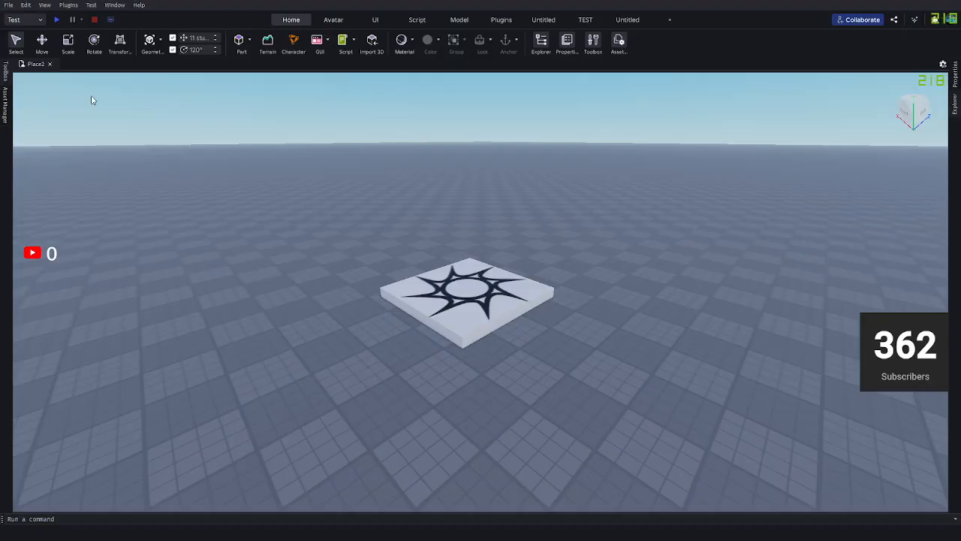
click(5, 75)
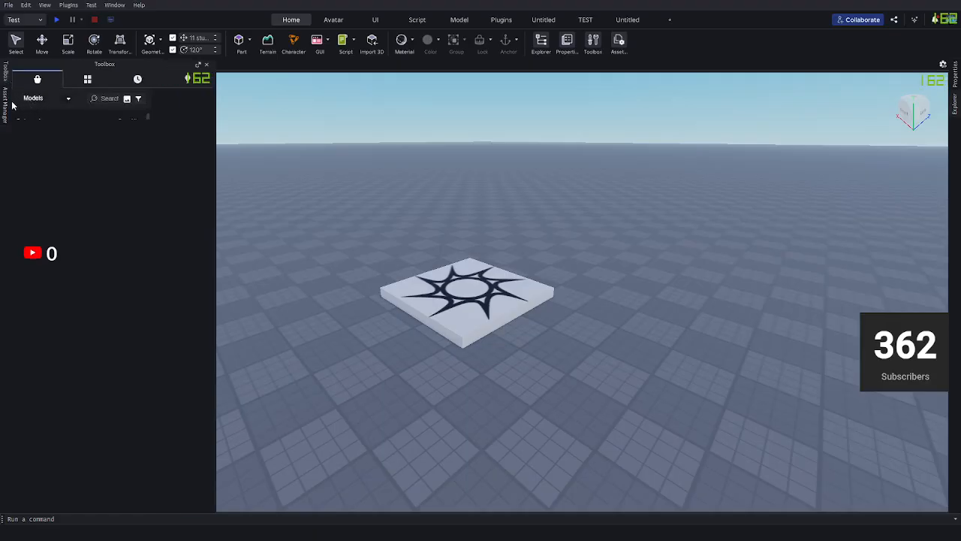
click(6, 100)
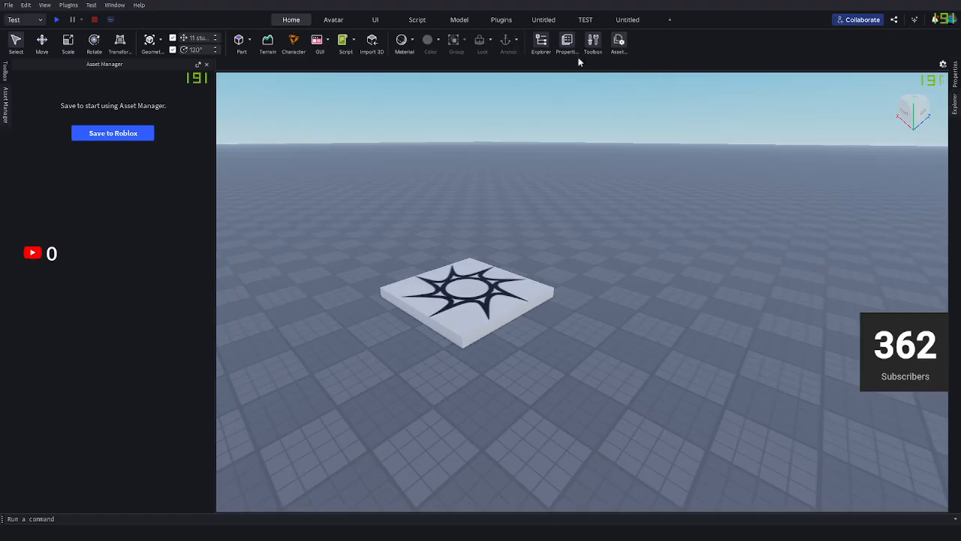
click(3, 119)
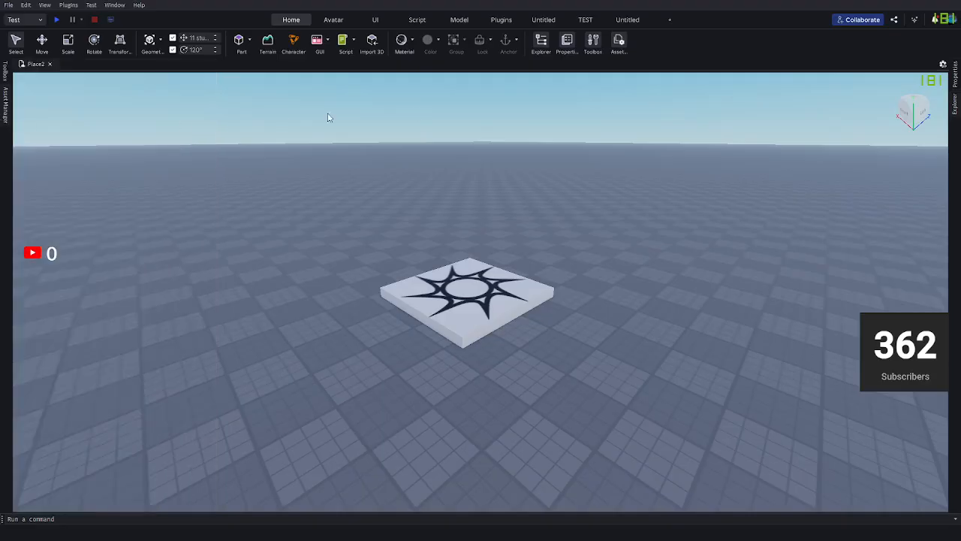
Delete the SpawnLocation and the Baseplate from Workspace.
click(954, 105)
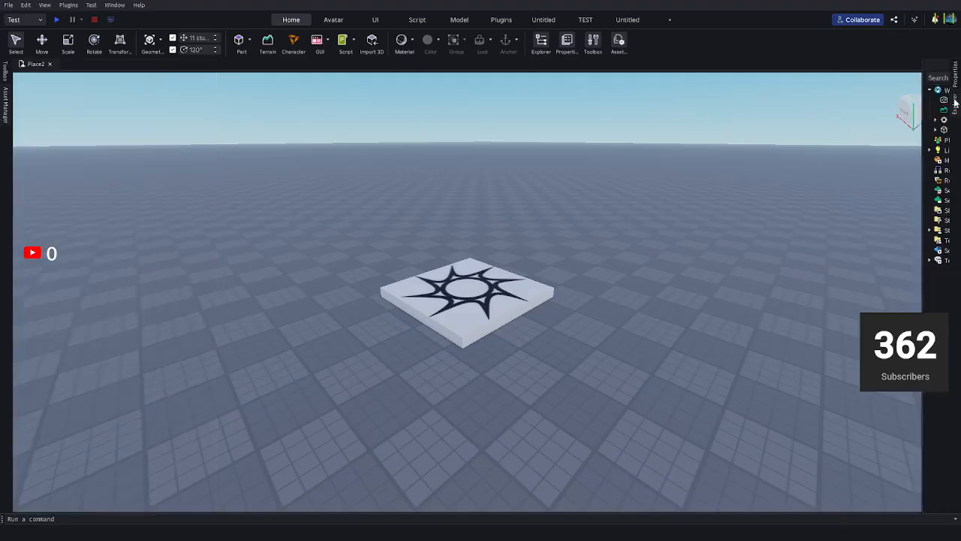
click(770, 130)
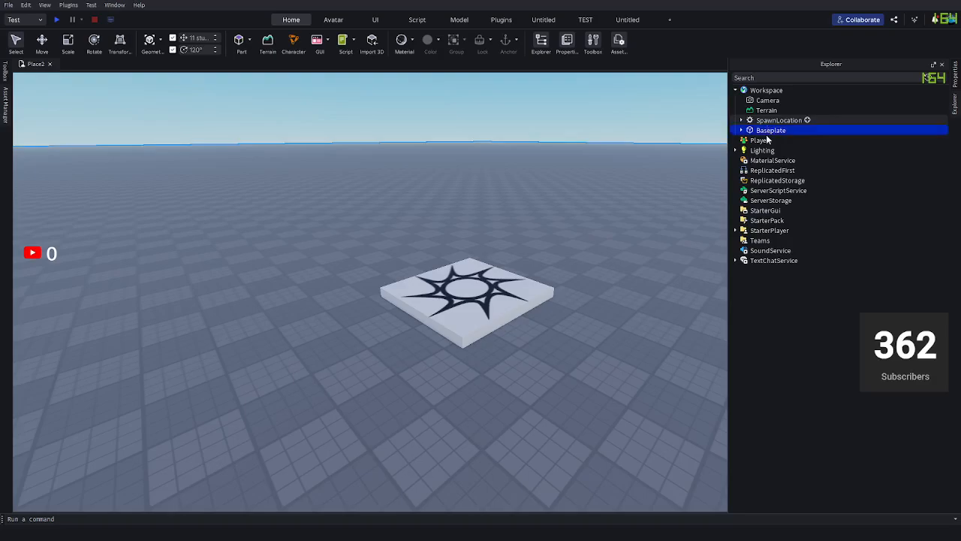
click(781, 121)
ctrl+click(769, 131)
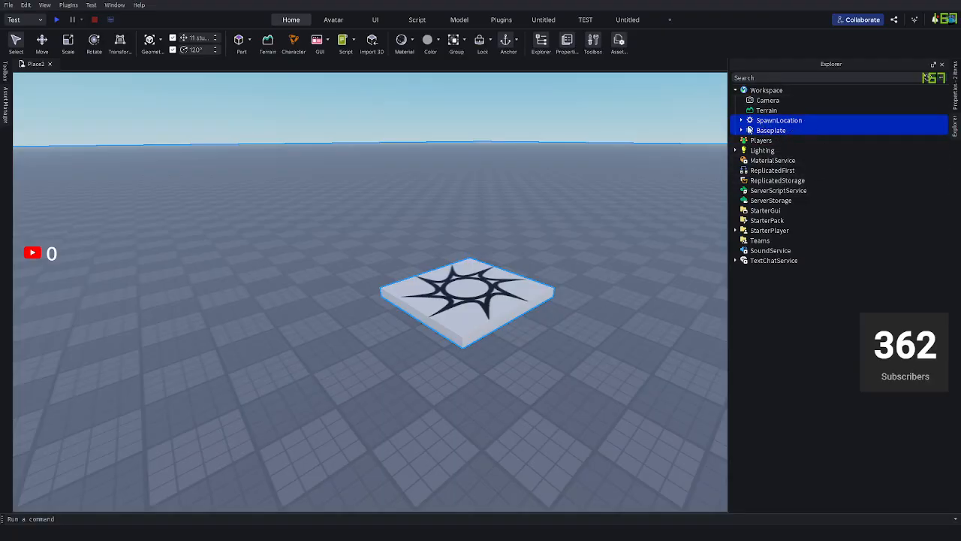
key(Delete)
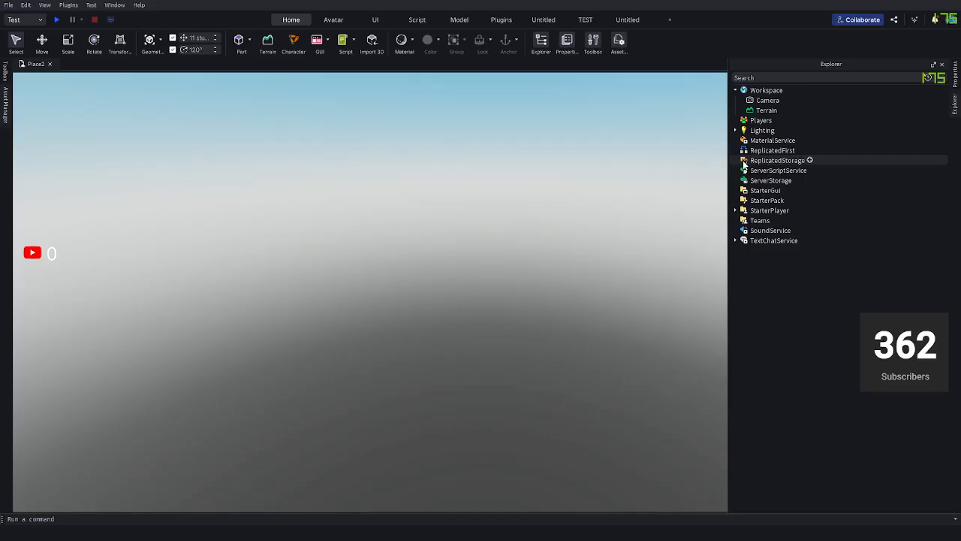
Insert a new Part into Workspace.
click(784, 90)
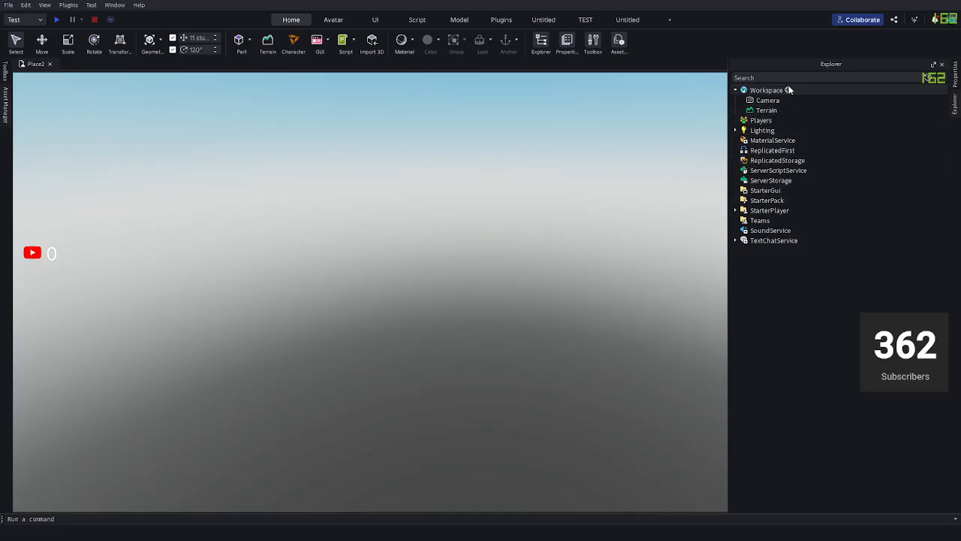
click(791, 91)
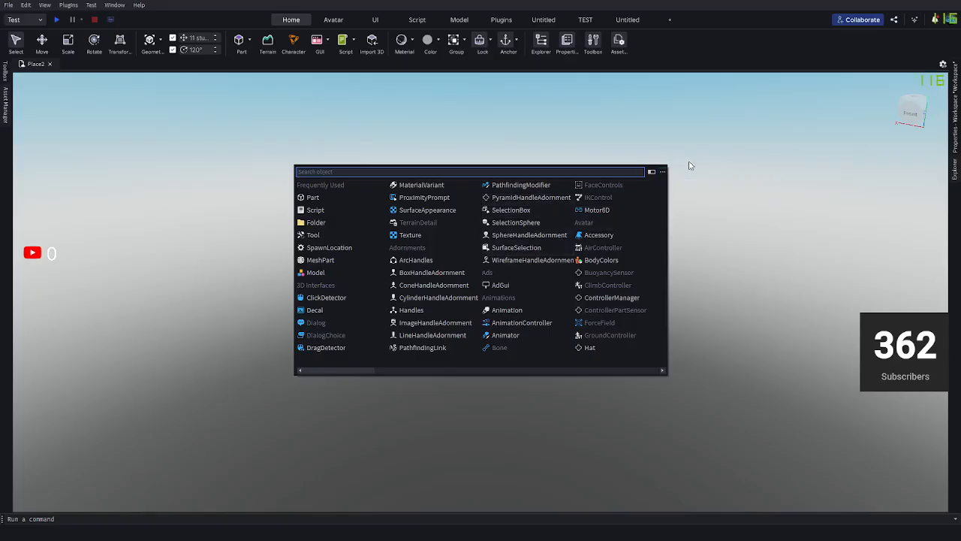
click(954, 168)
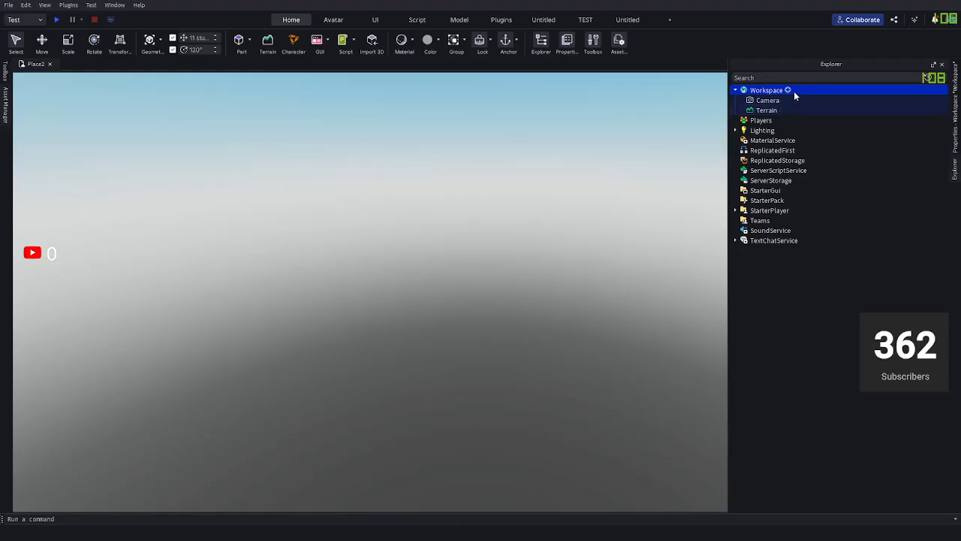
key(ctrl+i)
text(part)
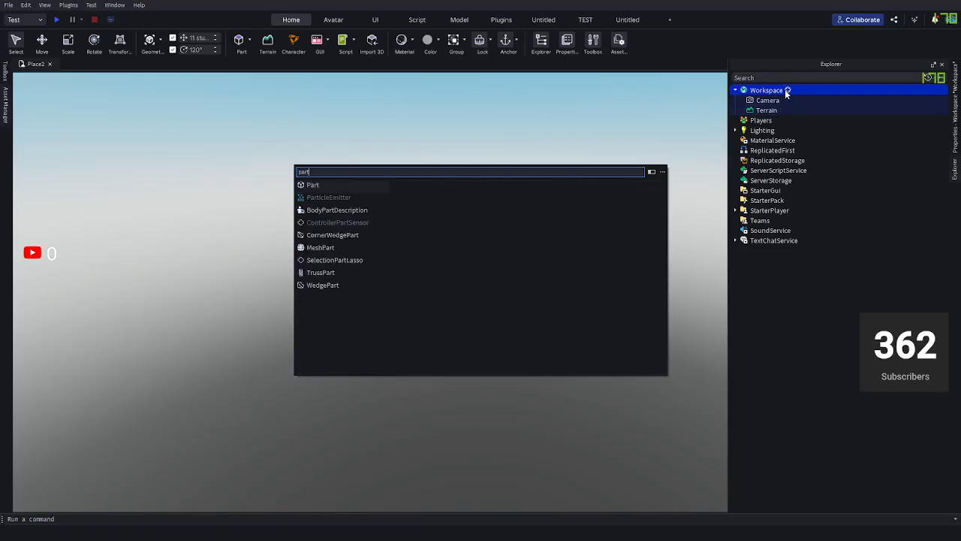
key(Return)
Filter the new part's properties by "anc" and turn on Anchored.
click(954, 102)
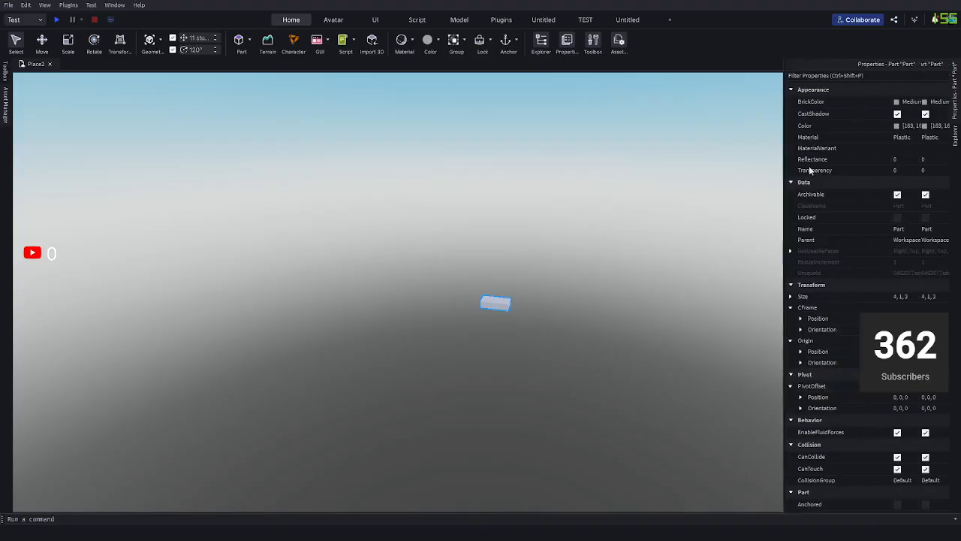
scroll(826, 255, up, 3)
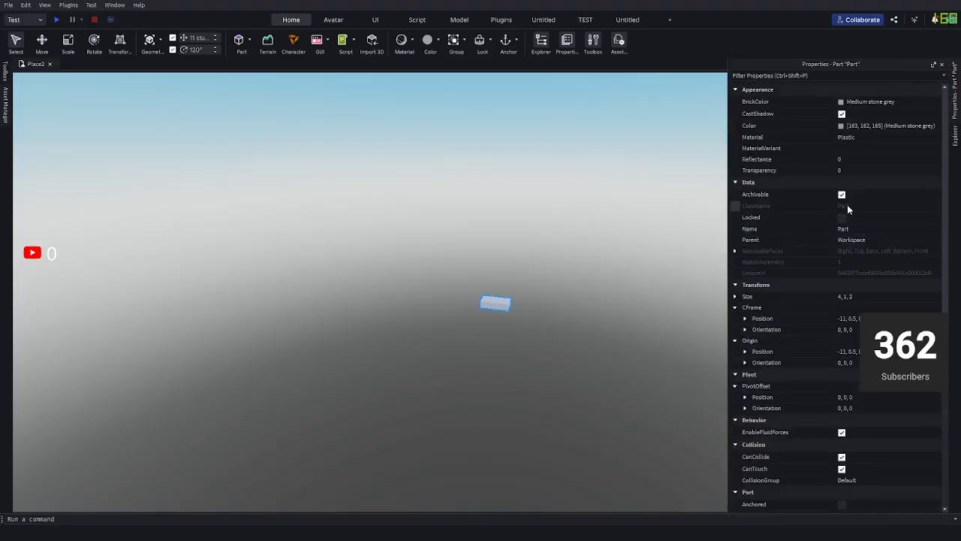
scroll(853, 371, down, 3)
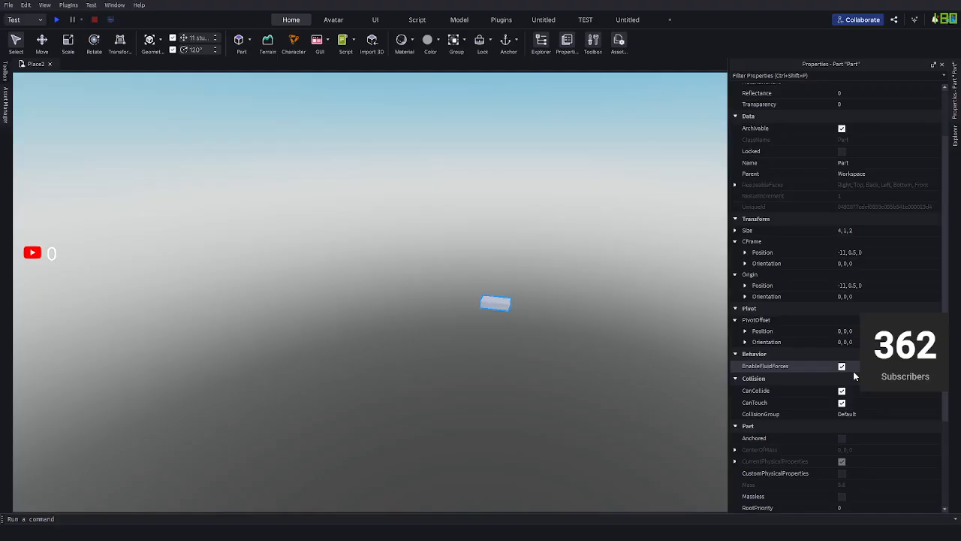
click(787, 75)
text(anc)
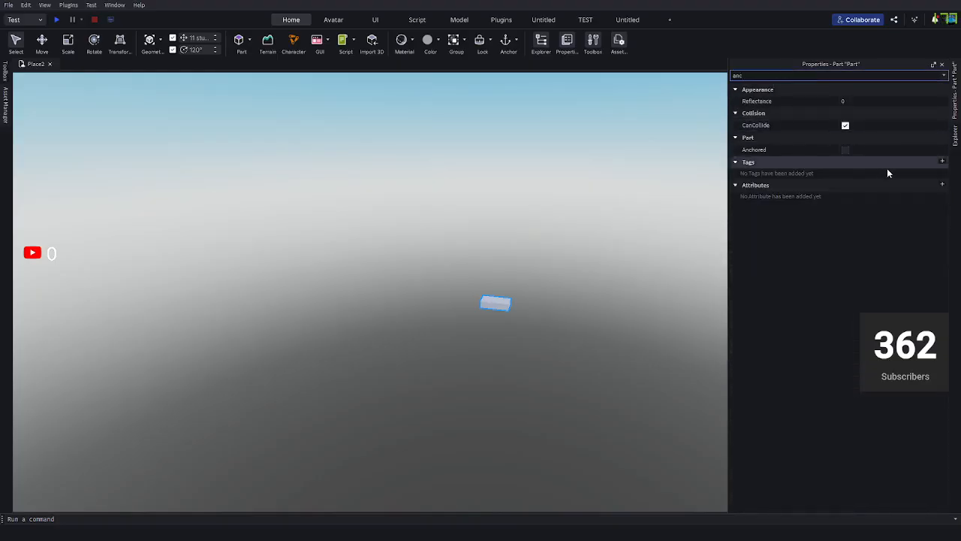
click(846, 149)
click(524, 294)
Duplicate the anchored part in Workspace.
scroll(519, 294, up, 5)
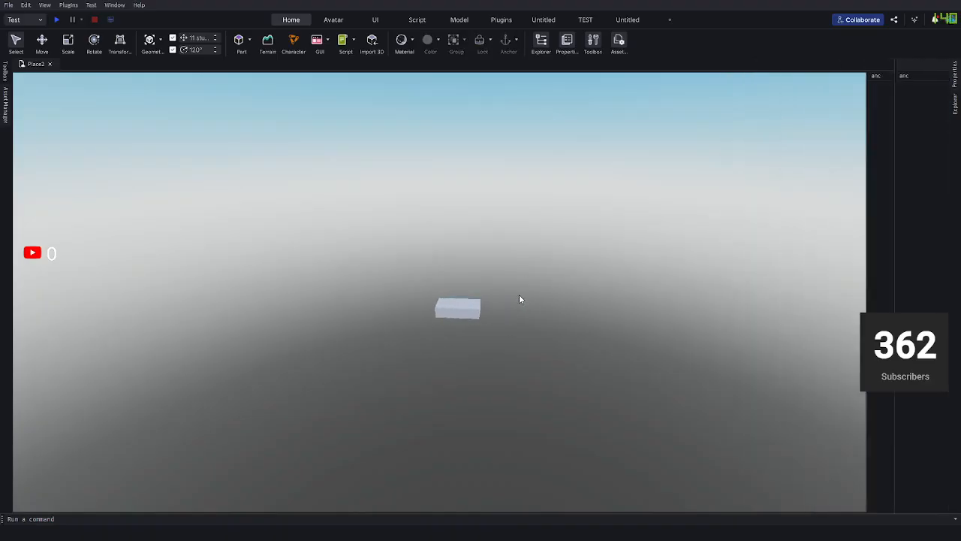
right_drag(499, 294, 499, 294)
scroll(500, 294, down, 5)
key(w)
key(a)
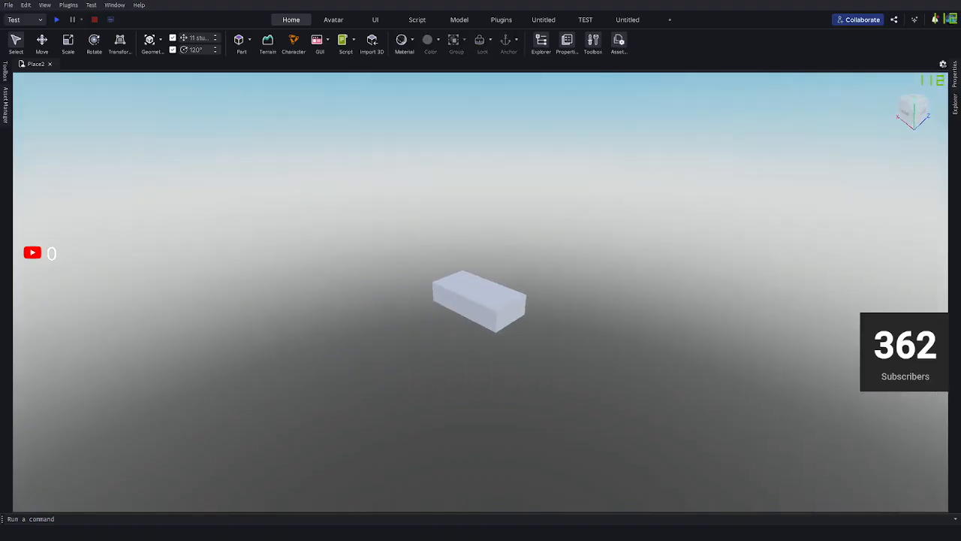
key(s)
key(d)
click(409, 290)
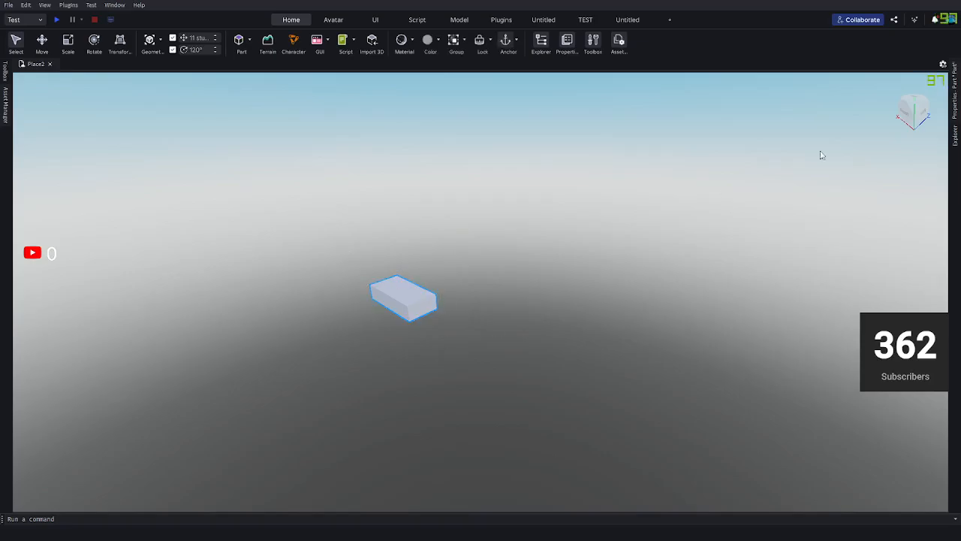
click(958, 147)
right_click(760, 120)
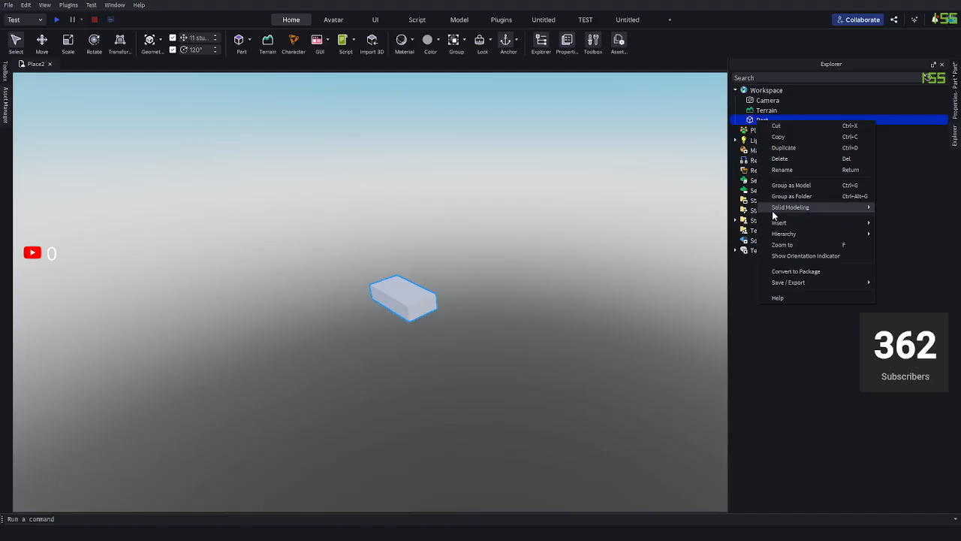
click(784, 148)
Move the duplicated part about 14.5 studs along the blue axis, away from the original.
right_drag(496, 237, 453, 254)
key(d)
key(a)
key(d)
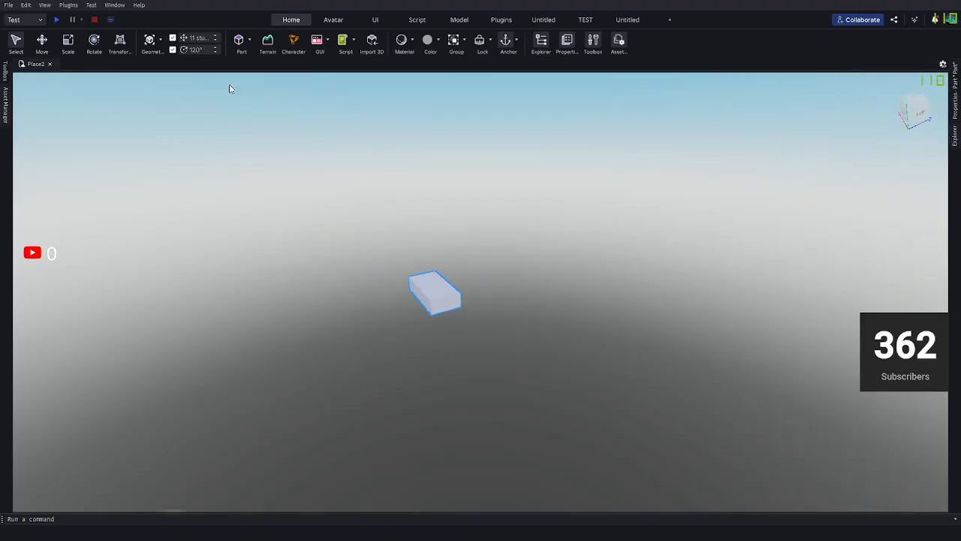
click(42, 46)
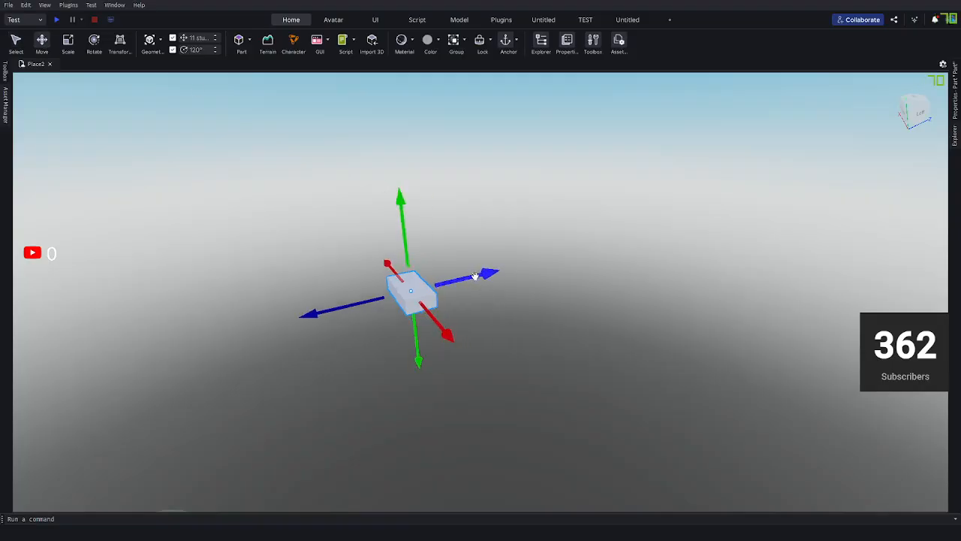
drag(480, 273, 619, 228)
key(f)
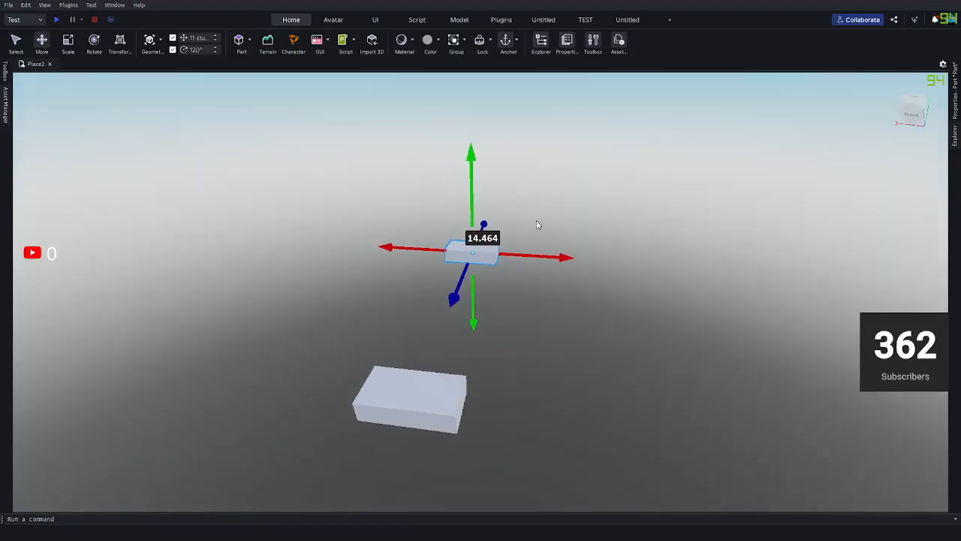
Scale the moved copy outward at both ends of the red axis and along the blue axis into a wide, flat platform.
key(ctrl+3)
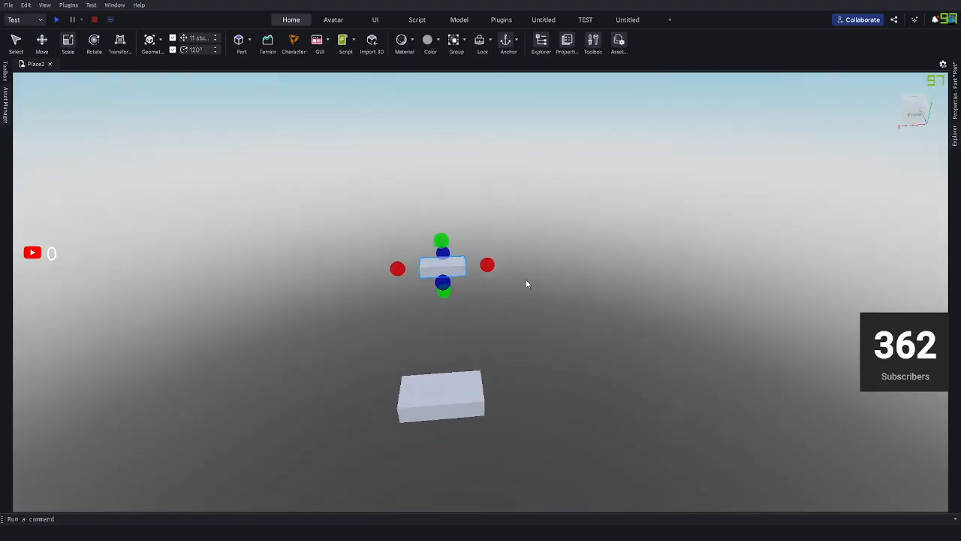
drag(487, 265, 763, 239)
drag(405, 269, 124, 255)
mouse_move(481, 246)
right_down()
mouse_move(464, 240)
mouse_move(487, 258)
right_up()
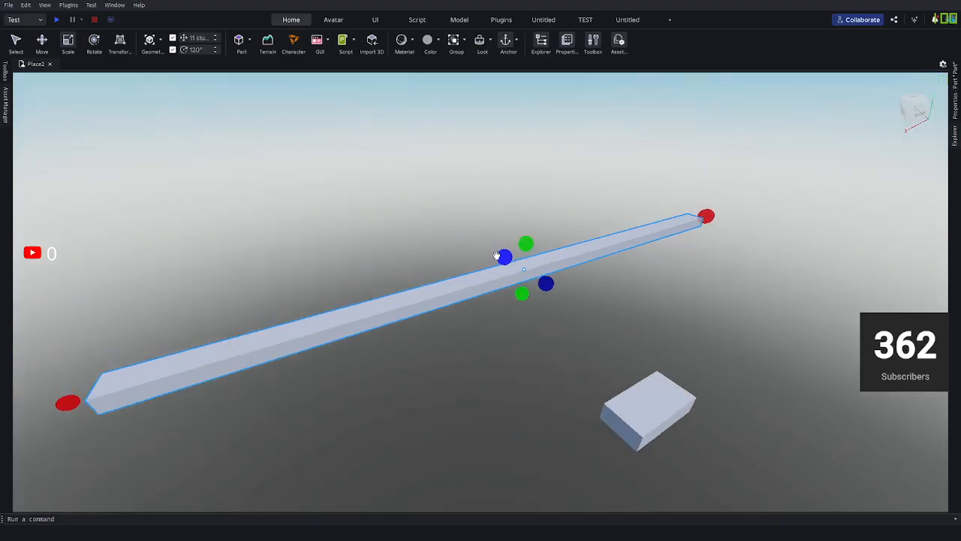
drag(500, 255, 408, 180)
click(747, 319)
Rename the small original part in front of the platform as ViewLockPart.
right_drag(747, 320, 591, 342)
key(a)
key(e)
click(591, 342)
scroll(590, 342, up, 1)
scroll(652, 333, down, 1)
key(d)
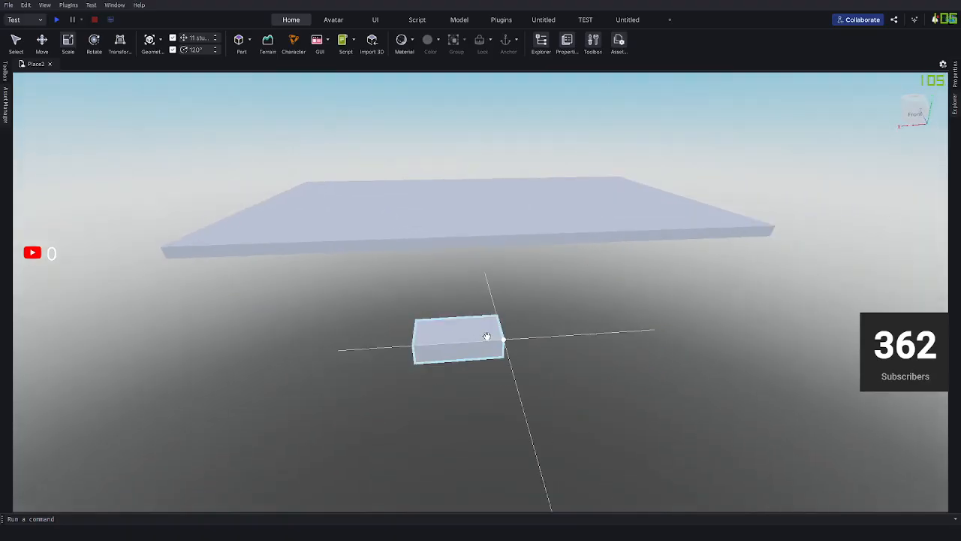
click(487, 337)
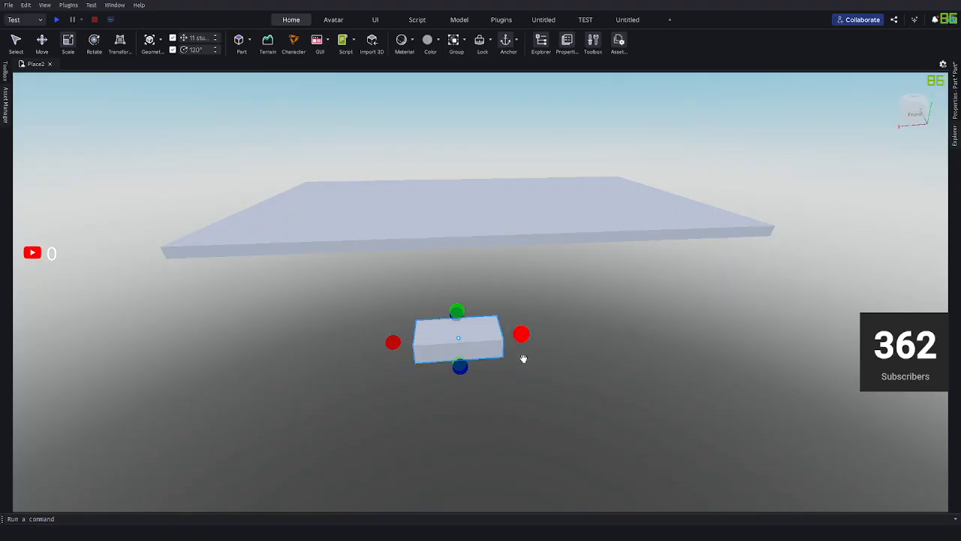
click(956, 139)
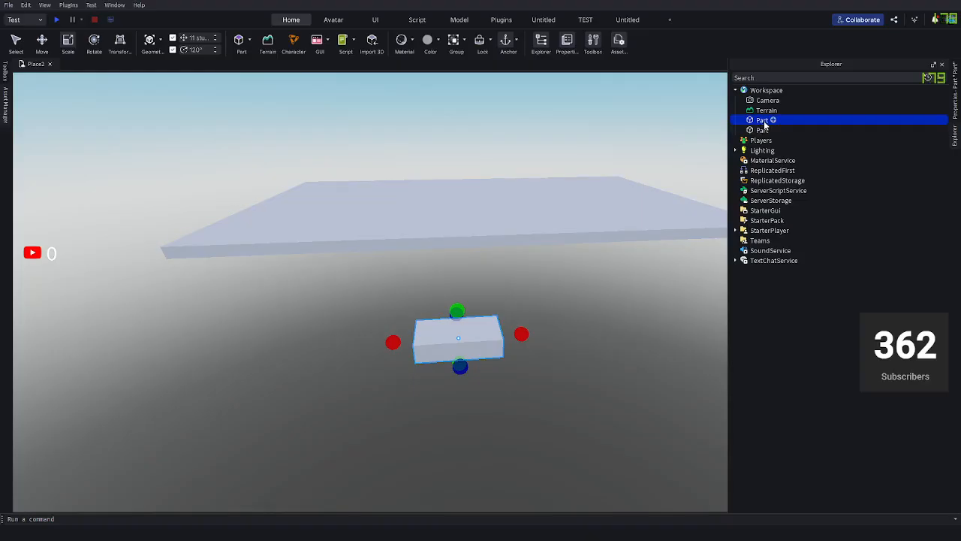
right_click(764, 122)
click(766, 174)
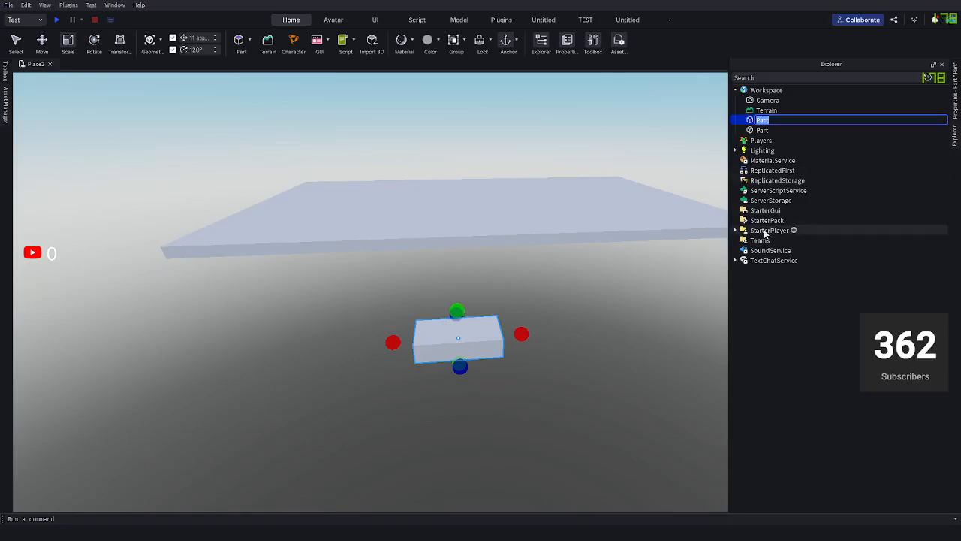
text(ViewLockPart)
key(Return)
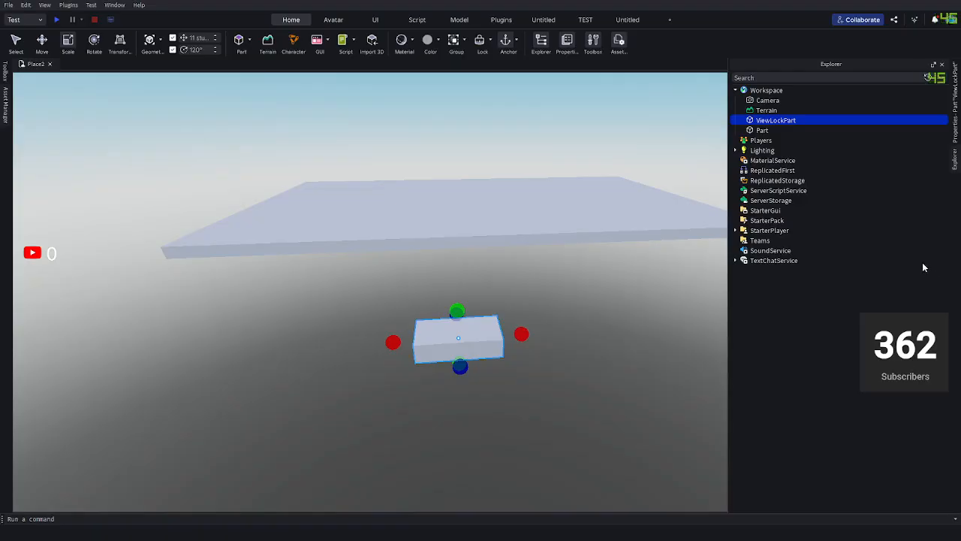
Add a LocalScript to StarterPlayerScripts and clear its default code.
click(735, 230)
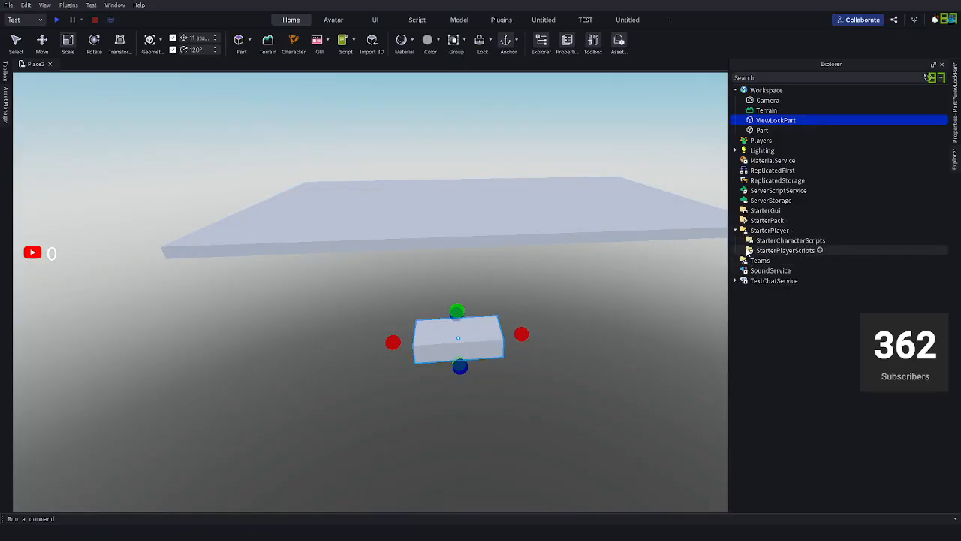
click(819, 250)
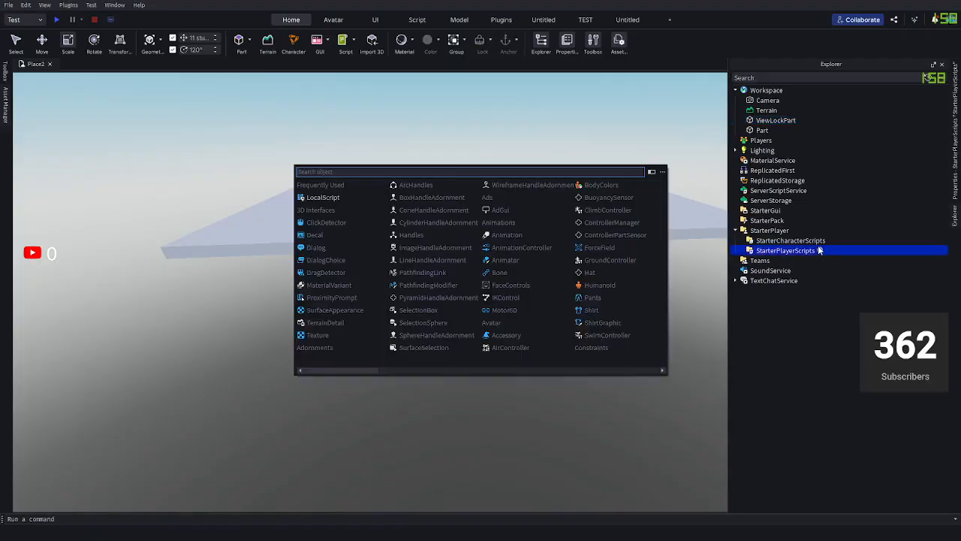
text(local)
key(Return)
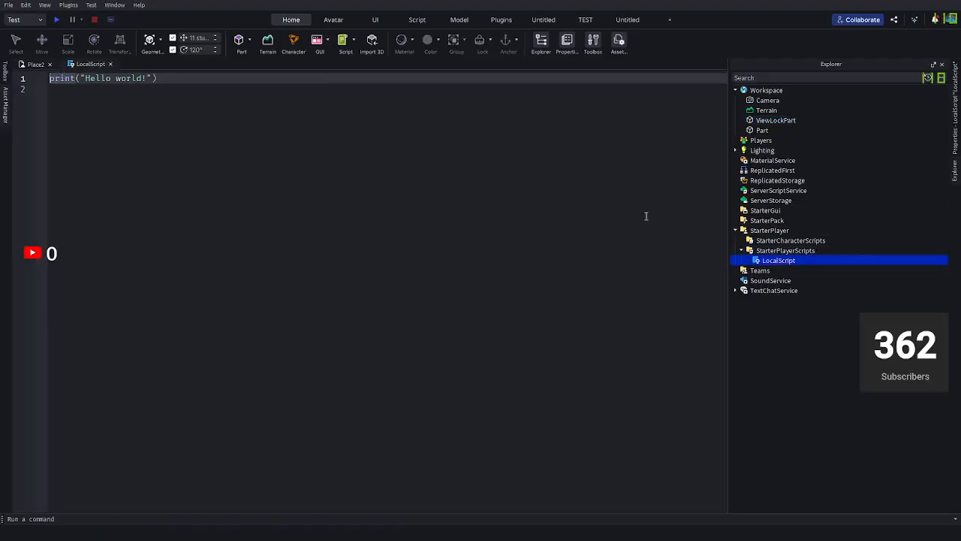
key(ctrl+a)
key(BackSpace)
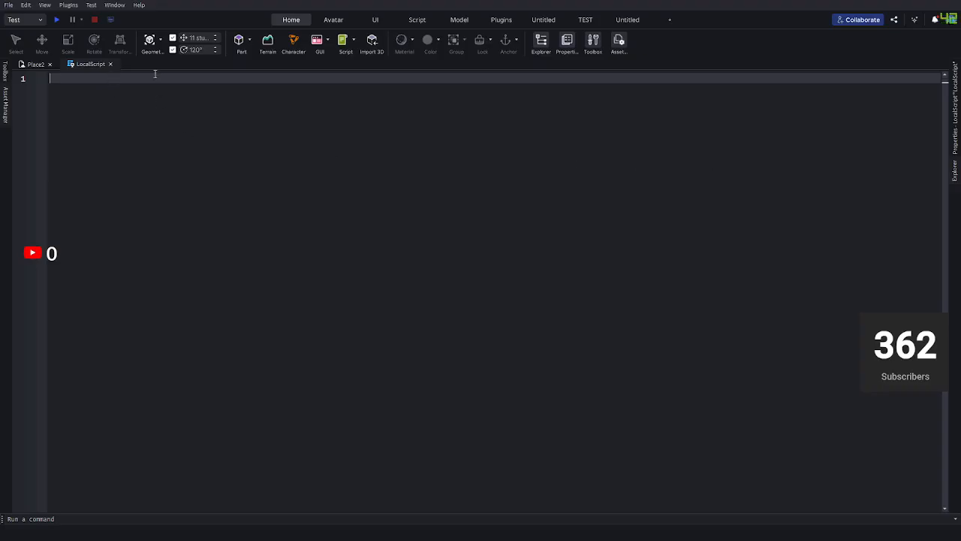
Declare a local variable players on line 1 of the LocalScript, assigned game:GetService("Players").
text(local players =)
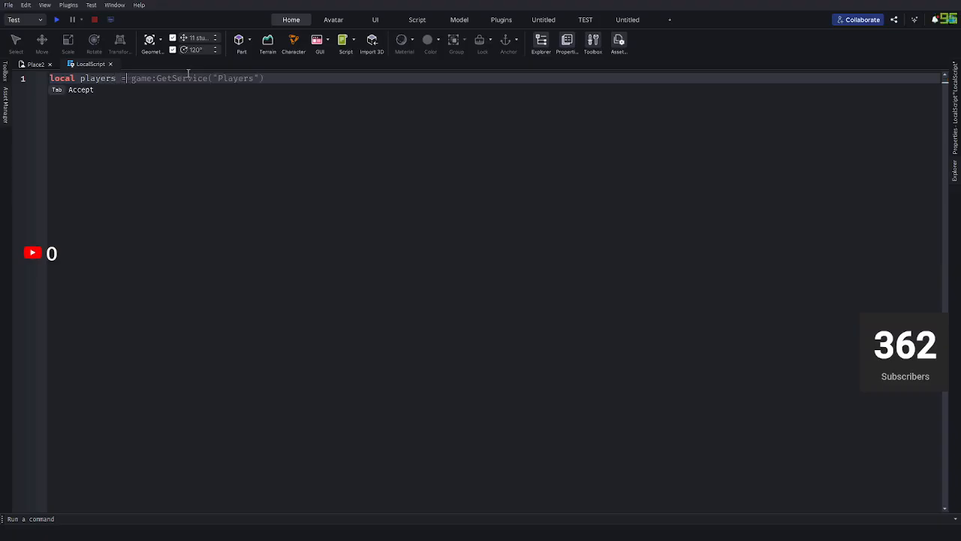
text( game)
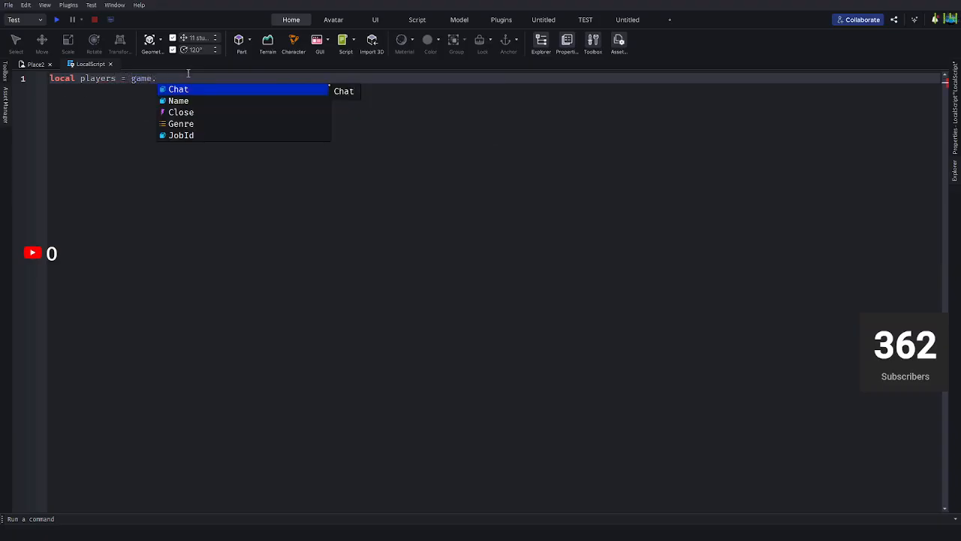
text(:)
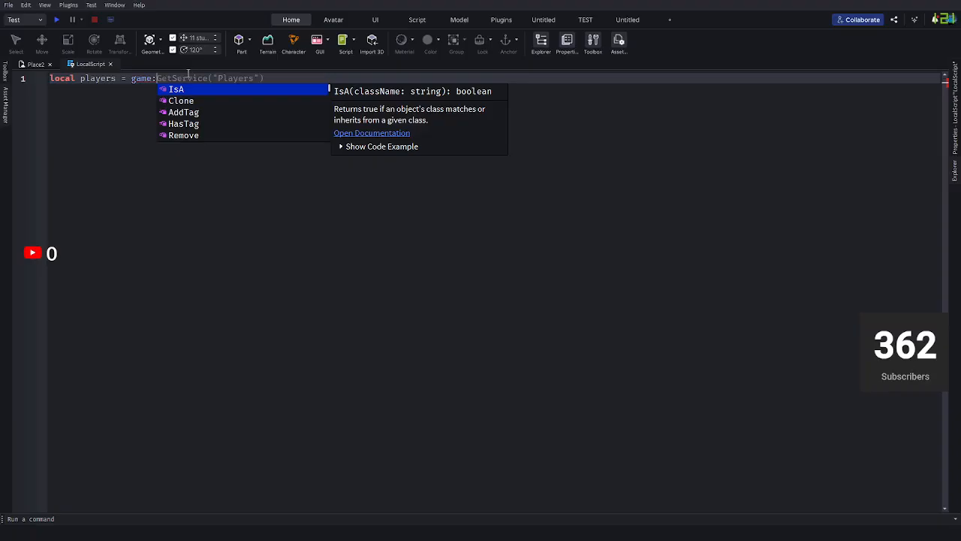
text(GetSer)
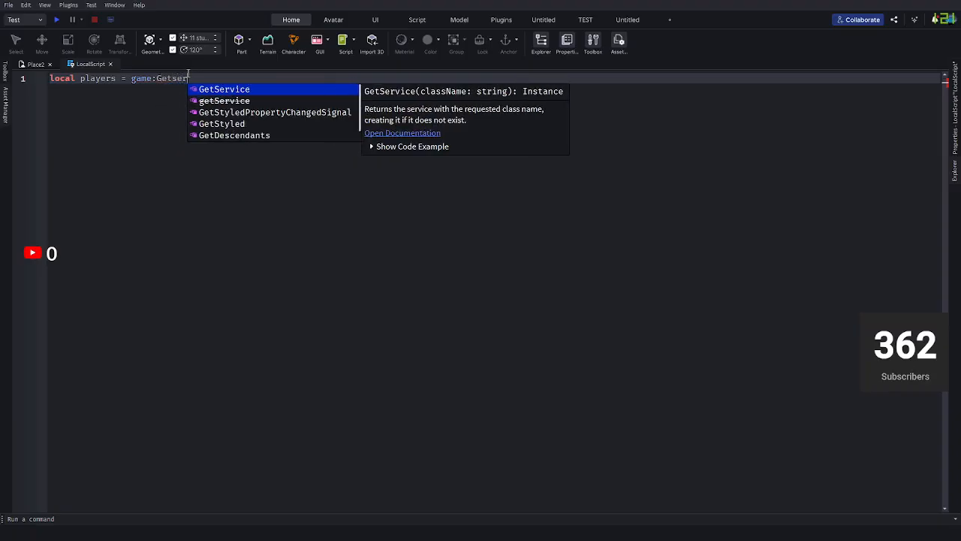
key(Tab)
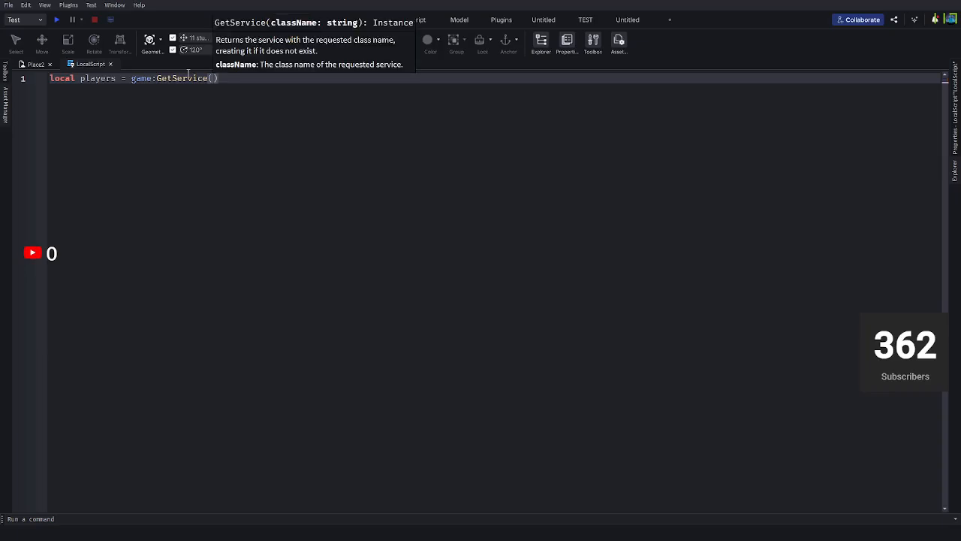
text("players)
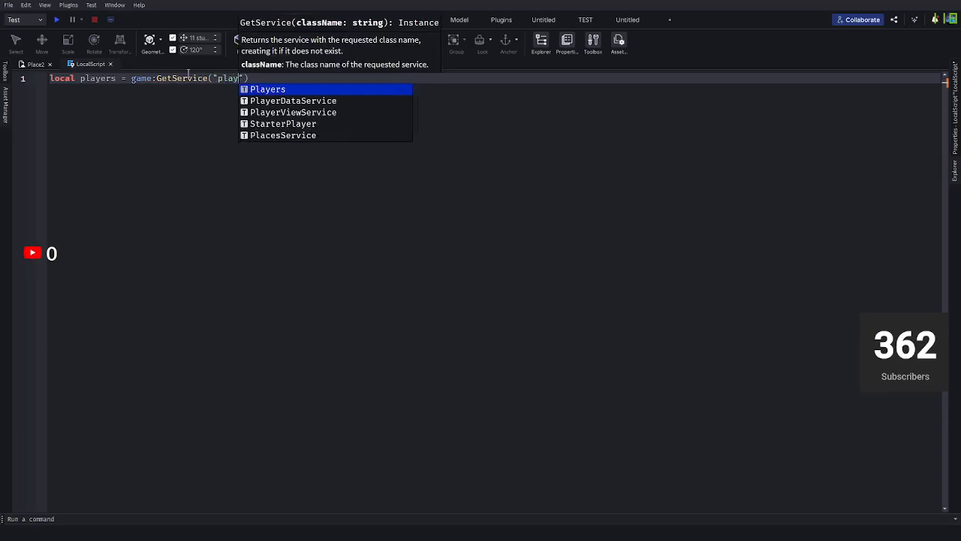
key(BackSpace)
key(BackSpace)
key(BackSpace)
key(BackSpace)
key(BackSpace)
key(BackSpace)
key(BackSpace)
text(Players)
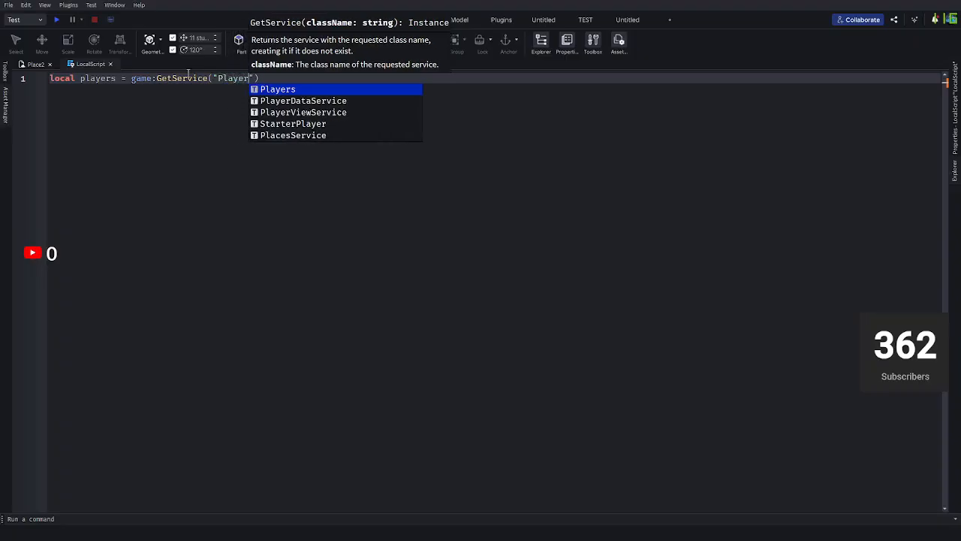
key(Right)
key(Right)
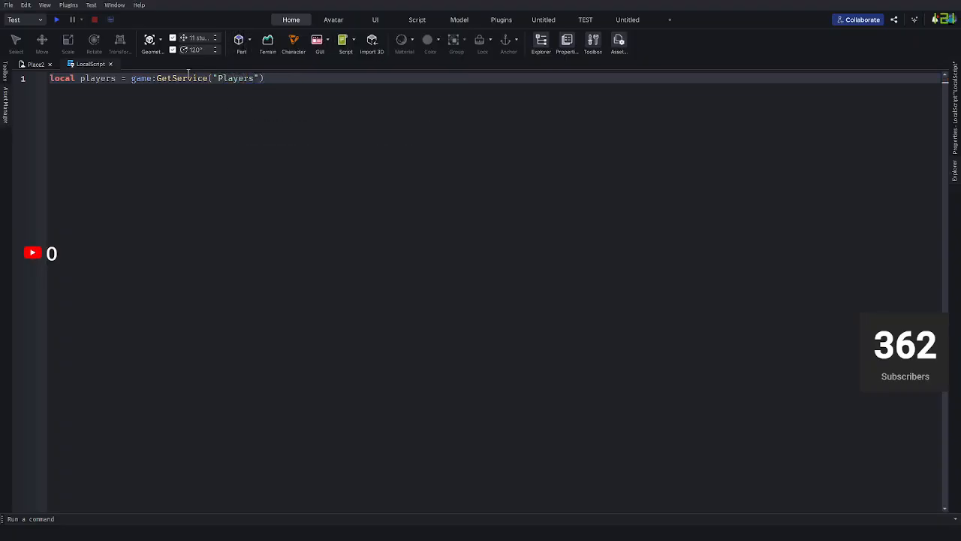
key(Return)
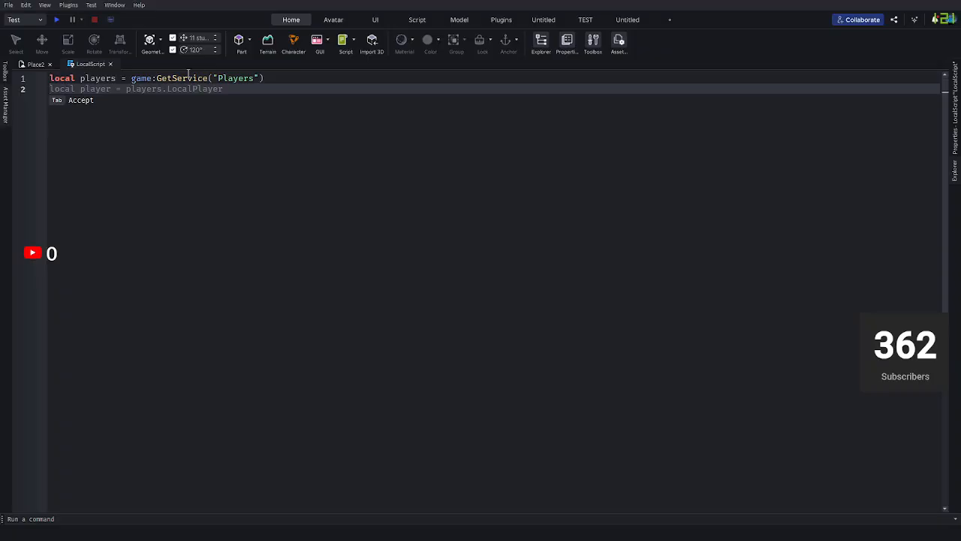
Rename the line 1 variable as Players with a capital P.
double_click(85, 77)
text(Players)
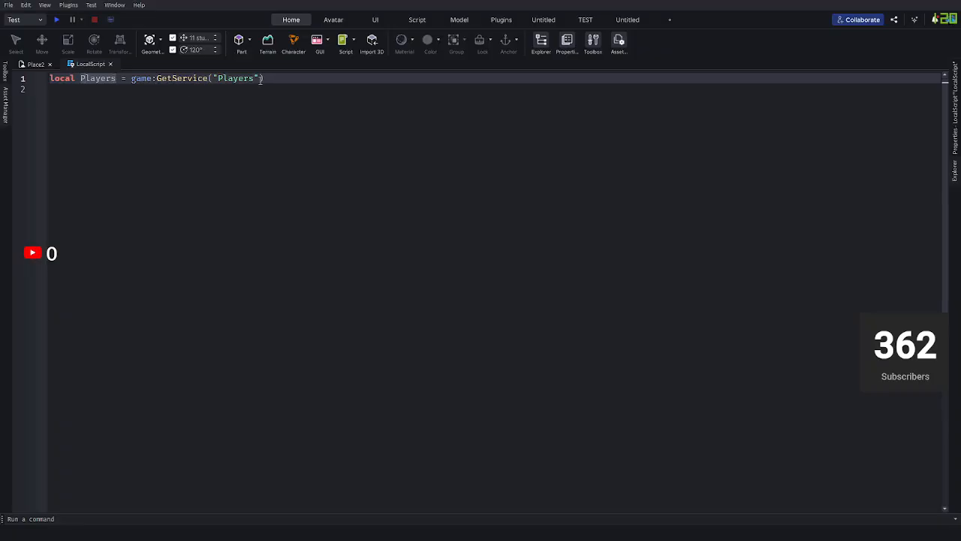
click(290, 78)
Declare local RunService = game:GetService("RunService") directly below the Players line.
key(Return)
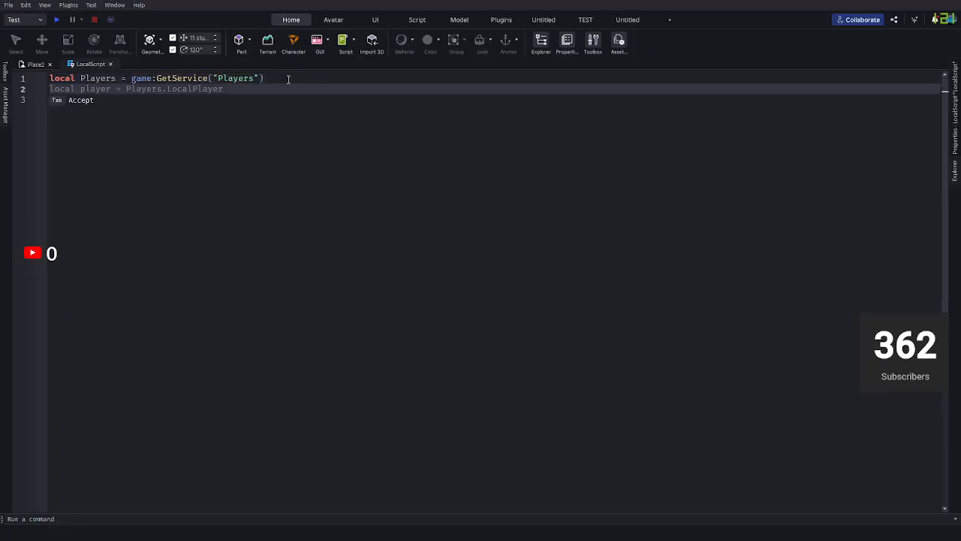
text(local RunS)
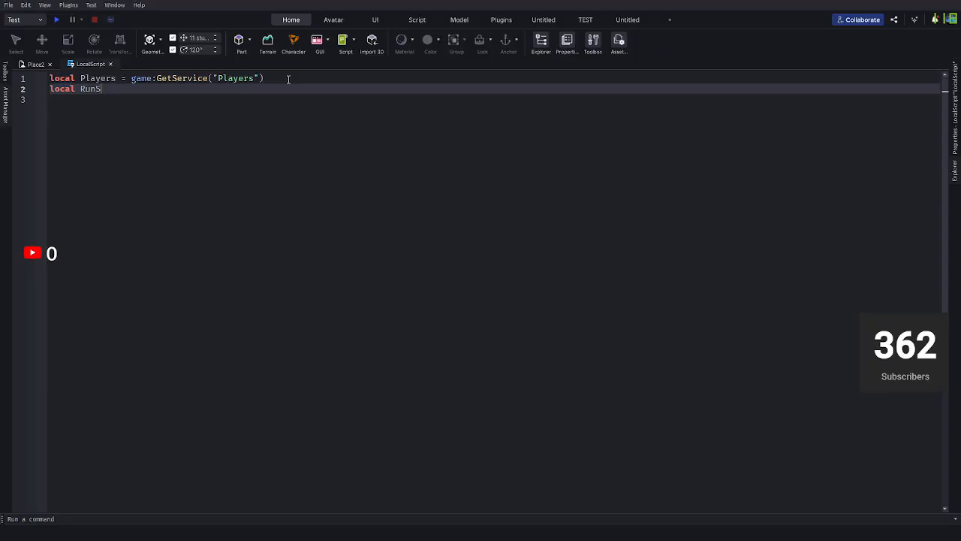
text(ervi)
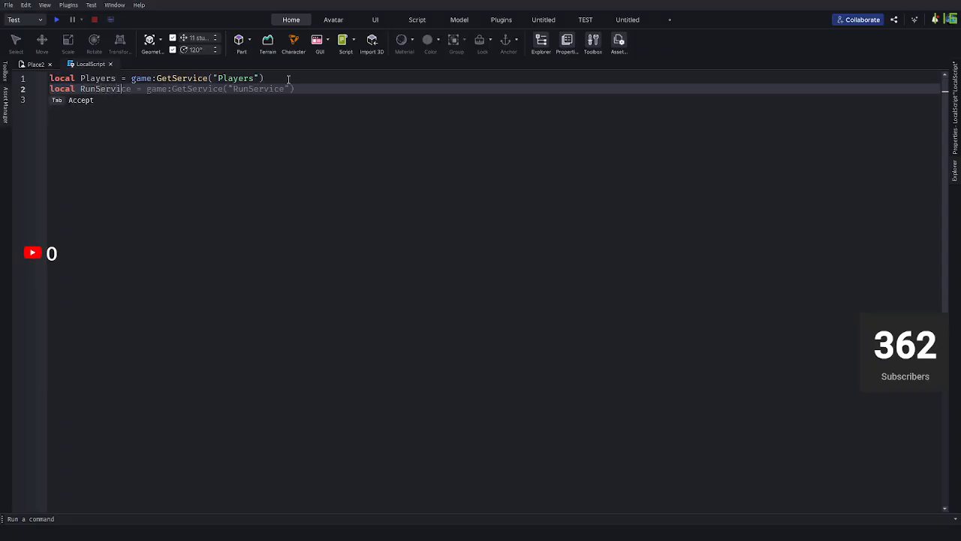
text(ce = game:get)
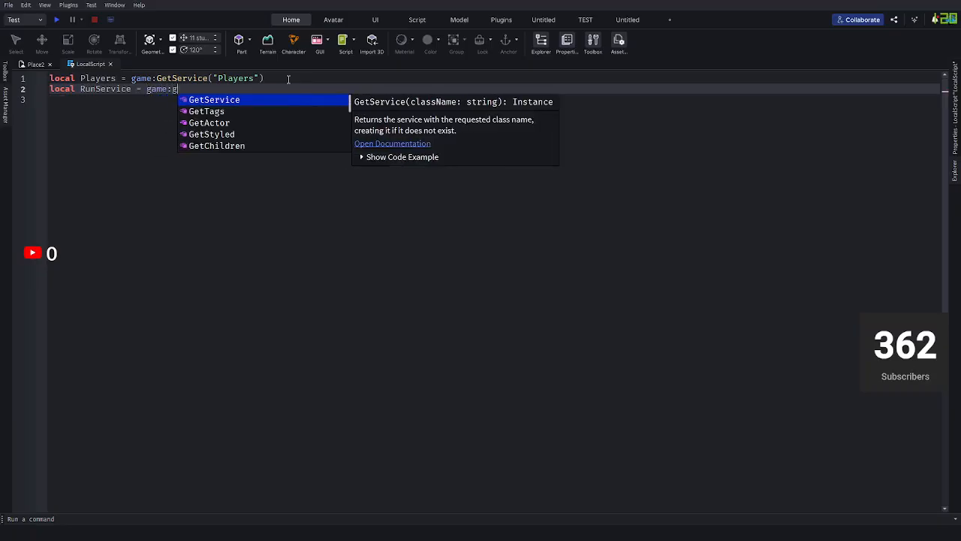
key(BackSpace)
key(BackSpace)
key(BackSpace)
text(Get)
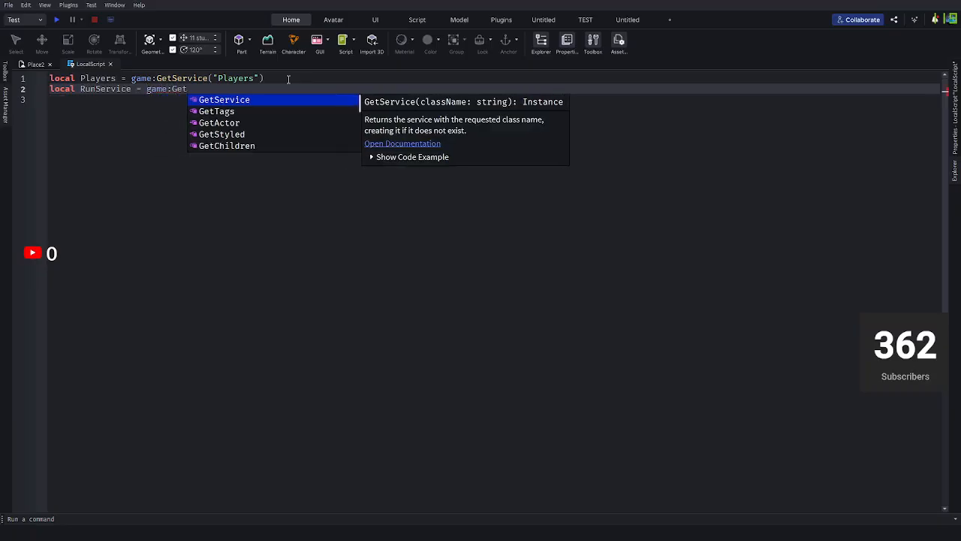
text(Service)
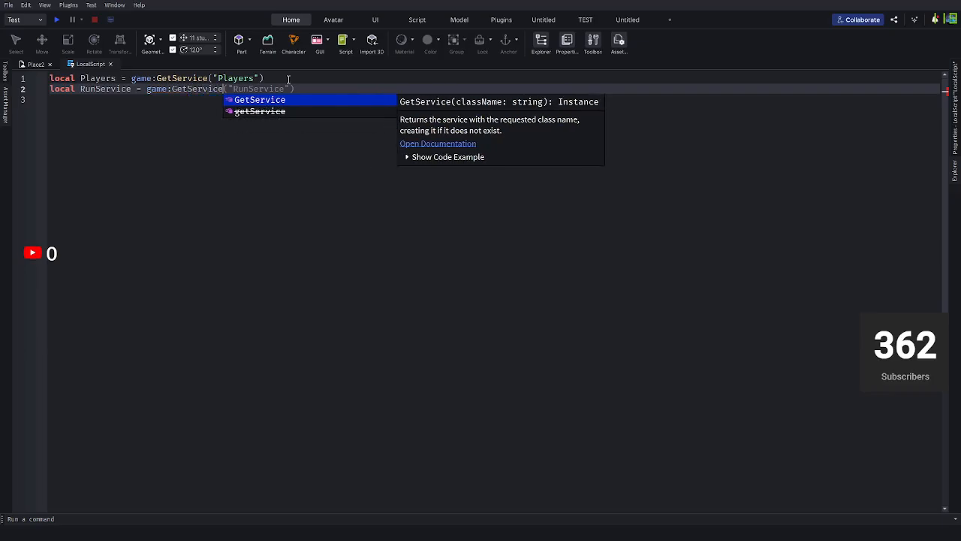
key(Tab)
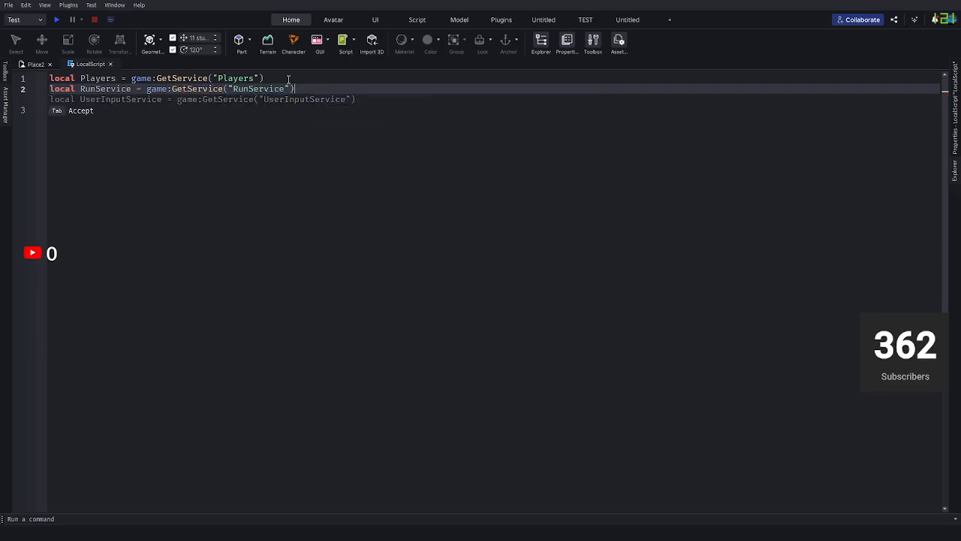
Declare local player = Players.LocalPlayer on the line below RunService.
key(Return)
text(local player)
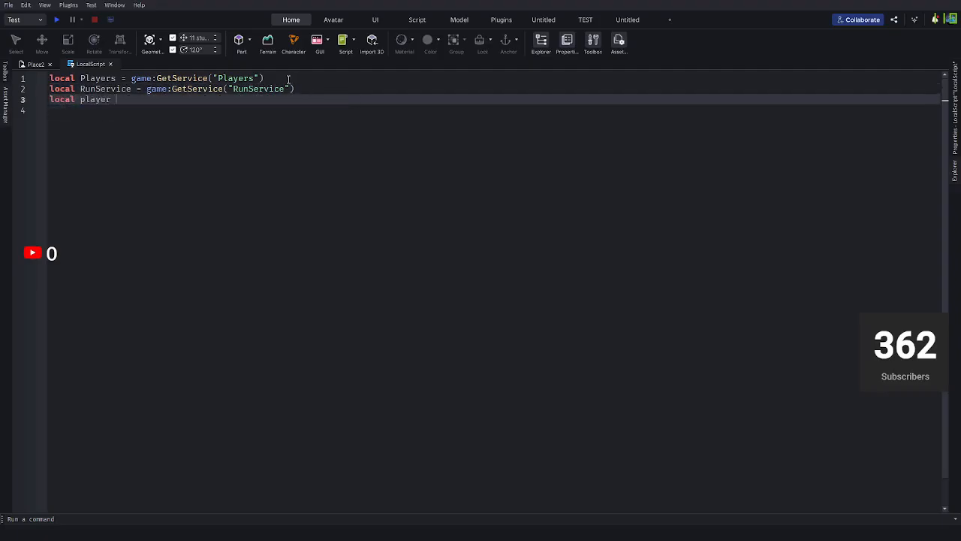
text( = )
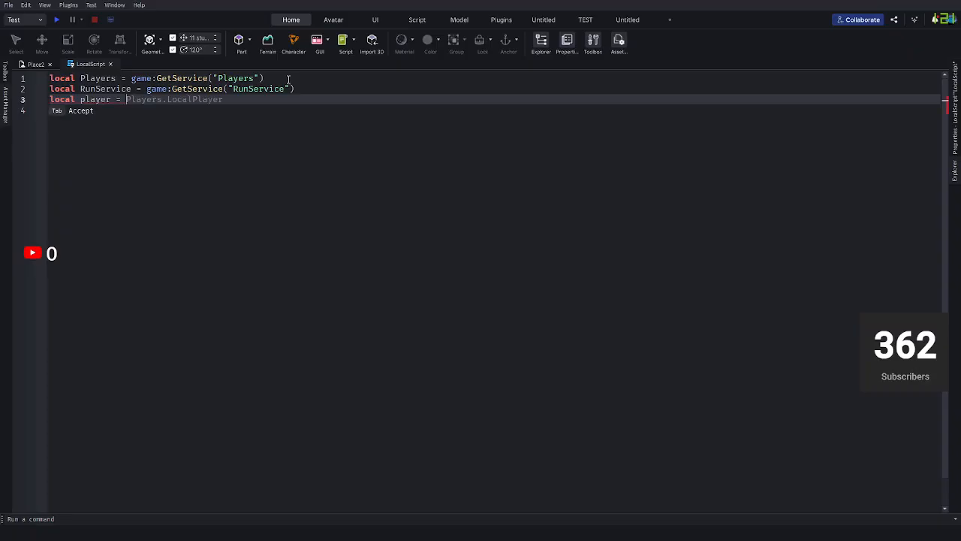
text(players)
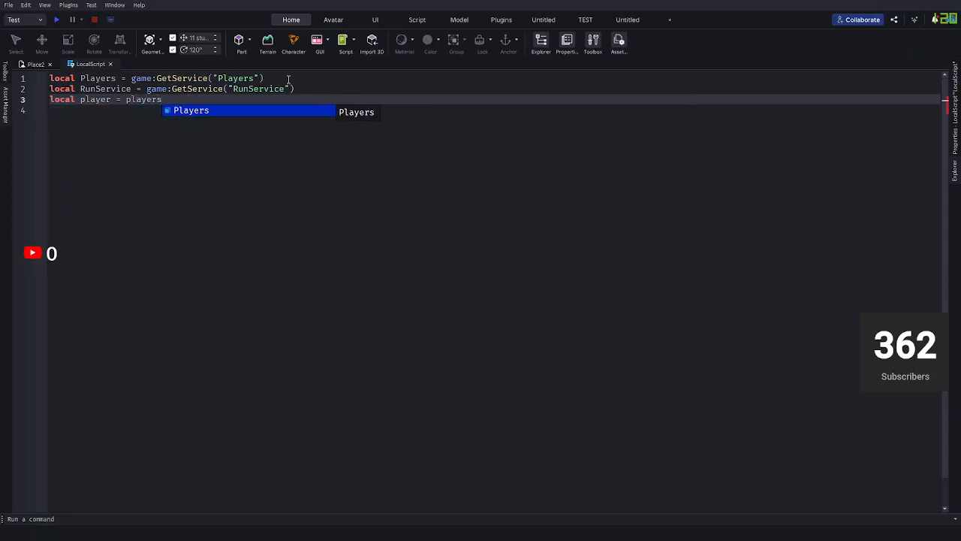
key(BackSpace)
key(BackSpace)
key(BackSpace)
key(BackSpace)
key(BackSpace)
key(BackSpace)
key(BackSpace)
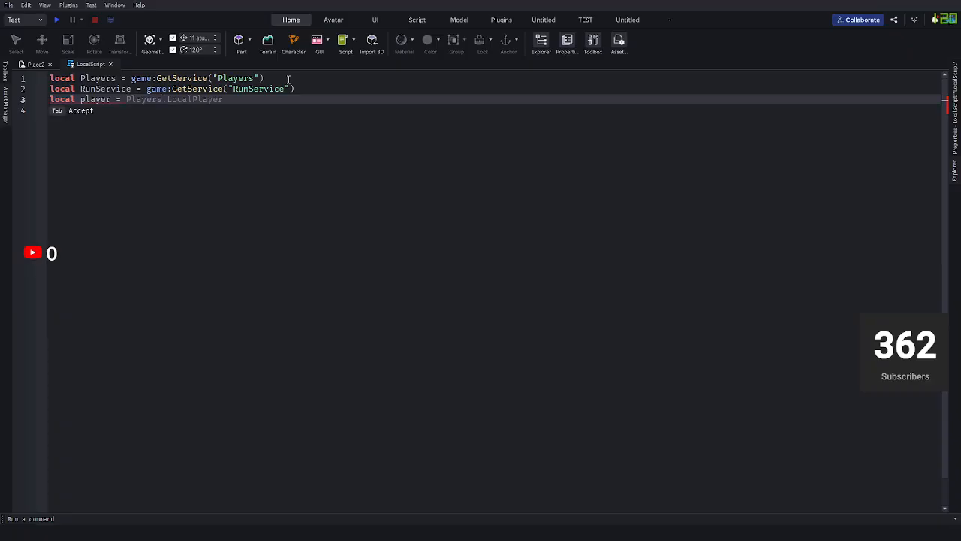
text(Players)
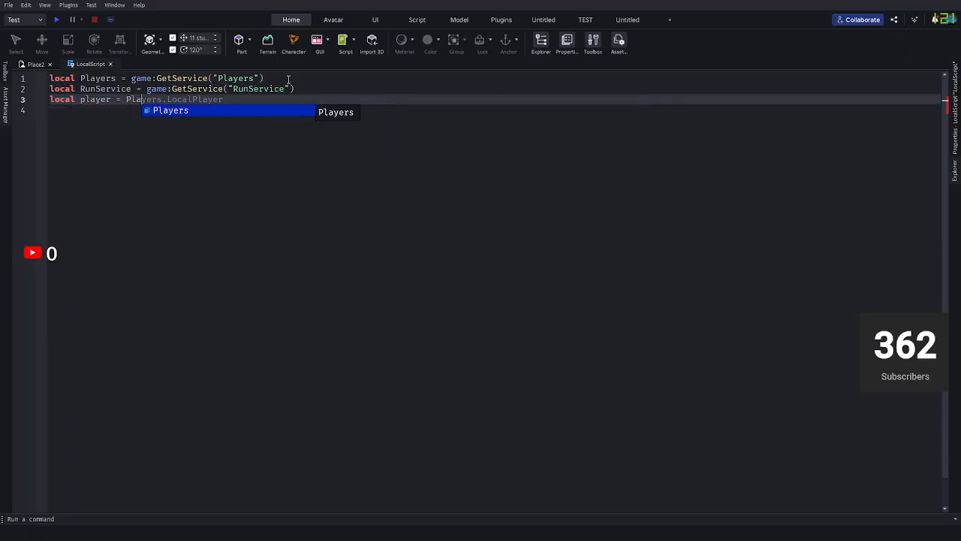
key(Tab)
Declare local camera = workspace.CurrentCamera on the line below the player variable.
key(Return)
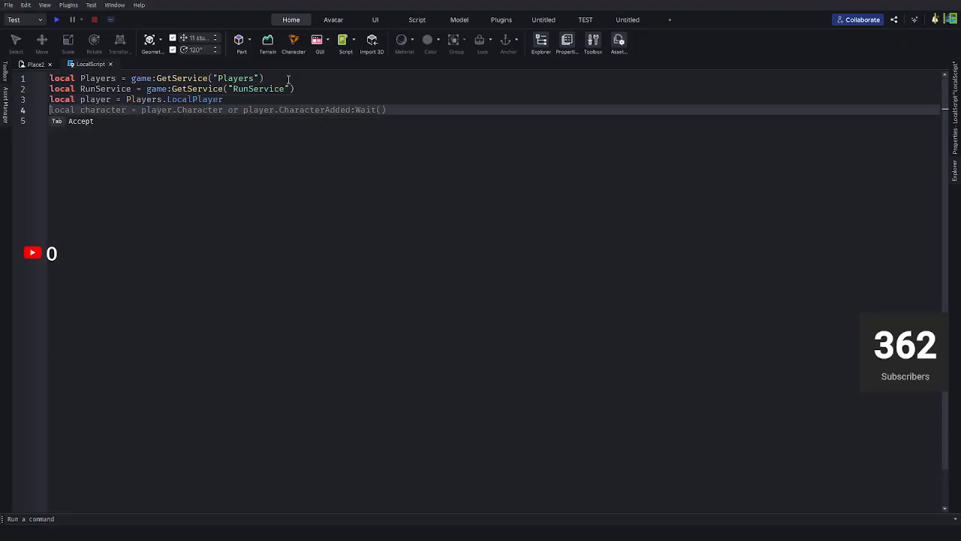
text(local ch)
key(BackSpace)
text(amera)
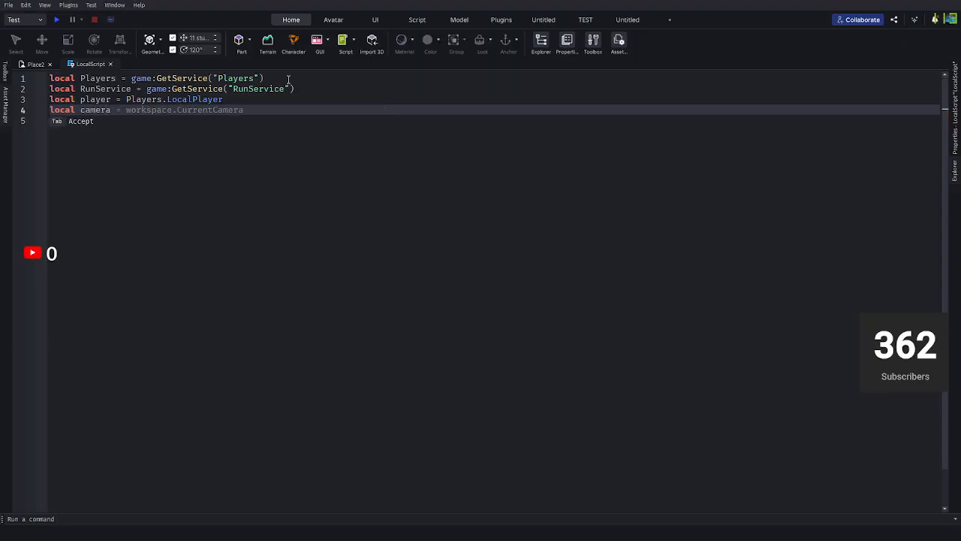
text( = )
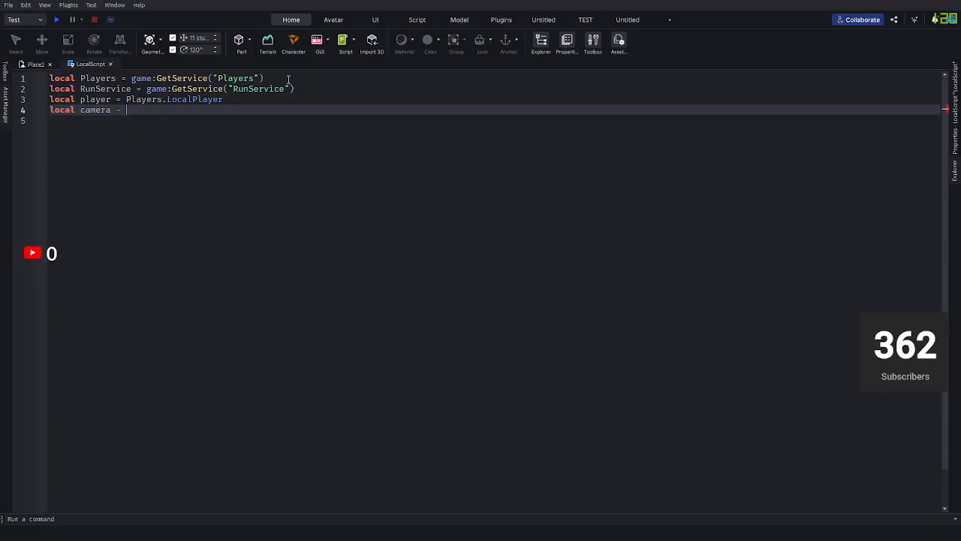
text(works)
key(BackSpace)
key(BackSpace)
key(BackSpace)
key(BackSpace)
key(BackSpace)
key(BackSpace)
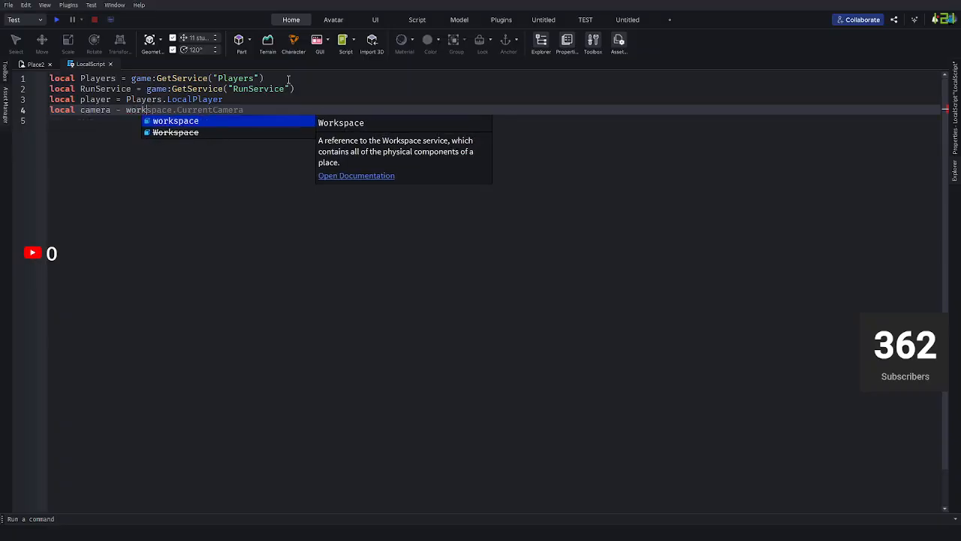
text(=)
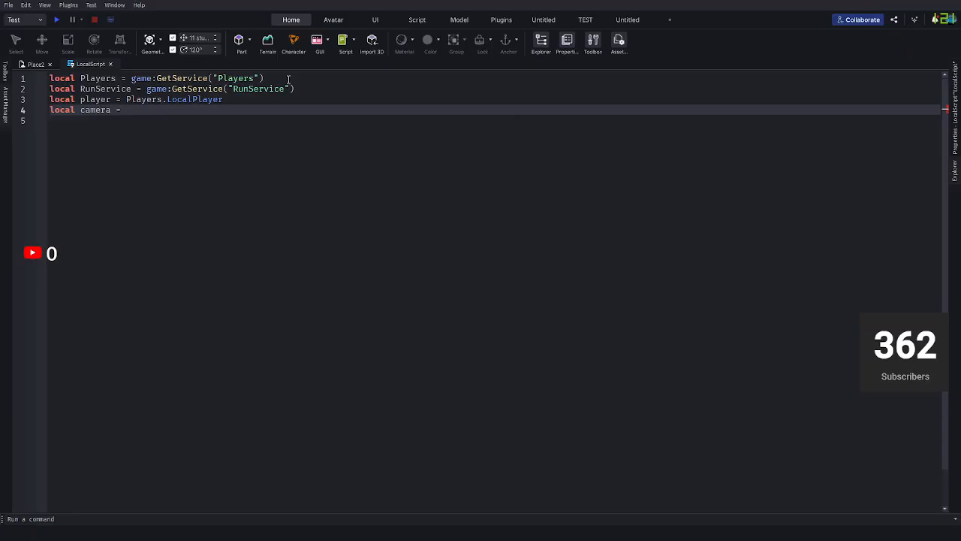
text( work)
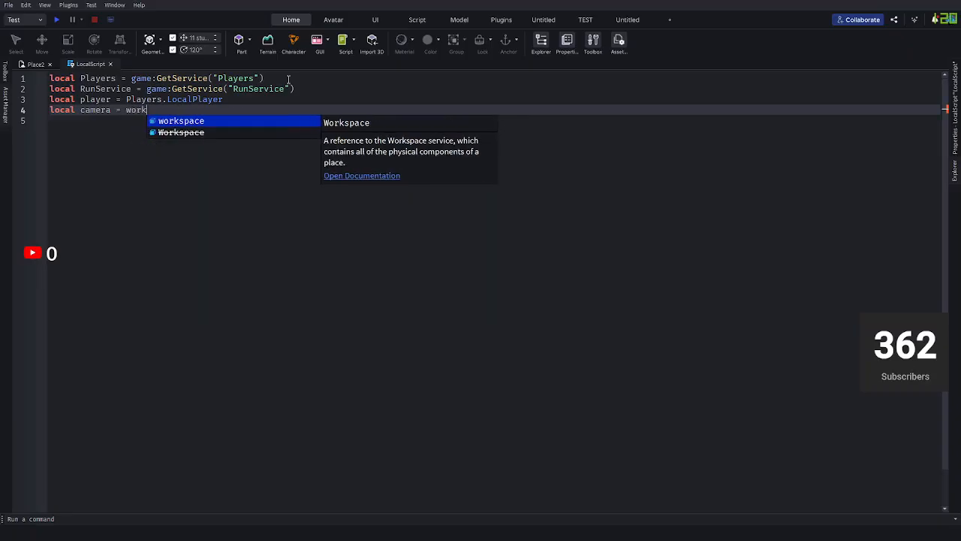
key(Tab)
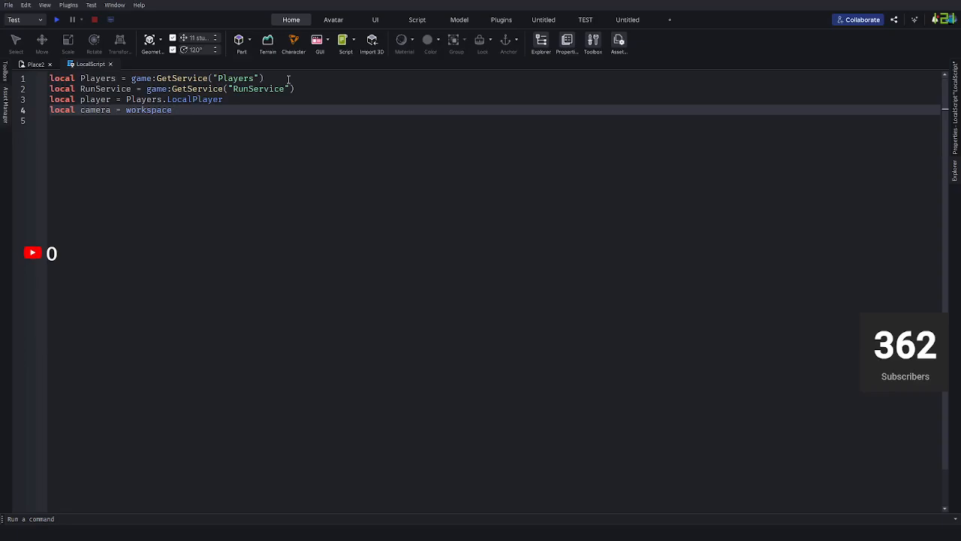
text(.curr)
key(BackSpace)
key(BackSpace)
key(BackSpace)
key(BackSpace)
text(C)
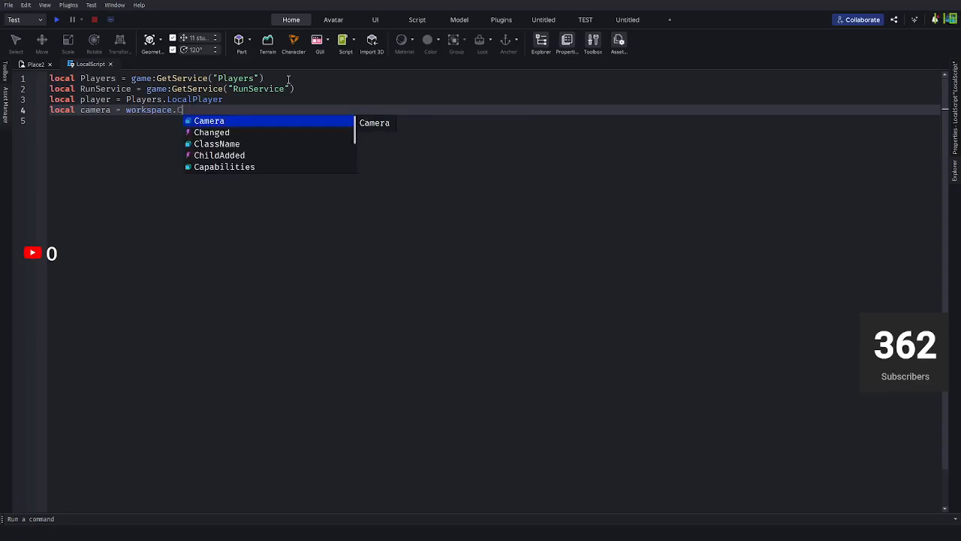
text(urre)
key(Tab)
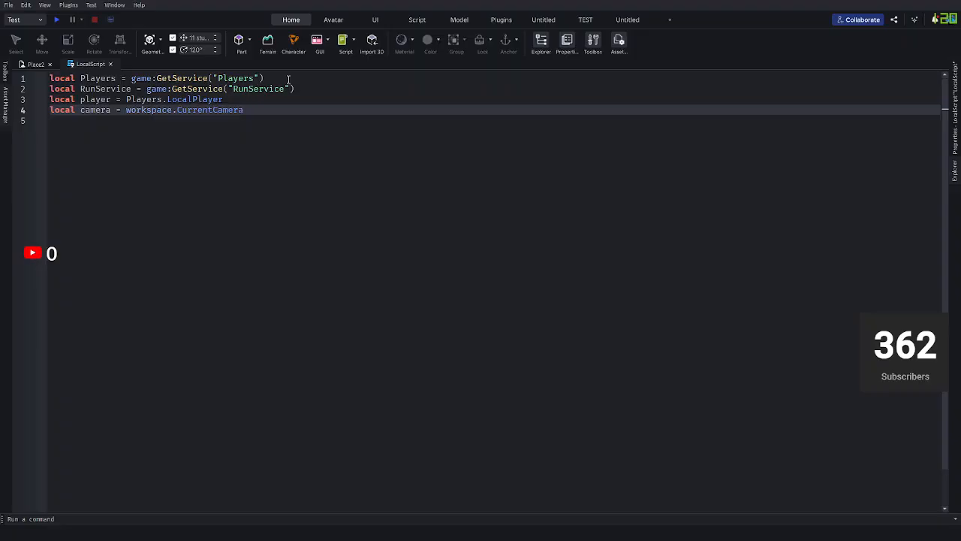
Leave a blank line after the variables and add the comment "-- Wait for character to load".
key(Return)
key(Return)
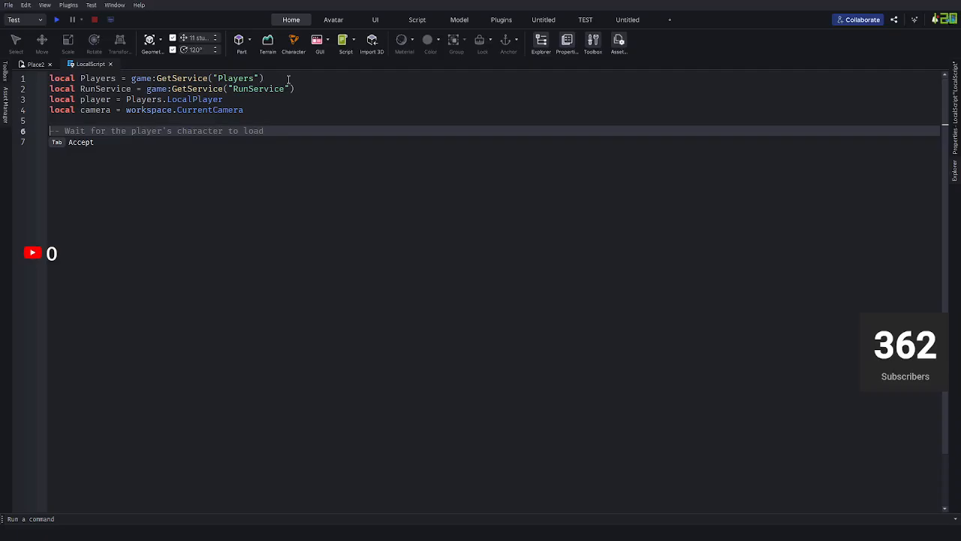
text(Wait for character to load)
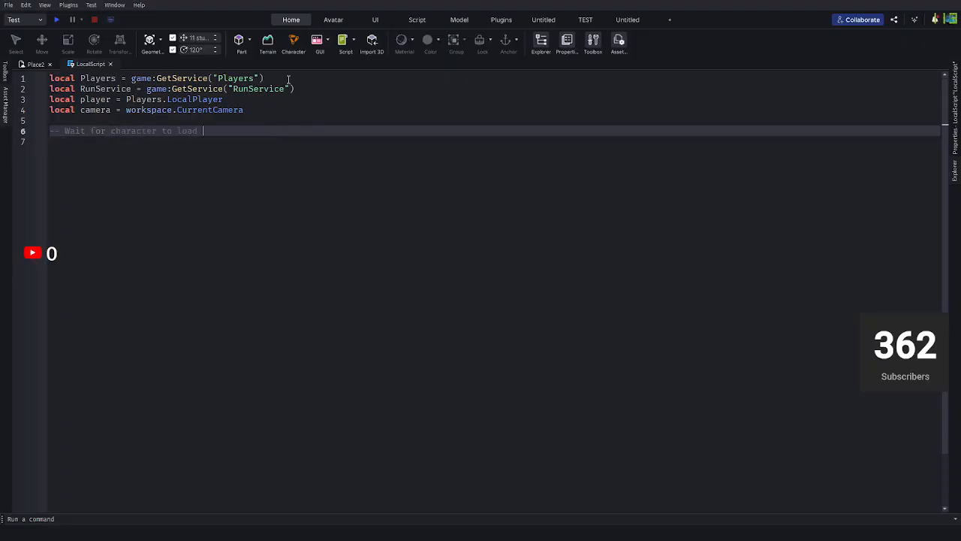
Begin a local function declaration on the line directly below the "Wait for character to load" comment.
key(Return)
text(local)
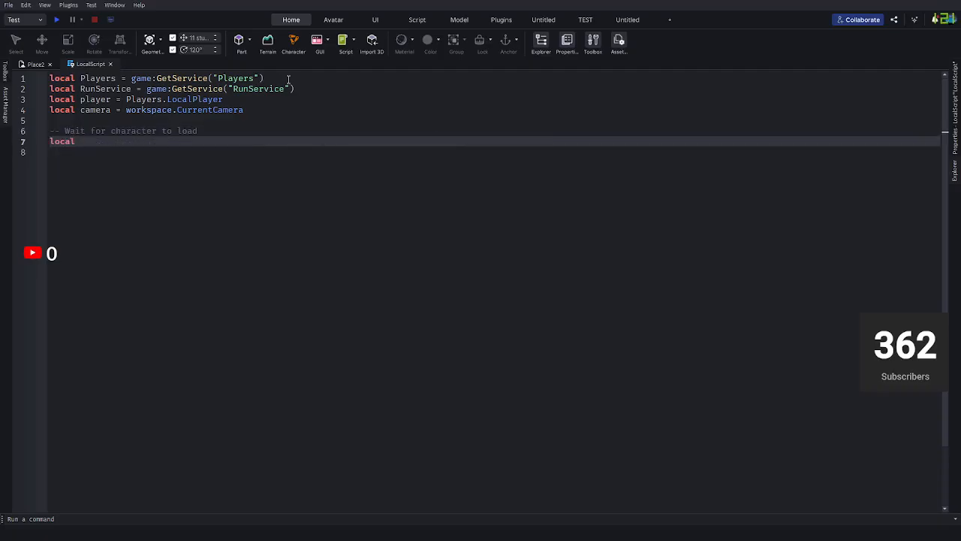
text( function getCharacter)
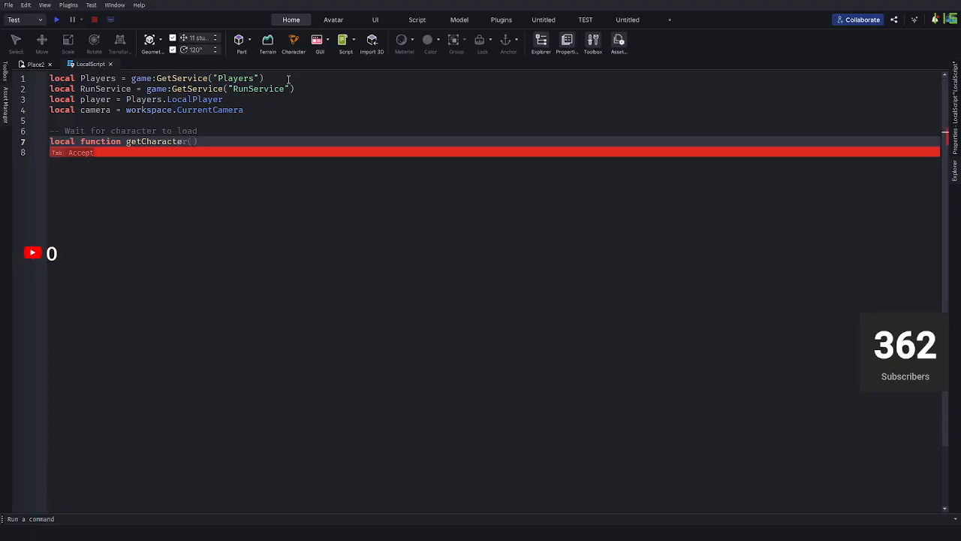
key(BackSpace)
key(BackSpace)
key(BackSpace)
key(BackSpace)
key(BackSpace)
key(BackSpace)
key(BackSpace)
key(BackSpace)
key(BackSpace)
key(BackSpace)
key(BackSpace)
key(BackSpace)
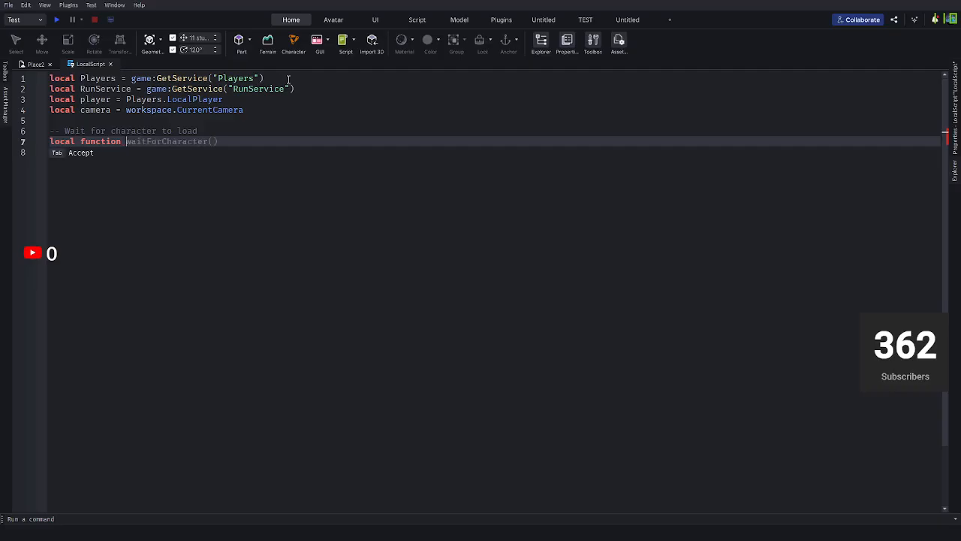
text(get)
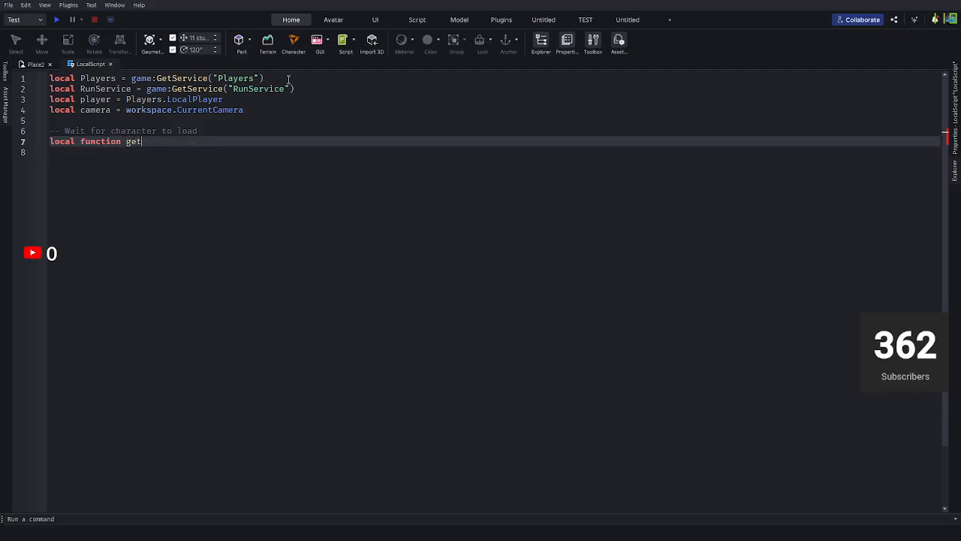
text(cha)
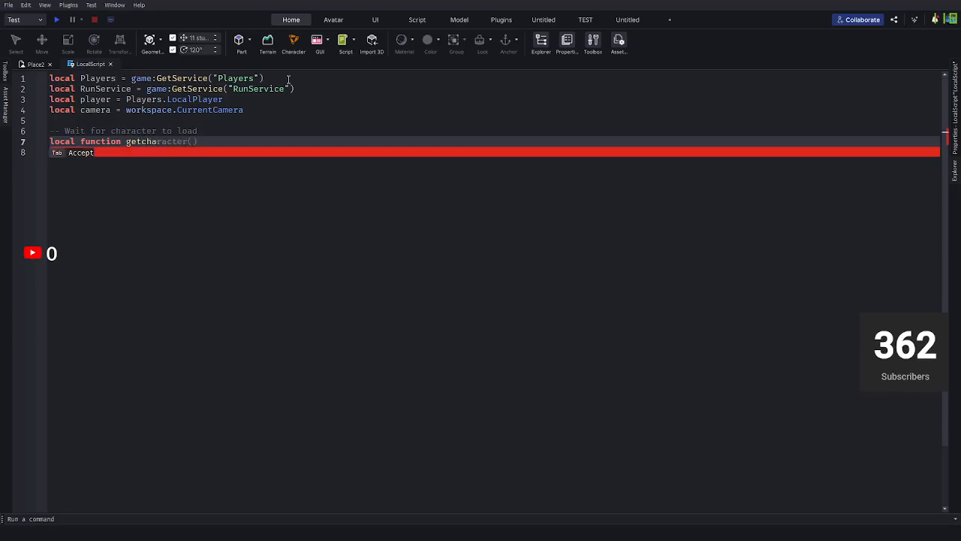
key(Tab)
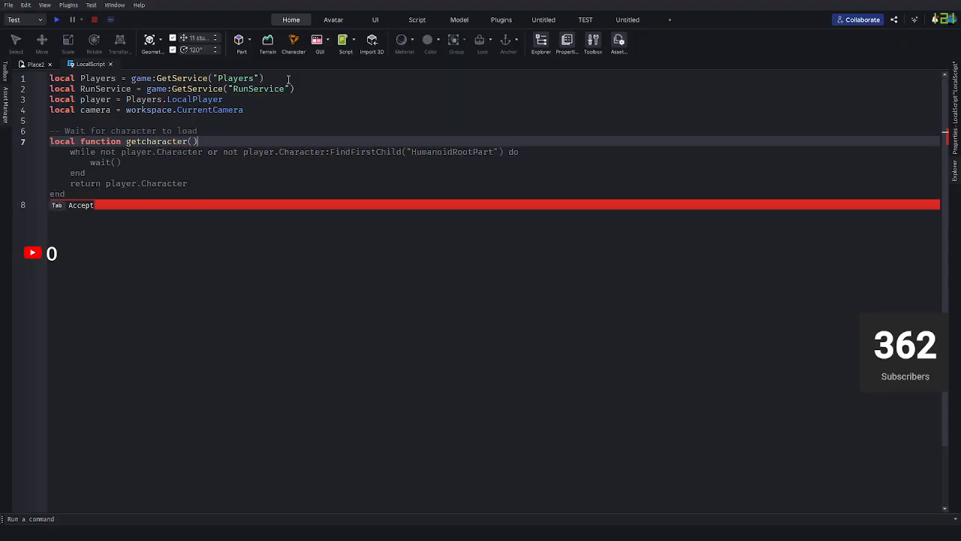
text(`)
key(BackSpace)
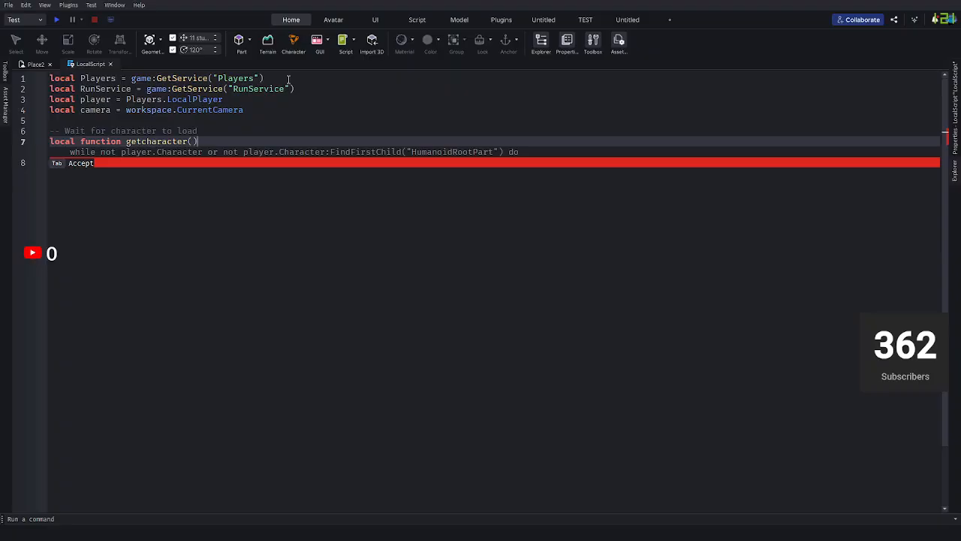
key(BackSpace)
key(BackSpace)
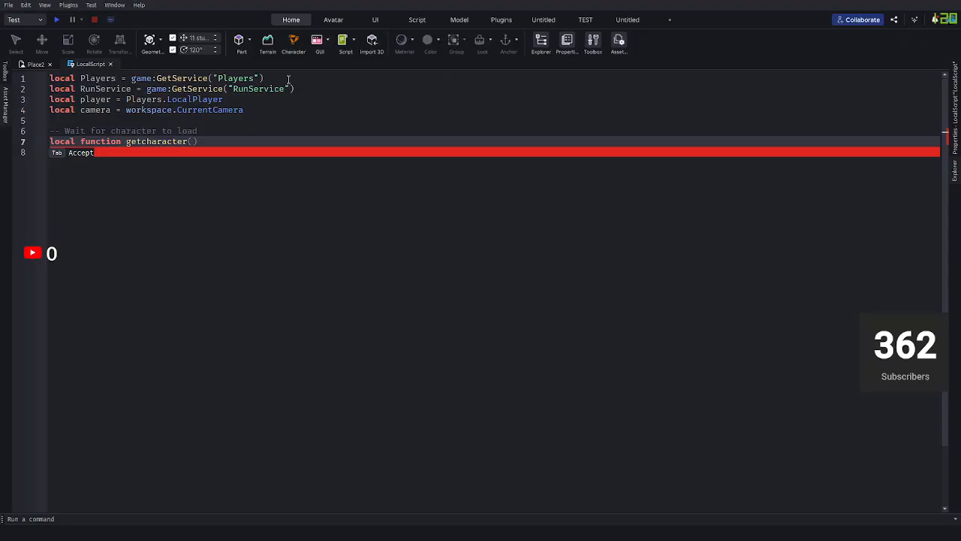
key(Escape)
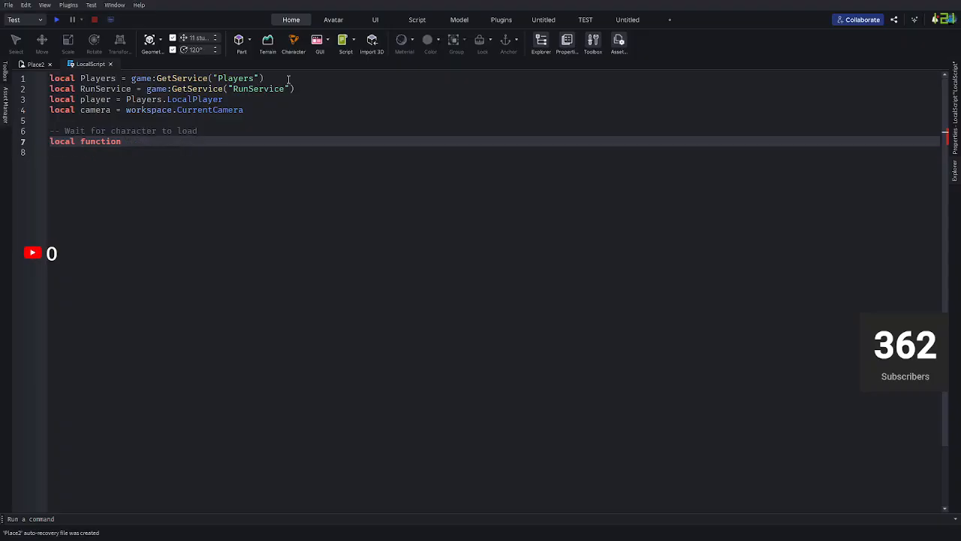
Name the function getCharacter() with no parameters and open its body on a new line.
text(getC)
text(hact)
key(BackSpace)
key(BackSpace)
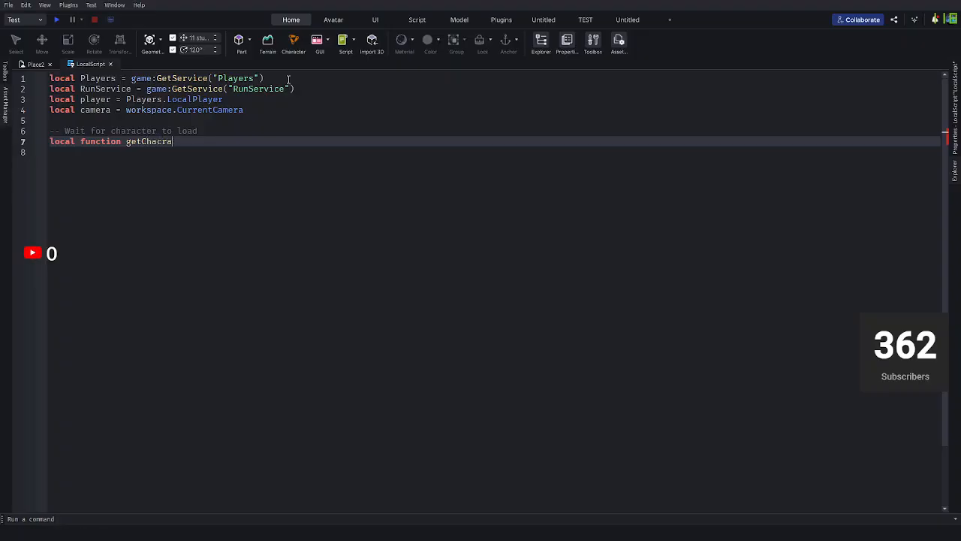
text(racter())
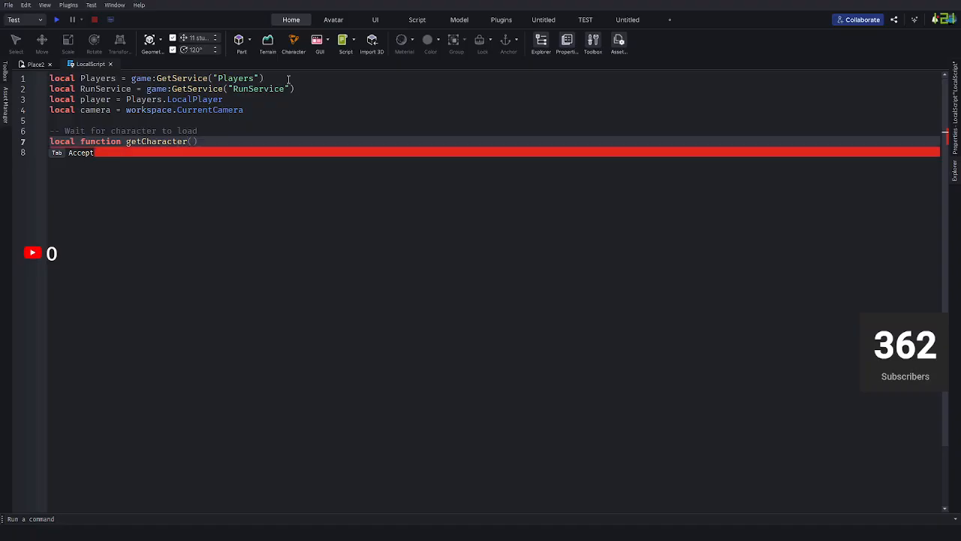
key(Return)
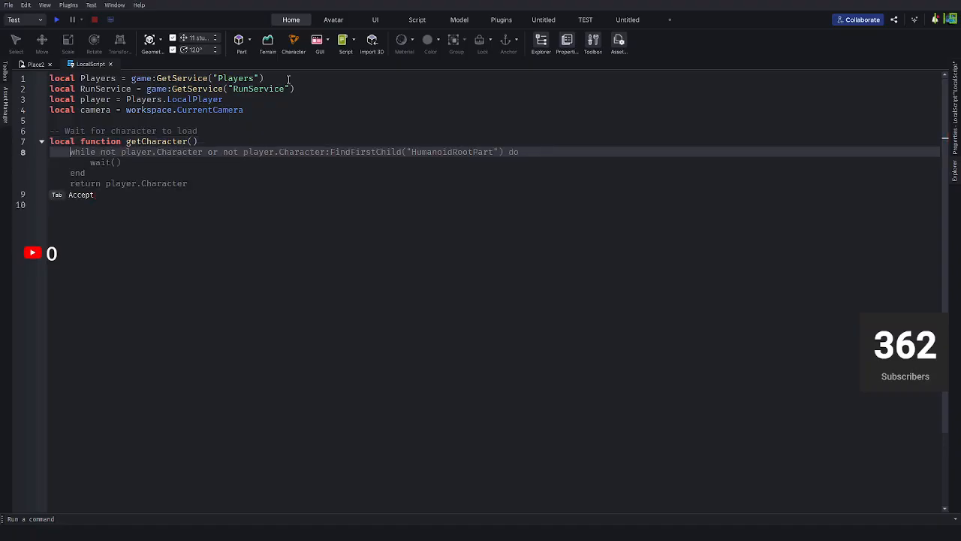
Inside getCharacter, declare local character = player.Character or player.CharacterAdded:Wait().
text(local character)
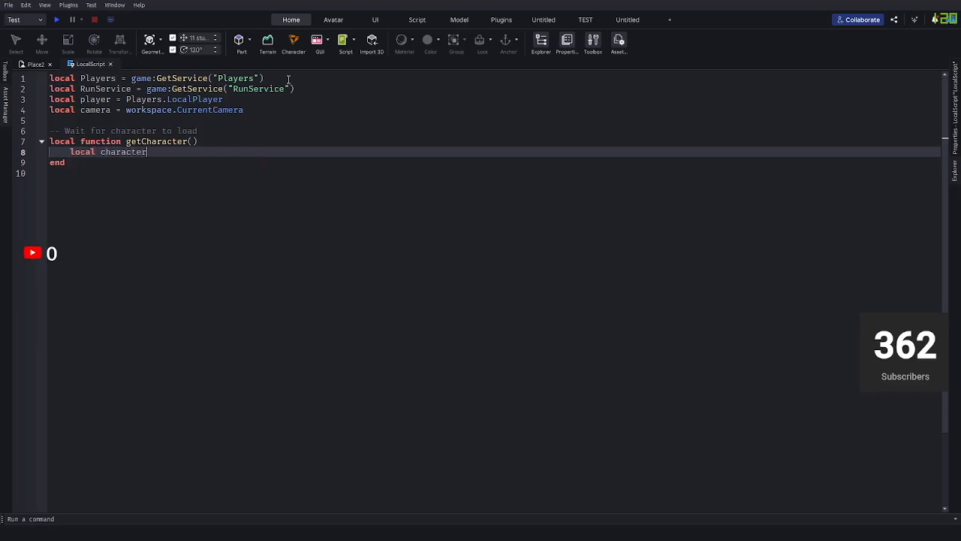
text( = player)
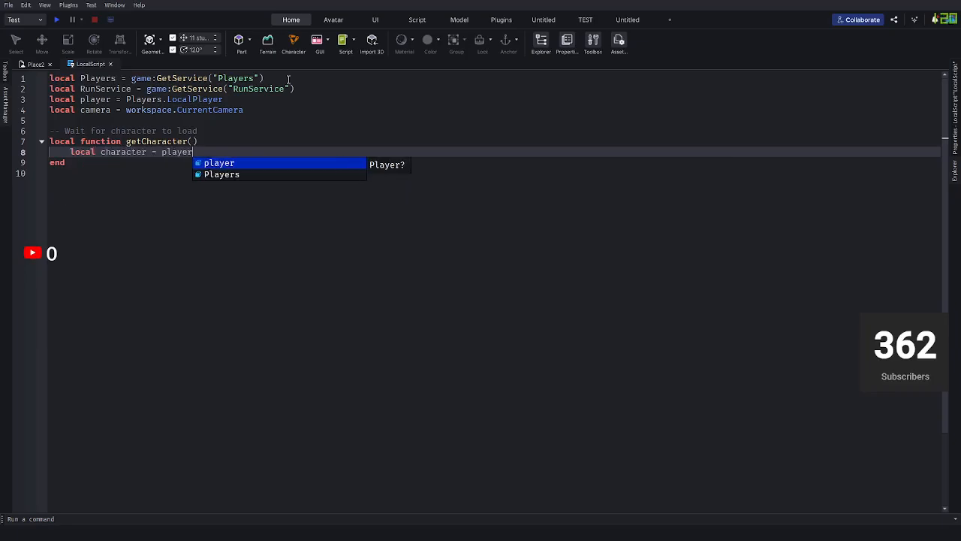
text(.char)
key(BackSpace)
key(BackSpace)
key(BackSpace)
key(BackSpace)
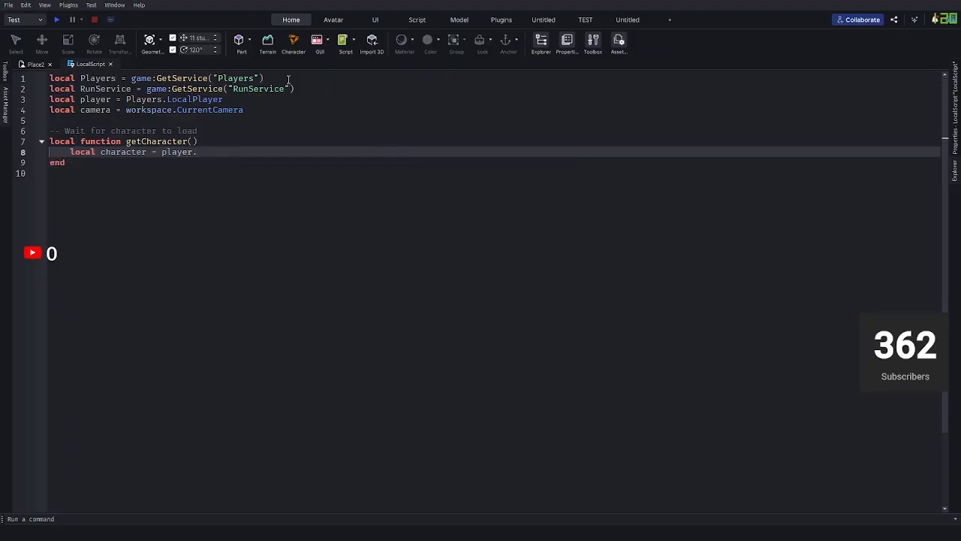
text(Char)
key(Tab)
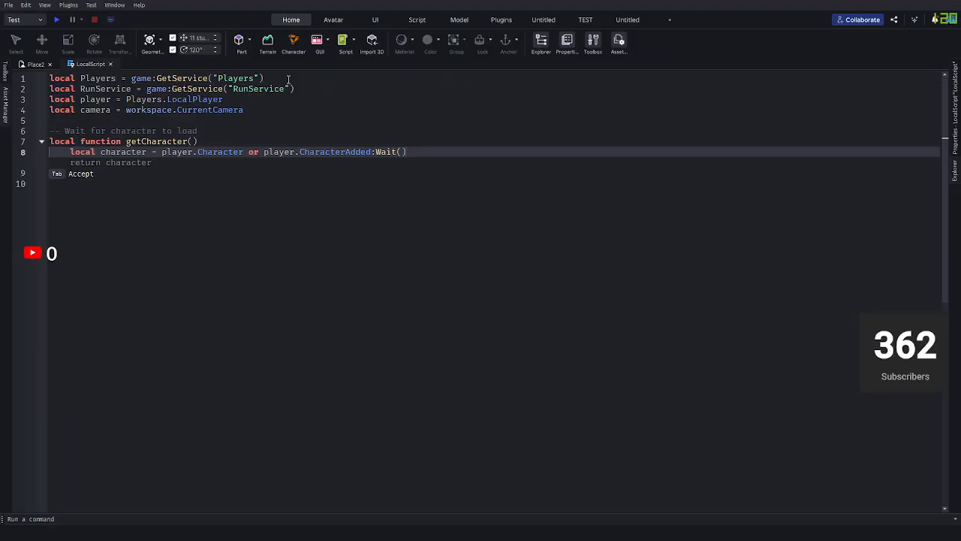
Start a repeat wait() until loop on the line below the character variable.
key(Return)
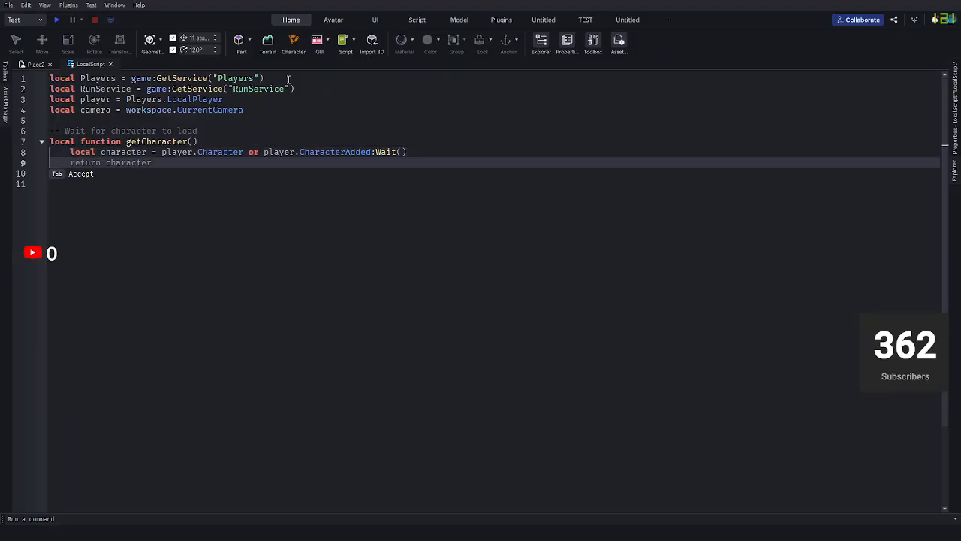
text(repeat)
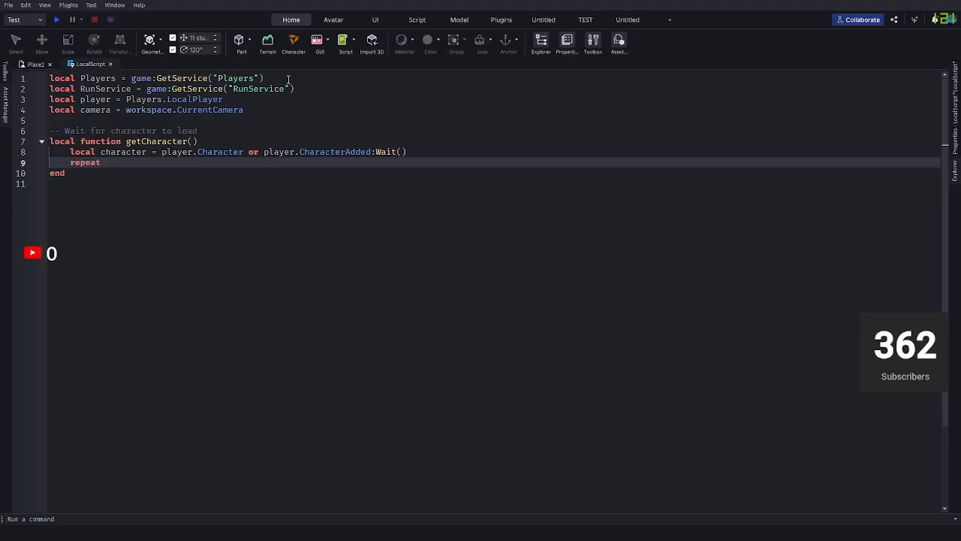
text(wait()
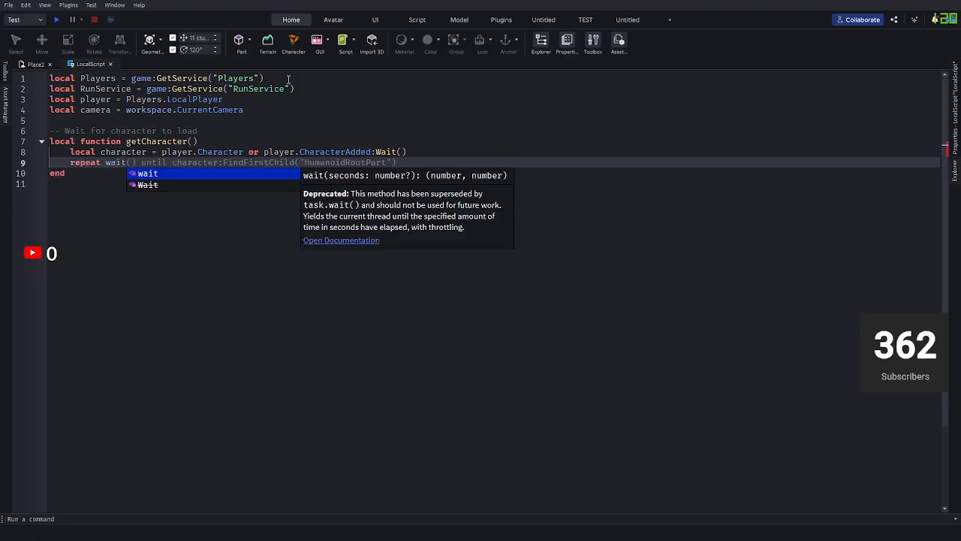
text())
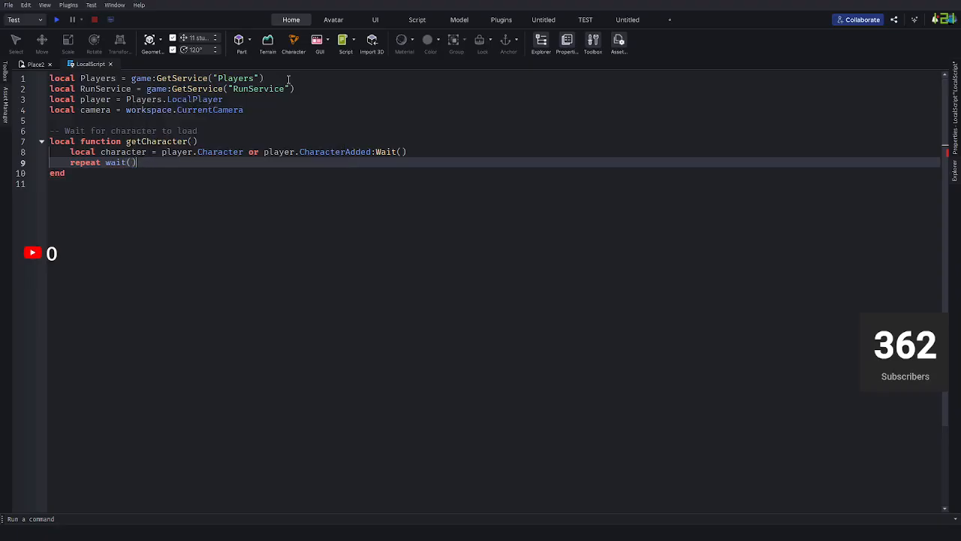
text( until)
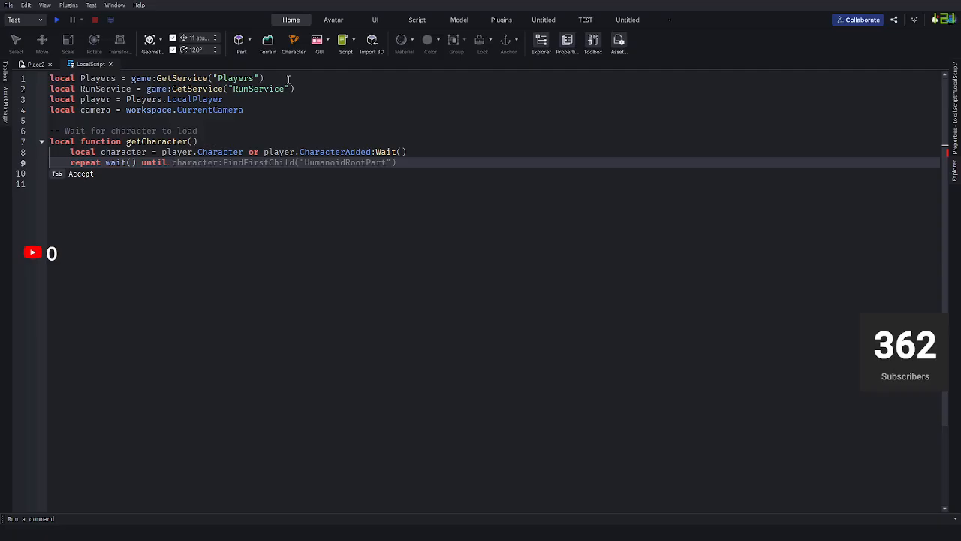
Make character:FindFirstChild("Humanoid") the until condition of the repeat loop.
text( character)
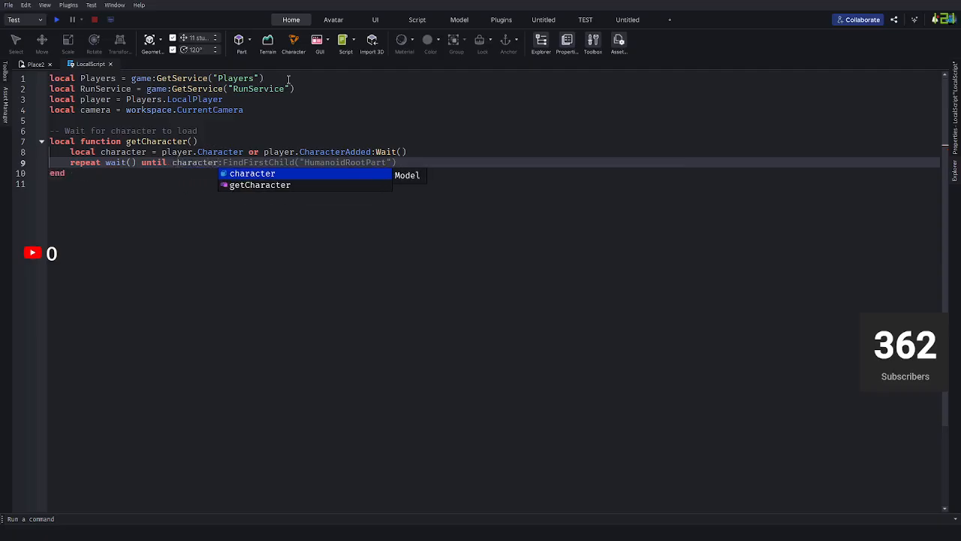
text(:F)
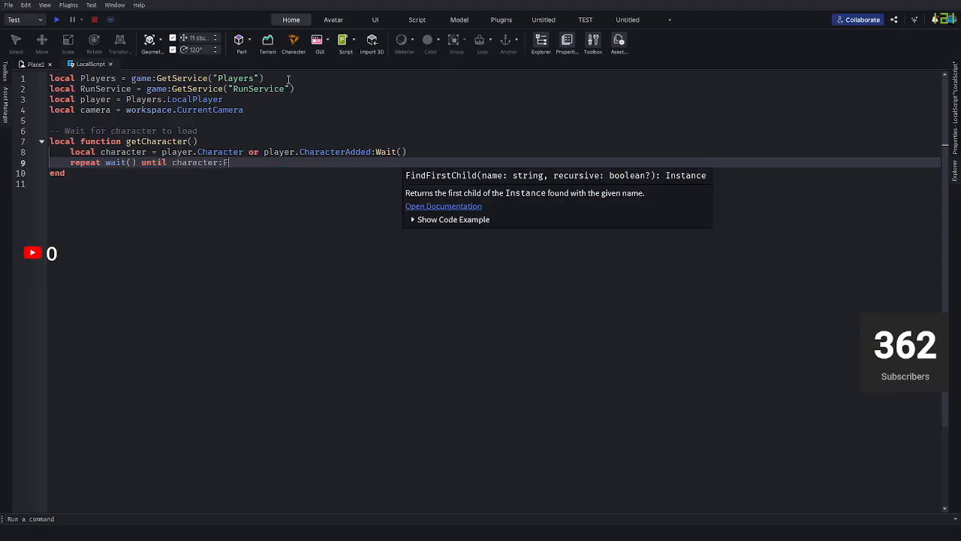
text(indFi)
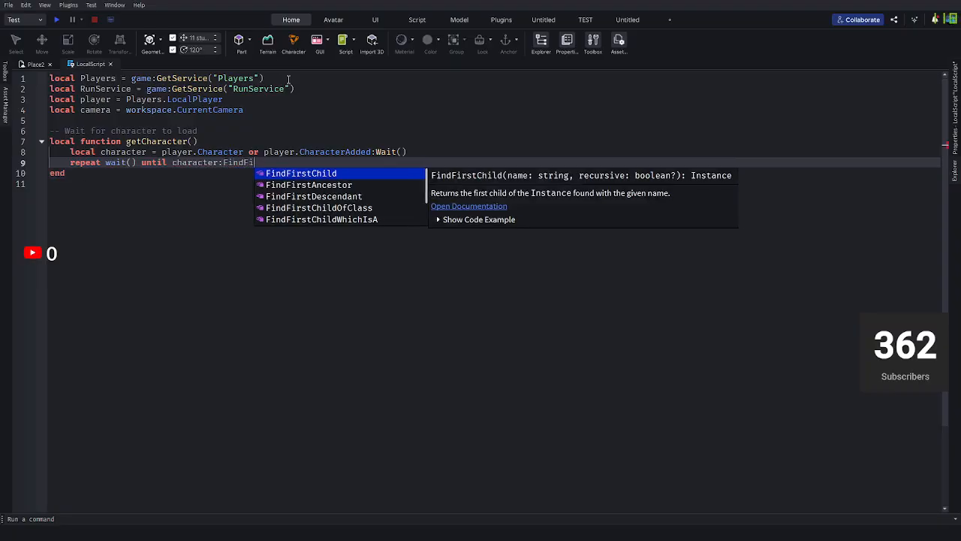
text(rstChild )
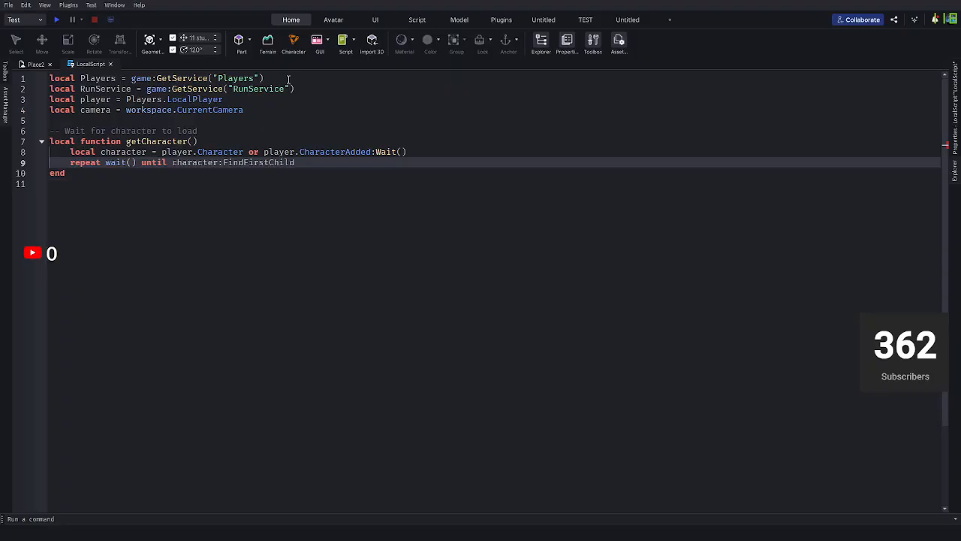
text(()
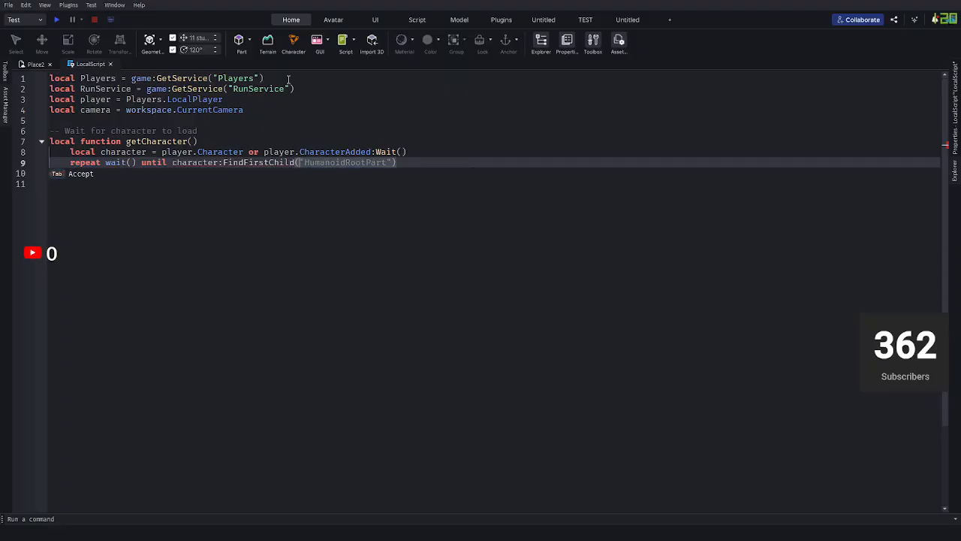
text(")
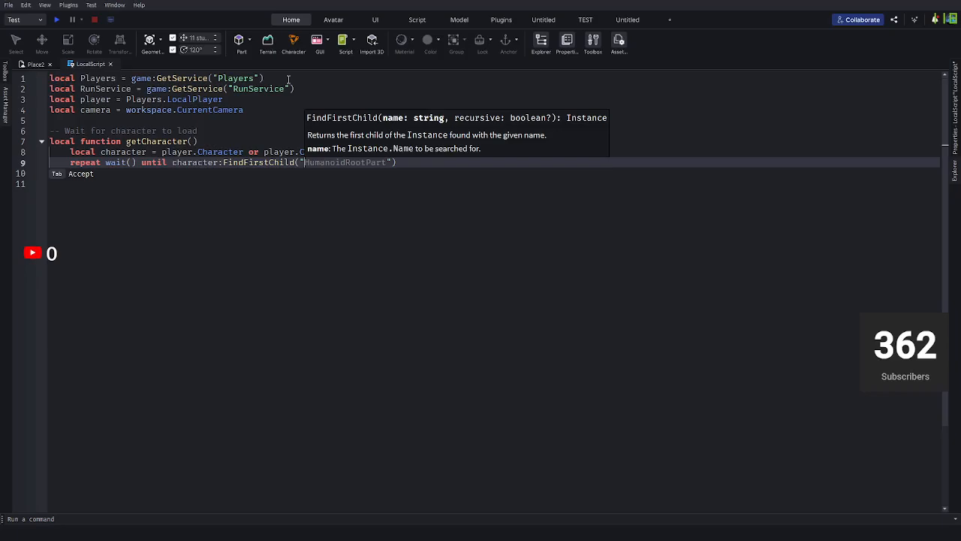
text(hum)
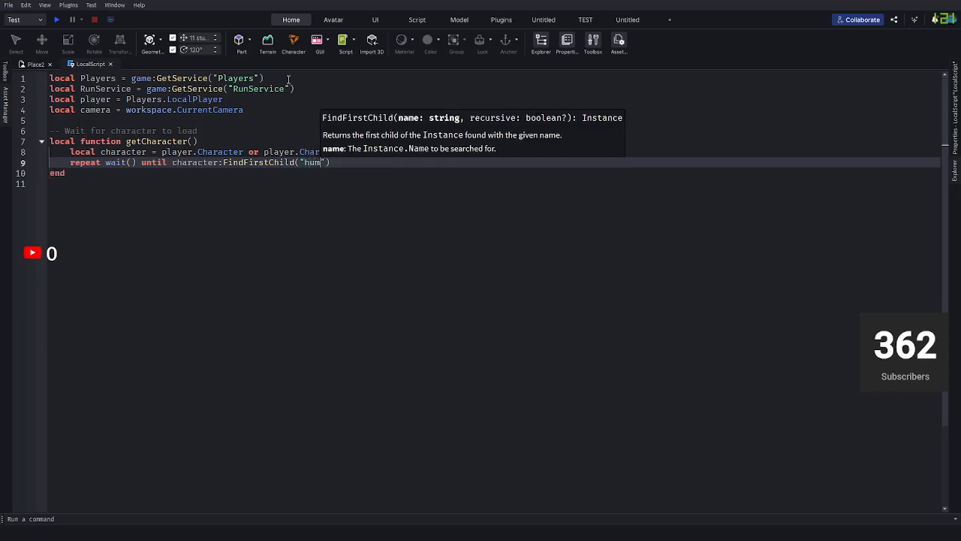
key(BackSpace)
key(BackSpace)
key(BackSpace)
text(Humanoid)
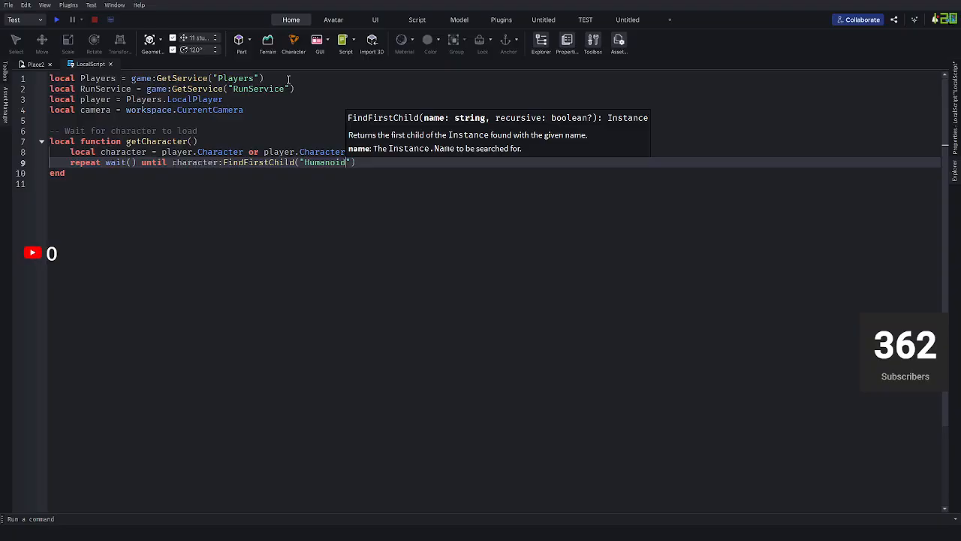
key(End)
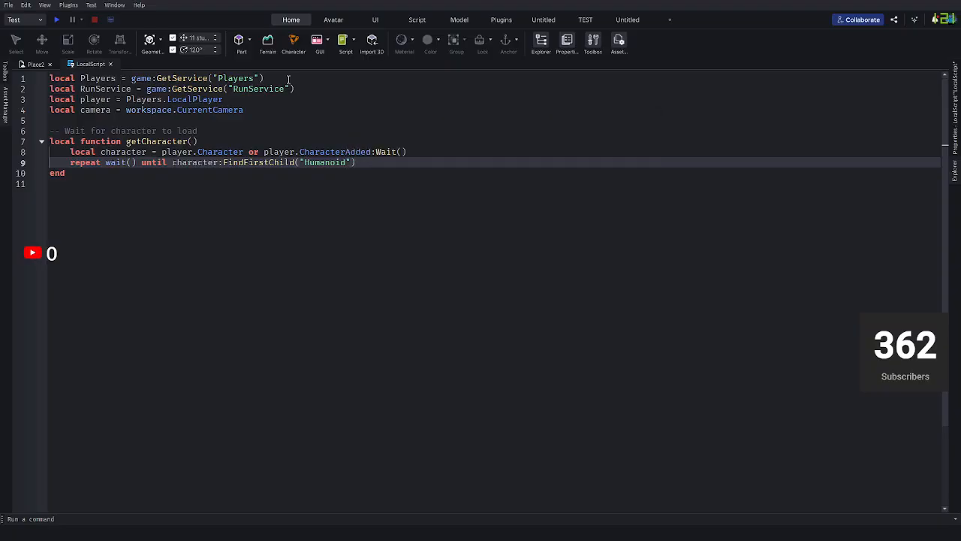
Extend the repeat loop's until condition with and followed by a second character:FindFirstChild() call.
text(and chaa)
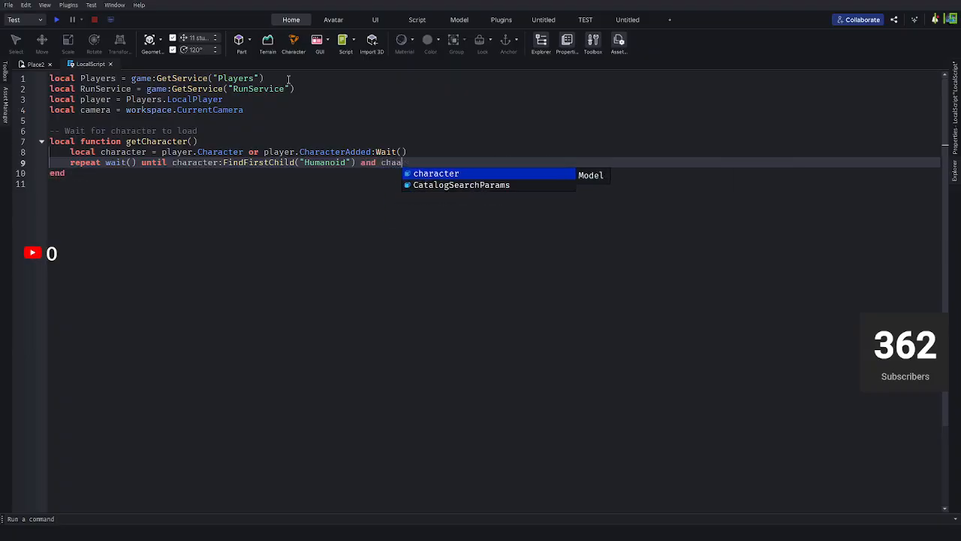
key(BackSpace)
text(racter)
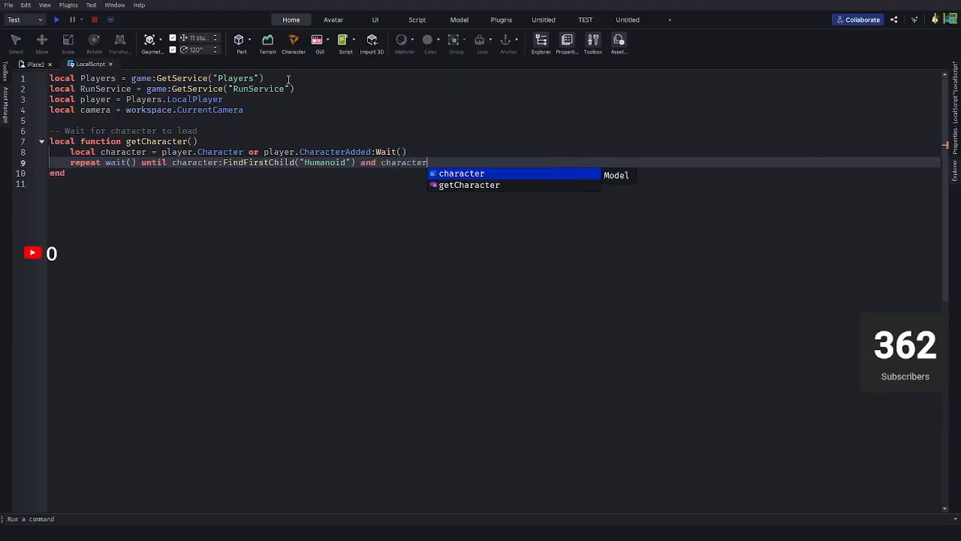
key(BackSpace)
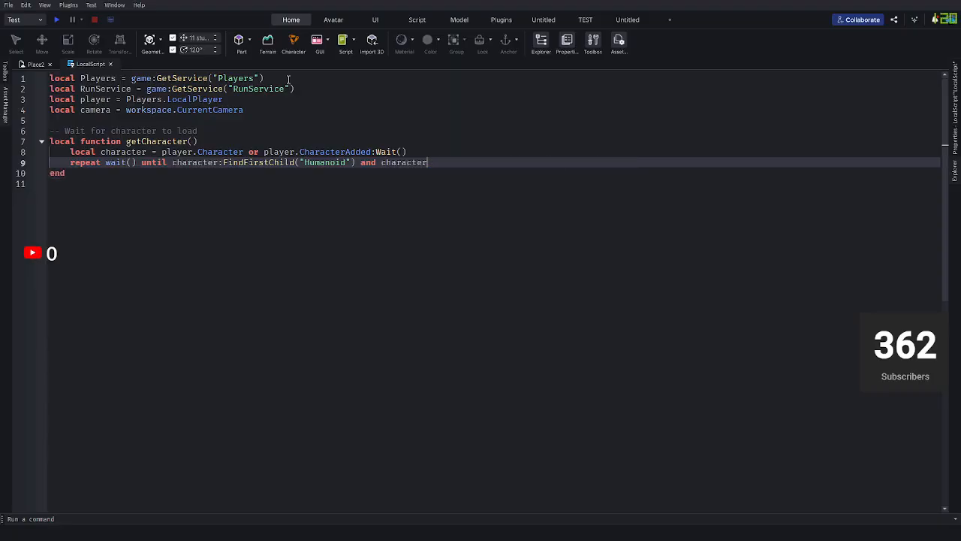
text(:FindFirst)
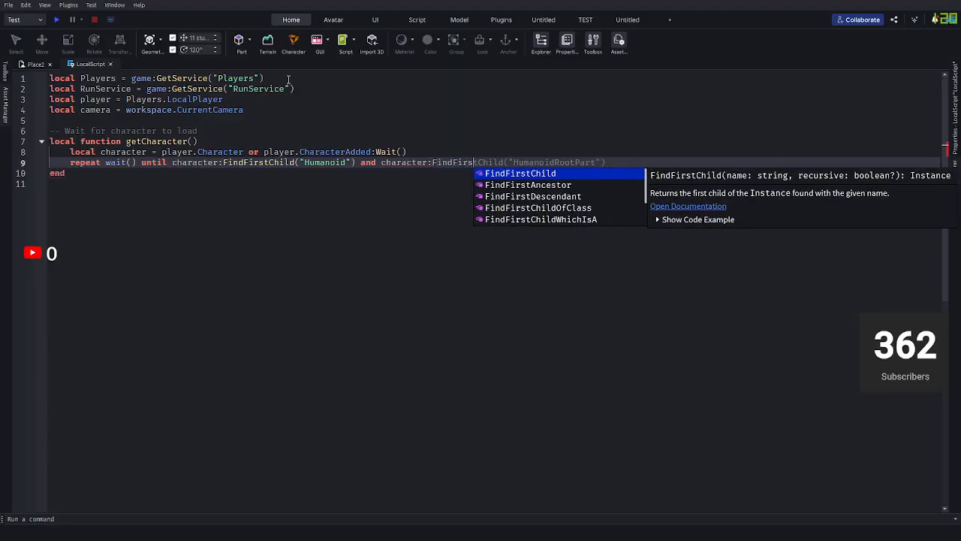
text(Child)
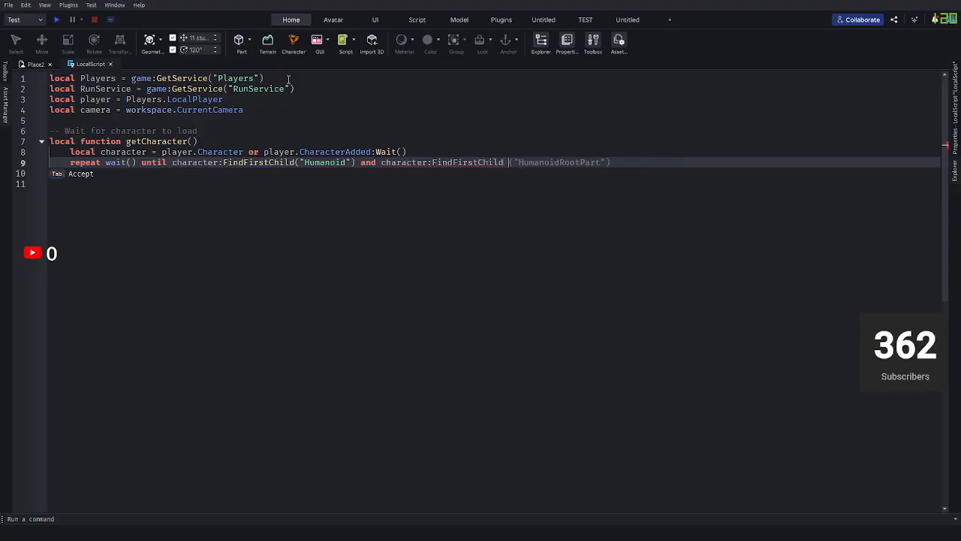
key(BackSpace)
key(ctrl+BackSpace)
key(ctrl+BackSpace)
key(ctrl+BackSpace)
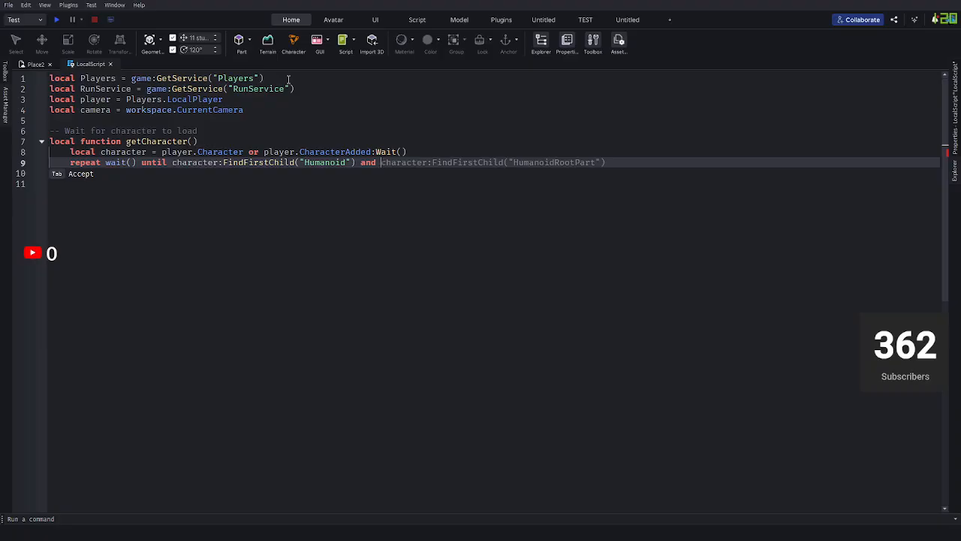
text(character:)
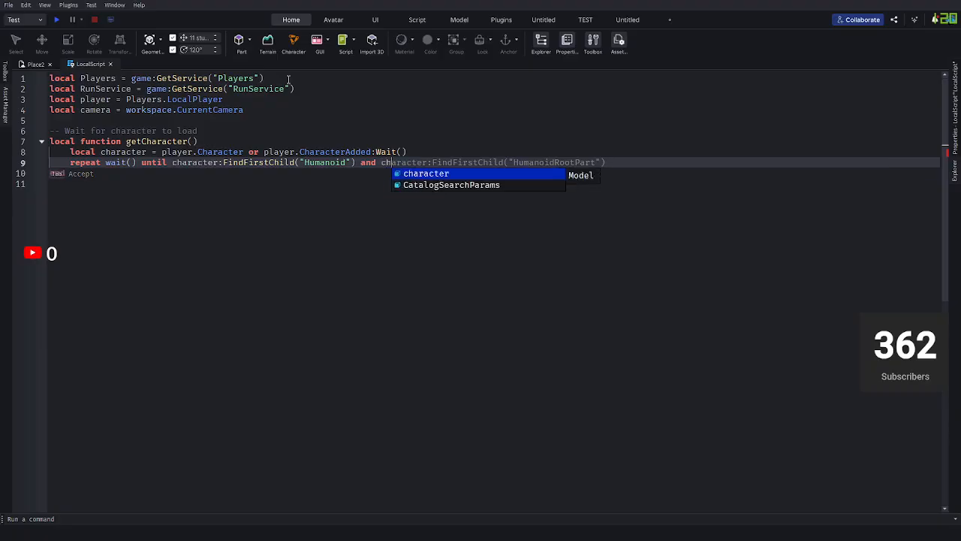
text(Fi)
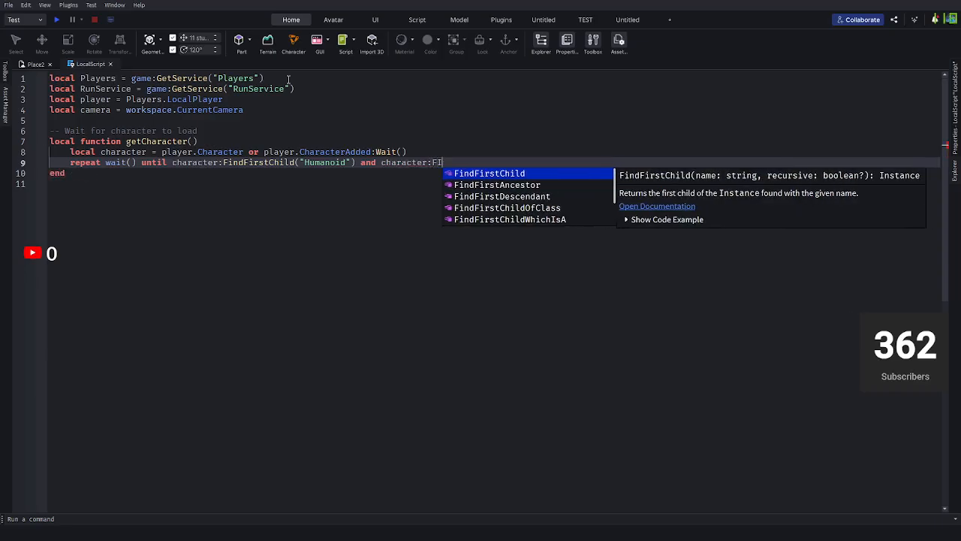
text(ndfi)
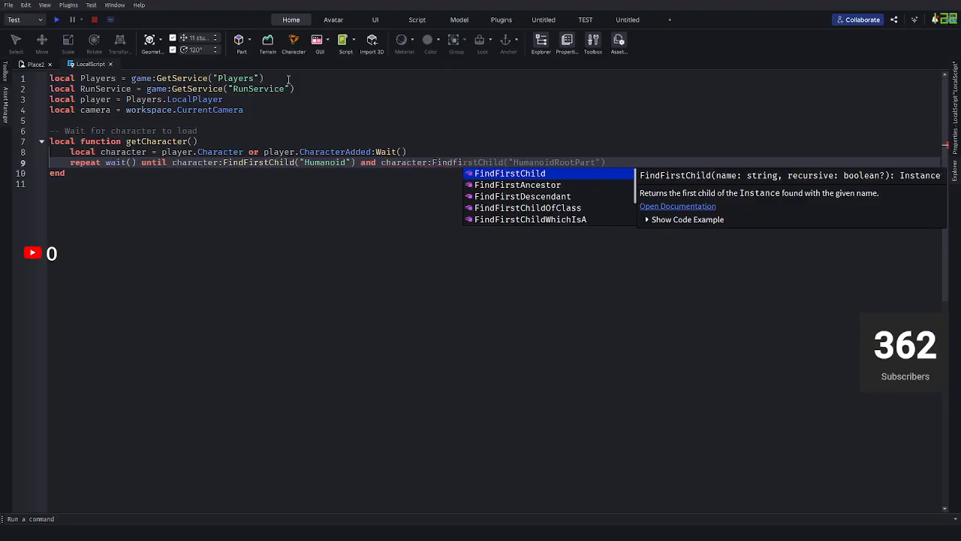
key(Tab)
text(()
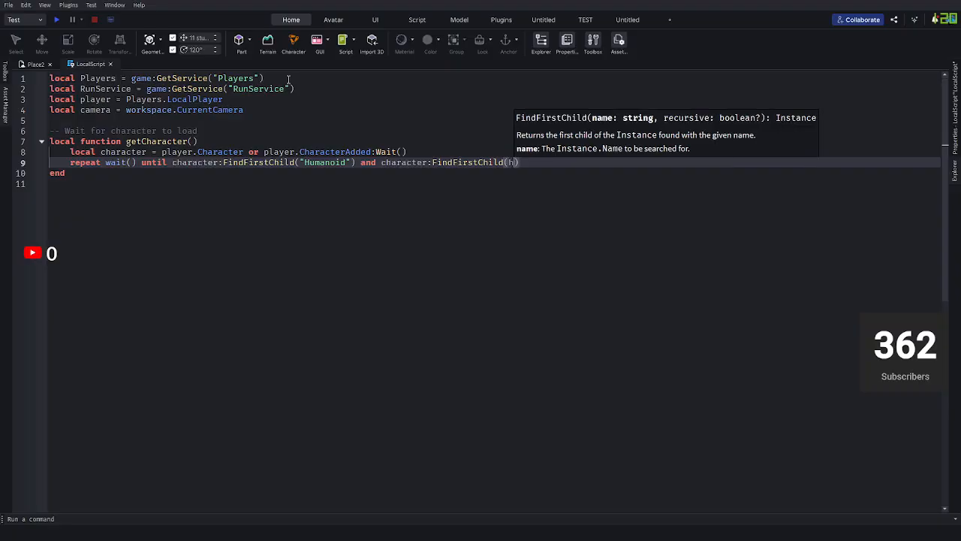
Enter HumanoidRootPart as the name argument of the second FindFirstChild call.
text(Humanoid)
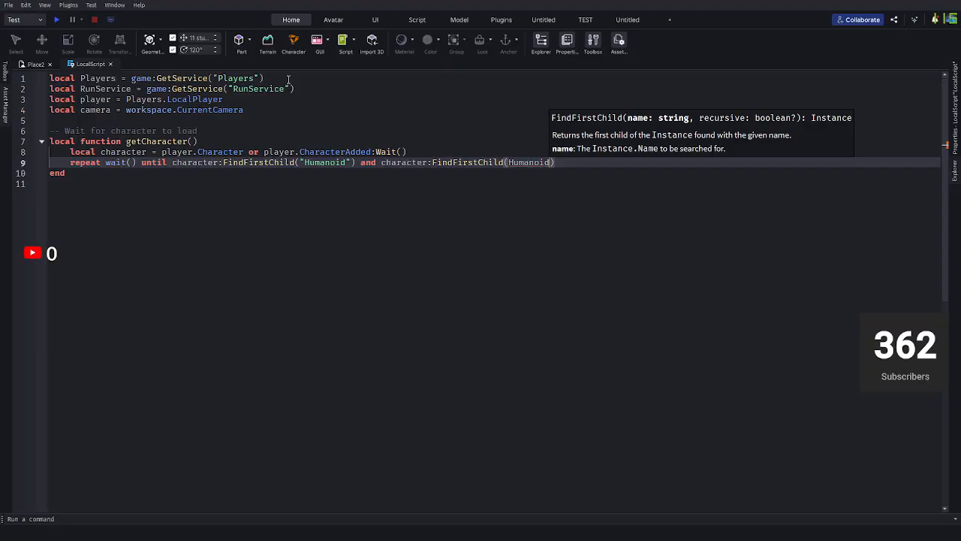
text(rootpar)
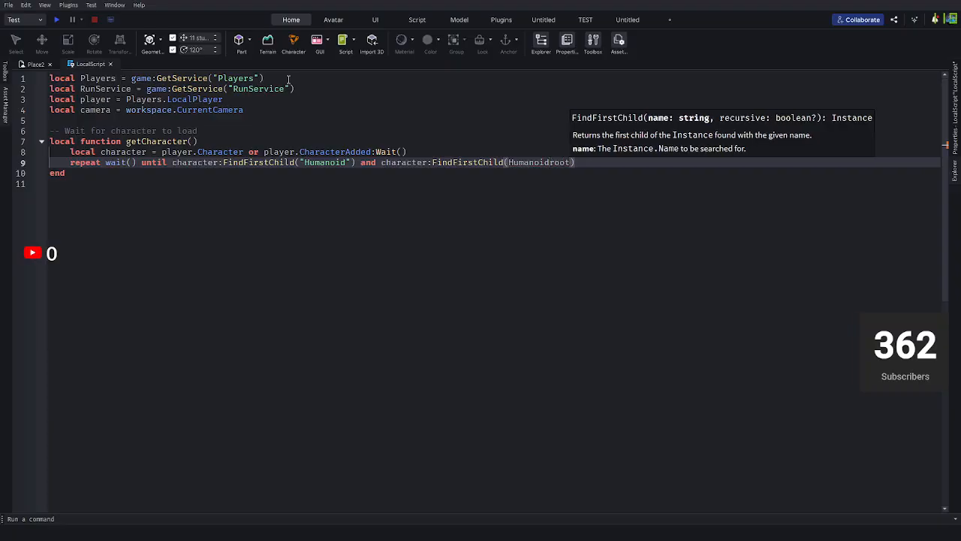
key(ctrl+BackSpace)
text(Humanoid)
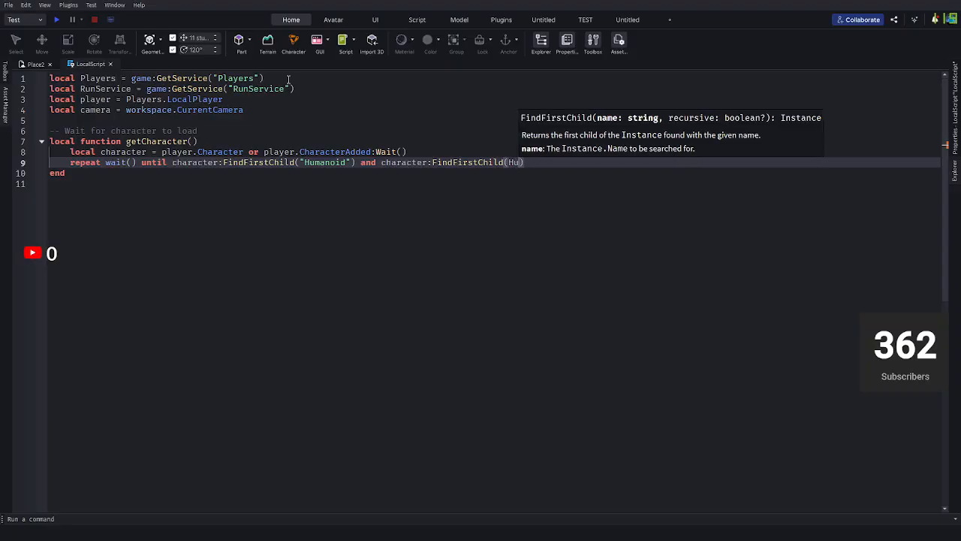
text(RootPart)
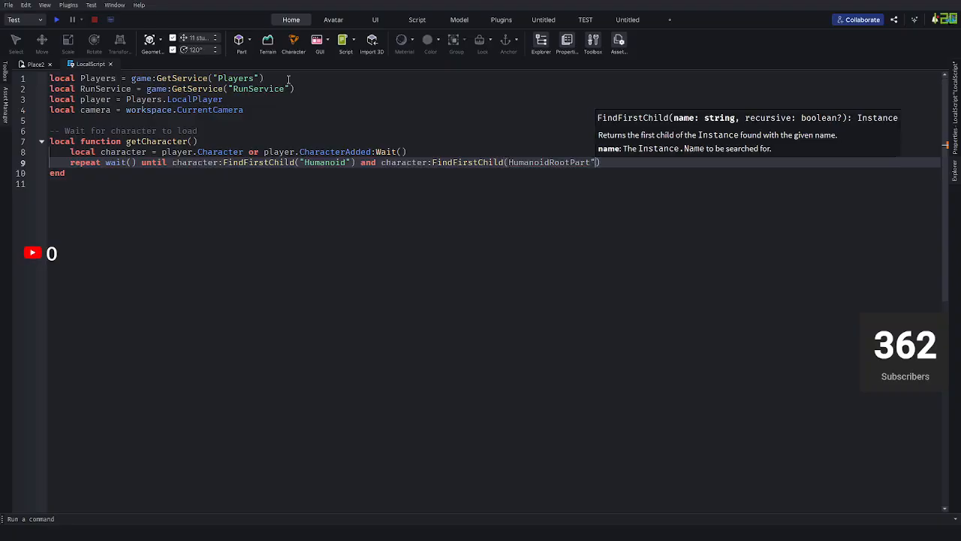
Enclose the HumanoidRootPart argument in double quotes to make it a string.
text(")
key(Left)
key(Left)
key(Left)
key(Left)
key(Left)
key(Left)
key(Left)
key(Left)
key(Left)
key(Left)
key(Left)
key(Left)
key(Left)
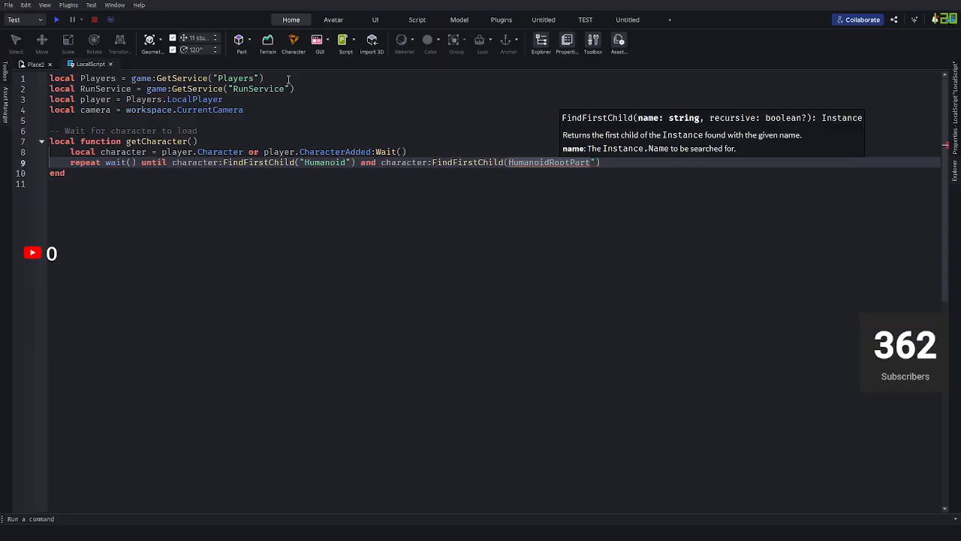
text(")
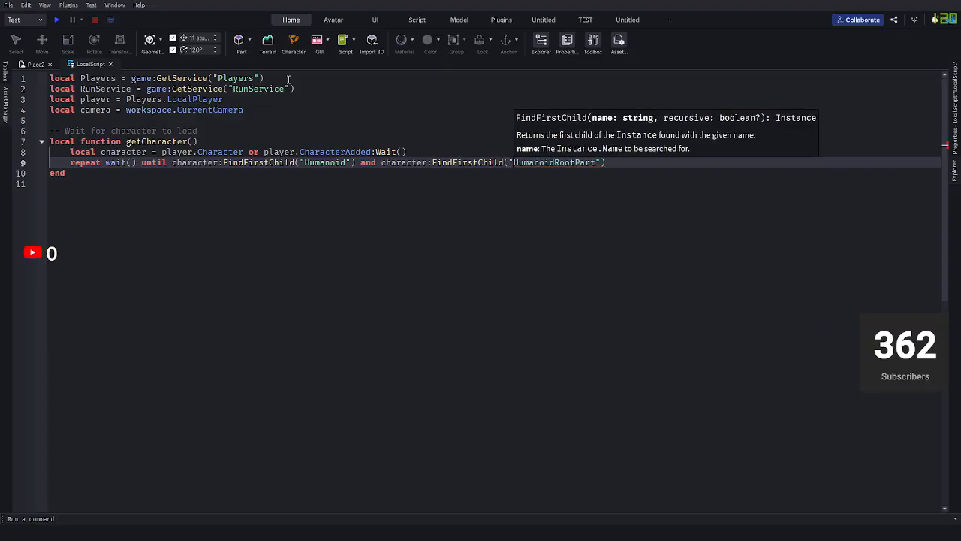
key(Right)
key(Right)
key(Right)
key(Right)
key(Right)
key(Right)
key(Right)
key(Right)
key(Right)
key(Right)
key(Right)
key(Right)
key(Right)
key(Right)
key(Right)
key(Right)
key(Right)
key(Right)
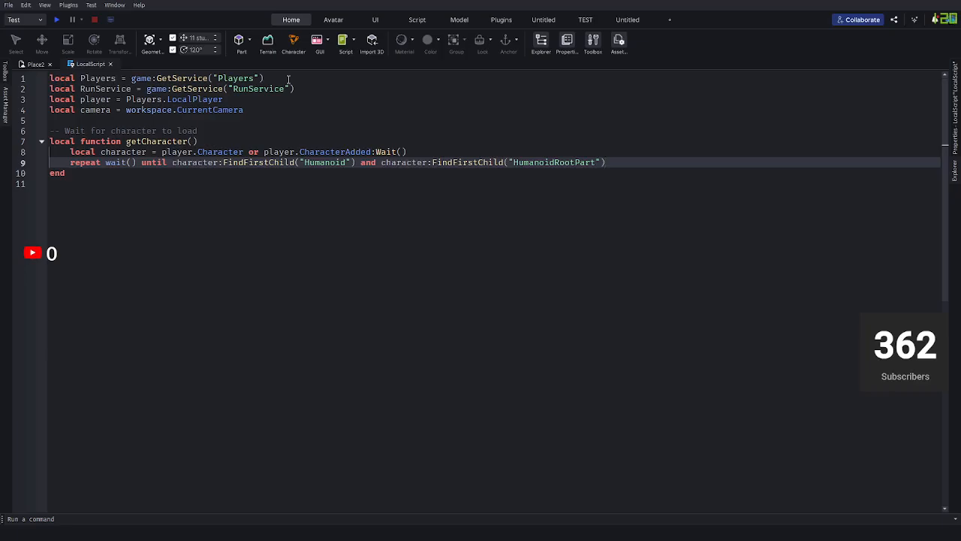
key(Down)
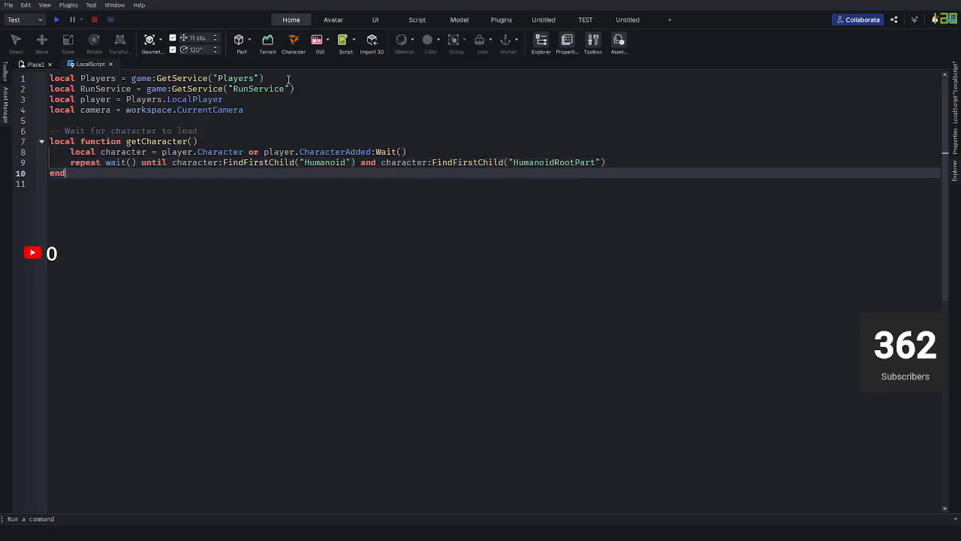
key(Return)
key(Return)
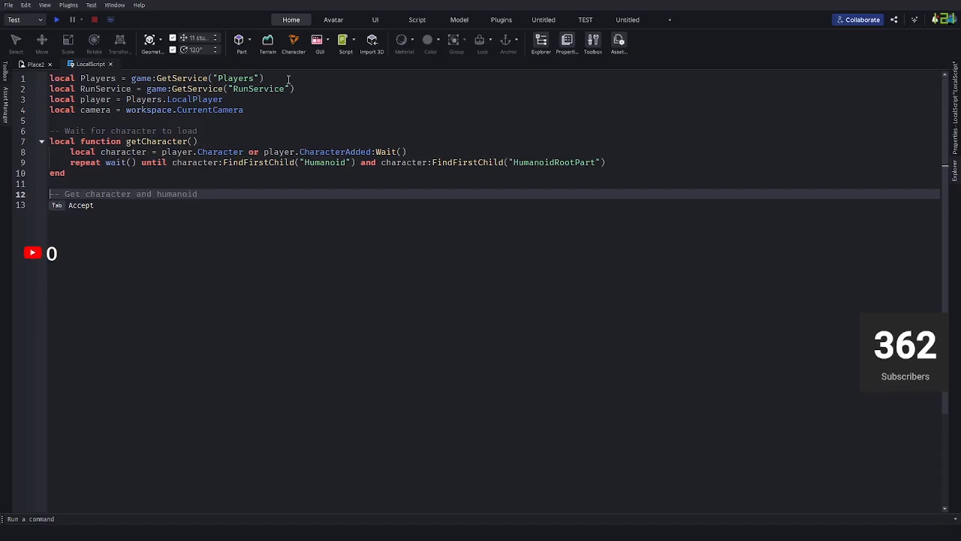
key(BackSpace)
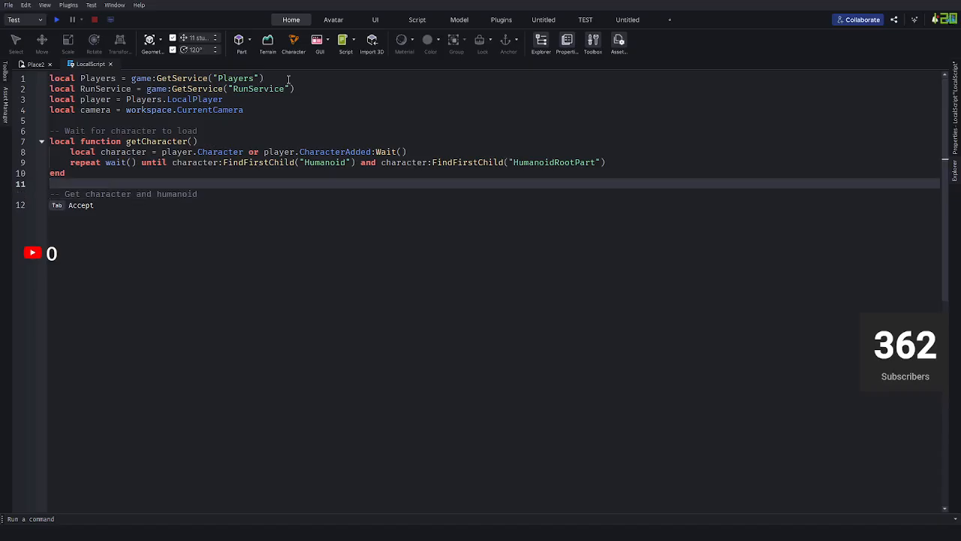
key(BackSpace)
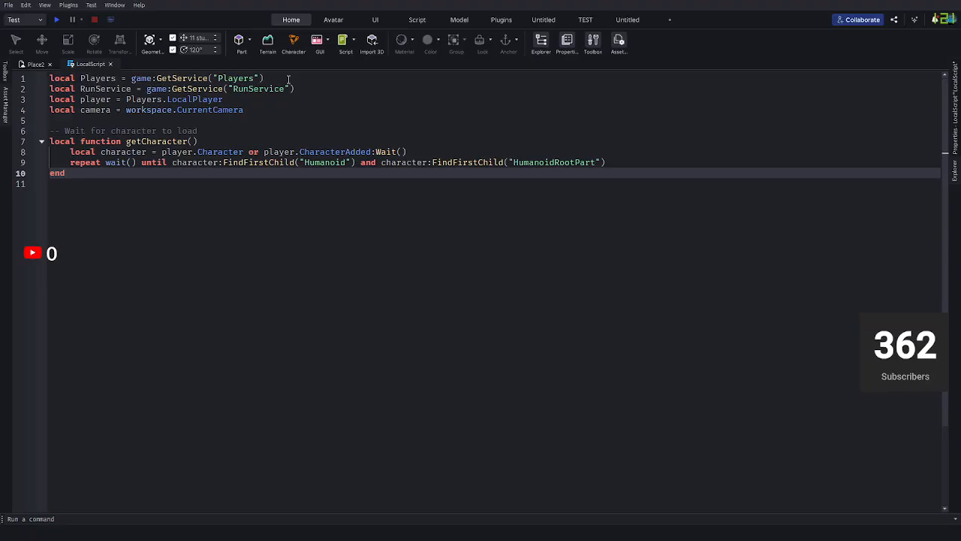
Add return character as the last line inside getCharacter, below the repeat loop.
click(626, 163)
key(Return)
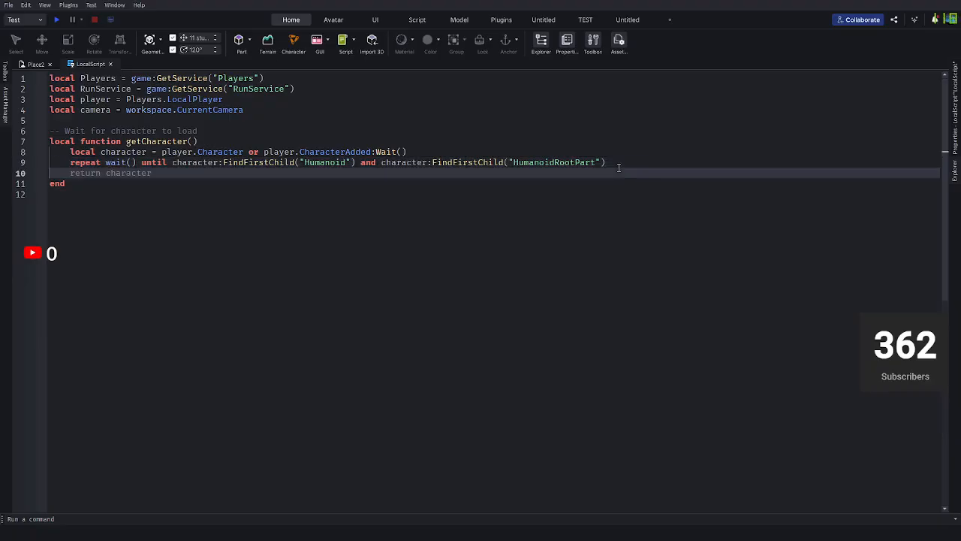
click(183, 197)
click(99, 174)
text(re)
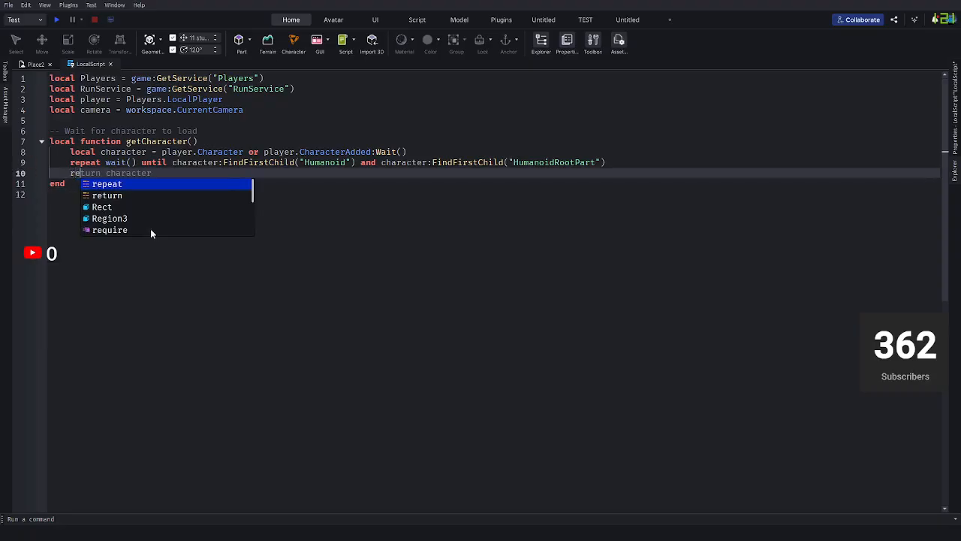
text(turn ch)
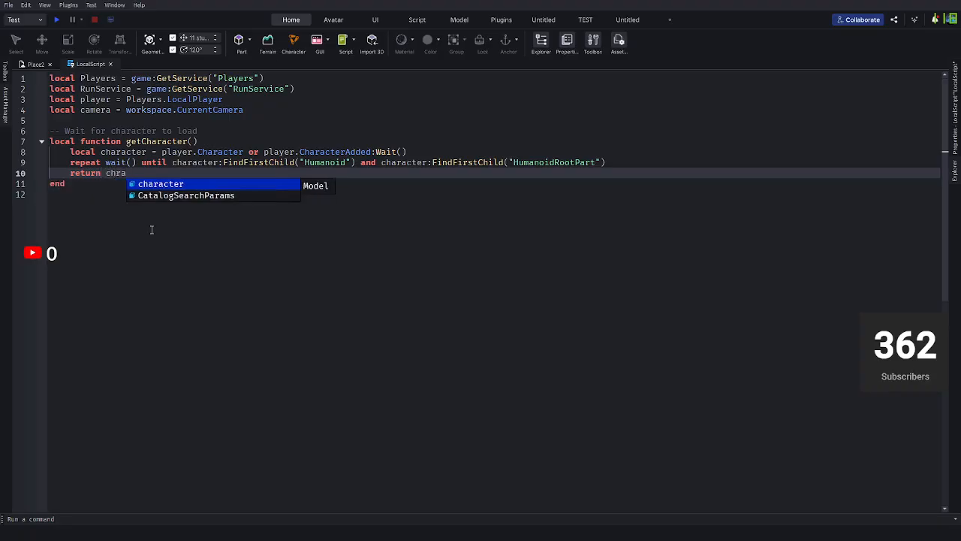
text(aracter)
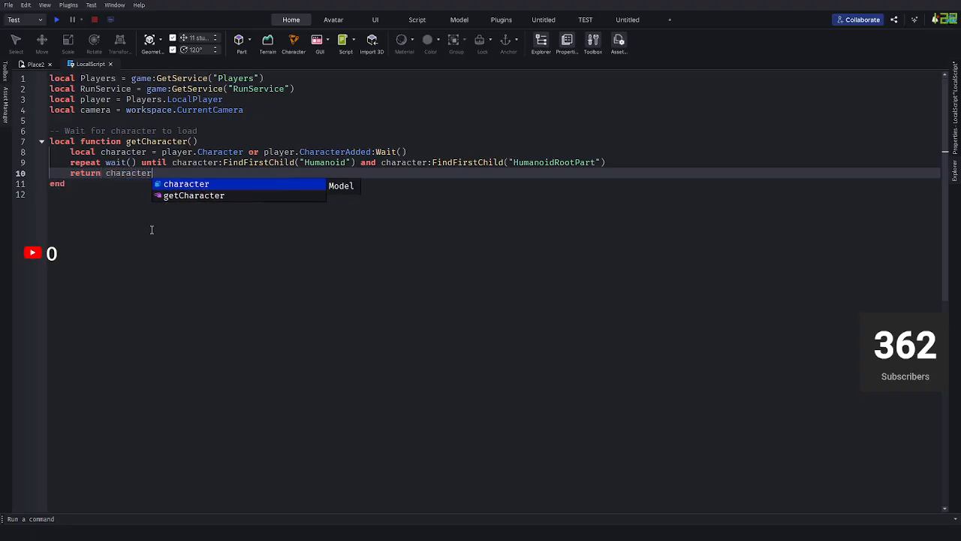
key(Return)
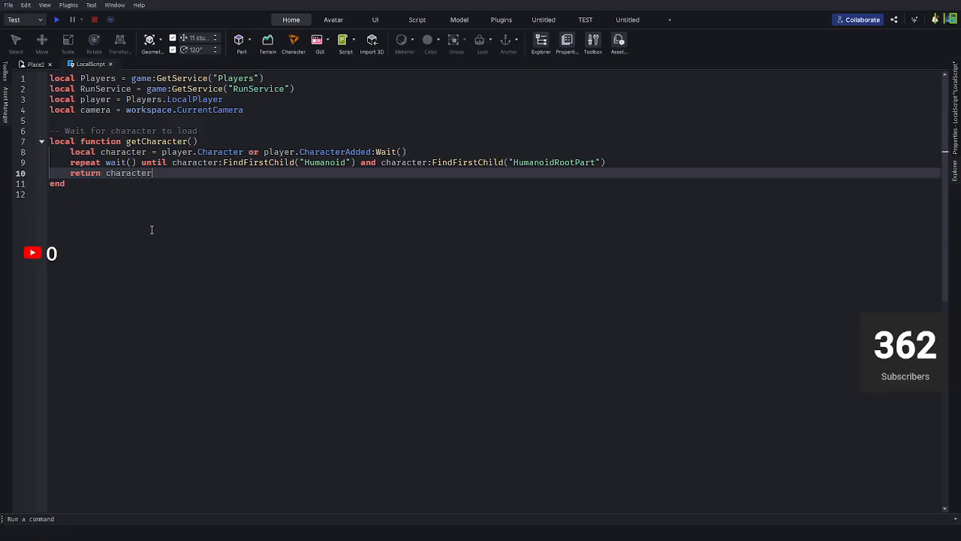
key(ctrl+BackSpace)
text(ch)
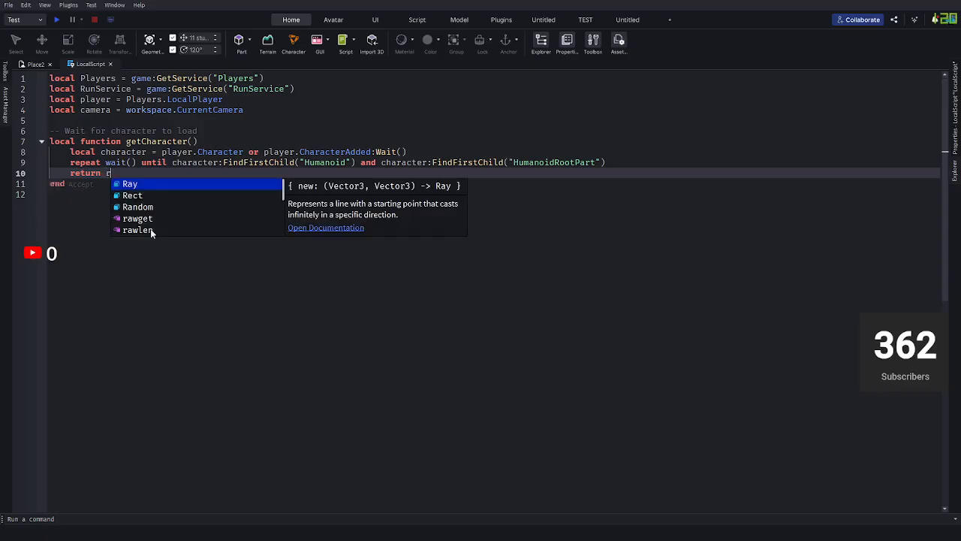
key(Return)
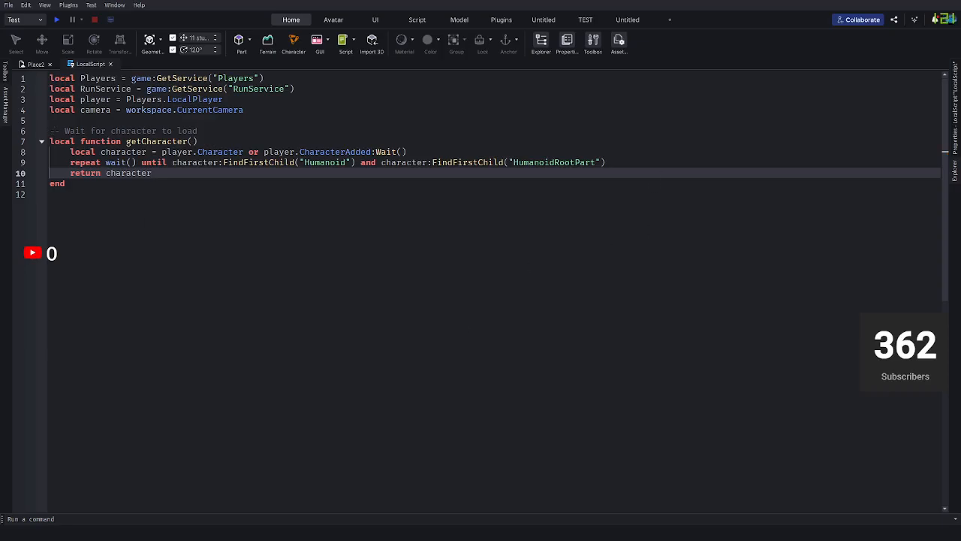
Below the getCharacter function, leave a blank line and declare local character = getCharacter().
click(65, 183)
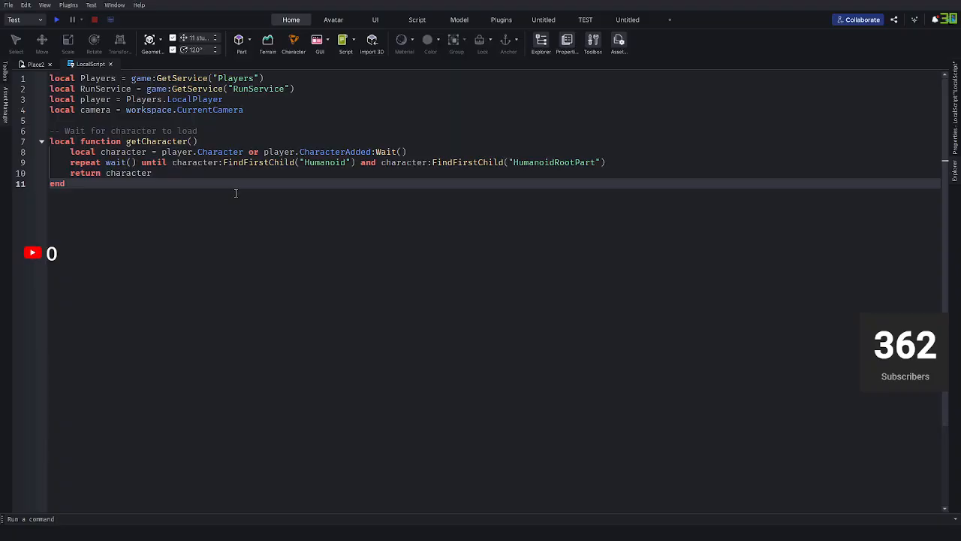
key(Return)
key(Return)
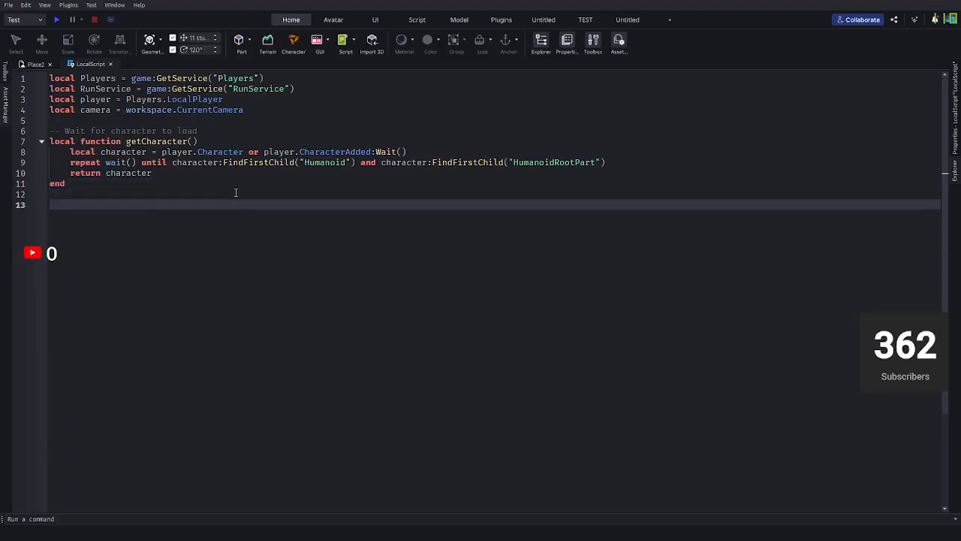
key(BackSpace)
key(Return)
text(local character)
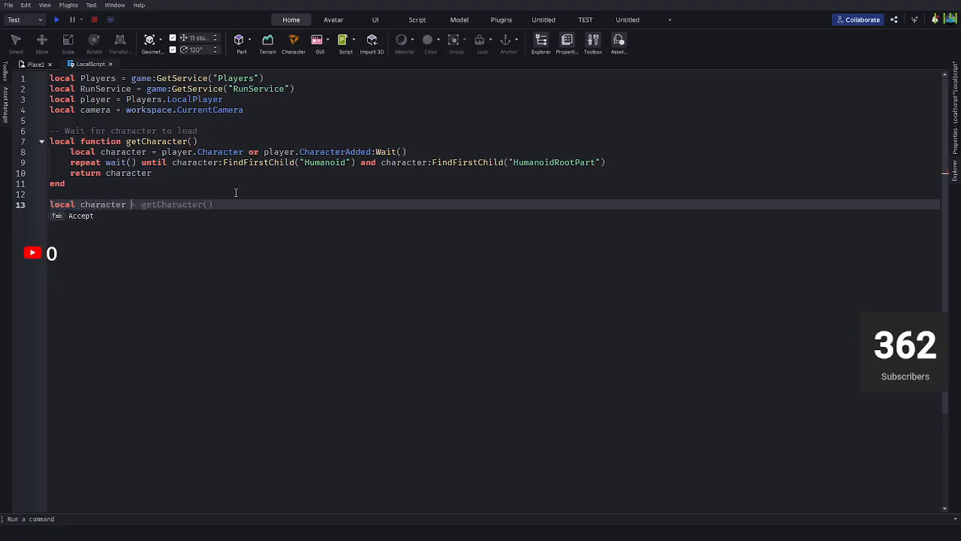
text( = getCh)
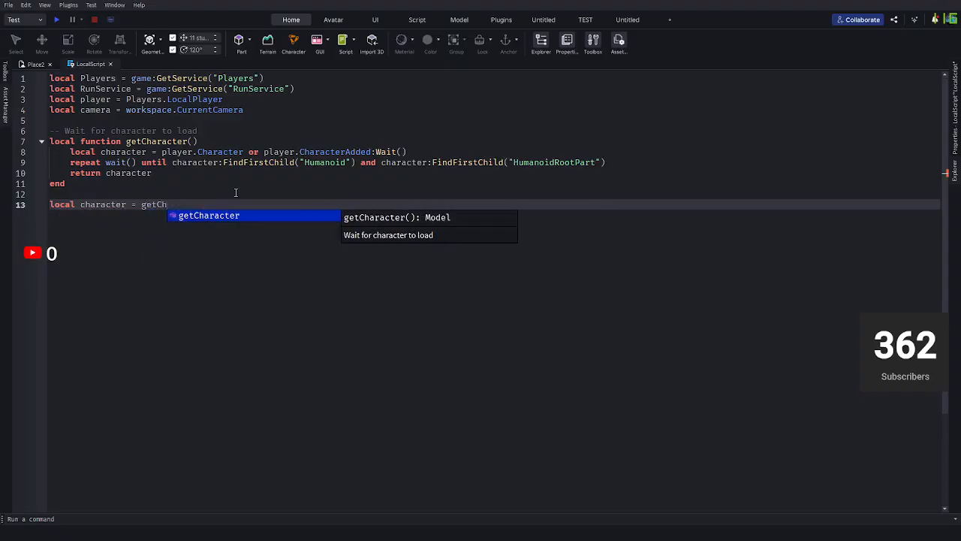
key(Tab)
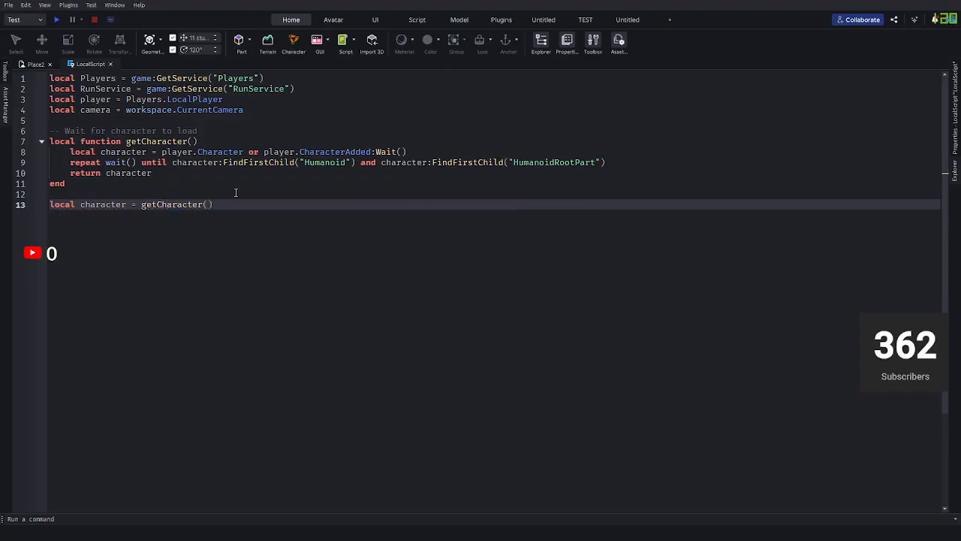
Below the character declaration, declare local humanoid and assign it character:FindFirstChild() with empty parentheses.
key(Return)
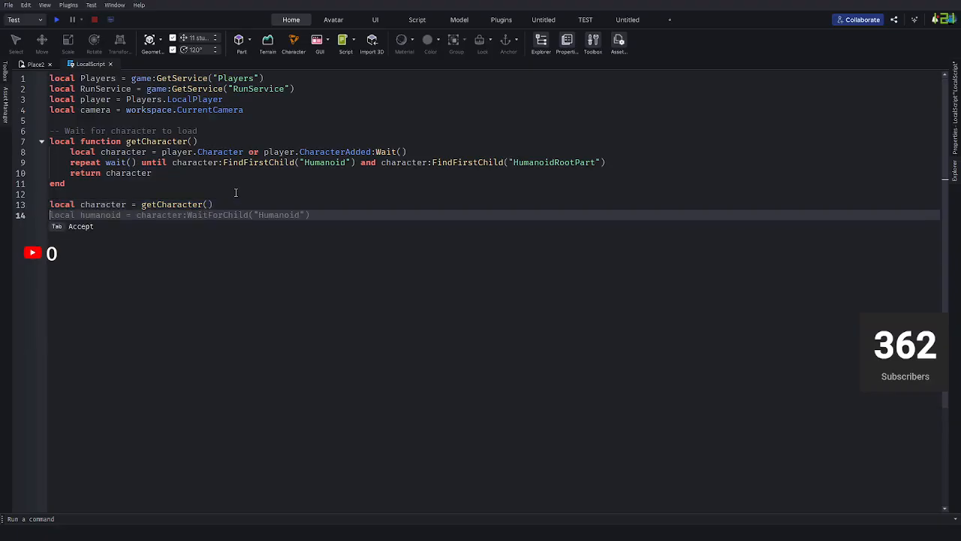
text(local humanoid)
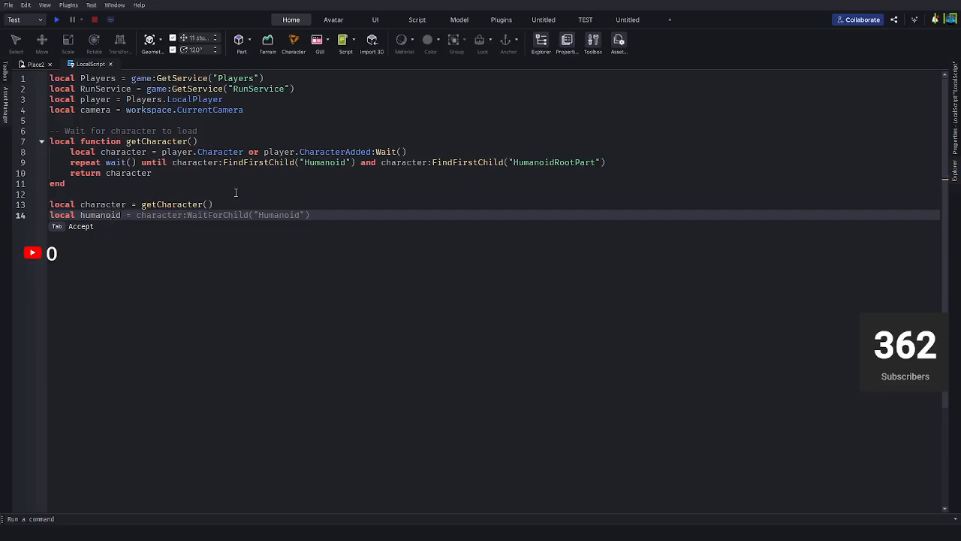
text( = character:fin)
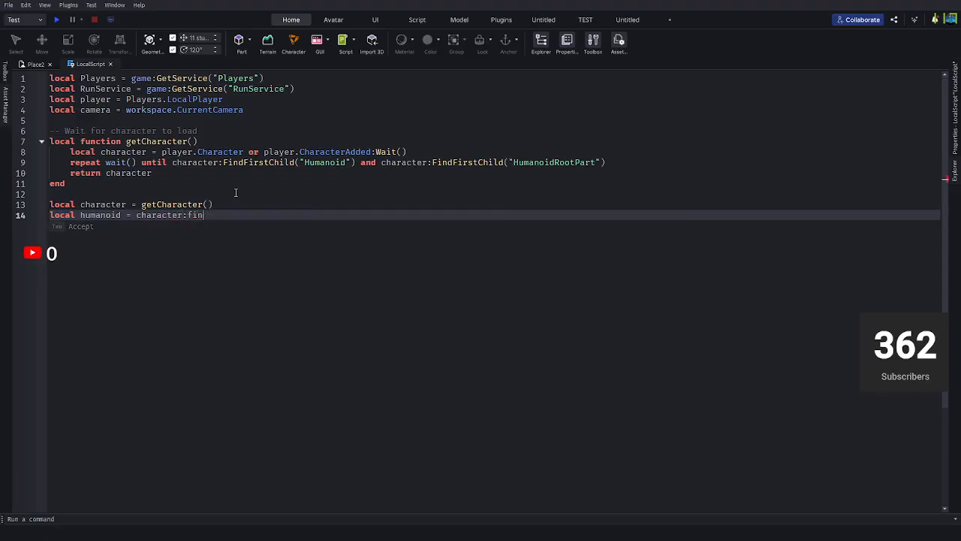
key(BackSpace)
key(BackSpace)
key(BackSpace)
key(BackSpace)
text(:fin)
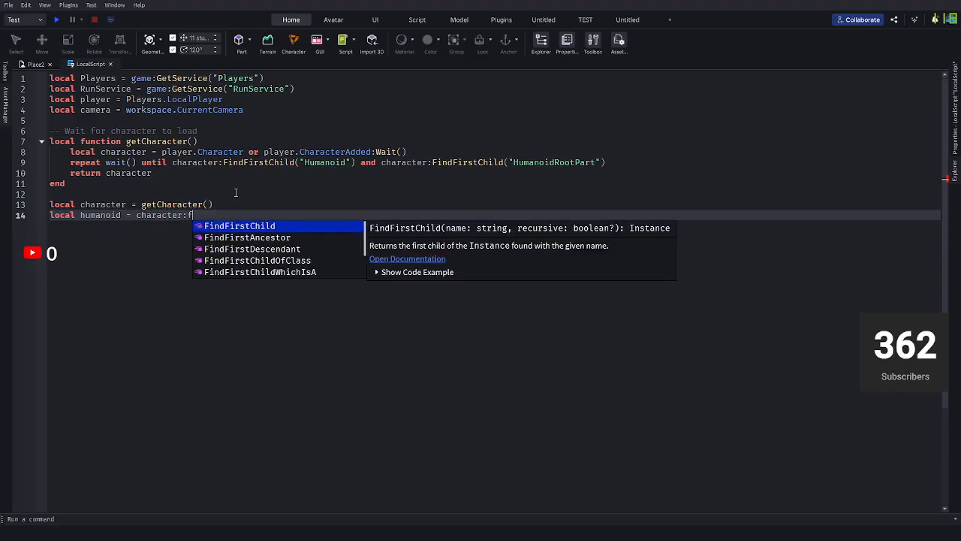
key(Tab)
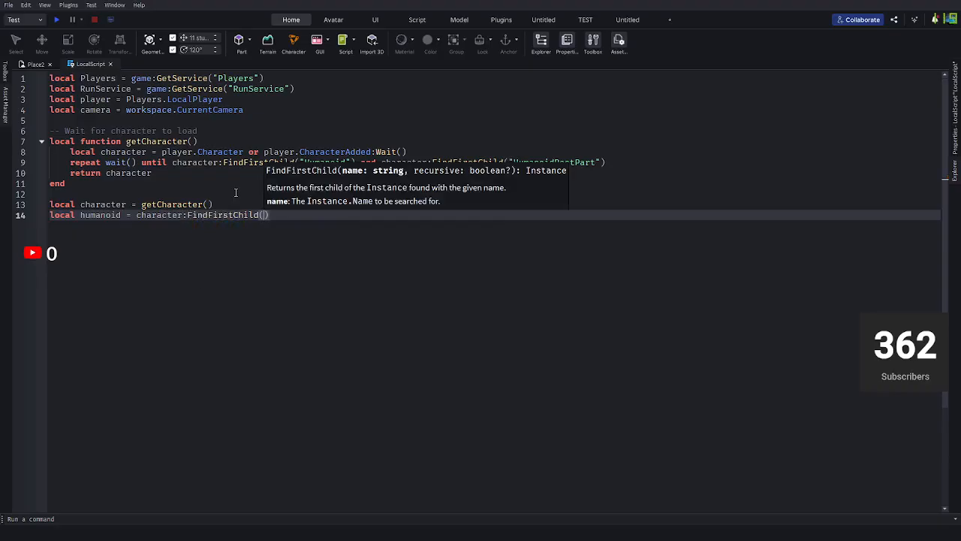
Pass humanoid as the name argument of the new FindFirstChild call, enclosed in double quotes.
text(humanoid)
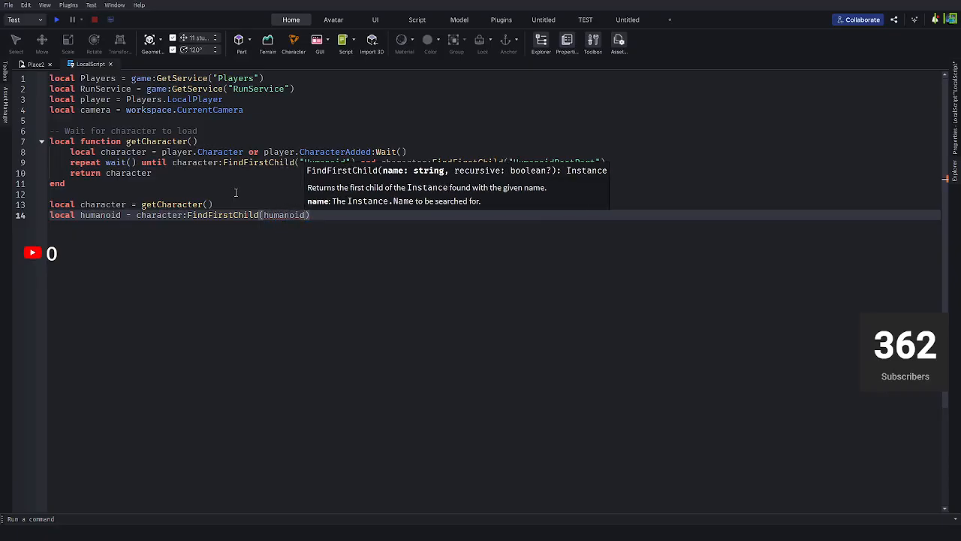
text(")
key(Left)
key(Left)
key(Left)
key(Left)
key(Left)
key(Left)
key(Left)
key(Left)
key(Left)
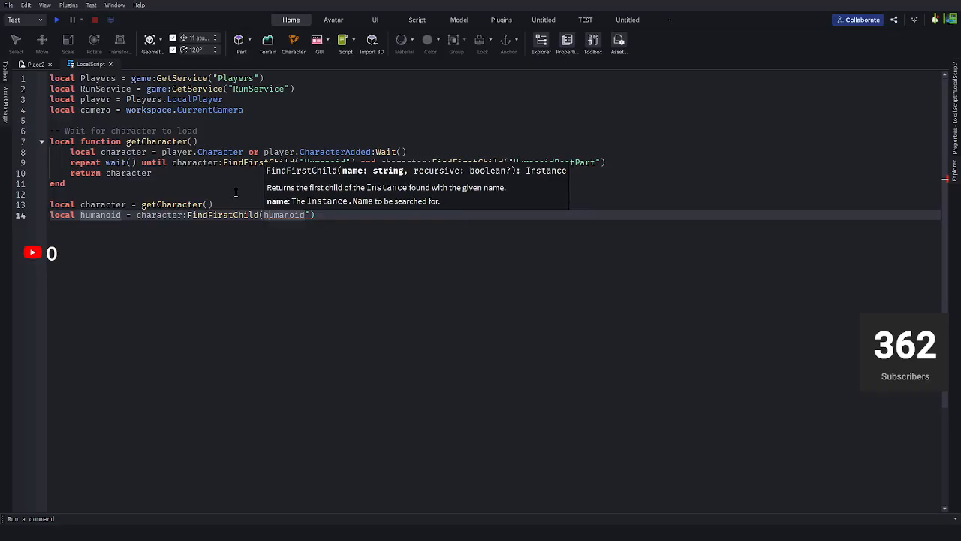
text(")
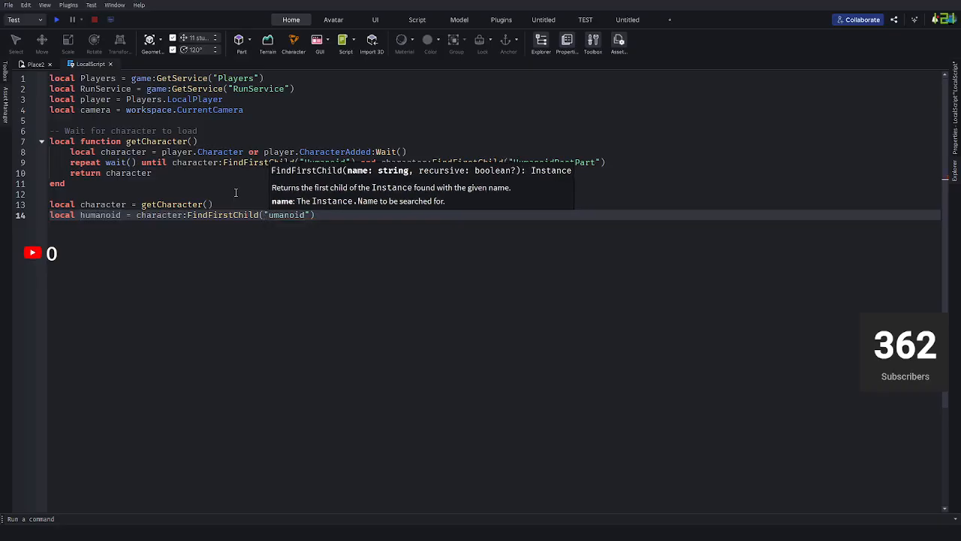
Capitalize the first letter of the quoted argument so that it reads "Humanoid".
key(Delete)
text(H)
key(Right)
key(Right)
key(Right)
key(Right)
key(Right)
key(Right)
key(Right)
key(Right)
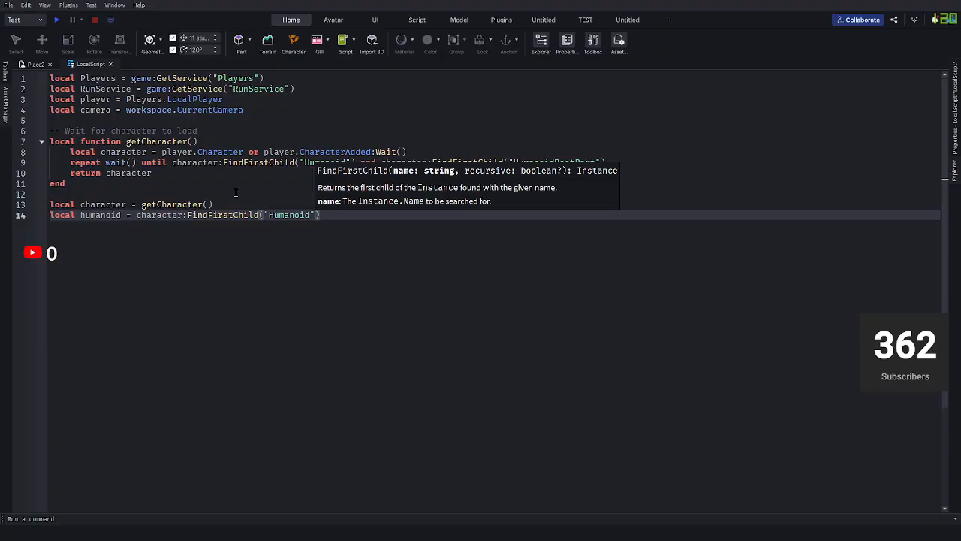
key(Right)
On the line below the humanoid declaration, add local hrp = character:FindFirstChild("HumanoidRootPart").
key(Return)
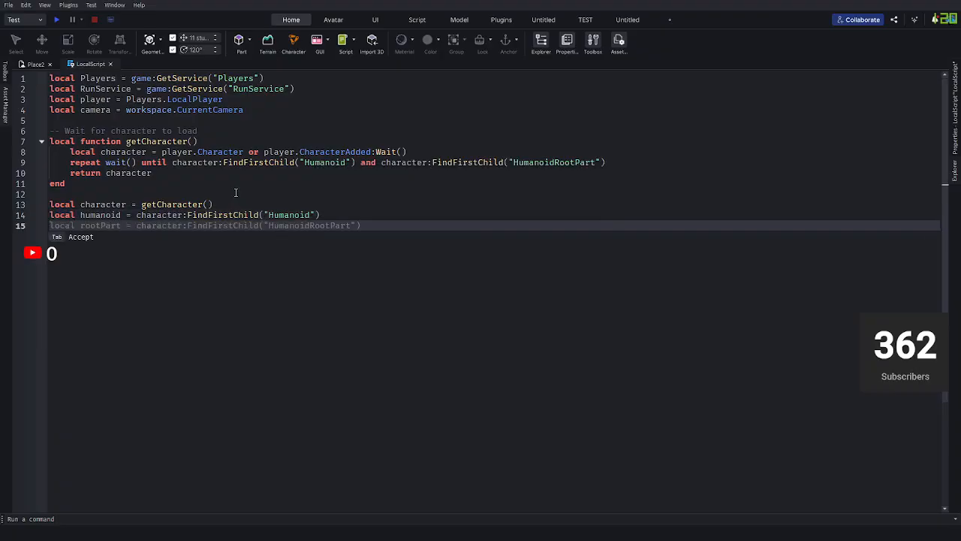
text(loc)
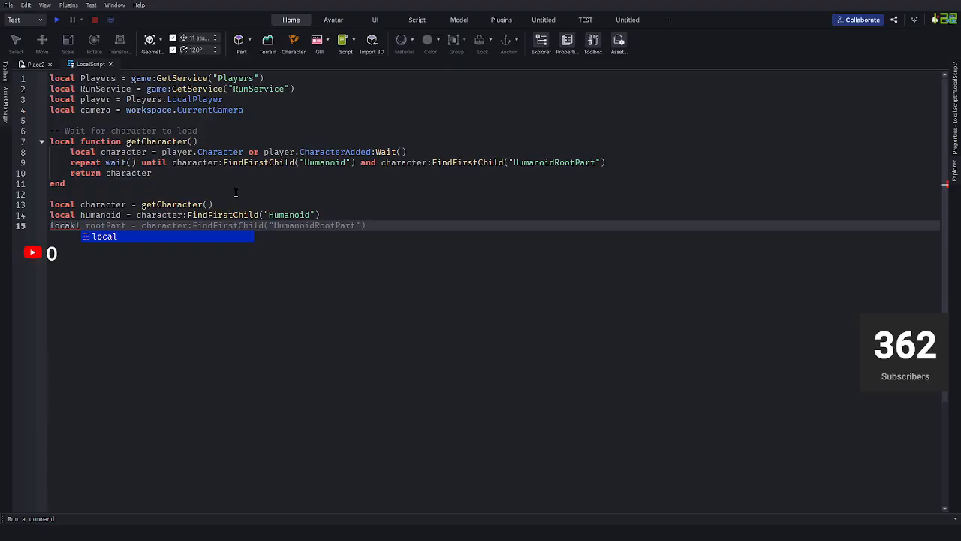
text(al)
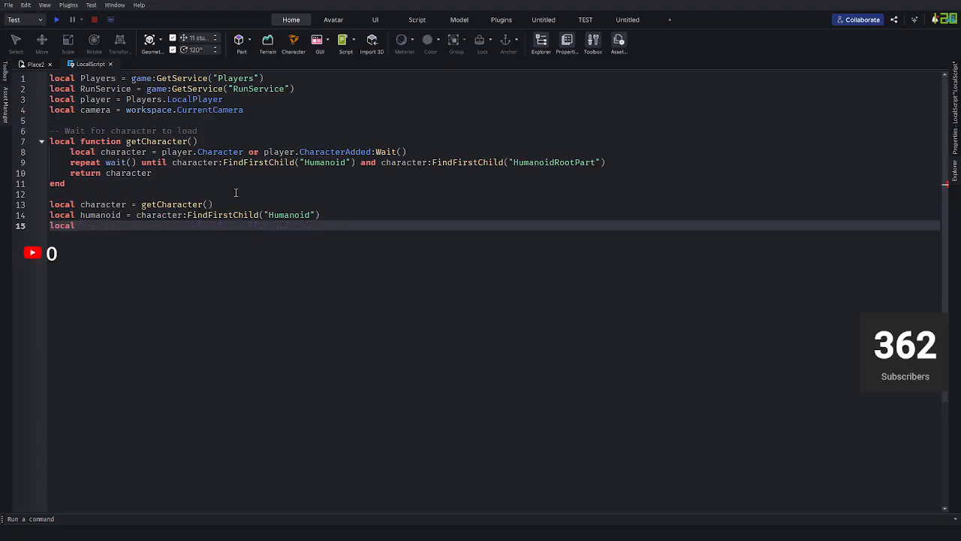
text( hrp=)
key(BackSpace)
text(= c)
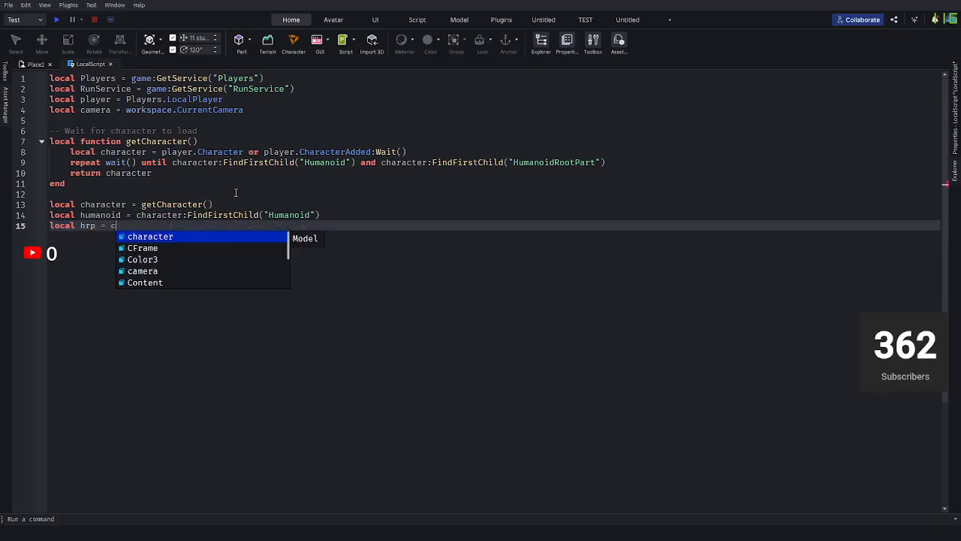
key(Return)
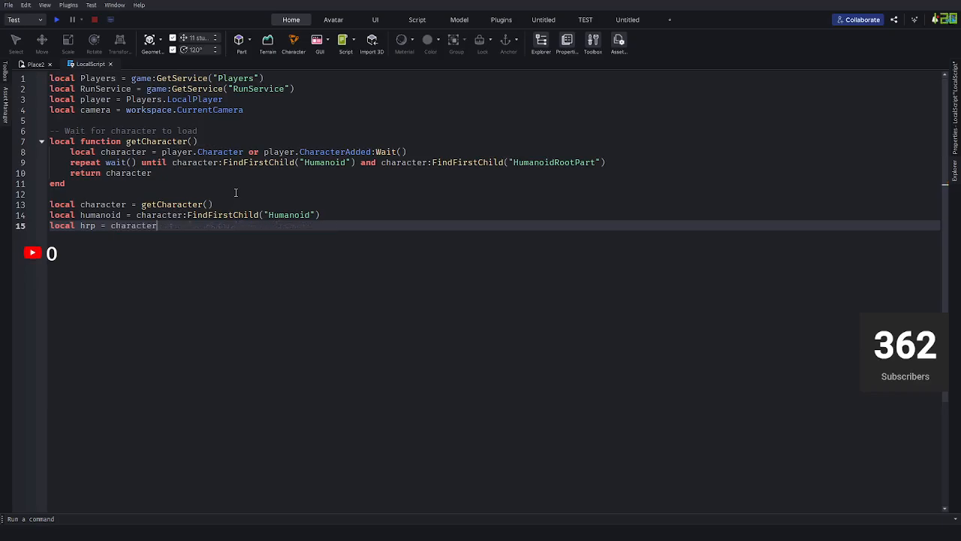
text(:)
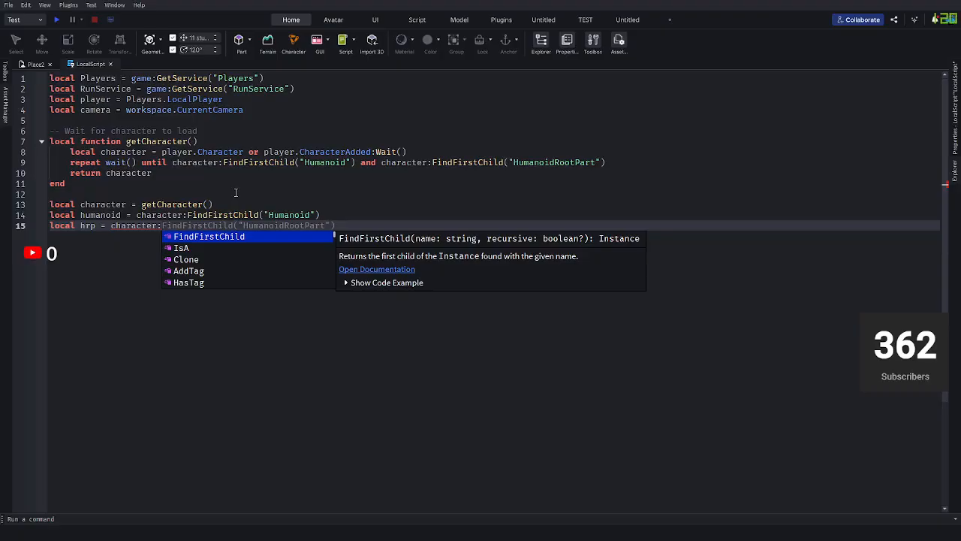
text(Find)
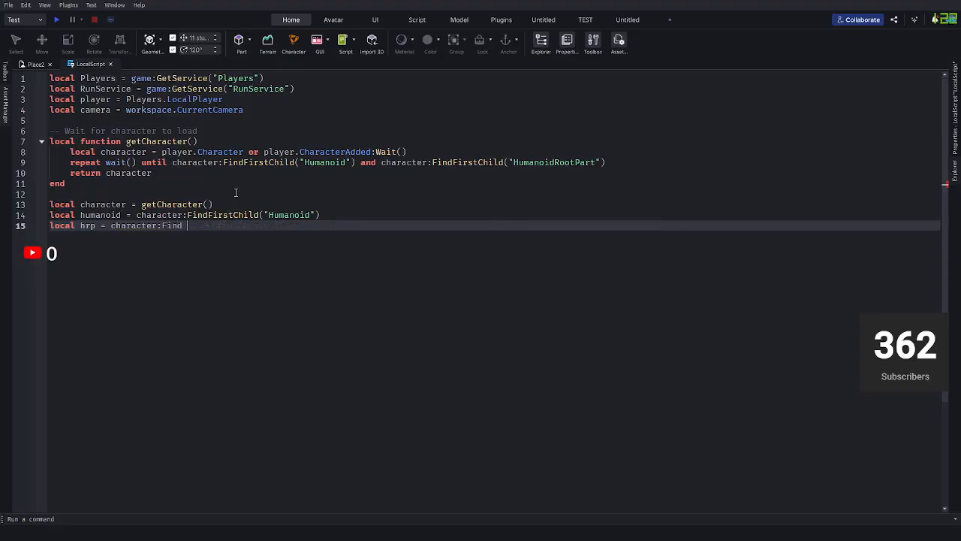
key(BackSpace)
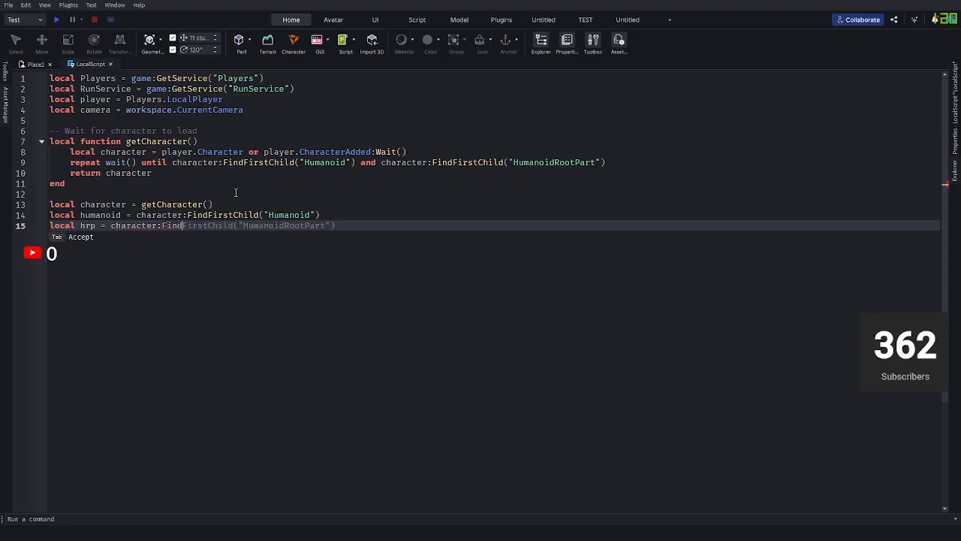
key(Tab)
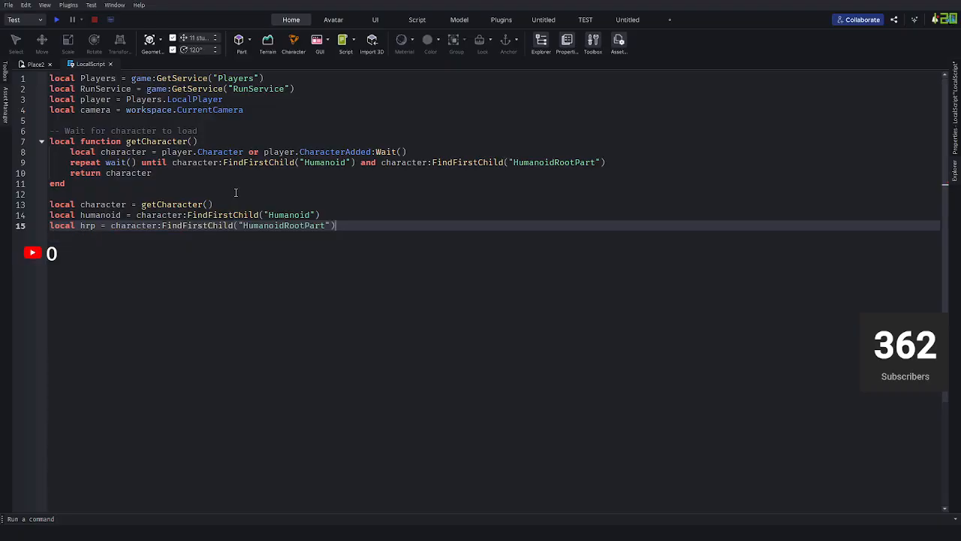
After a blank line below the hrp declaration, add the comment "-- Lock camer to view the part" and start a new line.
key(Return)
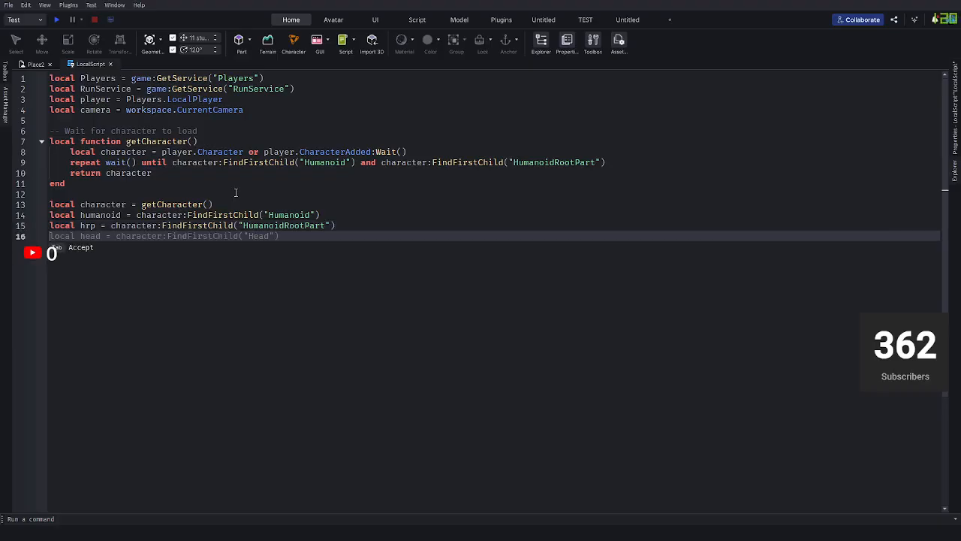
key(Return)
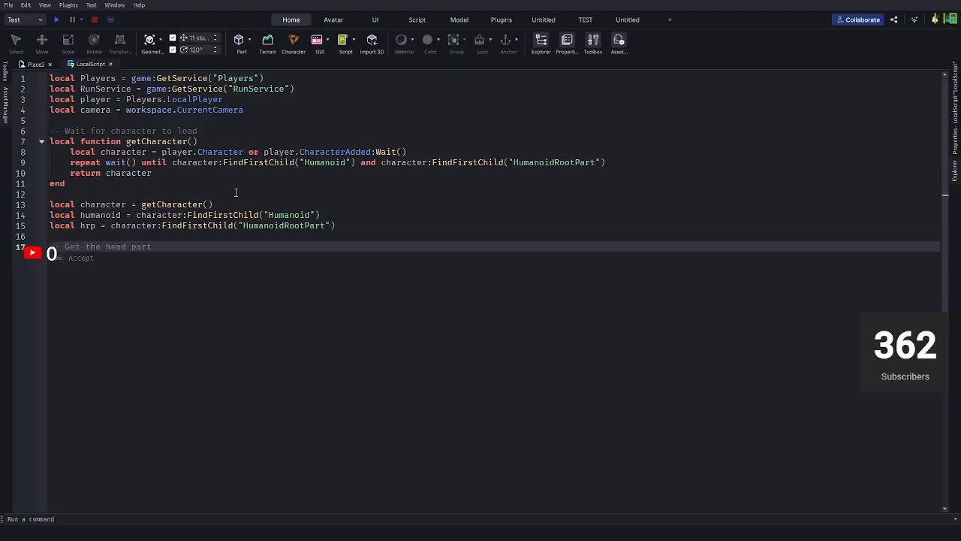
text(-- Lock camer to view the part)
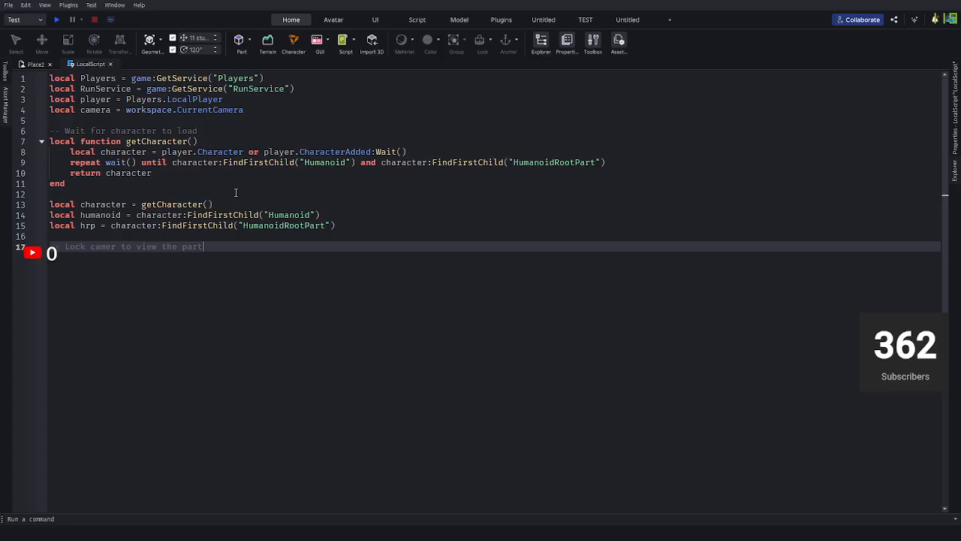
text(--)
key(Return)
key(Return)
key(BackSpace)
key(BackSpace)
key(Return)
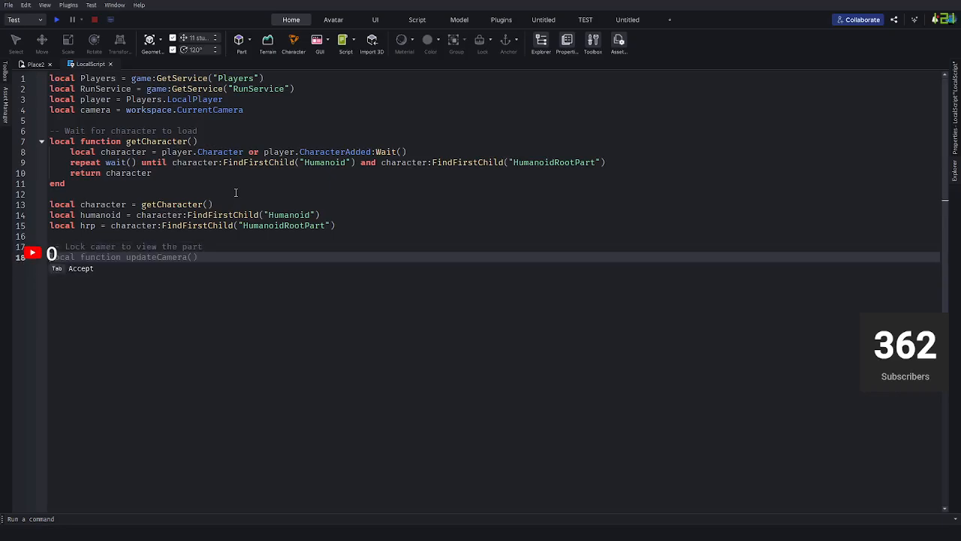
Begin a local variable declaration named viewPart with an equals sign below the camera comment.
text(local charac)
key(BackSpace)
key(BackSpace)
key(BackSpace)
key(BackSpace)
key(BackSpace)
key(BackSpace)
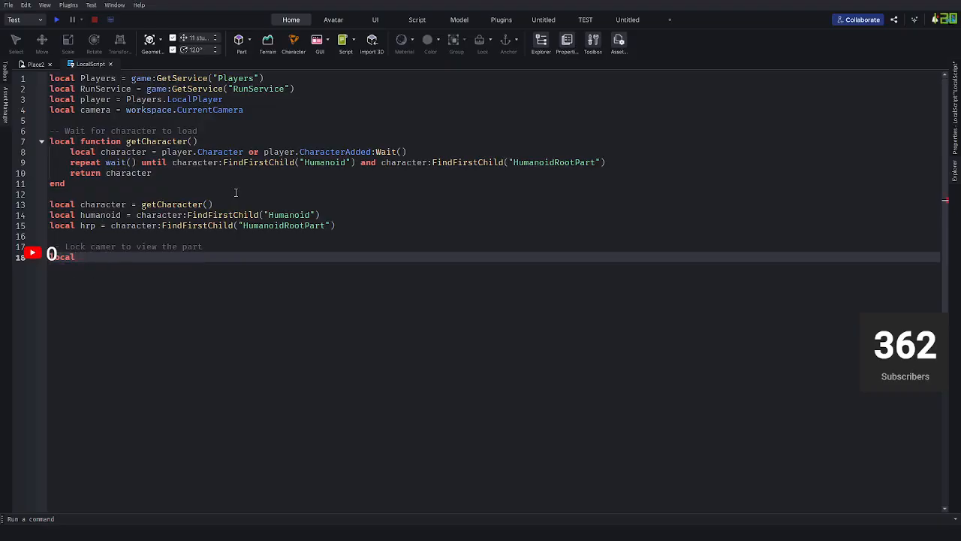
text(viewpart)
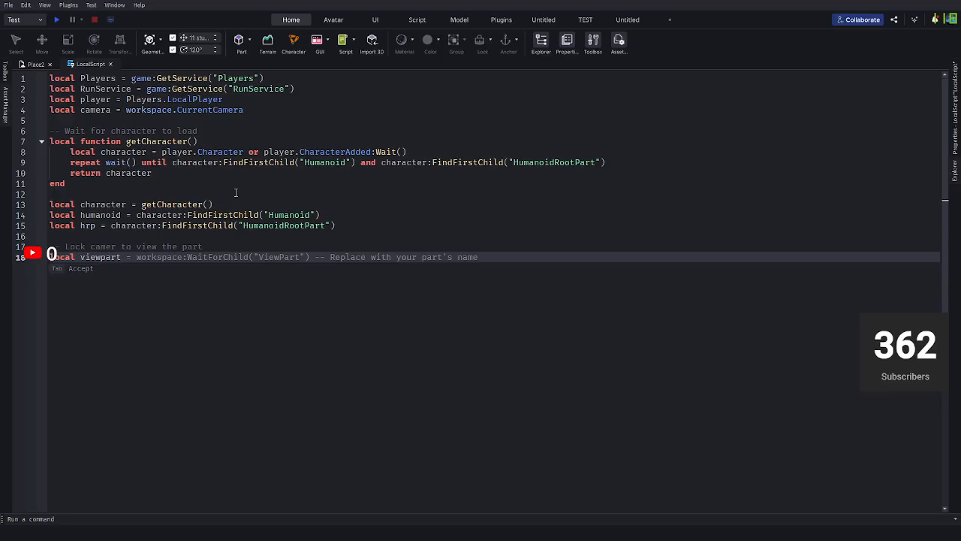
key(BackSpace)
key(BackSpace)
key(BackSpace)
key(BackSpace)
text(Part = w)
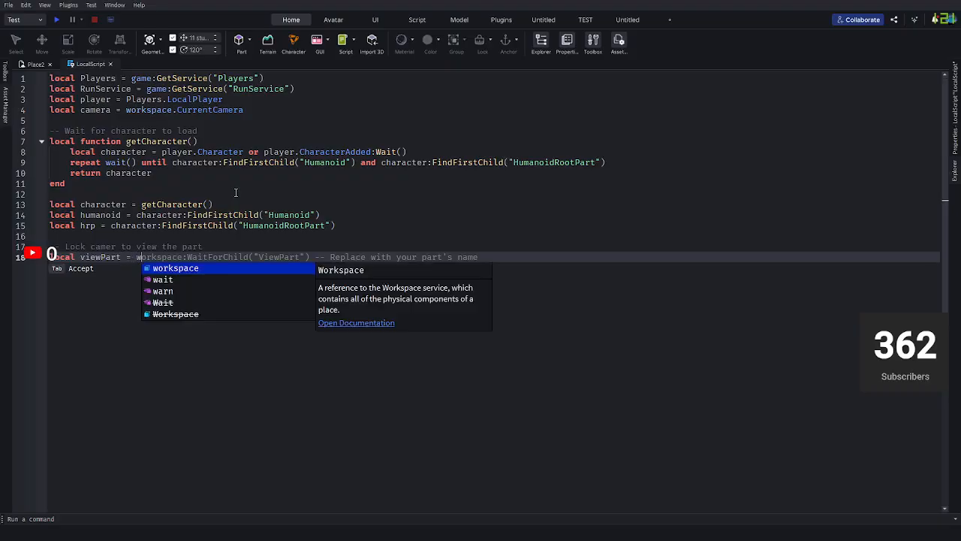
Assign workspace:WaitForChild() with empty parentheses to viewPart.
text(orkspace.)
key(BackSpace)
text(:)
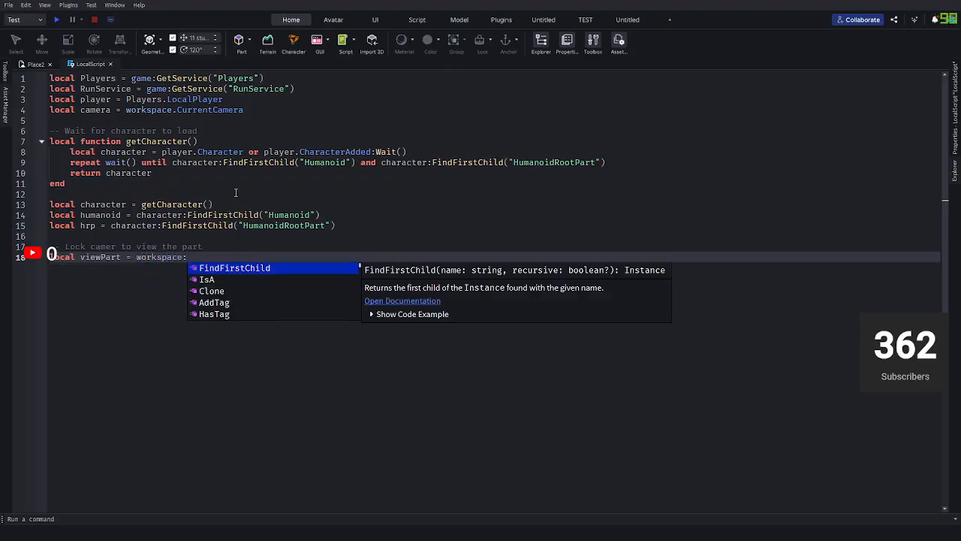
text(WaitForChild())
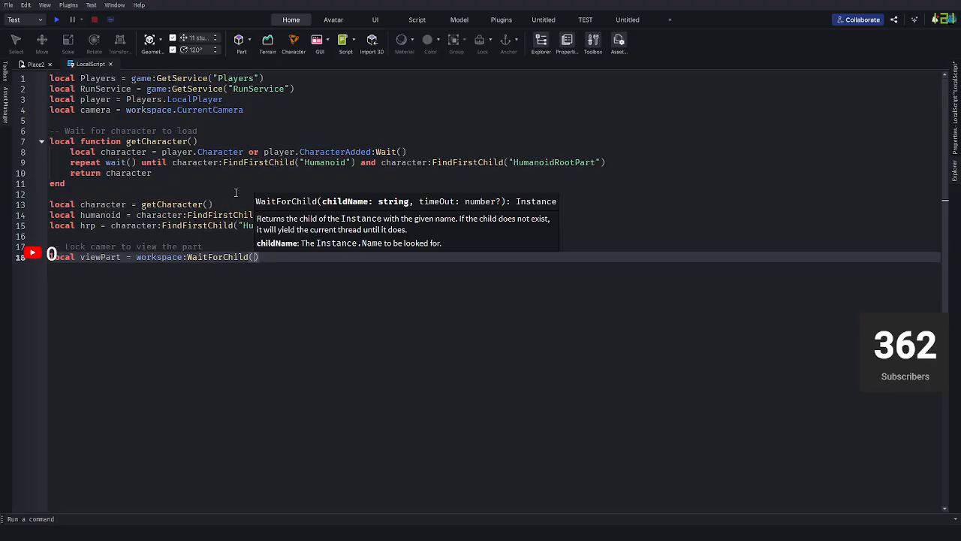
Enter "ViewLockPart" in double quotes as the child name argument of the WaitForChild call.
text("vie)
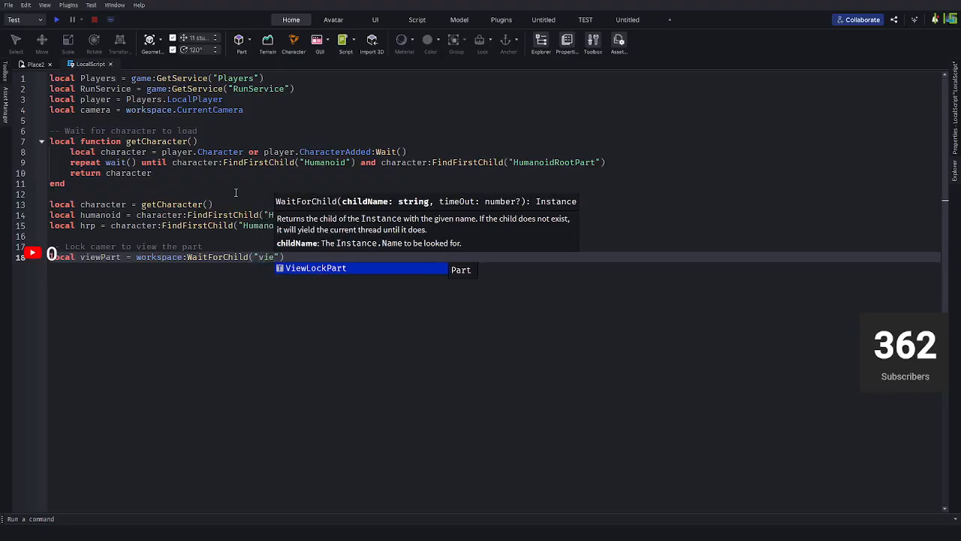
text(wPart") -- Replace with your part's name)
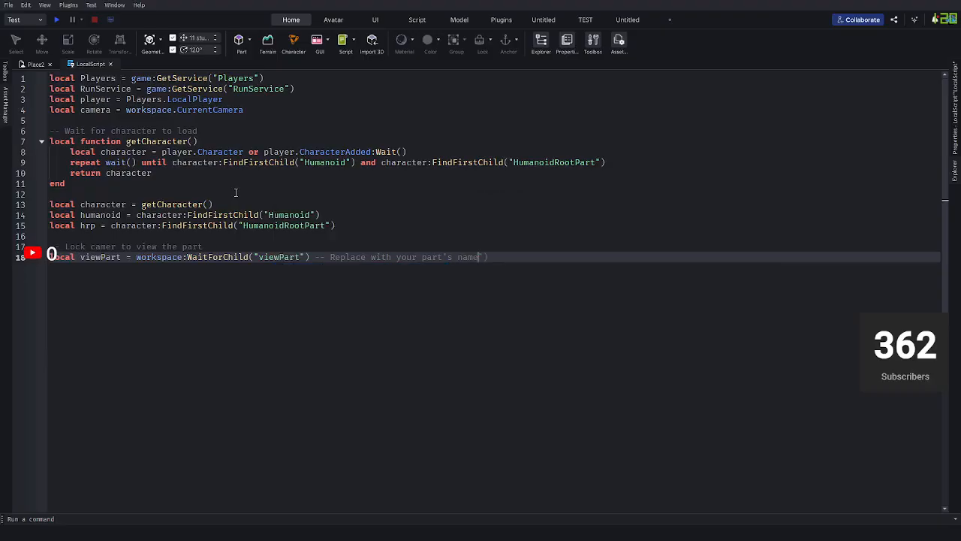
key(ctrl+z)
click(275, 259)
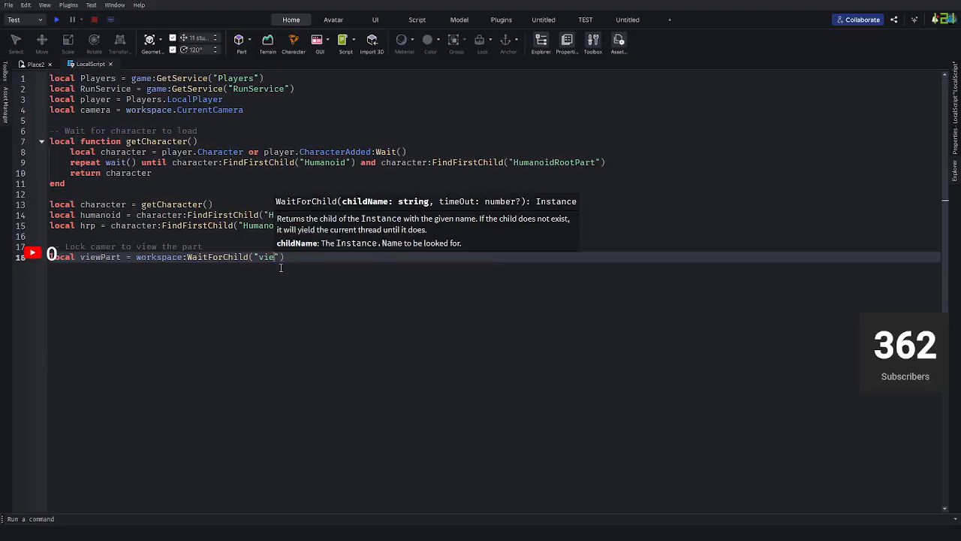
text(e)
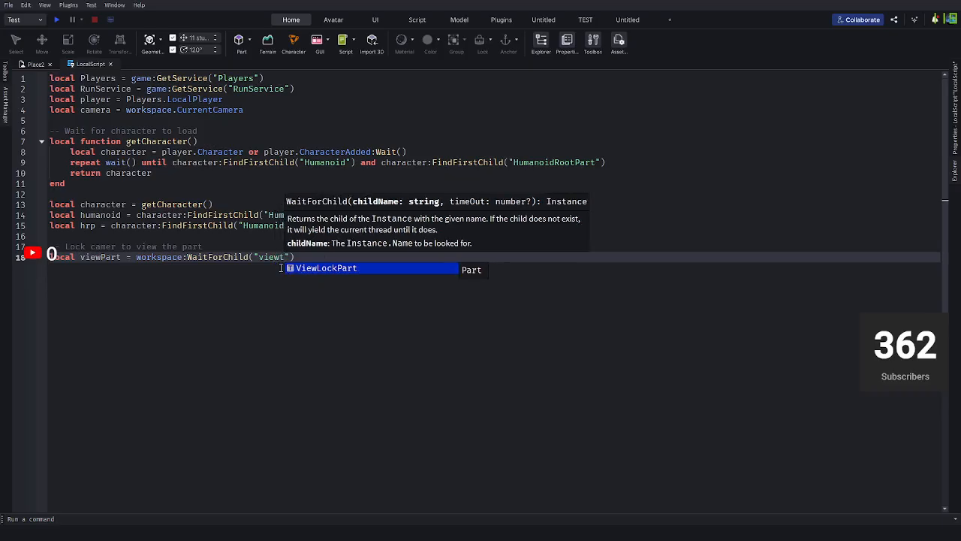
key(BackSpace)
key(BackSpace)
key(BackSpace)
key(BackSpace)
text(ViewL)
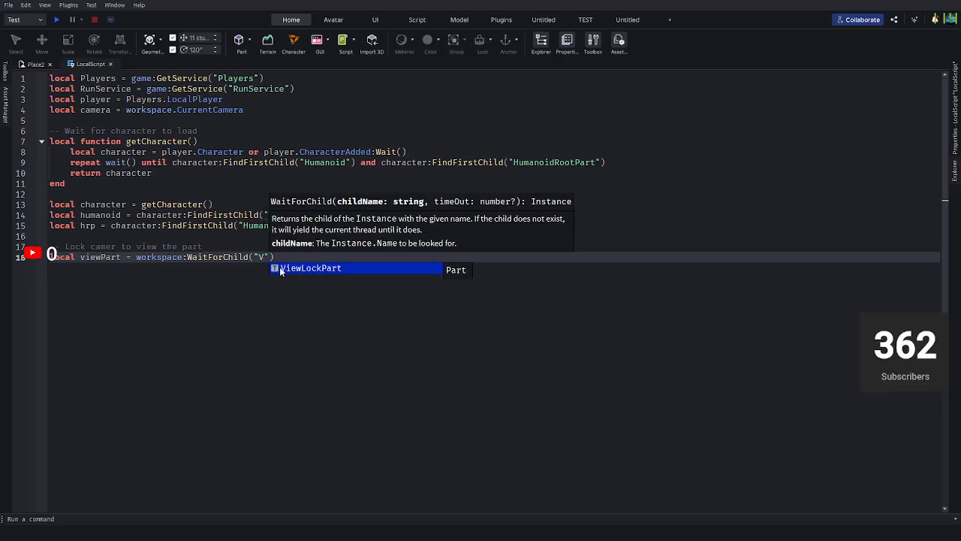
text(ockPart)
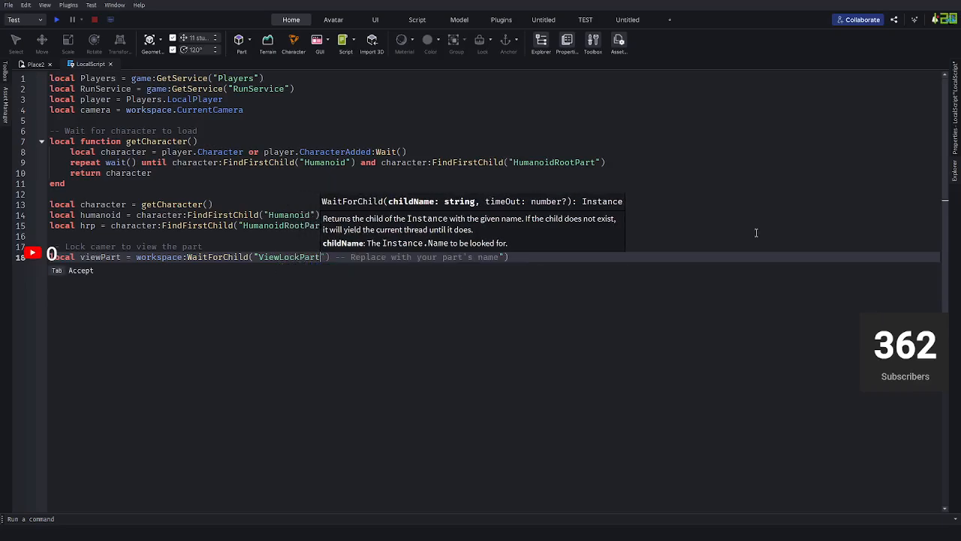
Check the part's name under Workspace in the Explorer and add a new line below the viewPart declaration.
click(956, 172)
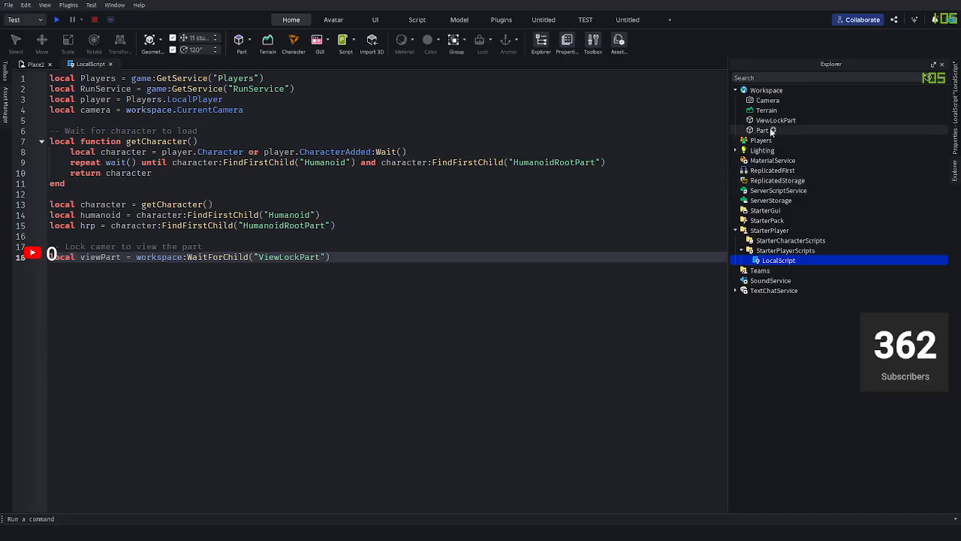
click(342, 261)
key(Return)
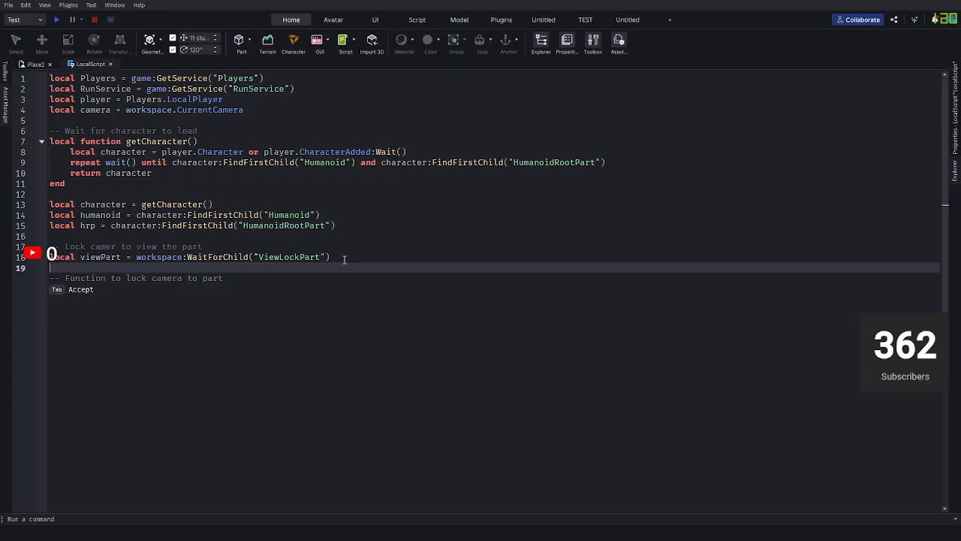
Add the comment "-- Ensure it's in workspace and correctly named" at the end of the viewPart declaration.
key(Escape)
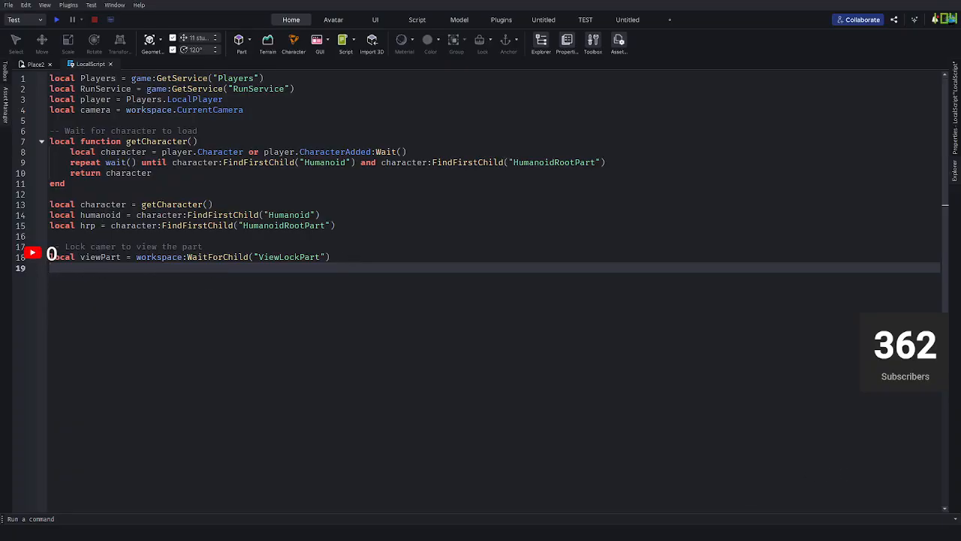
click(329, 257)
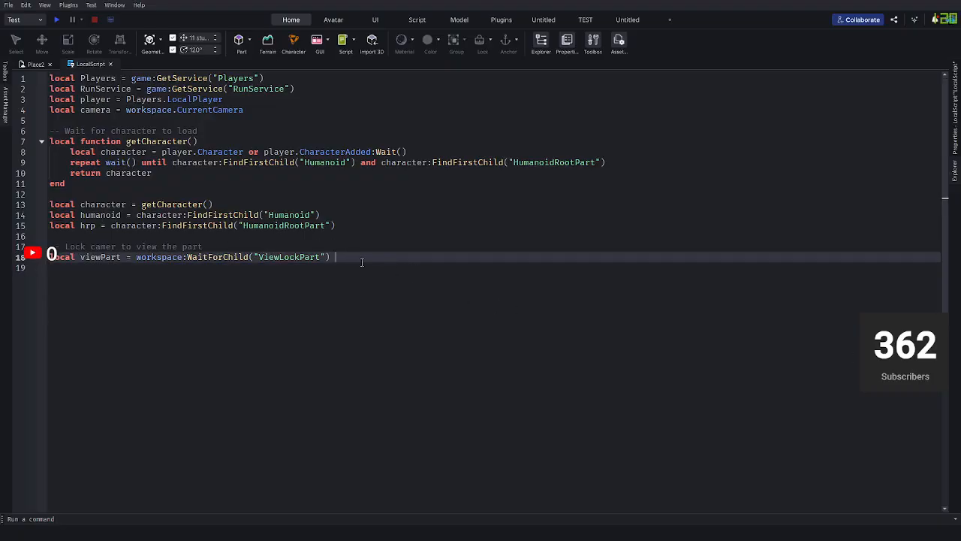
text(--)
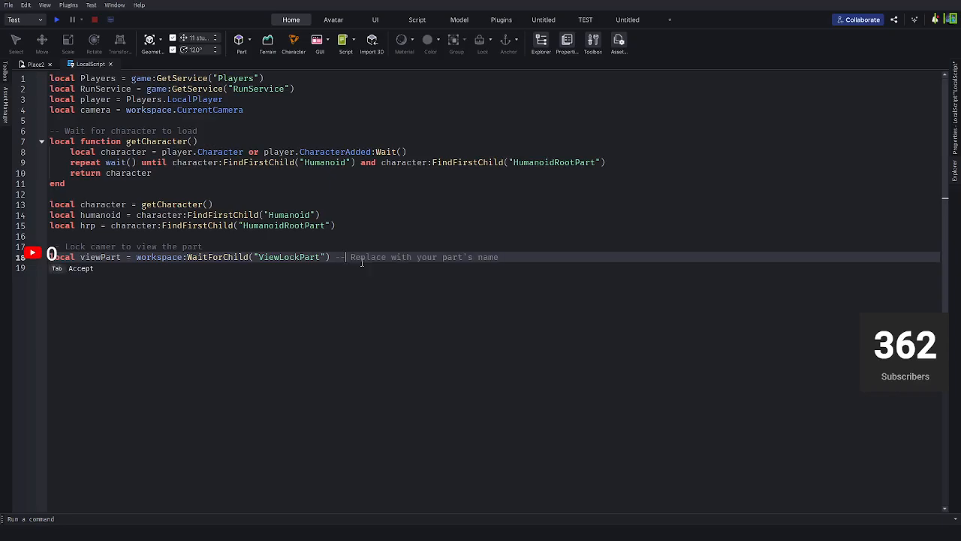
text( Ensure its)
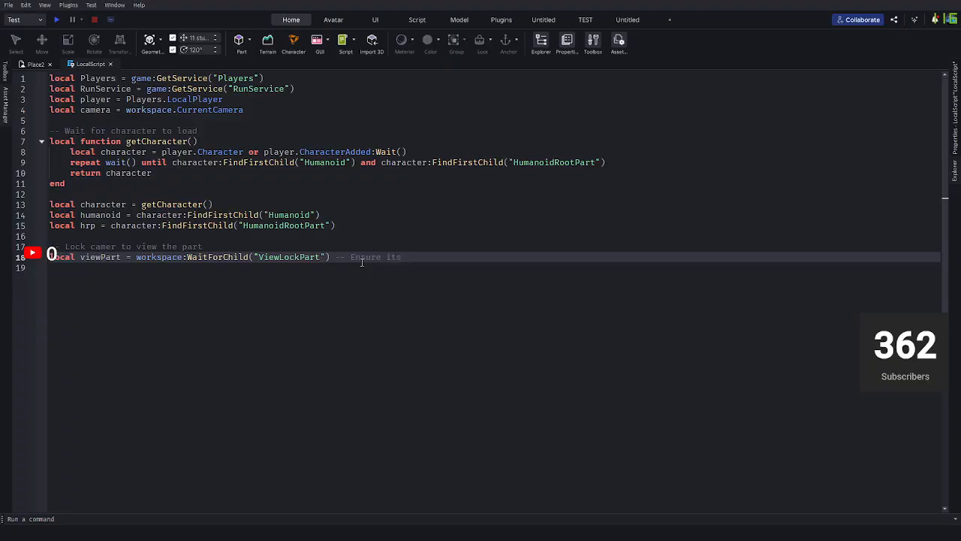
key(BackSpace)
text('s in workspace)
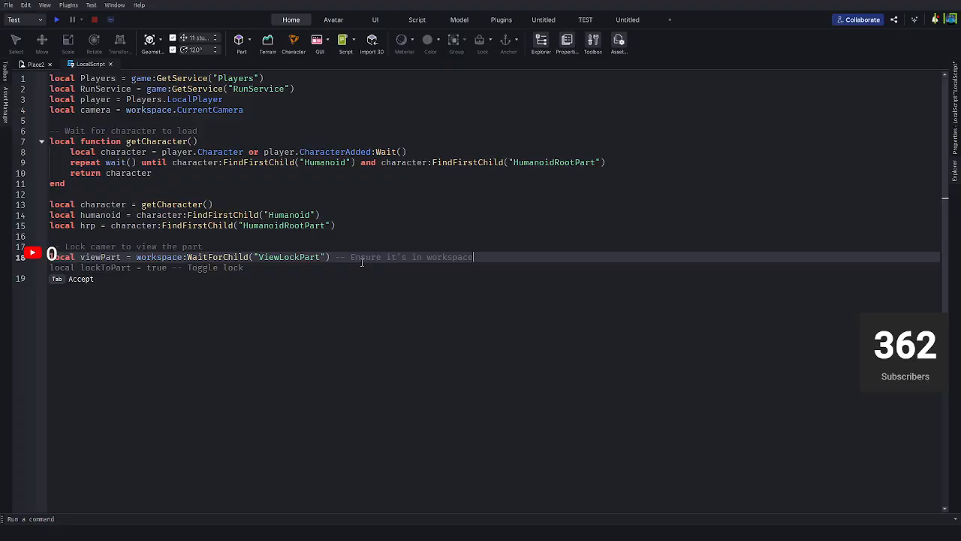
text( and correctly)
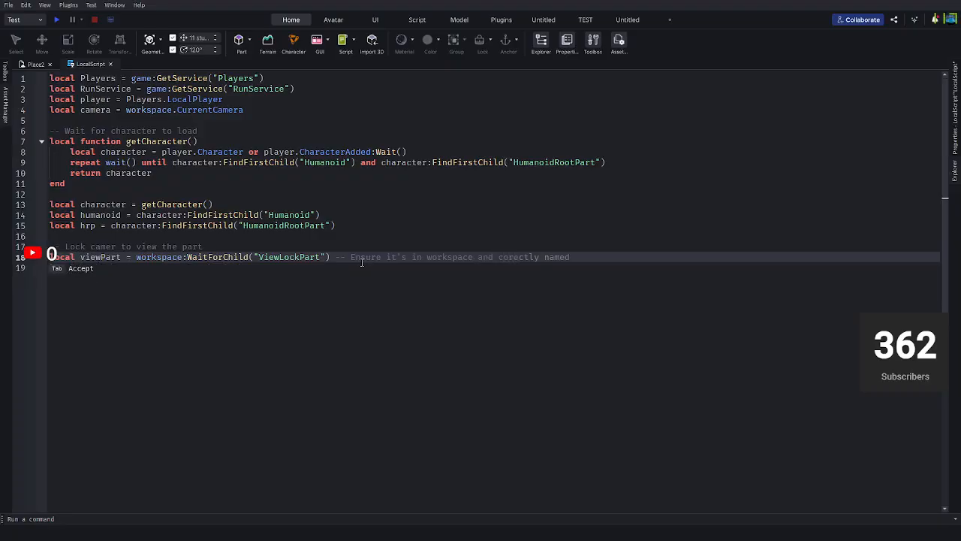
key(BackSpace)
text(rectly named)
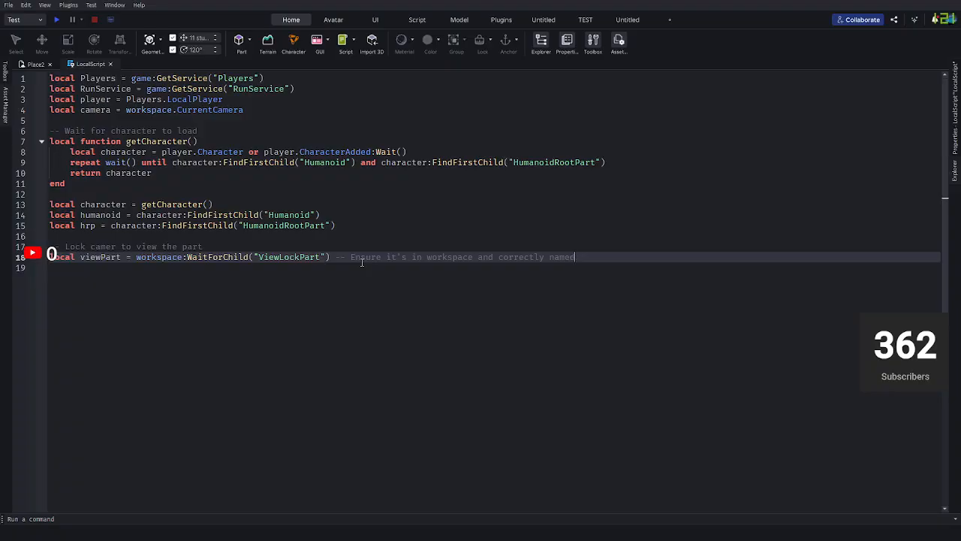
Replace the last word of the viewPart comment with "positioned" and add a new line below it.
key(ctrl+BackSpace)
key(BackSpace)
text(positioned)
key(Return)
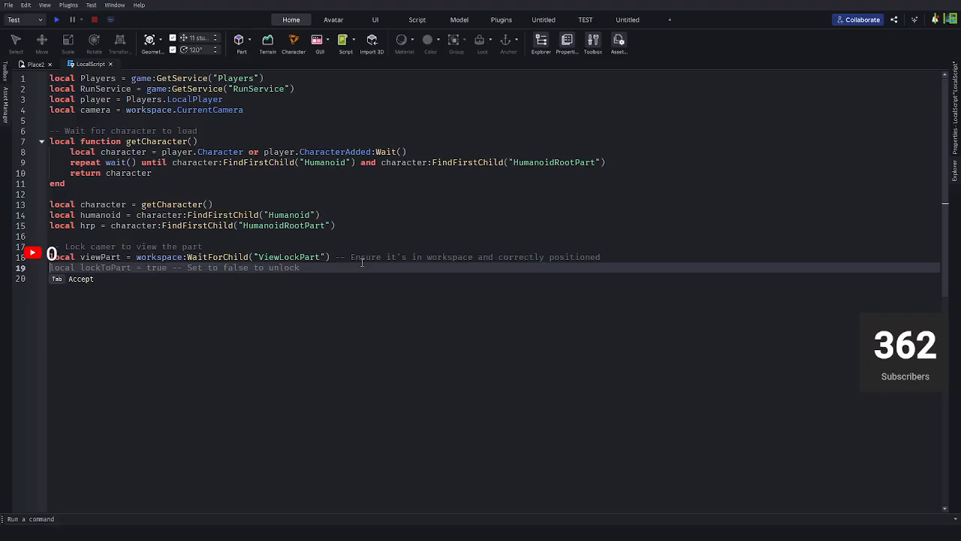
Begin an assignment to camera.CameraType on the line below the viewPart declaration.
text(camera.)
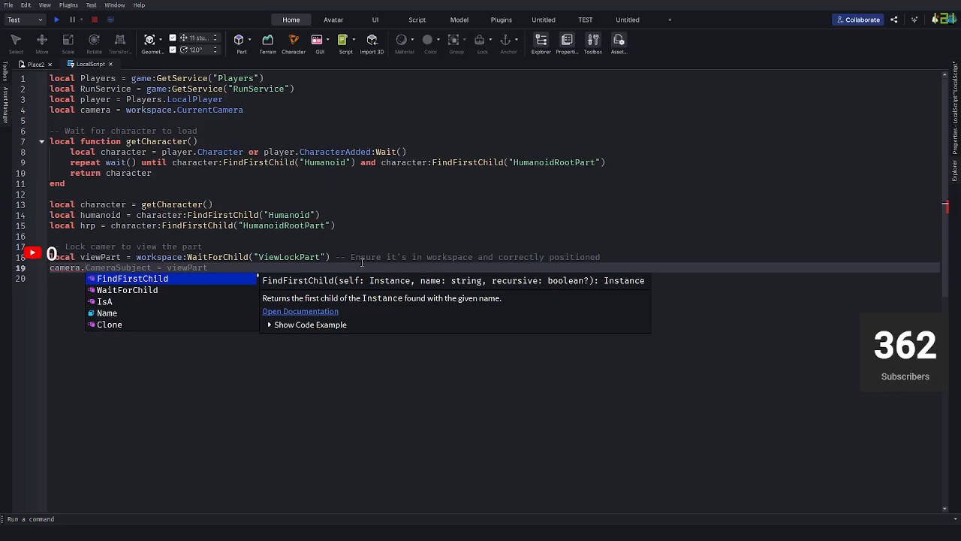
text(Car)
key(BackSpace)
key(BackSpace)
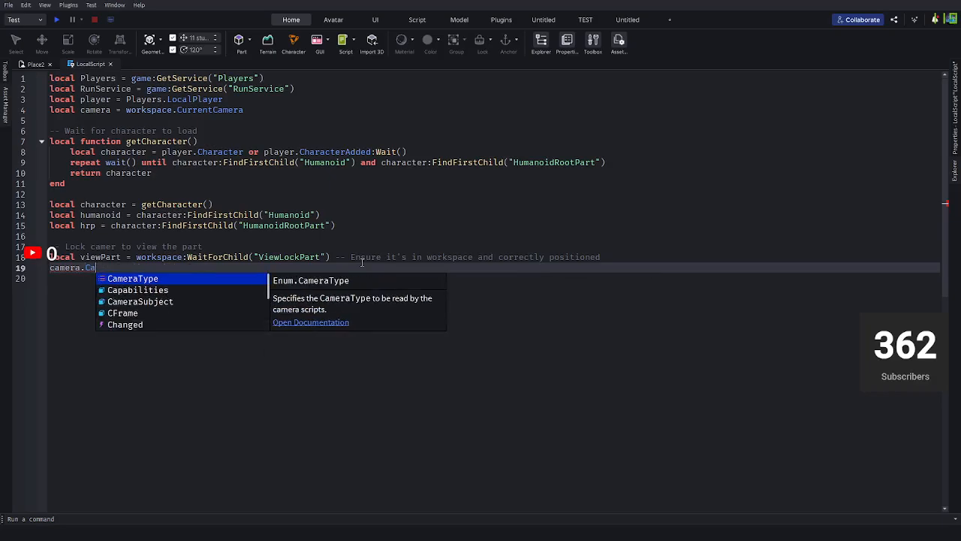
text(amera)
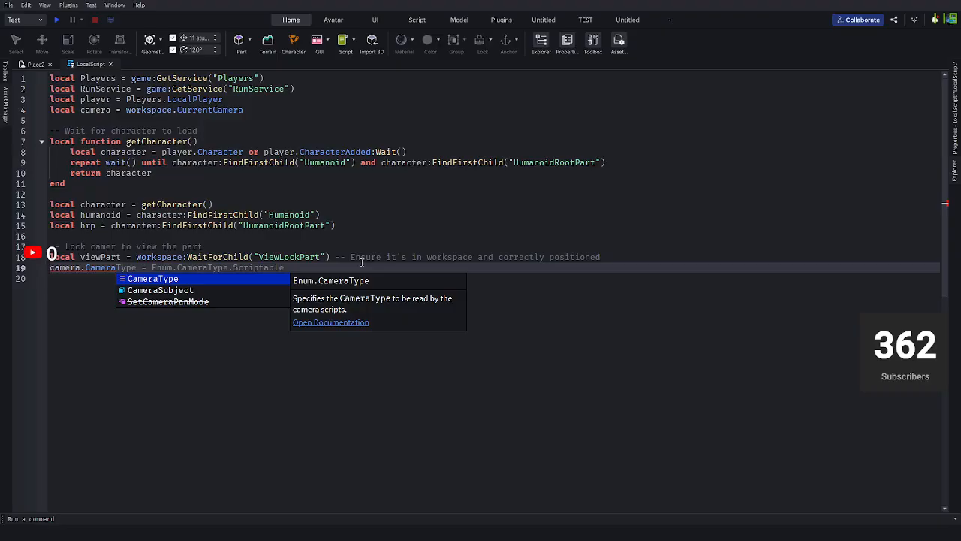
text(Type)
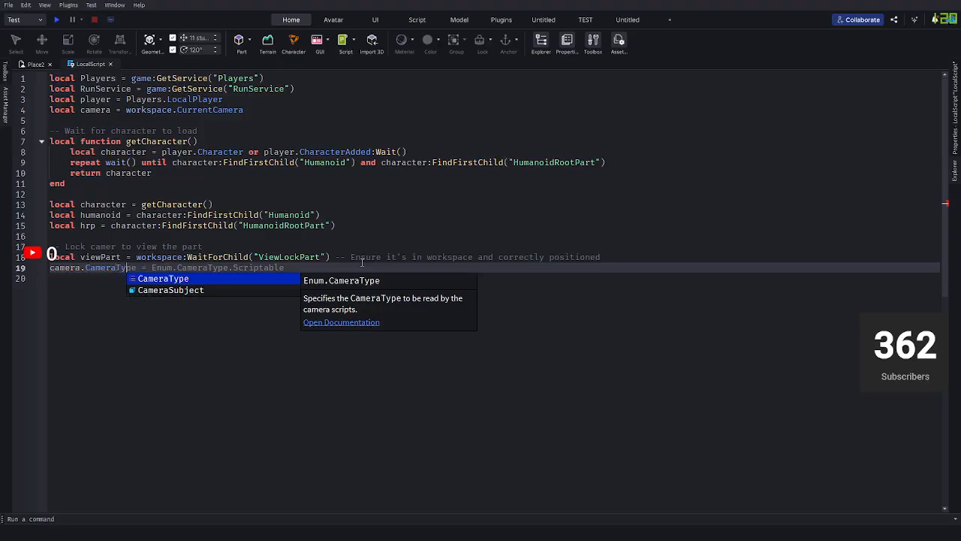
text( = )
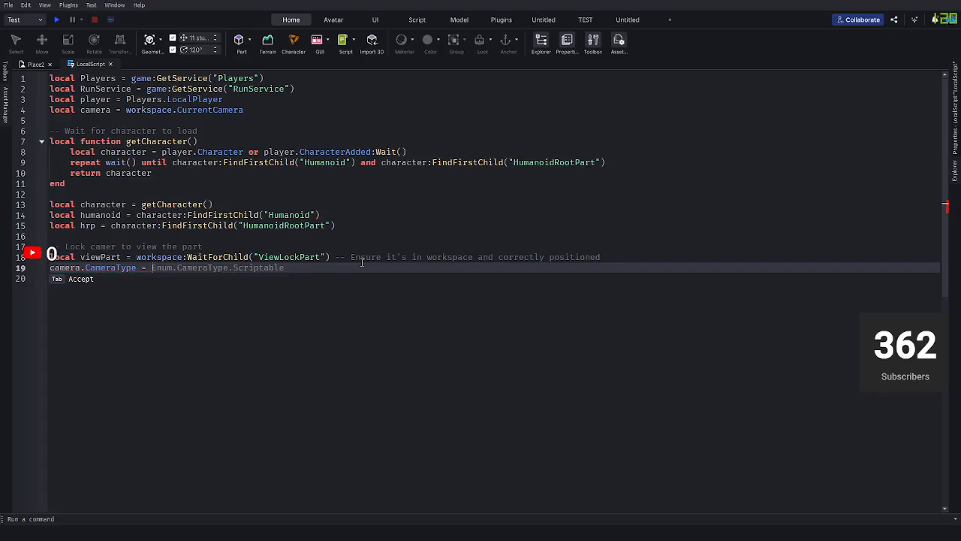
Assign Enum.CamerType.Scriptable to camera.CameraType and leave a blank line below it.
text(Enum.Ca)
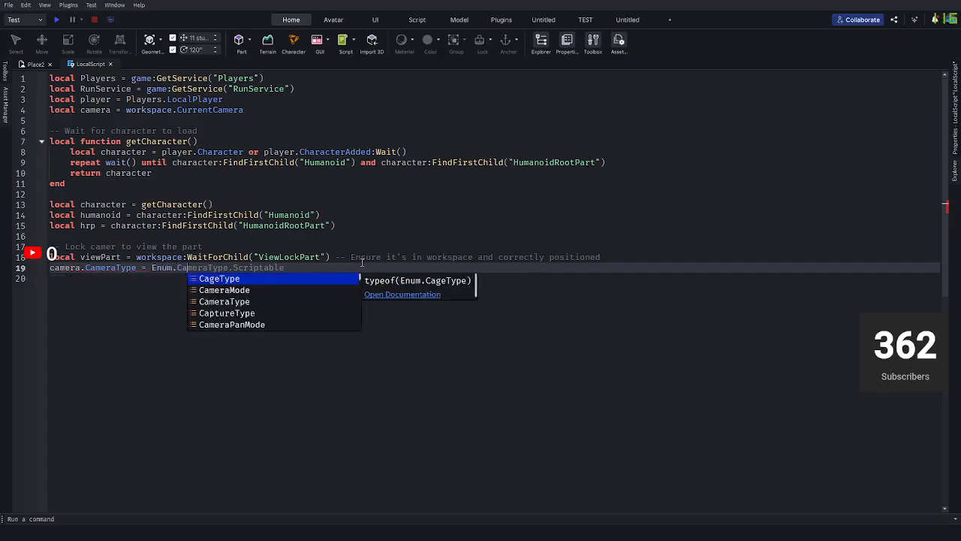
text(merType)
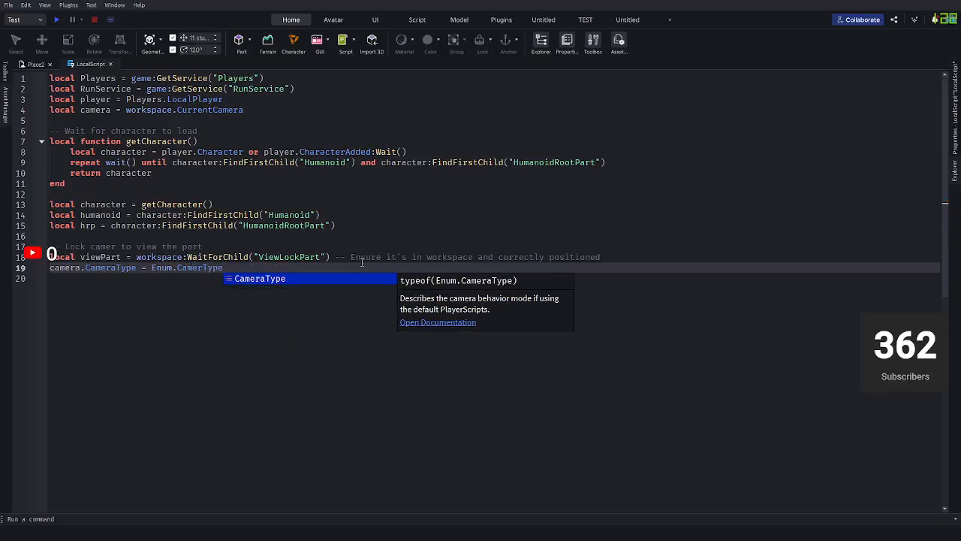
text(.Scrip)
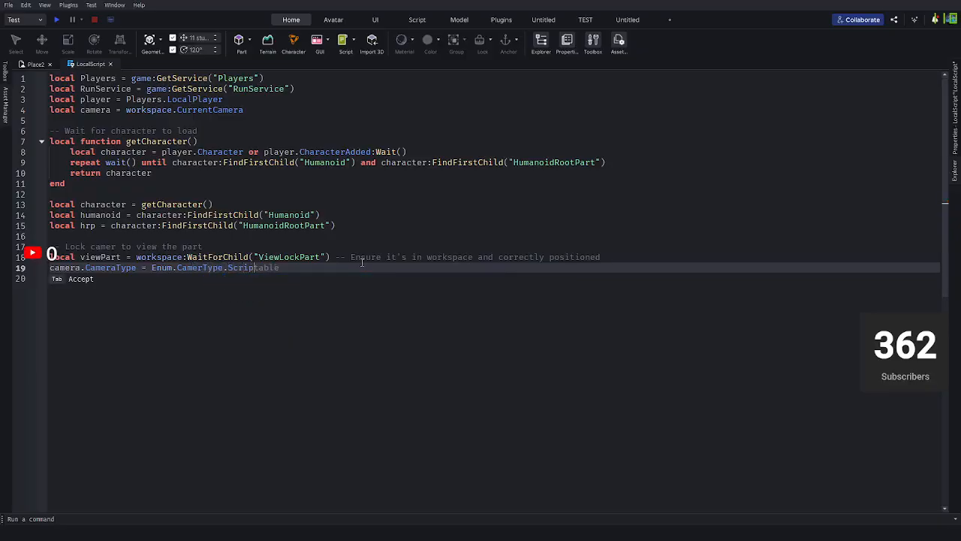
text(ta)
key(Tab)
key(Return)
key(Return)
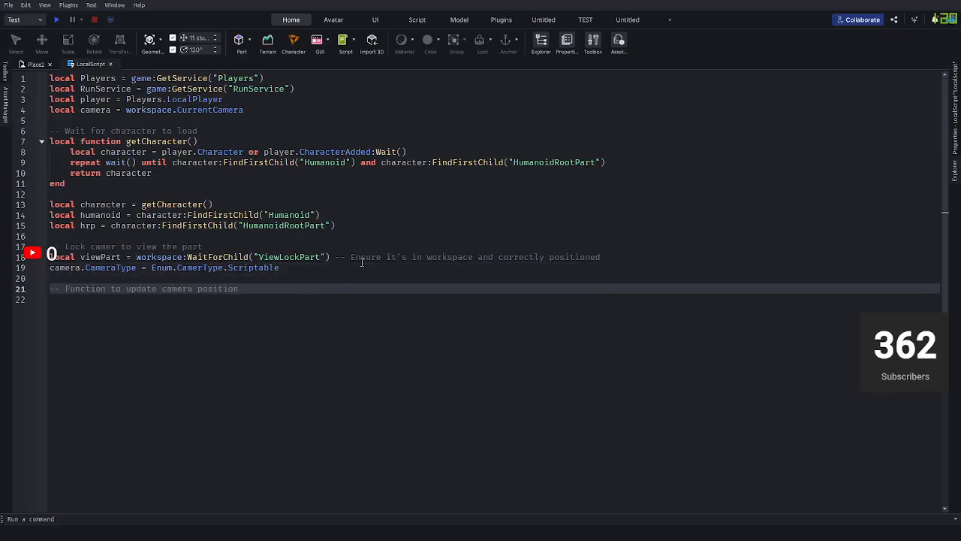
Add the comment line "--Postion the camer in front of the part" below the camera type assignment.
text(--Postion)
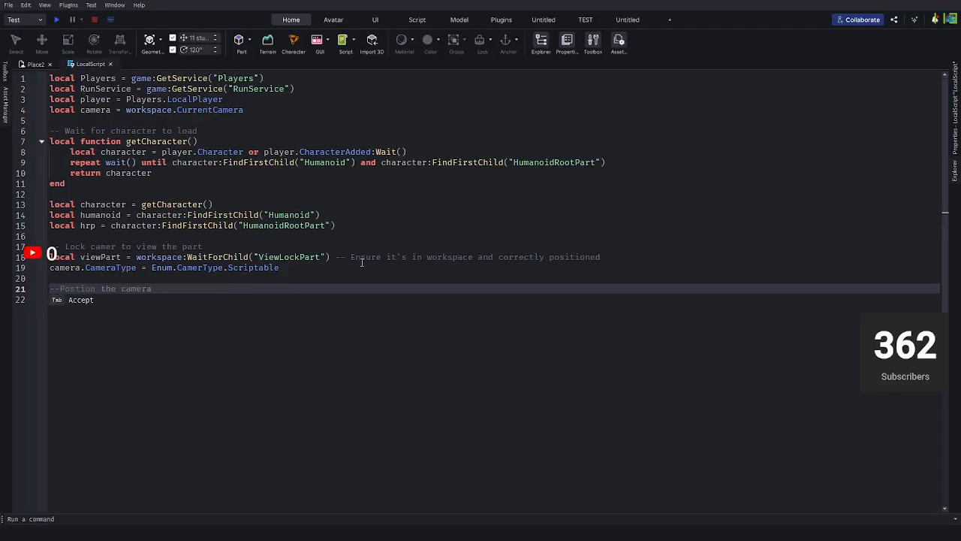
text( the camer in front of the part)
key(Return)
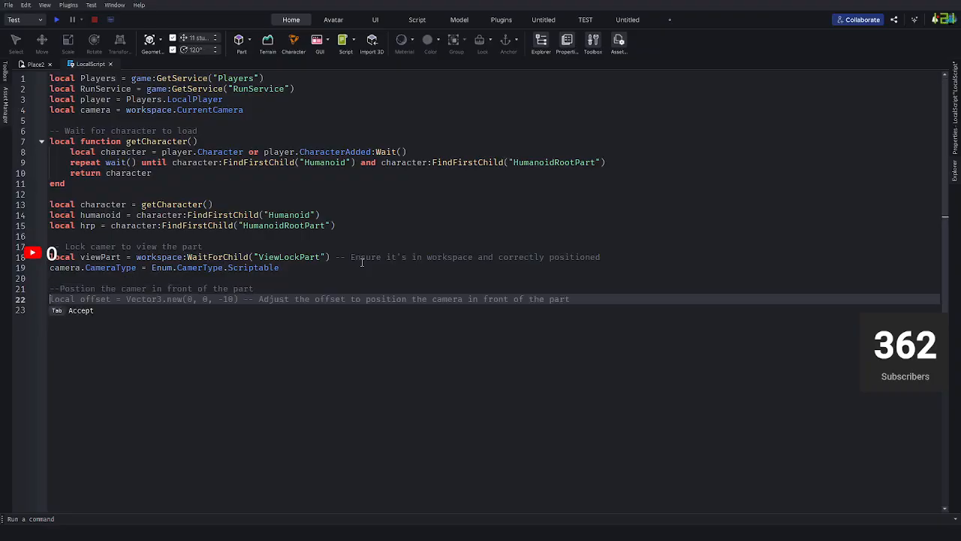
Declare a local cameraOffset as Vector3.new(0, 0, 1) below the position comment, using the suggested completion.
text(local c)
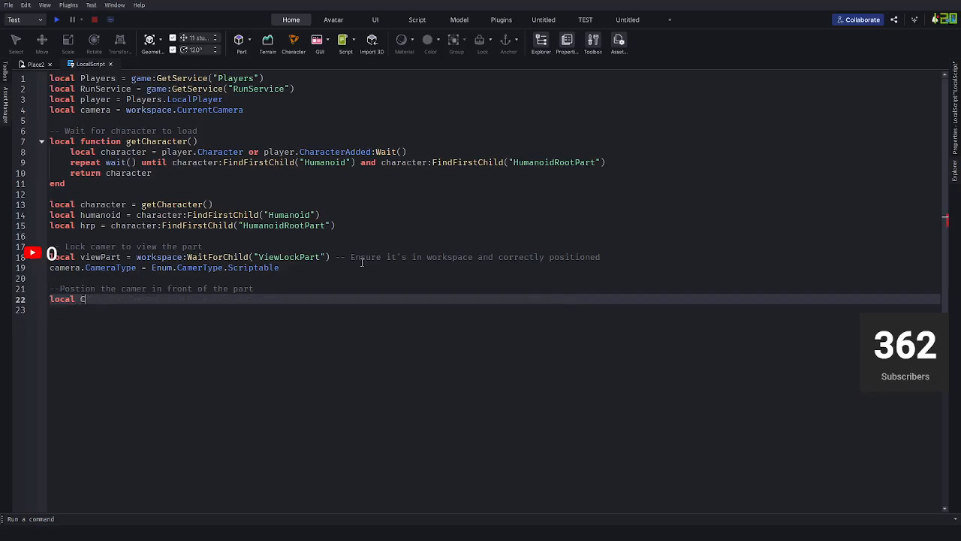
text(amera)
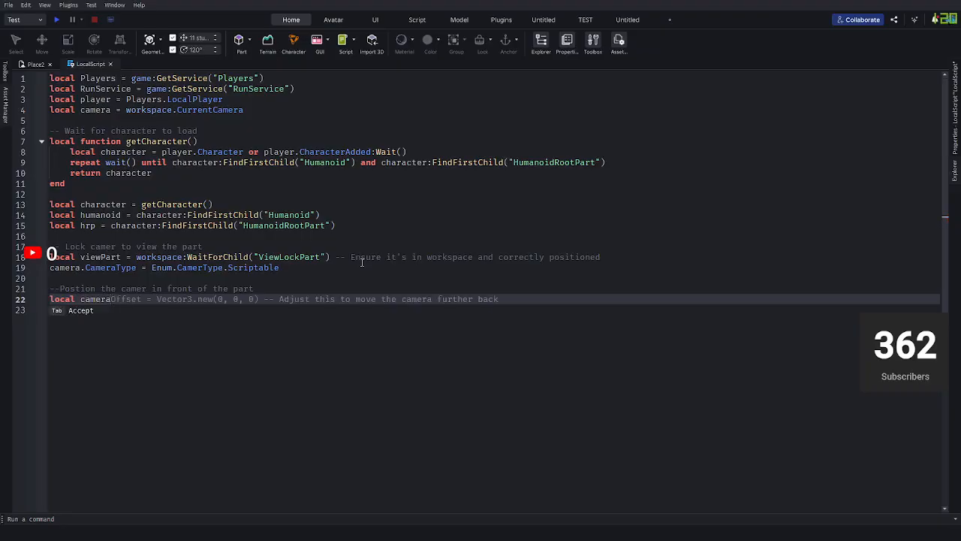
key(Tab)
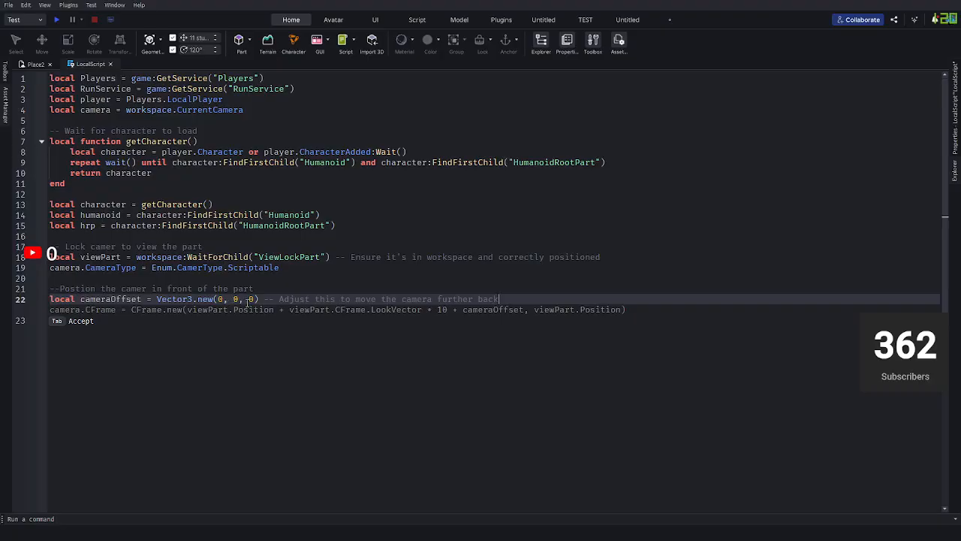
click(257, 299)
key(BackSpace)
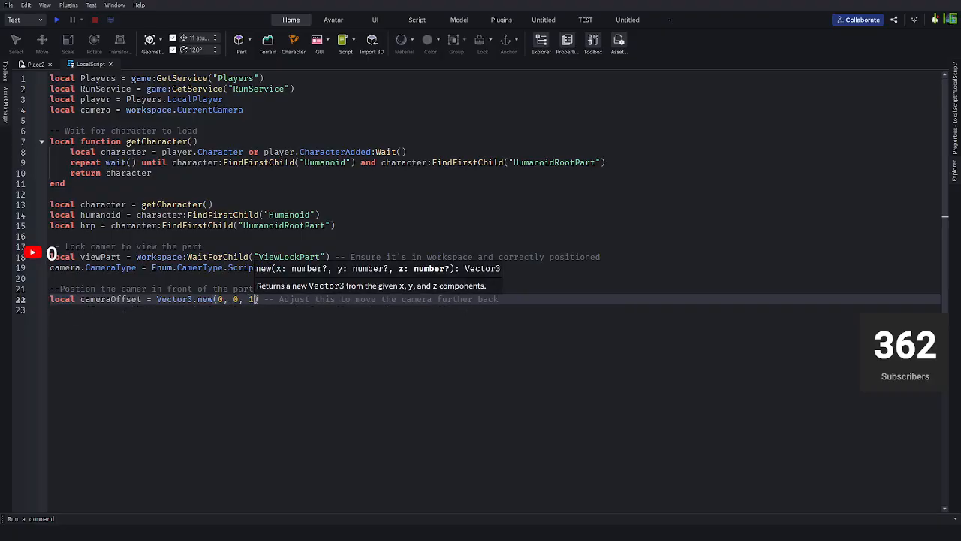
text(1)
Delete the suggested comment text after the cameraOffset declaration.
click(294, 299)
click(264, 299)
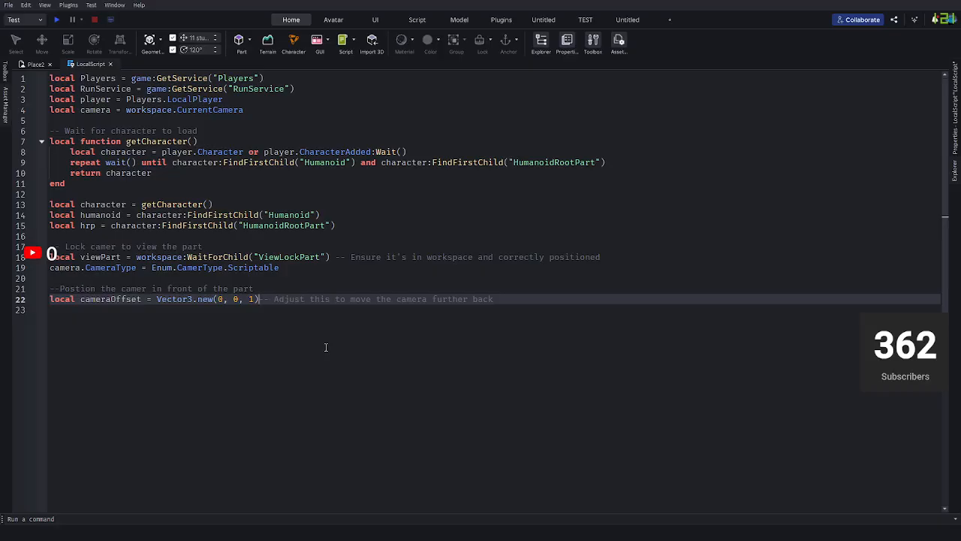
text(--)
drag(532, 299, 270, 299)
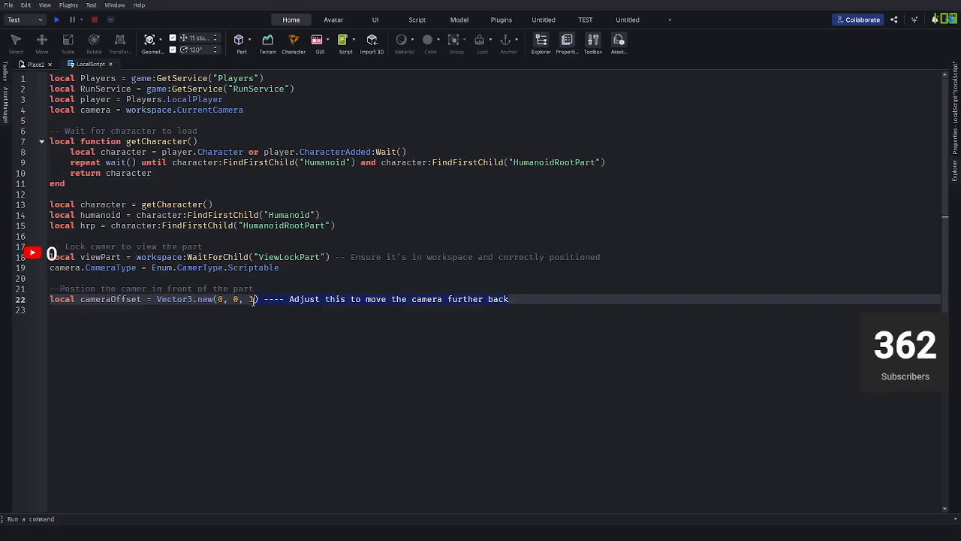
key(BackSpace)
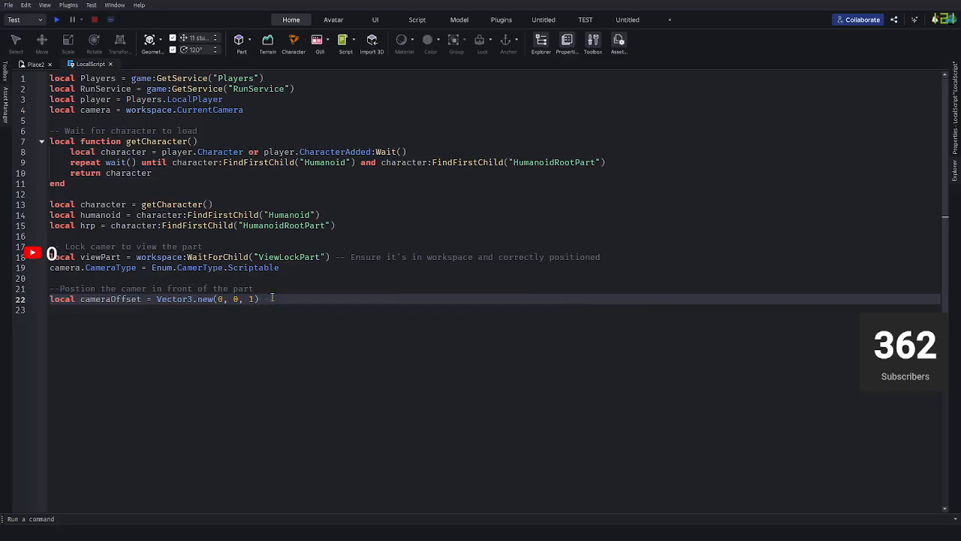
Comment the cameraOffset line with "-- You can adujust this to set how far in front of the part the camera is".
text(- You can adju)
text(just this)
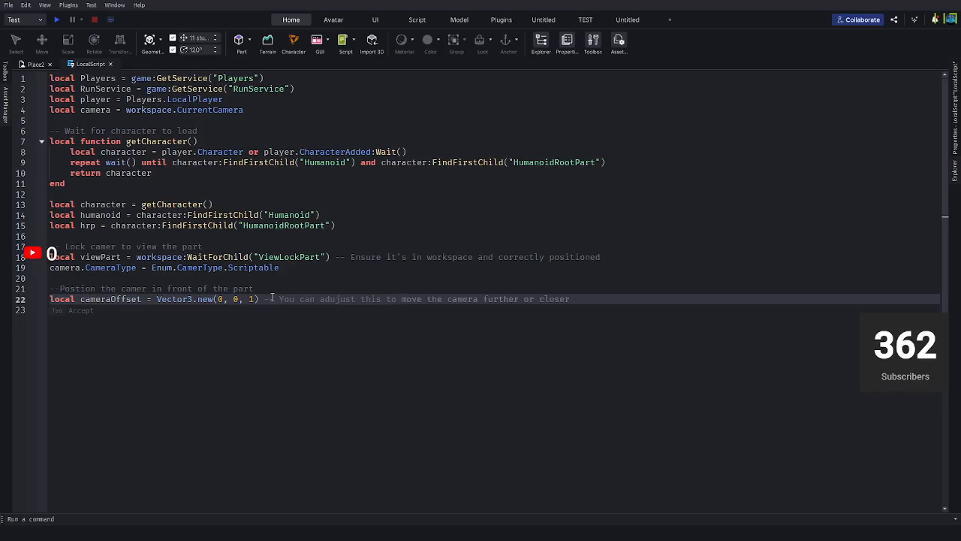
text( mov)
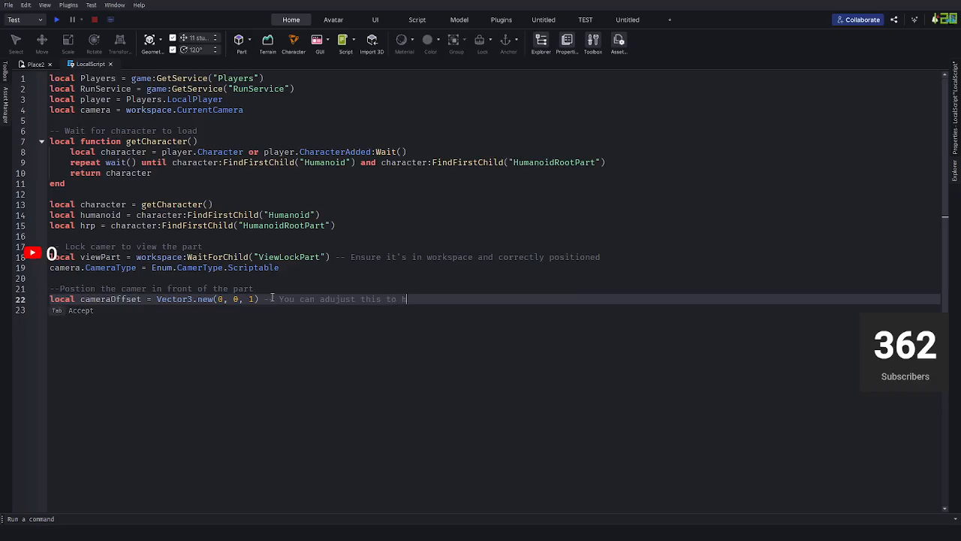
key(BackSpace)
key(BackSpace)
key(BackSpace)
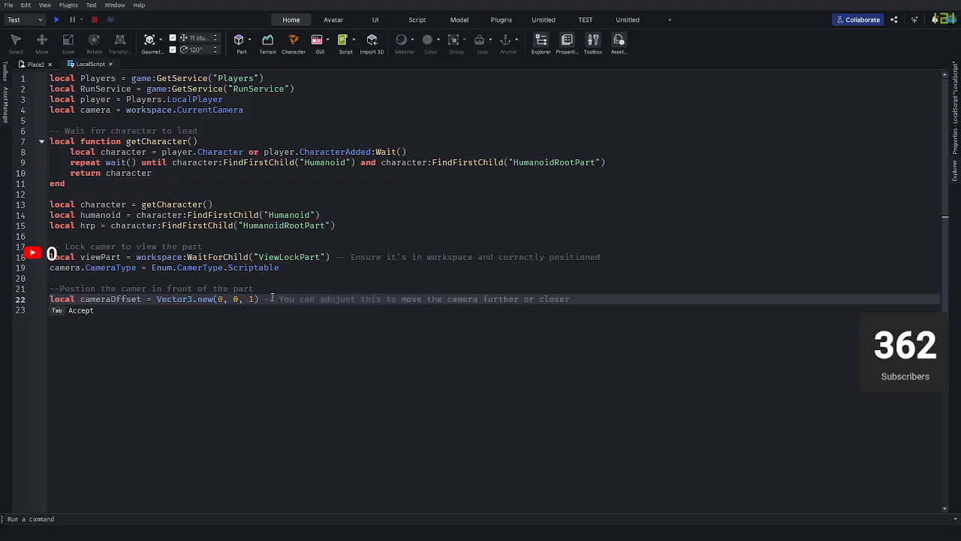
text(set h)
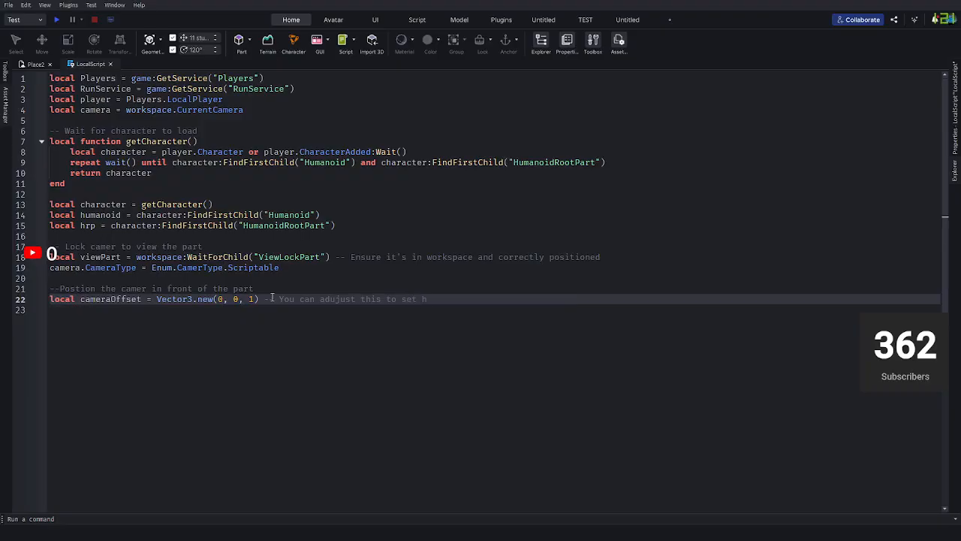
text(ow far in front of the part the camera is)
key(Return)
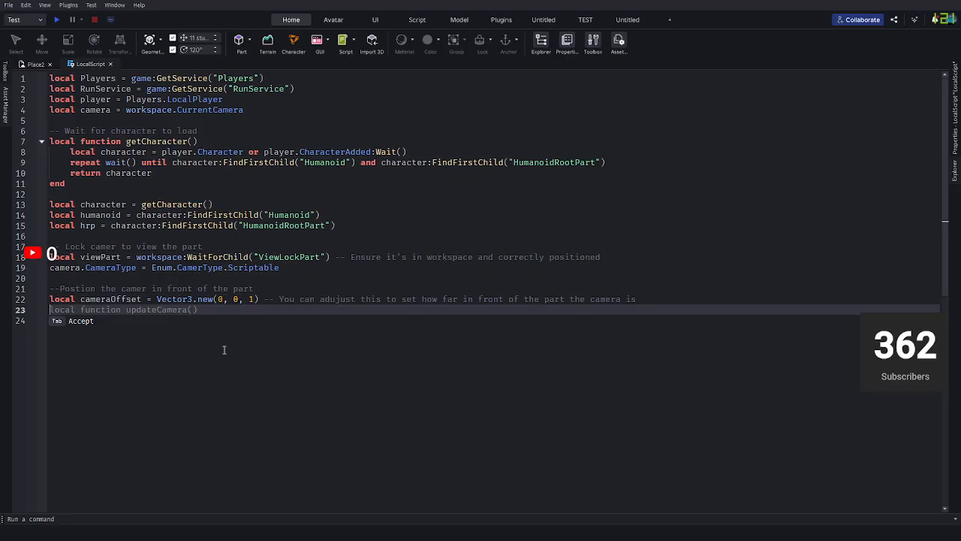
Connect a function to runService.RenderStepped below the cameraOffset line, using the suggested completion, and open its body.
key(Return)
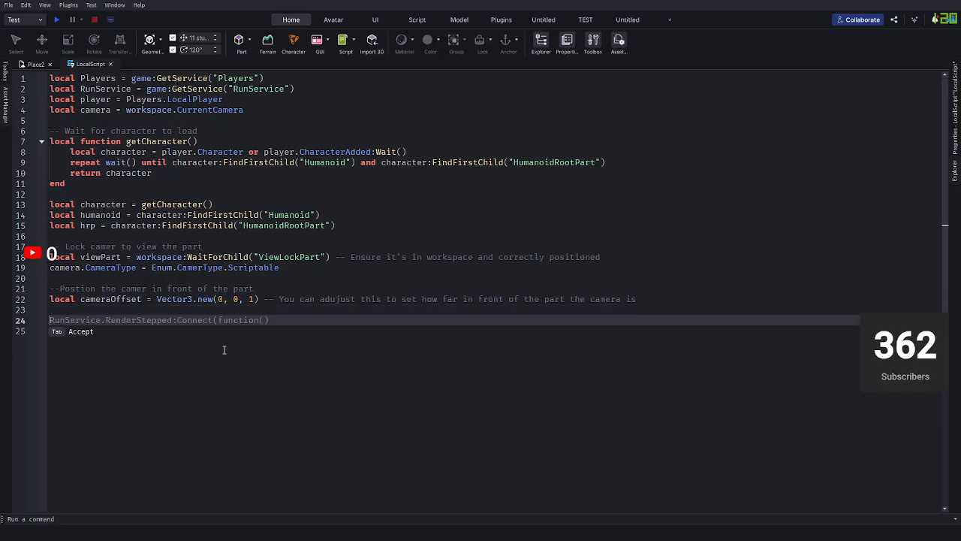
text(run)
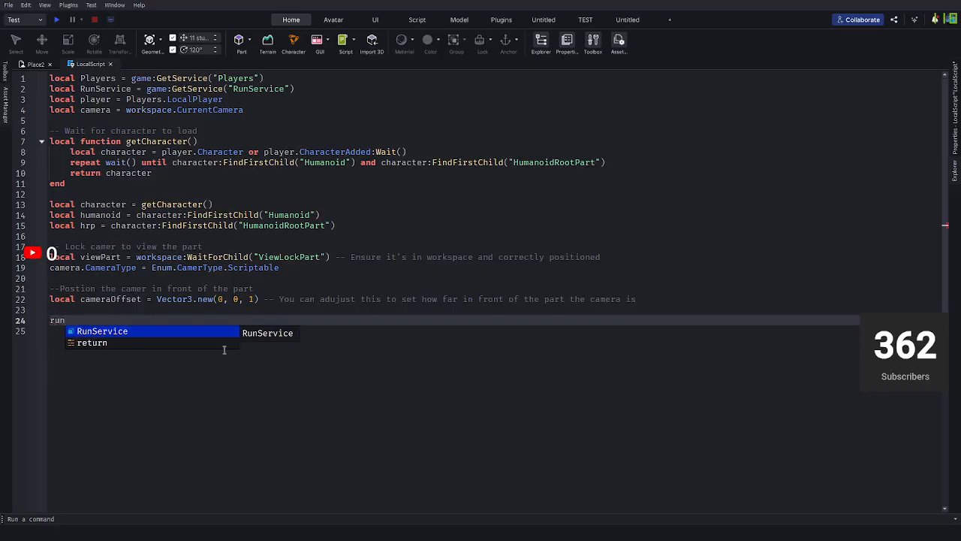
text(Ser)
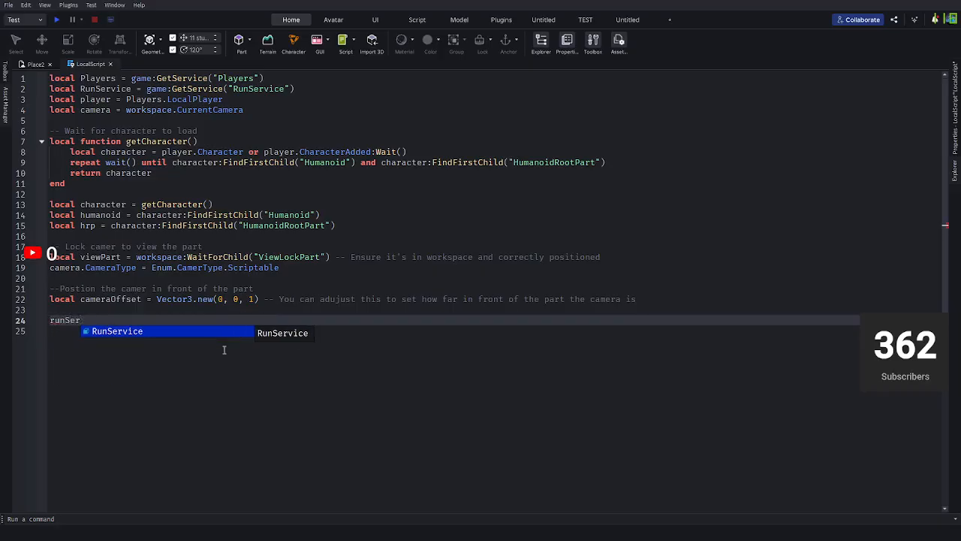
text(vice/)
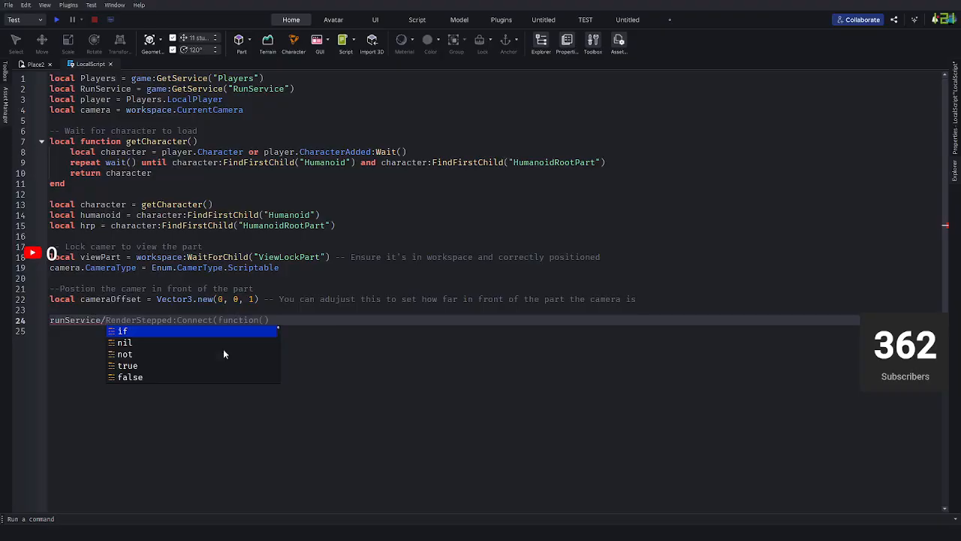
text(Re)
key(BackSpace)
key(BackSpace)
key(BackSpace)
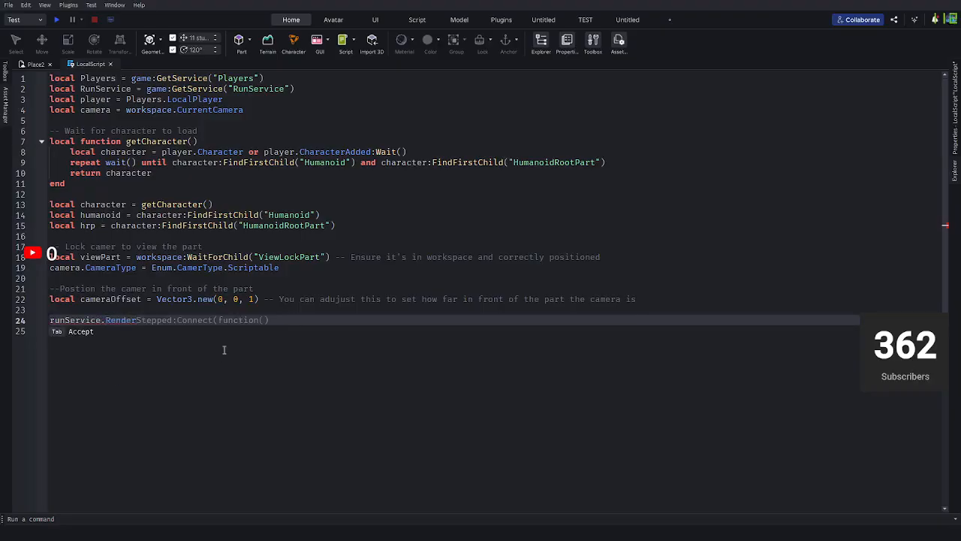
text(.Render)
key(Tab)
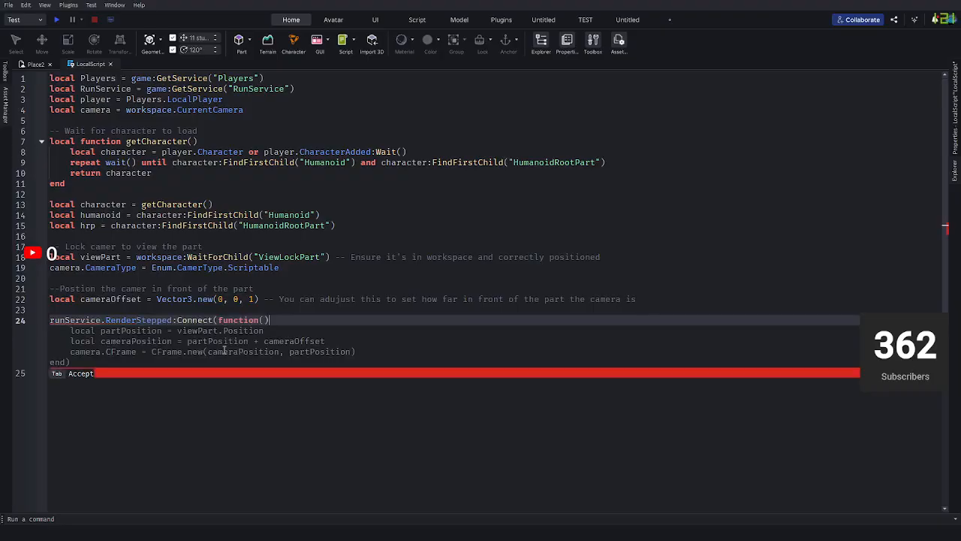
key(Return)
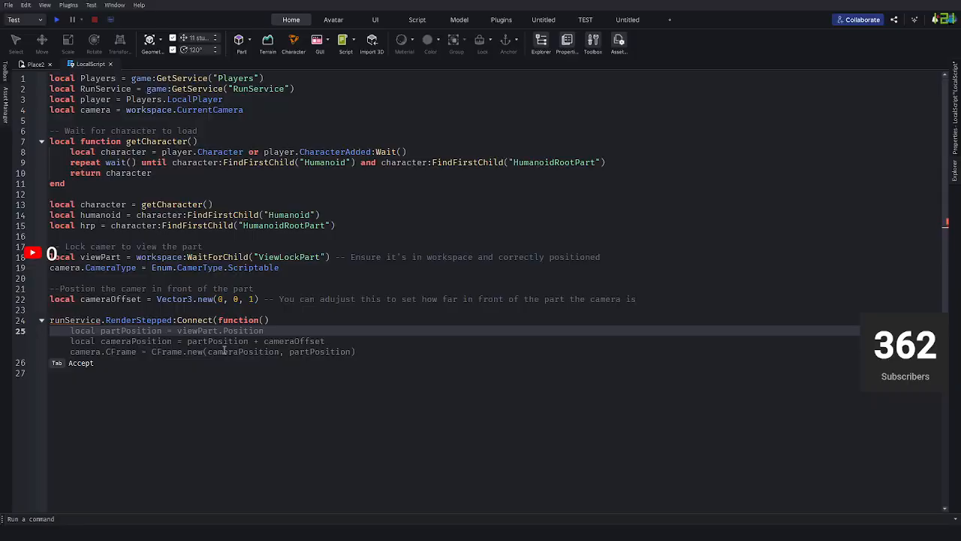
Add an "if hrp and viewPart then" block inside the RenderStepped function.
text(if hrp )
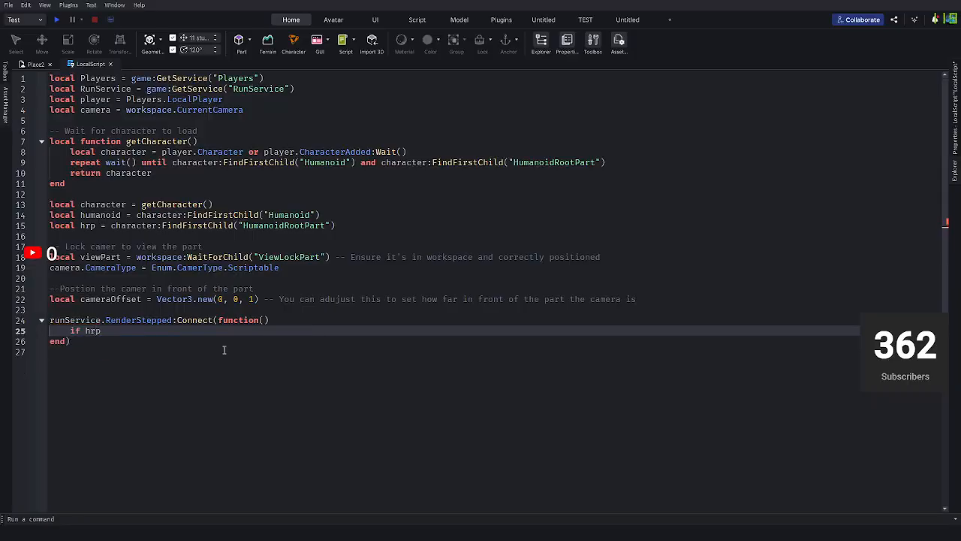
text(and view)
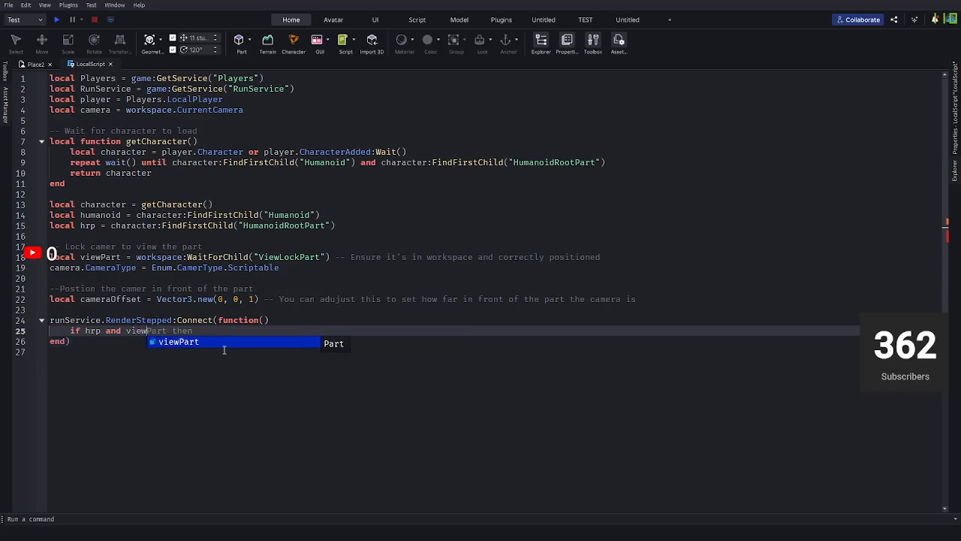
key(Tab)
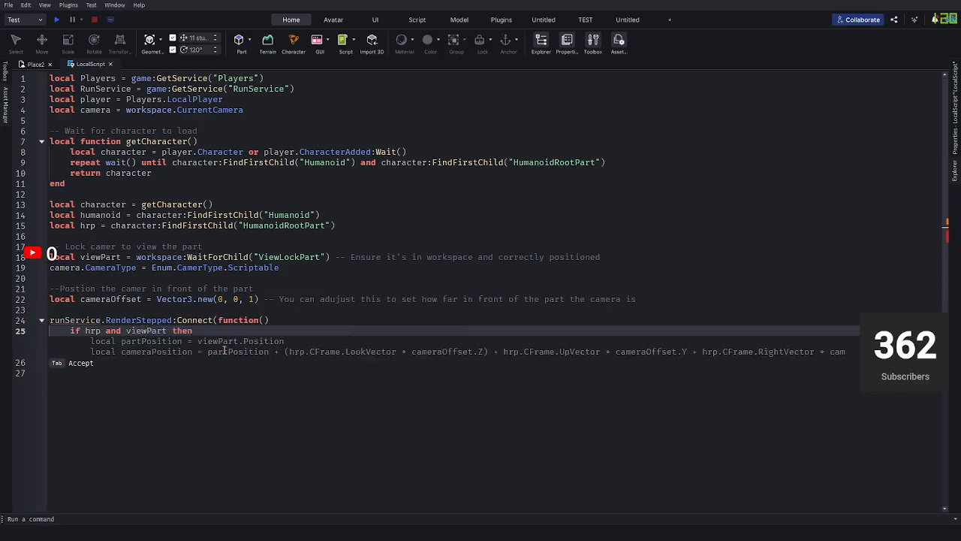
key(Return)
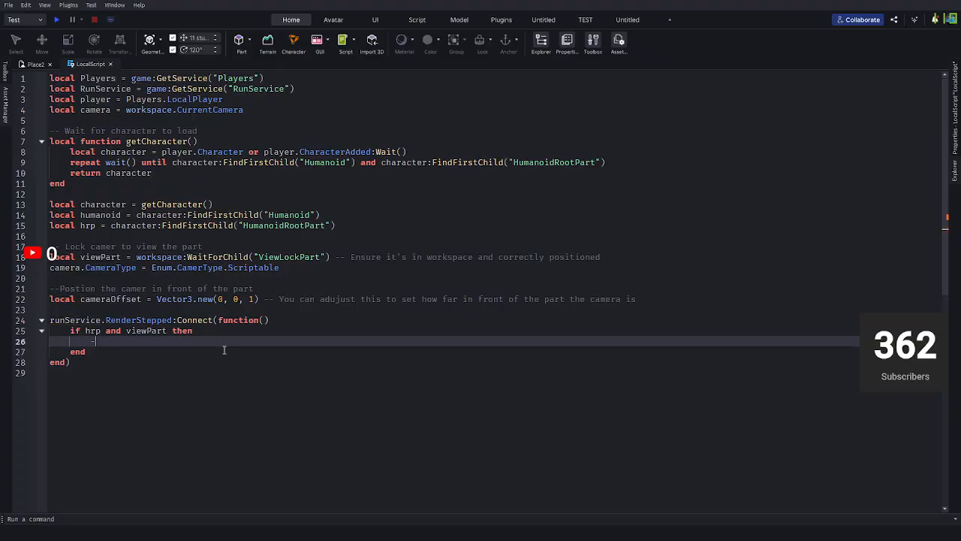
Add the comment "-- Set the camera to look at the part" inside the if block.
text(--)
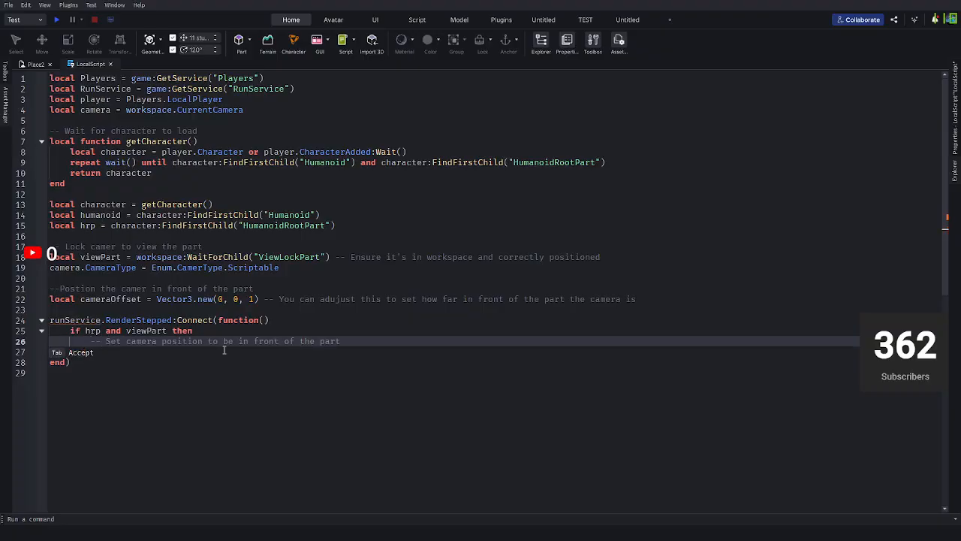
text( Set the ca)
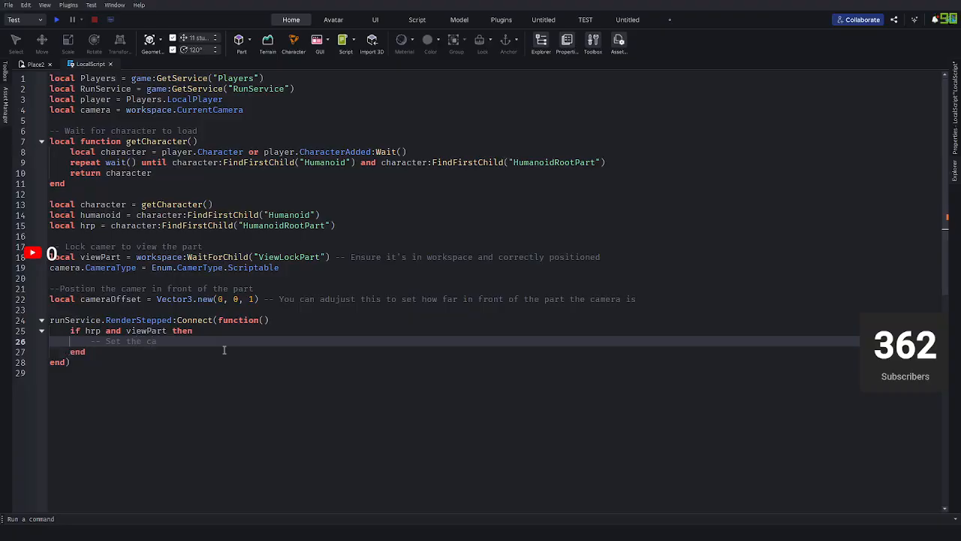
text(mera)
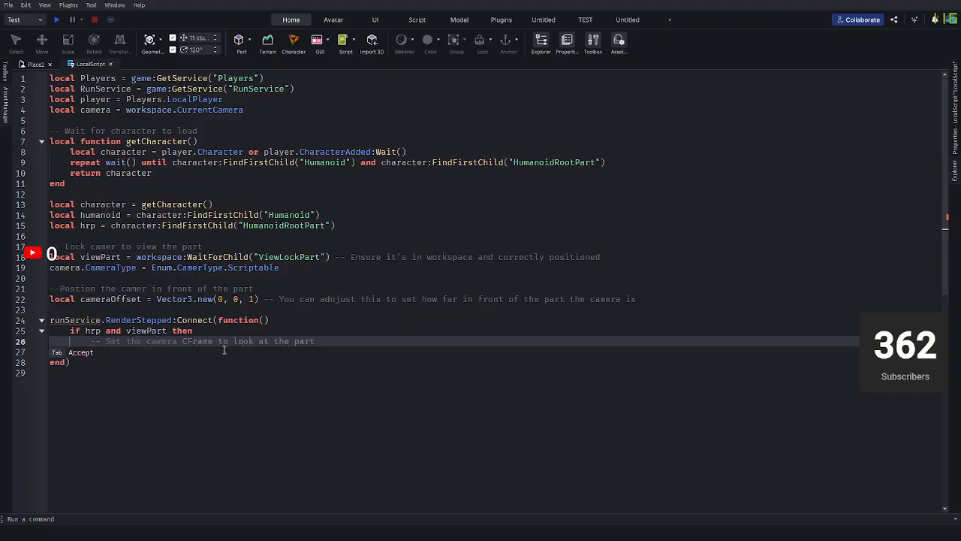
text( to look at the part)
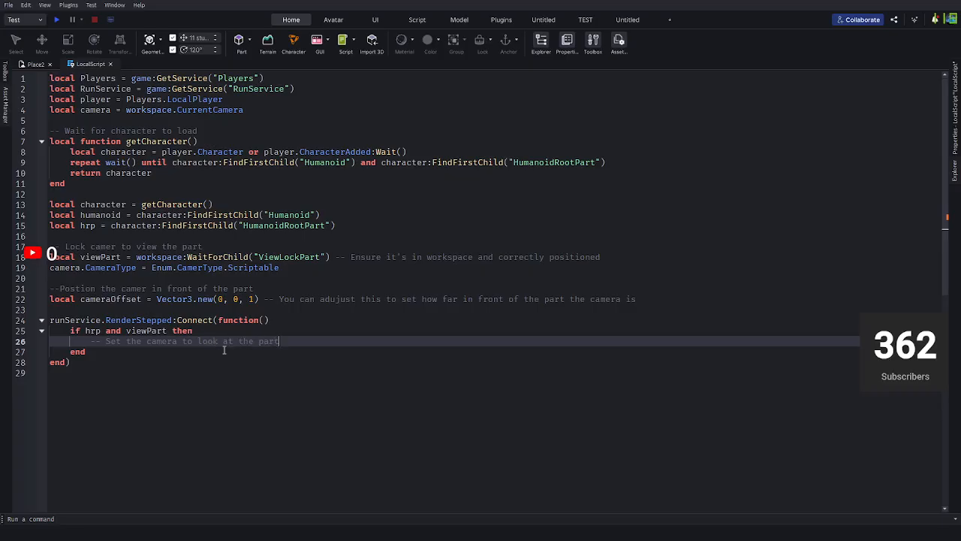
key(Return)
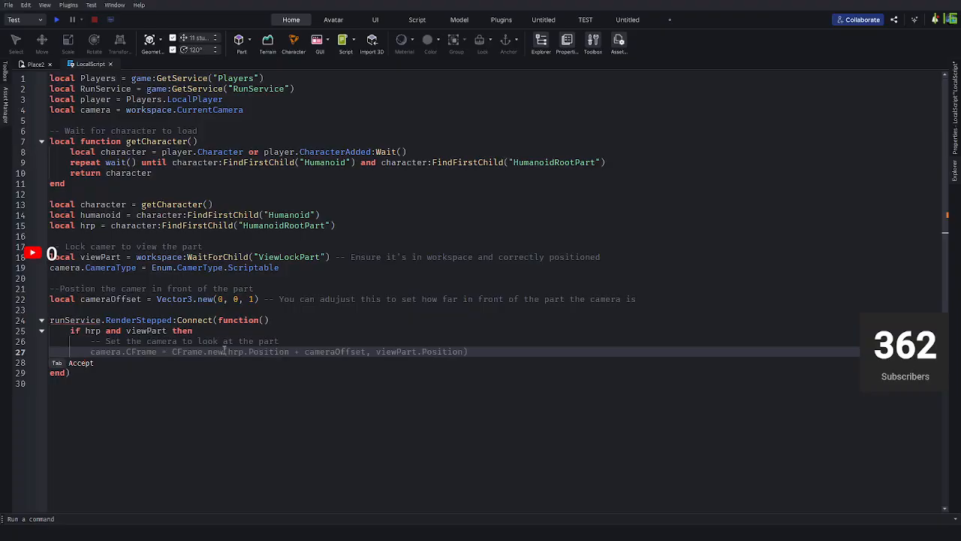
Write the line "local cameraPostion - viewPart.Postion + cameraOffset" below the look-at comment.
text(local ca)
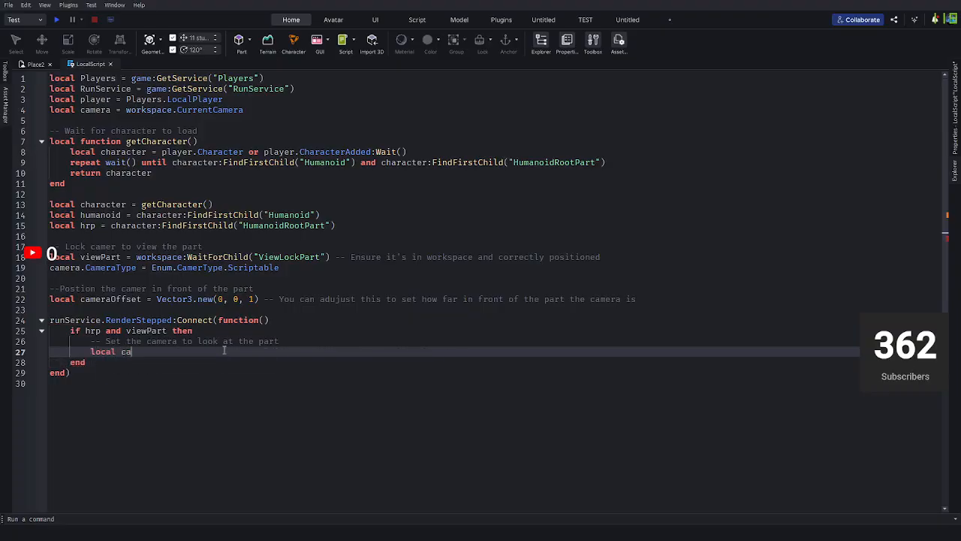
text(mera pos)
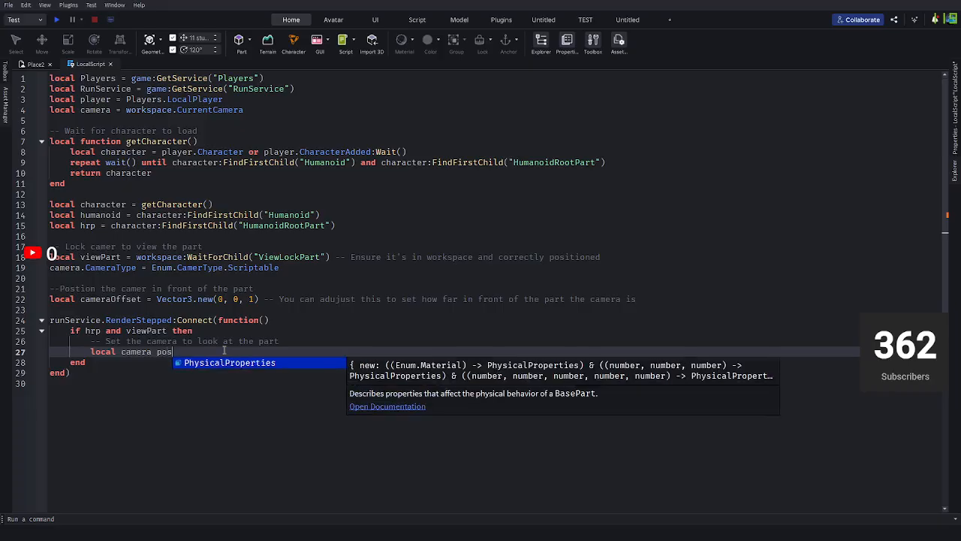
text(tiop)
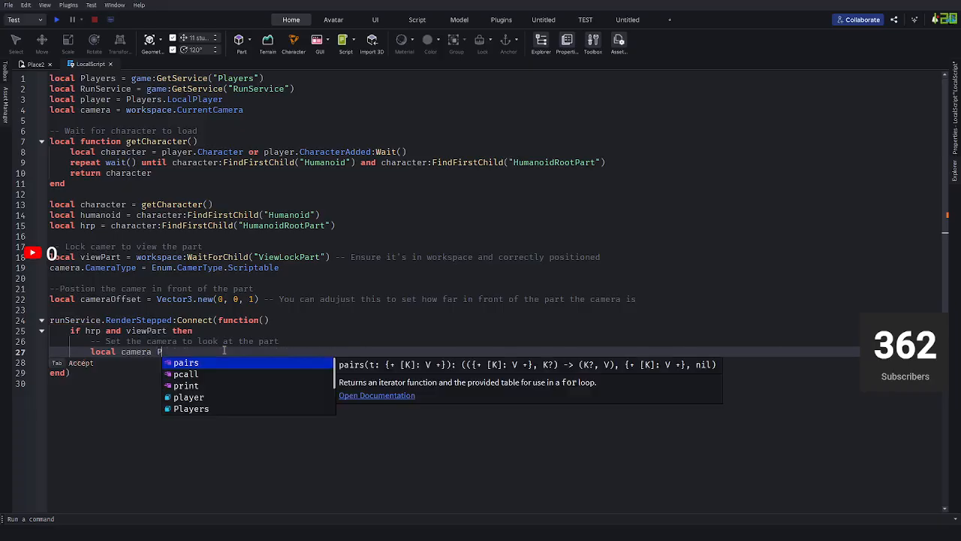
key(BackSpace)
key(BackSpace)
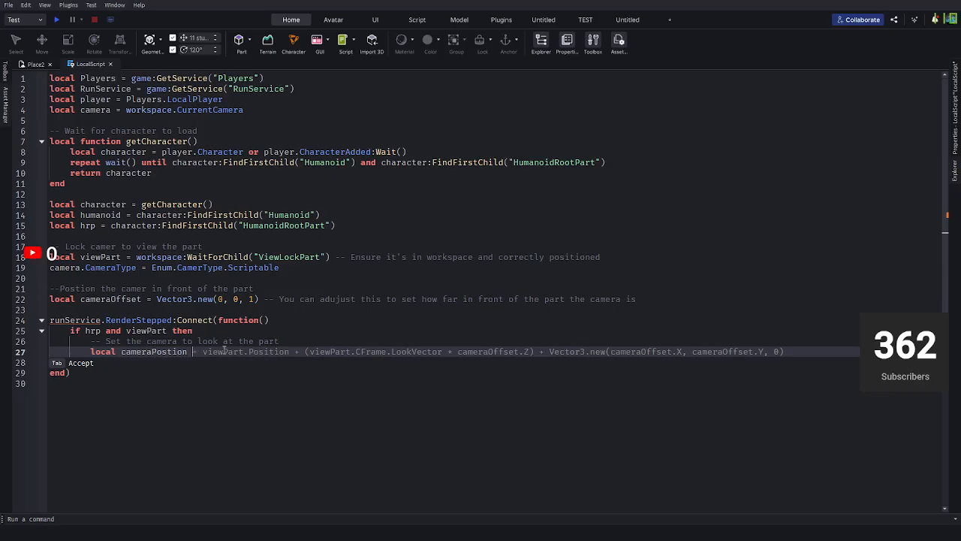
text(= )
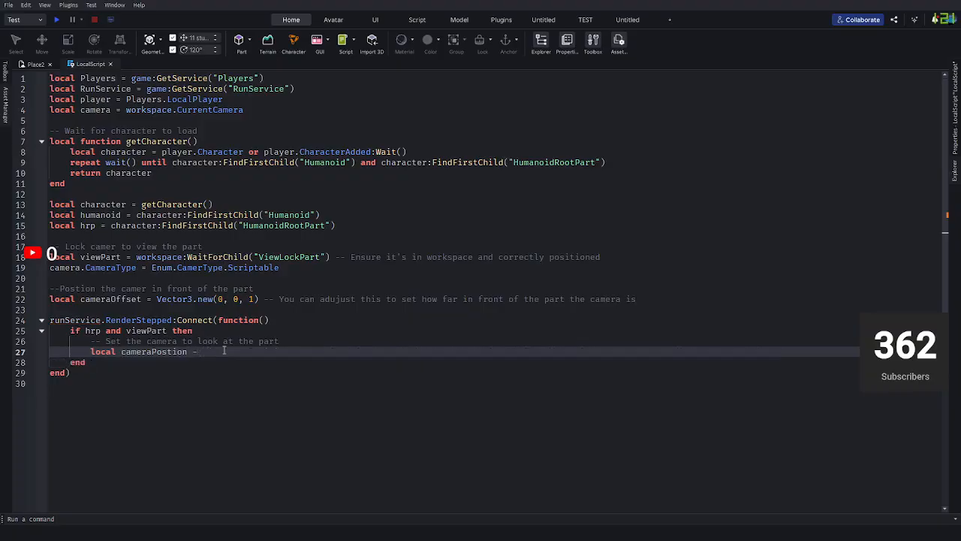
text(view)
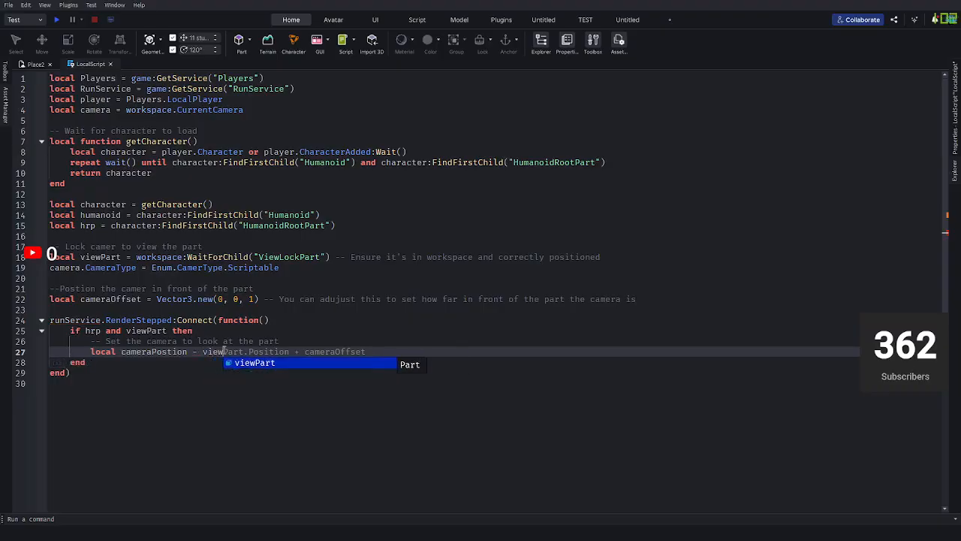
text(Part.Postion)
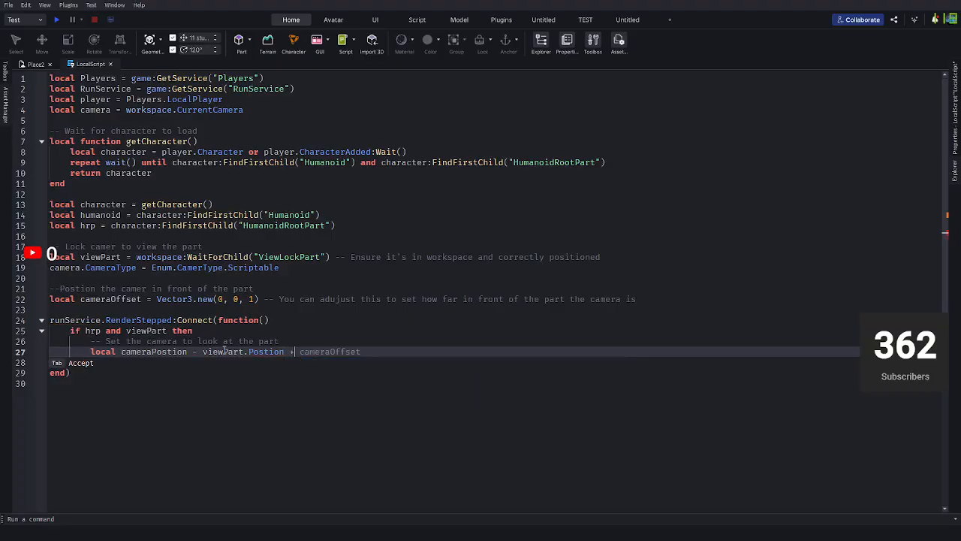
text( + ca)
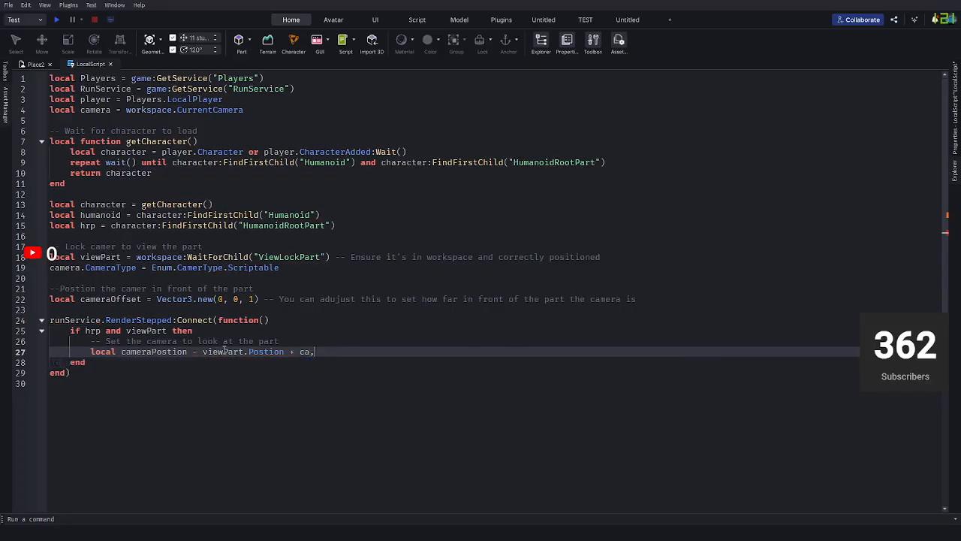
text(meraoffset)
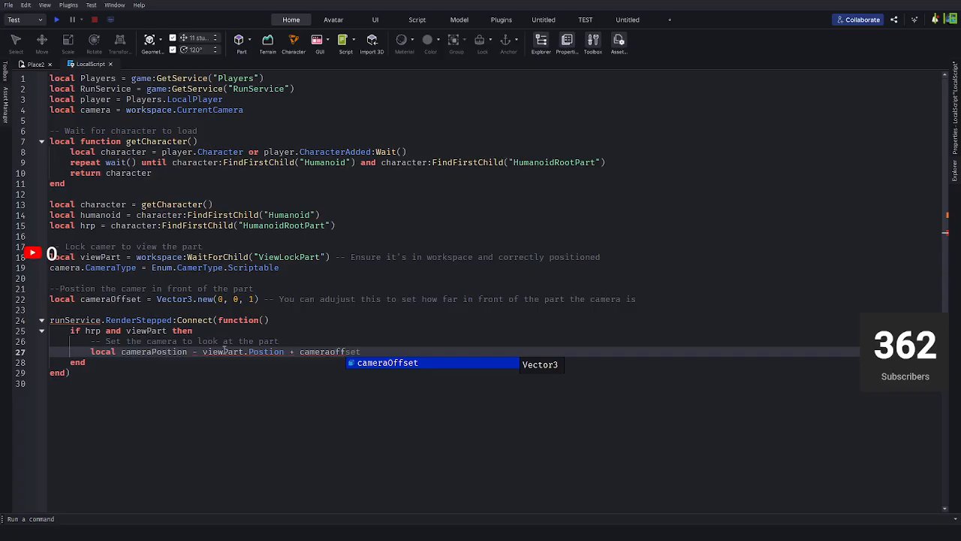
key(Tab)
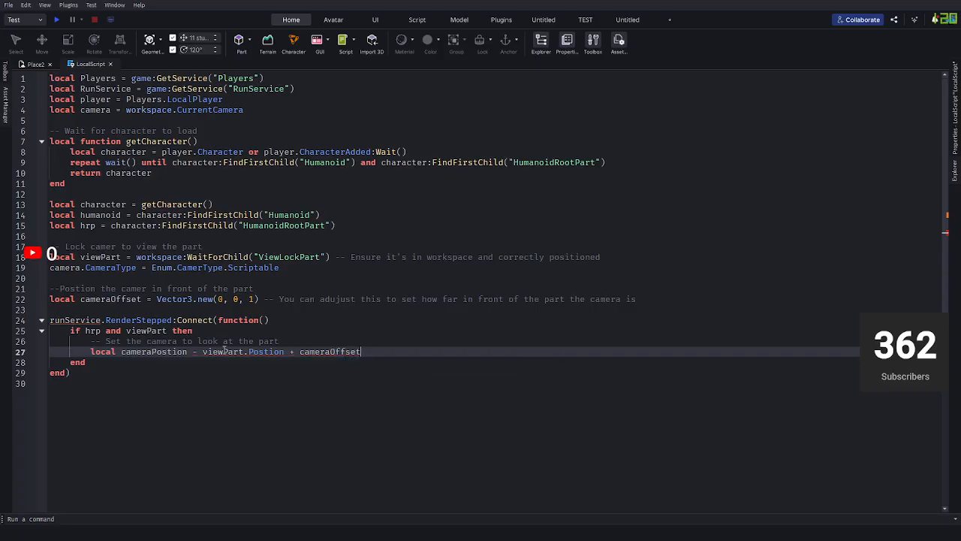
key(Return)
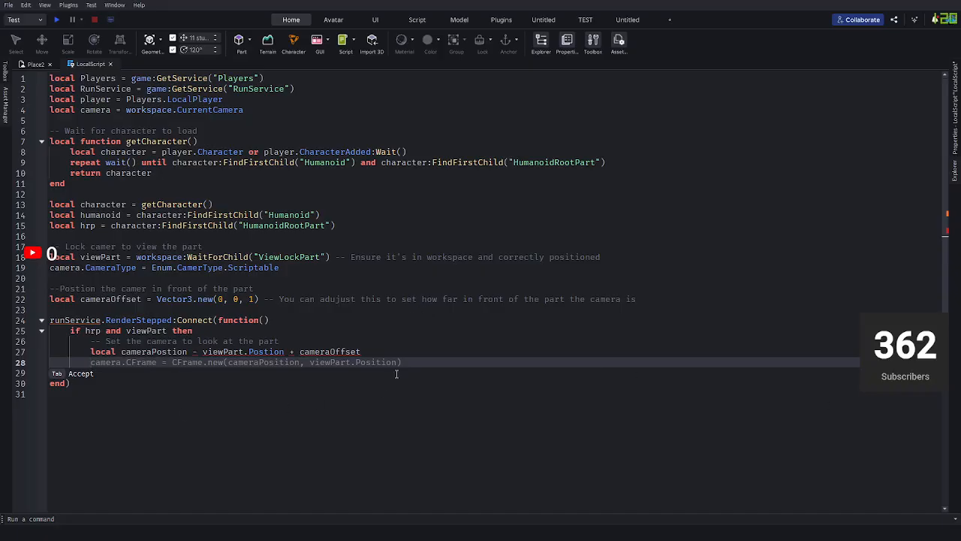
Begin the assignment "camera.CFrame = CFrame.new" on the line below the cameraPostion declaration.
text(camera.)
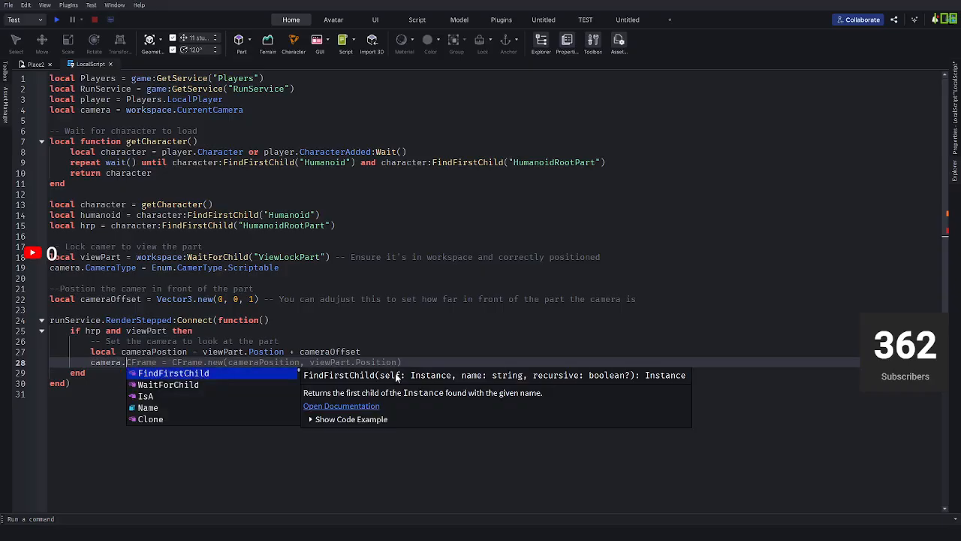
text(CF)
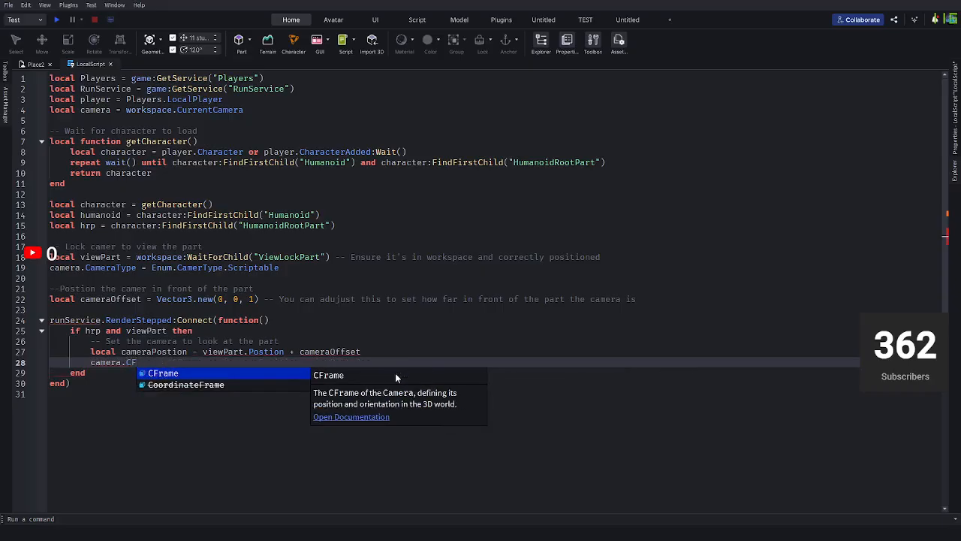
text(rame = )
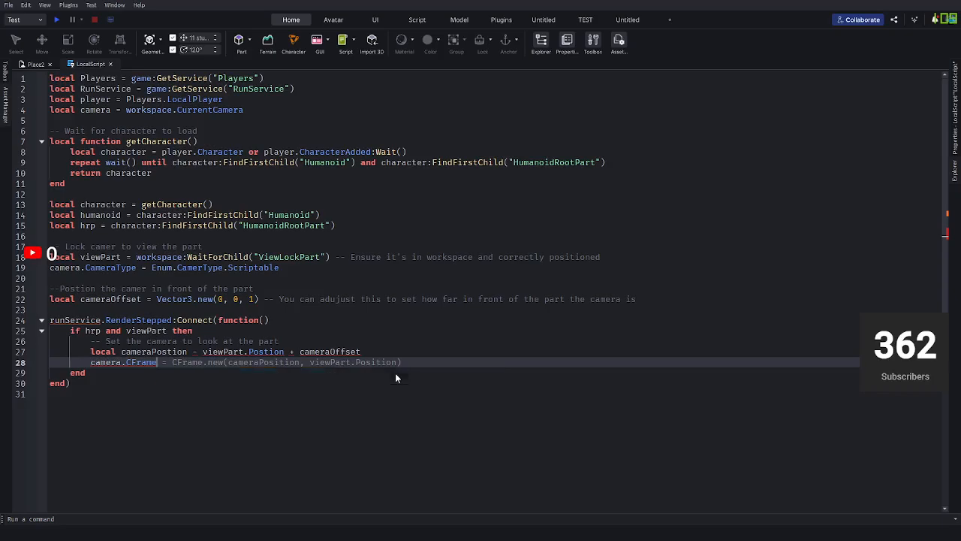
text(CF)
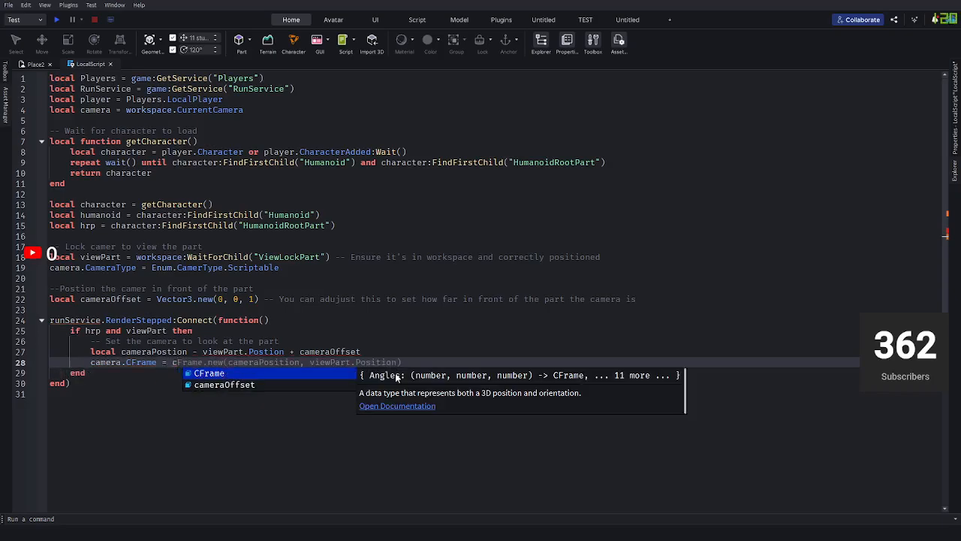
key(BackSpace)
text(Frame.)
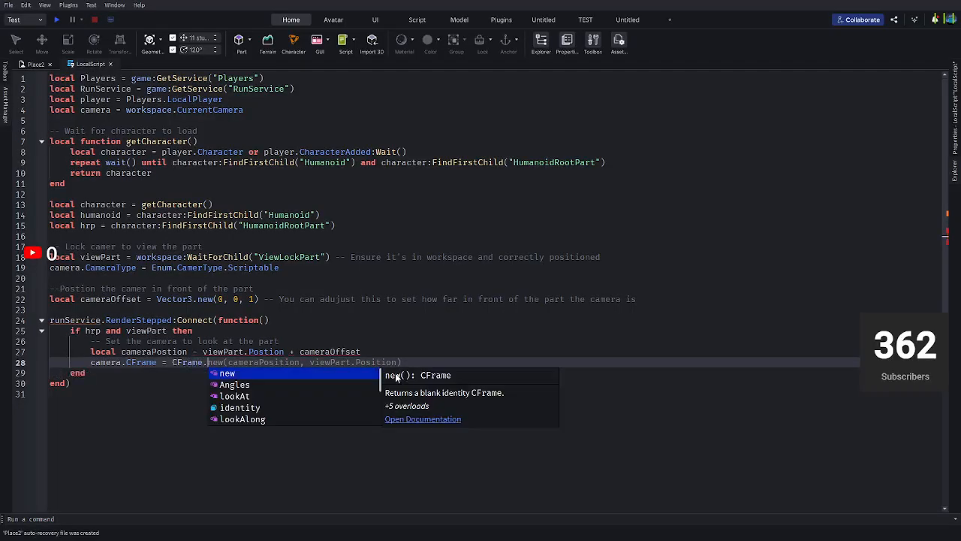
key(Return)
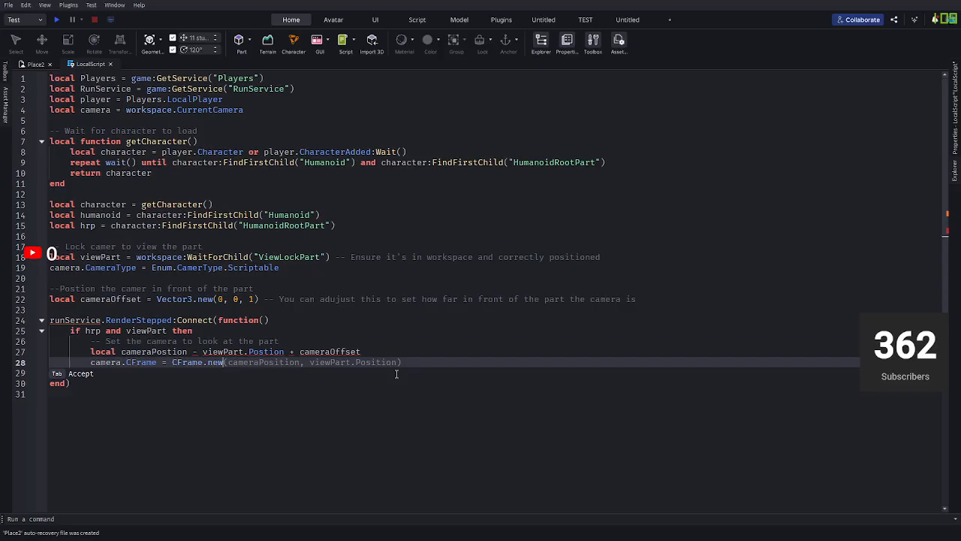
Give CFrame.new the arguments "(cameraPostion, viewPart.Position)" to complete the camera.CFrame line.
text((came)
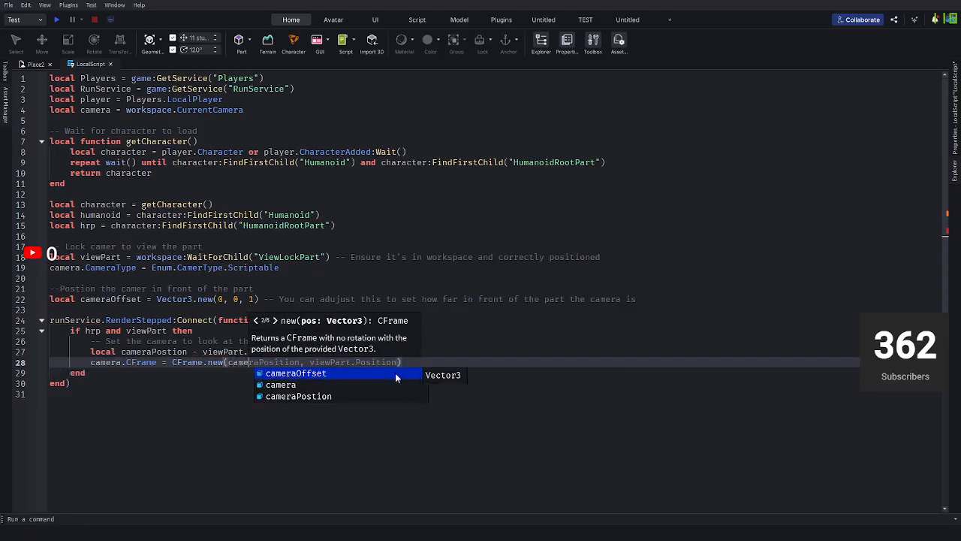
text(raPosti)
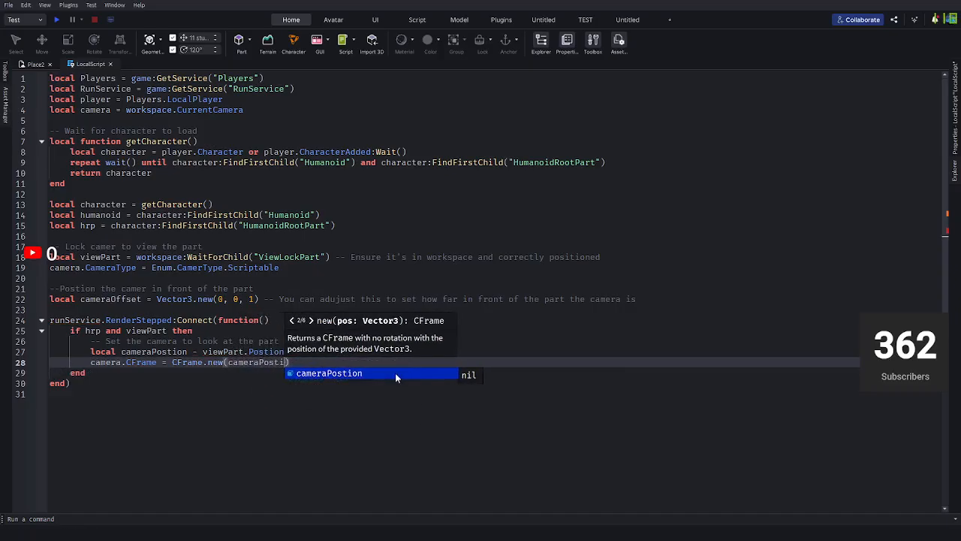
key(Return)
text(,)
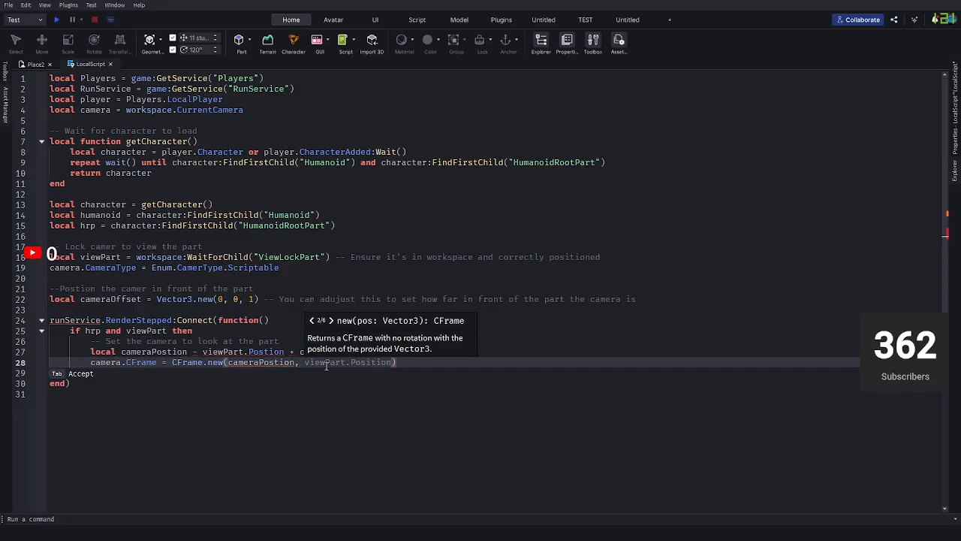
text(view)
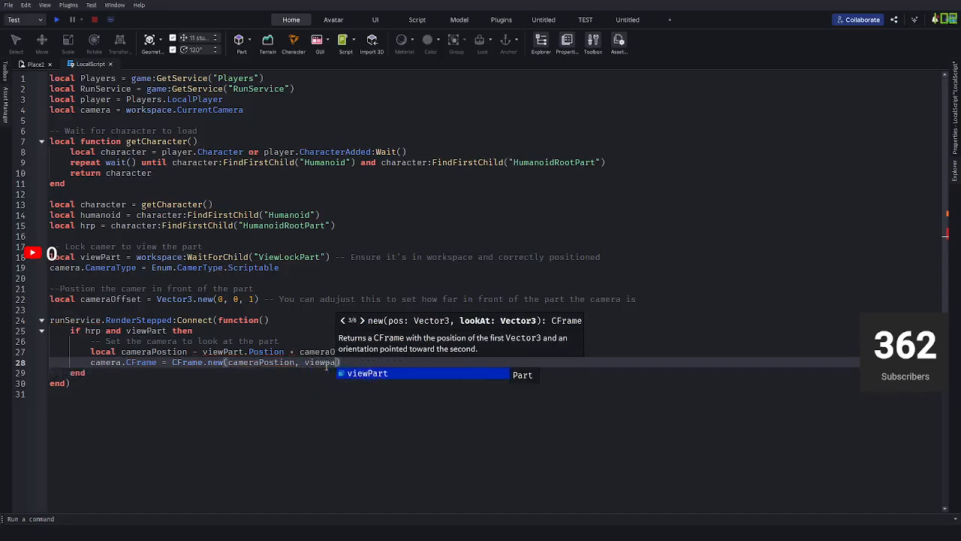
text(Partr)
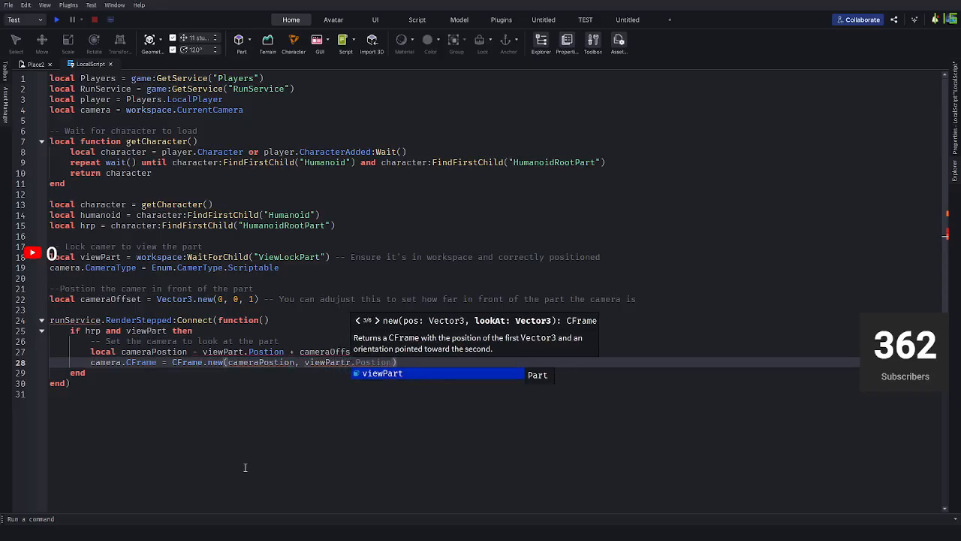
key(BackSpace)
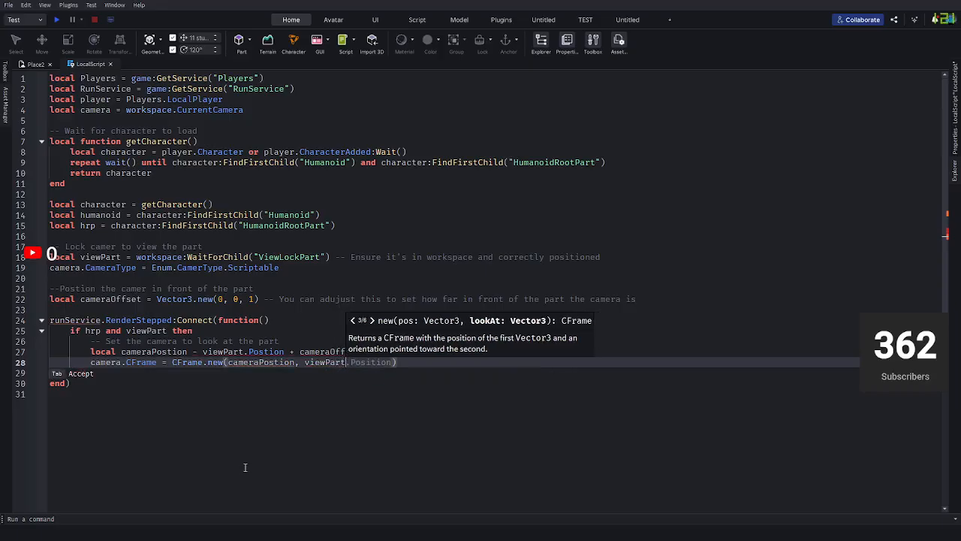
text(.Po)
key(Tab)
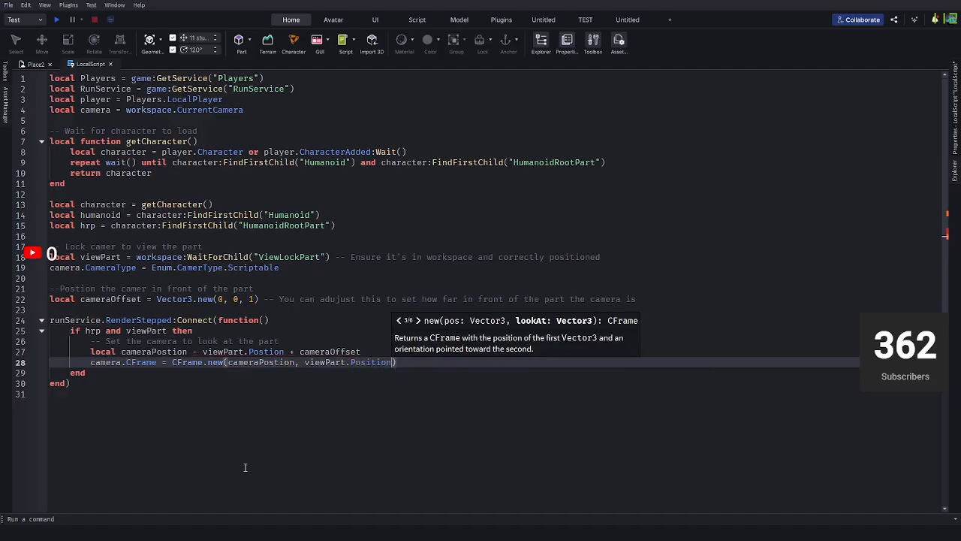
key(Escape)
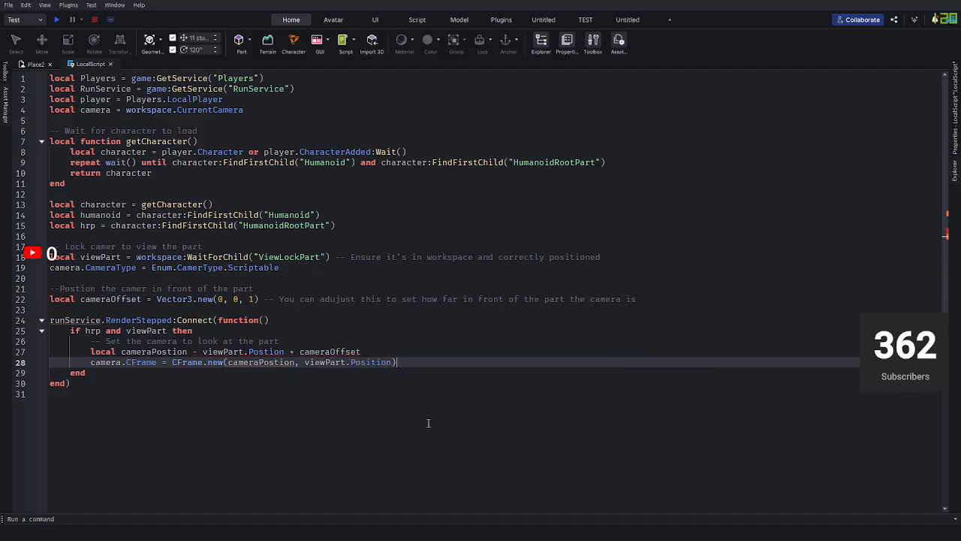
Append the comment "--Make sure the camera facing the part" to the end of the camera.CFrame line.
click(465, 373)
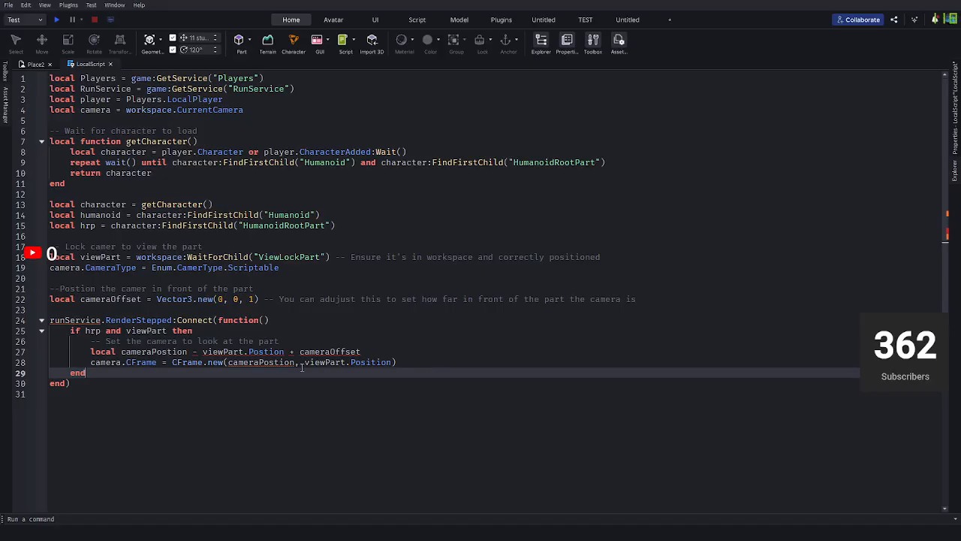
click(442, 363)
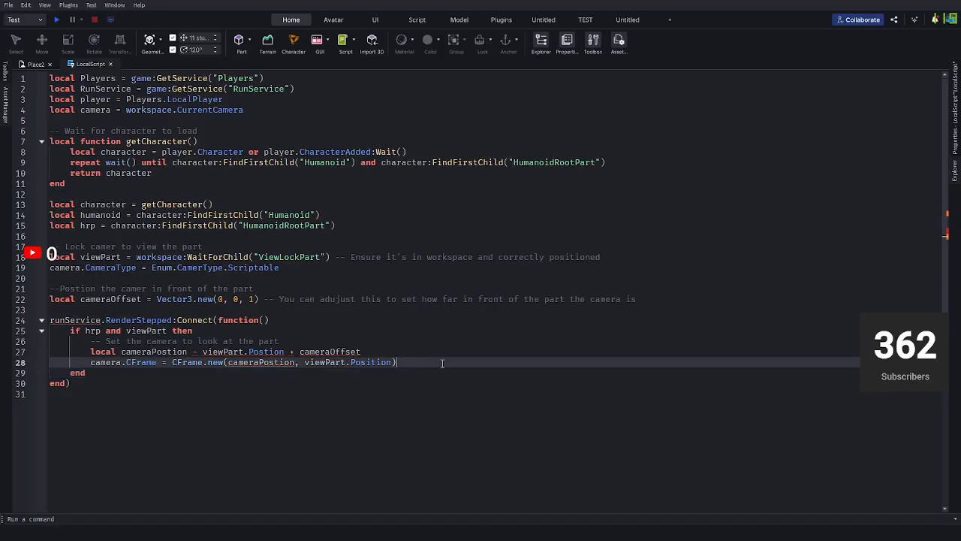
text(--Make )
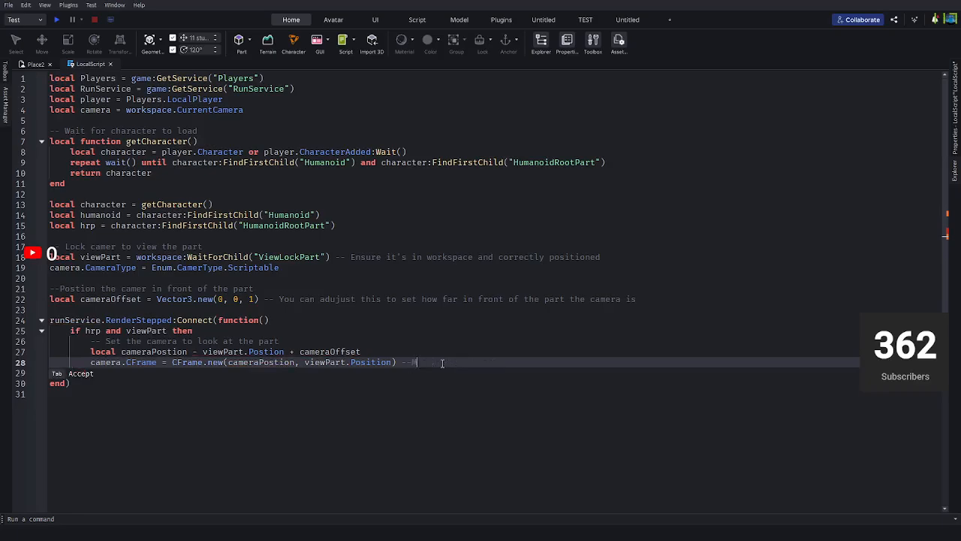
text(sure the)
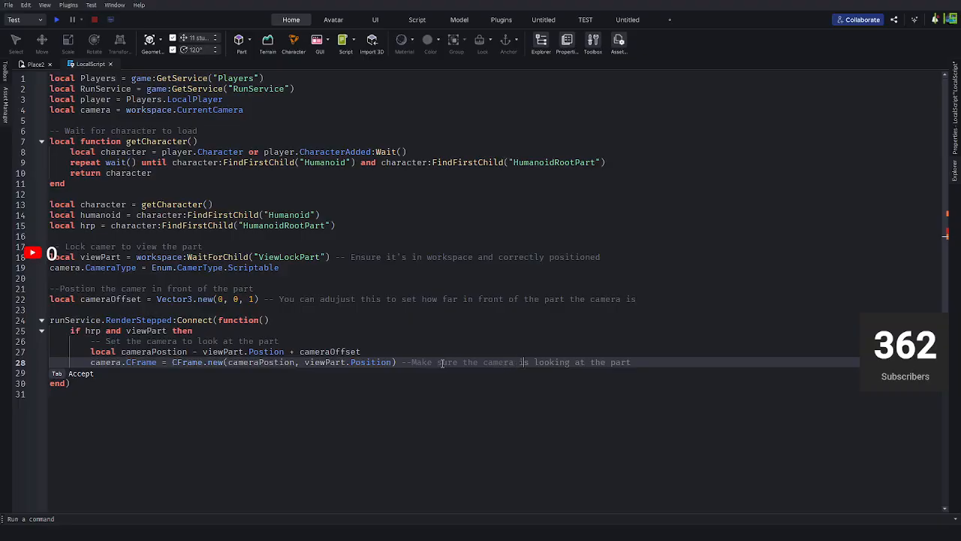
text( camera is faci)
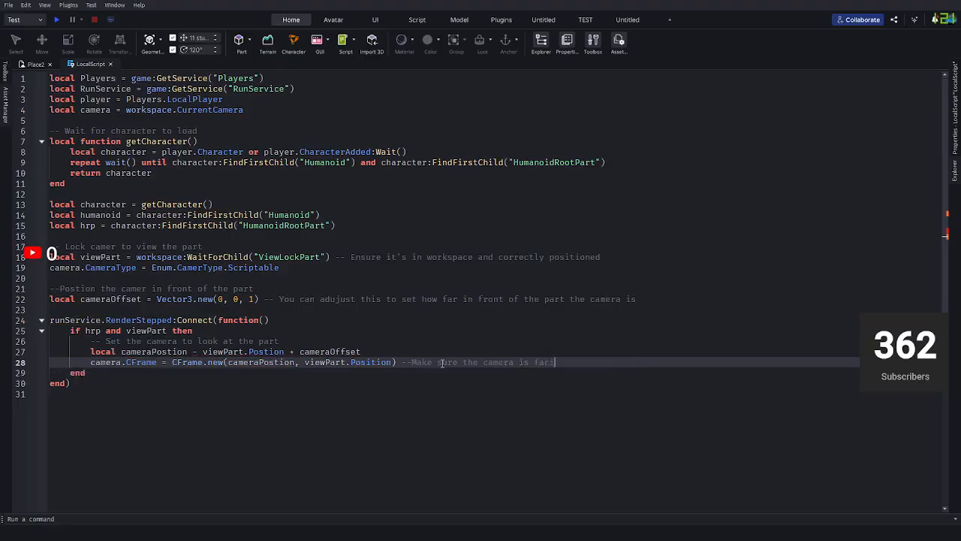
text(ng)
key(BackSpace)
key(BackSpace)
key(BackSpace)
key(BackSpace)
key(BackSpace)
key(BackSpace)
key(BackSpace)
key(BackSpace)
key(BackSpace)
text(facing)
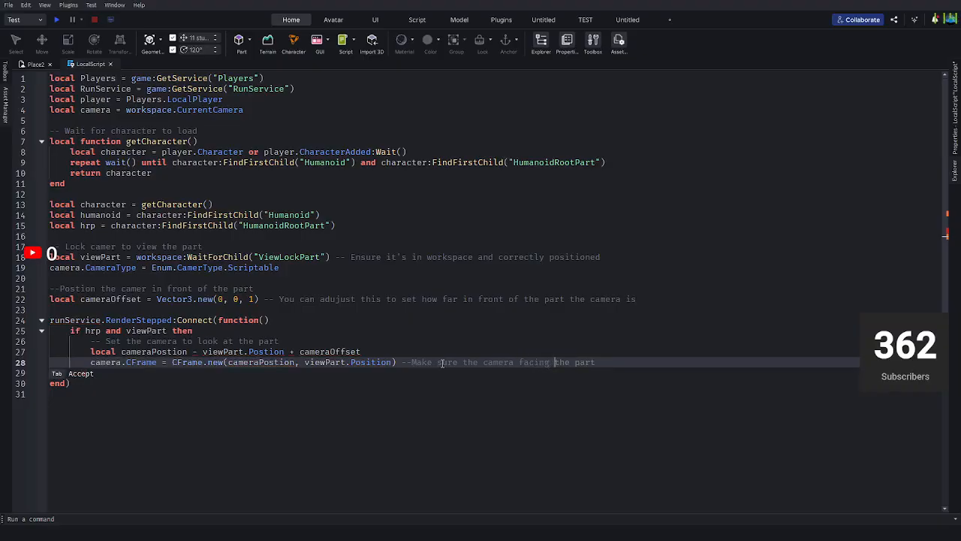
text( the part)
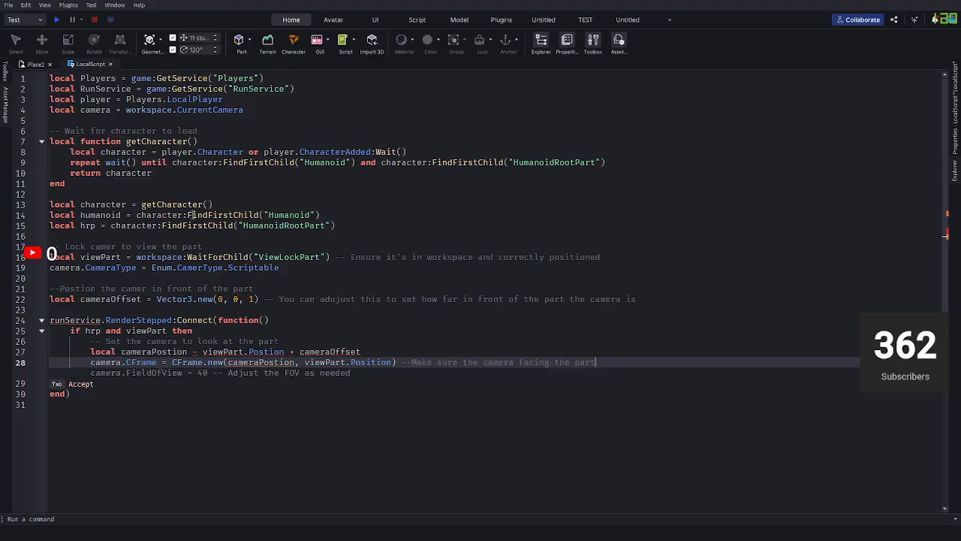
Add an empty line at the end of the script and close the LocalScript editor.
click(232, 429)
key(Return)
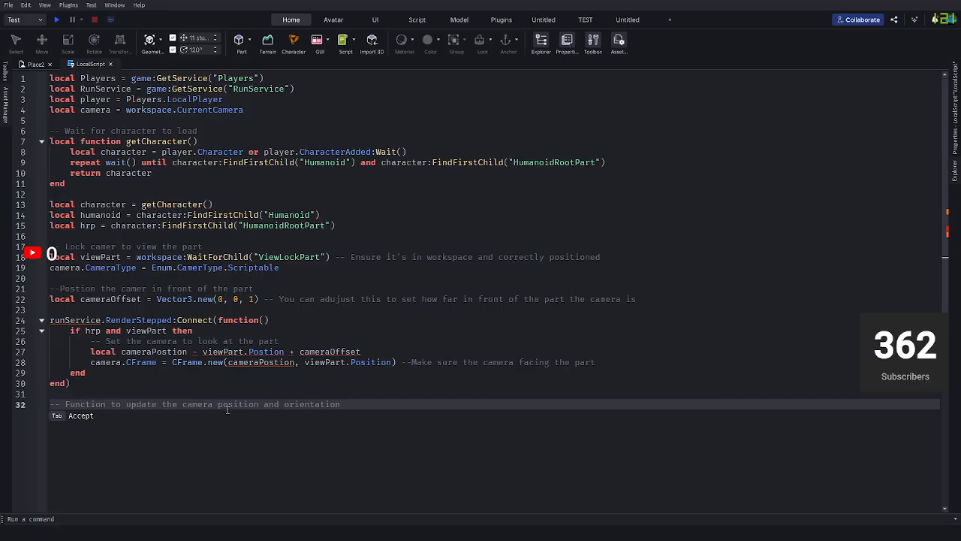
click(110, 64)
Insert a SpawnLocation object into Workspace by searching for "spawn".
right_drag(403, 225, 459, 292)
key(w)
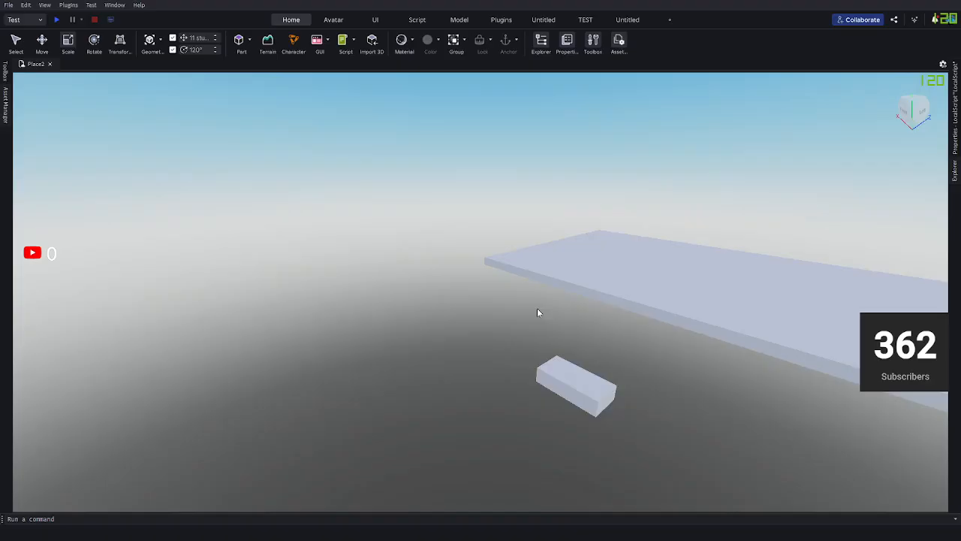
right_drag(537, 311, 418, 139)
key(s)
key(d)
key(a)
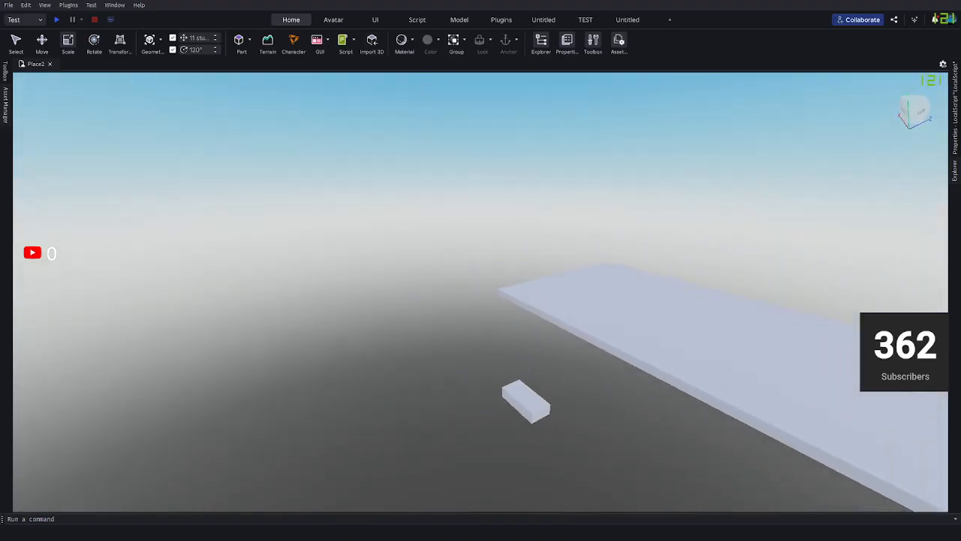
key(d)
click(953, 174)
click(787, 90)
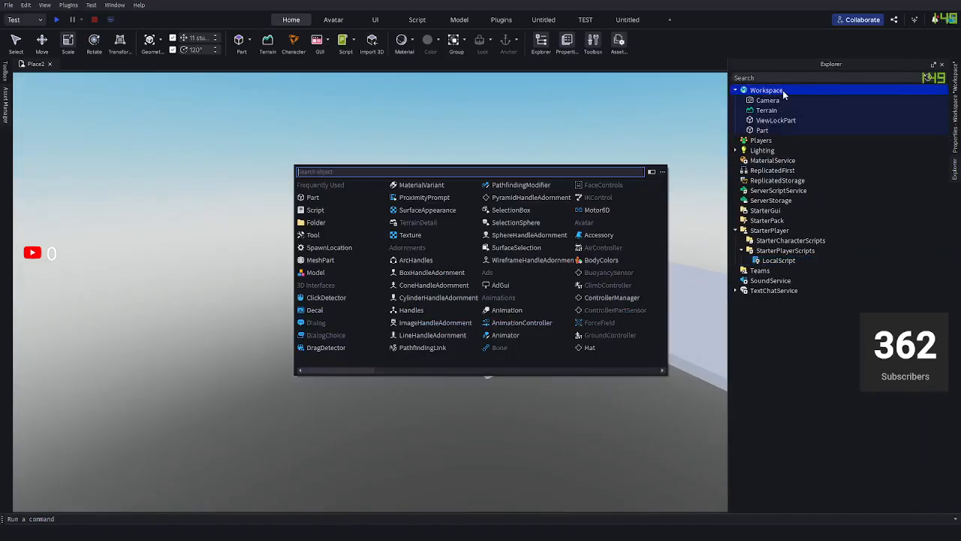
text(w)
key(BackSpace)
text(spawn)
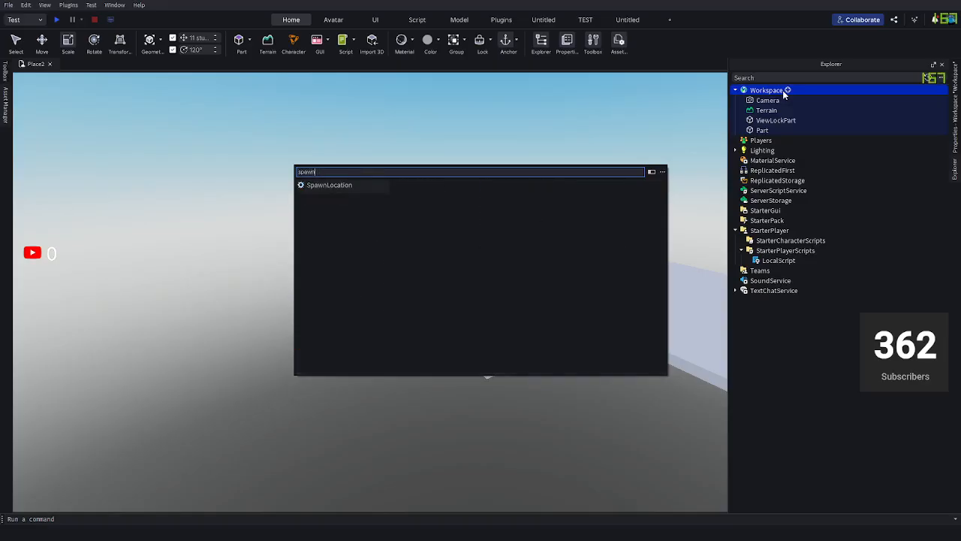
key(Return)
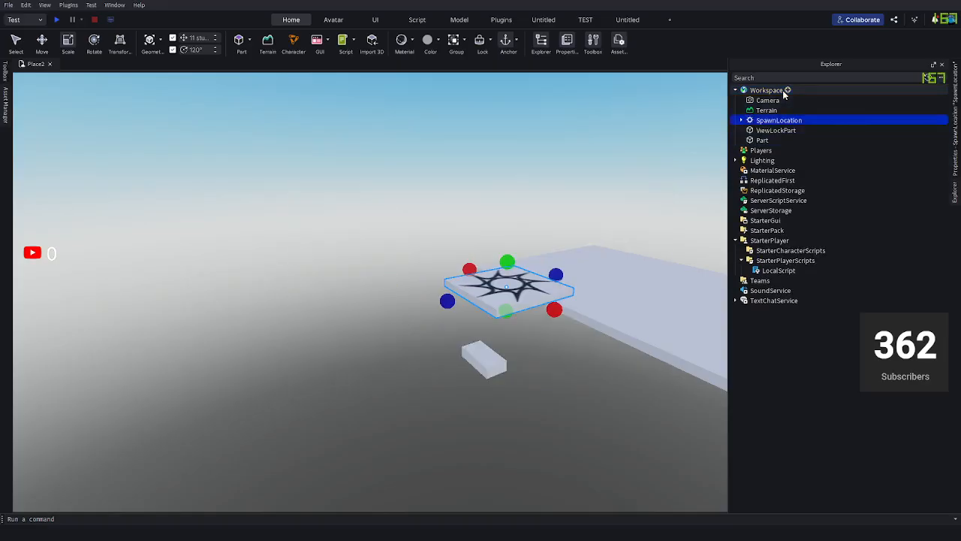
Move the SpawnLocation about -37.5 studs along the Z axis, away from the existing parts, and deselect it.
click(42, 41)
drag(420, 306, 158, 328)
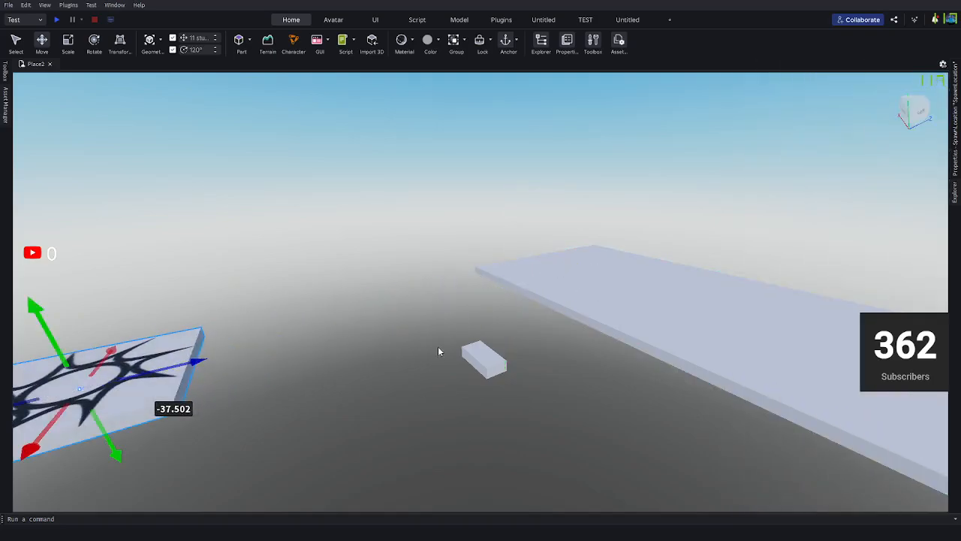
scroll(484, 346, up, 3)
key(a)
right_drag(497, 348, 416, 340)
key(s)
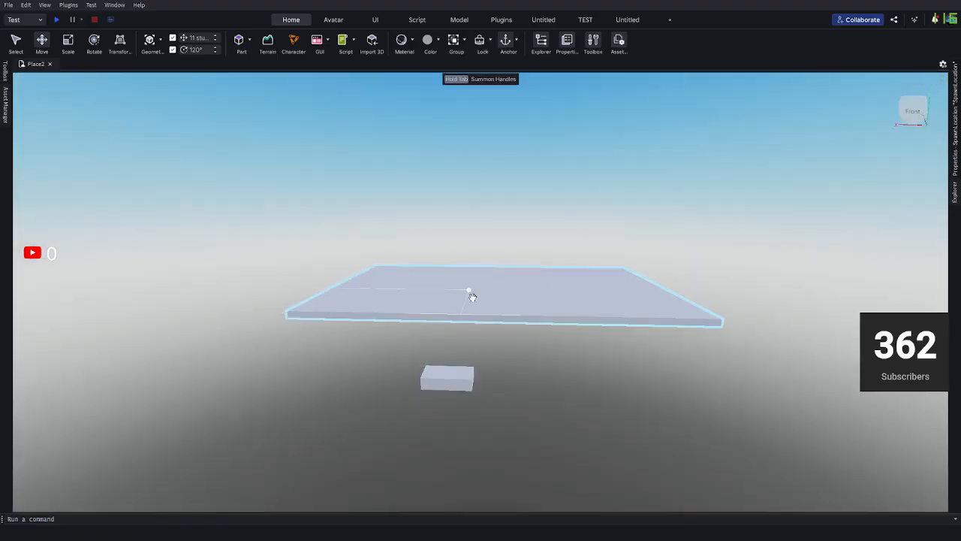
right_drag(470, 292, 461, 307)
key(s)
key(d)
drag(470, 282, 315, 212)
click(413, 214)
Insert a new Part into Workspace near the SpawnLocation.
key(w)
key(a)
right_drag(429, 259, 436, 265)
key(s)
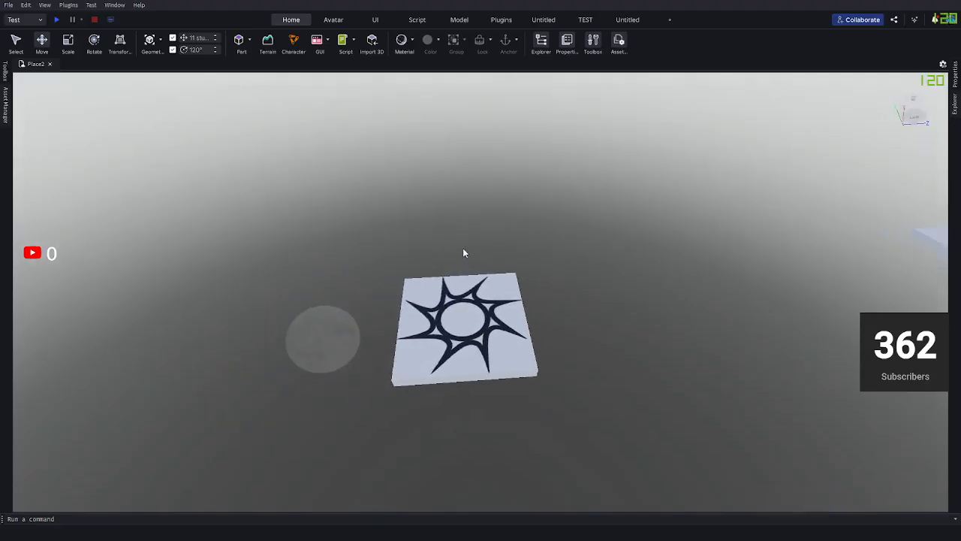
key(d)
right_drag(358, 166, 340, 153)
key(w)
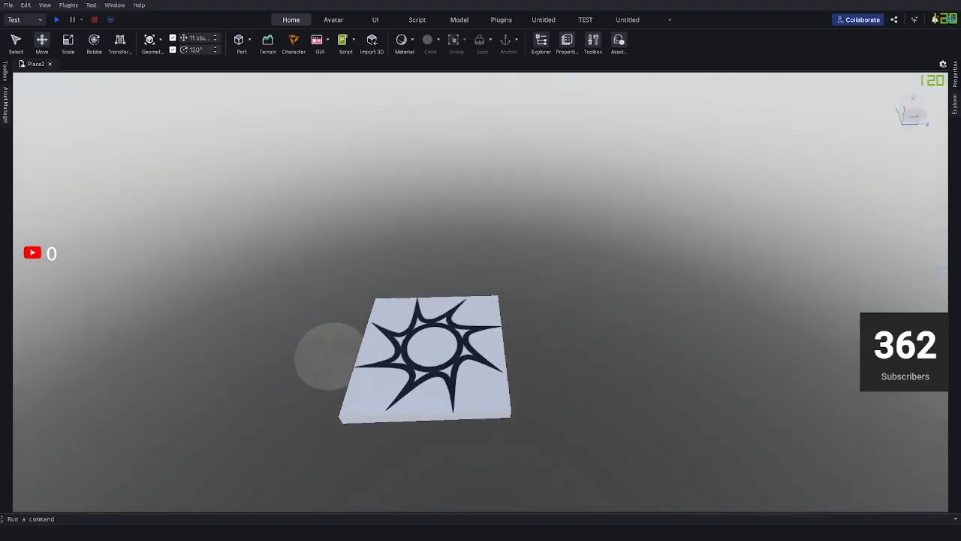
click(955, 107)
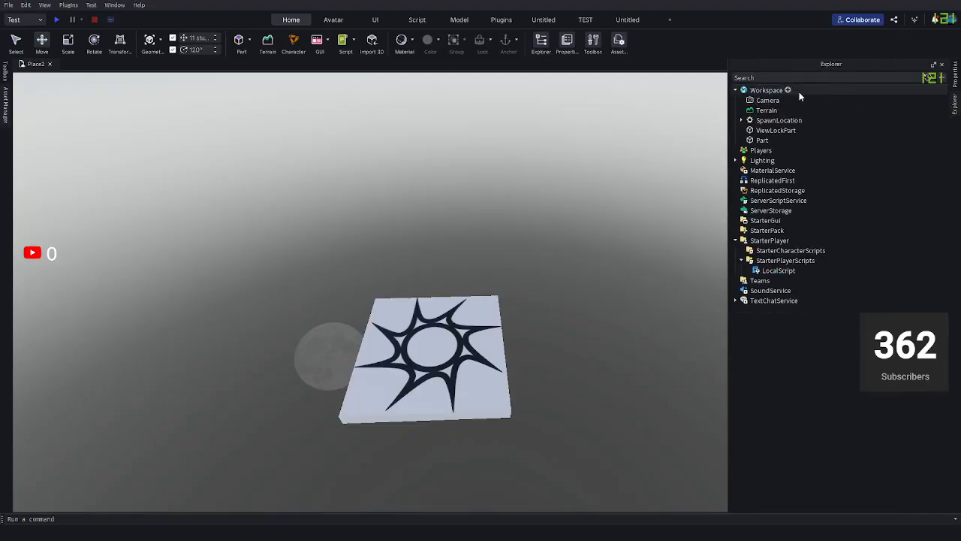
click(788, 89)
text(part)
key(Return)
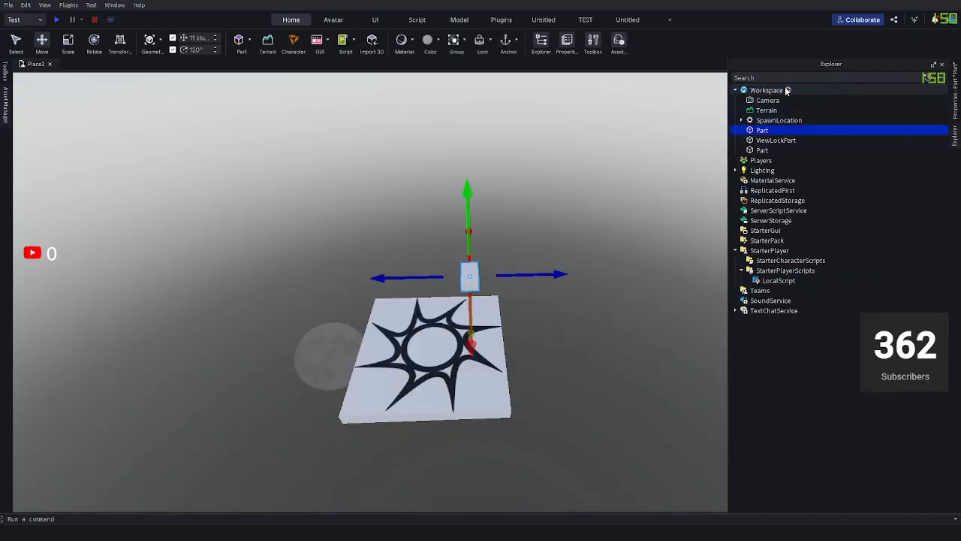
Move the new part along its red axis toward the edge of the SpawnLocation.
key(a)
right_drag(477, 277, 477, 277)
key(w)
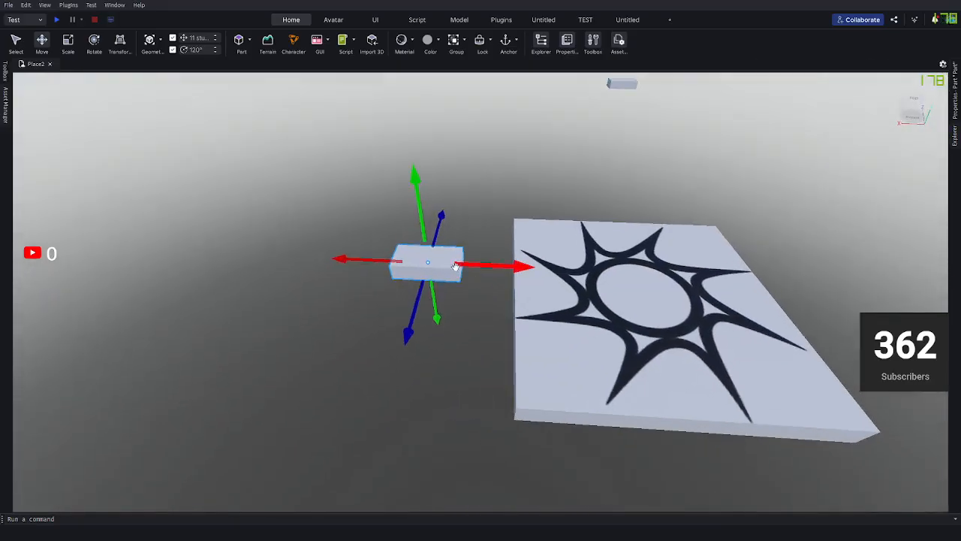
drag(449, 264, 530, 245)
Scale the new part along its blue axis so it spans the full edge of the SpawnLocation.
key(d)
right_drag(531, 245, 488, 231)
key(e)
click(67, 43)
drag(489, 212, 544, 207)
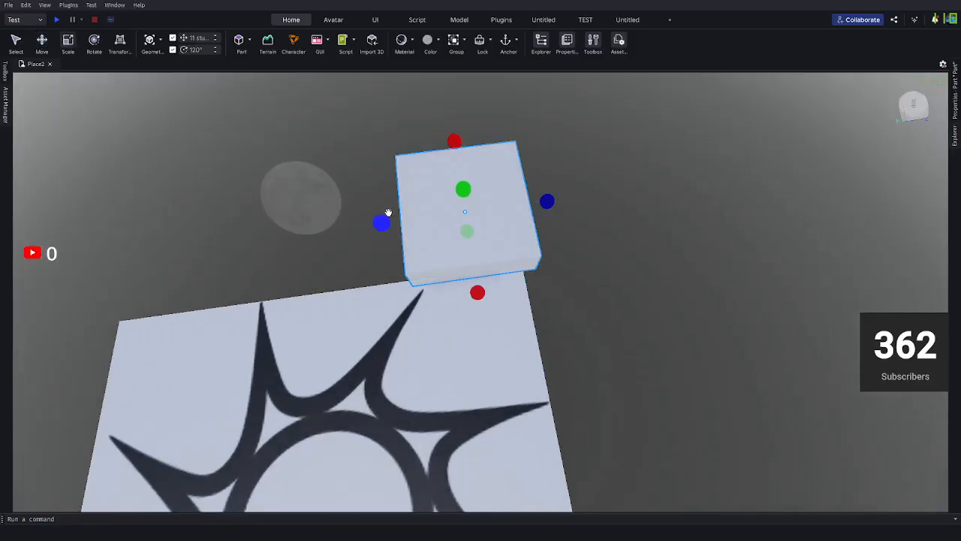
key(a)
drag(383, 217, 347, 239)
scroll(472, 275, down, 5)
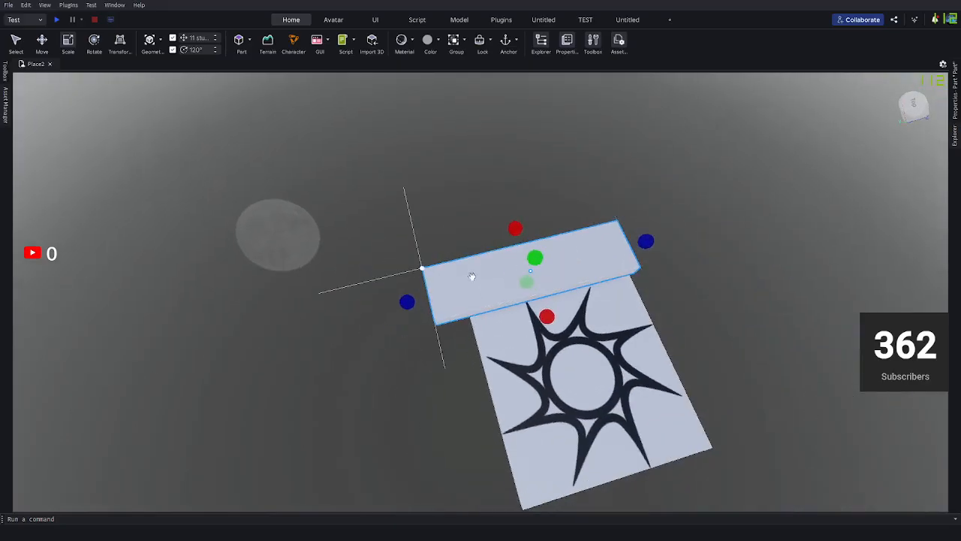
drag(399, 293, 459, 291)
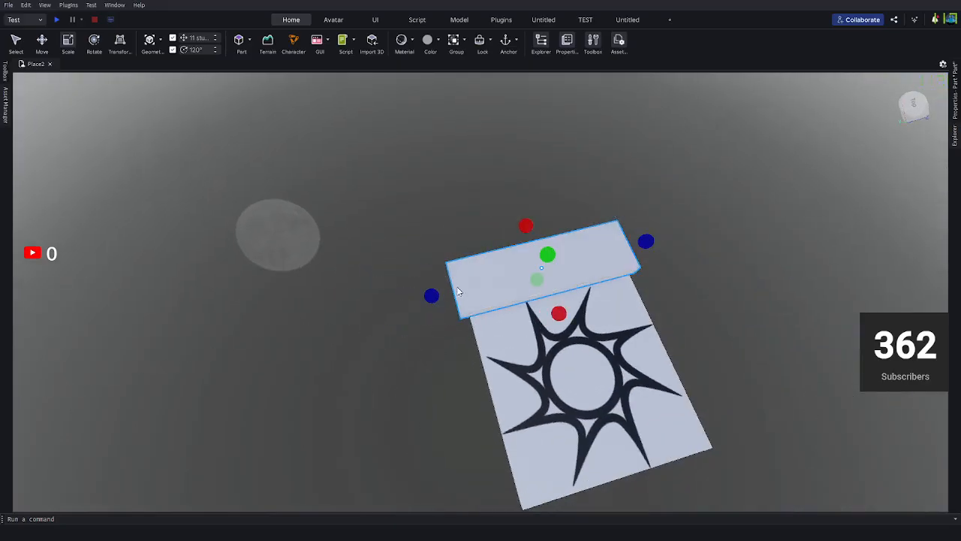
Scale the part upward along its green axis into a very tall wall beside the SpawnLocation.
right_drag(459, 291, 564, 307)
drag(573, 272, 582, 272)
key(a)
right_drag(582, 272, 461, 275)
scroll(461, 275, down, 3)
drag(463, 276, 463, 270)
right_drag(464, 272, 463, 270)
drag(463, 271, 464, 271)
right_drag(464, 270, 463, 271)
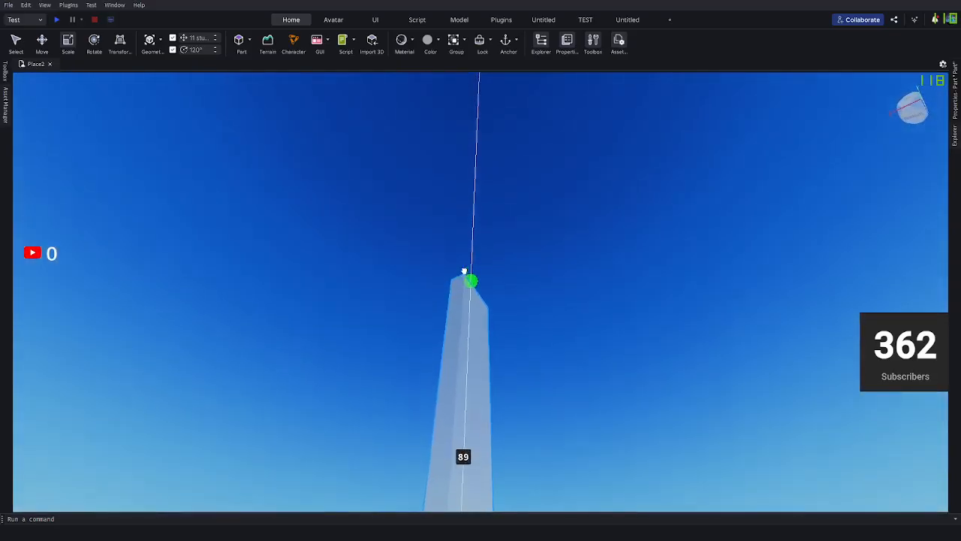
drag(464, 271, 466, 273)
right_drag(464, 271, 466, 272)
drag(465, 273, 464, 271)
right_drag(465, 273, 464, 272)
drag(464, 272, 464, 272)
right_drag(556, 263, 560, 266)
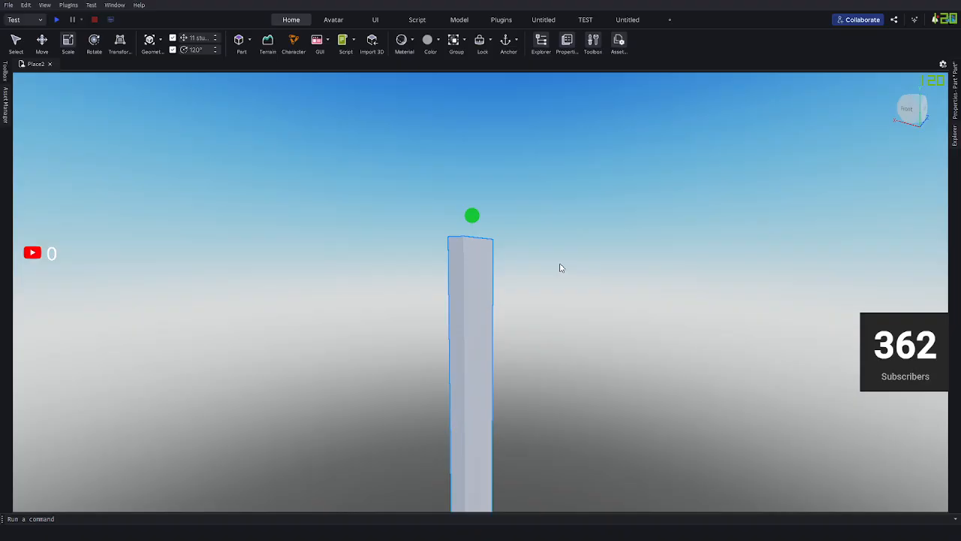
Inspect the tall wall from several angles, including its top and its base at the SpawnLocation.
scroll(560, 267, down, 1)
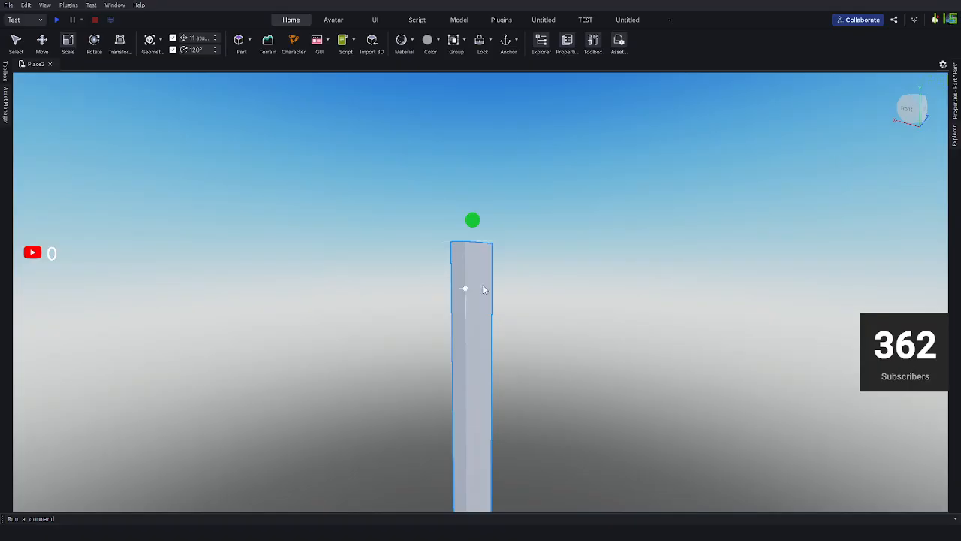
click(526, 268)
right_drag(526, 268, 526, 275)
scroll(521, 293, down, 2)
right_drag(515, 315, 502, 235)
key(d)
key(q)
scroll(489, 251, down, 2)
scroll(510, 211, down, 1)
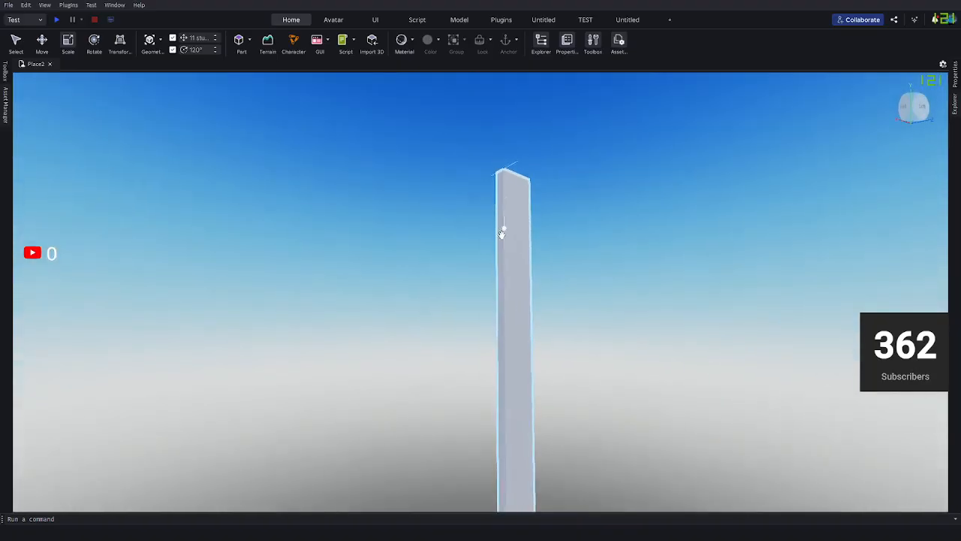
key(e)
right_drag(605, 210, 492, 261)
key(e)
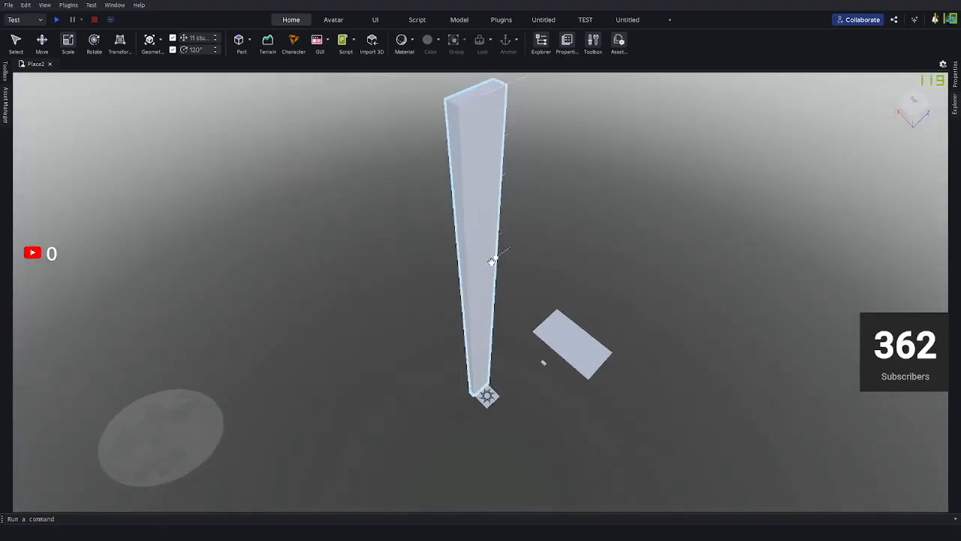
right_drag(491, 330, 478, 257)
key(q)
right_drag(552, 412, 464, 268)
key(e)
click(460, 240)
key(w)
click(494, 217)
key(e)
key(a)
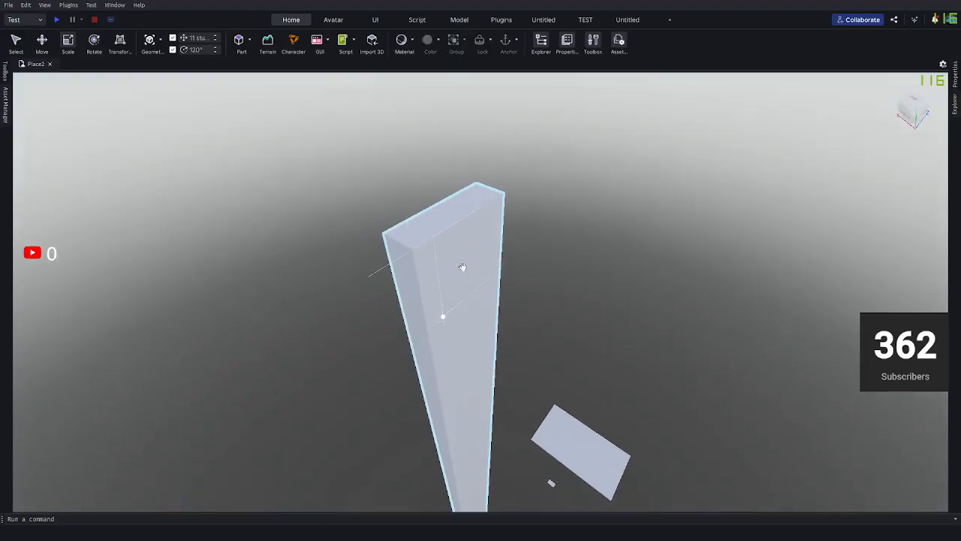
Reselect the tall wall and readjust its height along the green axis.
click(468, 213)
right_drag(515, 236, 497, 224)
drag(461, 191, 486, 538)
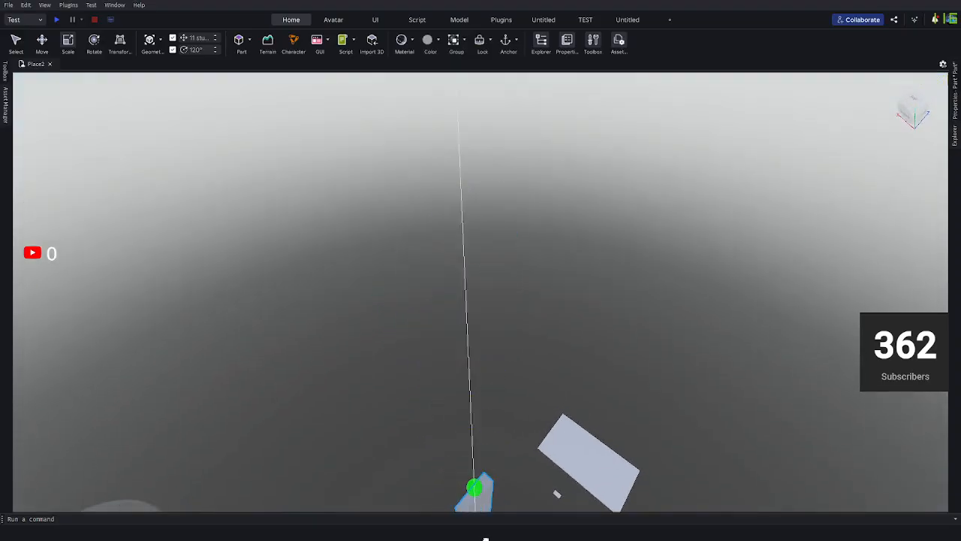
drag(486, 457, 498, 323)
right_drag(498, 324, 501, 319)
key(q)
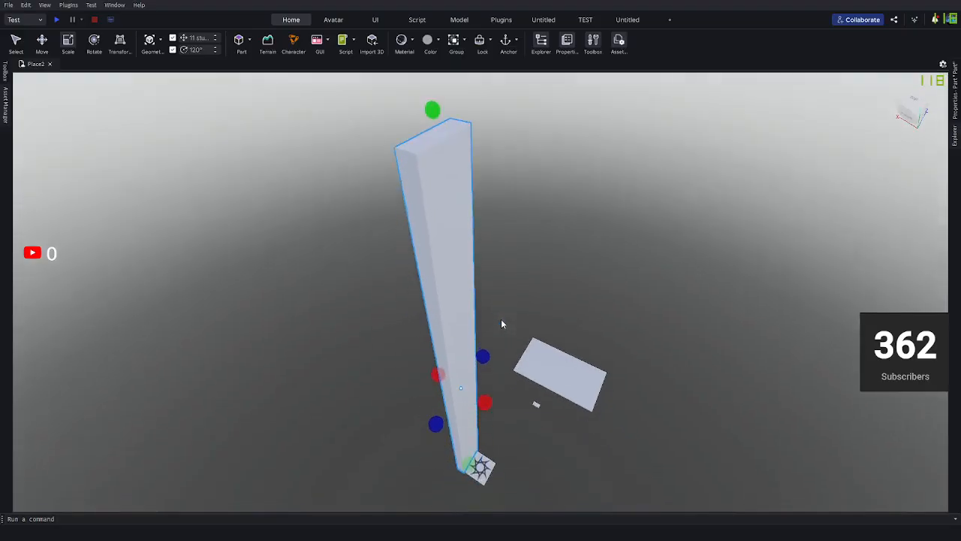
Duplicate the tall wall and move the copy 11 studs along the red axis across the SpawnLocation.
key(e)
right_drag(480, 352, 420, 331)
key(d)
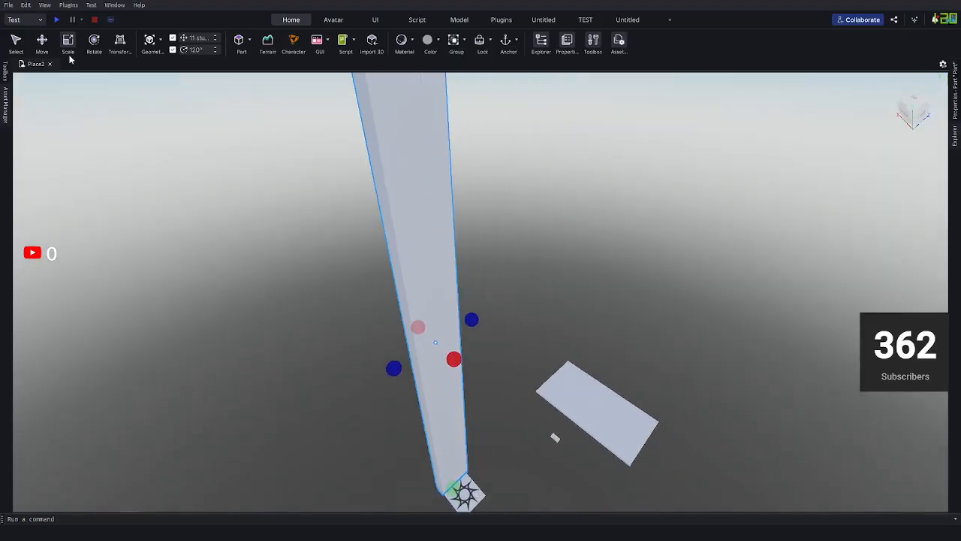
click(42, 43)
right_drag(355, 276, 470, 298)
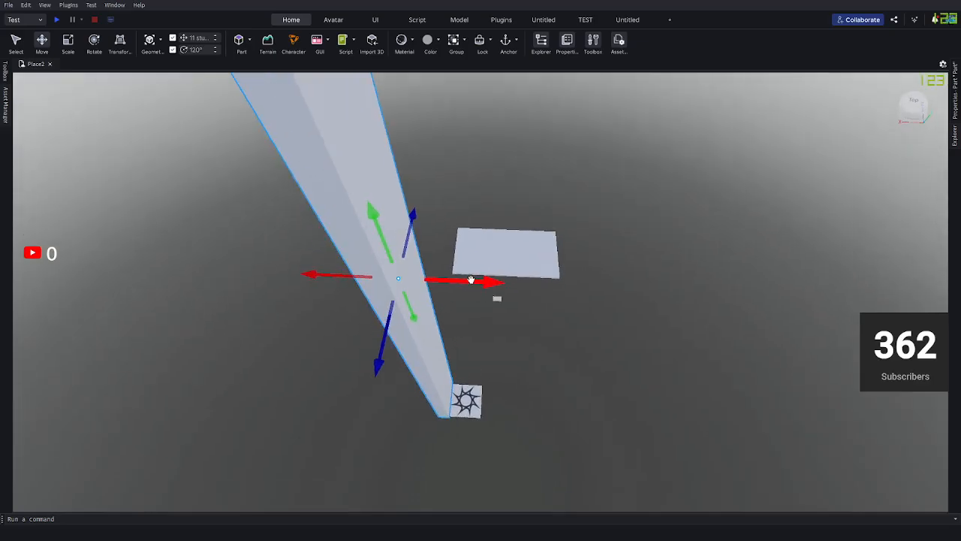
drag(472, 278, 559, 289)
key(a)
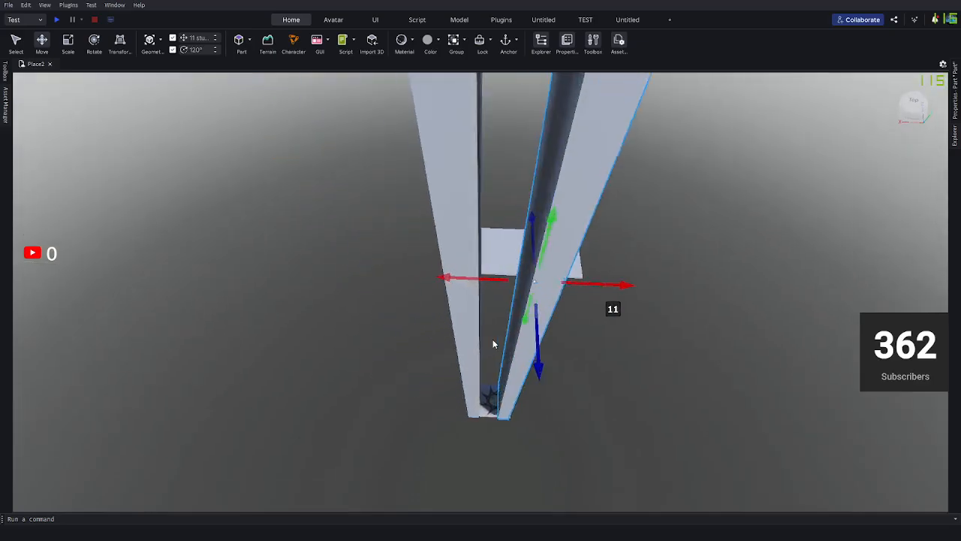
Shift the duplicated wall -4.08 studs along the red axis to line up with the SpawnLocation's opposite edge.
right_drag(493, 343, 498, 337)
drag(472, 204, 530, 257)
key(w)
key(s)
key(e)
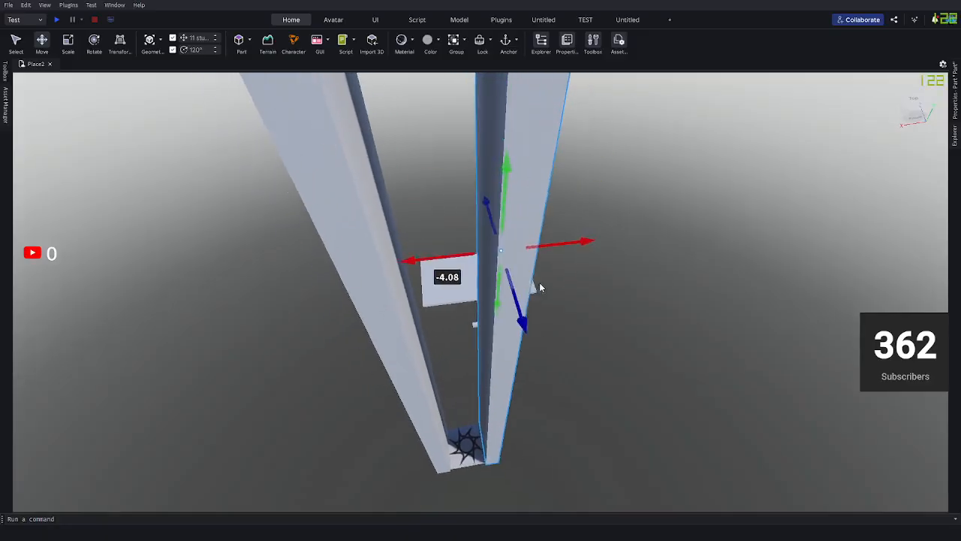
right_drag(539, 282, 536, 272)
key(s)
key(a)
key(e)
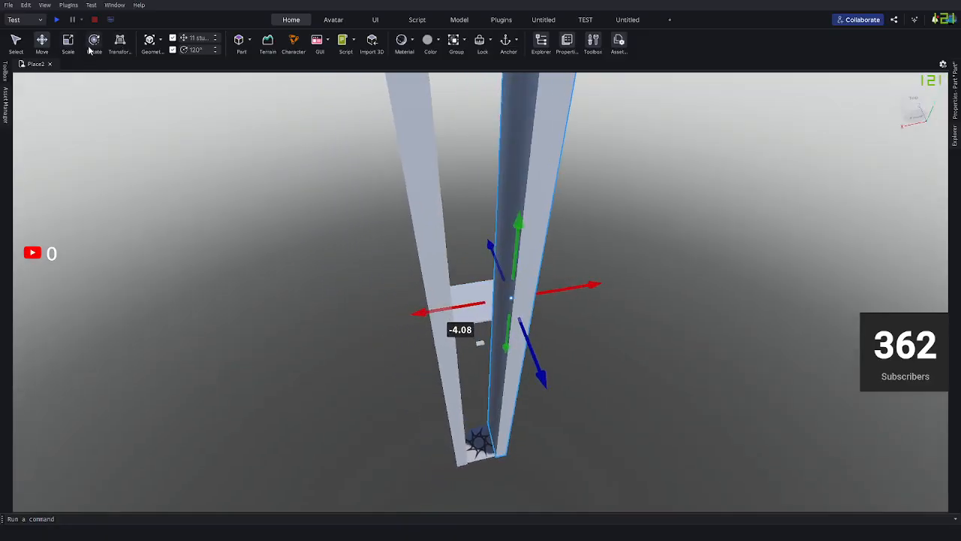
Duplicate the second wall and rotate the copy about its vertical green axis so it stands crosswise to the others.
click(94, 43)
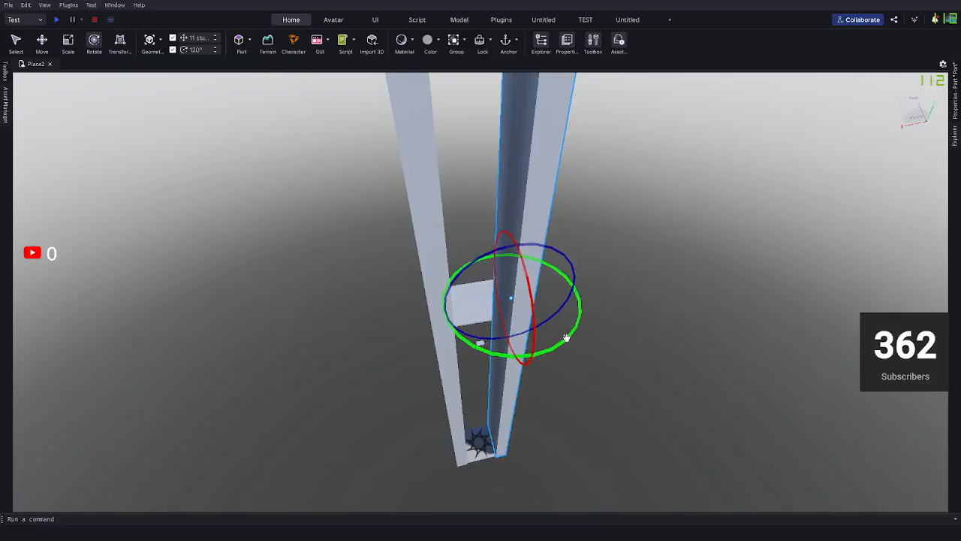
mouse_move(476, 344)
mouse_down()
mouse_move(460, 338)
mouse_move(491, 342)
mouse_up()
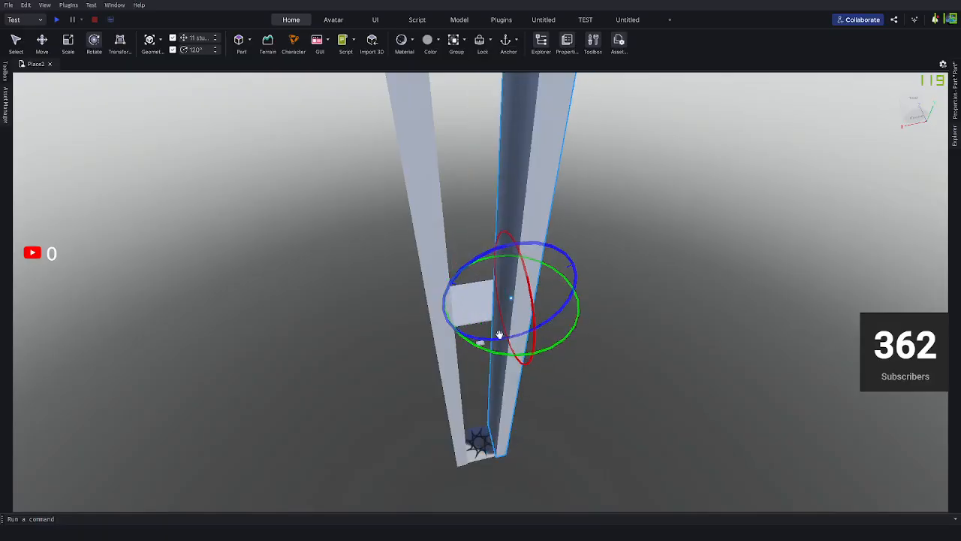
click(595, 278)
scroll(511, 218, up, 2)
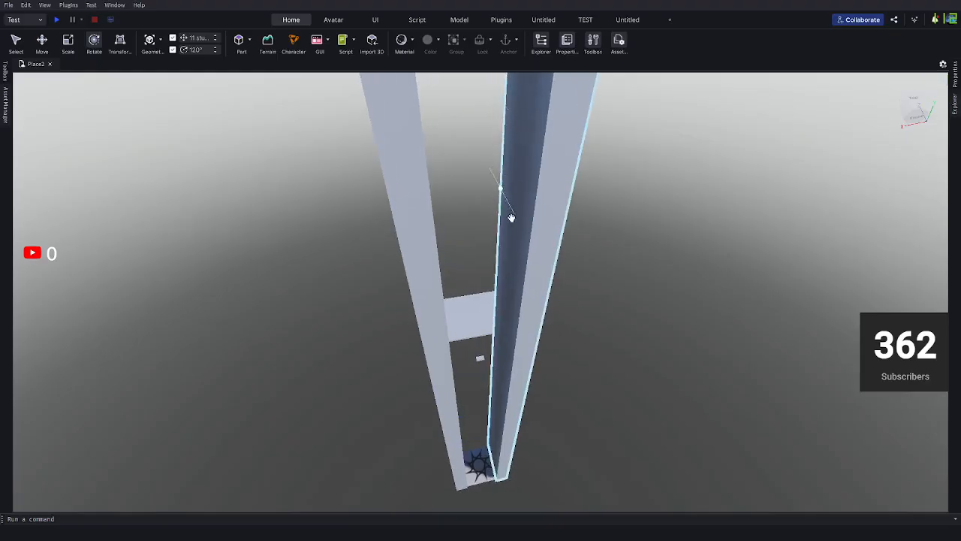
click(513, 223)
scroll(525, 247, down, 2)
right_drag(606, 278, 606, 266)
click(606, 278)
scroll(525, 260, up, 2)
right_drag(526, 261, 532, 266)
click(532, 265)
click(613, 278)
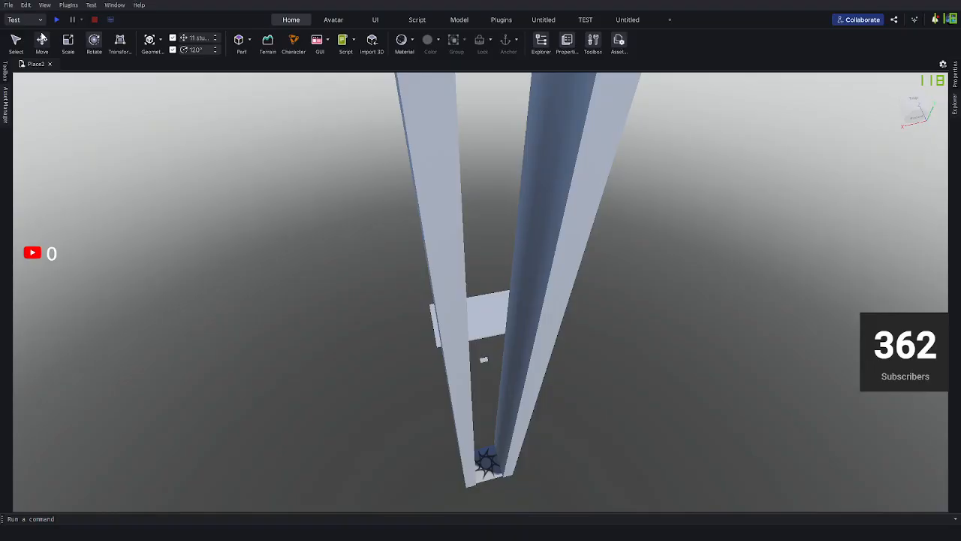
click(42, 39)
click(559, 277)
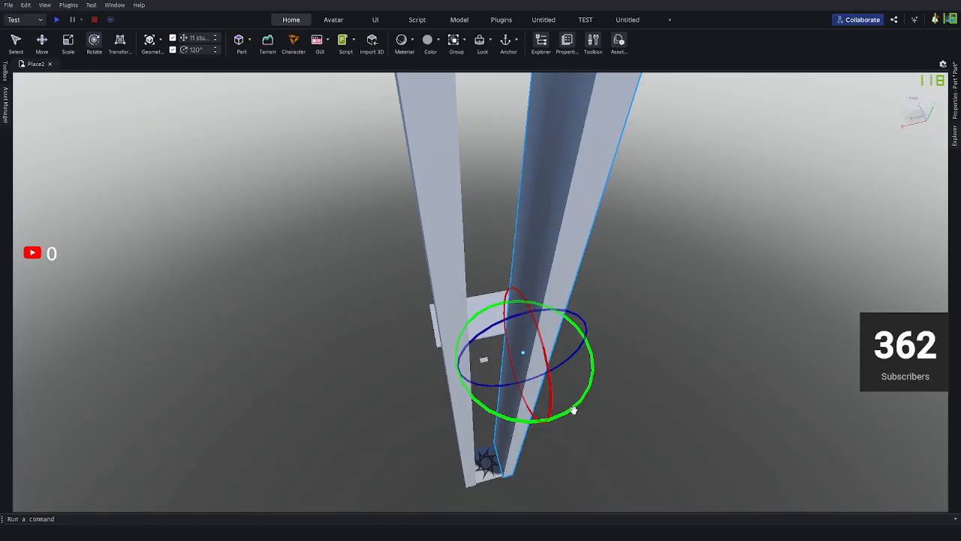
drag(573, 408, 465, 390)
right_drag(594, 406, 584, 397)
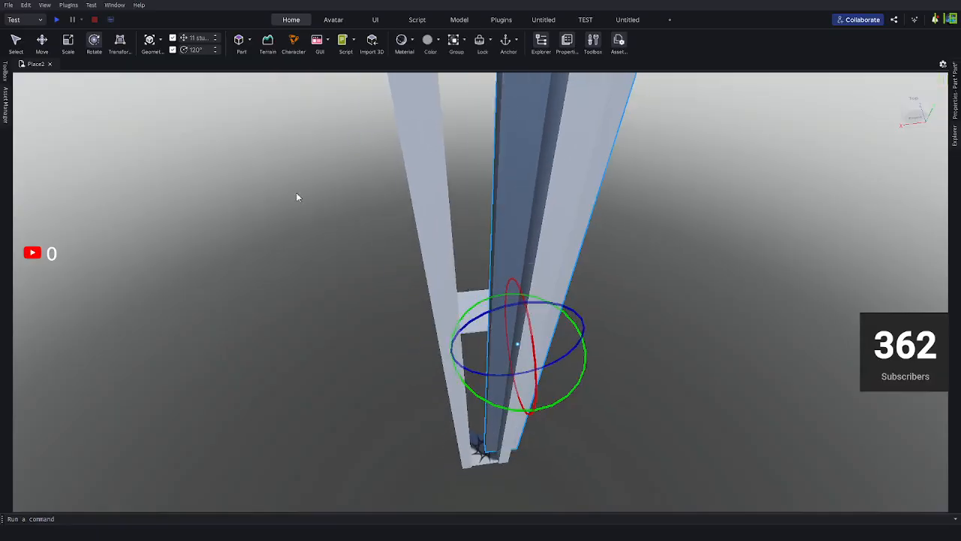
Move the rotated wall toward the gap between the two parallel walls.
click(39, 43)
drag(465, 351, 433, 345)
drag(499, 448, 492, 446)
right_drag(492, 446, 493, 443)
key(q)
key(e)
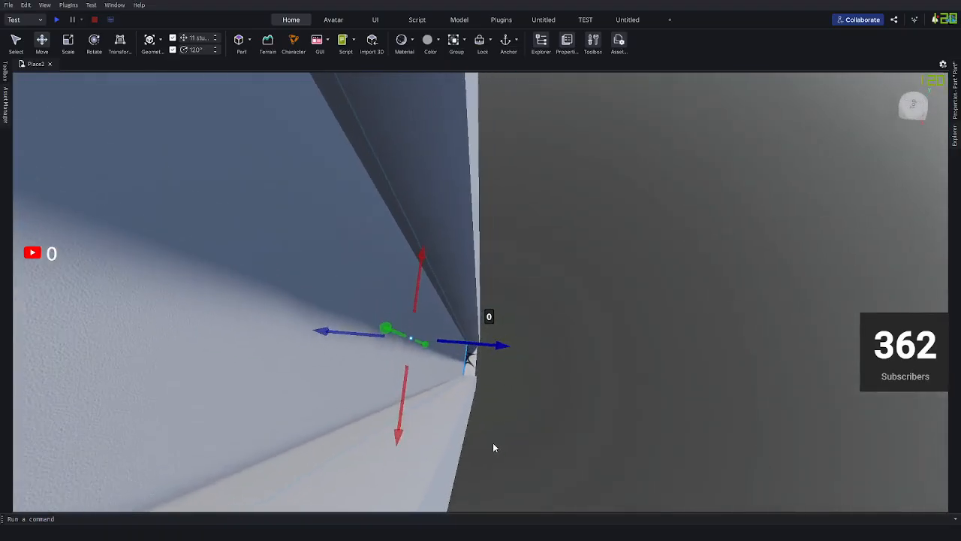
key(ctrl+3)
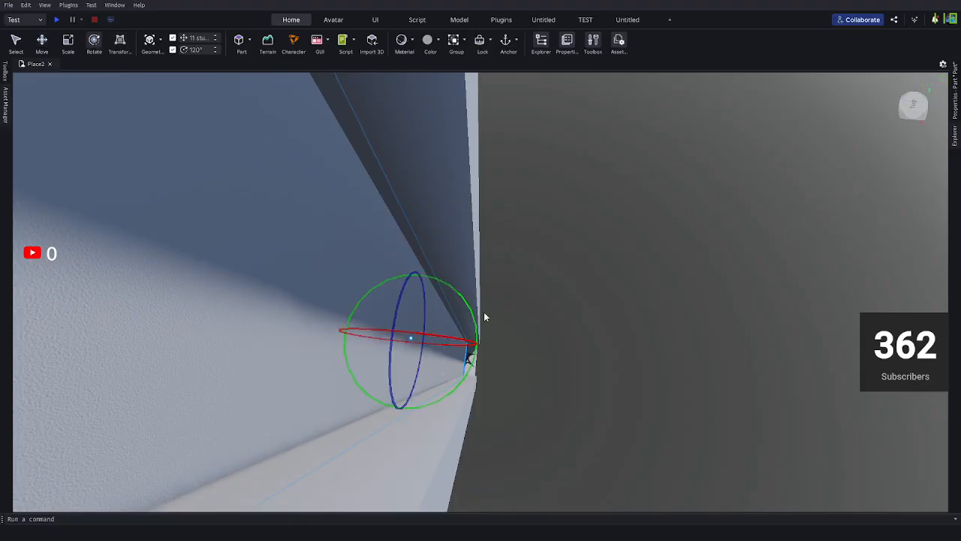
drag(479, 309, 478, 308)
key(ctrl+2)
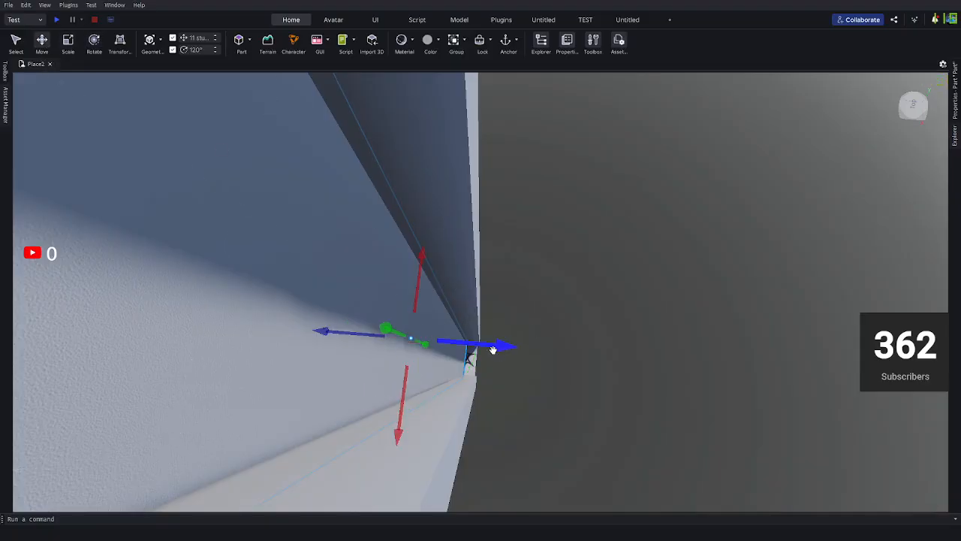
Move the rotated wall 4.825 studs along its blue axis and back 2.703 studs to align it with the SpawnLocation's edge.
drag(493, 350, 548, 343)
right_drag(548, 343, 493, 385)
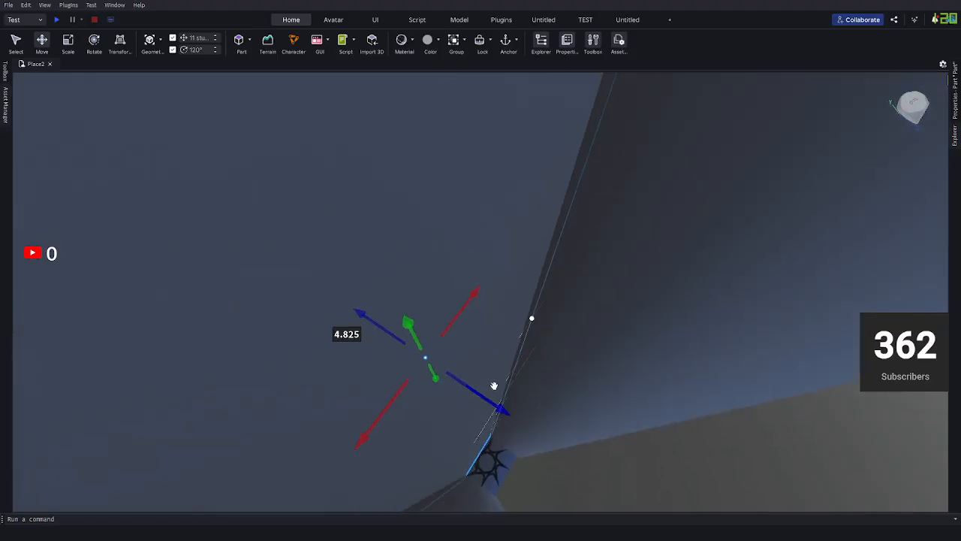
drag(494, 400, 438, 360)
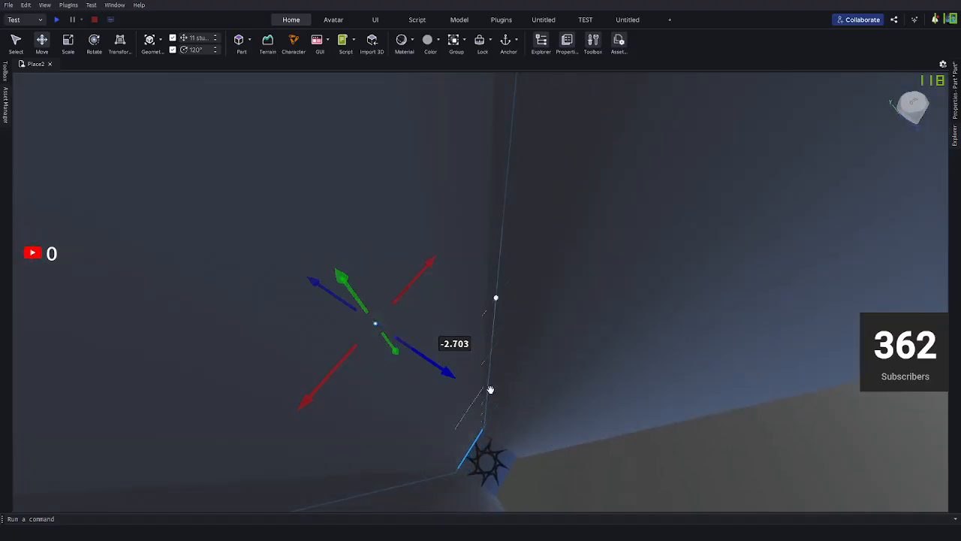
right_drag(548, 420, 554, 426)
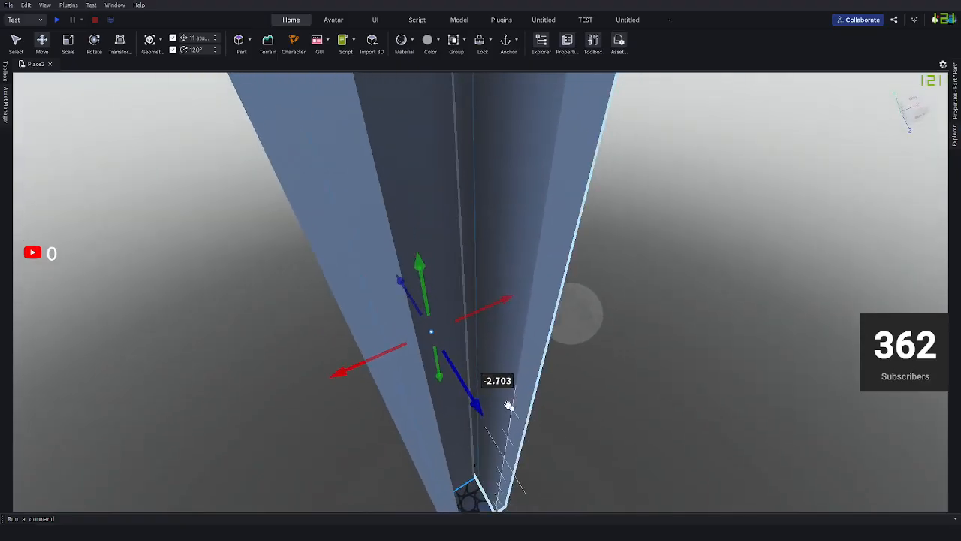
Duplicate the rotated wall and move the copy about 11.03 studs along its blue axis to close the shaft's open side.
drag(477, 399, 517, 416)
right_drag(517, 415, 519, 433)
scroll(519, 418, down, 4)
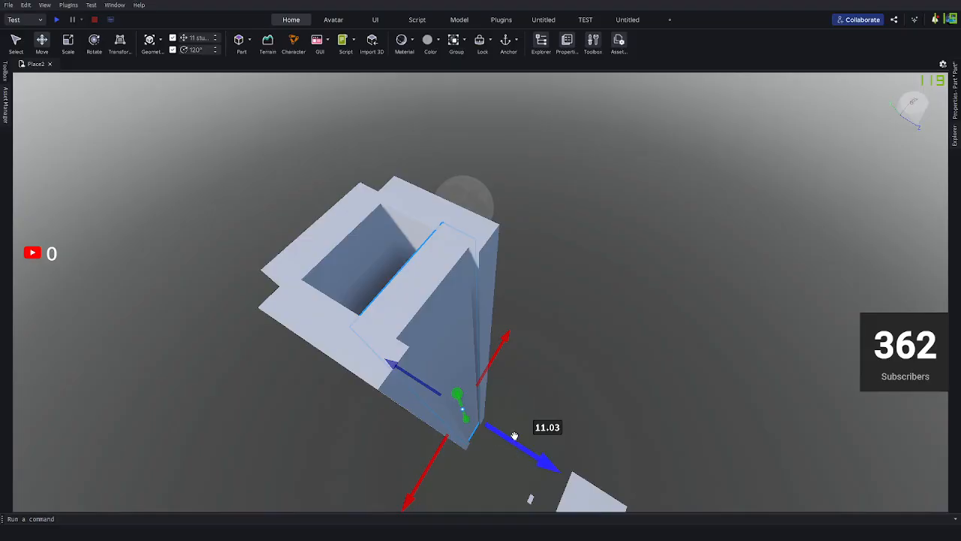
drag(515, 435, 533, 448)
Duplicate one of the crosswise walls and scale the copy's height down from below into a slab at the shaft's top.
click(576, 416)
key(a)
key(e)
right_drag(576, 415, 559, 406)
key(q)
key(s)
click(508, 345)
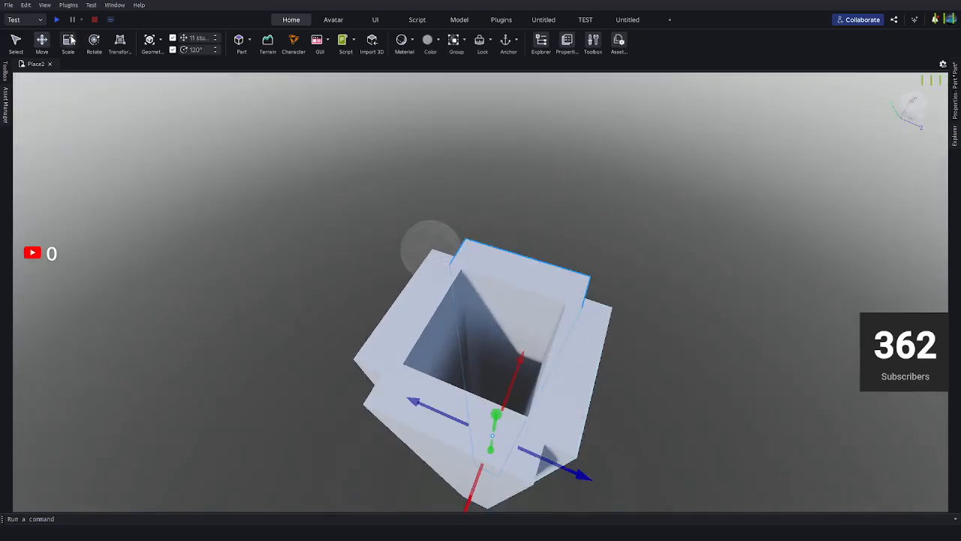
click(69, 40)
right_drag(501, 469, 485, 475)
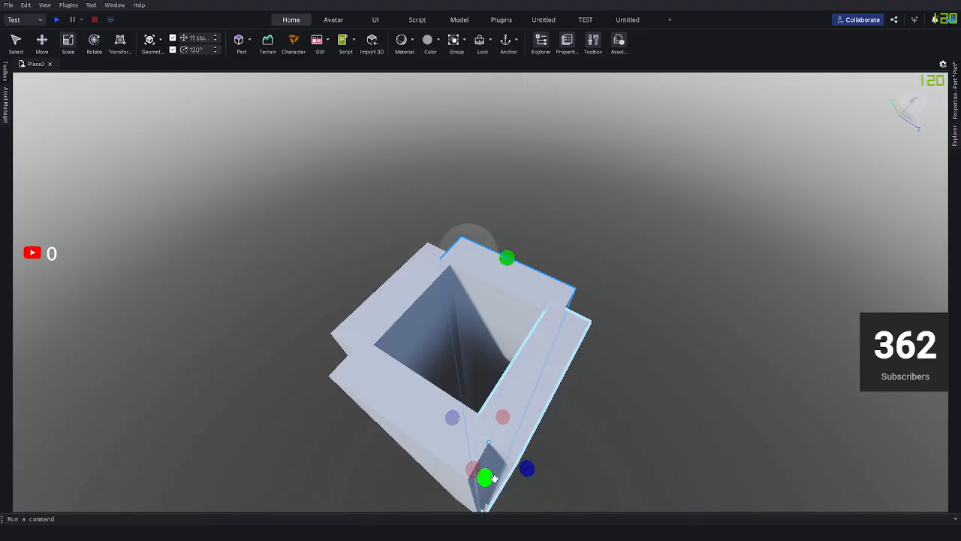
drag(485, 475, 367, 390)
Scale the top slab along its red axis so it covers the remaining opening toward the adjacent wall.
click(260, 262)
right_drag(260, 262, 637, 307)
scroll(633, 299, up, 3)
click(530, 229)
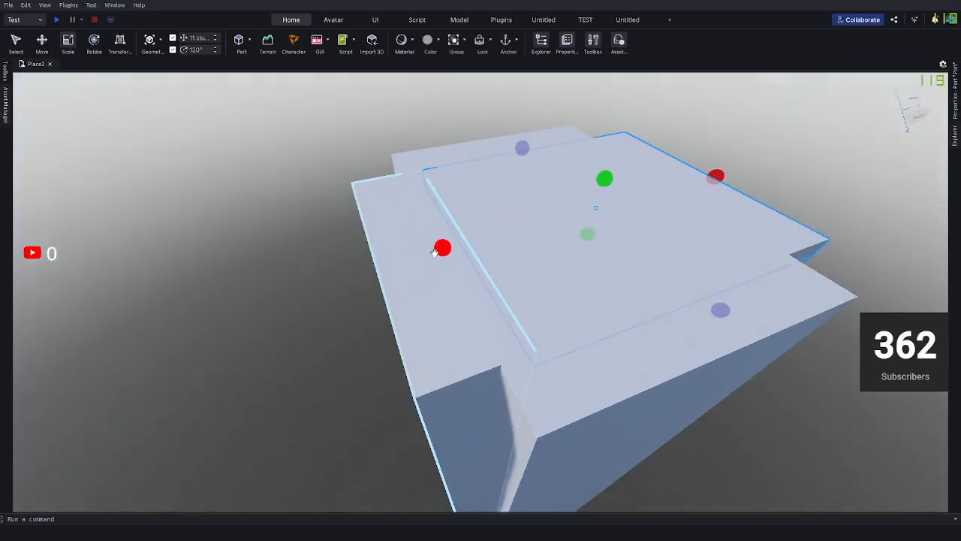
drag(443, 247, 408, 256)
click(290, 177)
Select the four shaft walls and the roof slab together and group the five parts as a model.
click(442, 153)
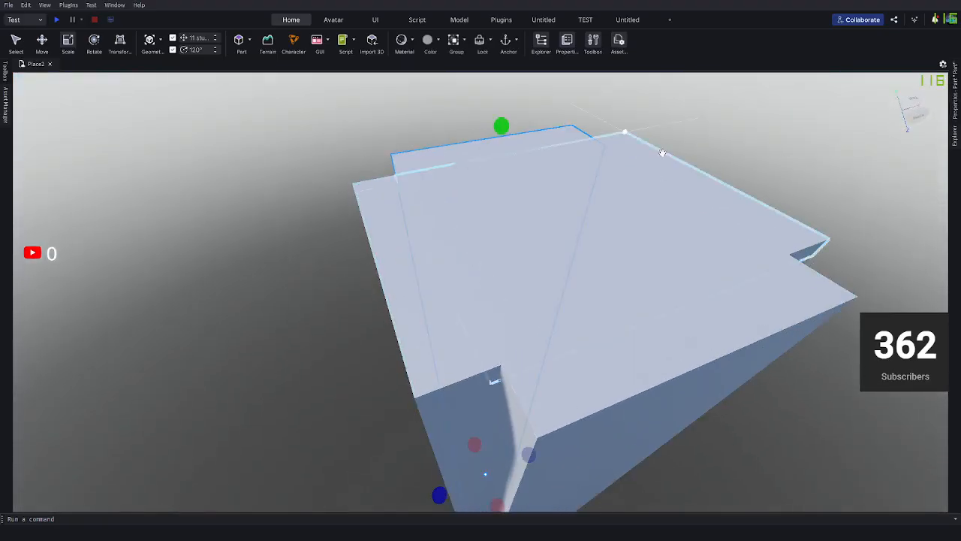
shift+click(719, 331)
shift+click(438, 287)
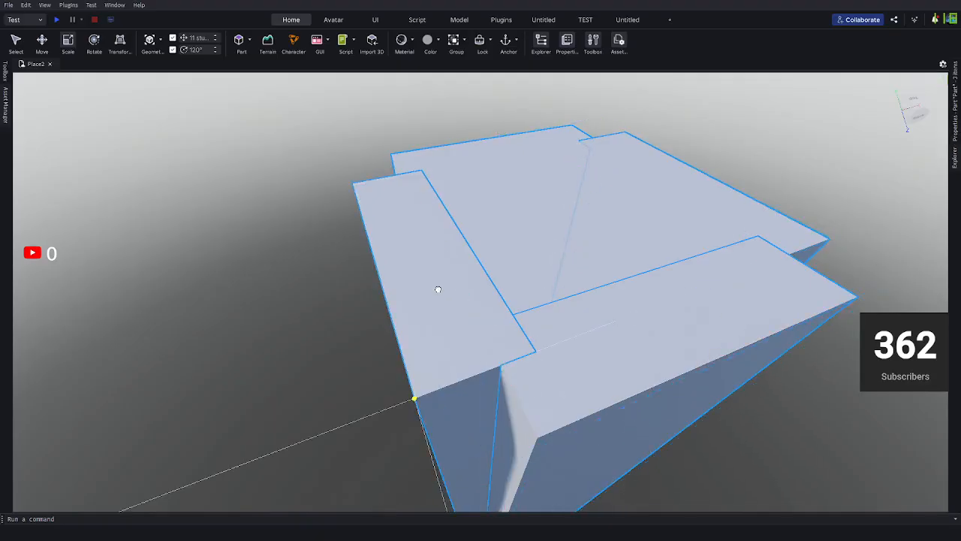
shift+click(570, 245)
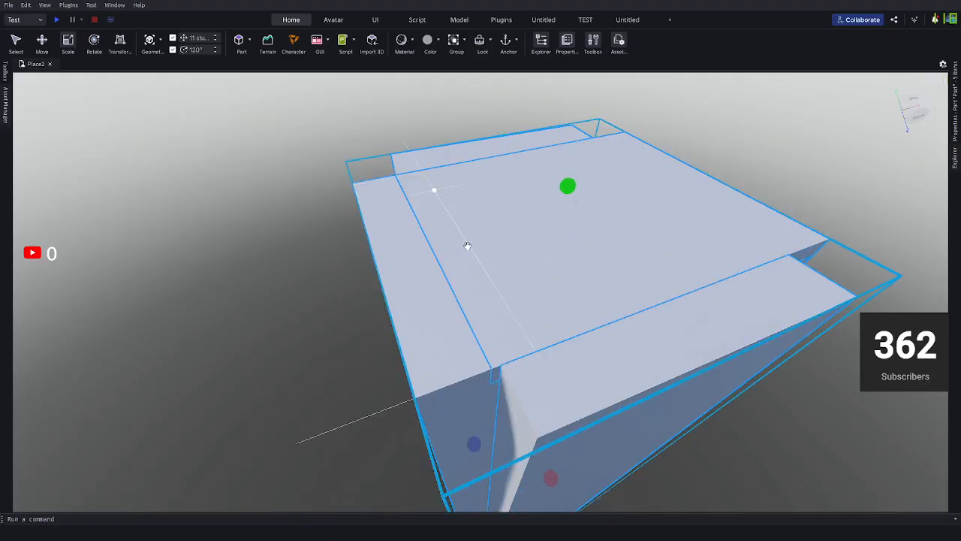
click(956, 156)
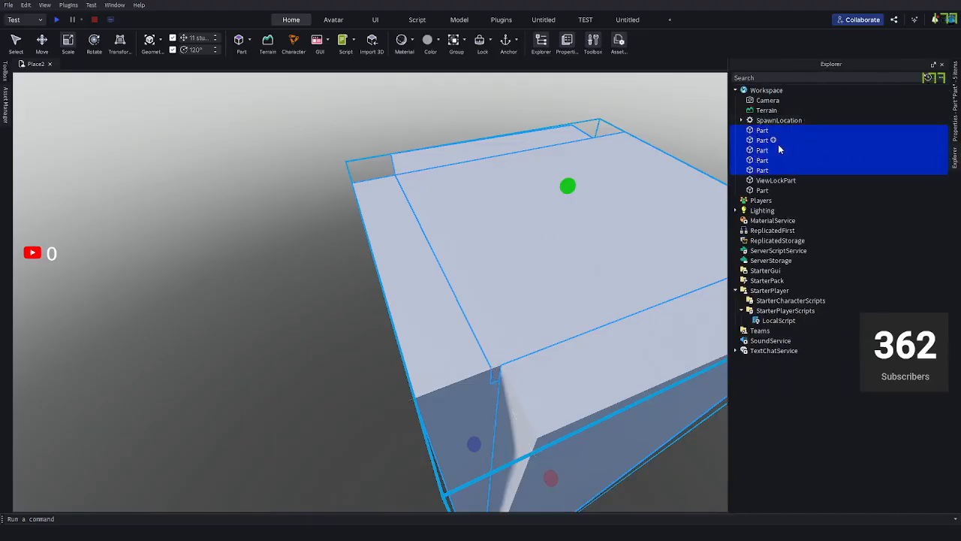
right_click(746, 149)
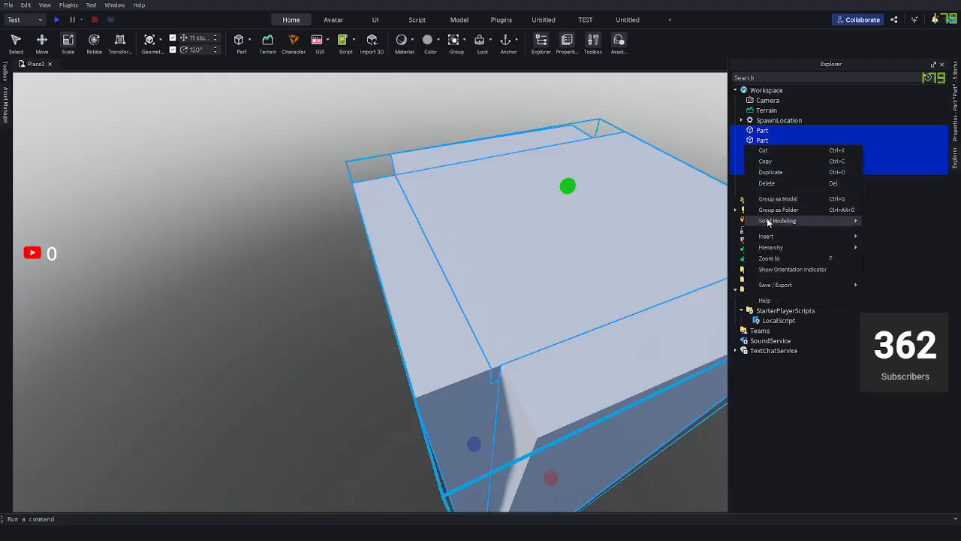
click(778, 198)
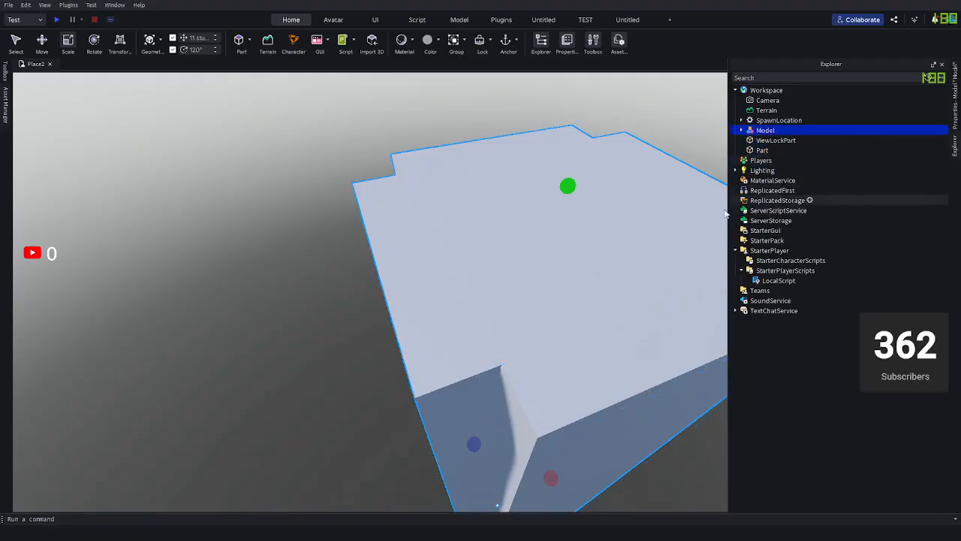
Inspect the grouped shaft from its roof down to its base and around its sides.
click(310, 184)
right_drag(310, 184, 504, 273)
scroll(507, 305, down, 1)
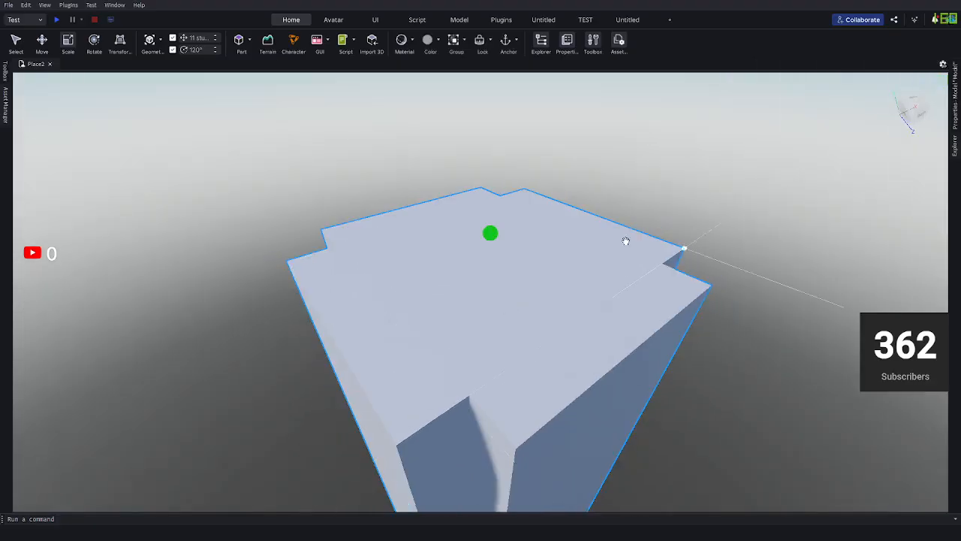
scroll(614, 275, down, 3)
key(q)
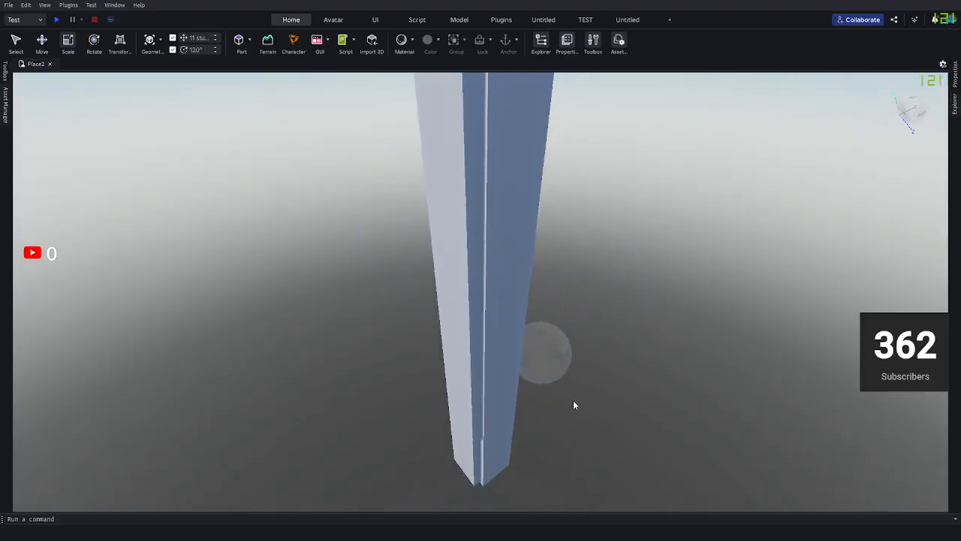
key(q)
scroll(466, 348, up, 3)
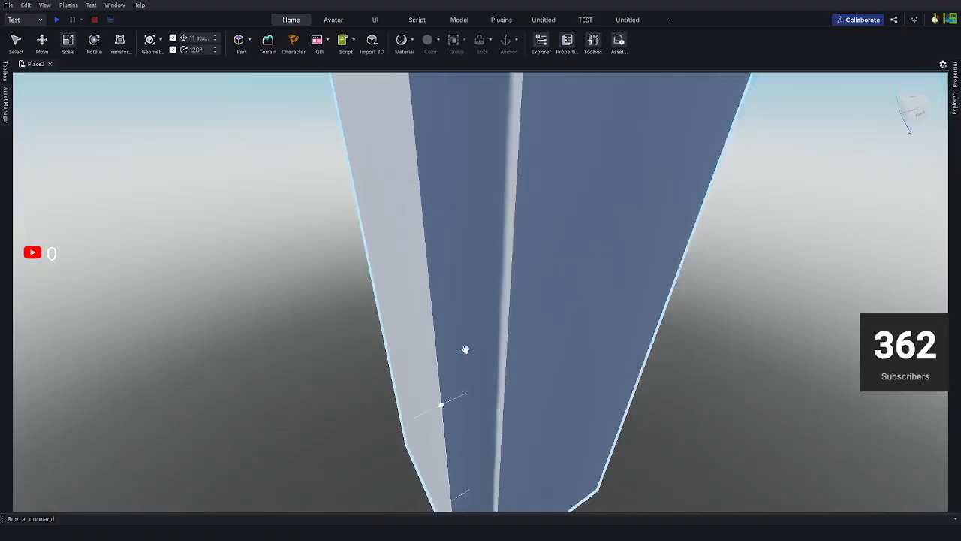
right_drag(466, 348, 463, 345)
scroll(464, 345, down, 5)
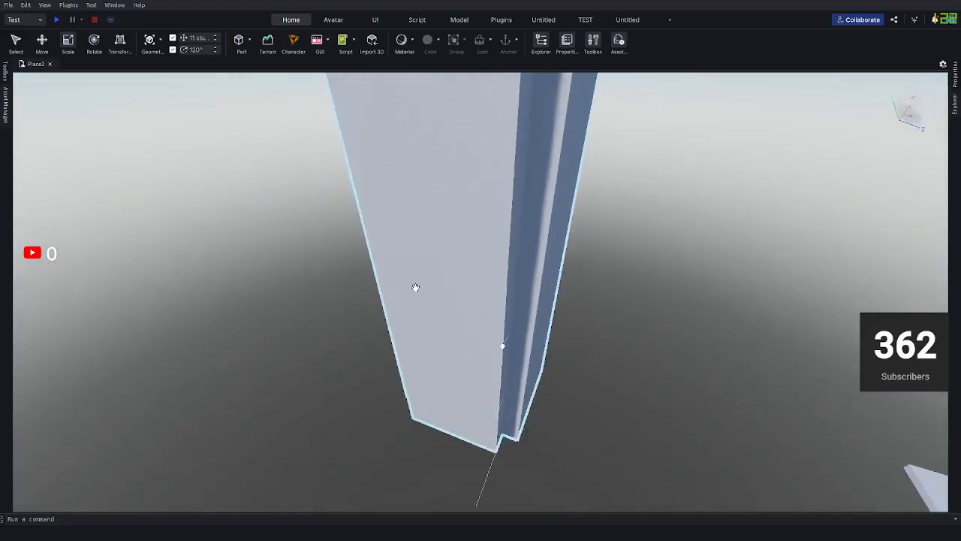
right_drag(512, 284, 511, 285)
key(s)
right_drag(608, 305, 607, 306)
click(485, 277)
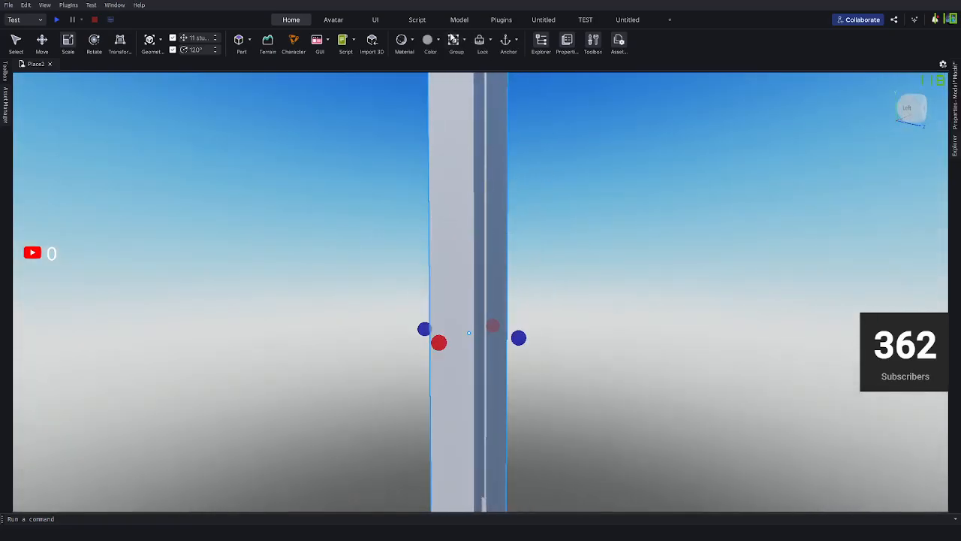
click(614, 153)
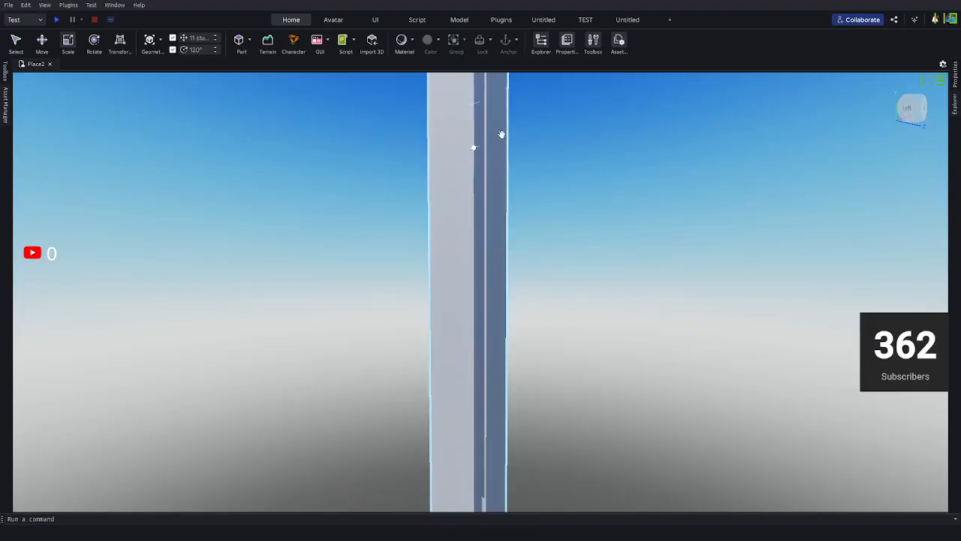
click(956, 111)
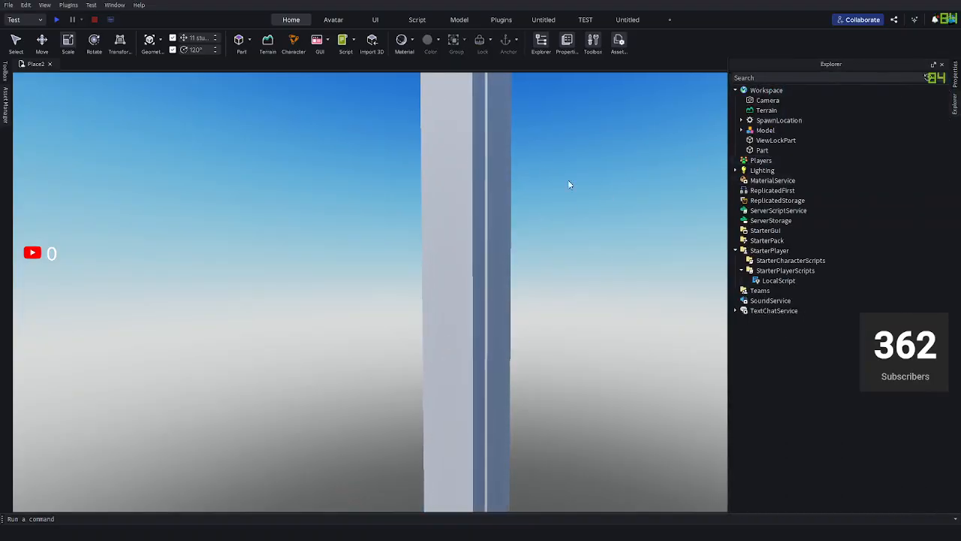
click(508, 161)
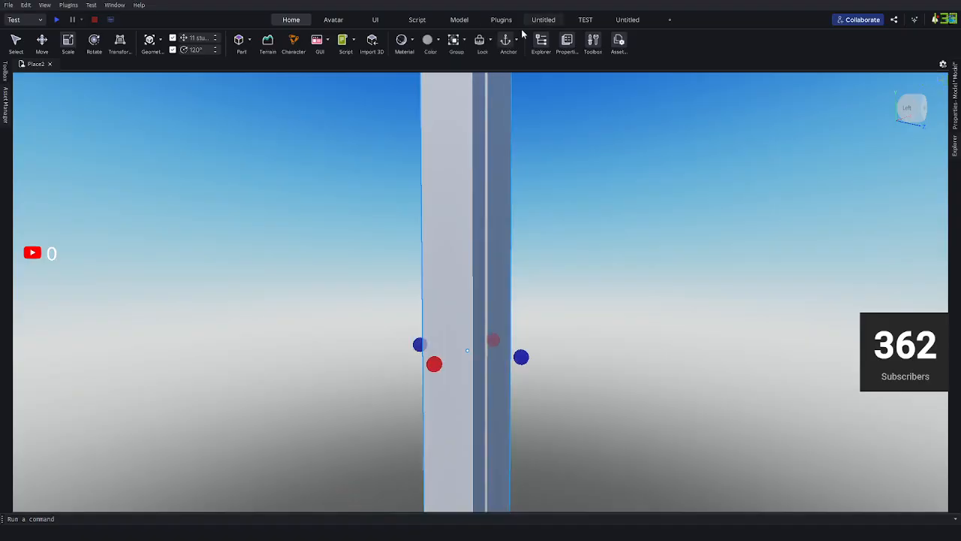
click(600, 239)
Examine the shaft's position relative to the ViewLockPart and the flat platform from nearby and from a distance.
right_drag(488, 105, 581, 307)
key(q)
key(w)
key(q)
key(w)
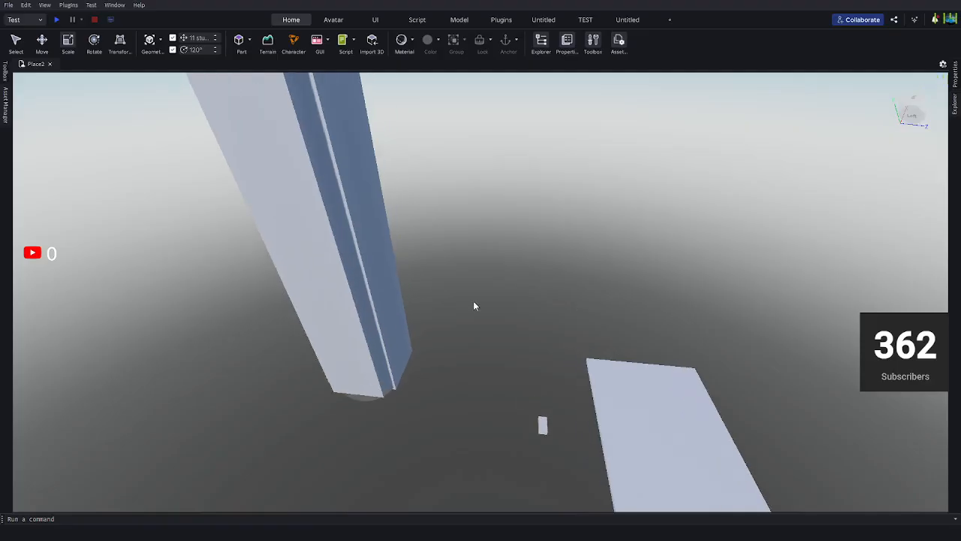
right_drag(473, 301, 433, 267)
drag(433, 268, 599, 437)
key(s)
right_drag(480, 225, 459, 192)
click(458, 191)
key(s)
drag(431, 112, 546, 302)
click(505, 237)
scroll(502, 238, up, 3)
scroll(462, 295, down, 3)
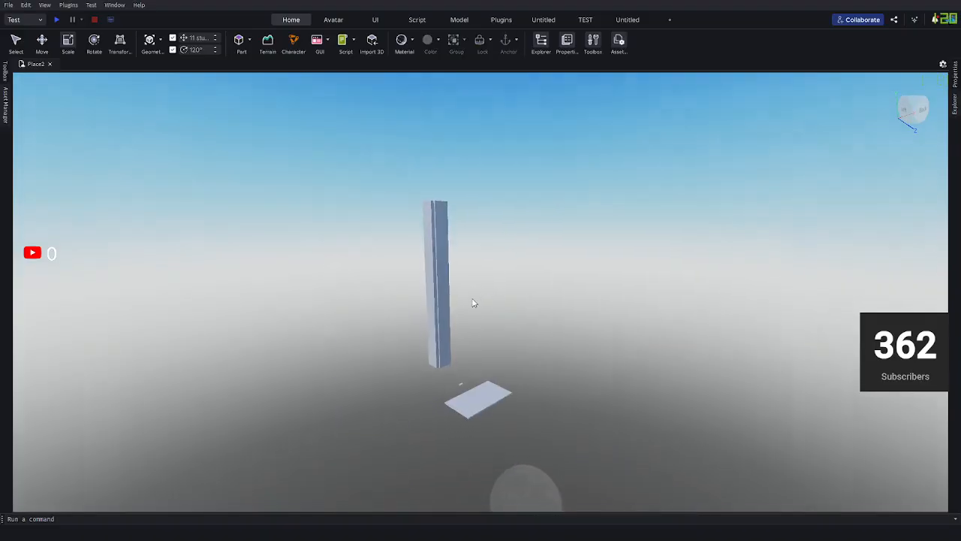
right_drag(472, 303, 470, 343)
key(e)
key(w)
Select the SpawnLocation together with the grouped shaft model and activate the Move tool on both.
click(955, 104)
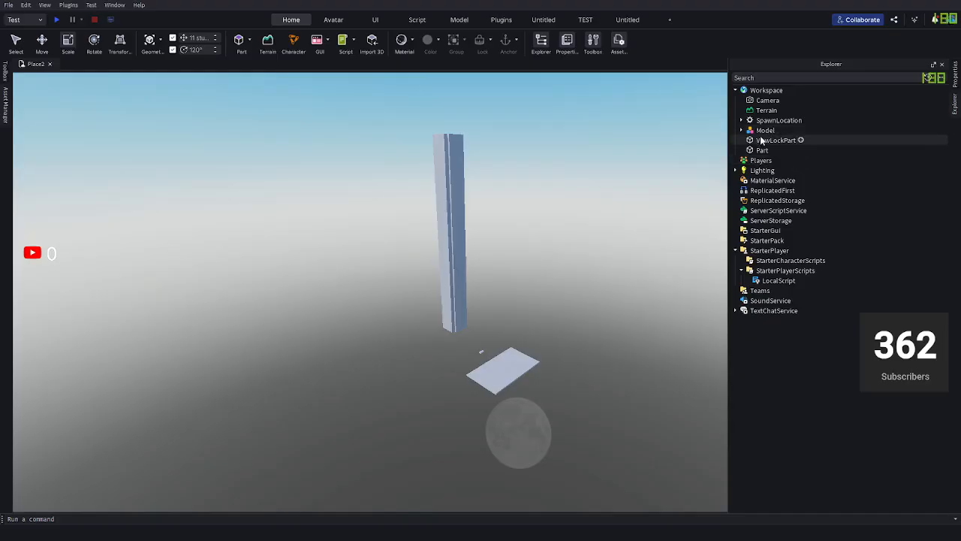
click(762, 150)
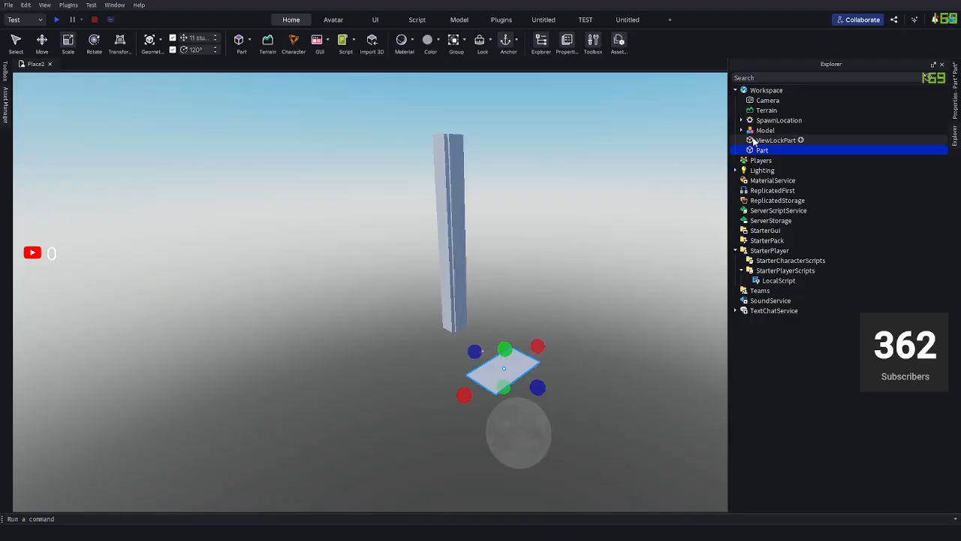
click(755, 132)
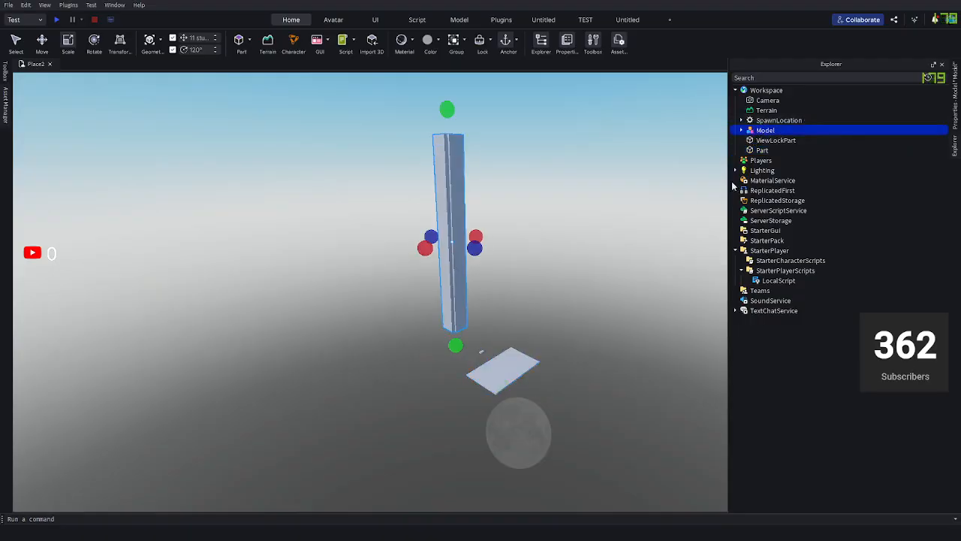
ctrl+click(765, 122)
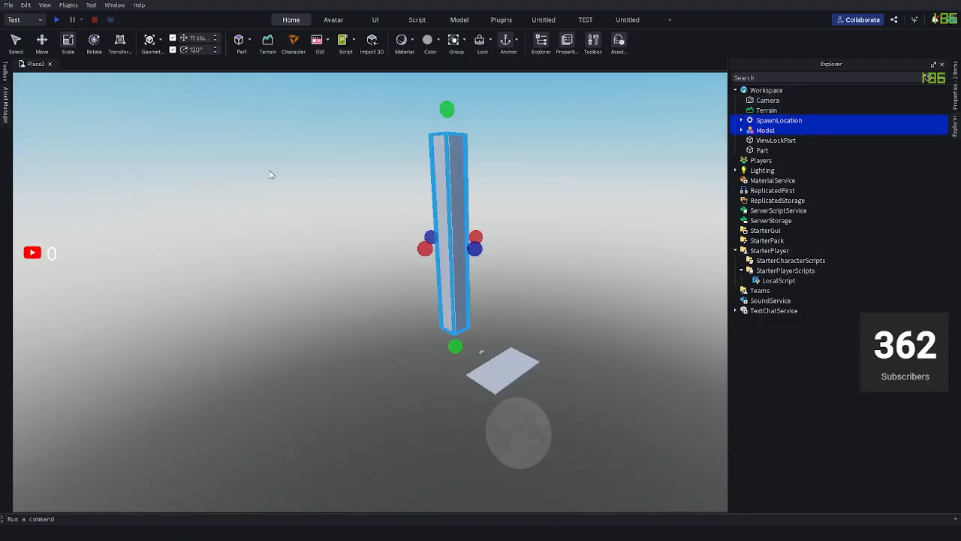
click(41, 43)
right_drag(525, 229, 527, 257)
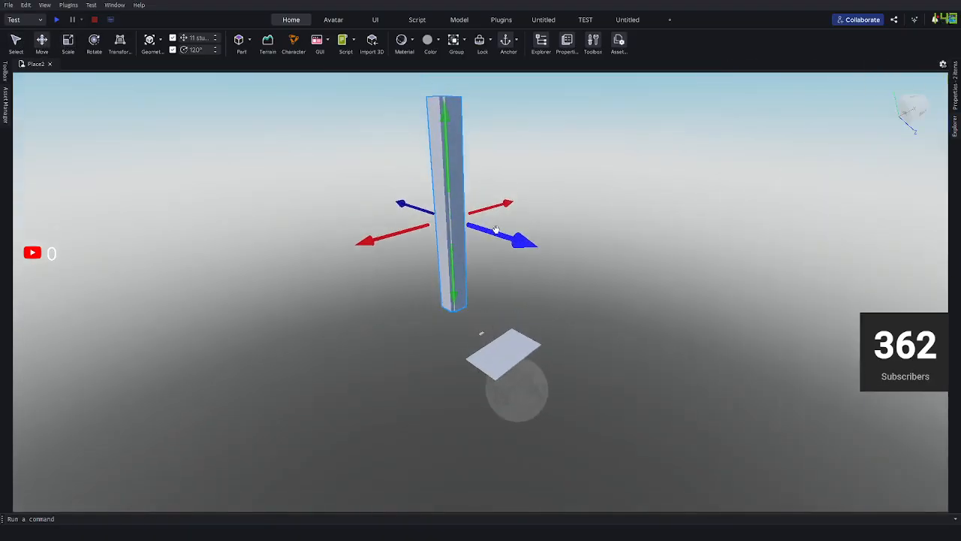
Move the selected tower model and spawn location along the Z axis.
drag(494, 229, 431, 198)
click(496, 285)
key(a)
scroll(494, 345, up, 4)
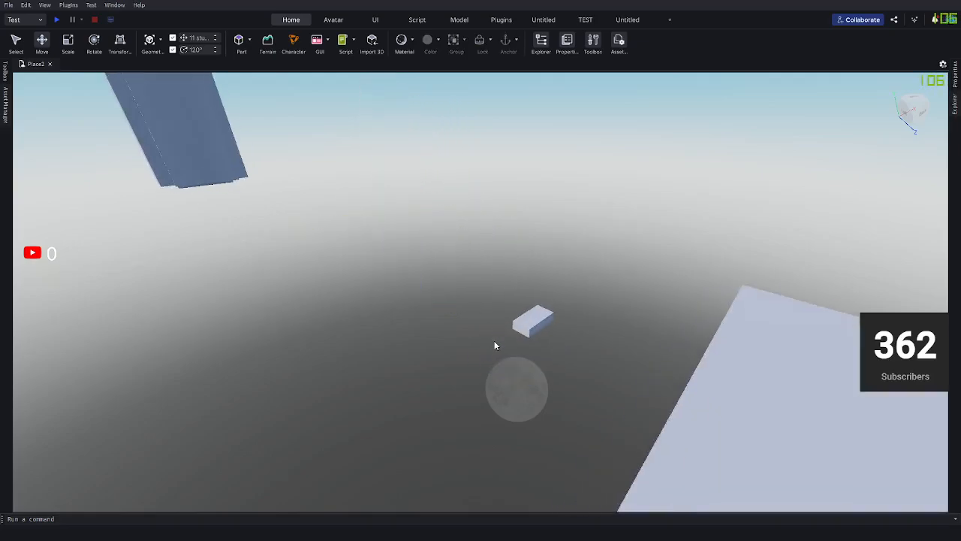
Raise ViewLockPart straight up toward the platform's level.
key(a)
right_drag(494, 345, 446, 347)
click(459, 346)
key(w)
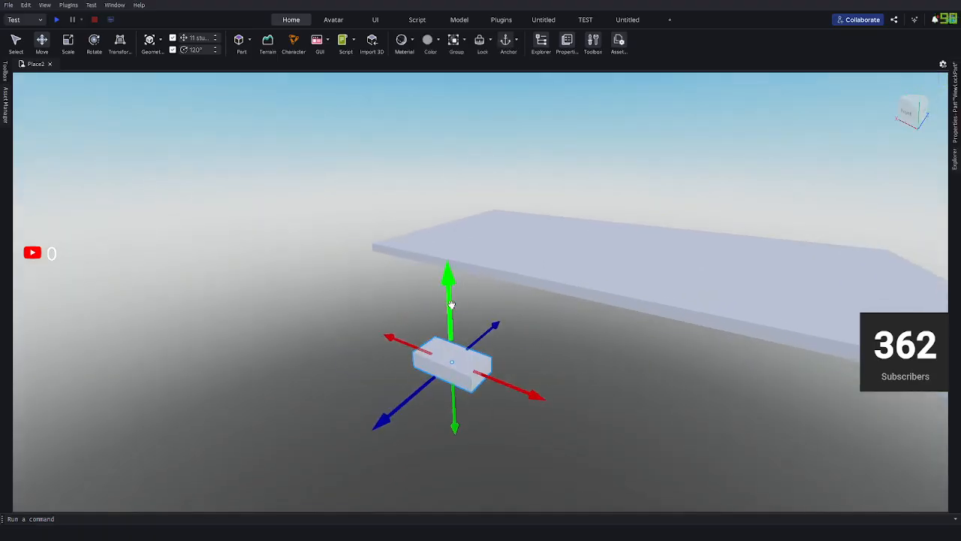
drag(451, 305, 448, 232)
click(585, 379)
key(a)
right_drag(585, 379, 561, 373)
key(s)
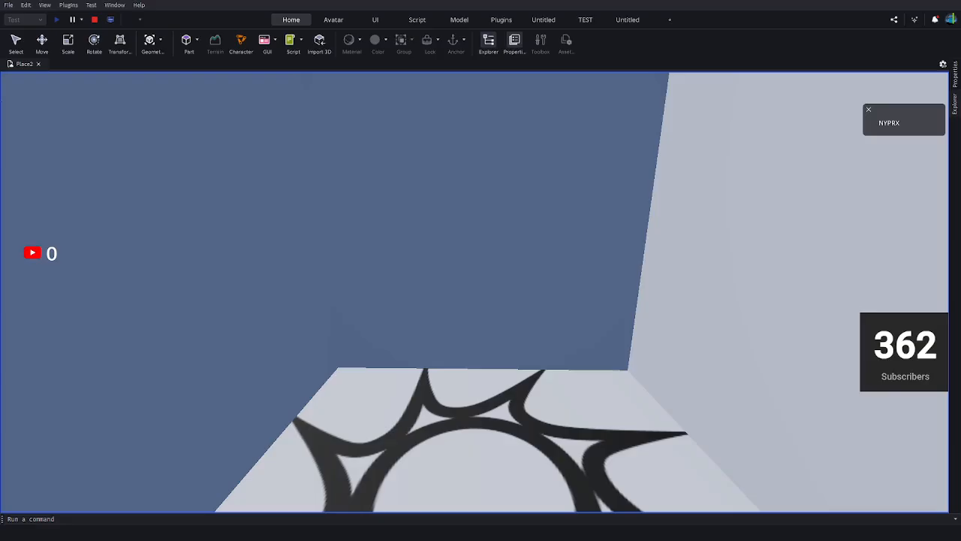
Walk the avatar around inside the tower to check the spawn area, and stop the playtest.
right_drag(555, 316, 537, 325)
key(d)
key(a)
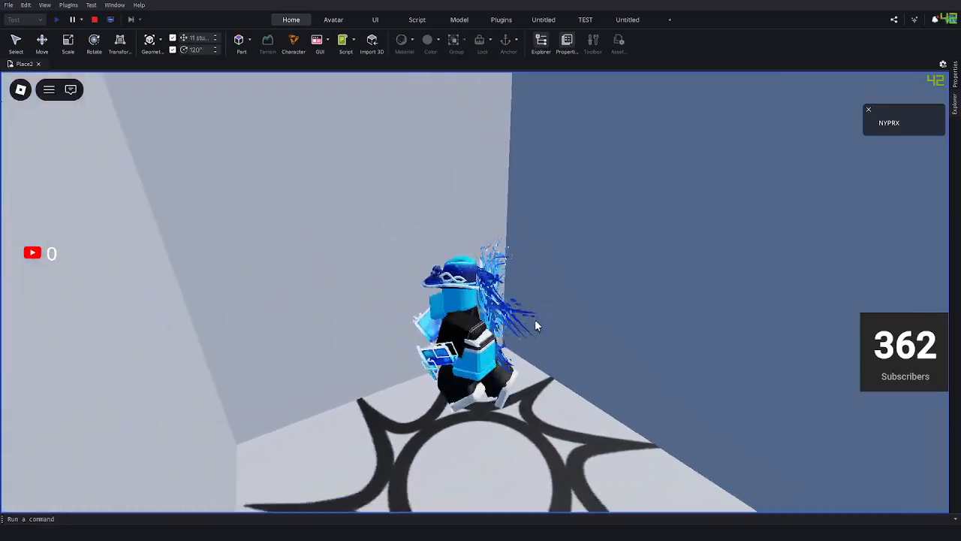
key(d)
key(a)
key(s)
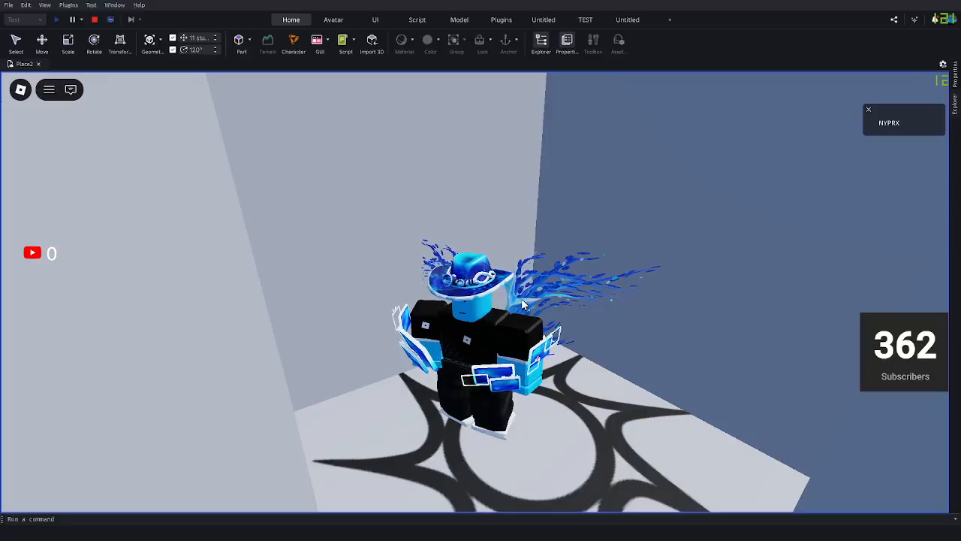
key(shift+F5)
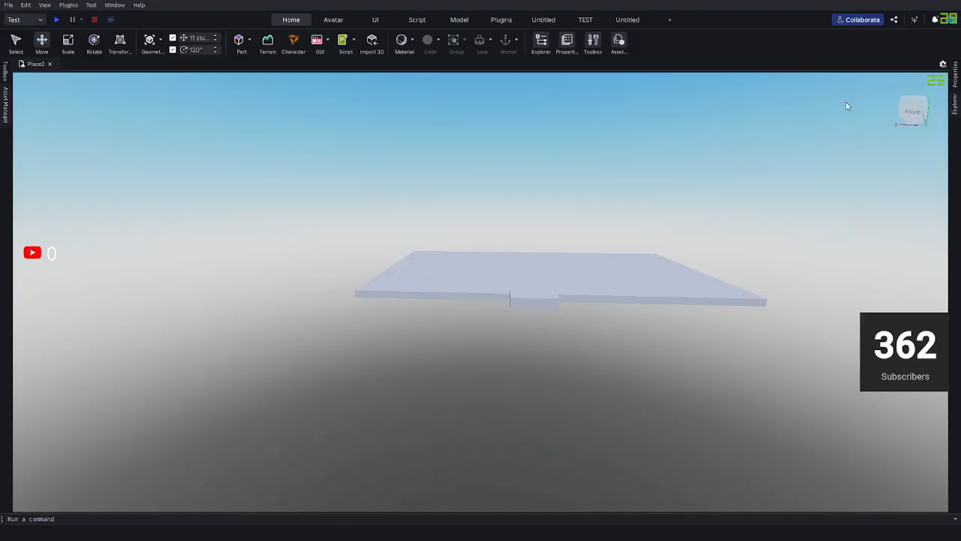
Replace the code of the LocalScript in StarterPlayerScripts with a script locking the camera onto ViewLockPart at offset Vector3.new(0, 0, 1).
click(954, 109)
double_click(786, 280)
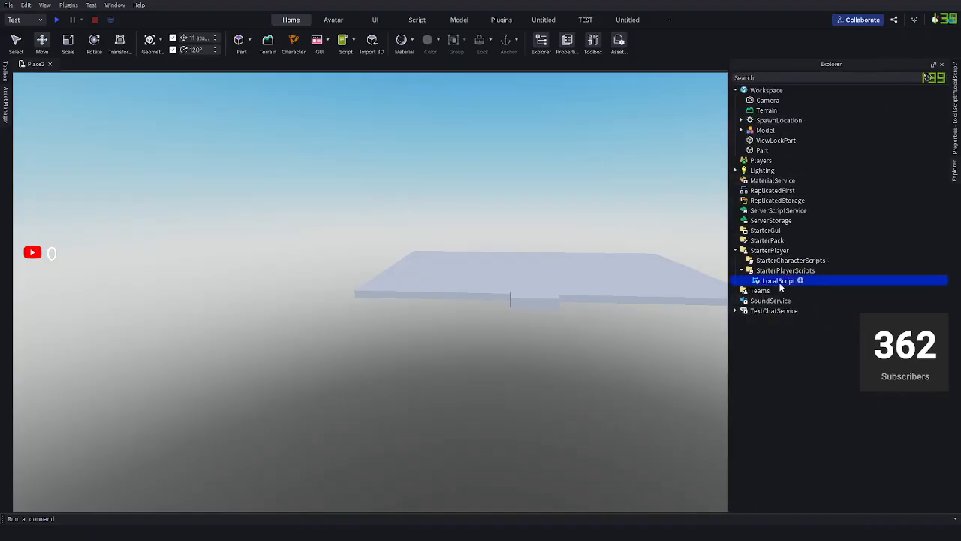
click(538, 257)
key(ctrl+a)
text(local Players = game:GetService("Players") local RunService = game:GetService("RunService") local player = Players.LocalPlayer local camera = workspace.CurrentCamera  -- Wait for character to load local function getCharacter()     local character = player.Character or player.CharacterAdded:Wait()     repeat wait() until character:FindFirstChild("Humanoid") and character:FindFirstChild("HumanoidRootPart")     return character end  local character = getCharacter() local humanoid = character:FindFirstChild("Humanoid") local hrp = character:FindFirstChild("HumanoidRootPart")  -- Lock camera to view the part local viewPart = workspace:WaitForChild("ViewLockPart") -- Ensure it's in workspace and correctly positioned camera.CameraType = Enum.CameraType.Scriptable  -- Position the camera in front of the part local cameraOffset = Vector3.new(0, 0, 1) -- You can adjust this to set how far in front of the part the camera is  RunService.RenderStepped:Connect(function()     if hrp and viewPart then         -- Set the camera to look at the part         local cameraPosition = viewPart.Position + cameraOffset         camera.CFrame = CFrame.new(cameraPosition, viewPart.Position) -- Make sure the camera faces the part     end end))
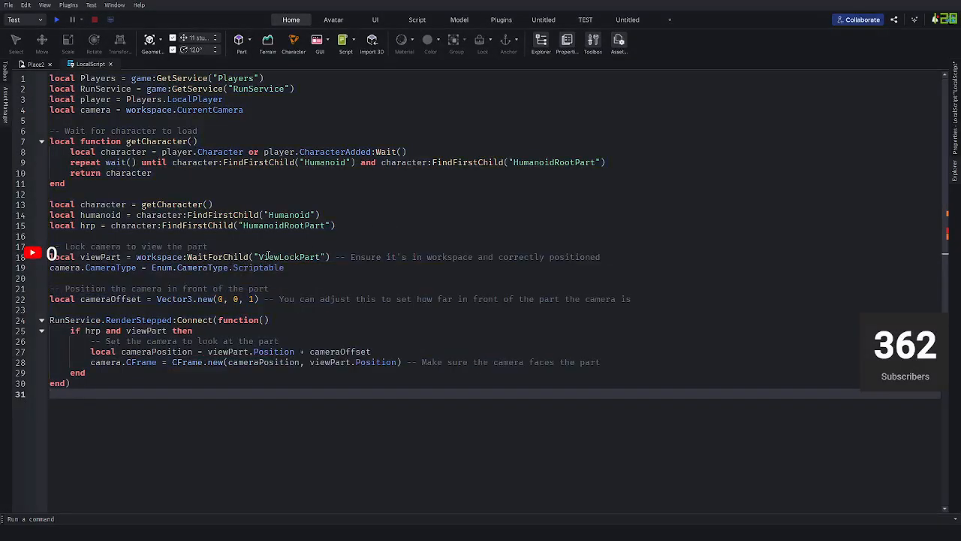
click(208, 272)
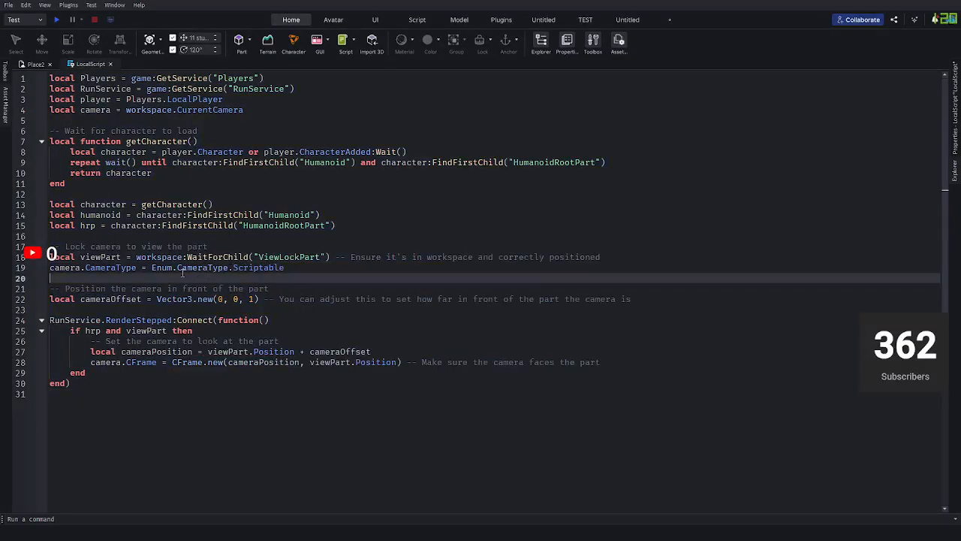
drag(199, 268, 228, 268)
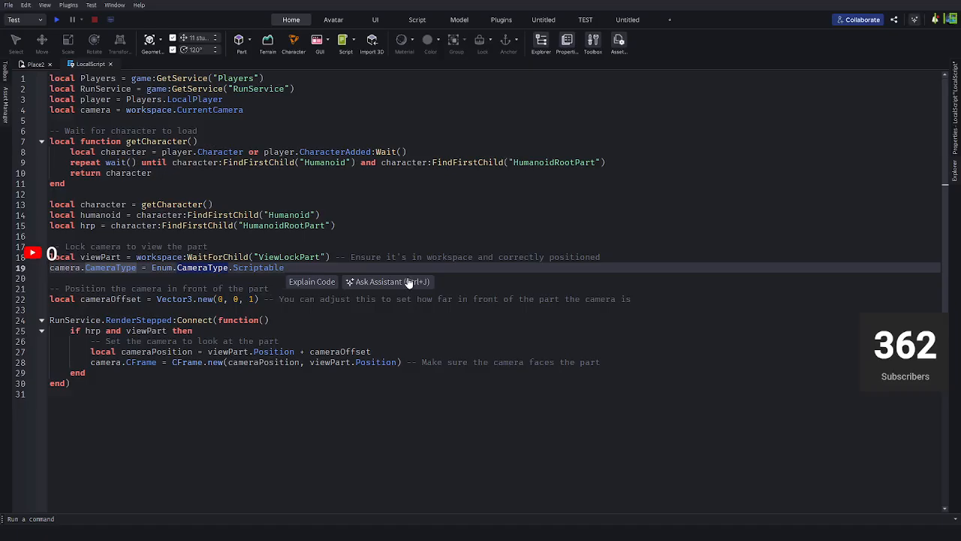
click(405, 280)
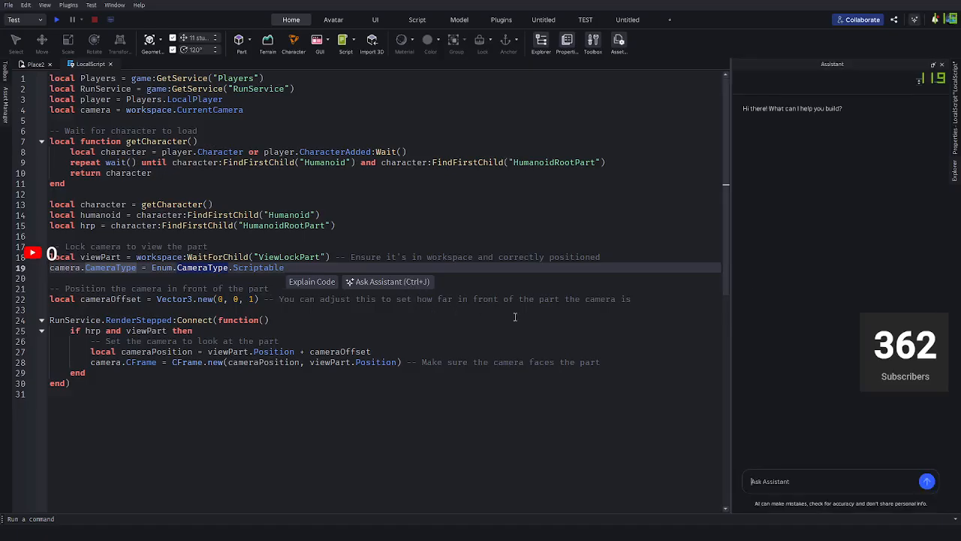
click(941, 65)
click(506, 361)
Add two blank lines at the end of the camera script and close it.
click(332, 416)
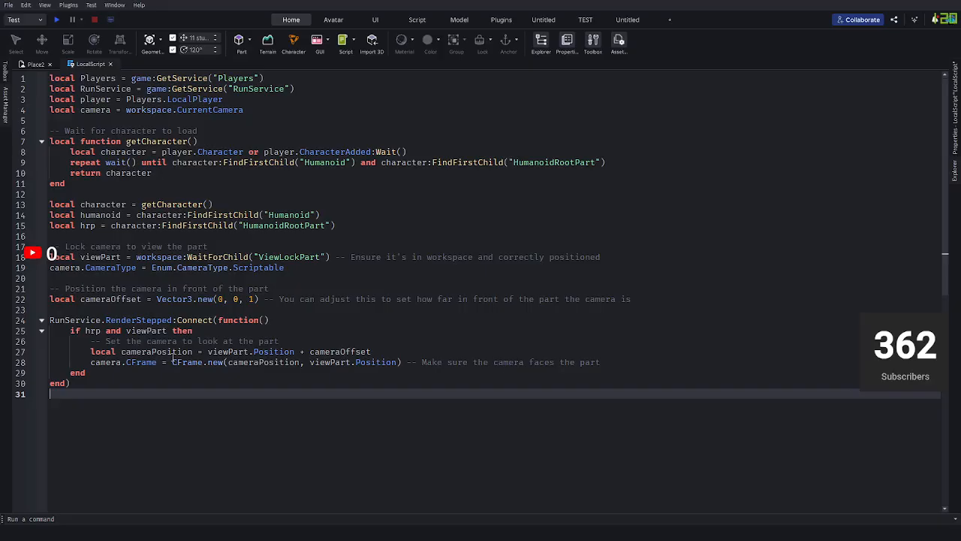
key(Return)
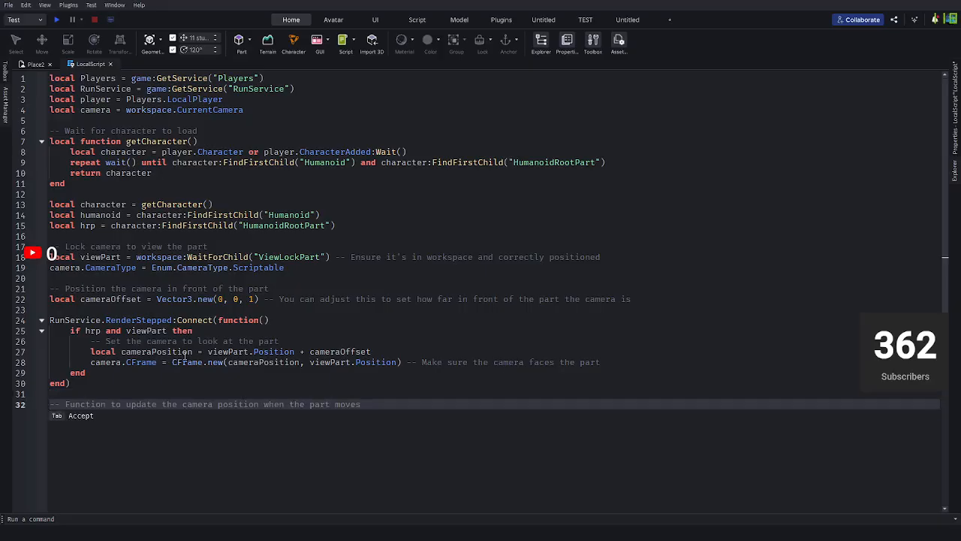
mouse_move(185, 356)
key(Return)
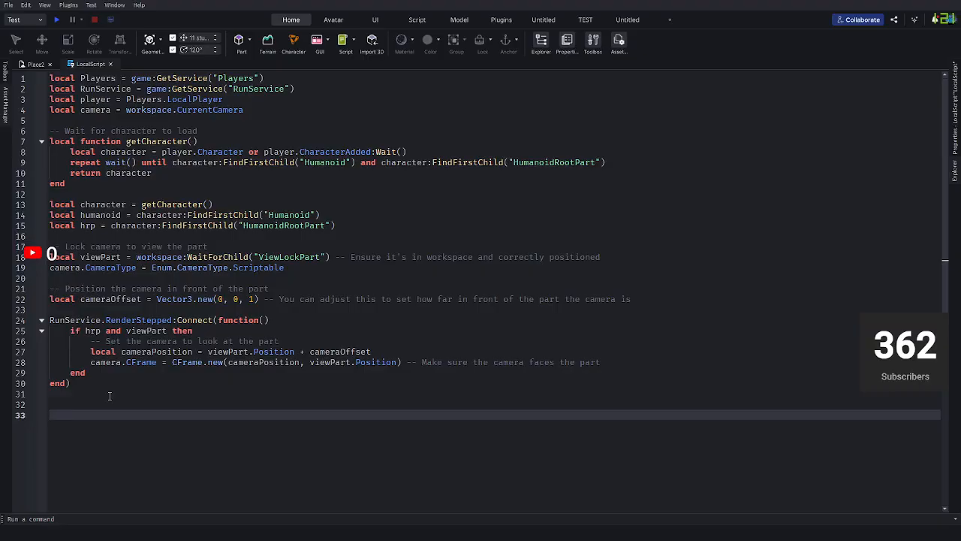
key(ctrl+w)
Playtest the place to check the scripted camera view, and stop the test.
click(442, 386)
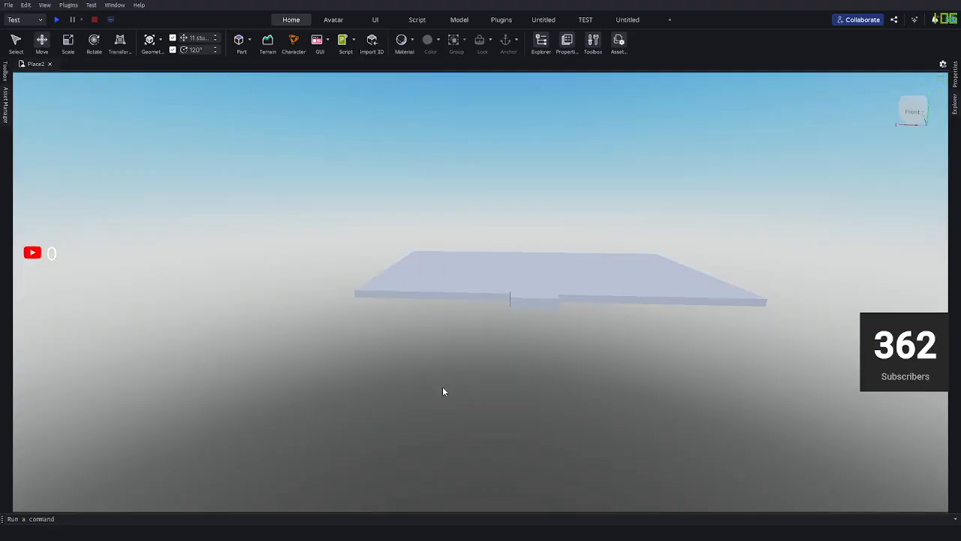
key(F5)
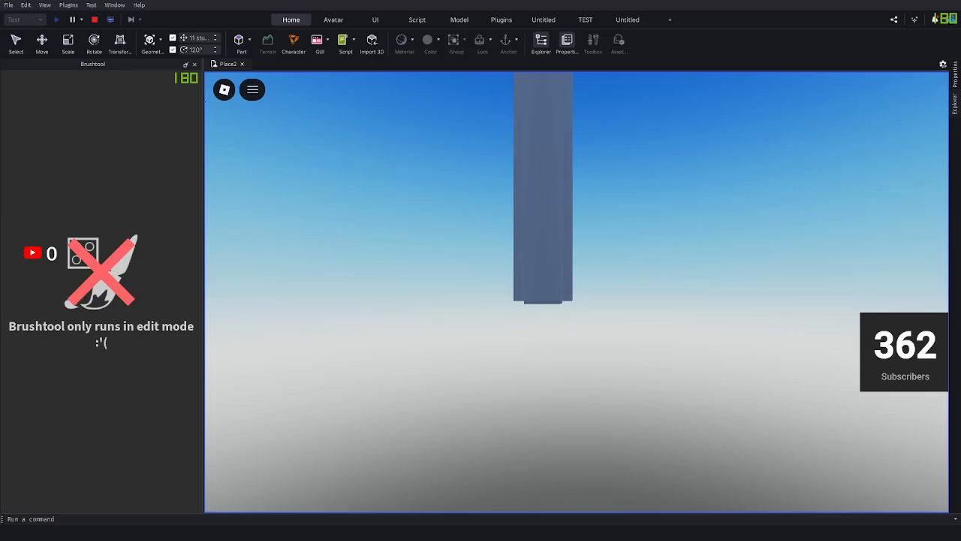
key(shift+F5)
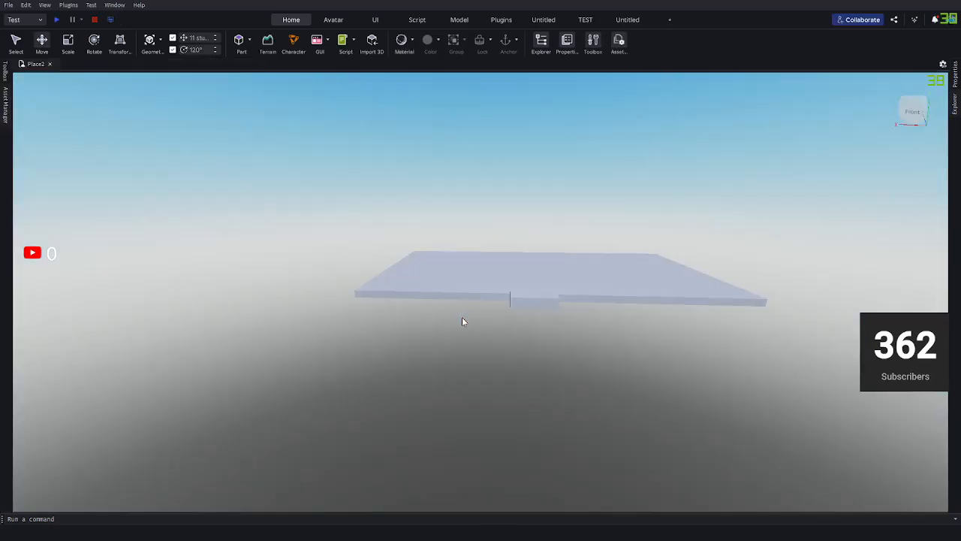
Examine how the platform, ViewLockPart and the tower are placed relative to each other.
right_drag(462, 317, 579, 259)
scroll(510, 264, down, 3)
scroll(600, 234, down, 2)
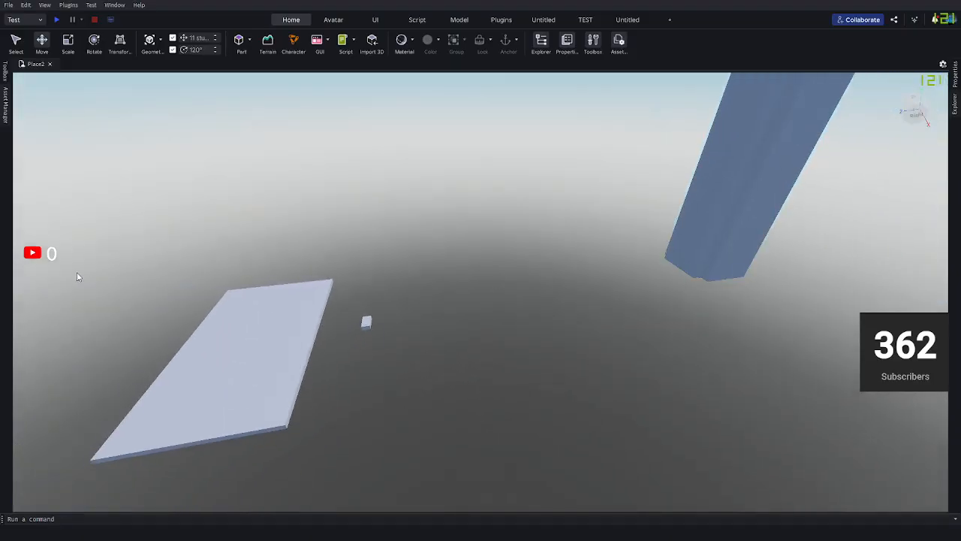
right_drag(687, 344, 586, 323)
key(w)
key(w)
key(a)
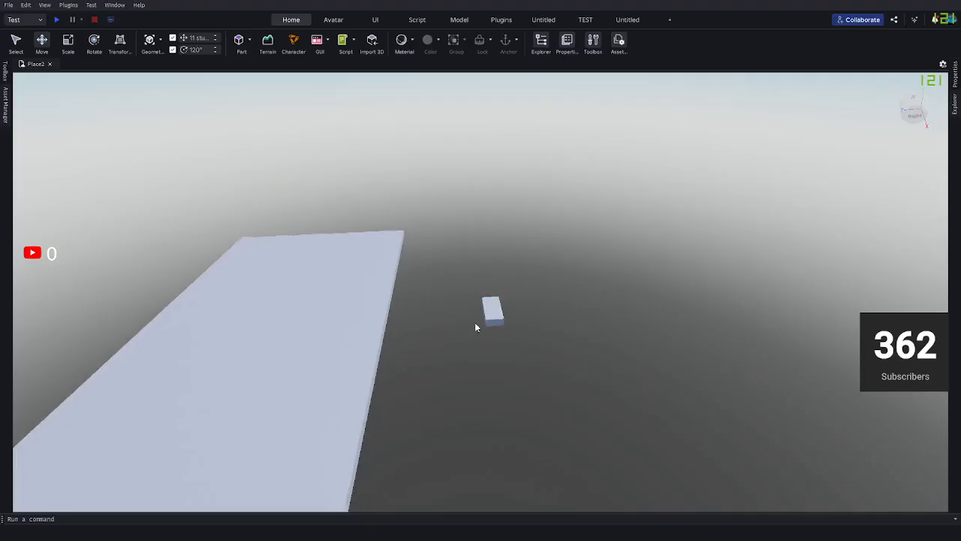
key(s)
key(s)
key(s)
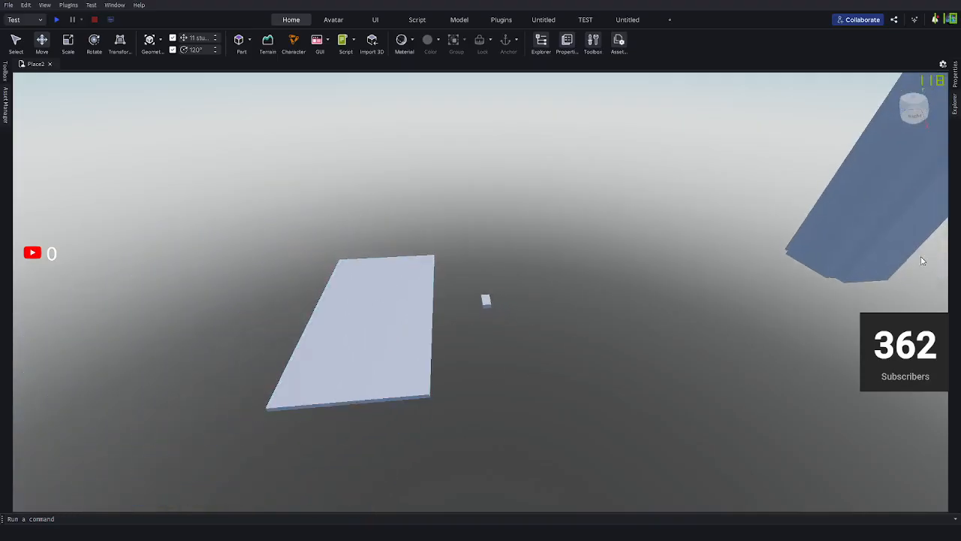
Try to move the tower model on its own across to the opposite side of the platform.
key(d)
click(811, 229)
right_drag(480, 300, 555, 187)
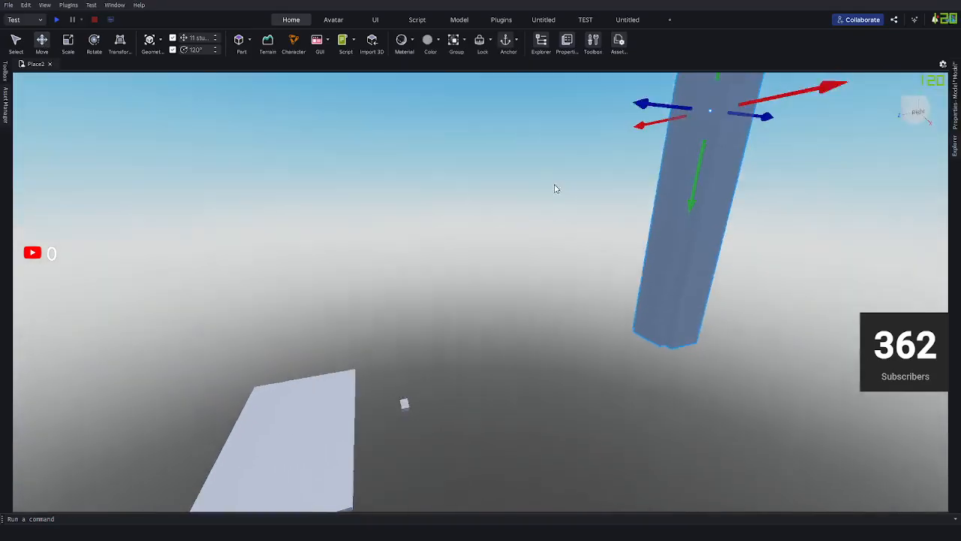
key(s)
right_drag(478, 371, 519, 330)
drag(749, 141, 270, 130)
key(f)
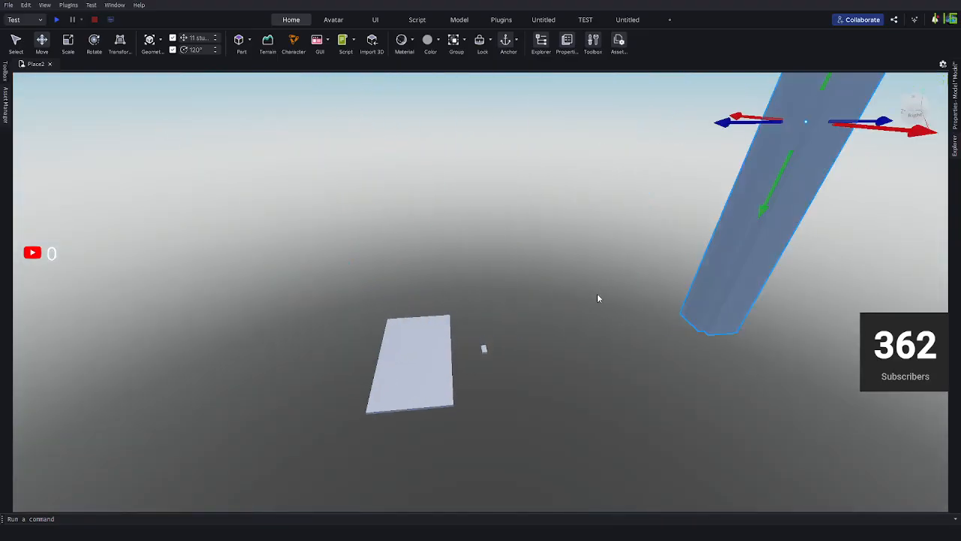
Try moving the tower model together with ViewLockPart to the opposite side of the platform, and undo the move.
click(954, 150)
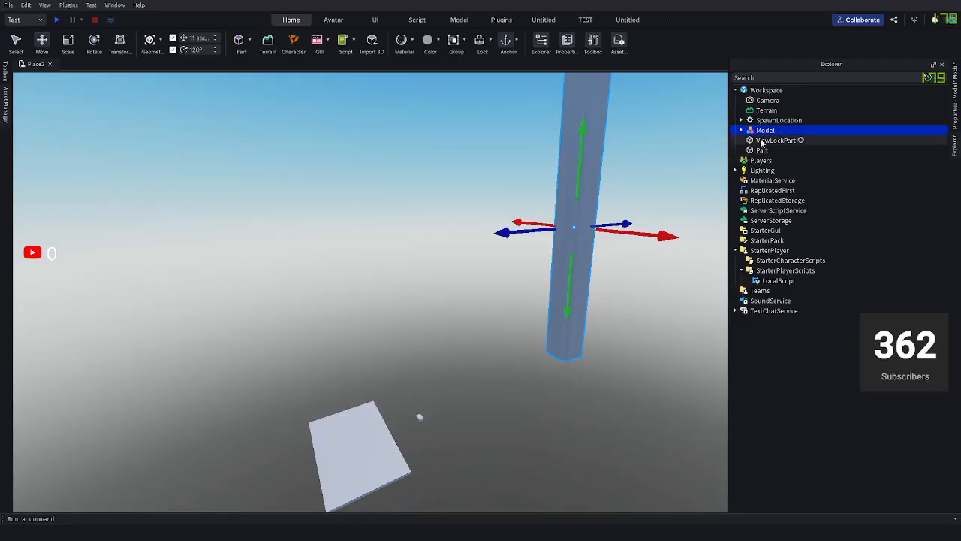
click(761, 141)
ctrl+click(777, 130)
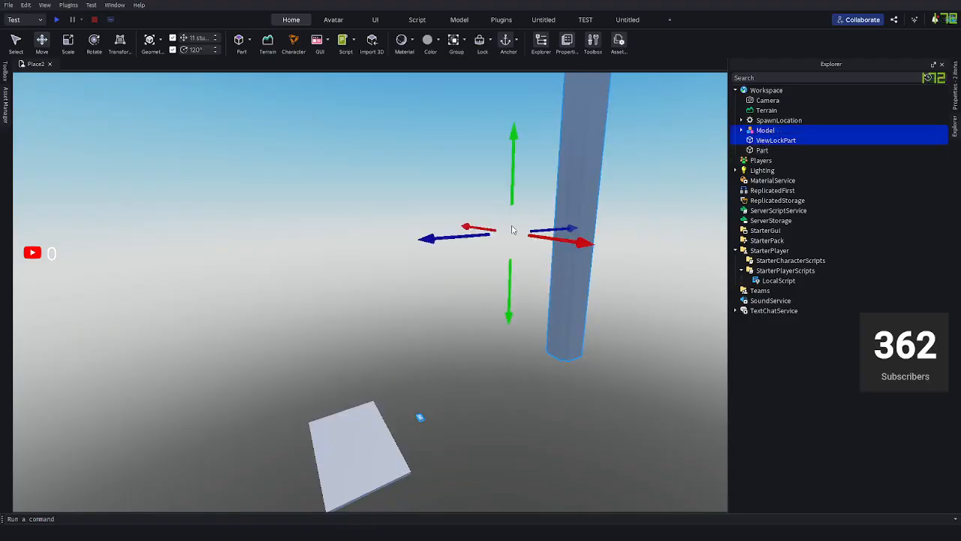
ctrl+click(571, 218)
ctrl+click(764, 131)
right_drag(656, 219, 602, 225)
drag(663, 217, 211, 252)
key(ctrl+z)
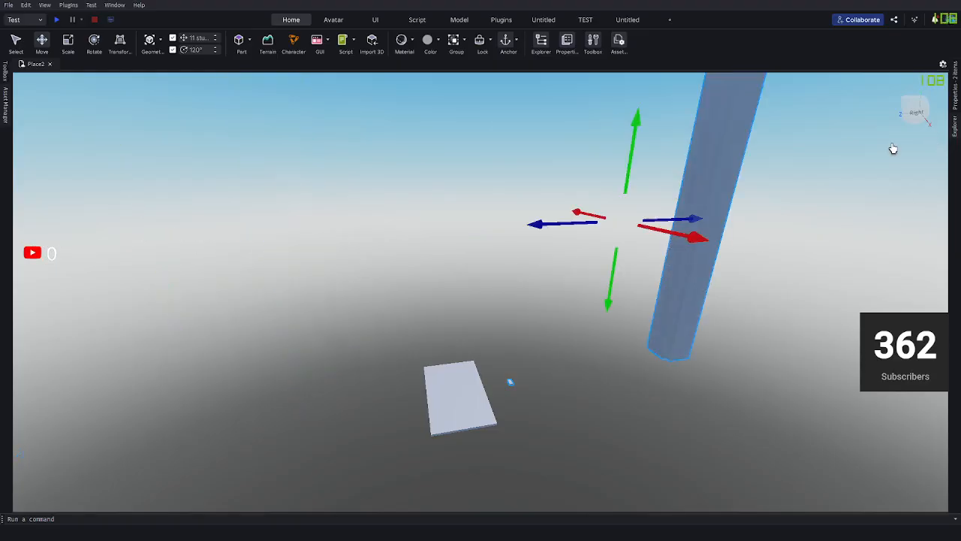
Move SpawnLocation and the tower model together 396 studs along the Z axis to the platform's opposite side.
mouse_move(955, 126)
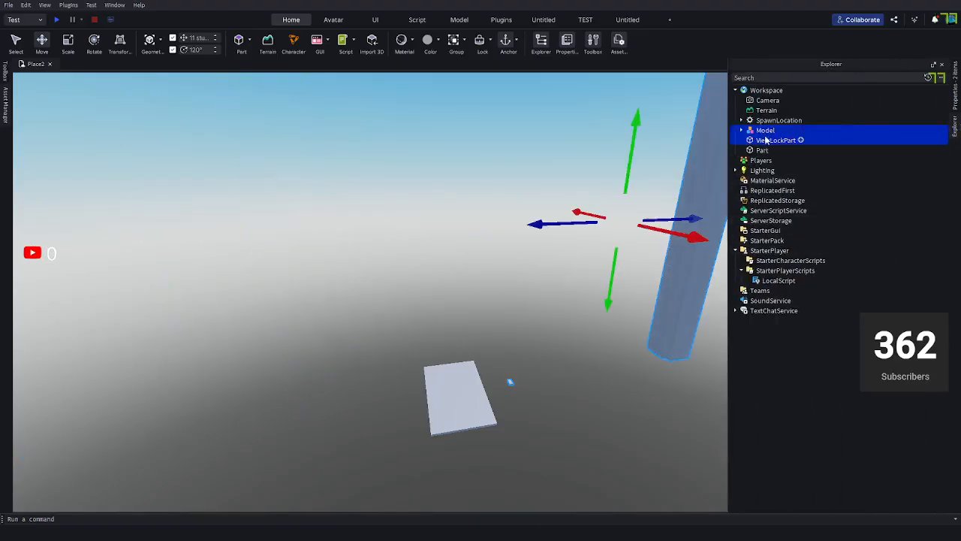
click(763, 131)
ctrl+click(757, 121)
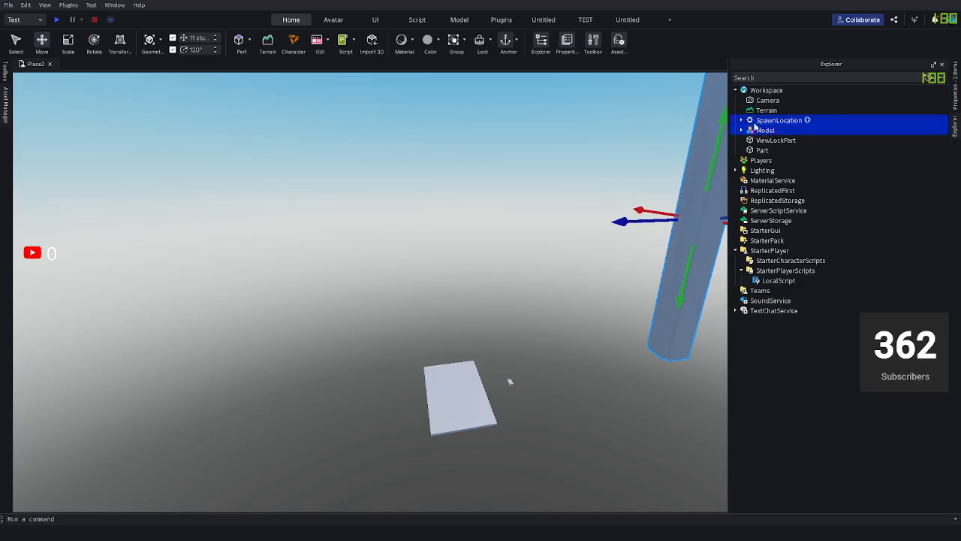
drag(621, 221, 262, 248)
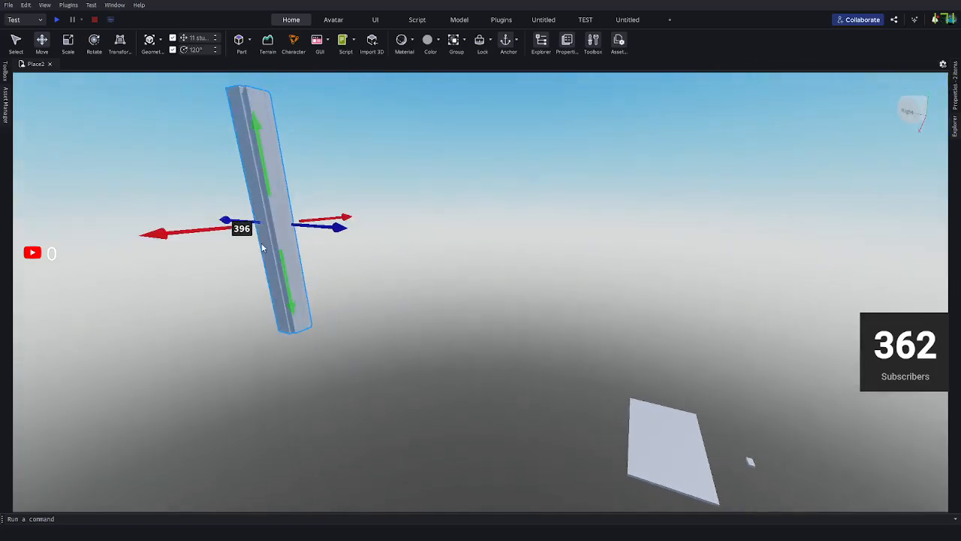
click(485, 290)
Move the platform about 63 studs along the Z axis to the other side of ViewLockPart.
right_drag(485, 290, 482, 285)
scroll(489, 343, up, 3)
click(493, 347)
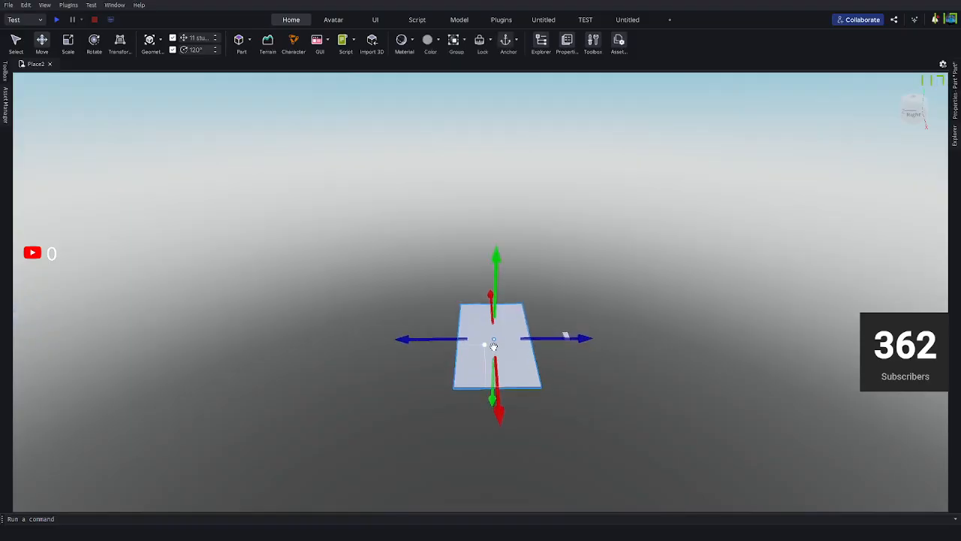
key(w)
key(d)
drag(504, 343, 675, 331)
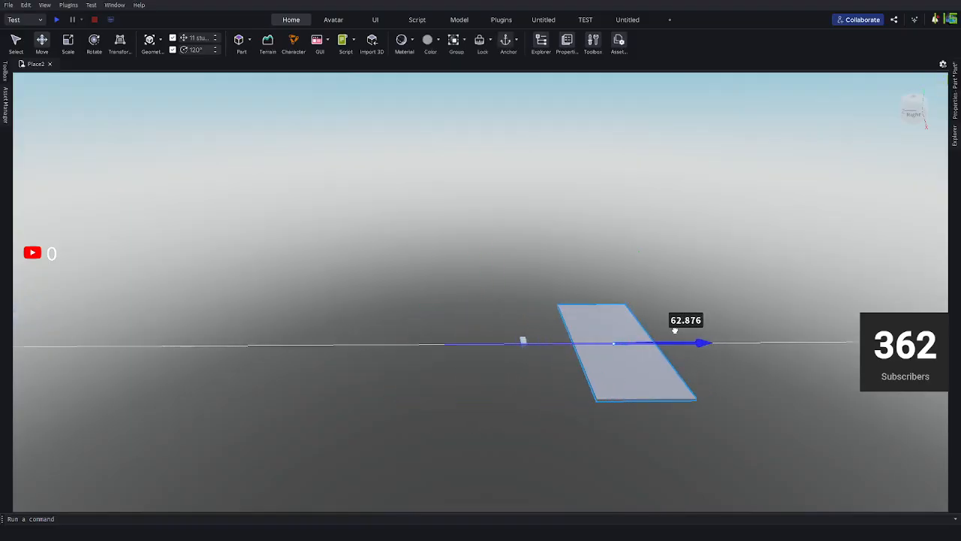
click(552, 253)
Playtest the place to check the camera's view of the moved platform, and stop the test.
right_drag(549, 275, 549, 278)
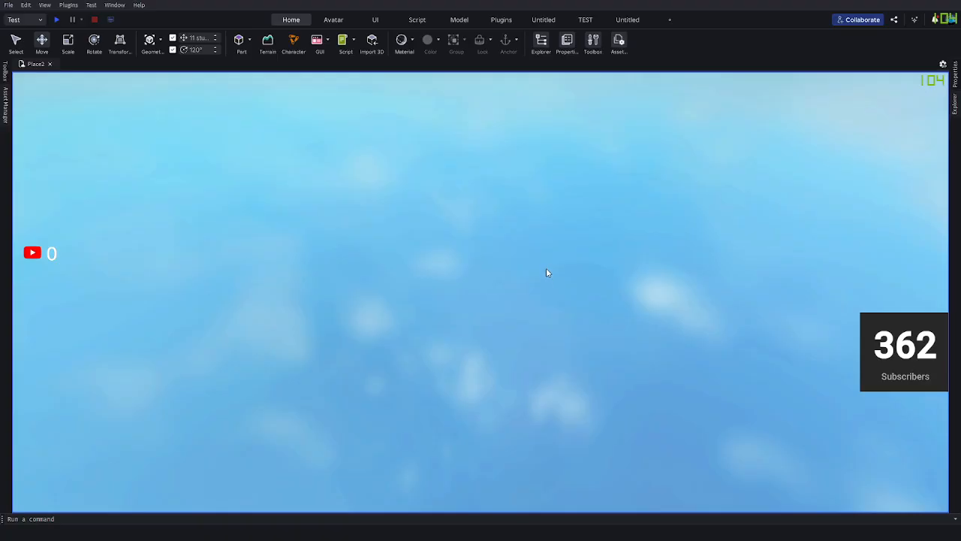
key(F5)
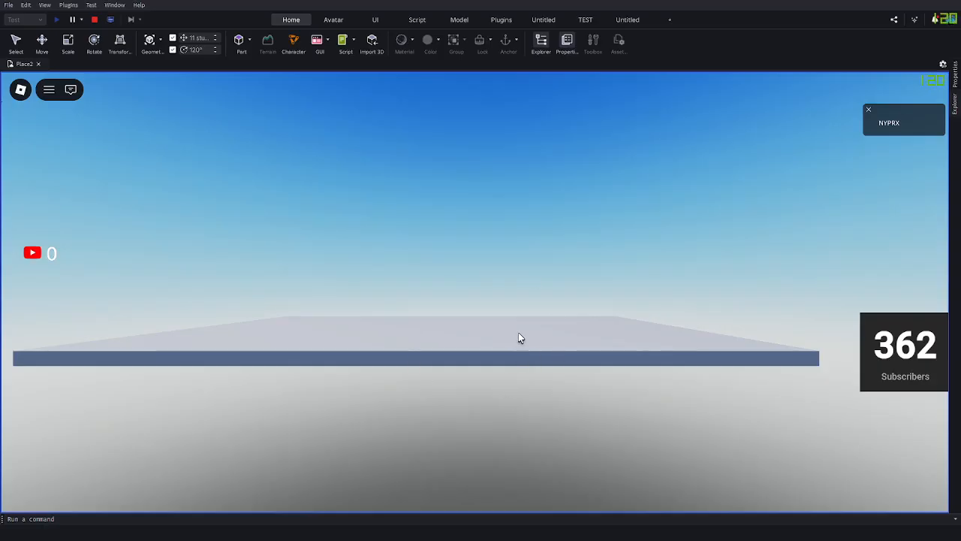
key(shift+F5)
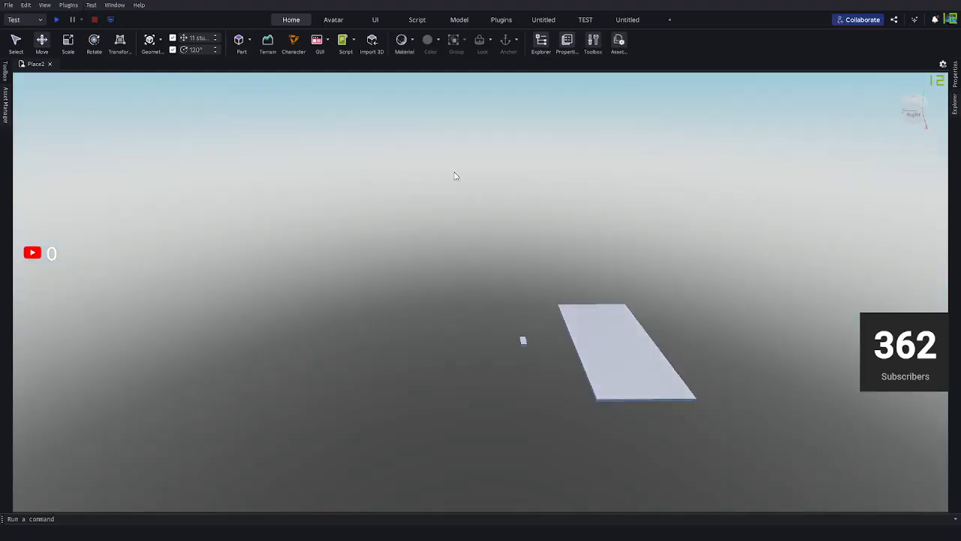
Examine the platform and ViewLockPart from several angles to check how they sit relative to each other.
right_drag(491, 254, 490, 254)
key(w)
key(q)
key(w)
right_drag(651, 254, 597, 249)
key(q)
key(s)
key(e)
key(w)
key(q)
key(s)
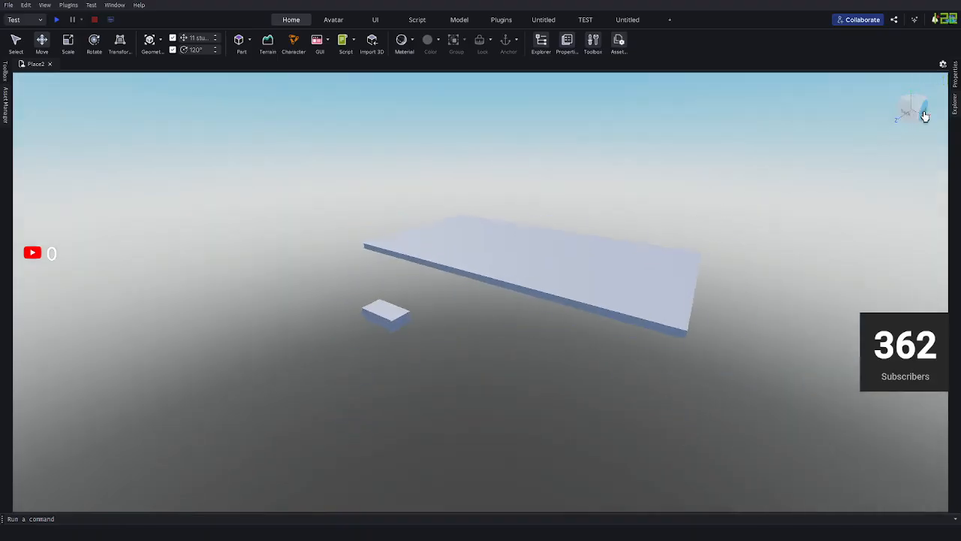
key(e)
Review the camera-lock LocalScript in StarterPlayerScripts, and close it.
click(954, 111)
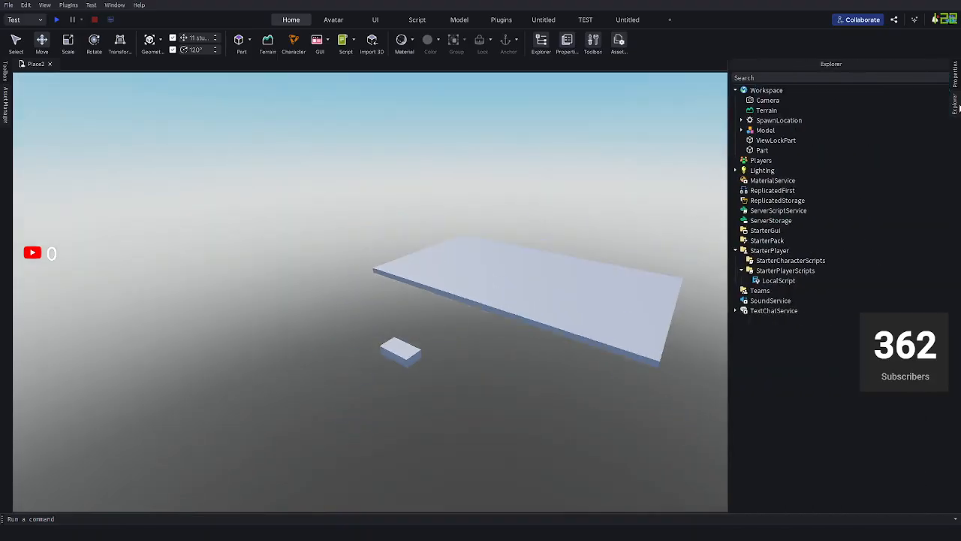
click(763, 281)
double_click(766, 282)
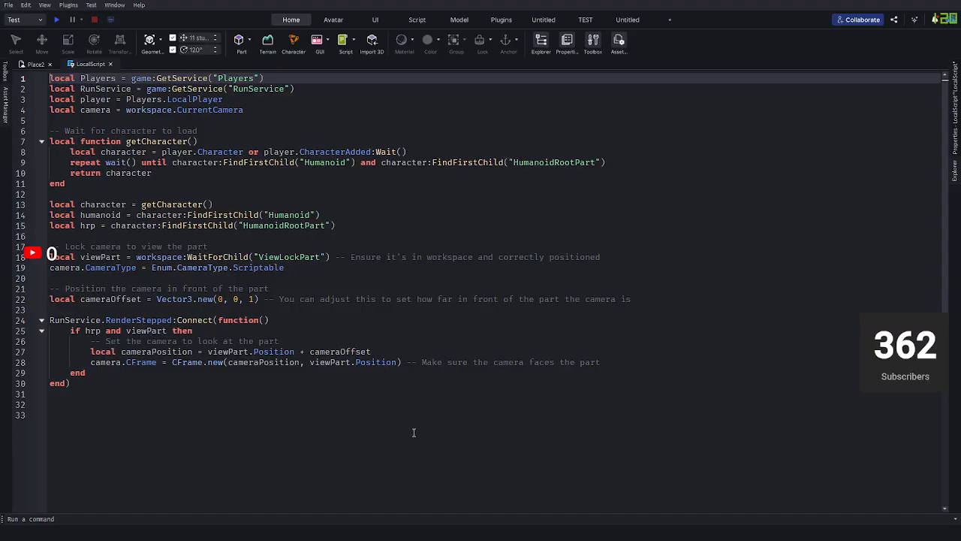
key(ctrl+w)
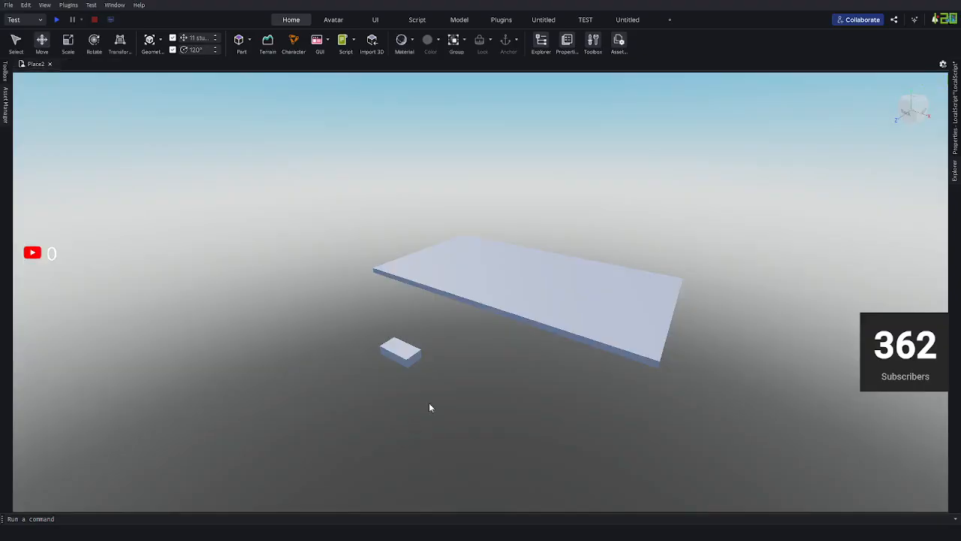
right_drag(754, 245, 712, 298)
key(w)
key(s)
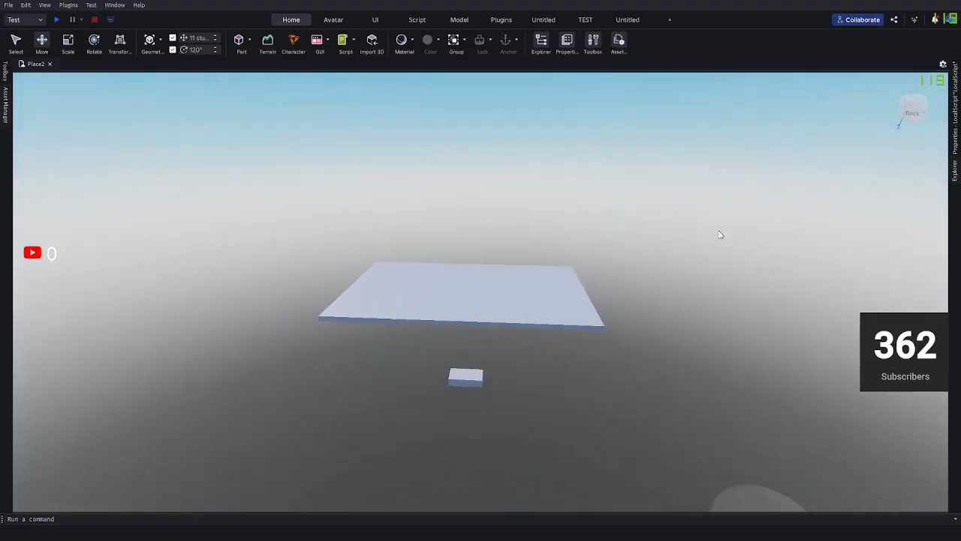
key(w)
key(e)
key(s)
right_drag(678, 263, 675, 277)
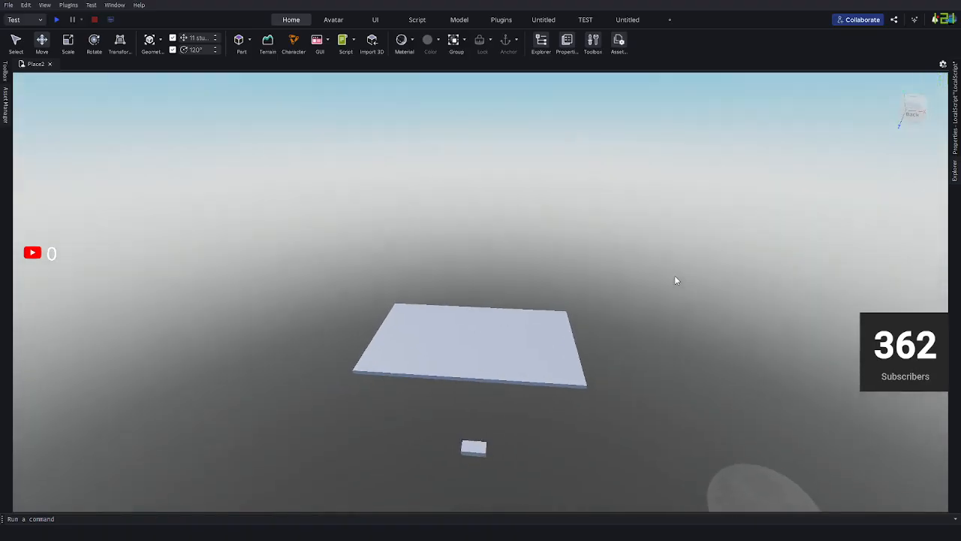
key(w)
key(q)
key(s)
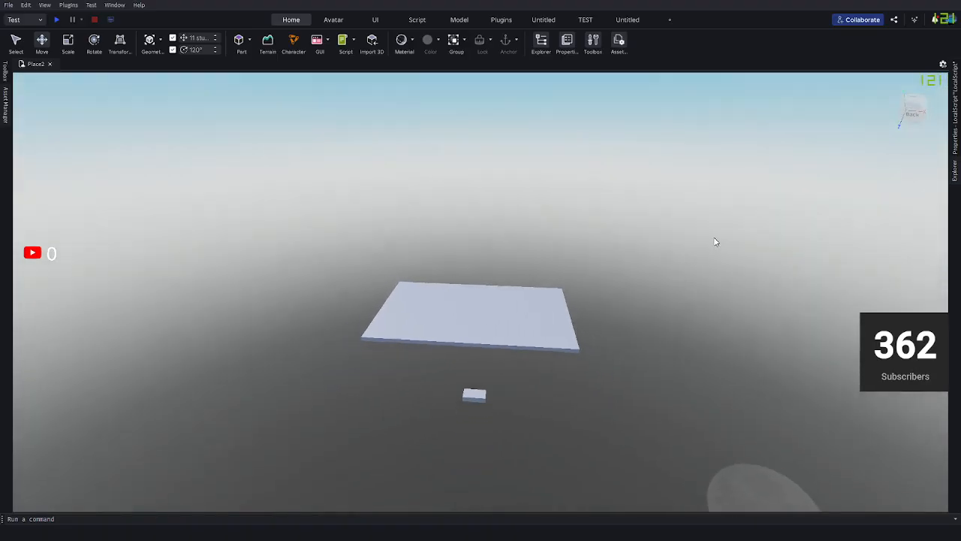
key(w)
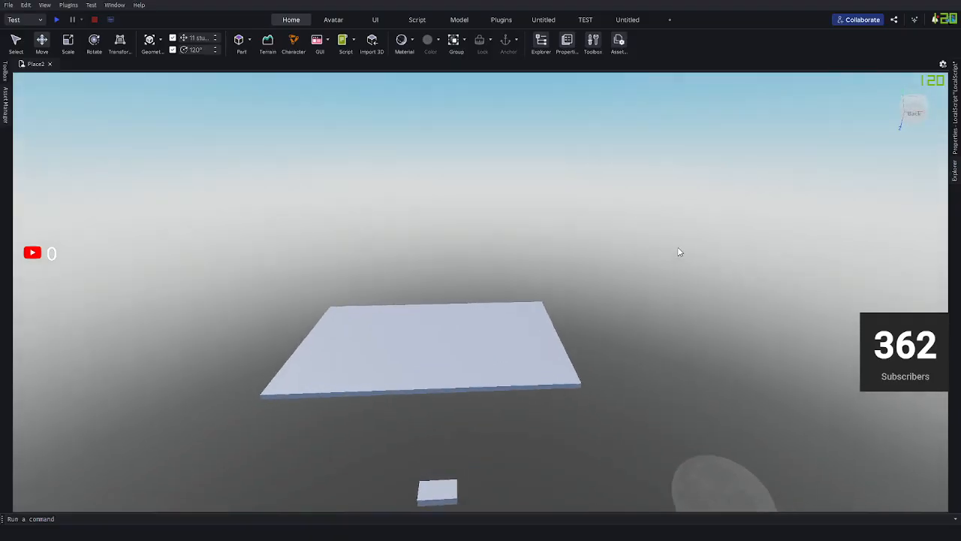
key(w)
key(q)
key(s)
key(e)
Add a ScreenGui to StarterGui and insert a Frame inside it.
click(955, 173)
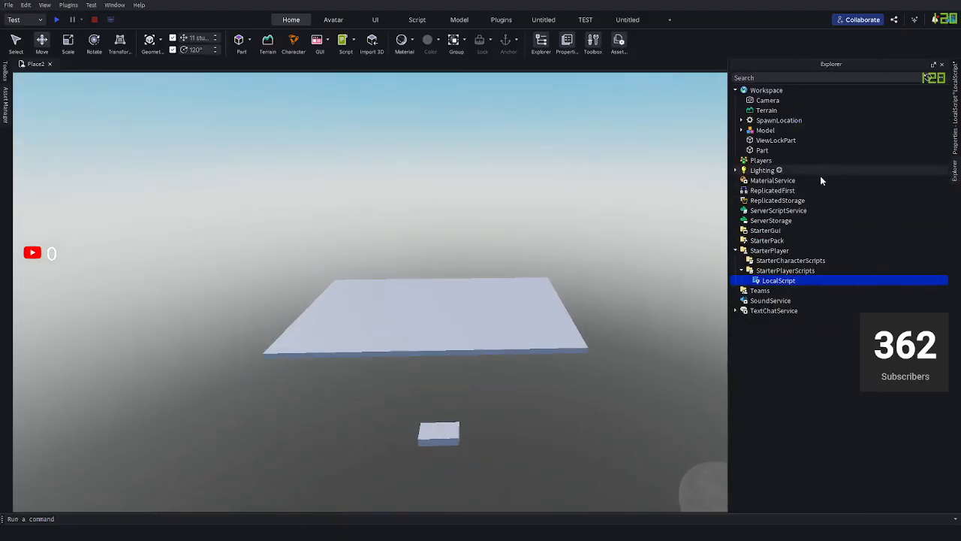
click(742, 270)
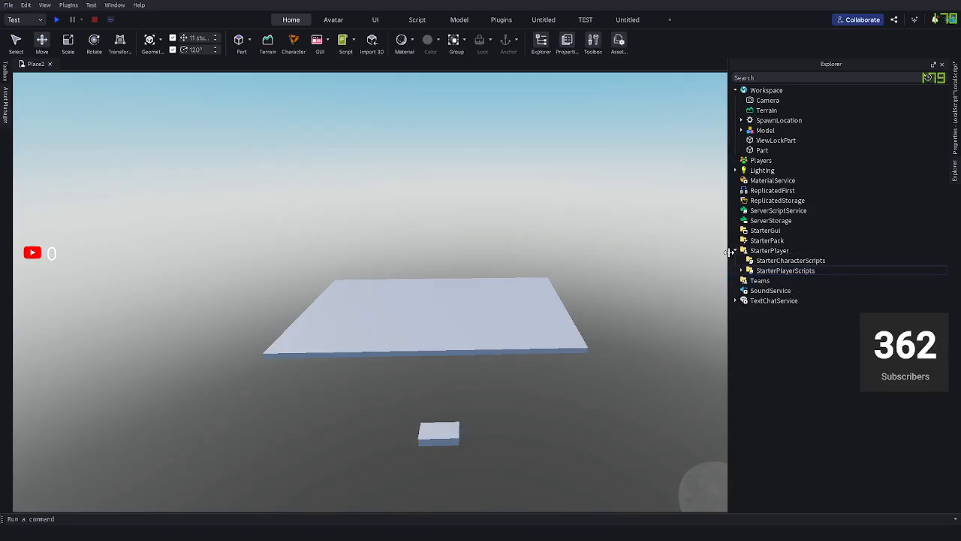
click(734, 251)
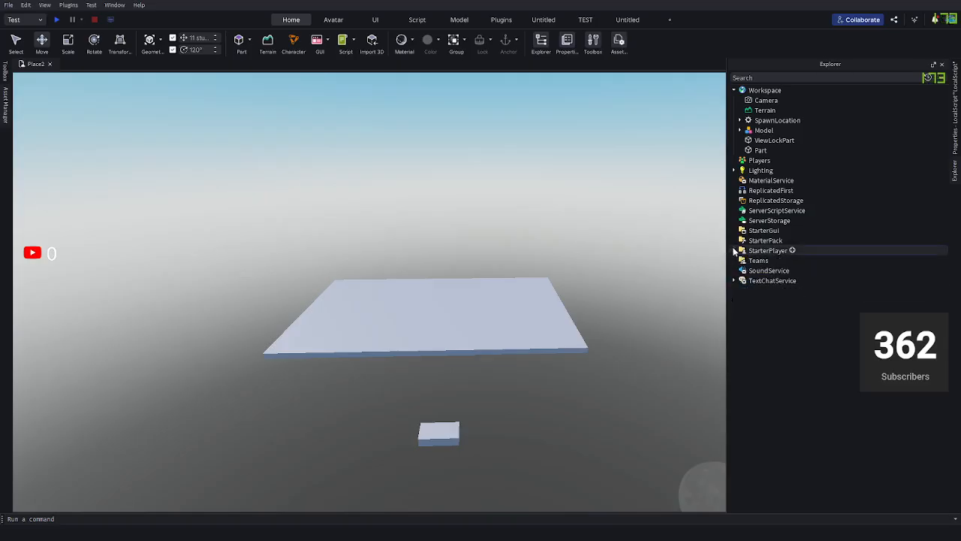
click(773, 231)
click(784, 231)
text(scr)
key(Return)
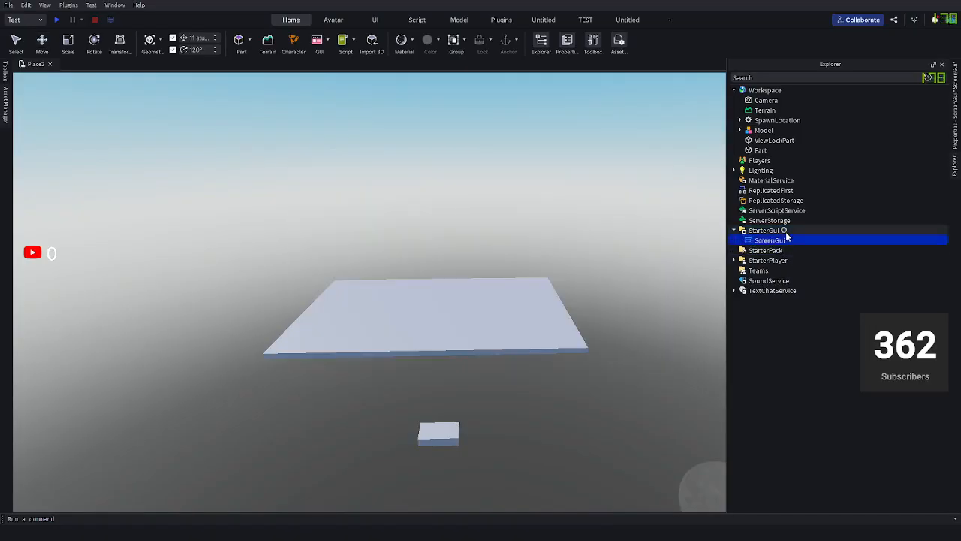
click(789, 240)
text(fra)
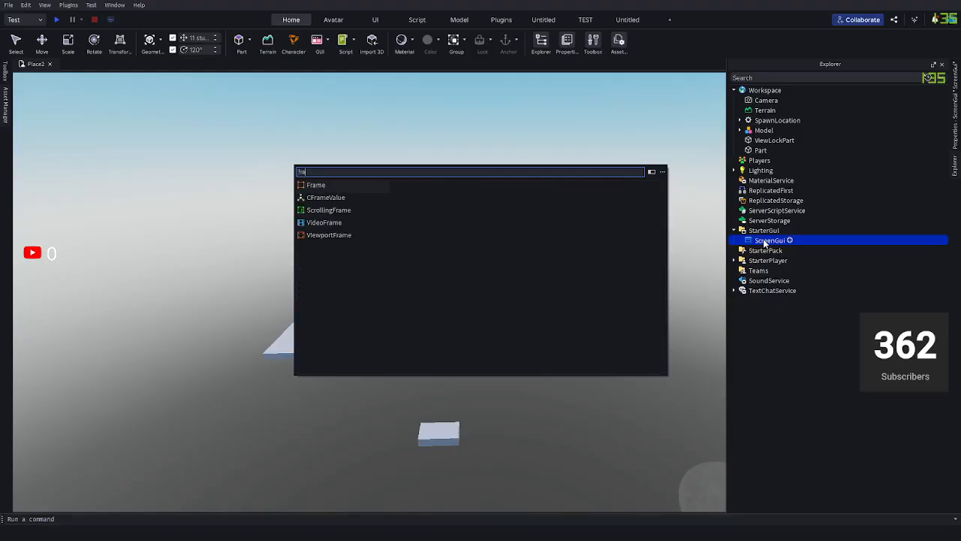
key(Return)
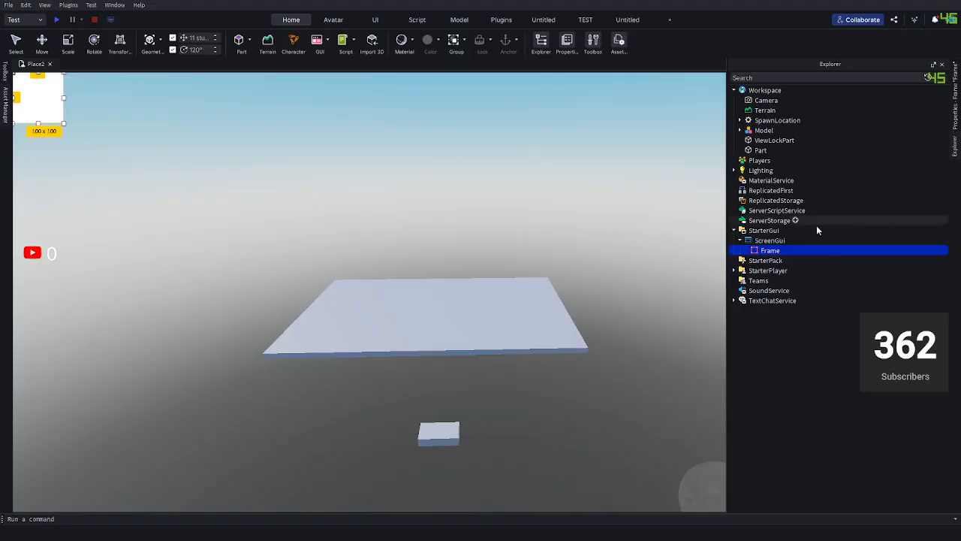
click(954, 114)
click(777, 75)
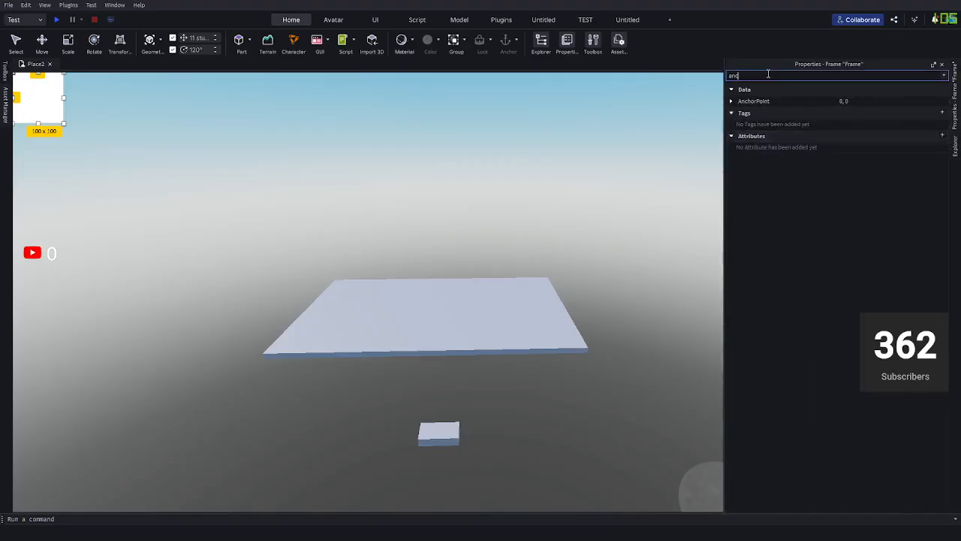
key(BackSpace)
key(BackSpace)
key(BackSpace)
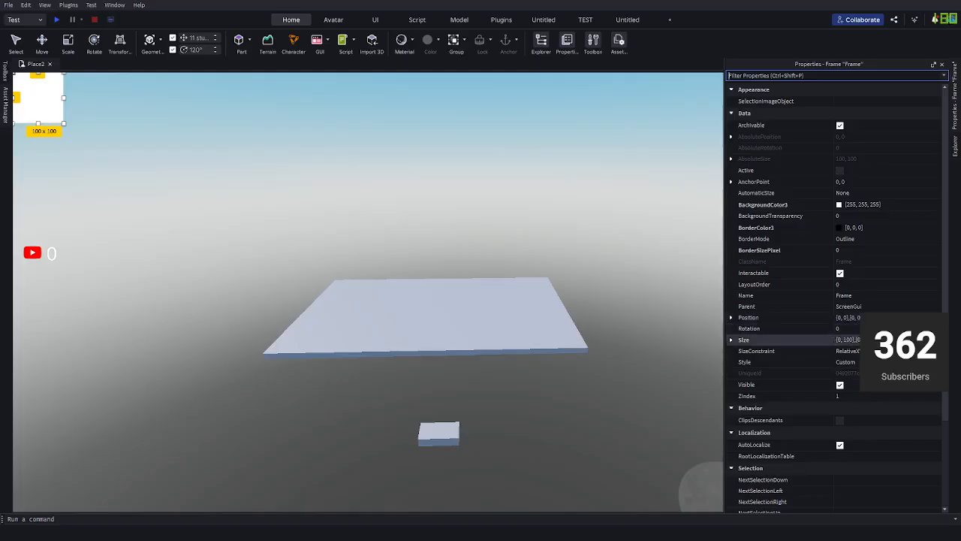
Set the Frame's Size to {1, 0},{1, 0} so it fills the whole screen.
click(848, 339)
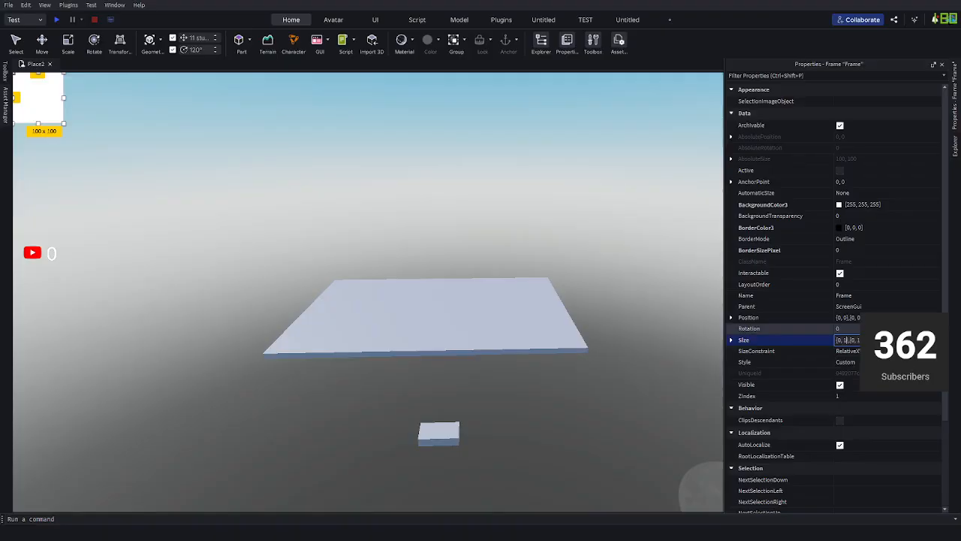
text(0)
key(Left)
key(BackSpace)
text(1)
key(Right)
key(Right)
key(Right)
key(Return)
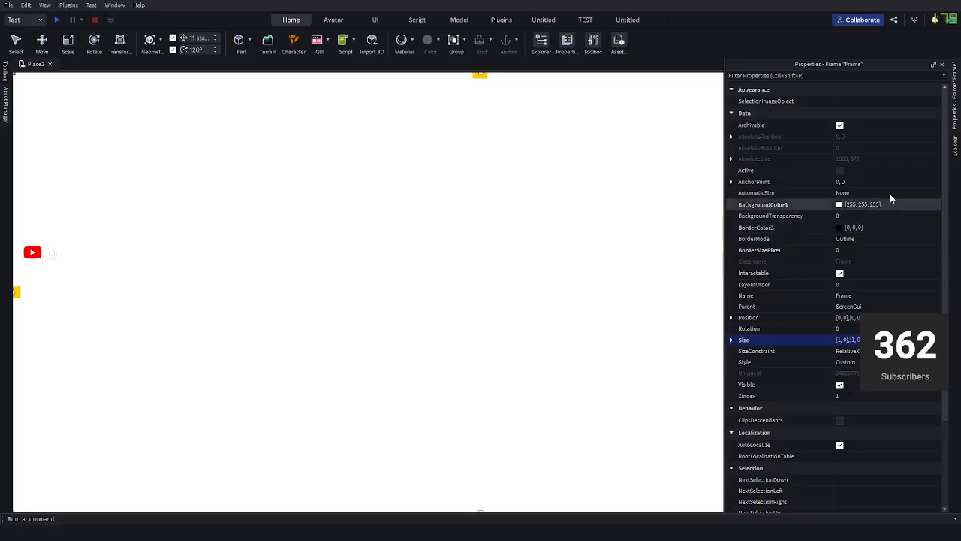
Insert a TextButton inside the Frame and move it to the screen's center, at an offset of about 834, 413.
click(955, 145)
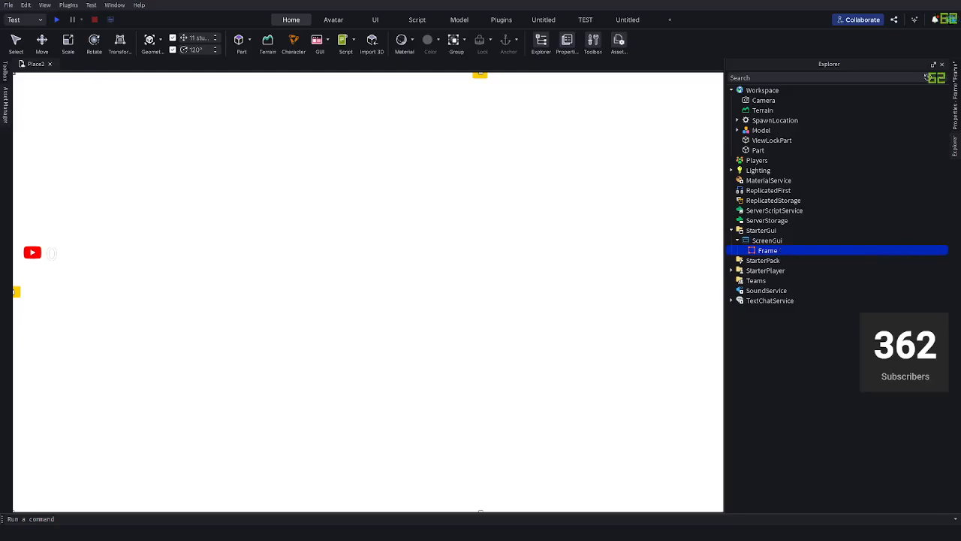
click(782, 250)
text(te)
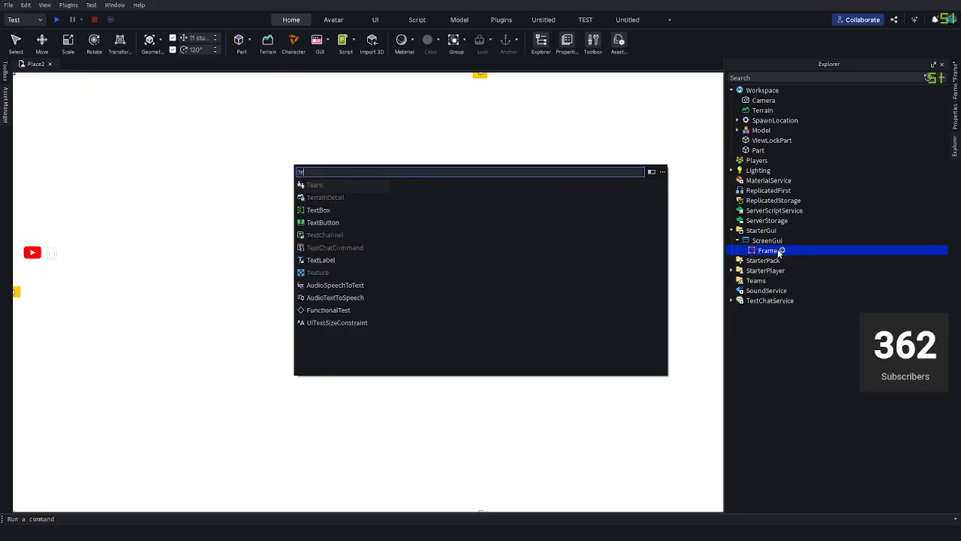
text(xt)
click(337, 197)
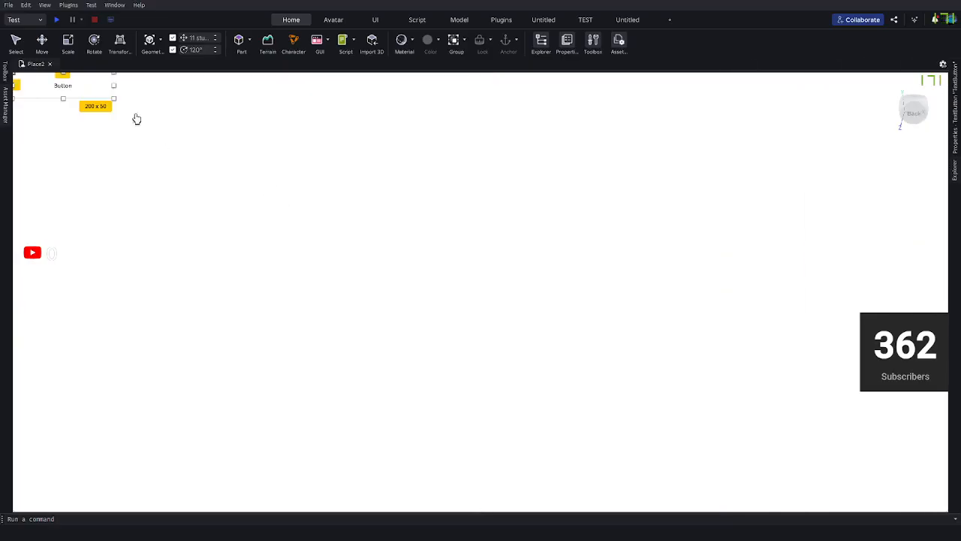
drag(86, 86, 502, 294)
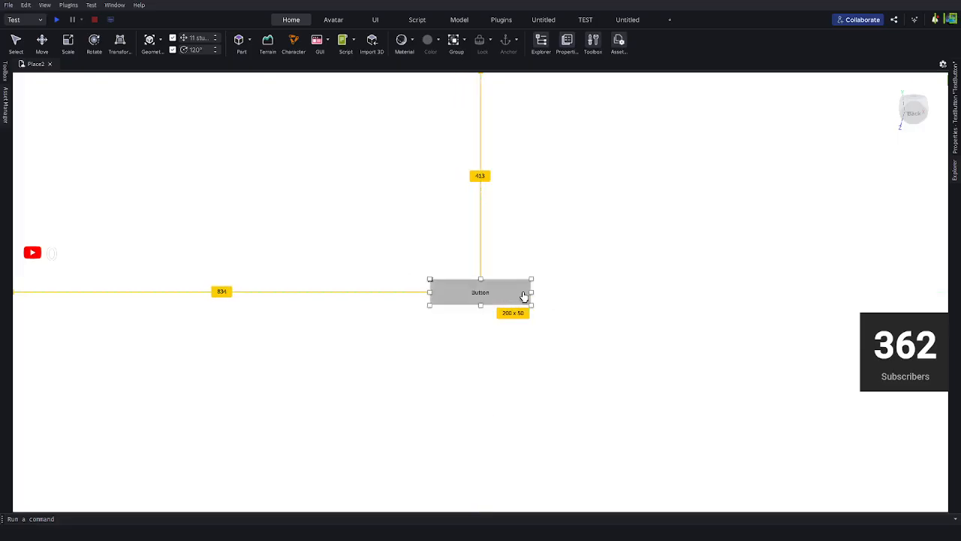
Add a LocalScript to the TextButton and clear its default code.
click(955, 182)
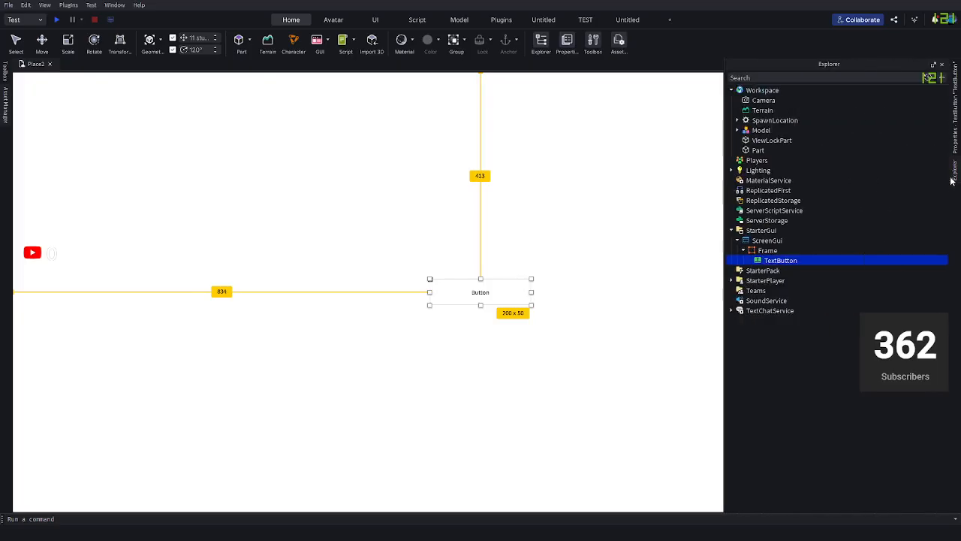
click(803, 259)
text(loca)
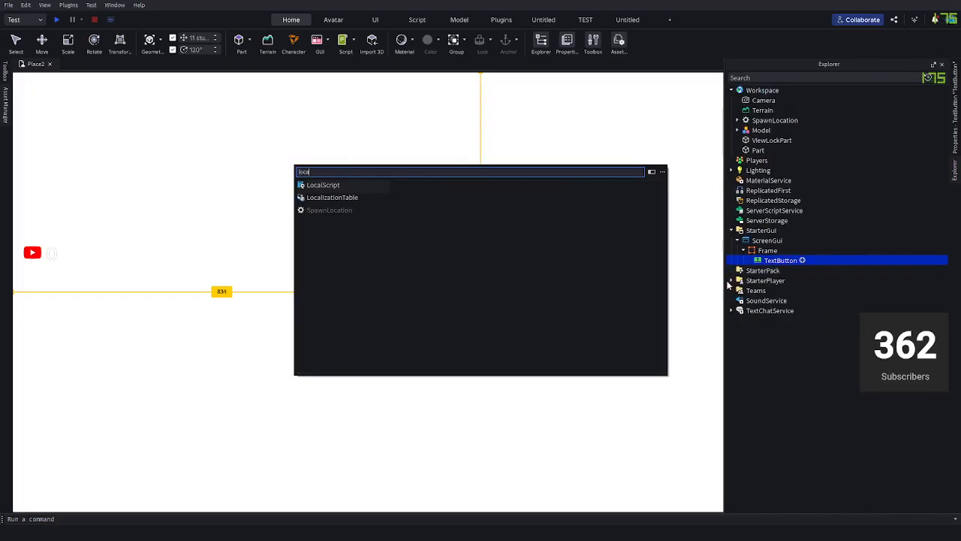
key(Return)
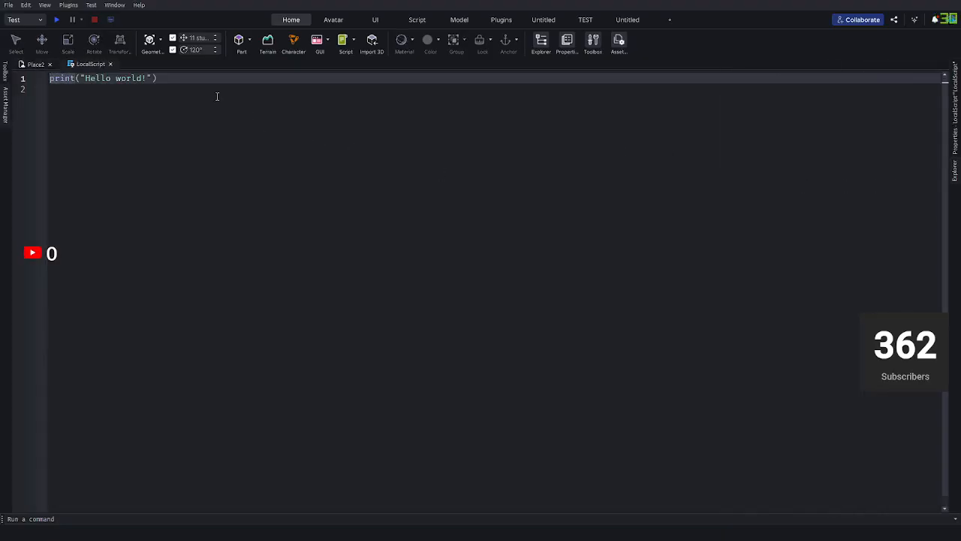
key(ctrl+a)
key(BackSpace)
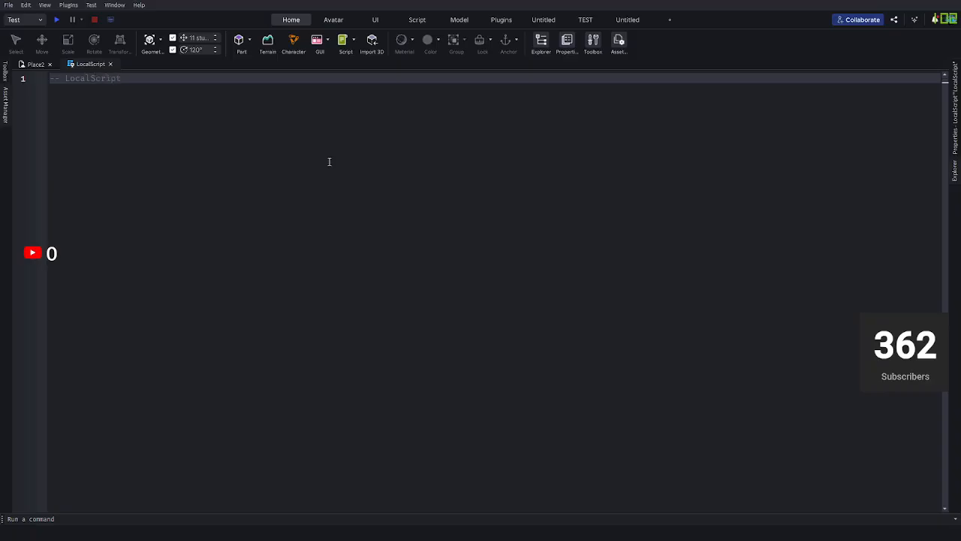
Write the comment "-- LocalScript inside the Textbutton" and, below a blank line, declare local teleportbutton = script.Parent.
text(-- LocalScript inside the)
key(Return)
key(Return)
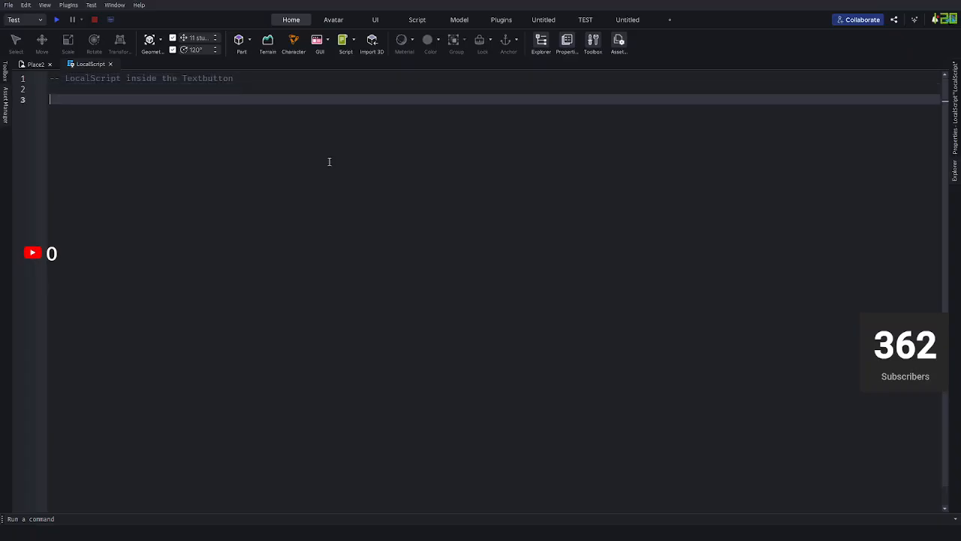
text(local )
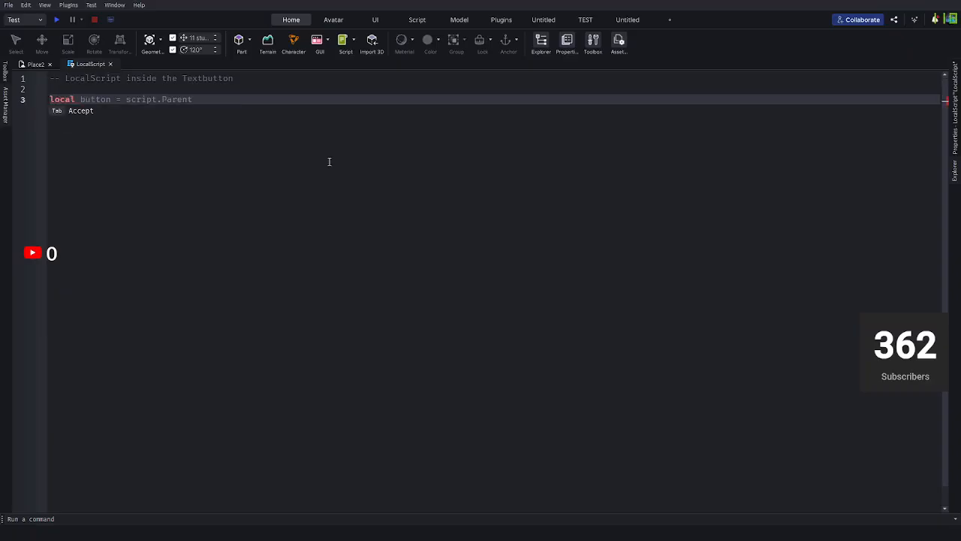
text(telepor)
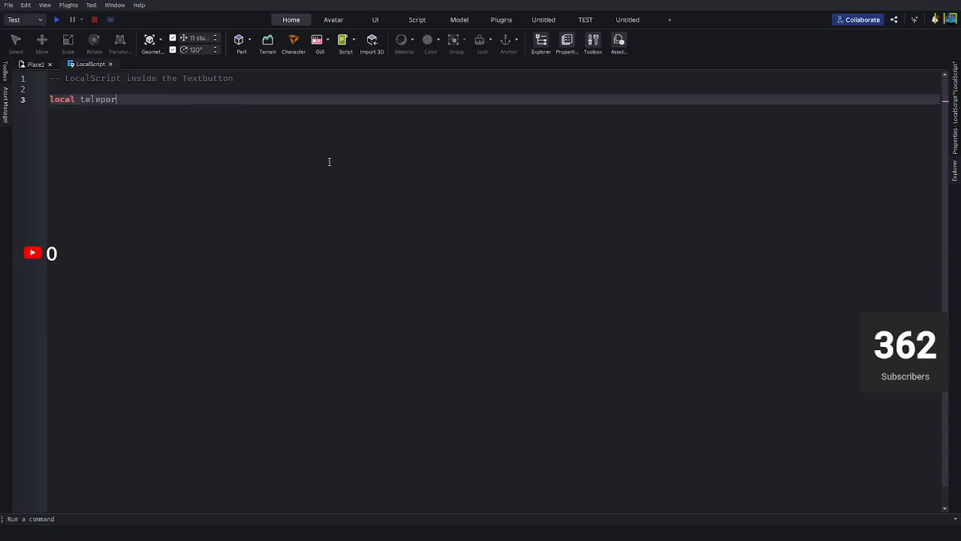
text(t)
key(BackSpace)
text(button)
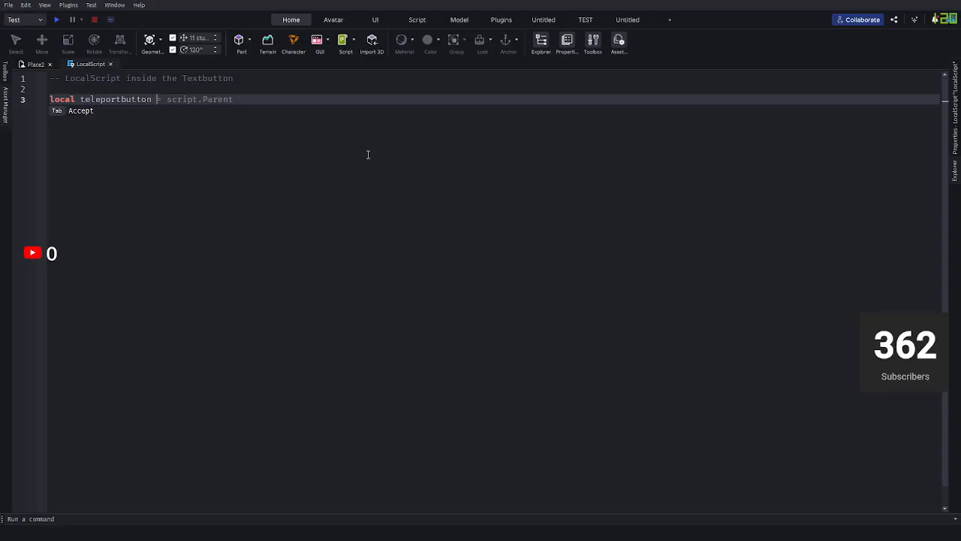
text(scr)
key(Tab)
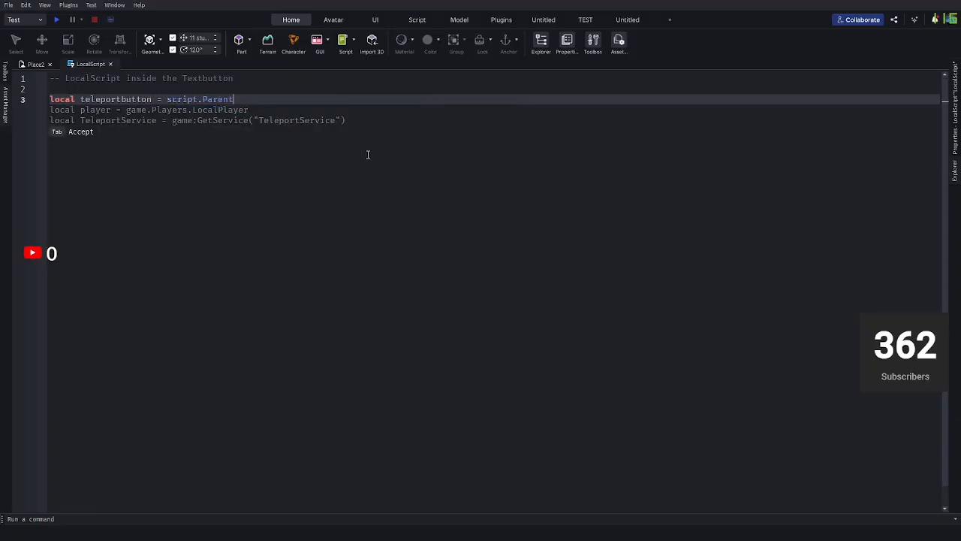
Declare local placeID = 123456789 on the line below the teleportbutton variable.
key(Return)
text(local pla)
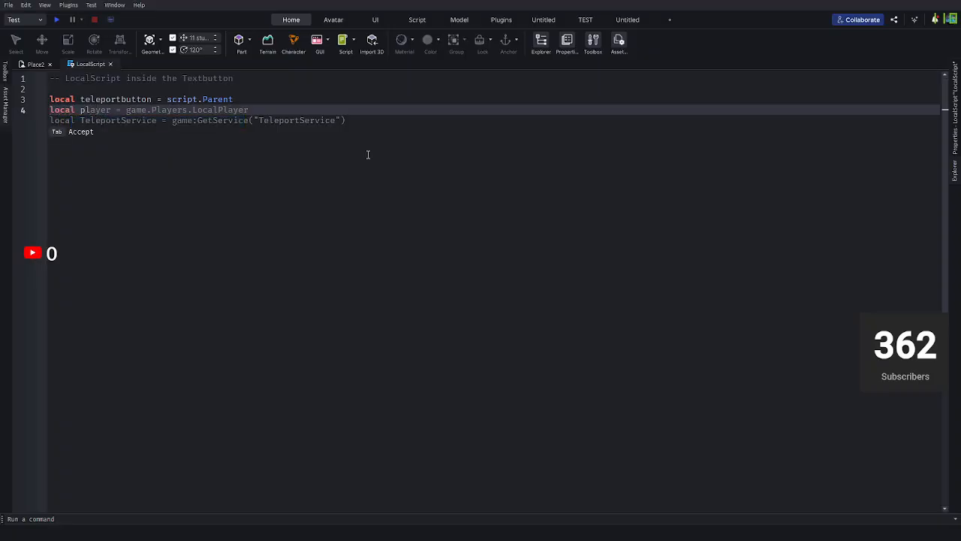
text(ce)
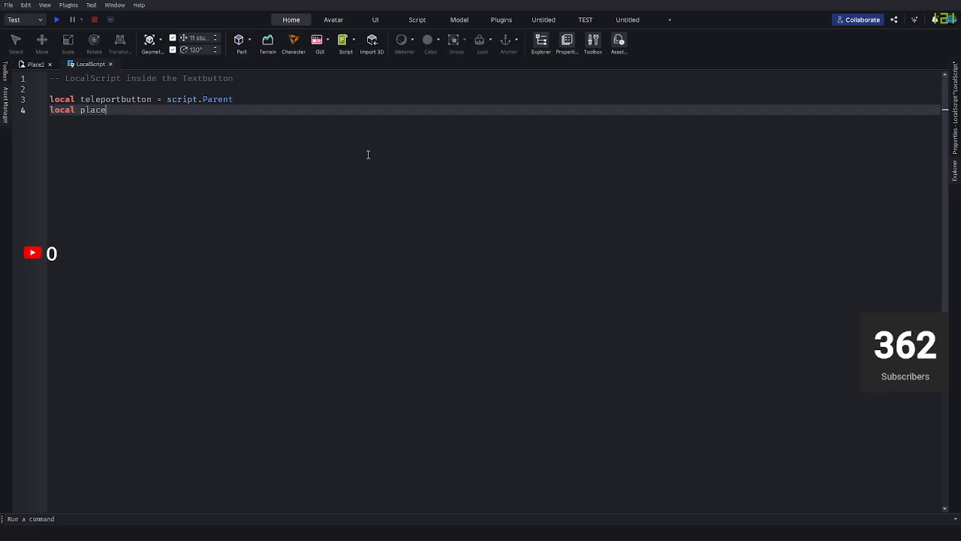
text(ID = )
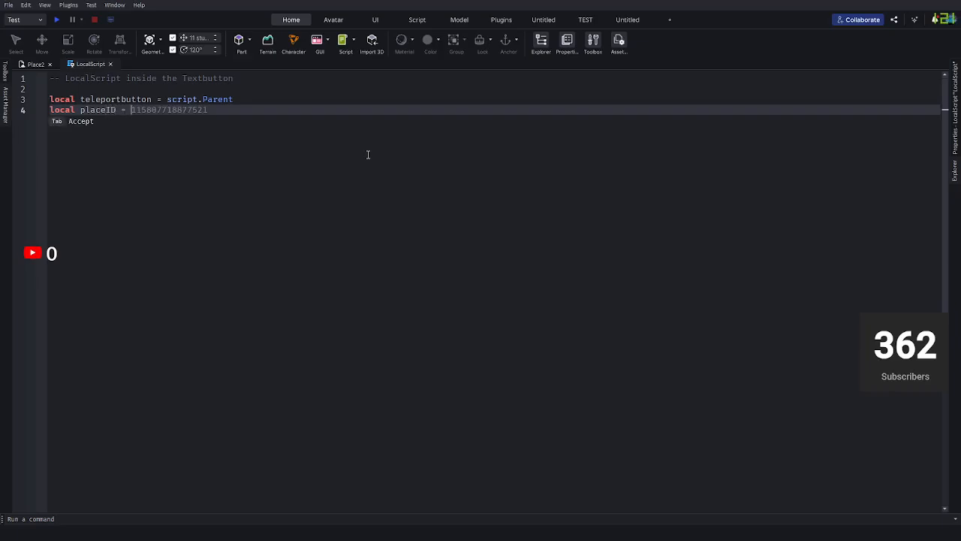
text(123456789)
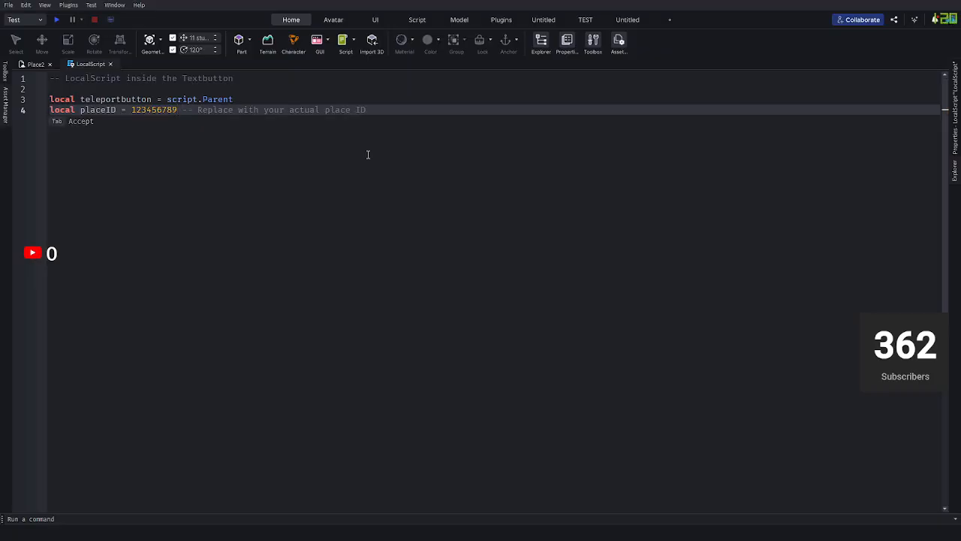
Add the trailing comment "-- Replace with your actual place ID" to the placeID line and leave a blank line below it.
key(Tab)
key(Return)
key(Return)
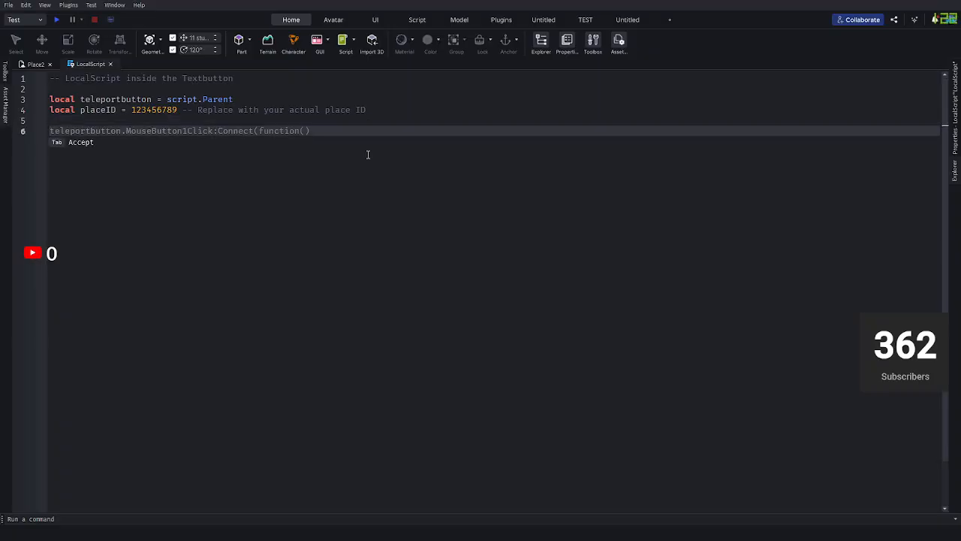
Open a click handler on line 6 with teleportButton.MouseButton1Click:Connect(function() and start its body.
text(telepo)
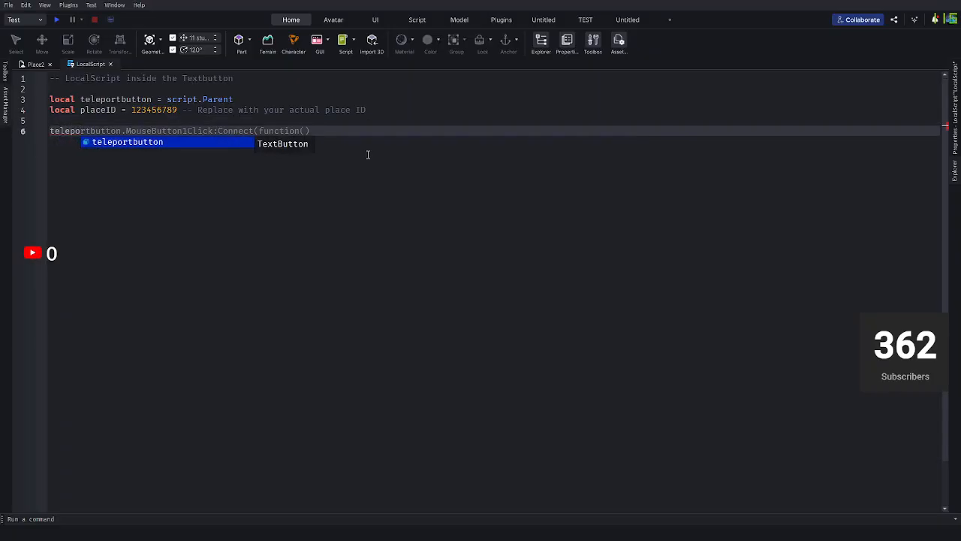
text(rtbutt)
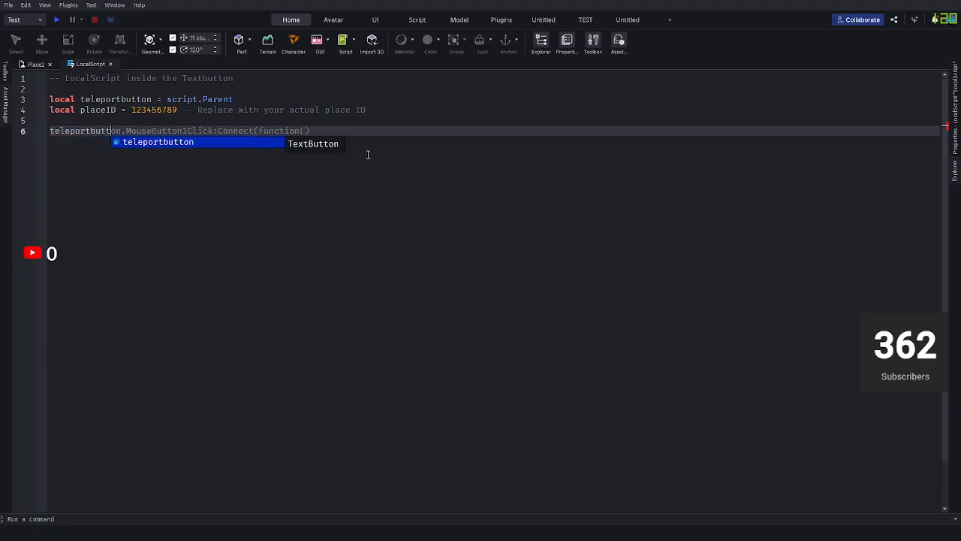
text(ontel)
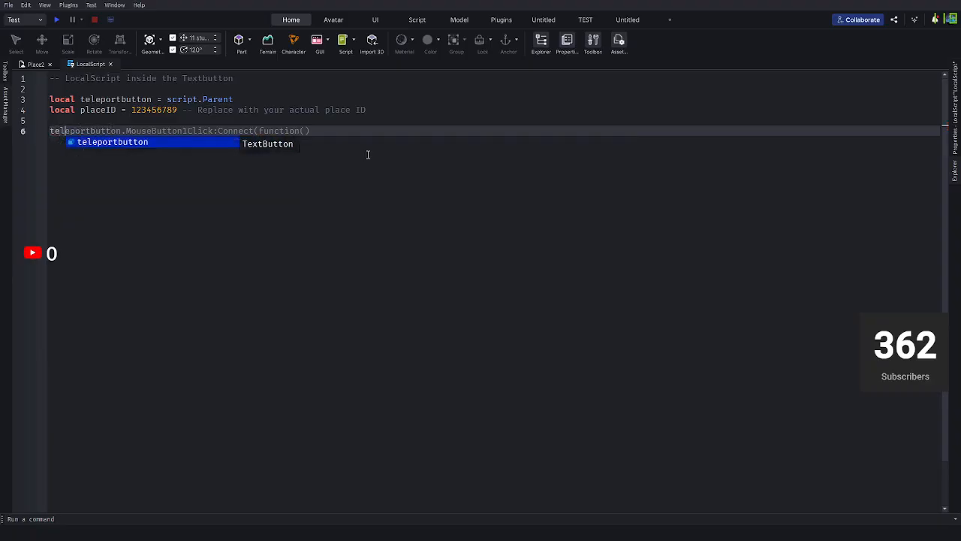
text(eportButto)
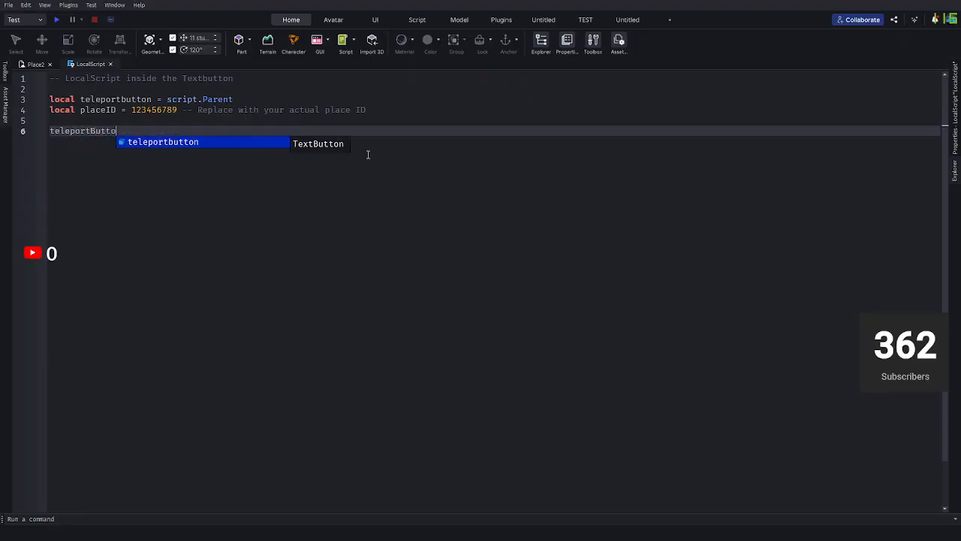
text(n.)
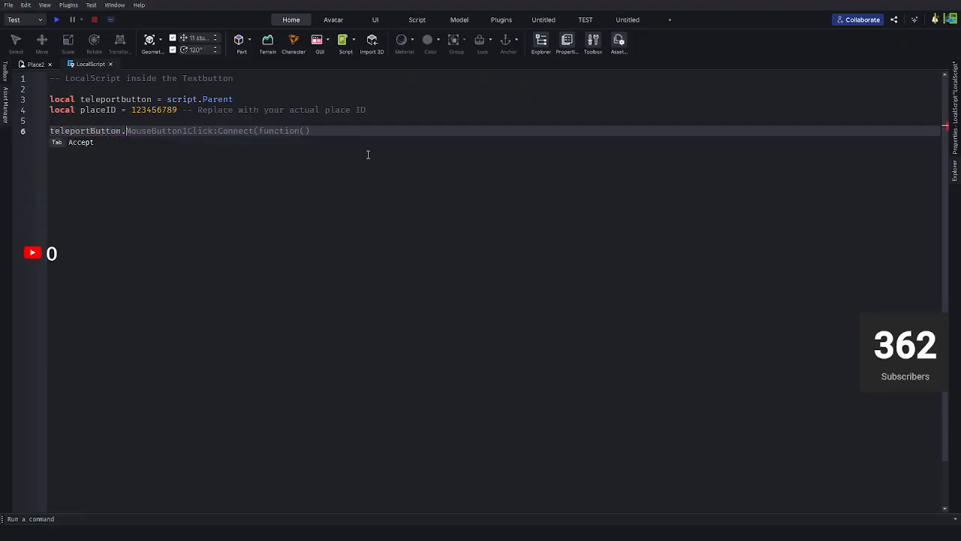
text(MouseButton1Click)
text(:Connect)
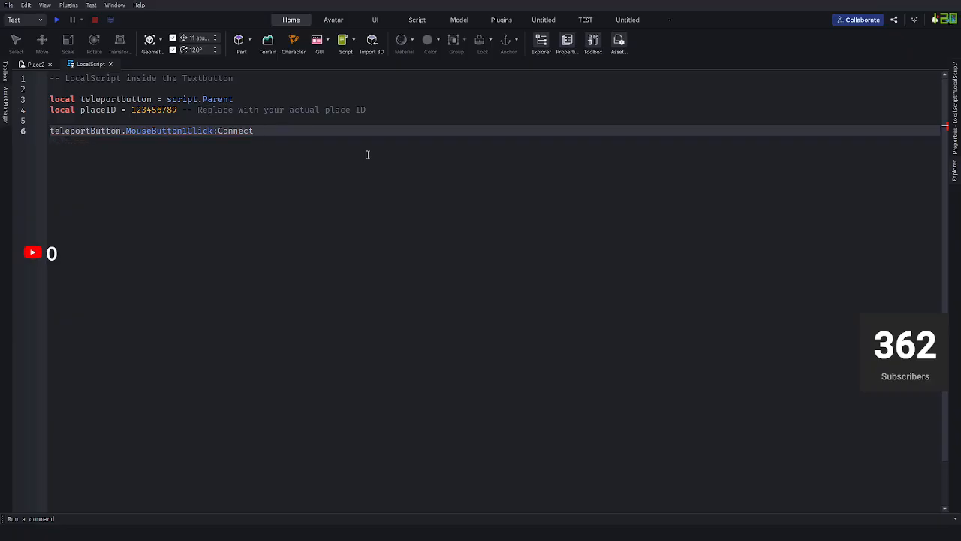
text((function()
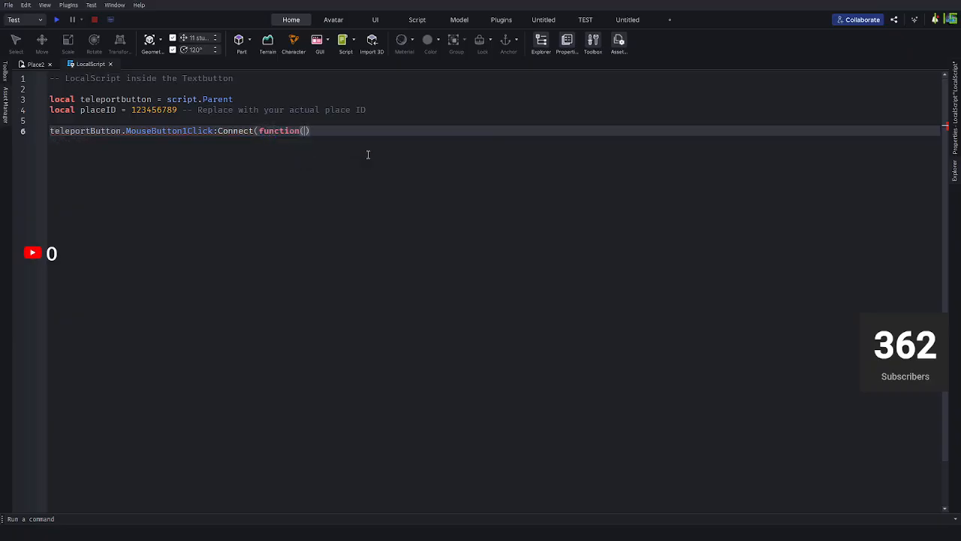
key(Return)
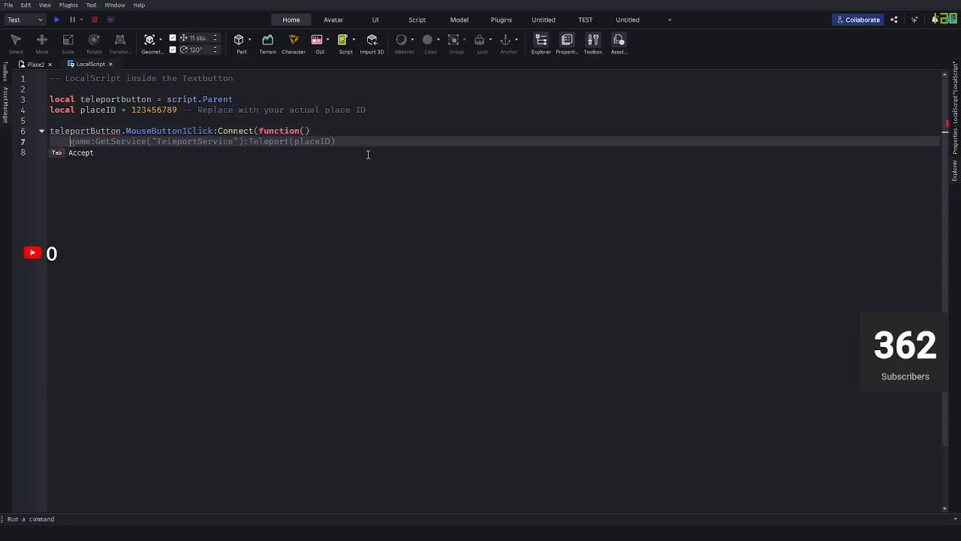
Declare local player = game.Players.LocalPlayer as the first line of the click handler.
text(loocal)
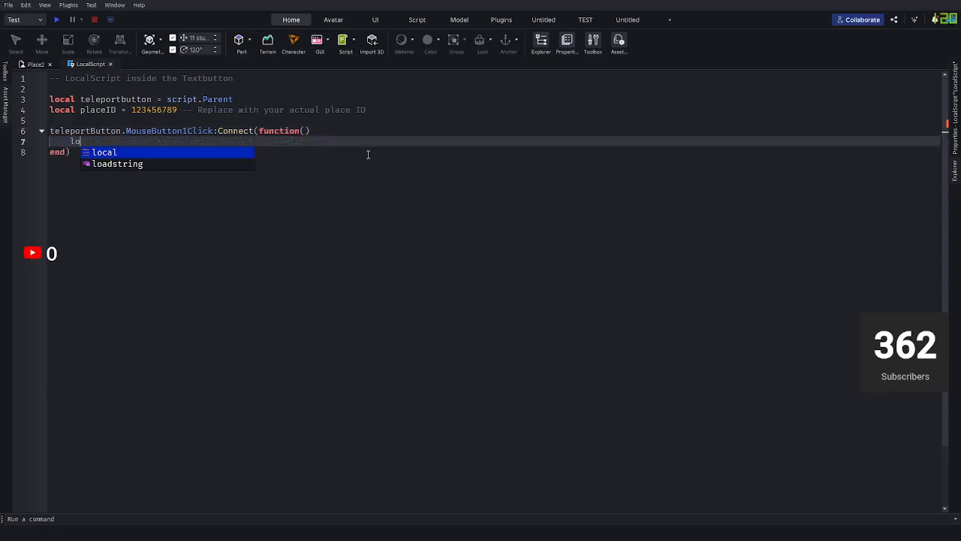
key(BackSpace)
key(BackSpace)
key(BackSpace)
key(BackSpace)
text(cal)
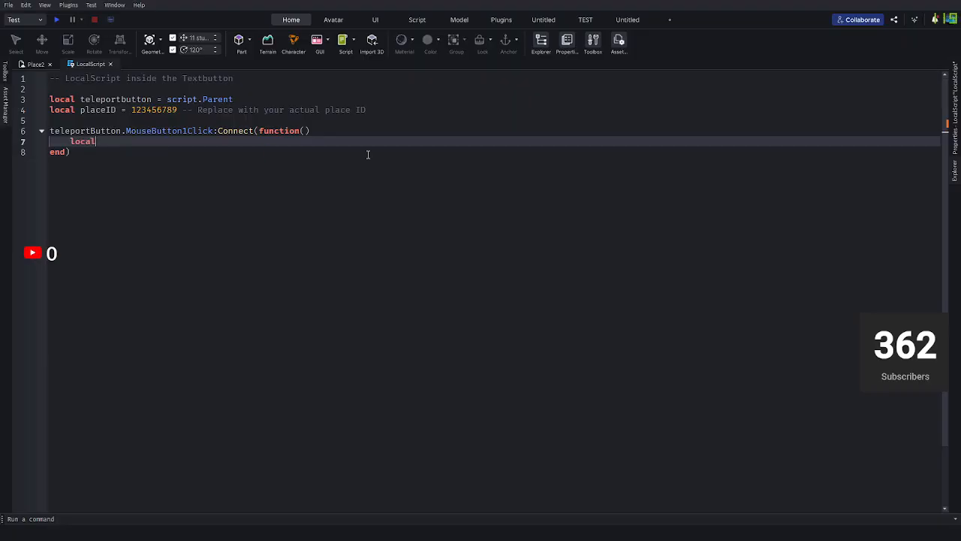
text( player )
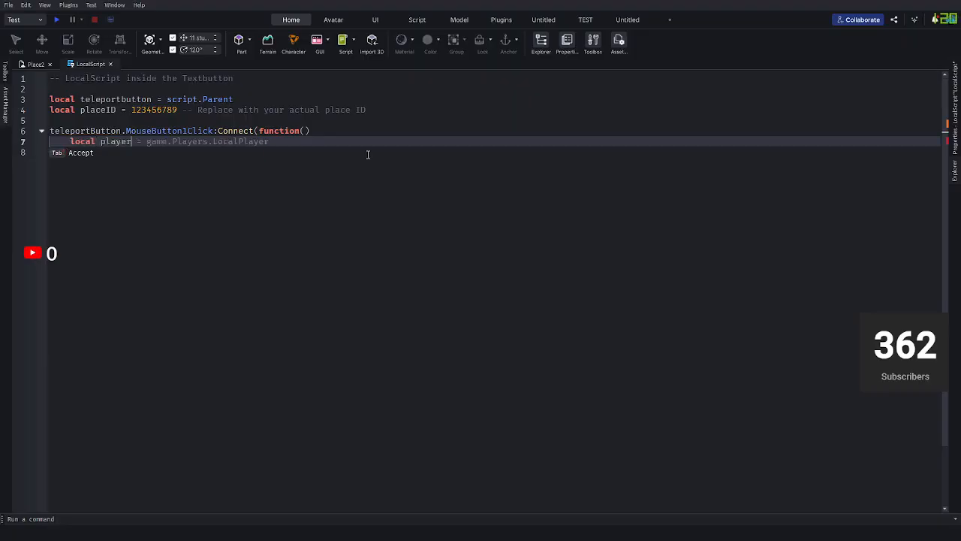
text(= game.)
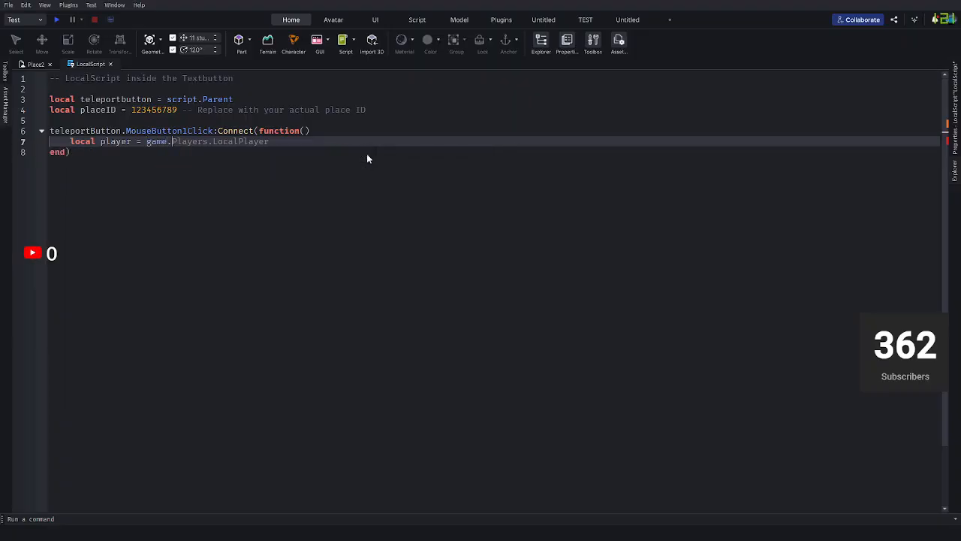
text(Players)
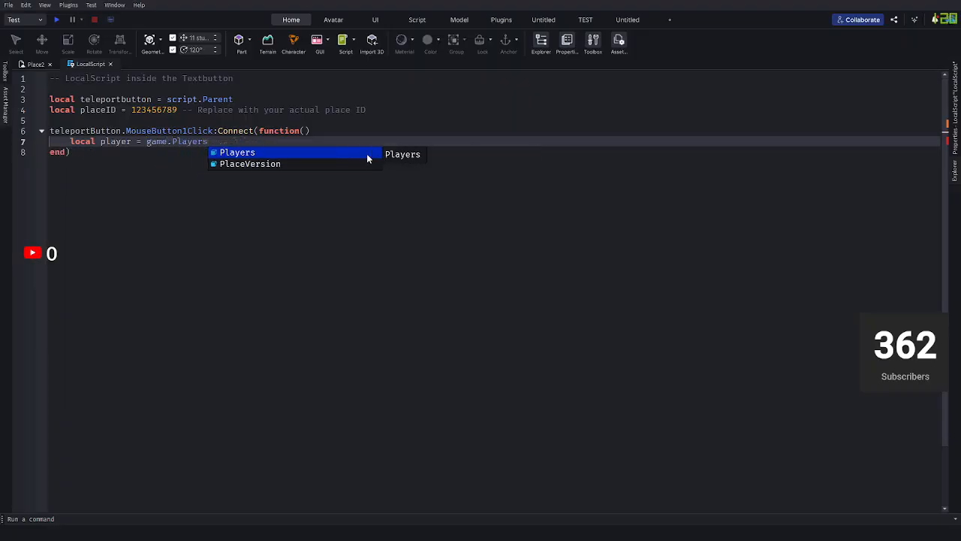
text(.LocalPl)
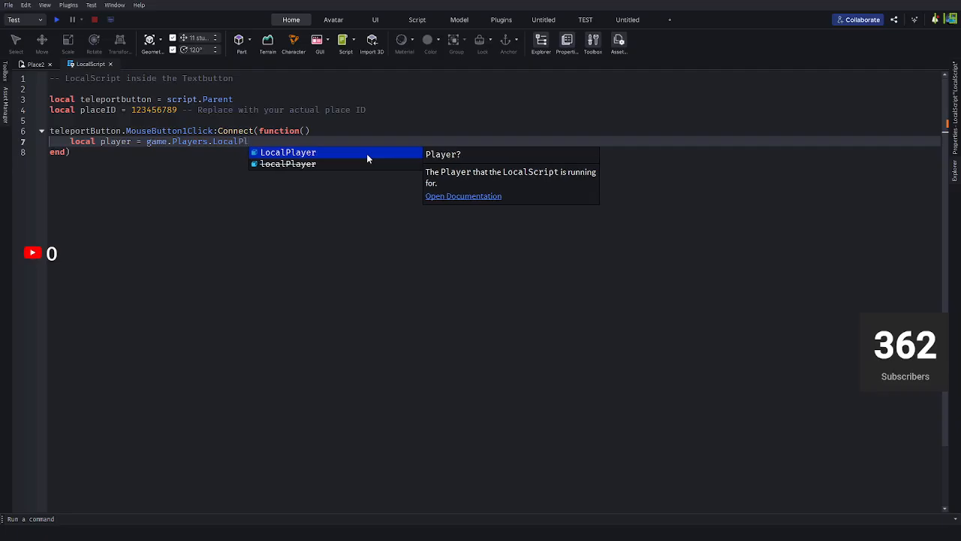
key(Tab)
key(Return)
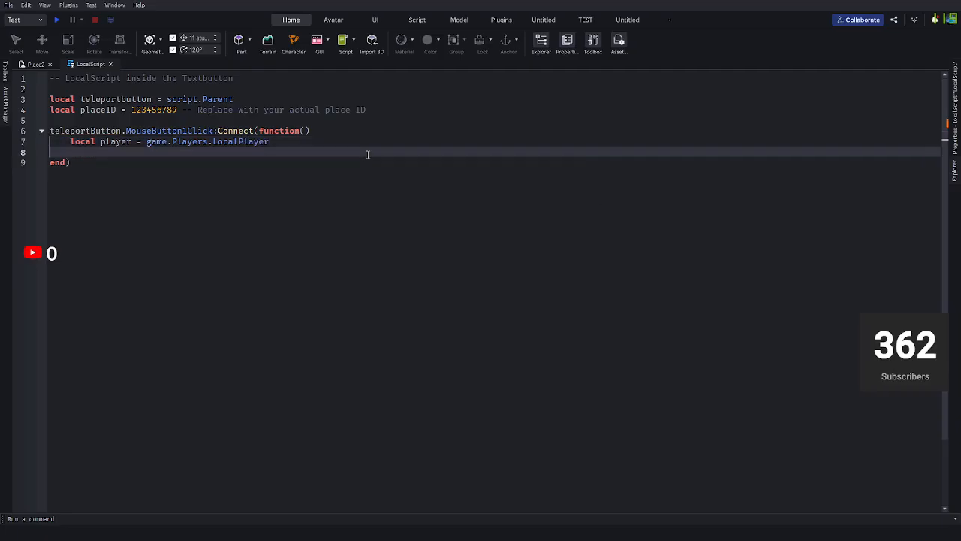
Add an "if player then" block below the player variable, containing game:GetService("TeleportService").
text(if player then)
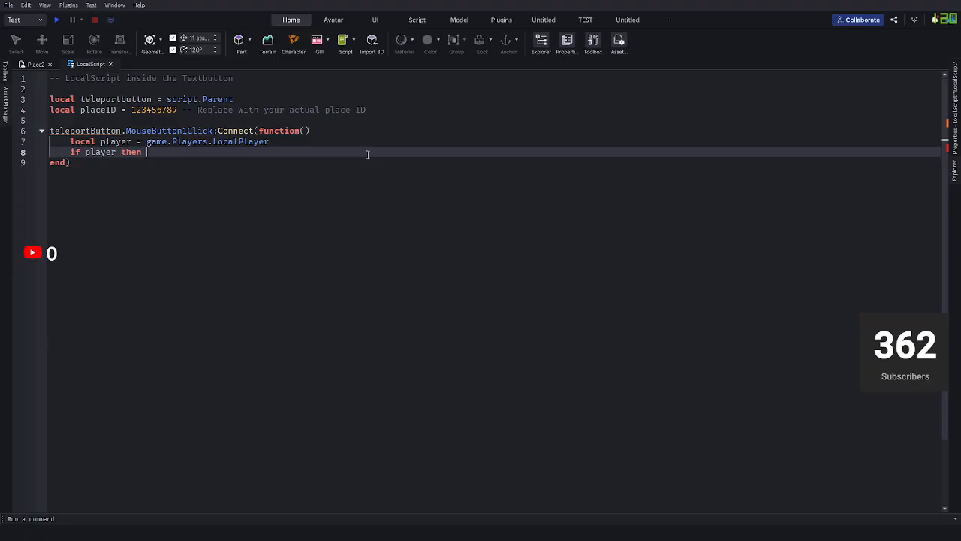
key(Return)
text(ga)
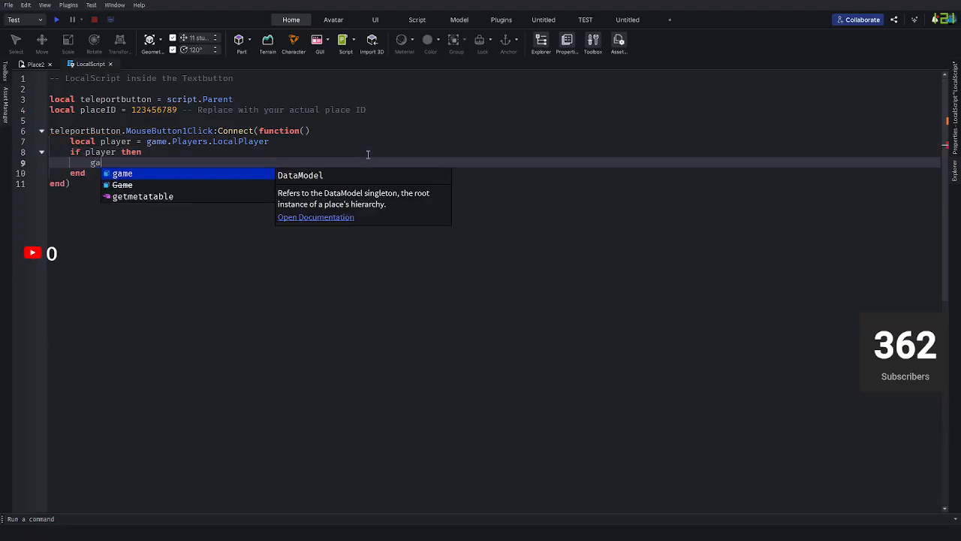
text(me:)
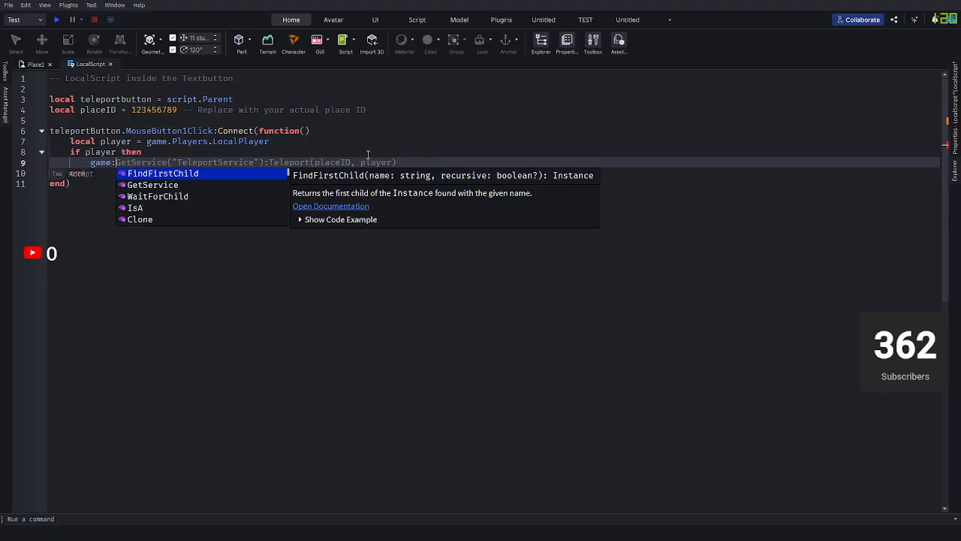
text(GetServ)
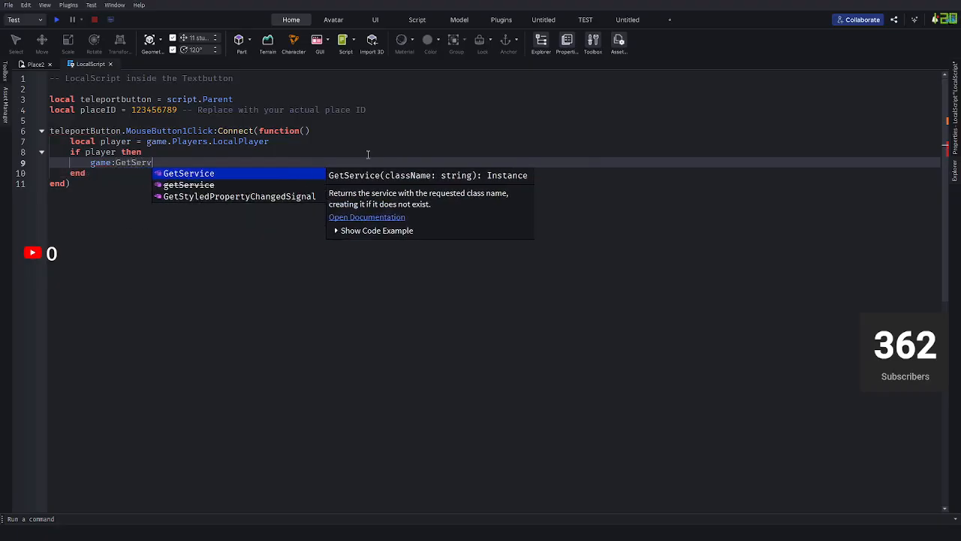
key(Tab)
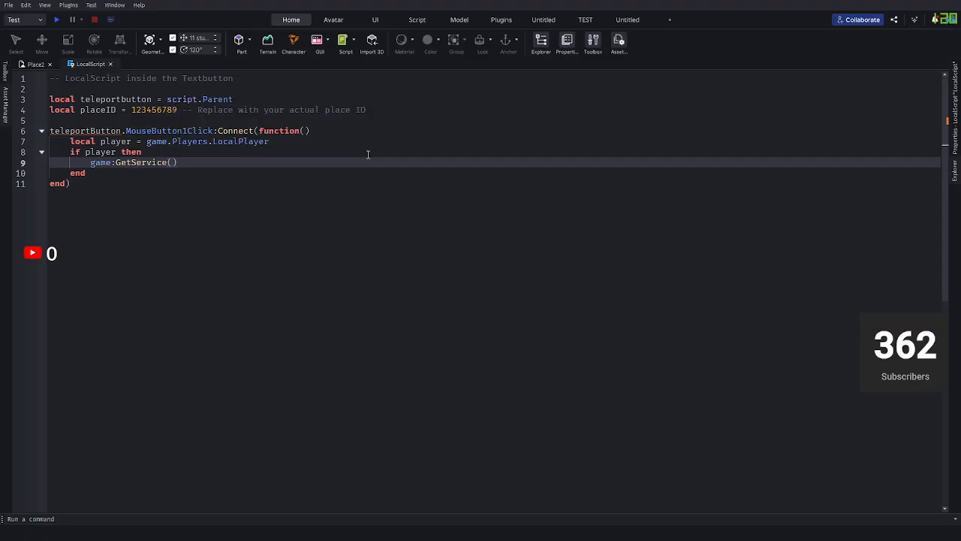
text("Y)
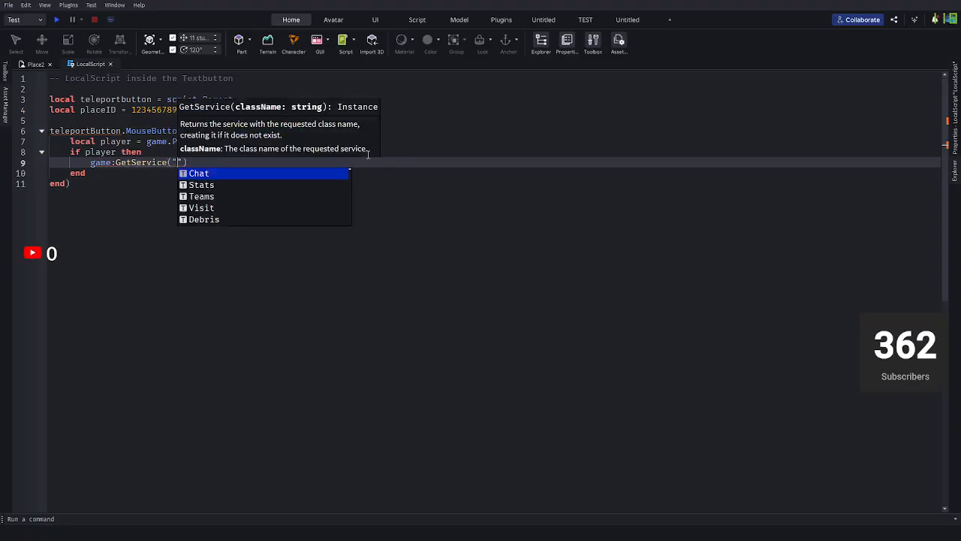
text(eleport)
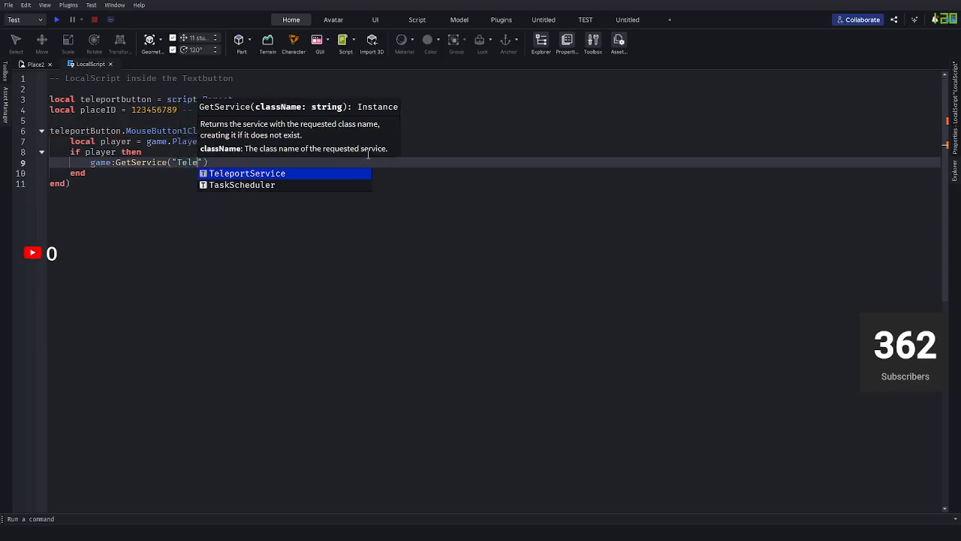
key(Tab)
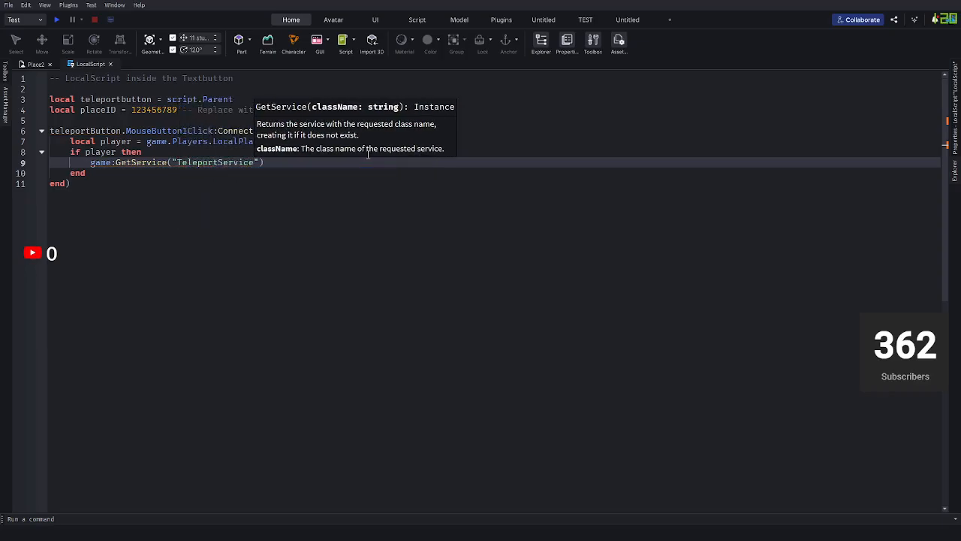
text("))
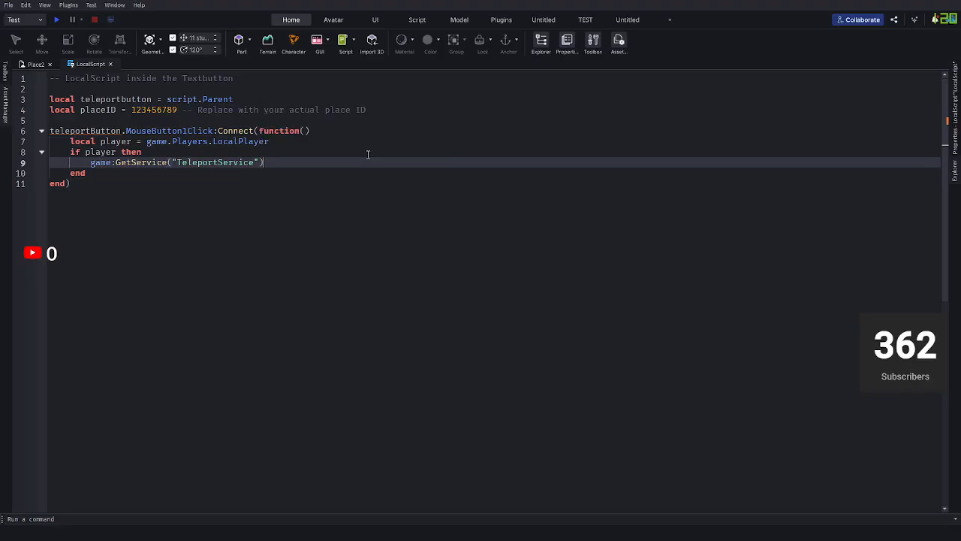
Chain :Teleport(placeID, player) onto the TeleportService call inside the if block.
text(:Teleport)
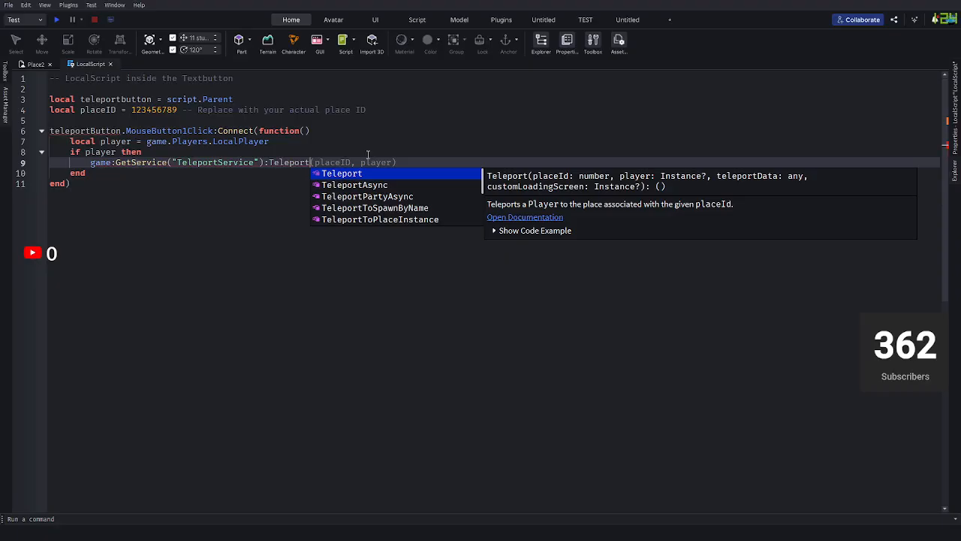
text(()
key(Tab)
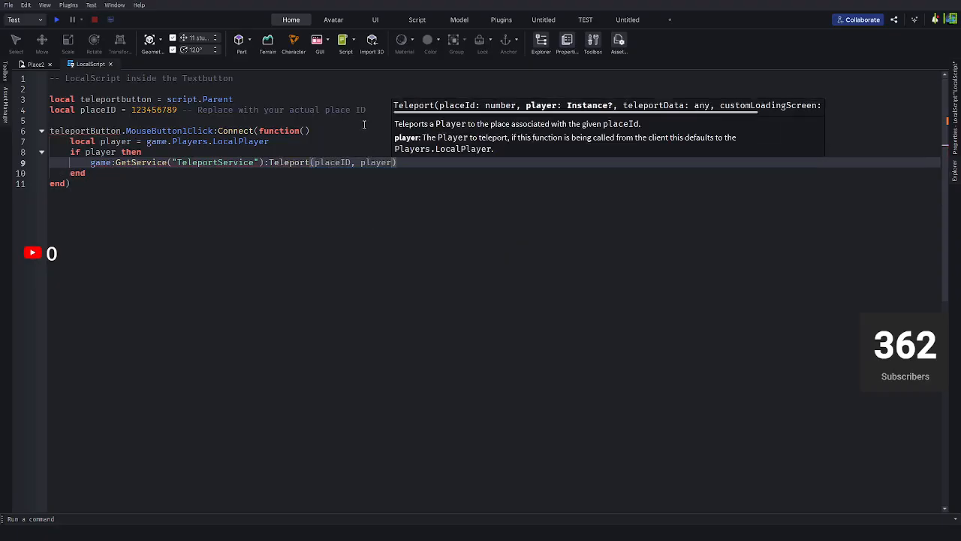
Add two new lines after the click handler's closing end) and close the LocalScript.
key(Down)
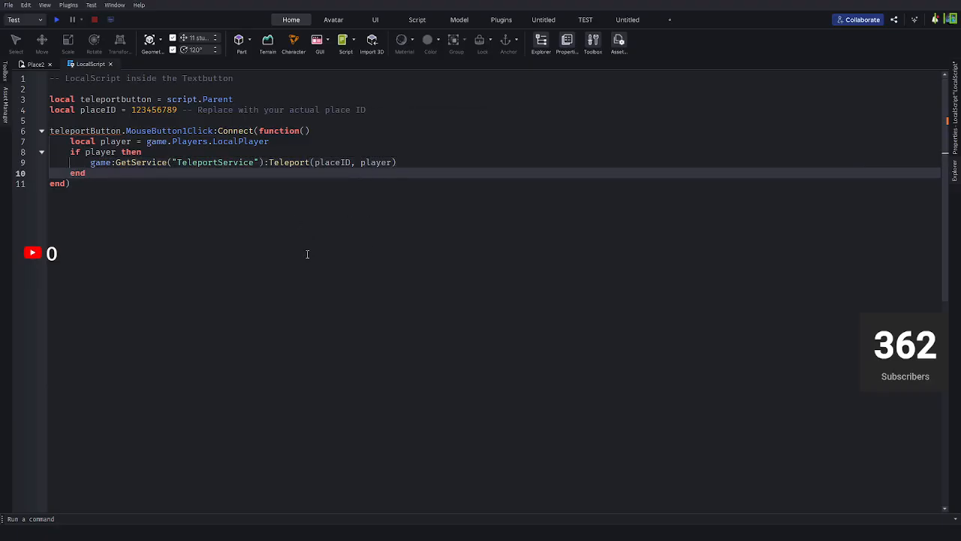
key(Down)
key(Return)
key(Return)
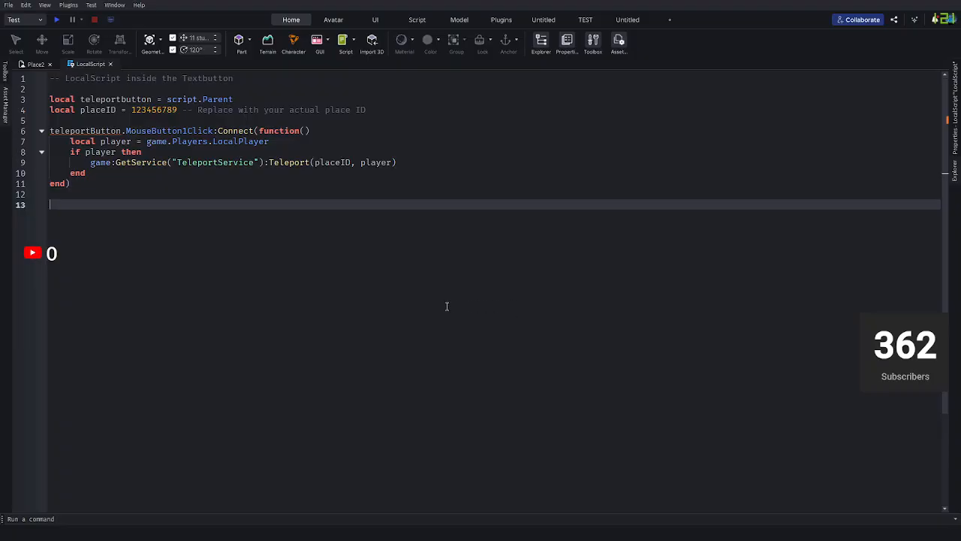
key(ctrl+w)
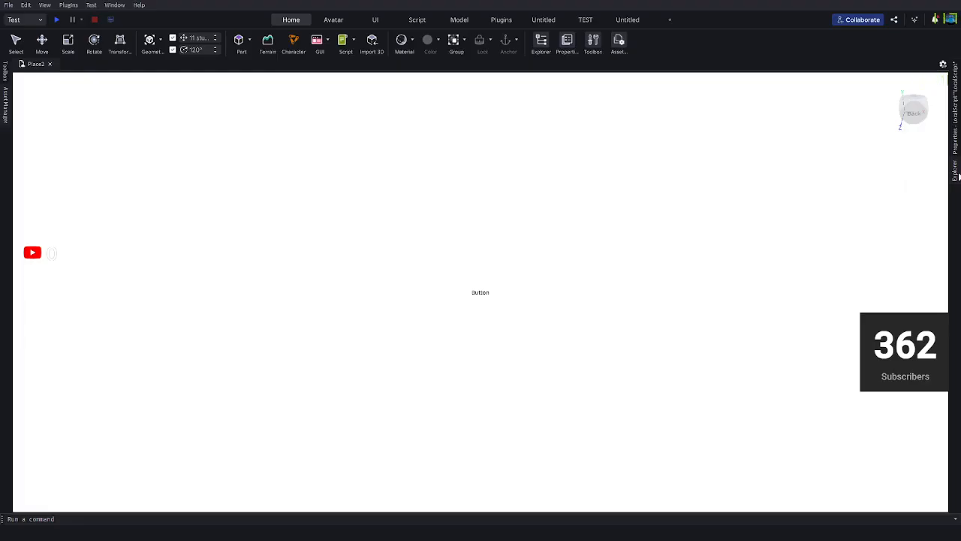
Set the BackgroundTransparency of the Frame in the ScreenGui to 1.
click(955, 170)
click(760, 260)
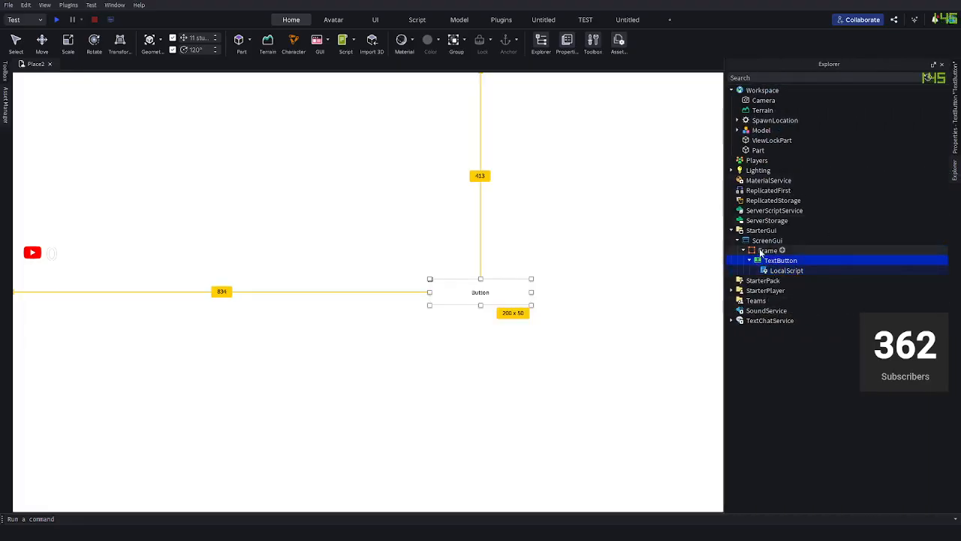
click(759, 252)
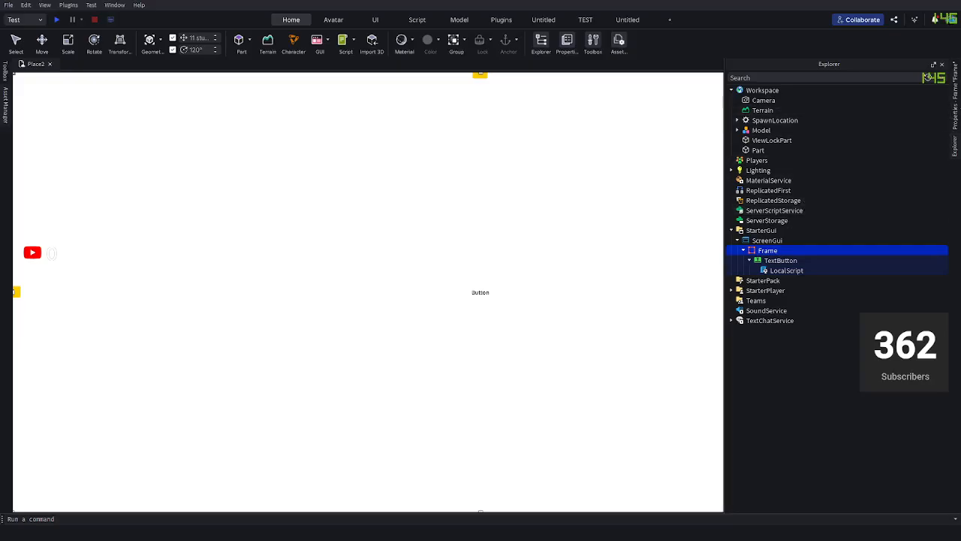
click(955, 111)
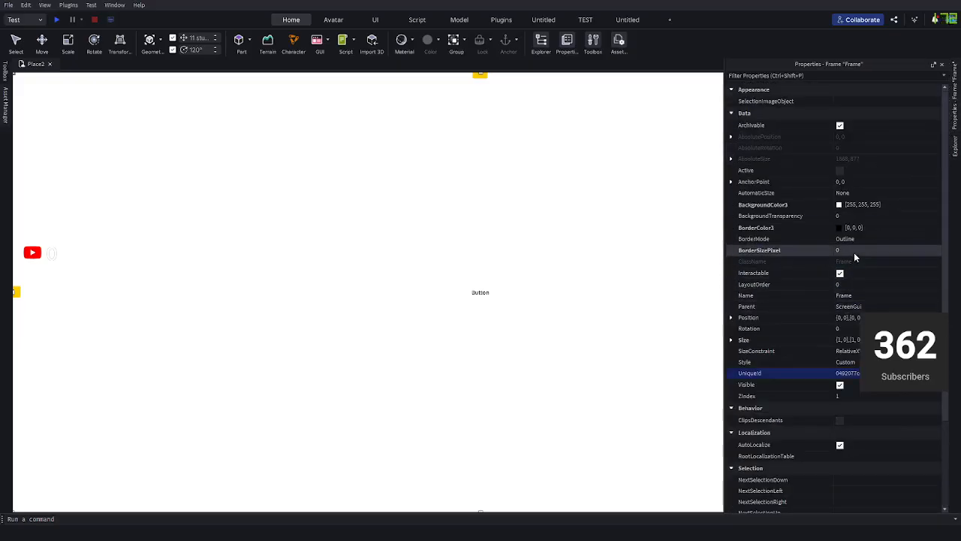
click(864, 216)
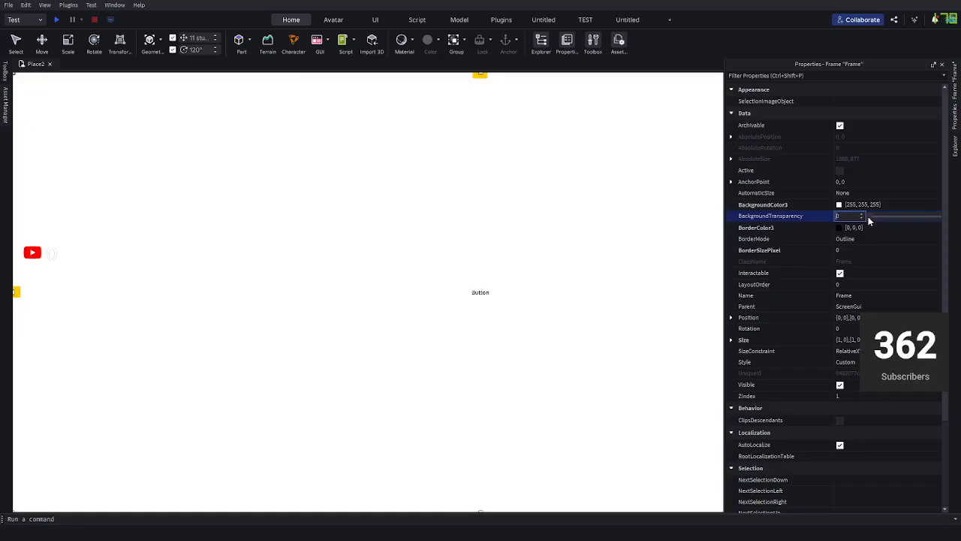
text(1)
key(Return)
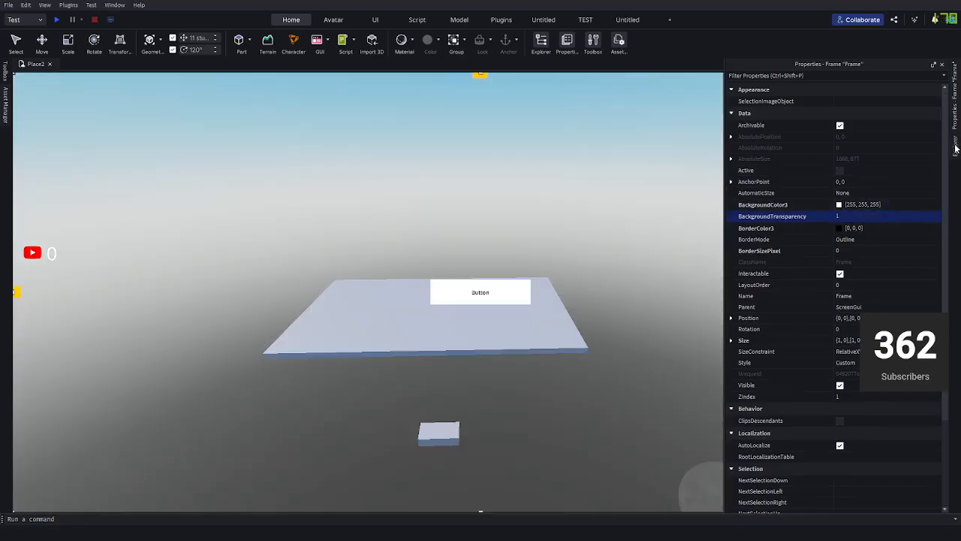
Add a UICorner to the TextButton in the ScreenGui's Frame.
click(955, 148)
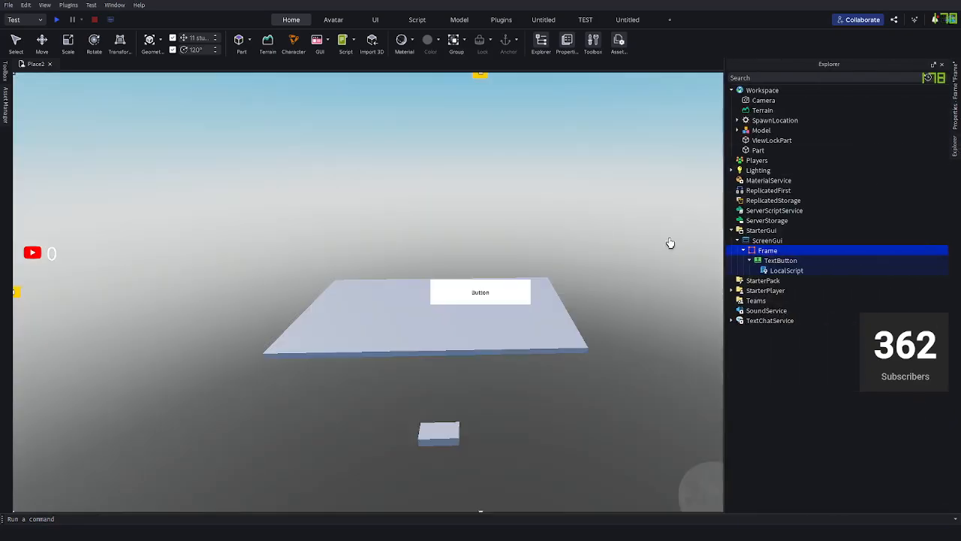
click(525, 299)
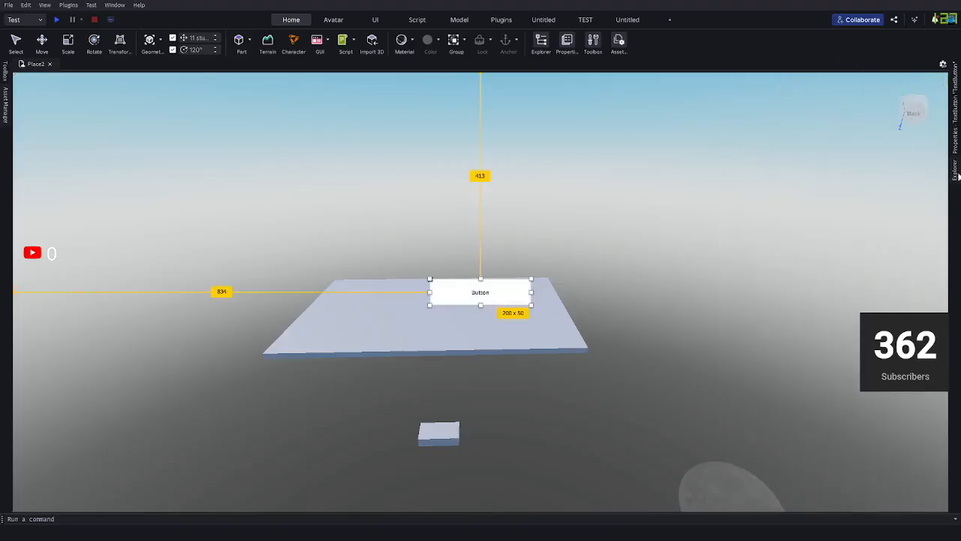
click(957, 169)
click(801, 259)
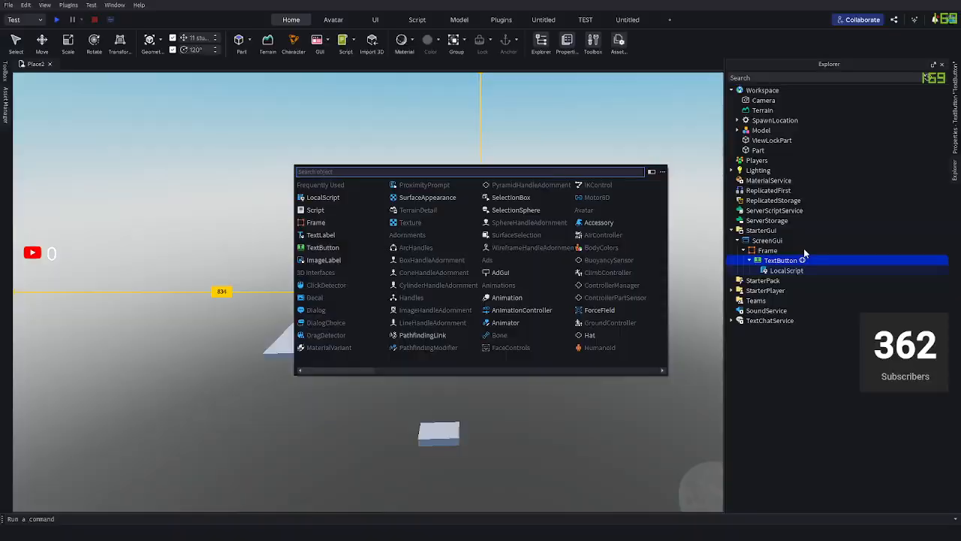
text(UICorner)
key(Return)
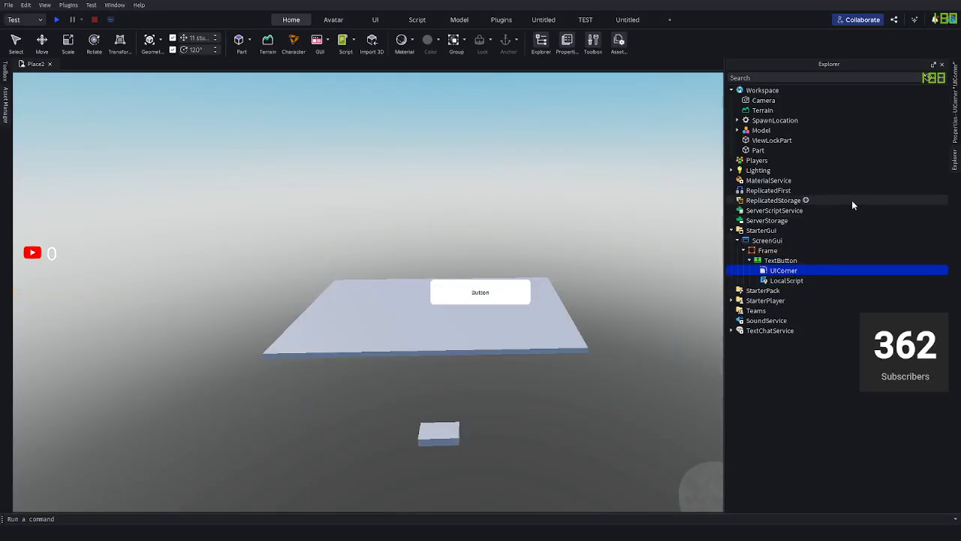
Add a BlurEffect to the TextButton.
click(801, 259)
click(803, 261)
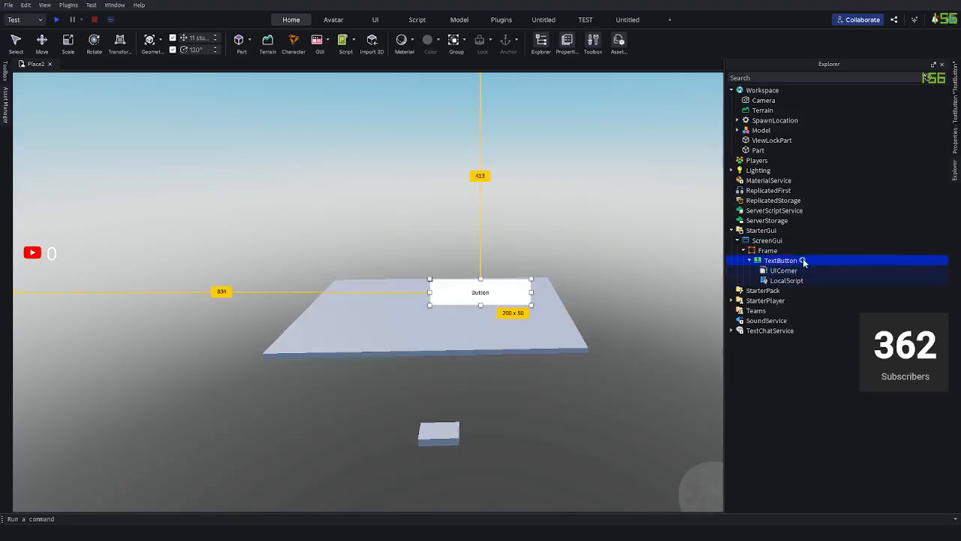
click(802, 261)
text(blur)
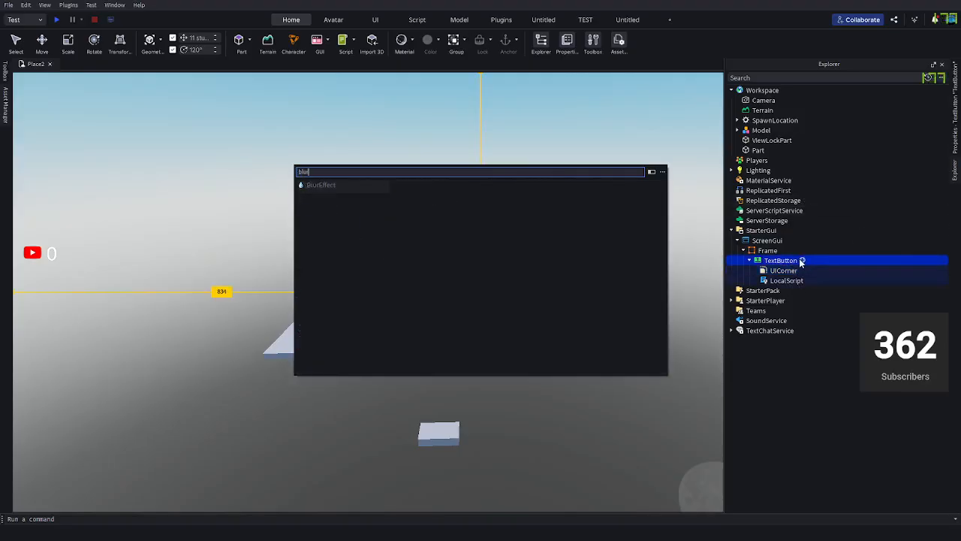
key(Return)
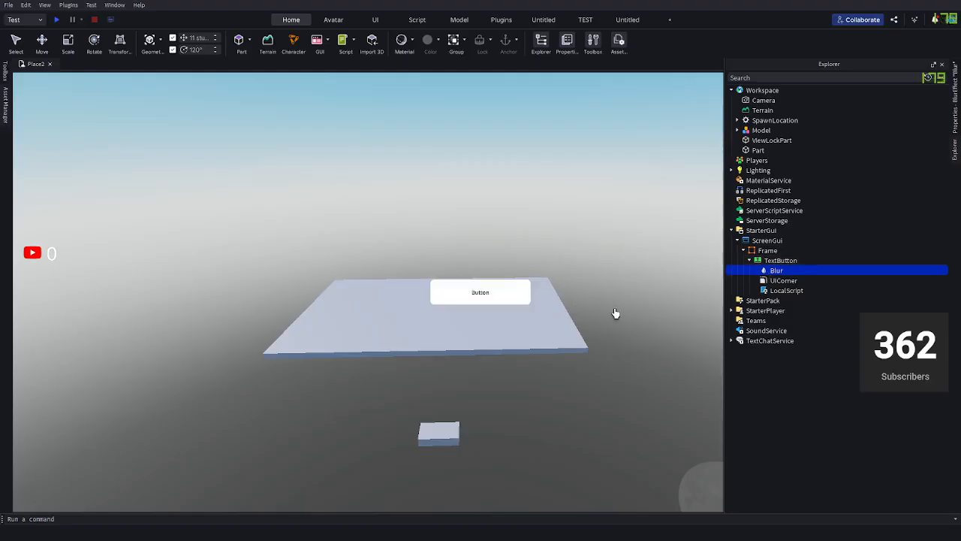
click(802, 260)
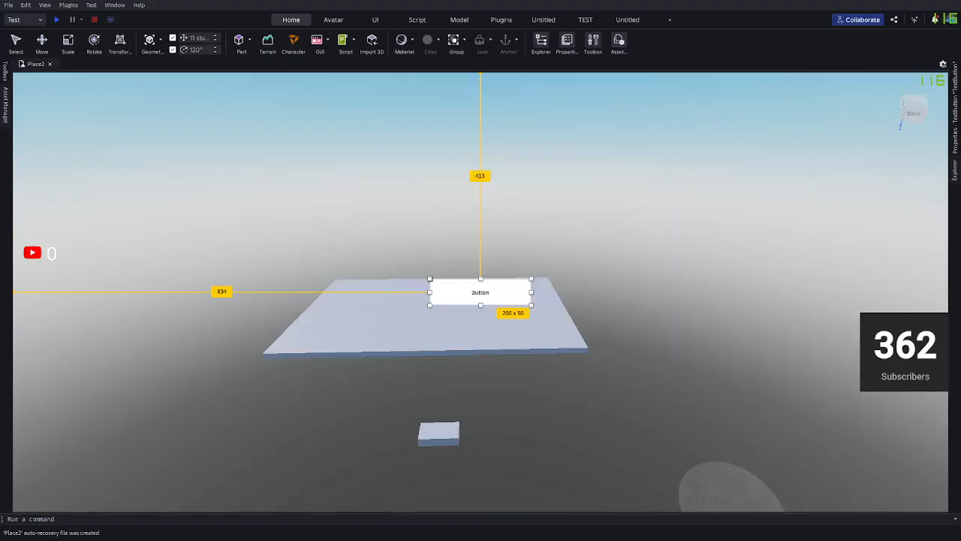
mouse_move(955, 178)
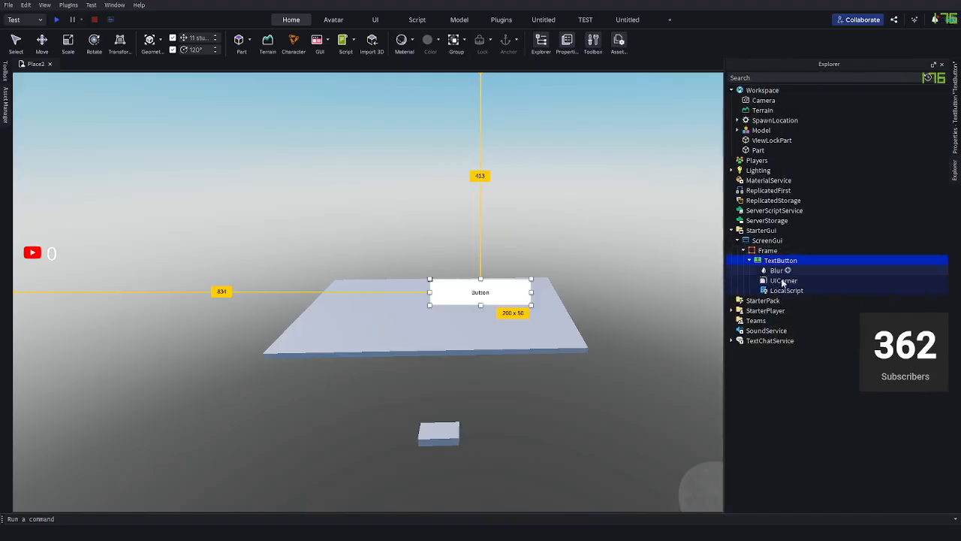
click(749, 259)
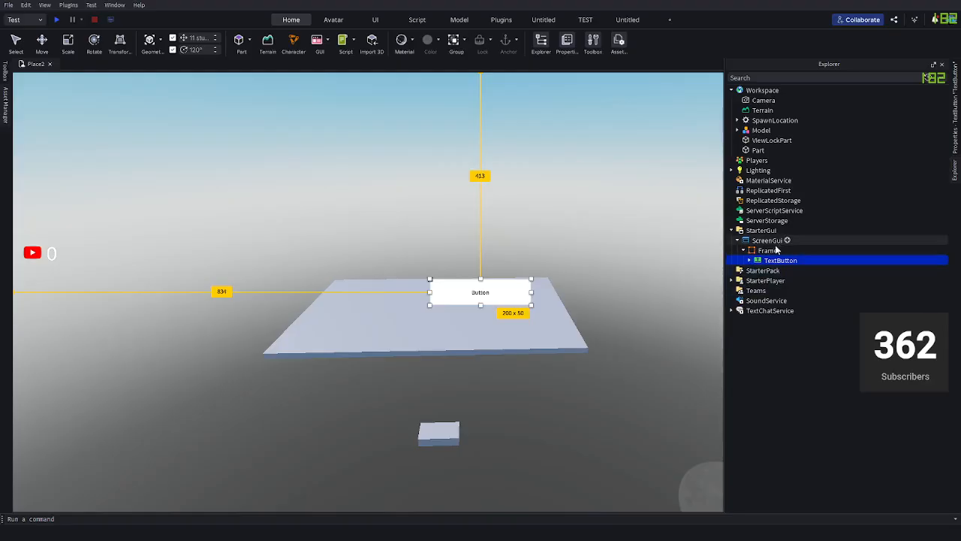
click(748, 260)
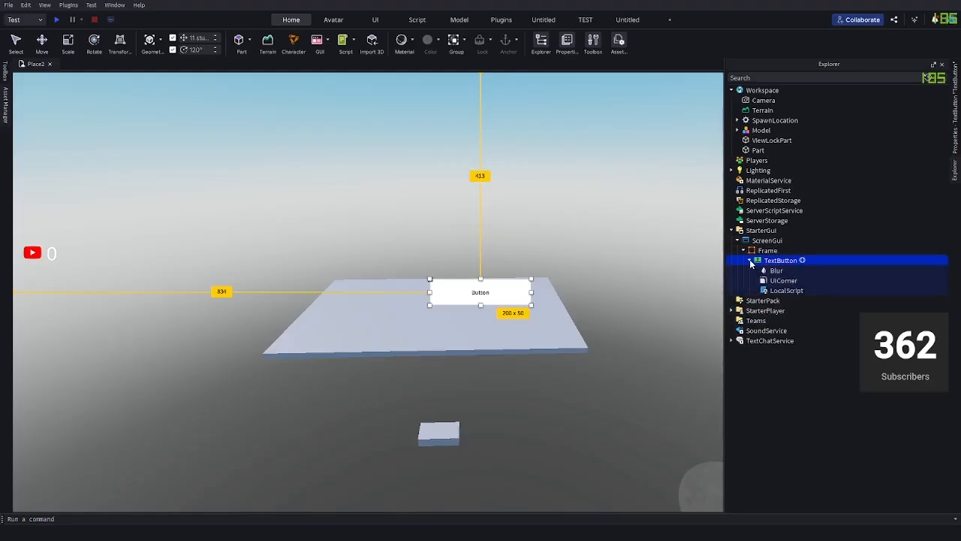
click(749, 260)
click(750, 260)
click(747, 260)
Save the place to Roblox as a new game named "game".
click(593, 45)
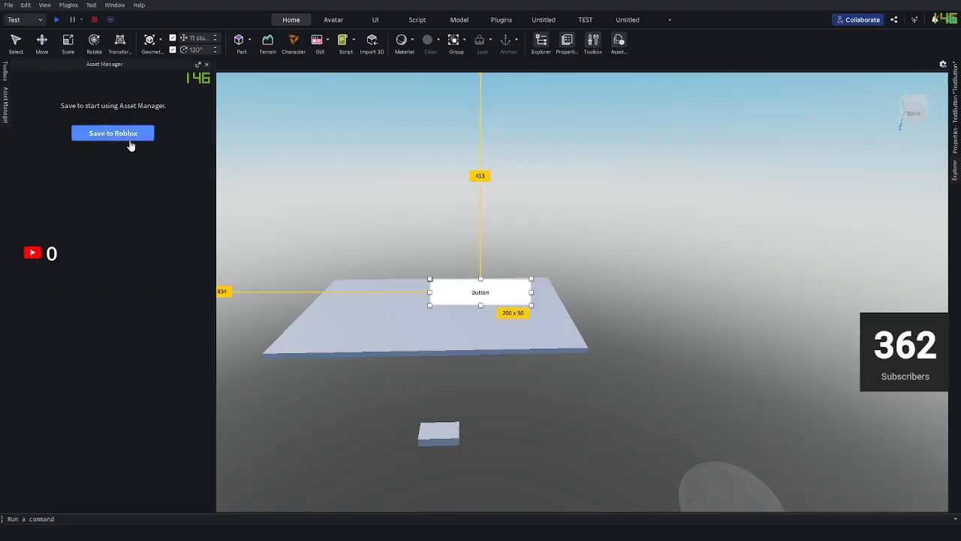
click(131, 137)
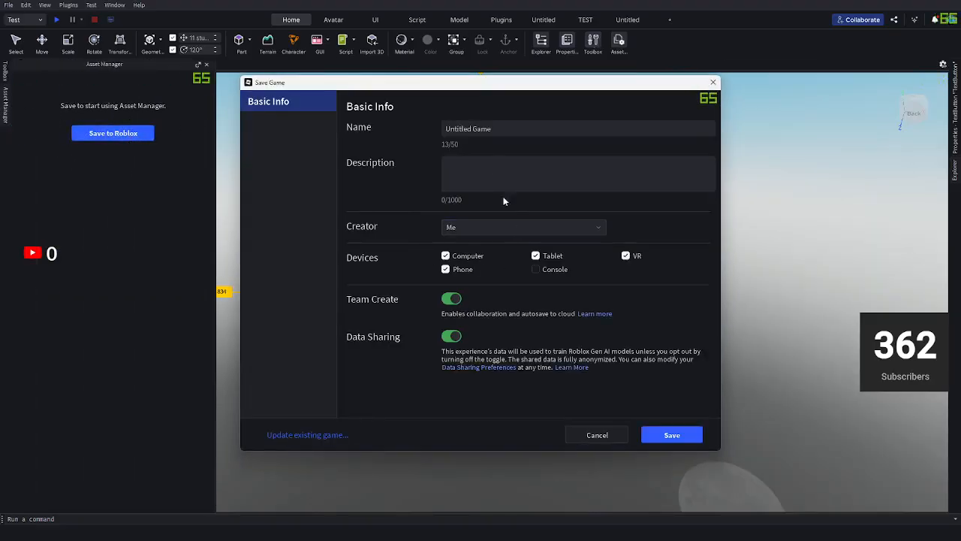
click(506, 135)
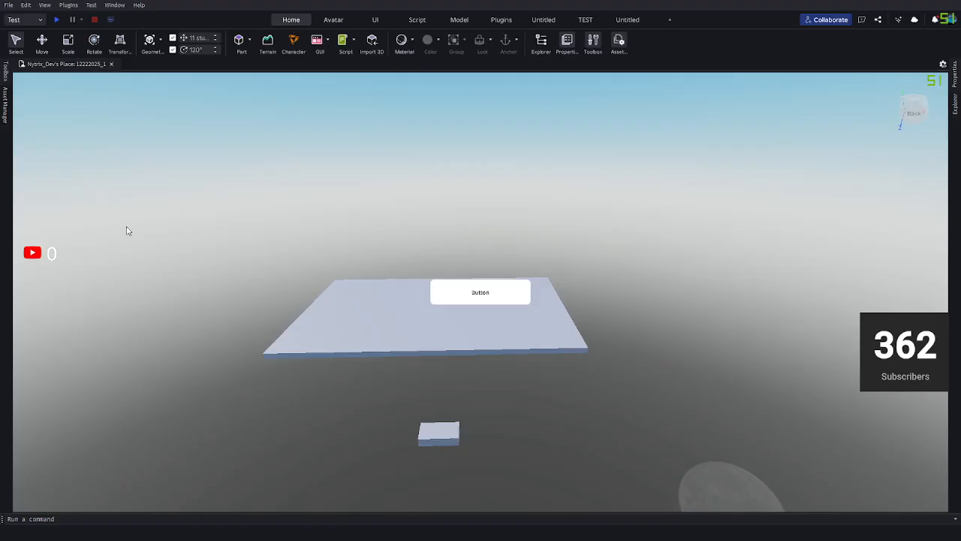
Enable Studio Access to API Services and Allow Third Party Teleports in the game's security settings and save them.
click(8, 5)
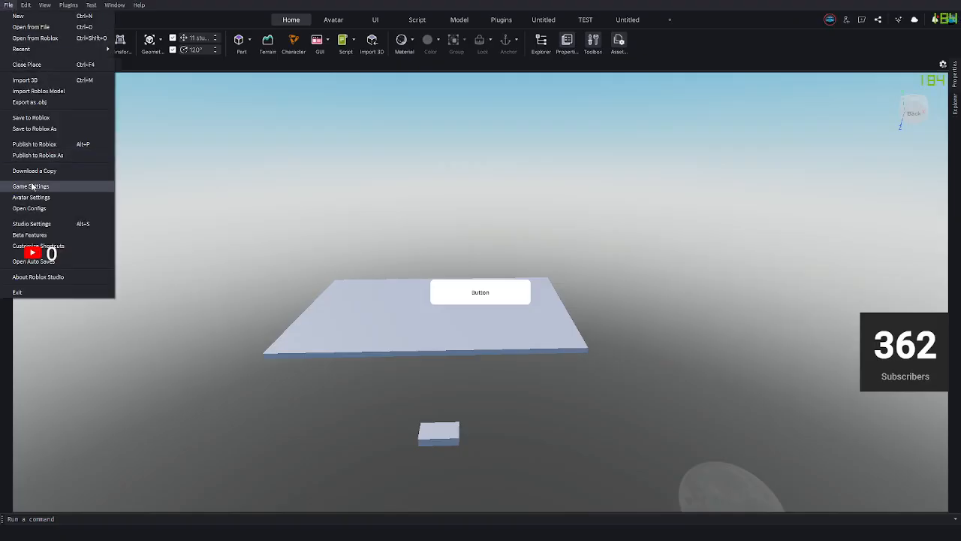
click(32, 186)
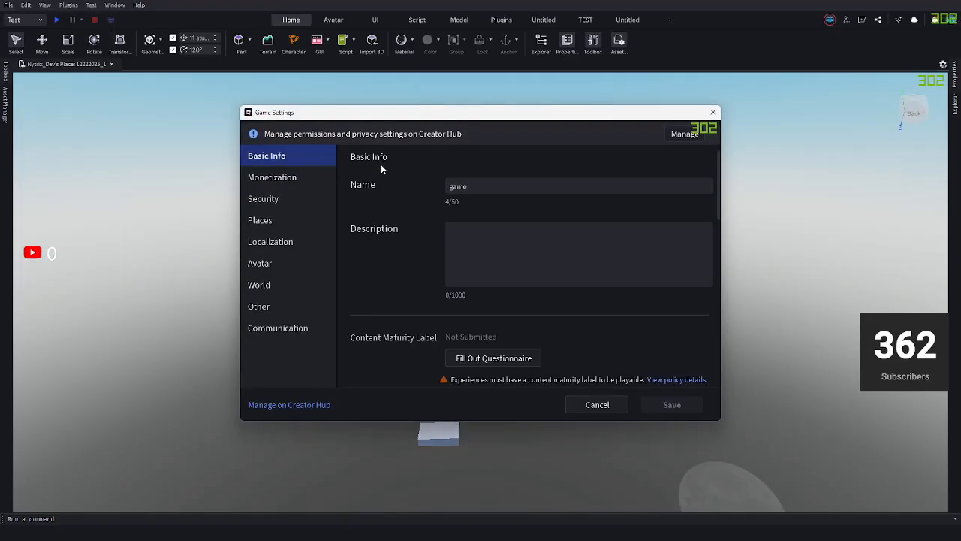
click(299, 178)
click(298, 200)
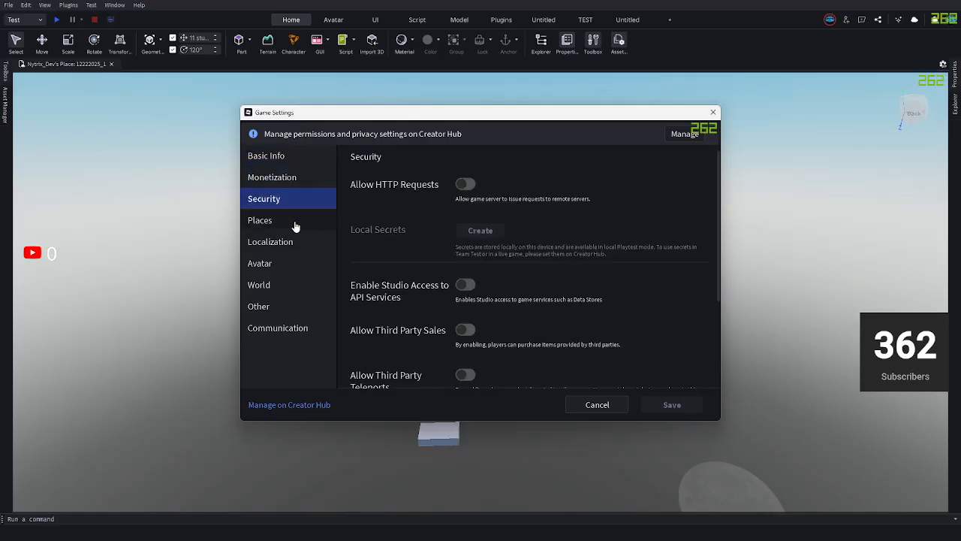
click(293, 220)
click(290, 200)
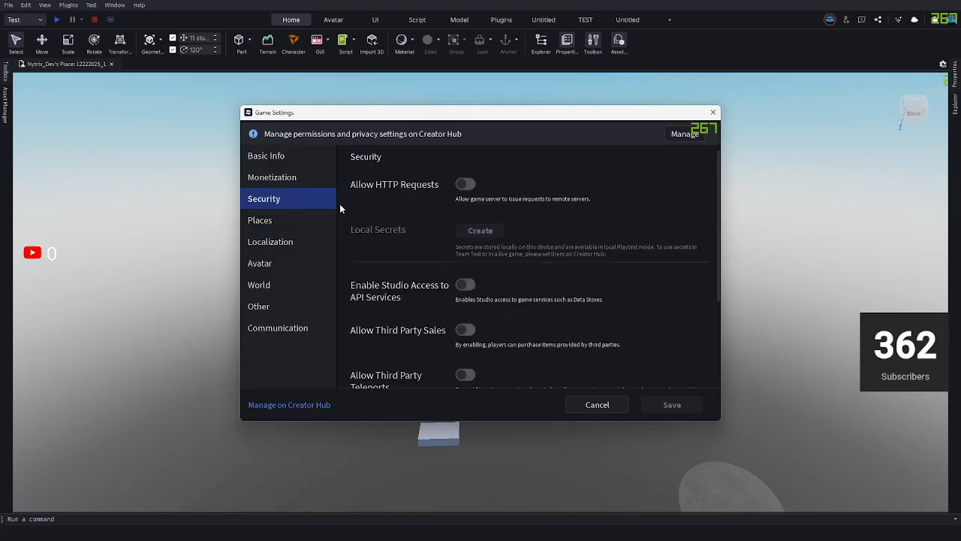
click(463, 285)
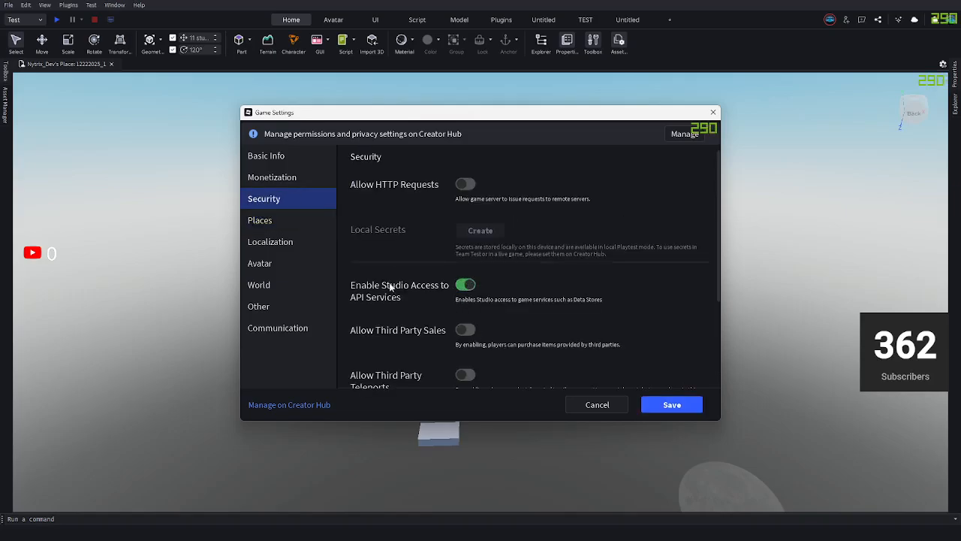
click(464, 375)
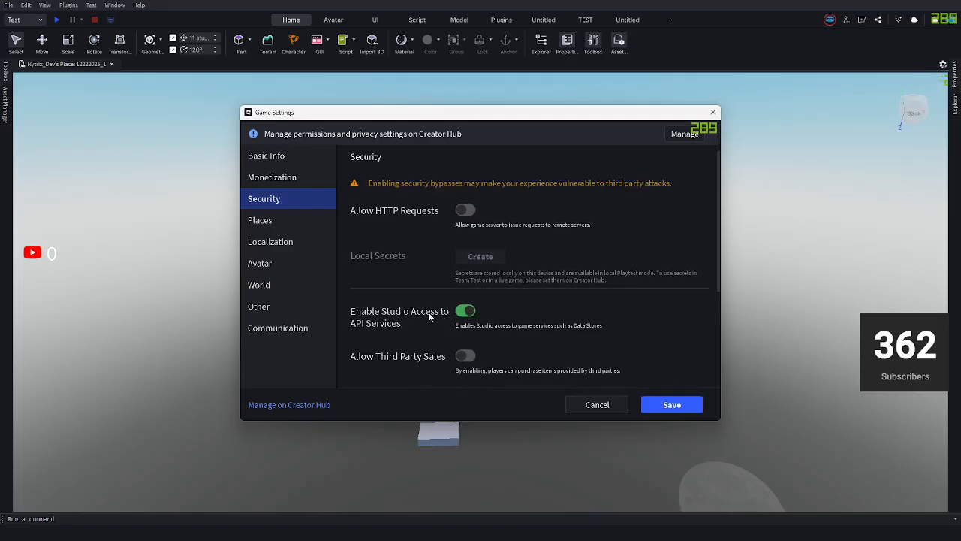
scroll(419, 320, down, 2)
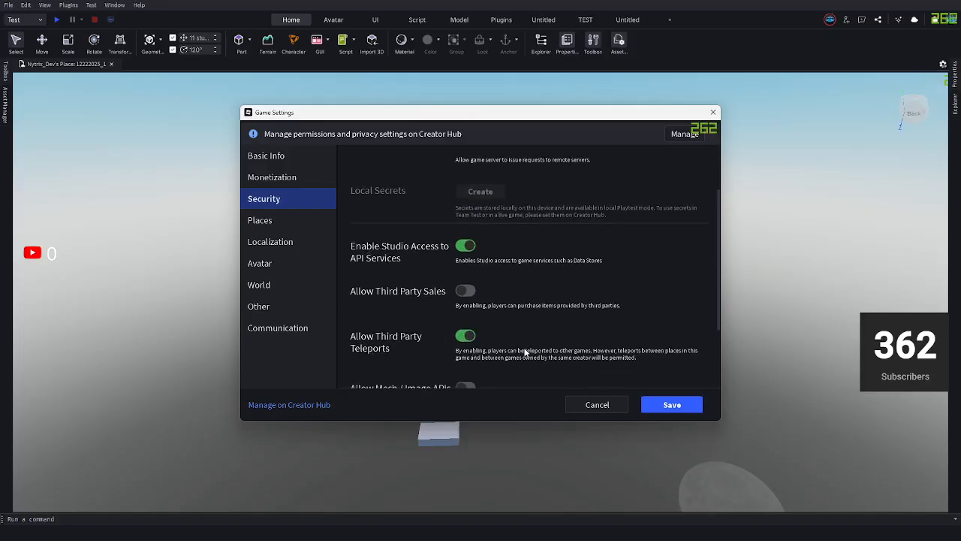
click(697, 410)
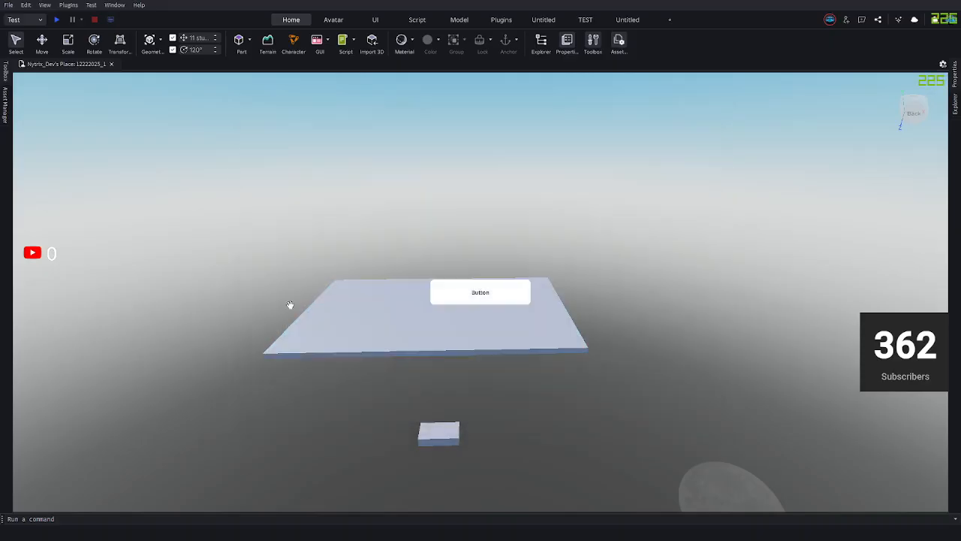
Add a new place to the game's Places in the Asset Manager and open it.
click(4, 102)
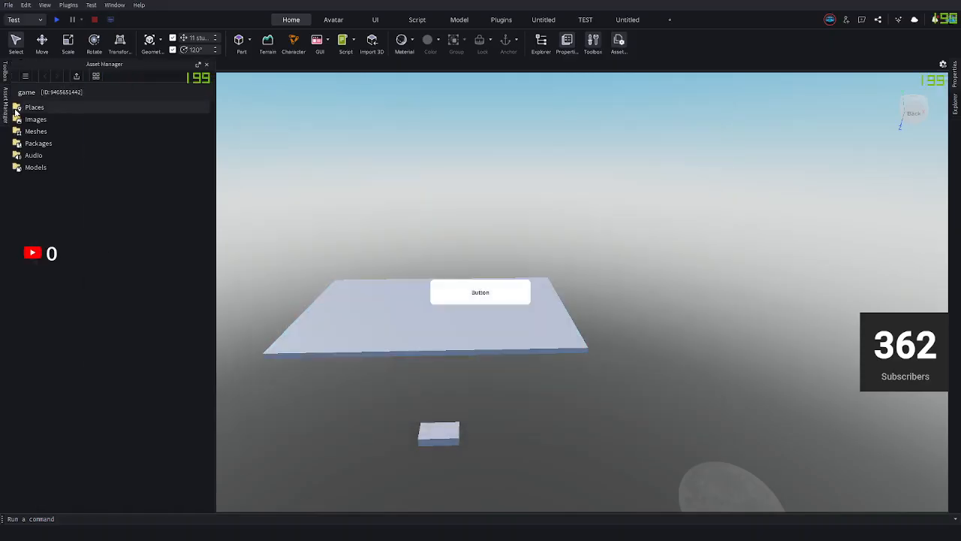
double_click(62, 110)
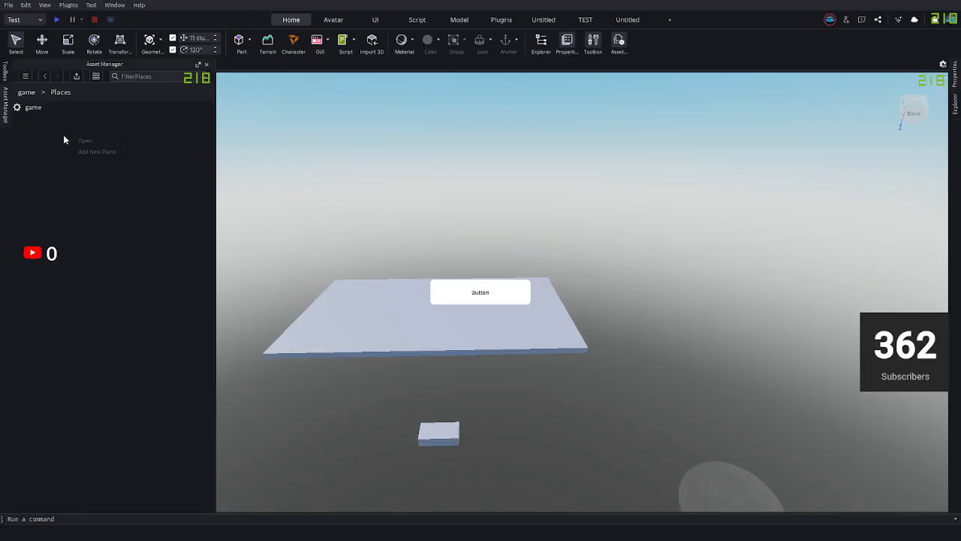
right_click(63, 134)
click(92, 151)
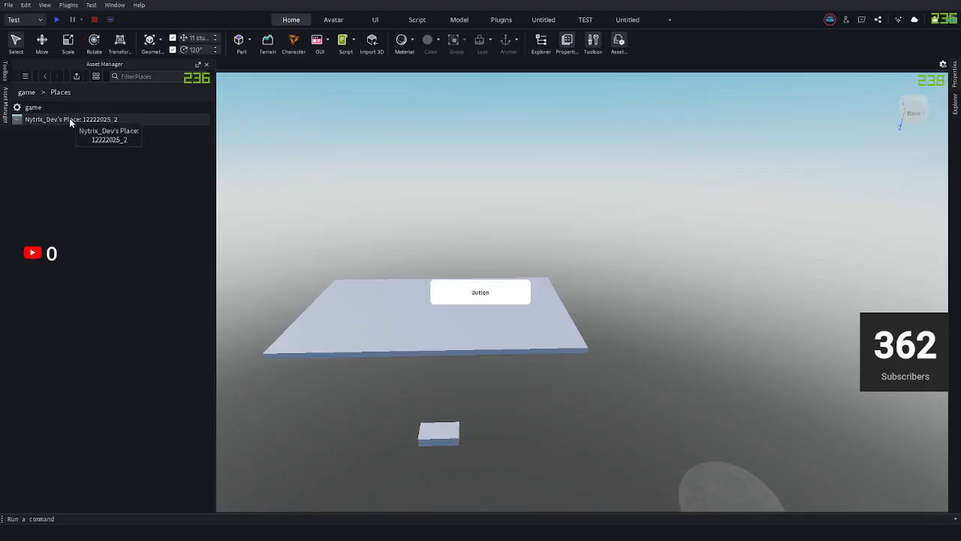
click(71, 118)
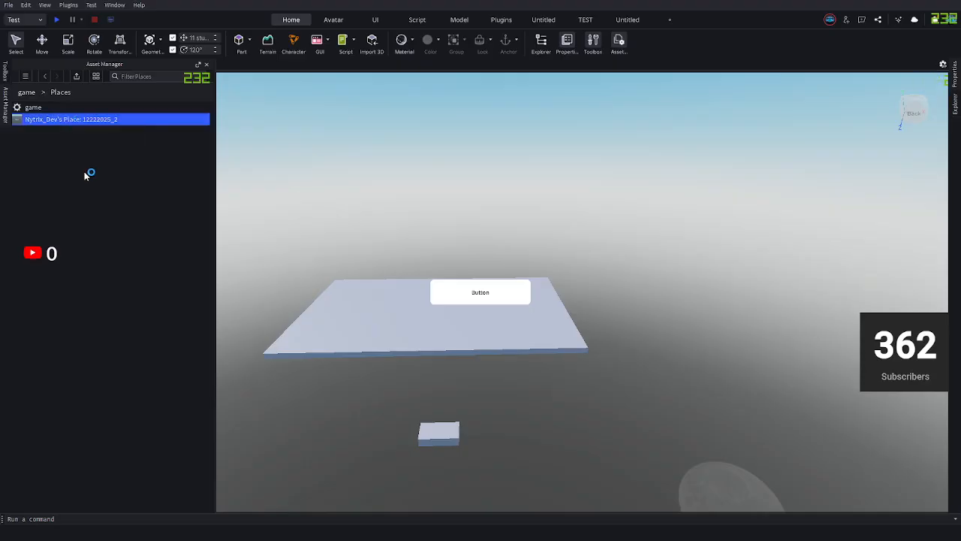
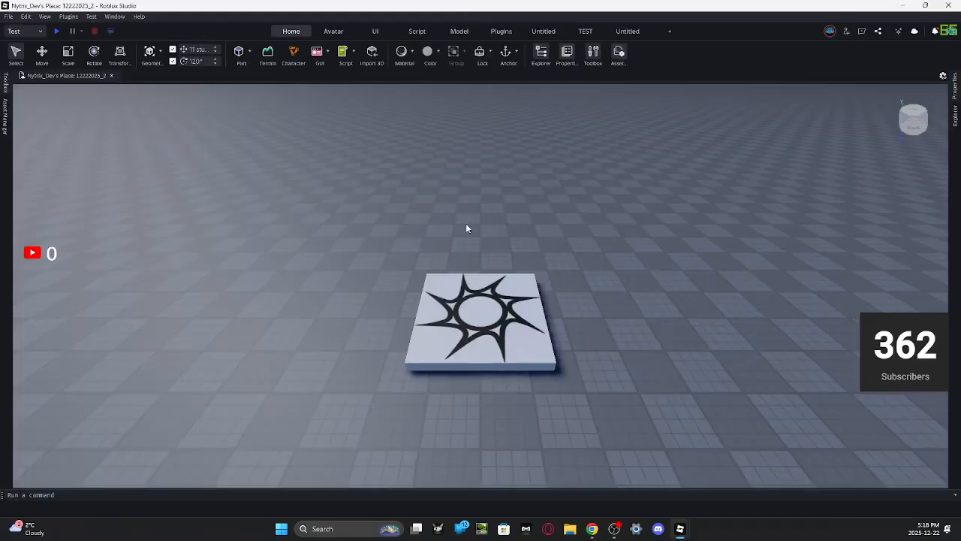
Examine the new place's baseplate and spawn location from different angles.
right_drag(279, 173, 315, 172)
scroll(315, 172, down, 3)
right_drag(564, 249, 494, 235)
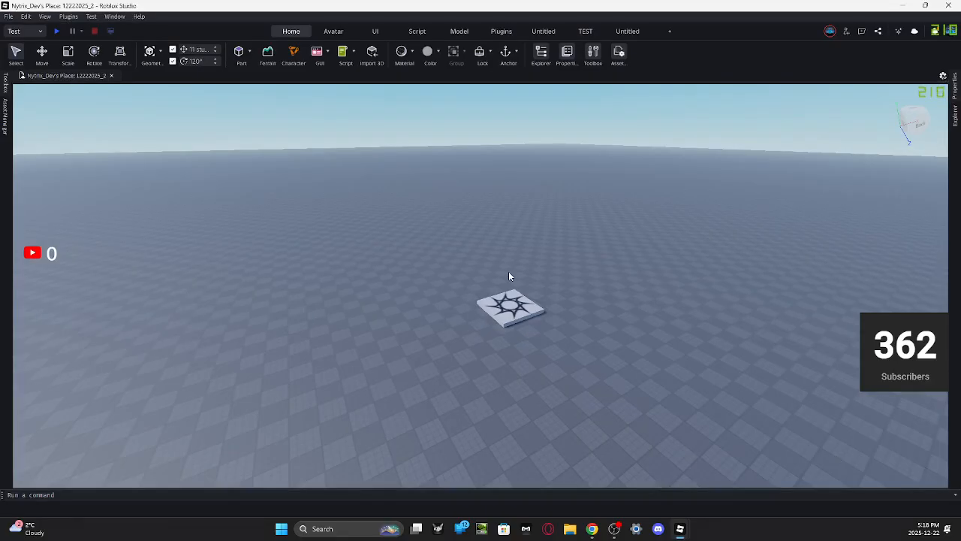
right_drag(509, 272, 623, 311)
key(w)
key(w)
key(s)
key(a)
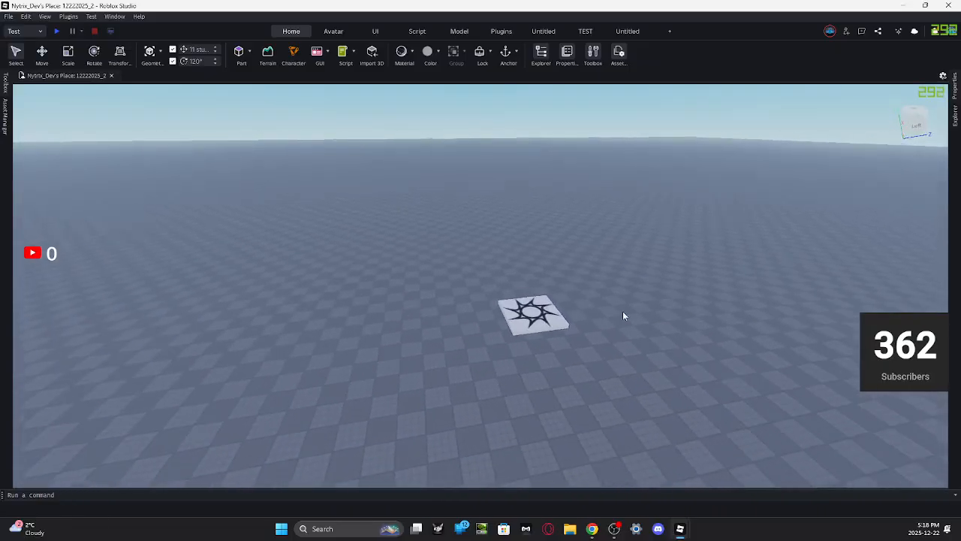
key(s)
Save the new place to Roblox and publish it.
click(8, 15)
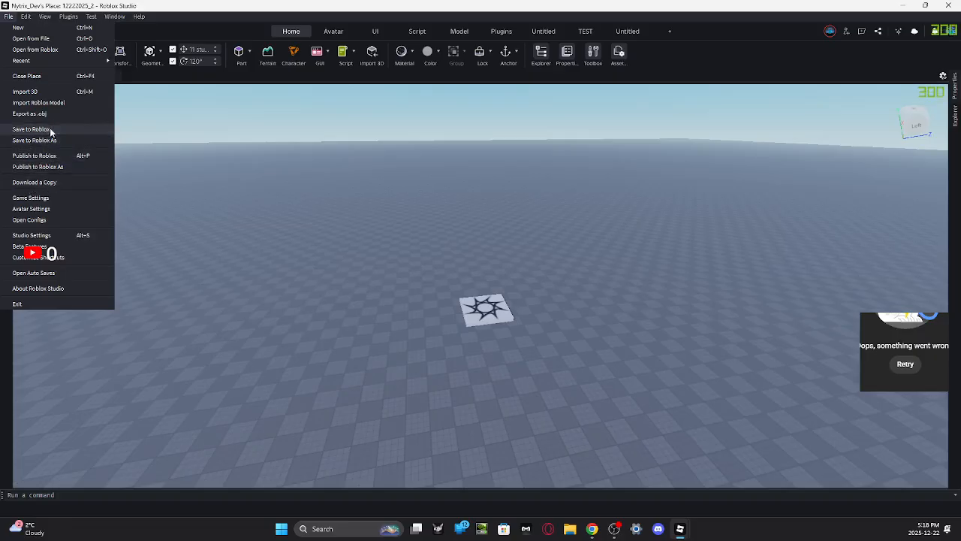
click(50, 132)
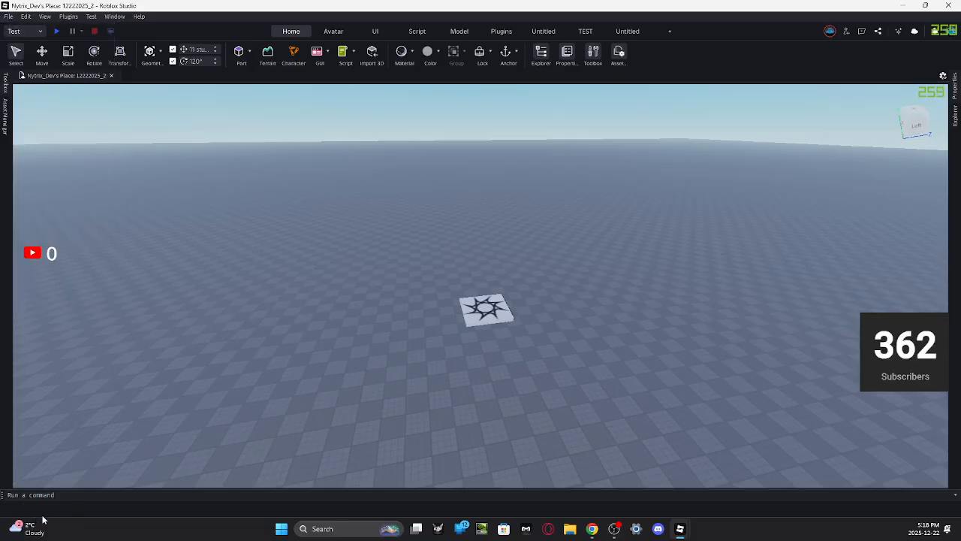
click(8, 17)
click(631, 187)
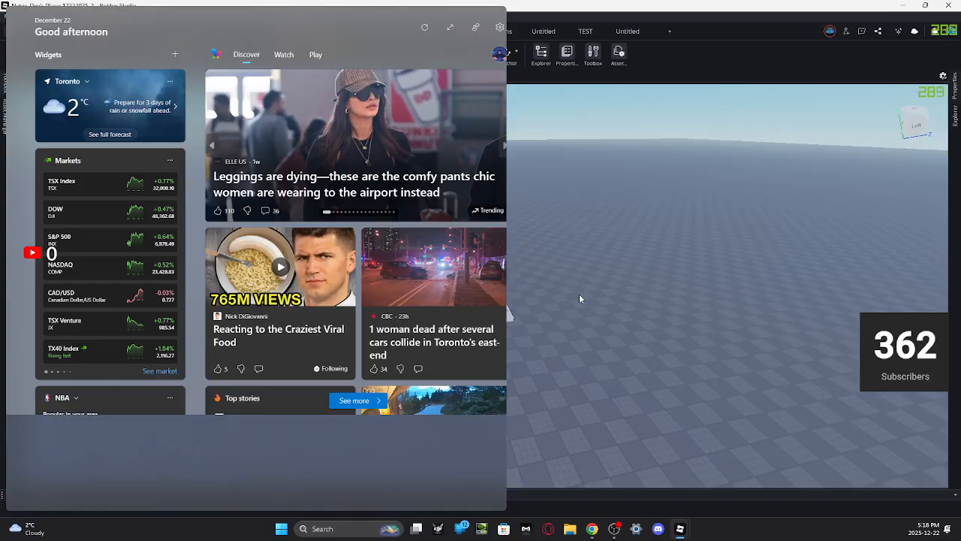
click(586, 344)
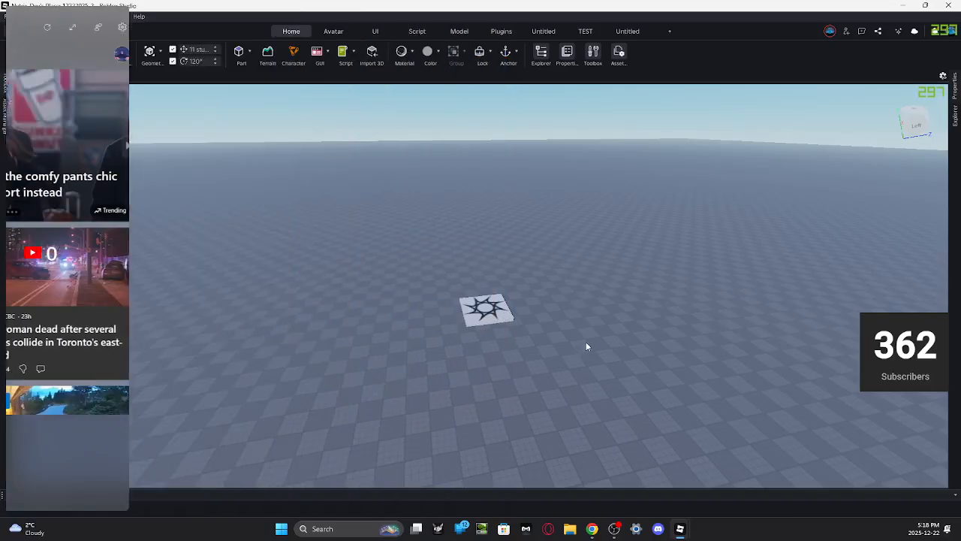
click(8, 17)
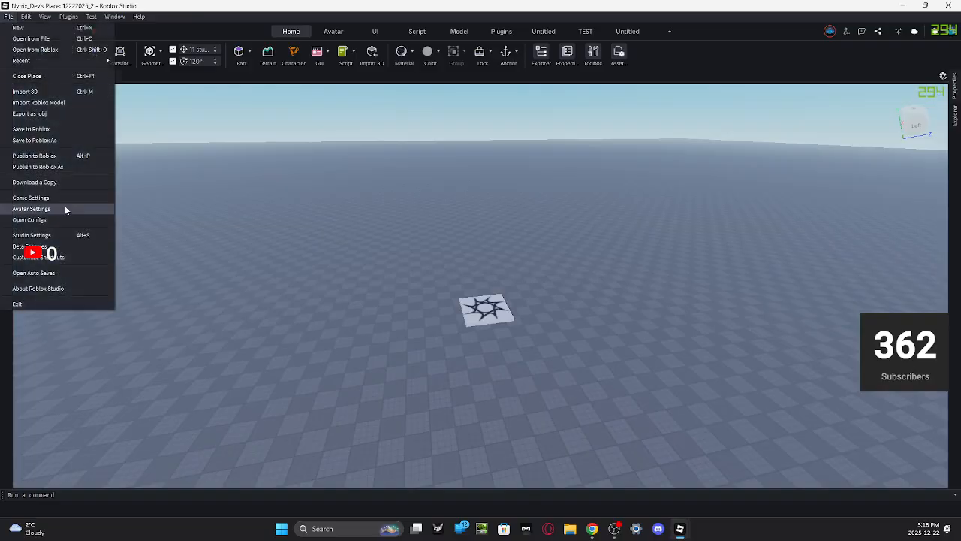
click(48, 155)
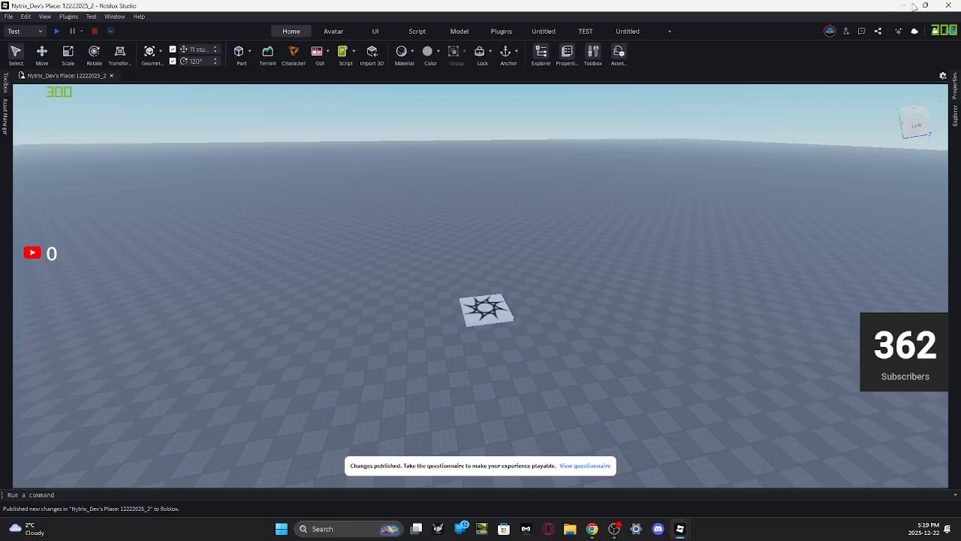
Close the new place and rename it "game main 2" in the game's list of places.
click(948, 5)
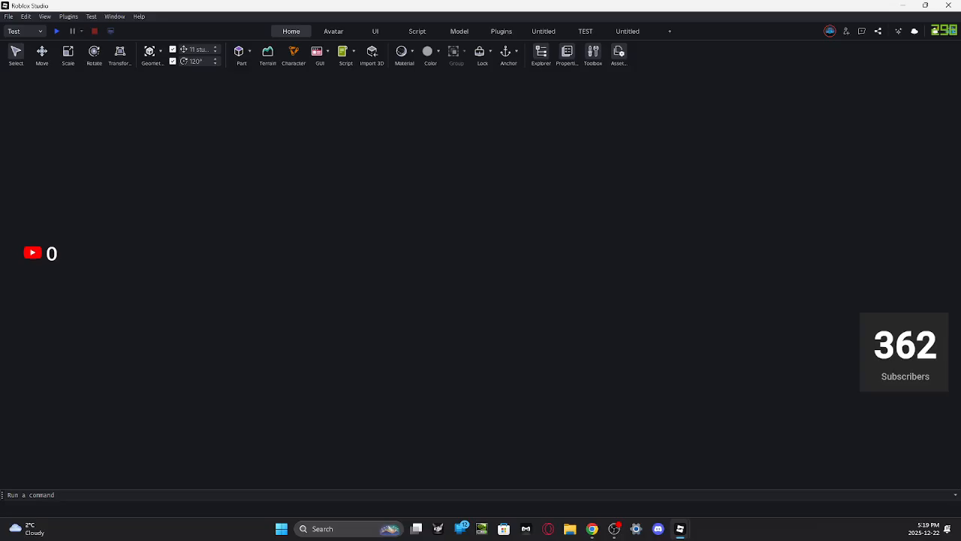
click(903, 5)
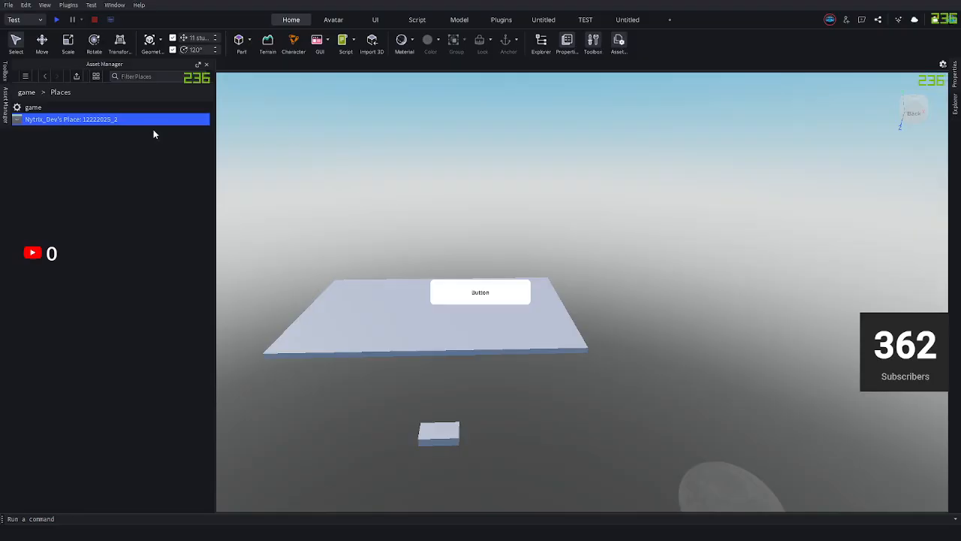
right_click(110, 118)
click(139, 121)
text(game)
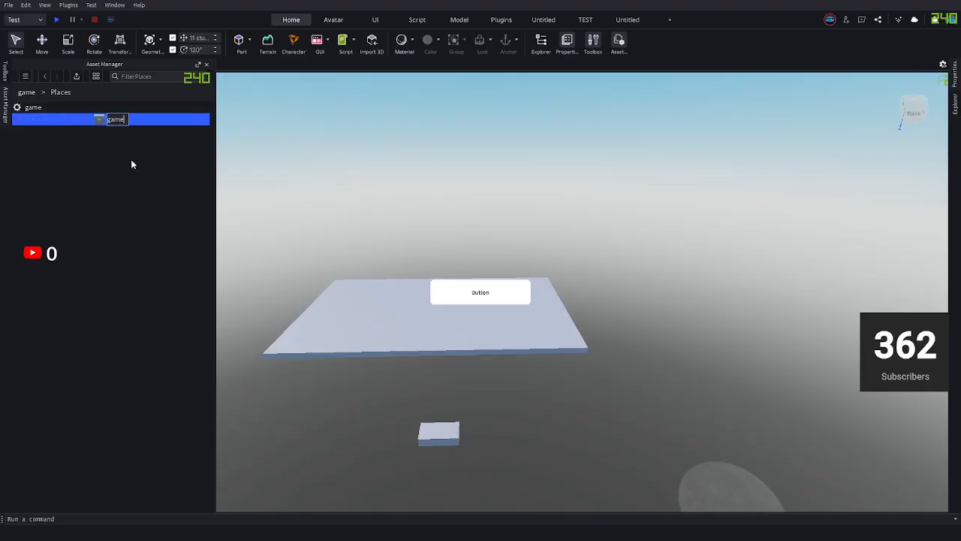
text( main 2)
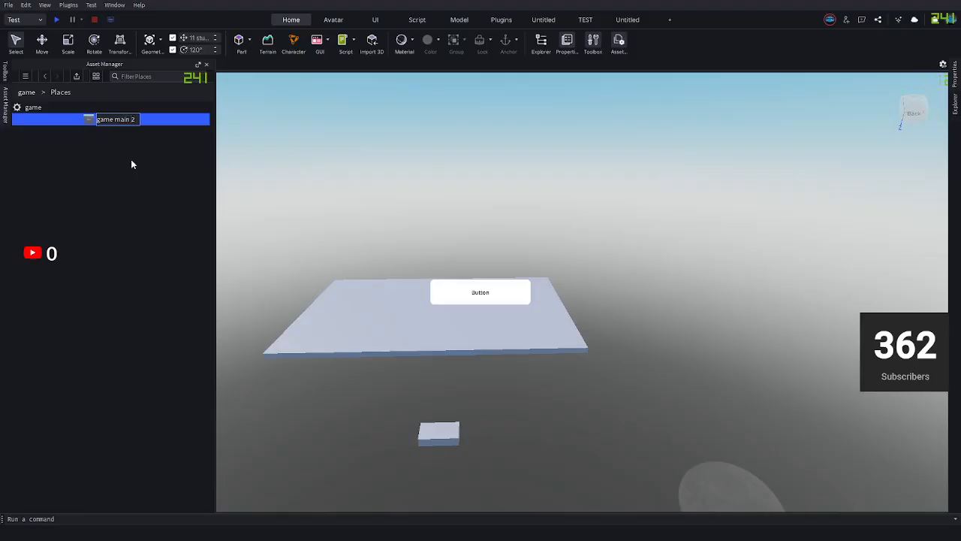
key(Return)
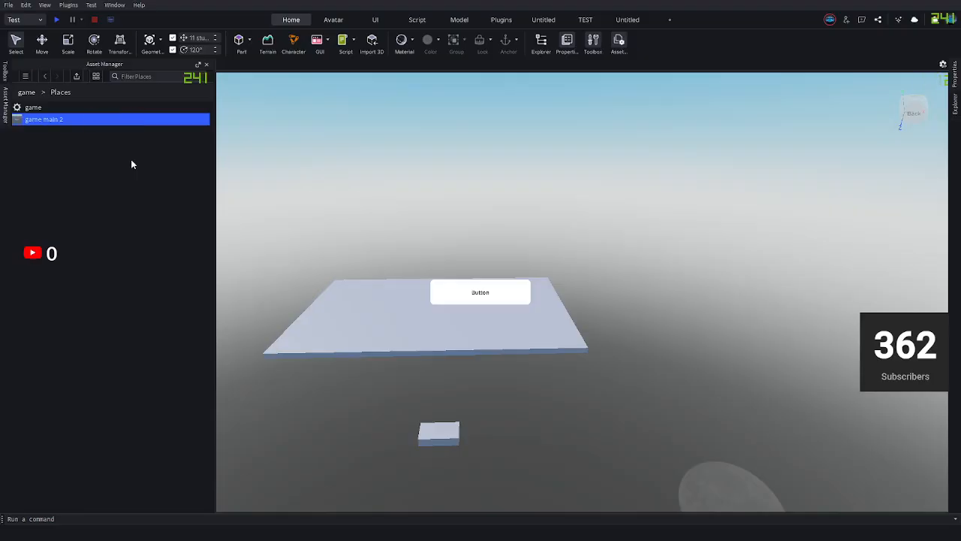
Copy the place ID of game main 2 and open the LocalScript inside the ScreenGui's TextButton.
right_click(61, 120)
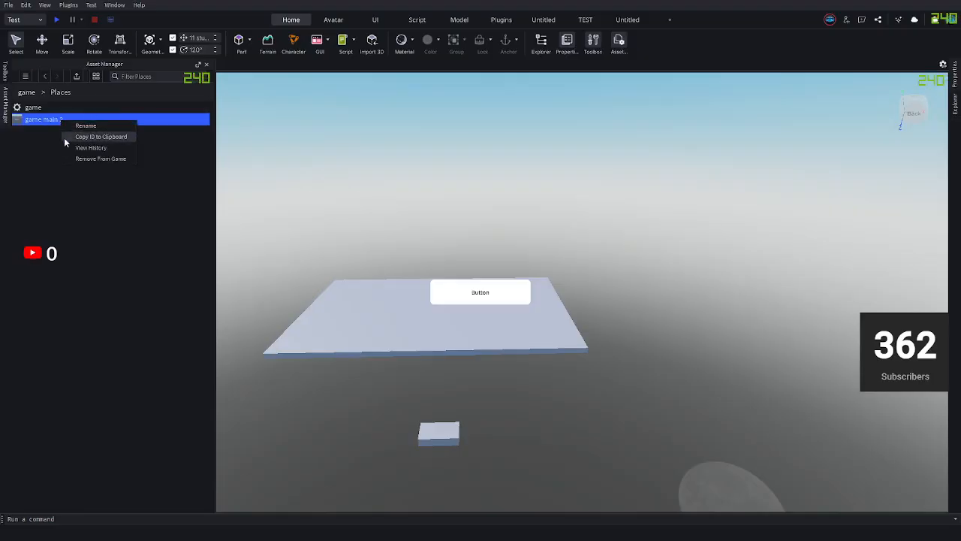
click(124, 138)
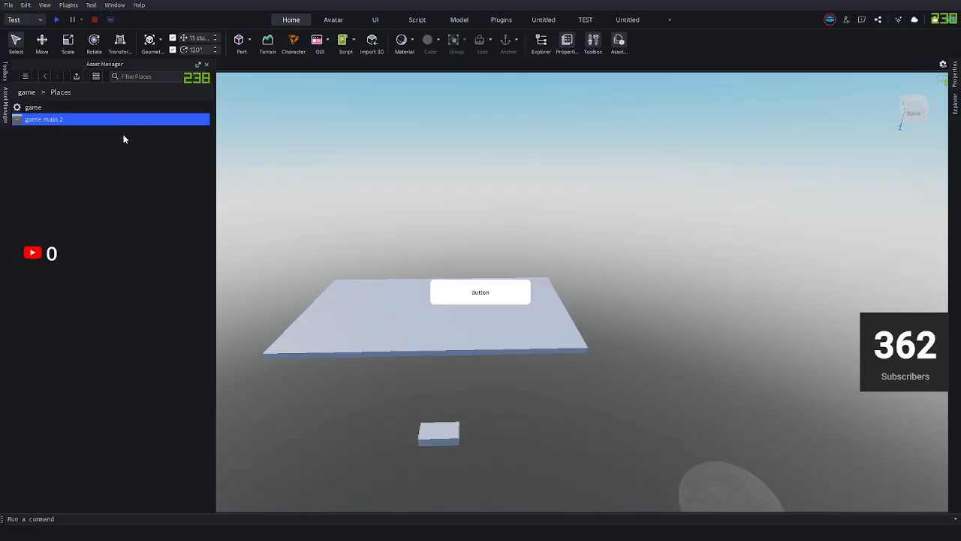
click(955, 106)
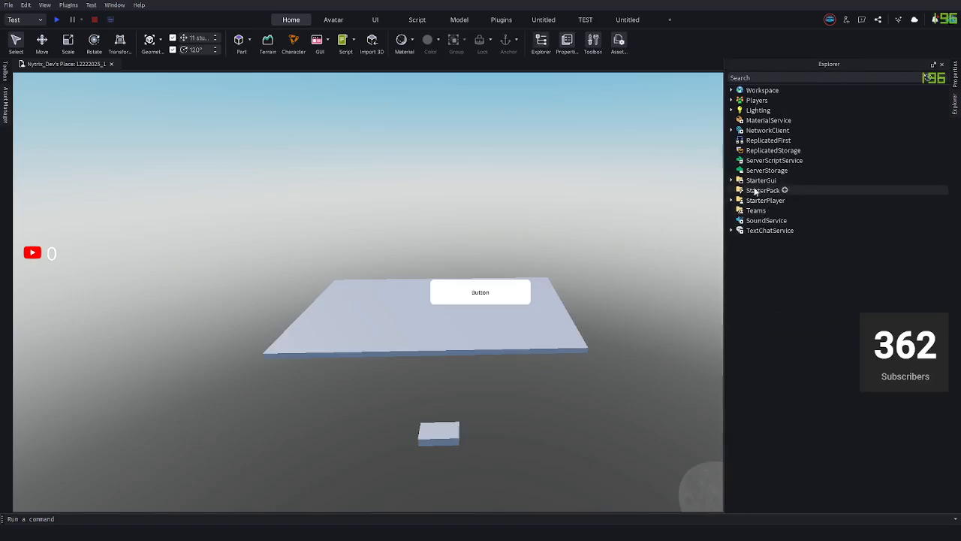
click(730, 181)
click(737, 191)
click(743, 201)
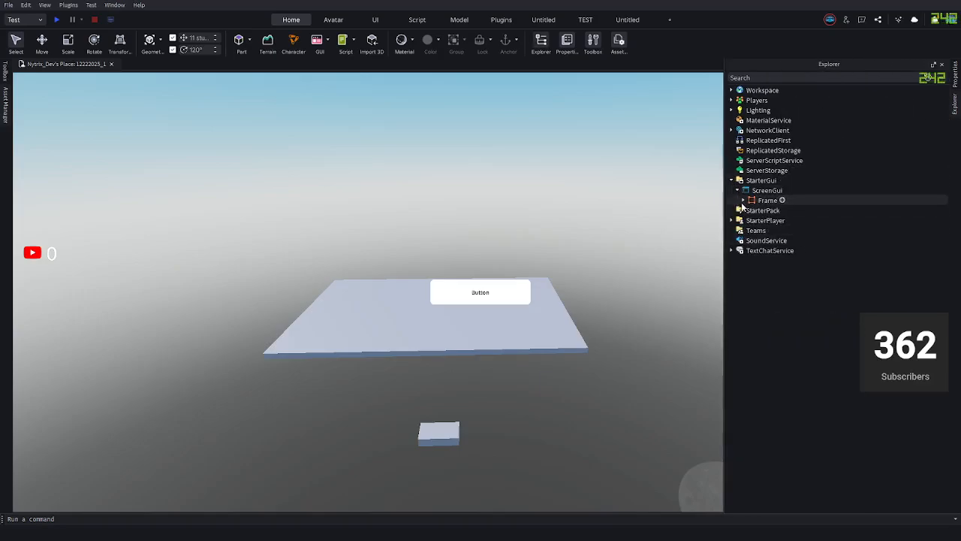
click(748, 210)
click(785, 241)
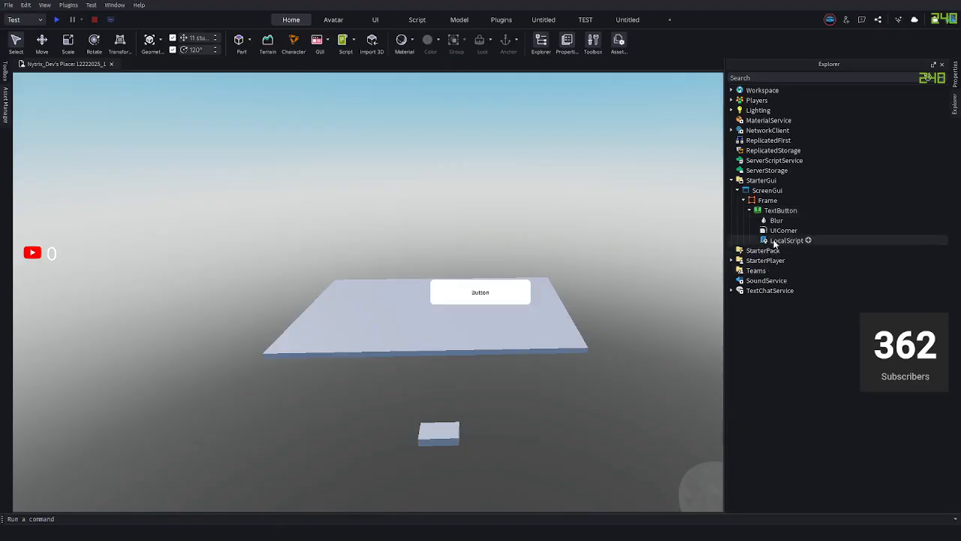
double_click(767, 241)
Replace the placeholder placeID 123456789 with the copied place ID and close the script.
double_click(148, 109)
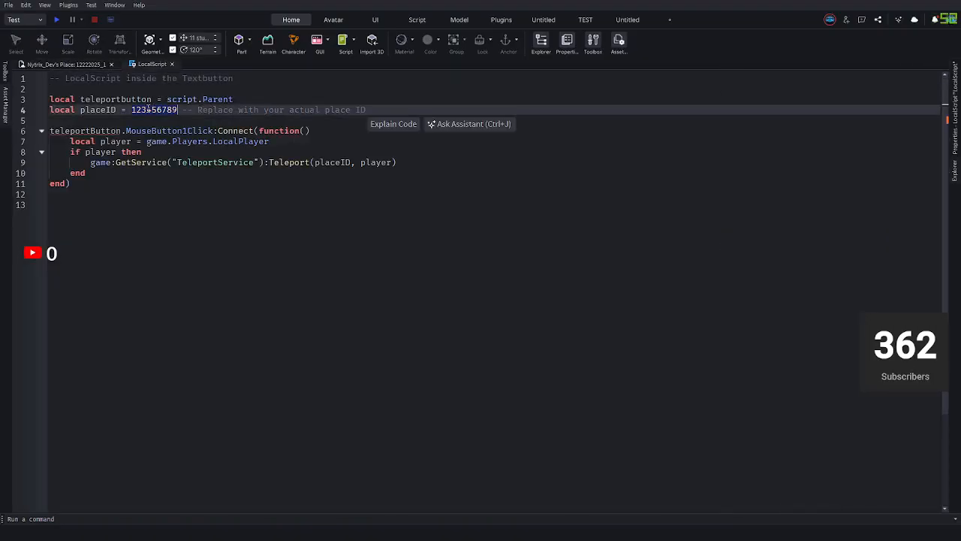
key(ctrl+v)
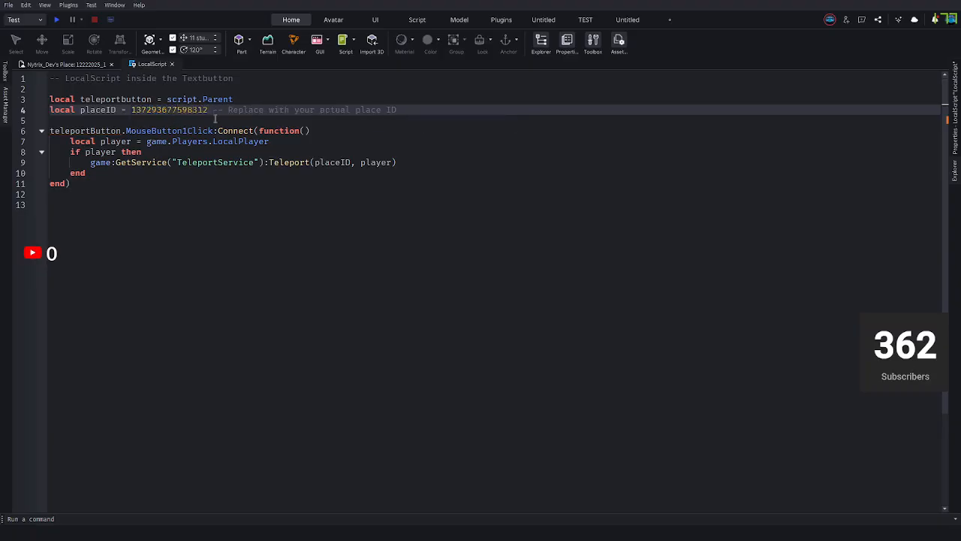
click(171, 63)
Publish the menu place's changes to Roblox.
key(a)
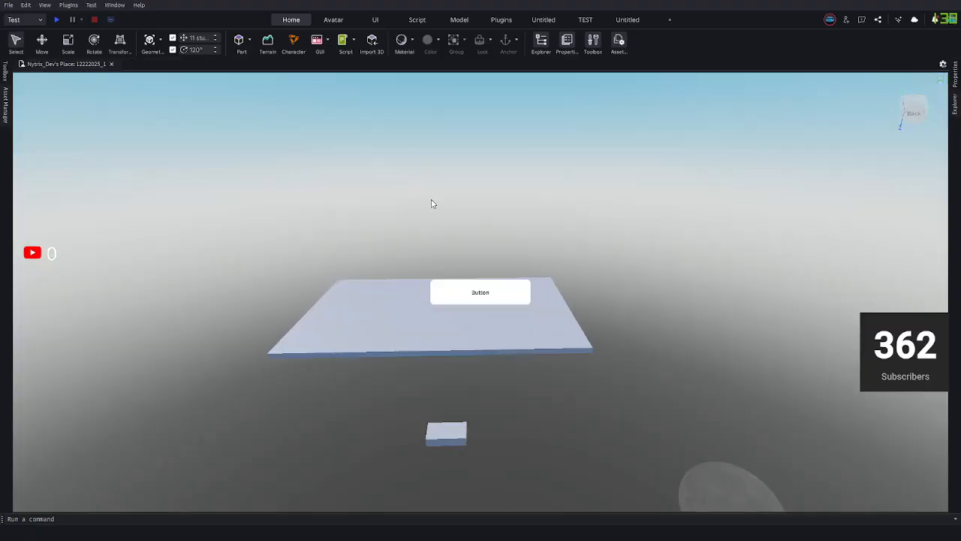
right_drag(432, 202, 435, 199)
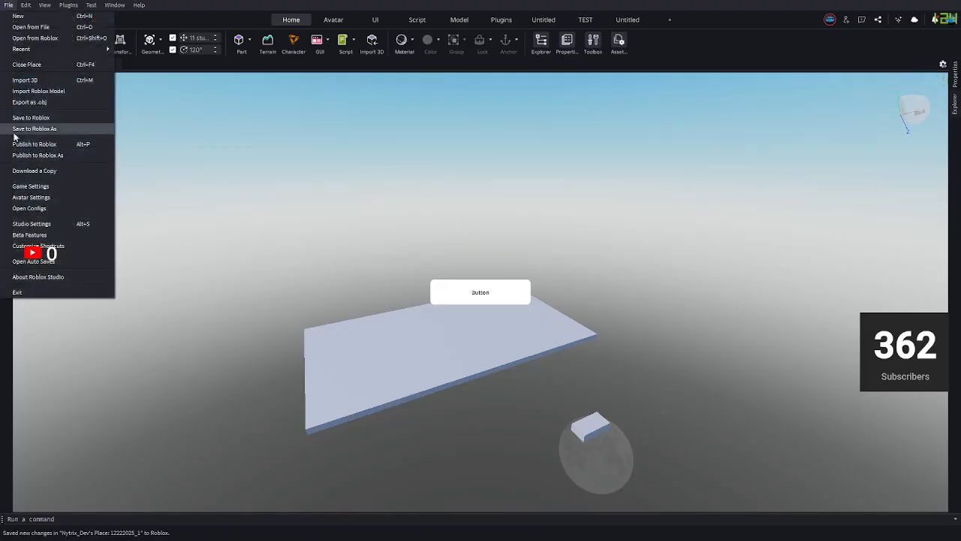
click(49, 147)
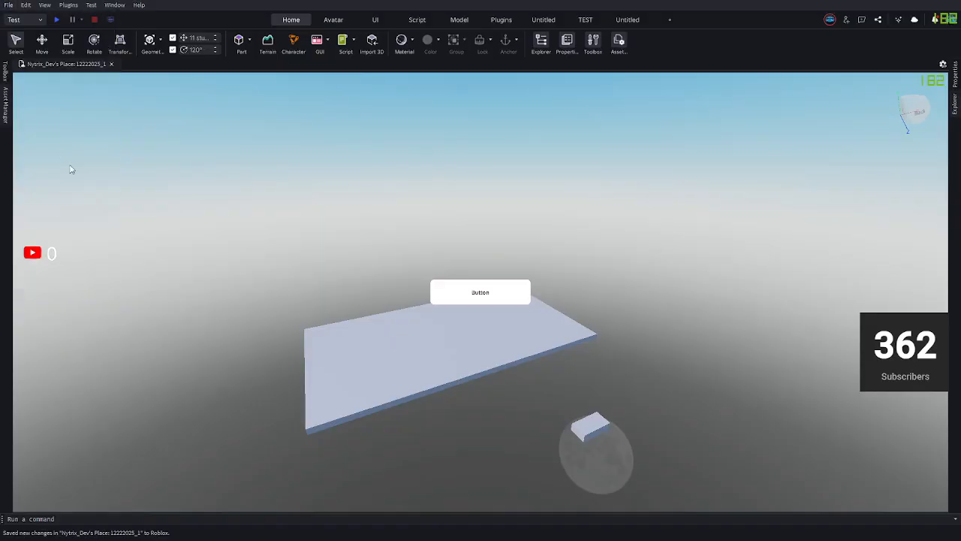
right_drag(324, 266, 320, 244)
key(q)
key(d)
key(w)
key(e)
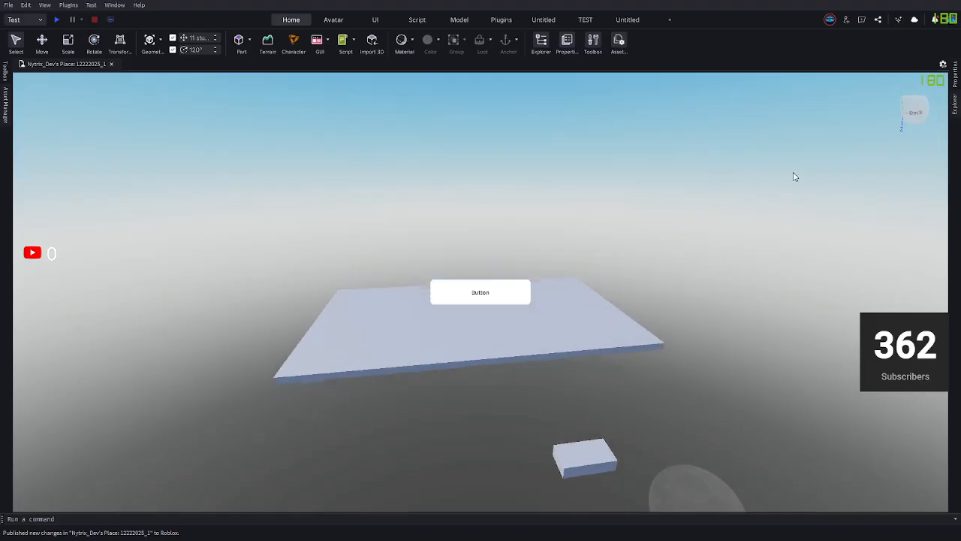
Move the ScreenGui from StarterGui into ServerStorage to clear the button from the view.
click(954, 105)
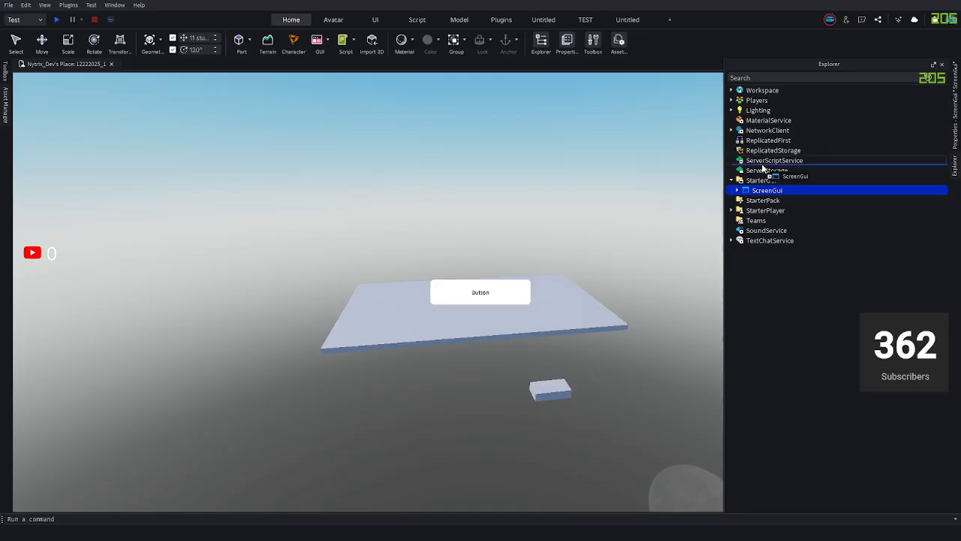
drag(763, 169, 754, 178)
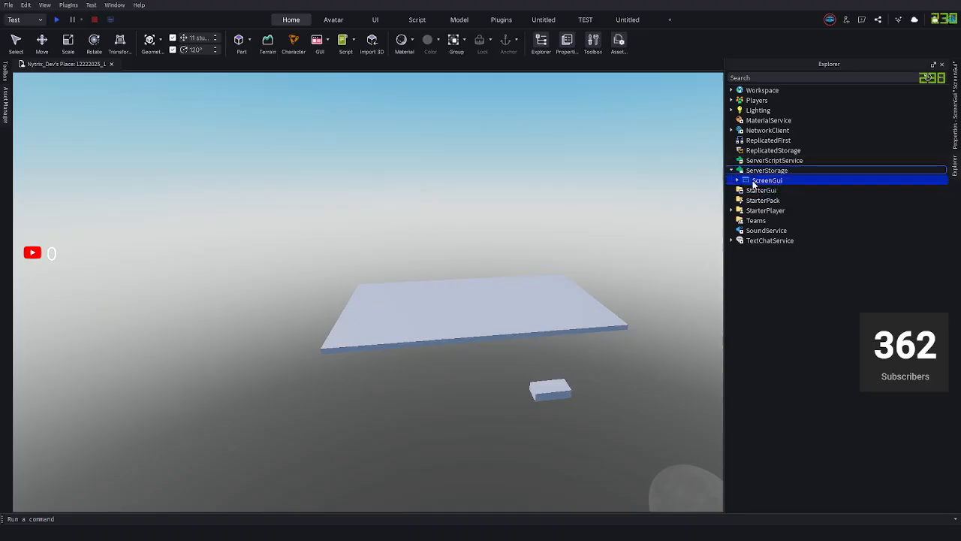
key(w)
right_drag(569, 249, 552, 255)
key(s)
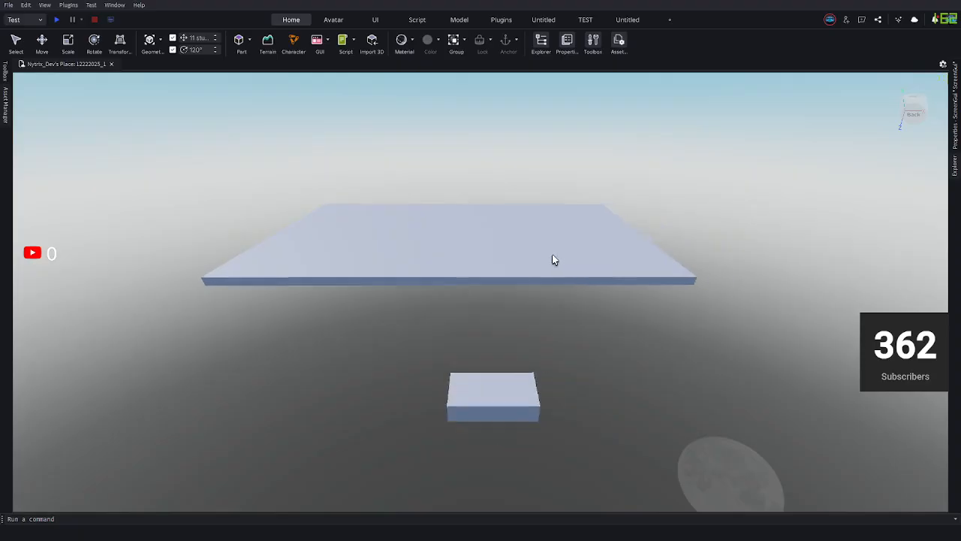
key(w)
key(e)
key(q)
key(q)
key(w)
key(e)
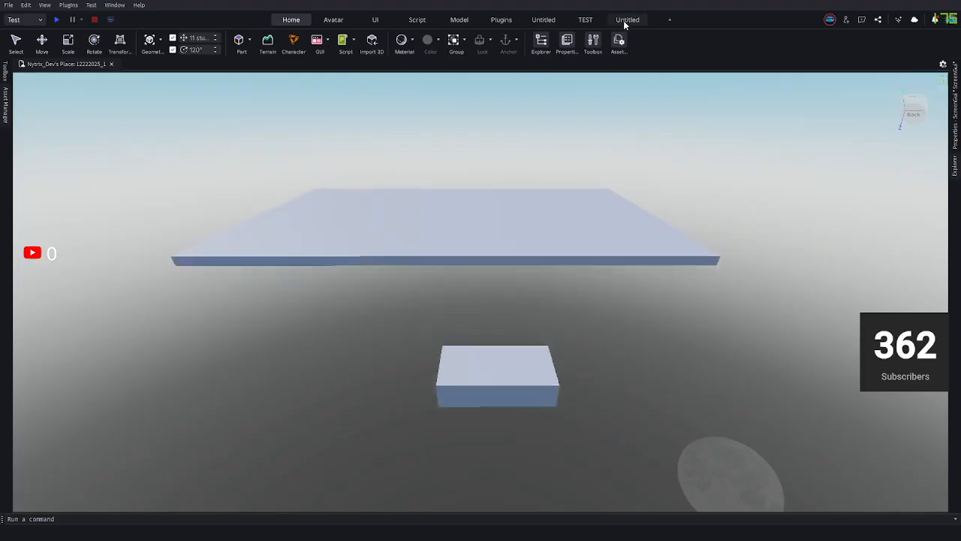
key(s)
key(s)
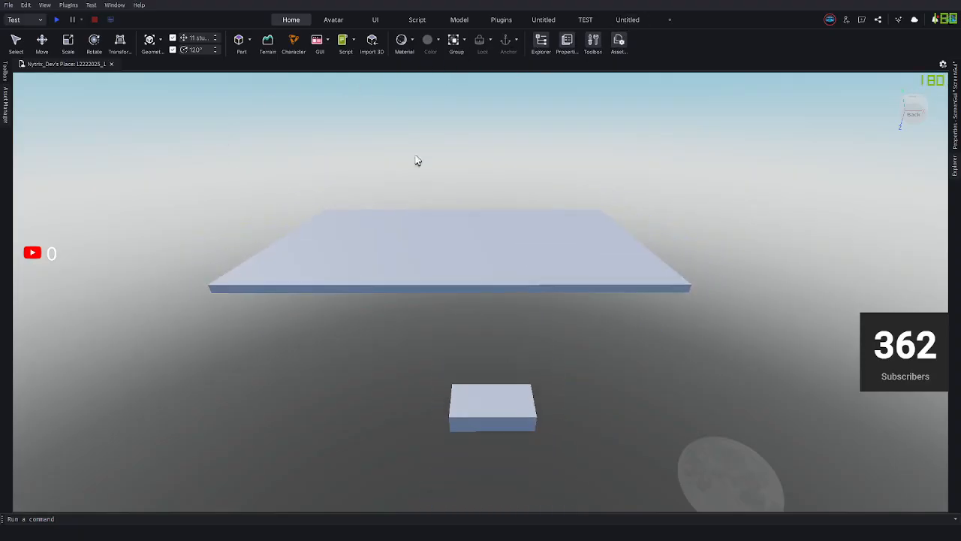
key(e)
right_drag(403, 266, 445, 239)
key(w)
key(a)
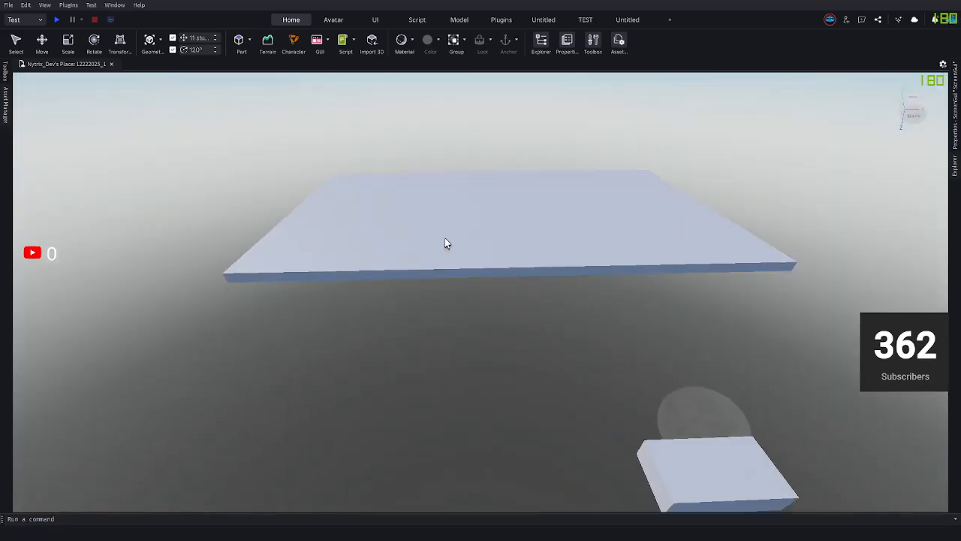
key(s)
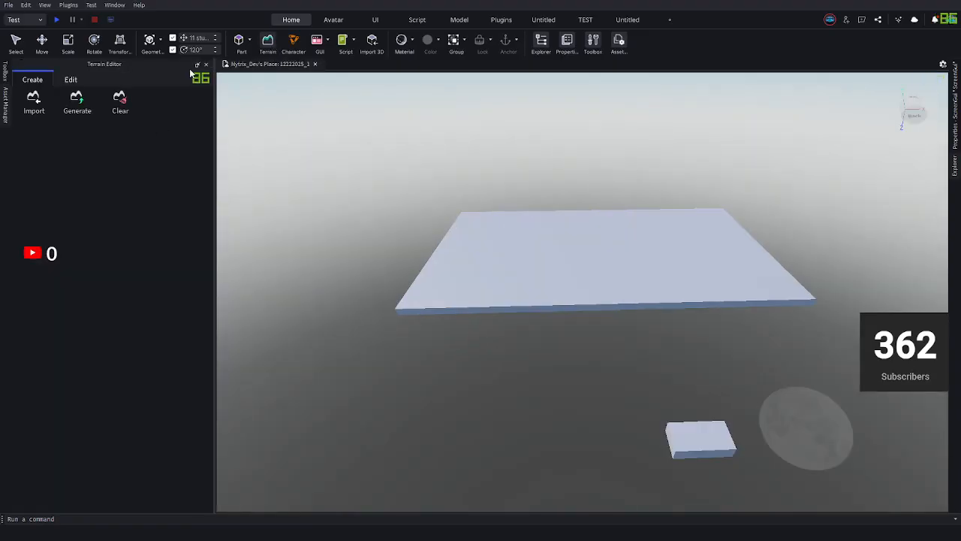
Set the Terrain Editor to auto-hide and activate its Fill tool with the fill settings shown.
click(198, 66)
click(5, 137)
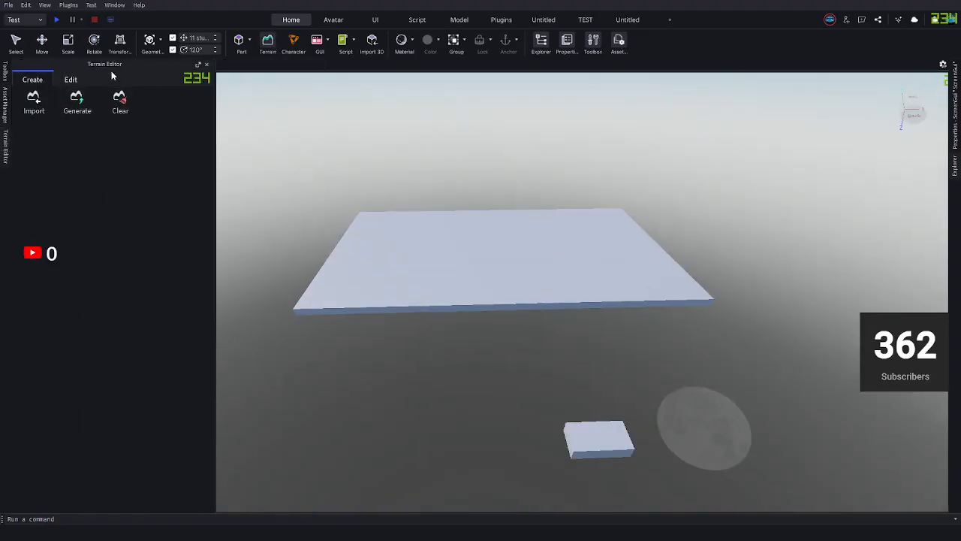
click(71, 79)
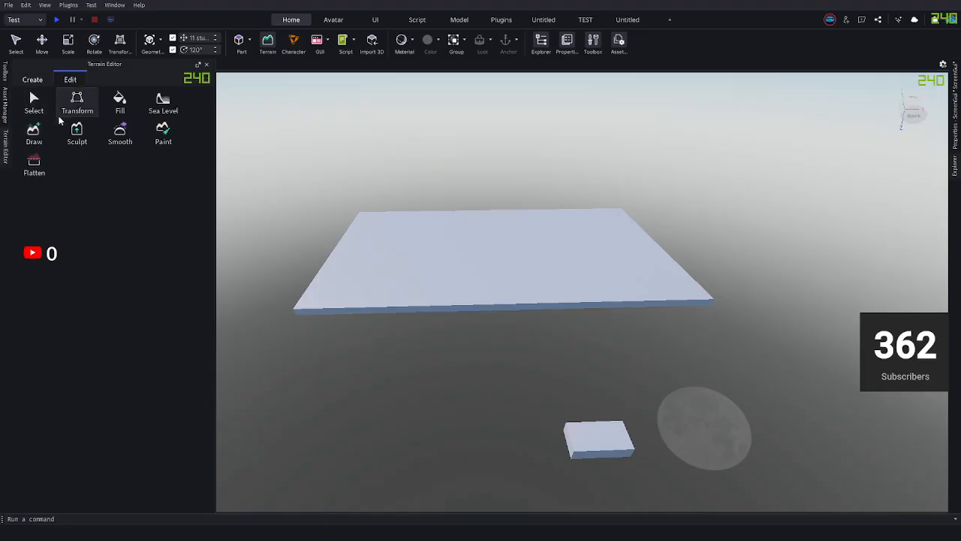
click(120, 102)
click(366, 189)
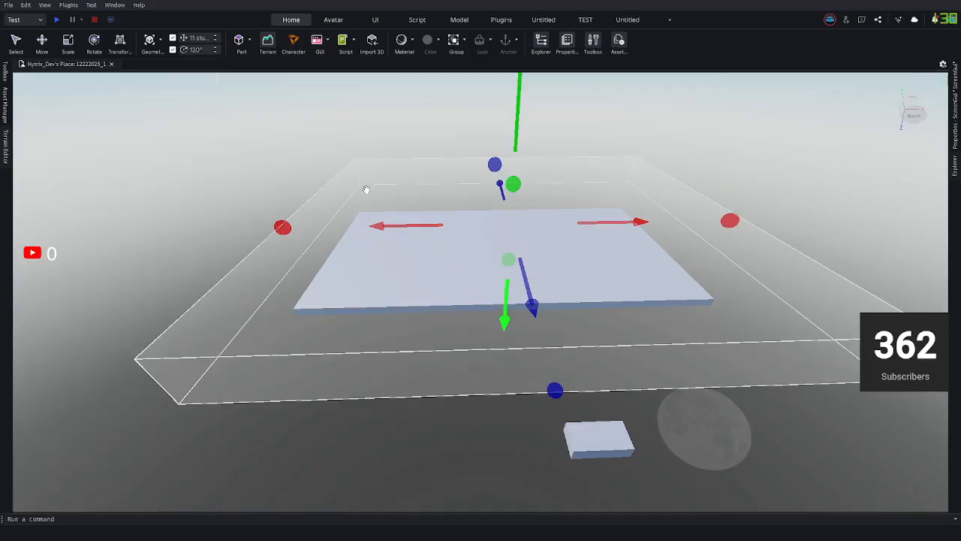
click(4, 135)
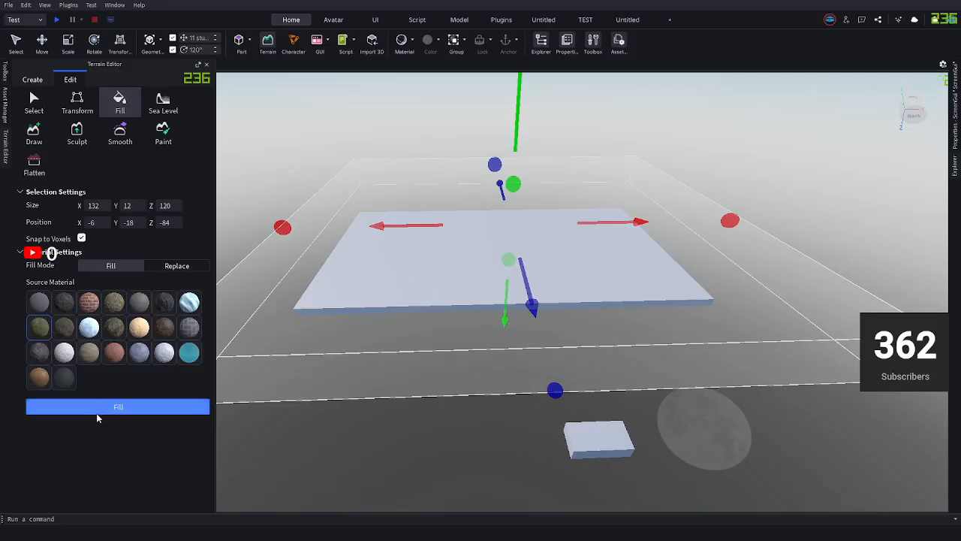
Draw a new terrain fill region over the large platform and stretch it well beyond the platform's rear edge.
right_drag(518, 304, 428, 201)
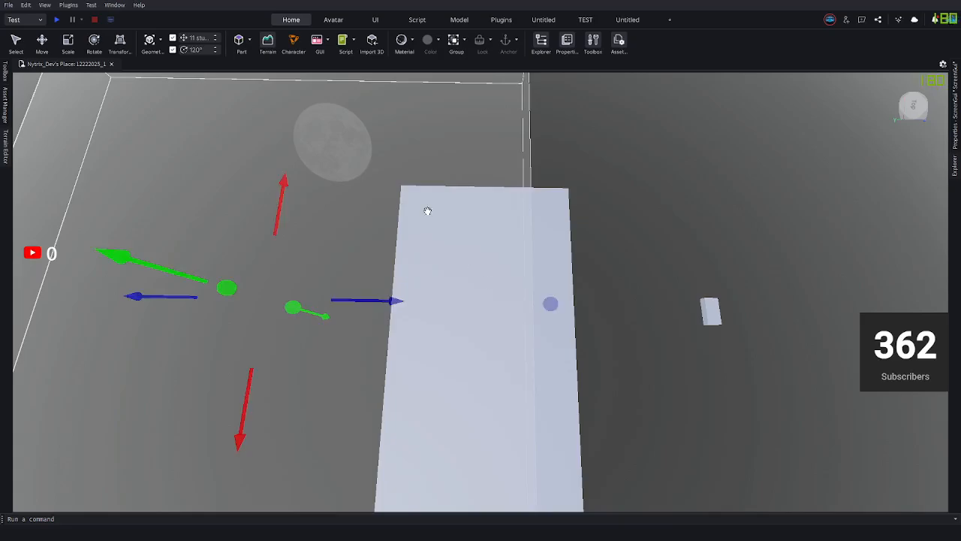
drag(408, 196, 614, 437)
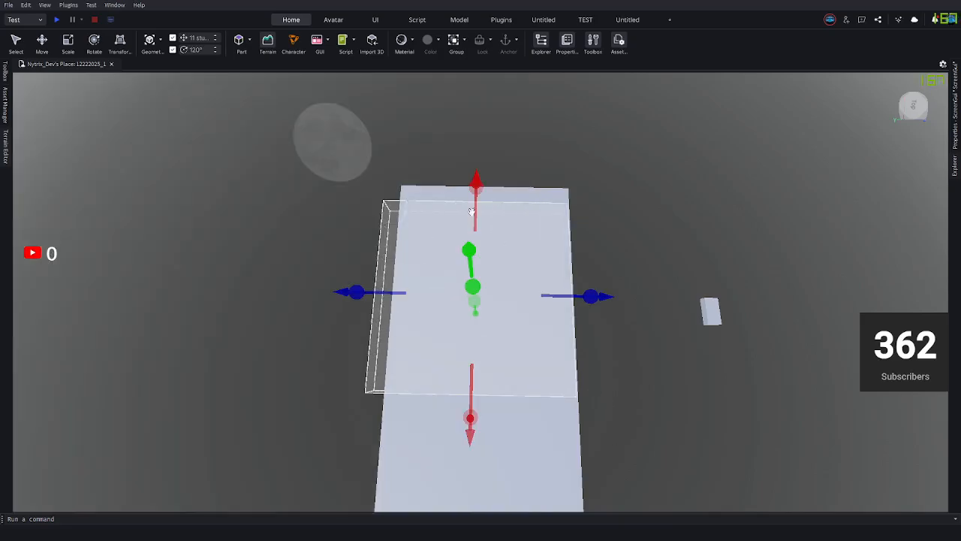
drag(359, 290, 388, 280)
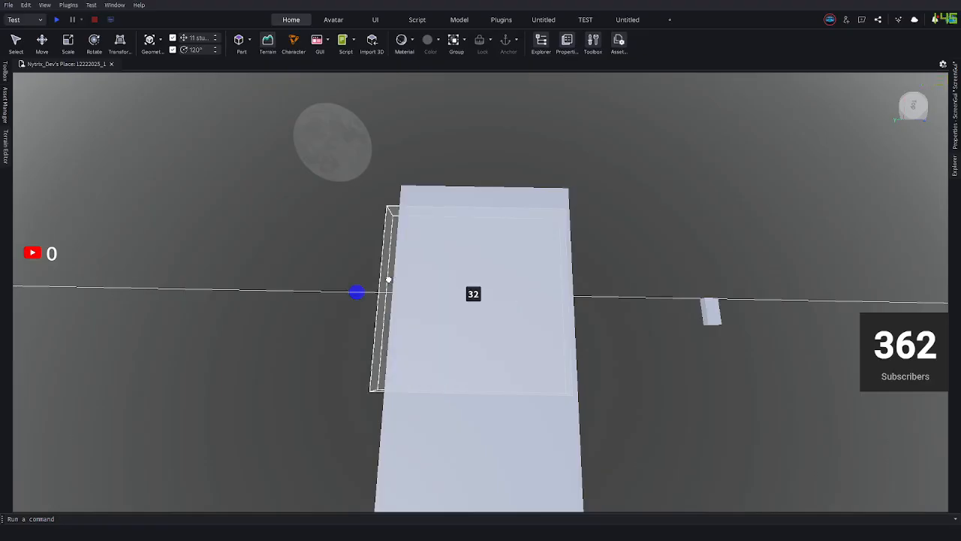
drag(475, 191, 479, 146)
right_drag(479, 147, 426, 194)
drag(427, 194, 347, 111)
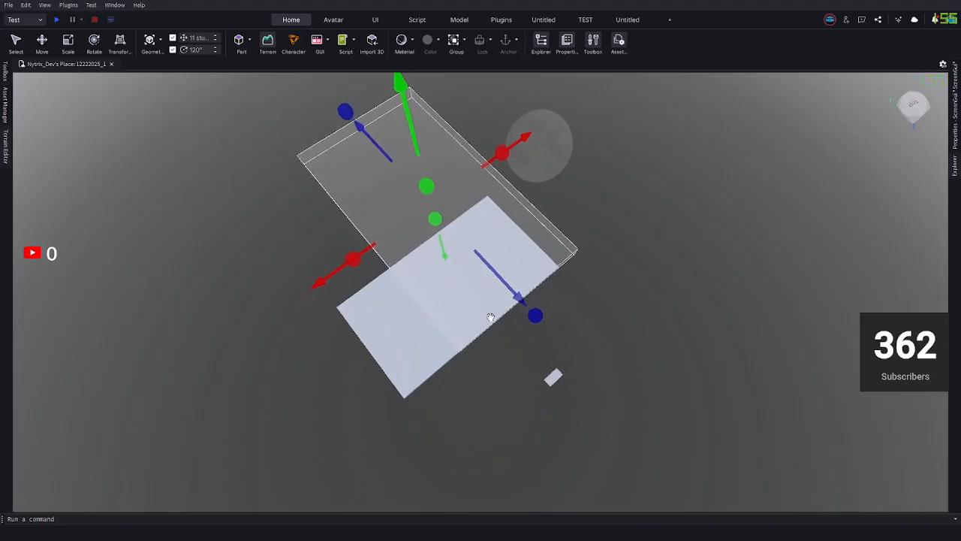
Widen the terrain fill region so it extends past both side edges of the platform.
right_drag(488, 315, 456, 310)
drag(411, 345, 386, 345)
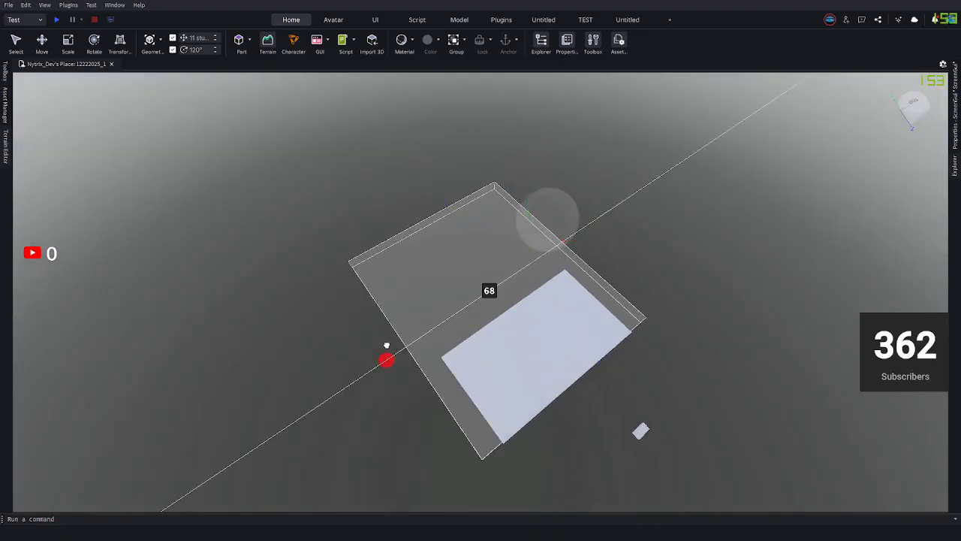
right_drag(605, 325, 628, 320)
drag(618, 315, 690, 312)
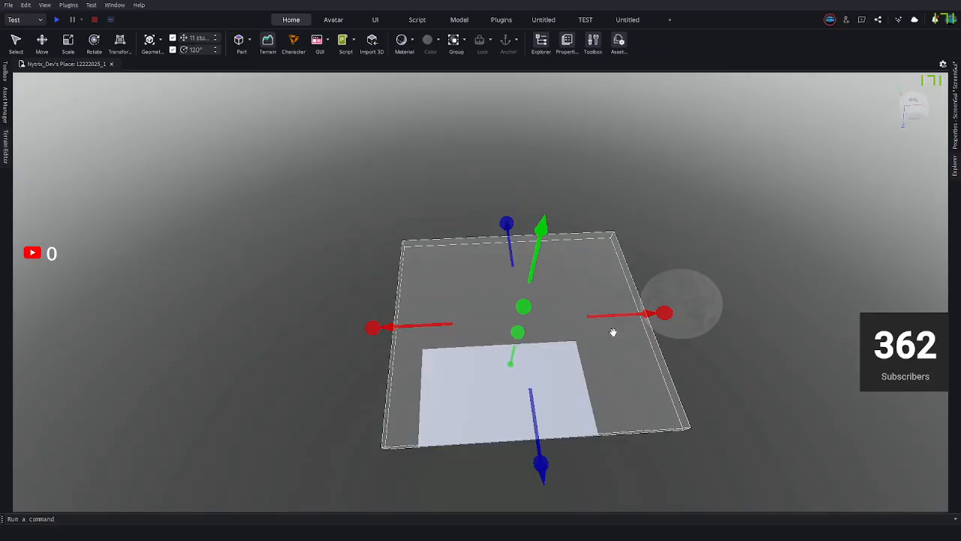
right_drag(613, 332, 519, 361)
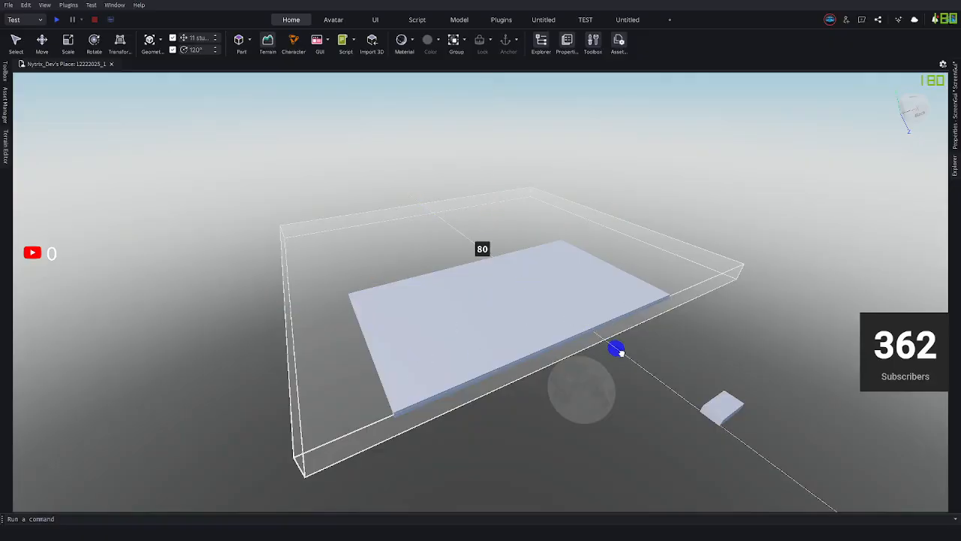
Extend the terrain fill region well beyond the platform's front edge.
drag(621, 353, 660, 381)
right_drag(659, 375, 639, 322)
scroll(639, 314, down, 2)
right_drag(683, 285, 434, 281)
Adjust the terrain fill region vertically and extend its underside below the platform until it is 20 studs high.
drag(535, 241, 540, 215)
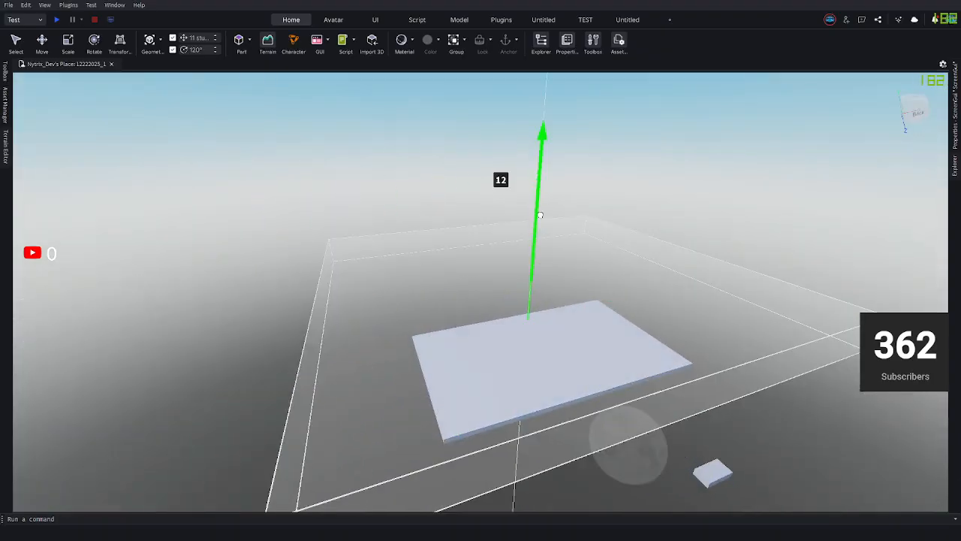
right_drag(546, 205, 509, 328)
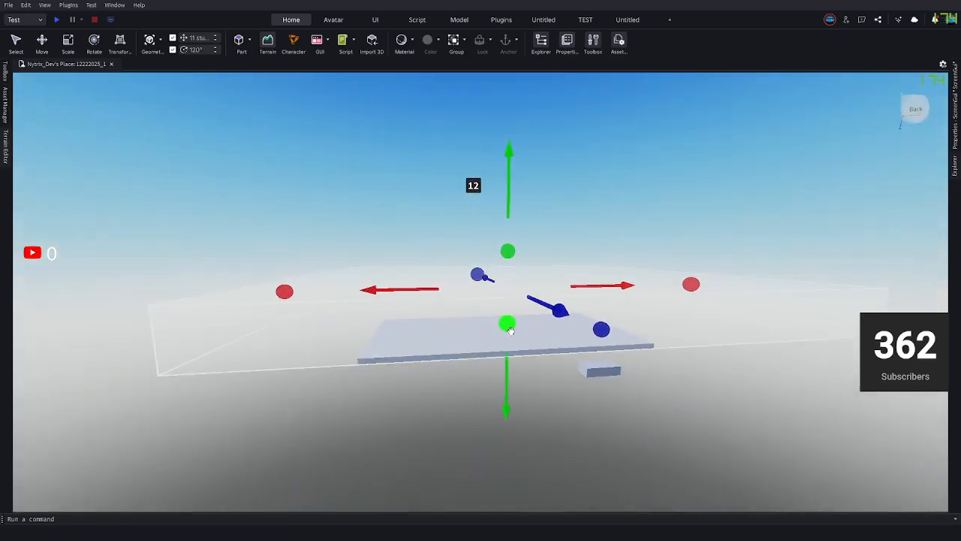
drag(501, 324, 497, 385)
drag(501, 338, 513, 305)
right_drag(513, 305, 522, 330)
drag(521, 331, 520, 375)
right_drag(519, 375, 559, 353)
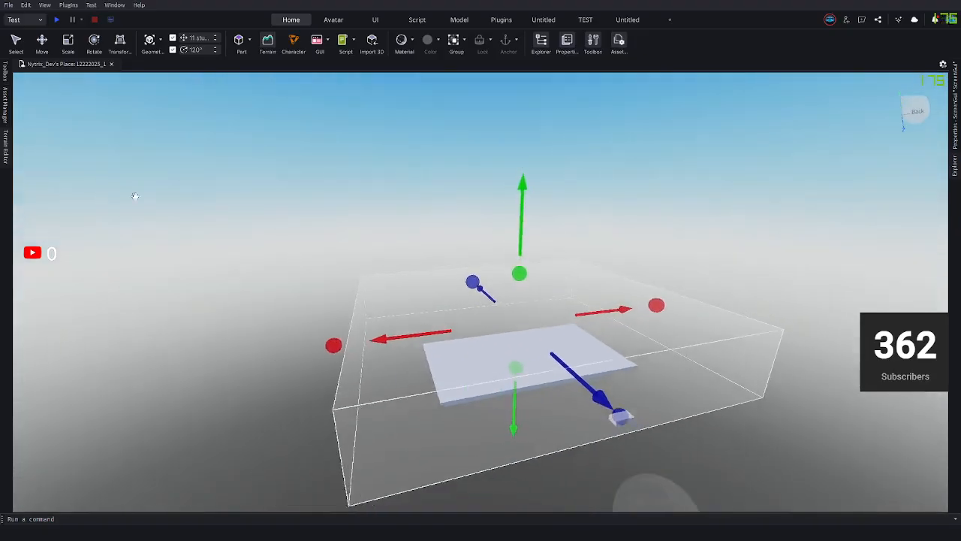
Fill the region around the platform with grass terrain.
click(5, 146)
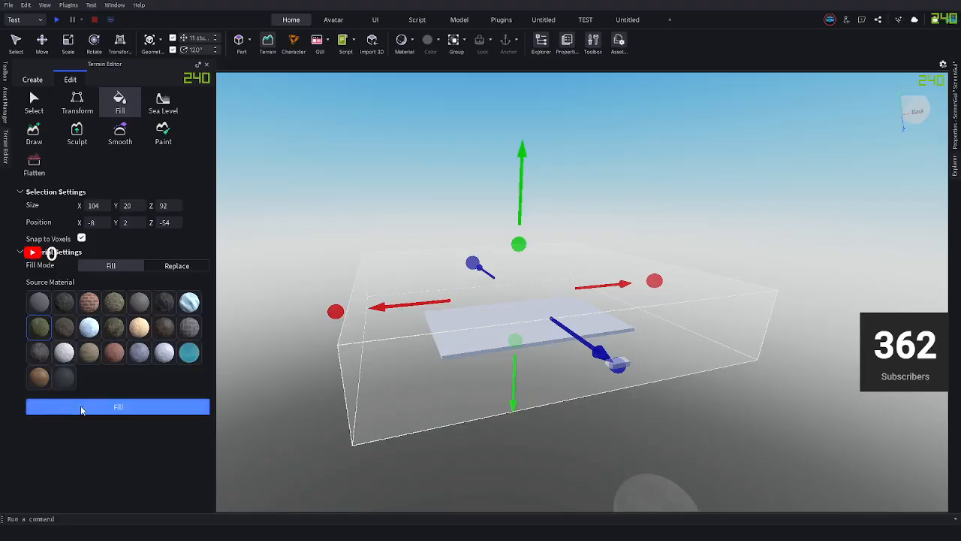
right_drag(491, 304, 503, 326)
key(s)
key(e)
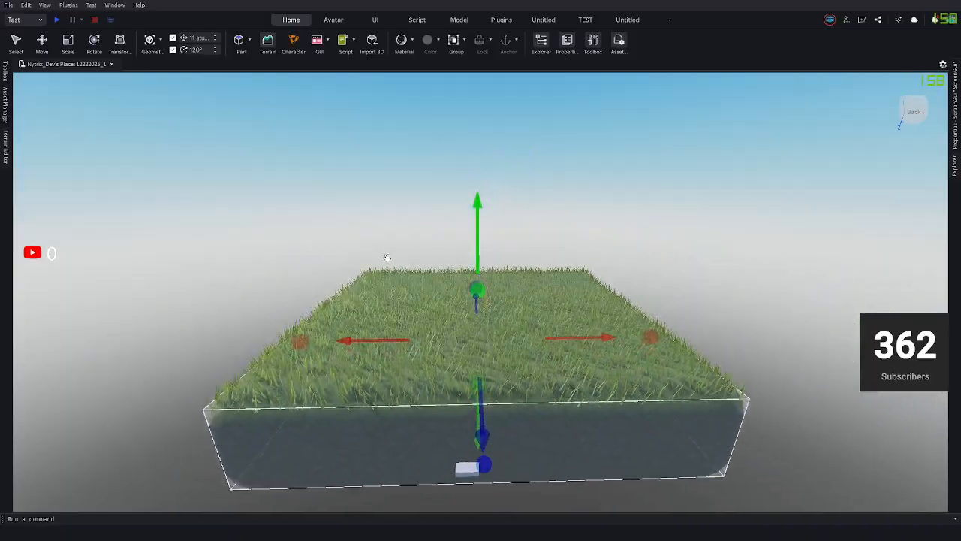
Examine the filled grass terrain block from the front and sides.
key(w)
key(q)
key(s)
key(e)
key(a)
key(a)
key(w)
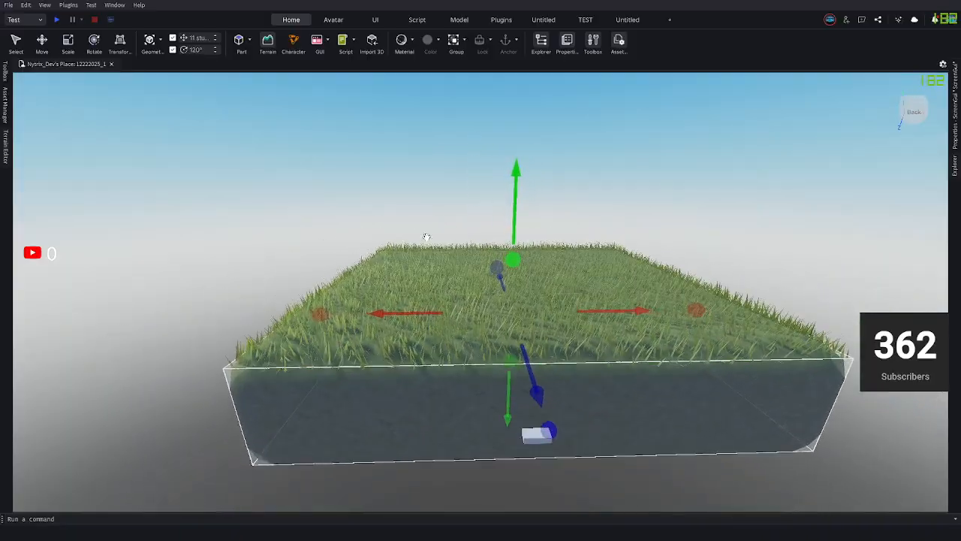
key(s)
right_drag(442, 279, 453, 303)
key(a)
key(a)
key(s)
key(e)
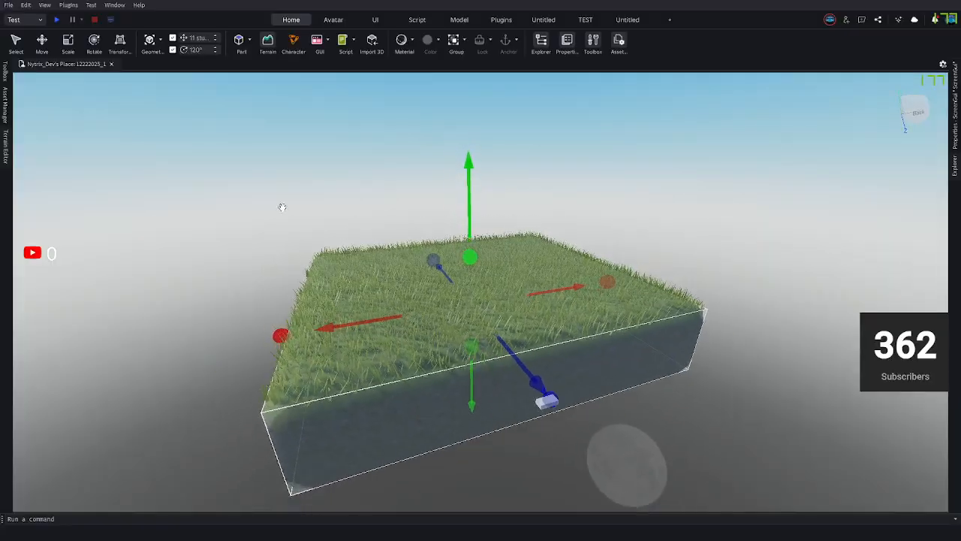
Sculpt a raised grass mound on the terrain in Add mode with a spherical brush of size 6 and strength 1.
click(9, 159)
click(70, 79)
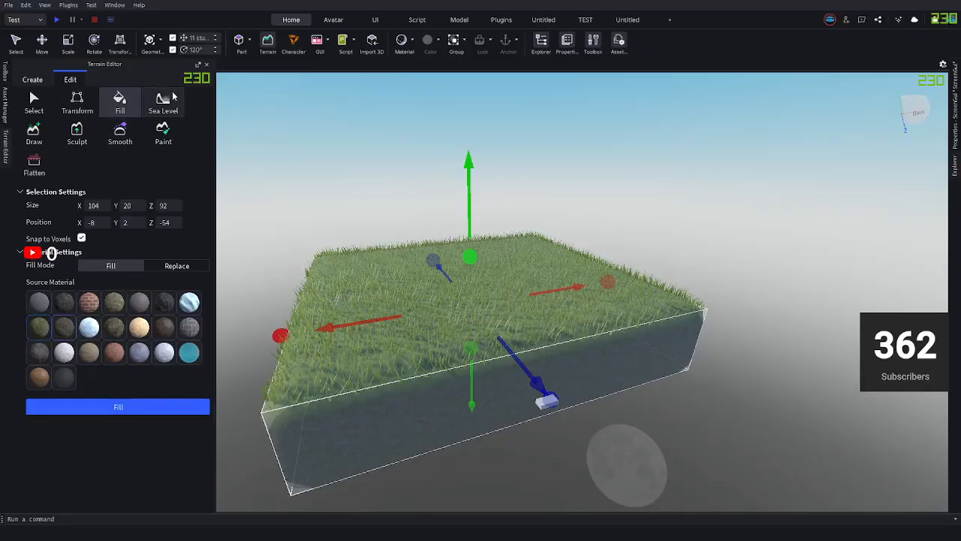
click(163, 134)
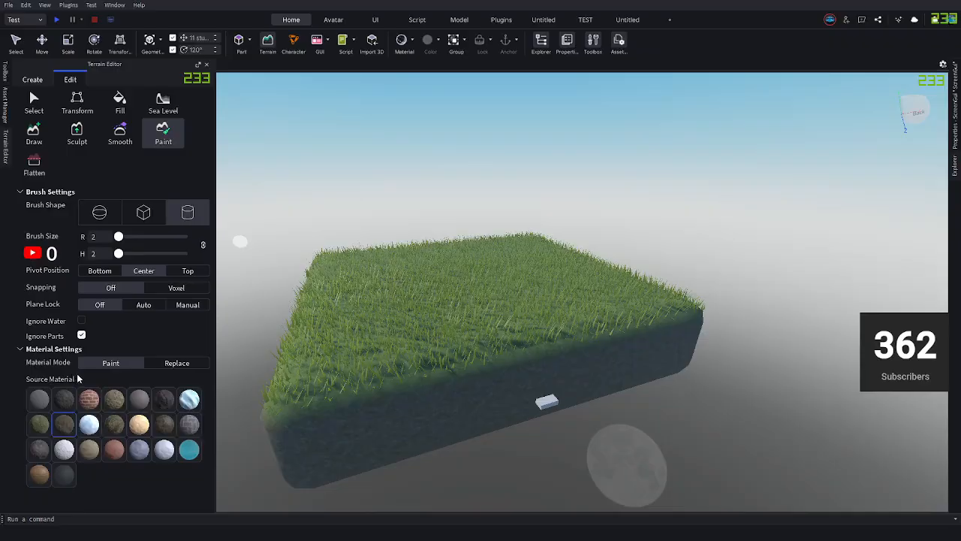
click(77, 134)
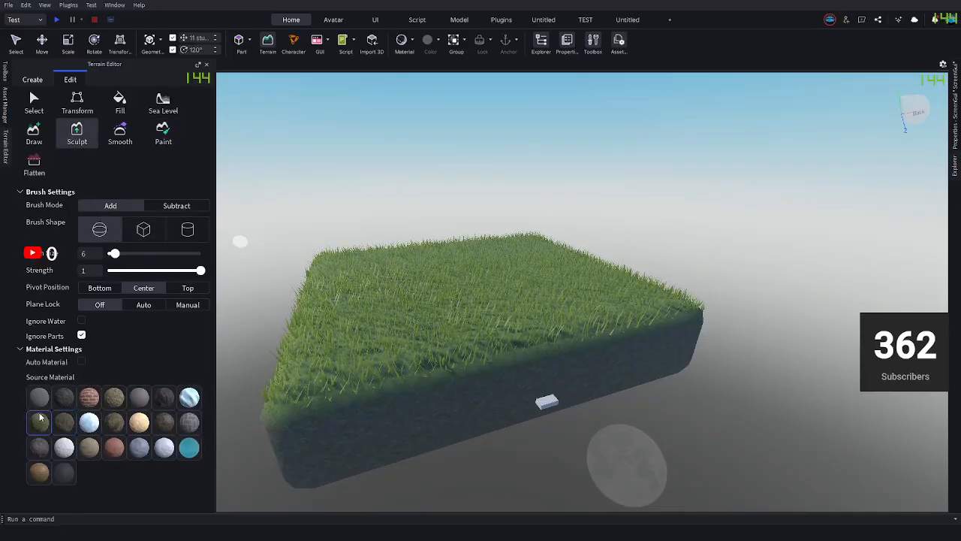
right_drag(440, 276, 429, 302)
key(w)
key(w)
mouse_move(429, 303)
mouse_down()
mouse_move(464, 280)
mouse_move(564, 257)
mouse_move(651, 259)
mouse_up()
Sculpt more grass mounds of varying height around the edges and corners of the terrain, leaving the middle lower.
key(d)
key(s)
right_drag(575, 227, 575, 227)
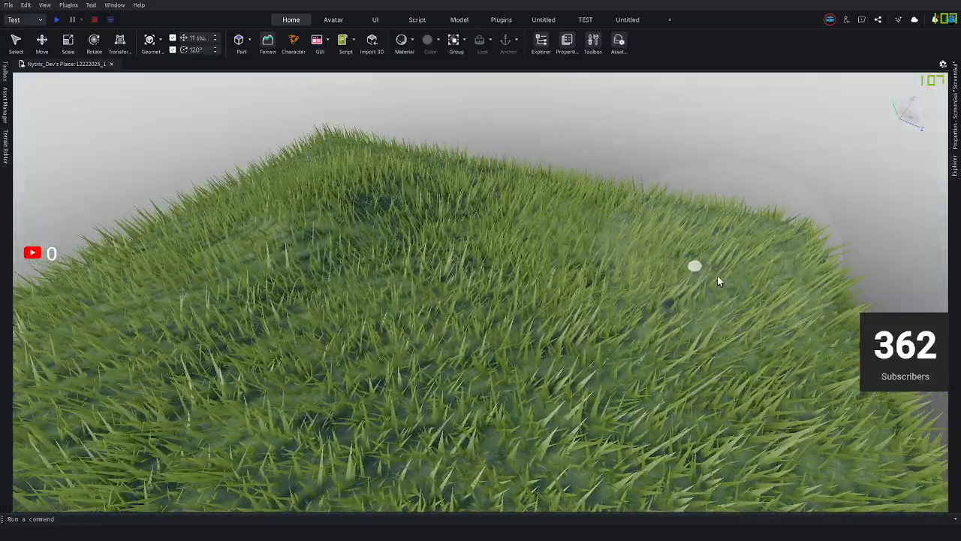
right_drag(626, 319, 626, 318)
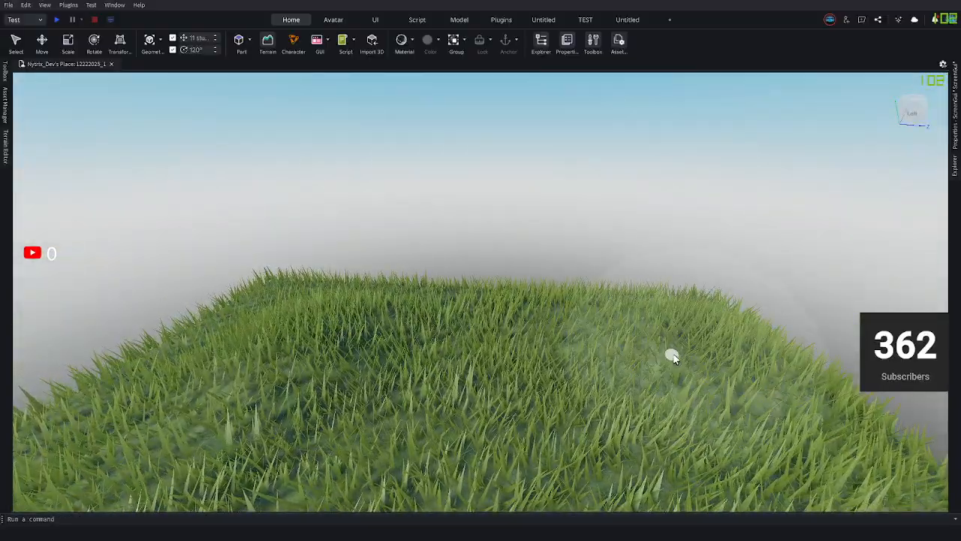
right_drag(659, 366, 659, 366)
right_drag(460, 296, 481, 304)
right_drag(586, 322, 586, 321)
right_drag(691, 309, 691, 309)
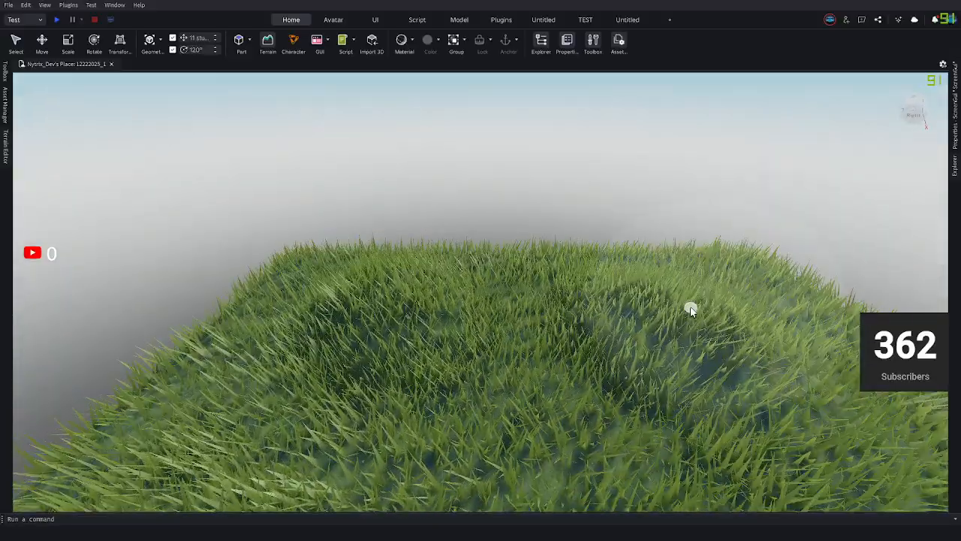
drag(711, 276, 676, 274)
drag(330, 279, 317, 279)
right_drag(478, 293, 478, 293)
key(a)
right_drag(633, 309, 632, 308)
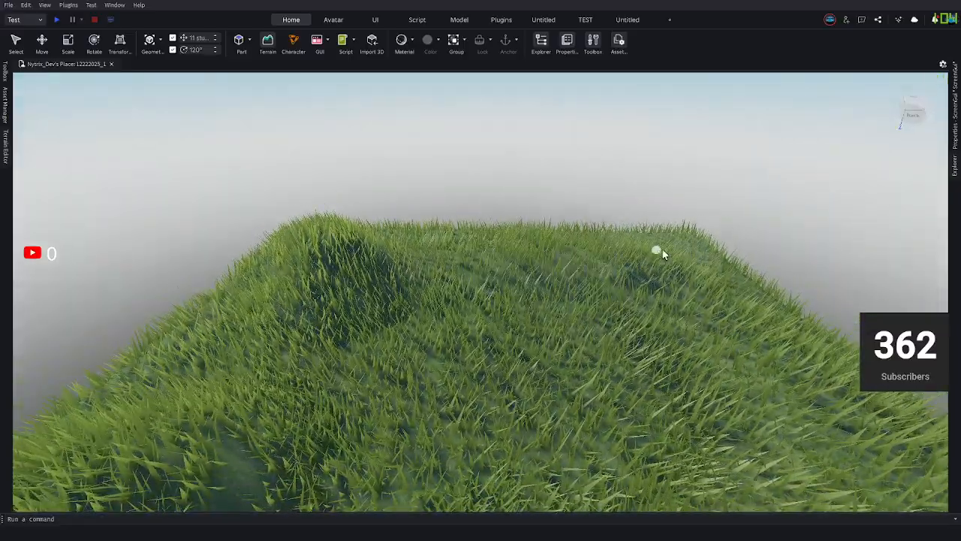
key(s)
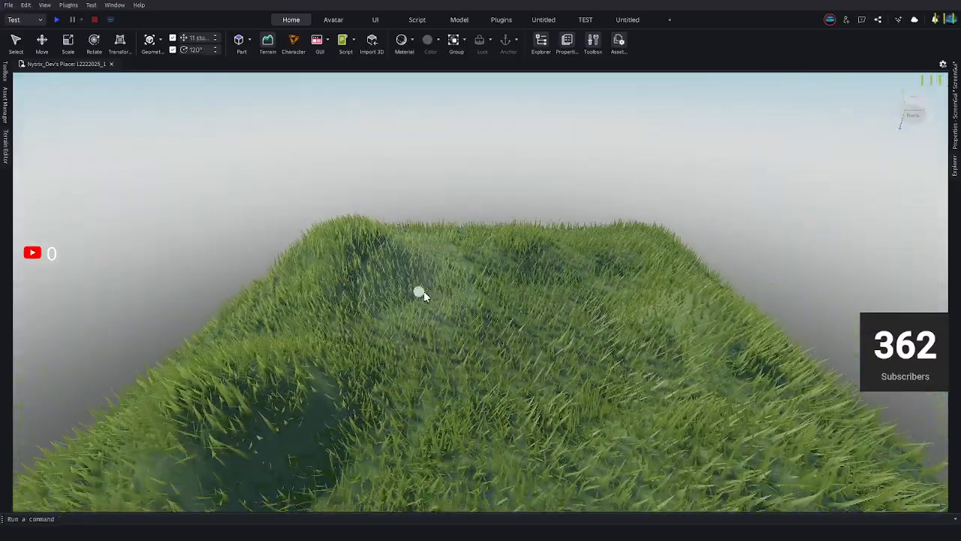
right_drag(424, 292, 424, 291)
Paint the inner slope of the first mound with the dark bare-ground material, using a cylindrical brush of size 2.
click(3, 153)
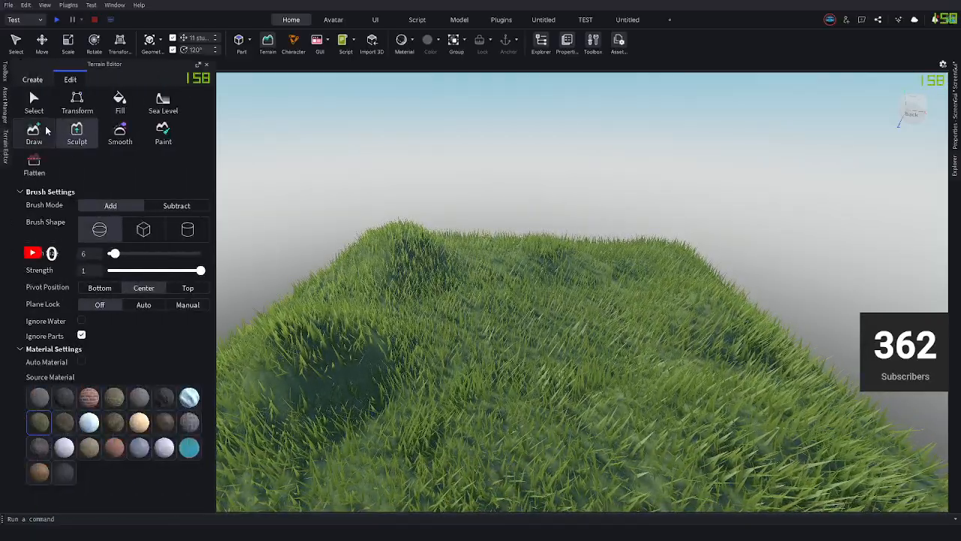
click(164, 135)
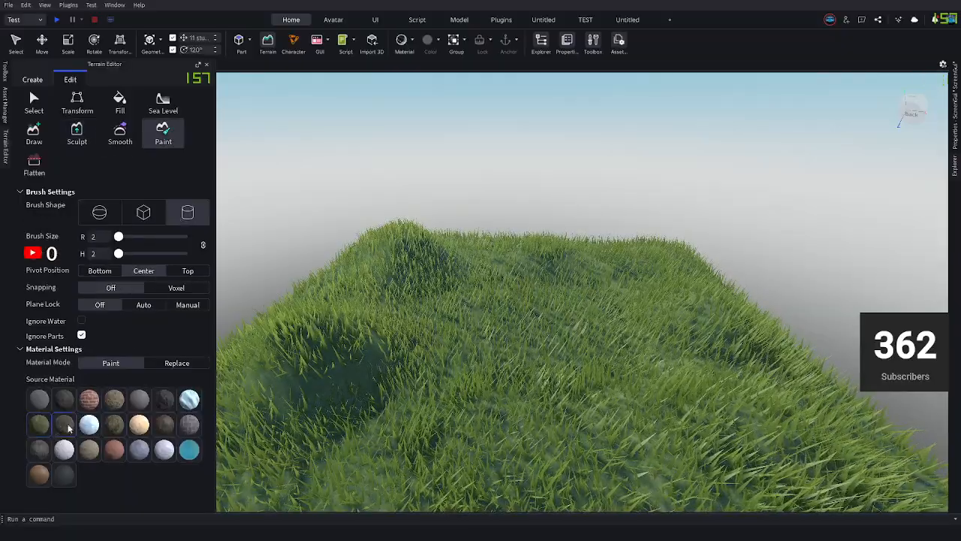
click(67, 428)
right_drag(353, 321, 376, 330)
scroll(392, 315, up, 4)
drag(456, 272, 480, 263)
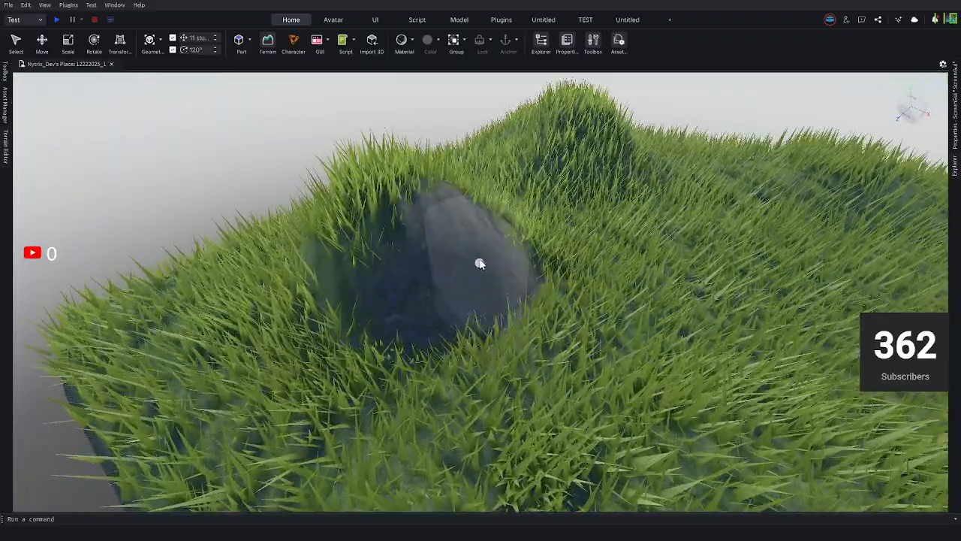
Paint bare-ground patches on the tall rear mound and the low mound beside it.
key(d)
mouse_move(575, 188)
mouse_down()
mouse_move(600, 170)
mouse_move(648, 173)
mouse_up()
right_drag(649, 172, 679, 180)
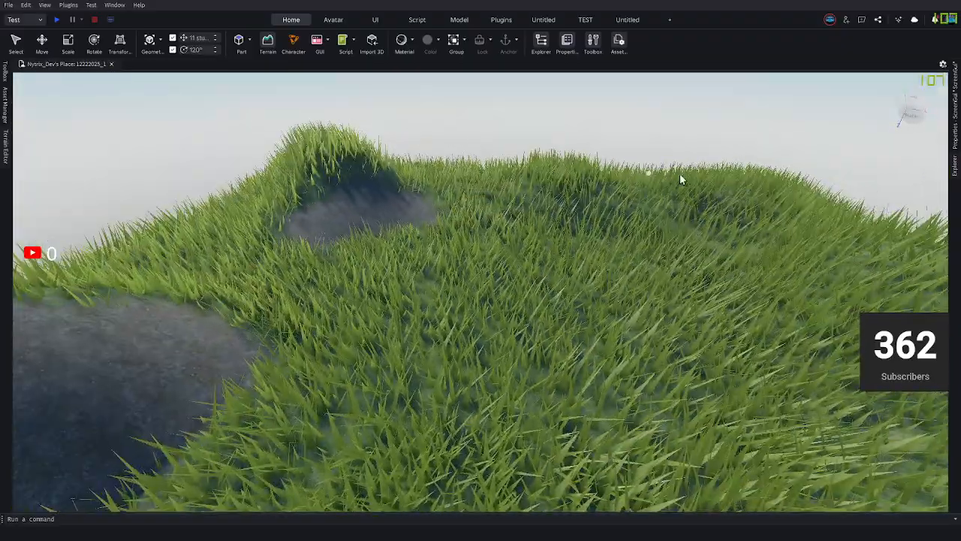
drag(549, 189, 608, 204)
right_drag(673, 229, 703, 242)
right_drag(536, 208, 462, 200)
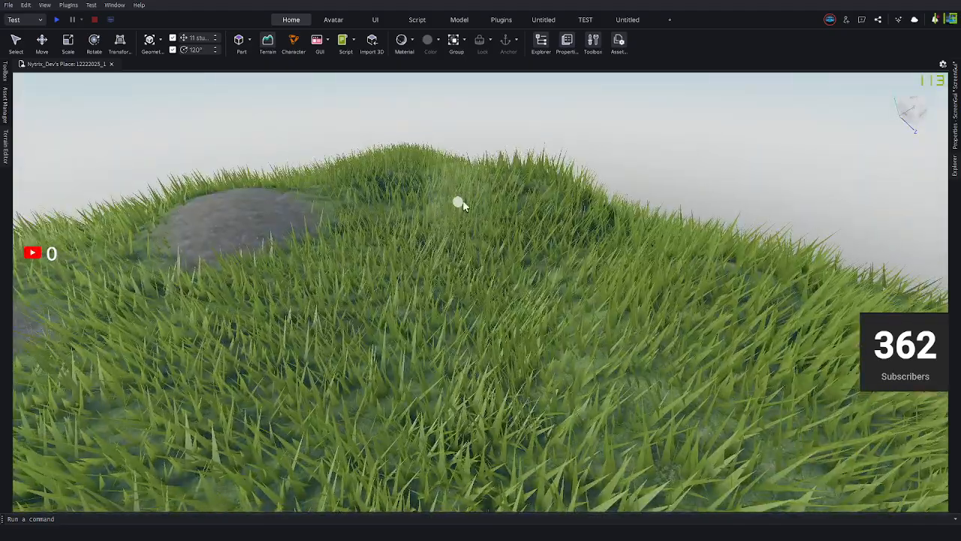
drag(556, 197, 491, 219)
mouse_move(491, 220)
right_down()
mouse_move(457, 226)
mouse_move(556, 277)
mouse_move(646, 285)
right_up()
key(e)
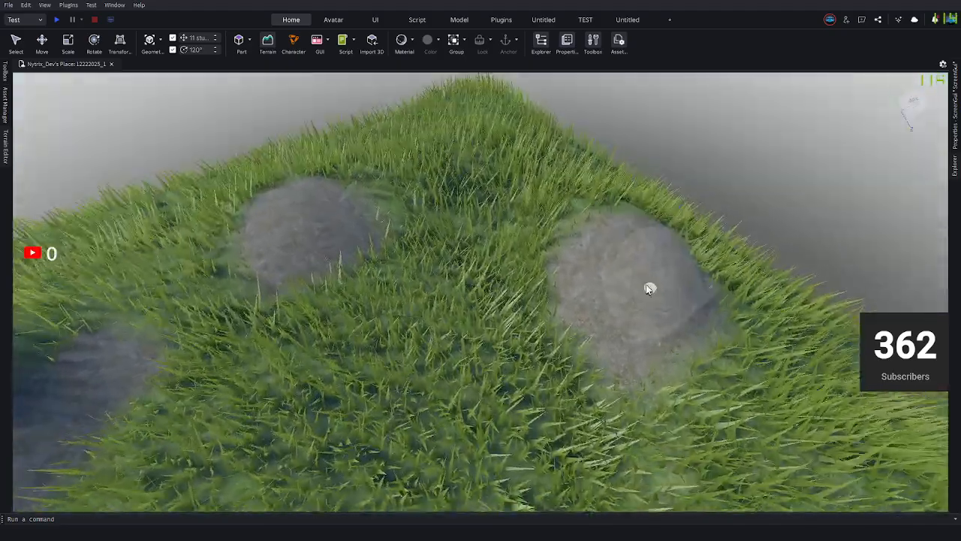
key(w)
key(ctrl+z)
Set the Paint brush's radius and height to 1.
click(6, 146)
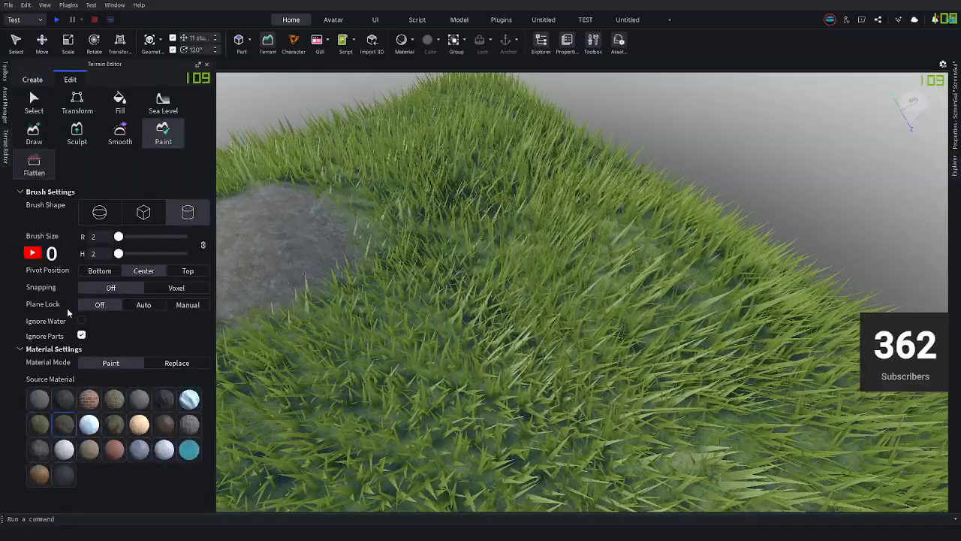
mouse_move(118, 237)
mouse_down()
mouse_move(206, 234)
mouse_move(121, 236)
mouse_up()
click(97, 238)
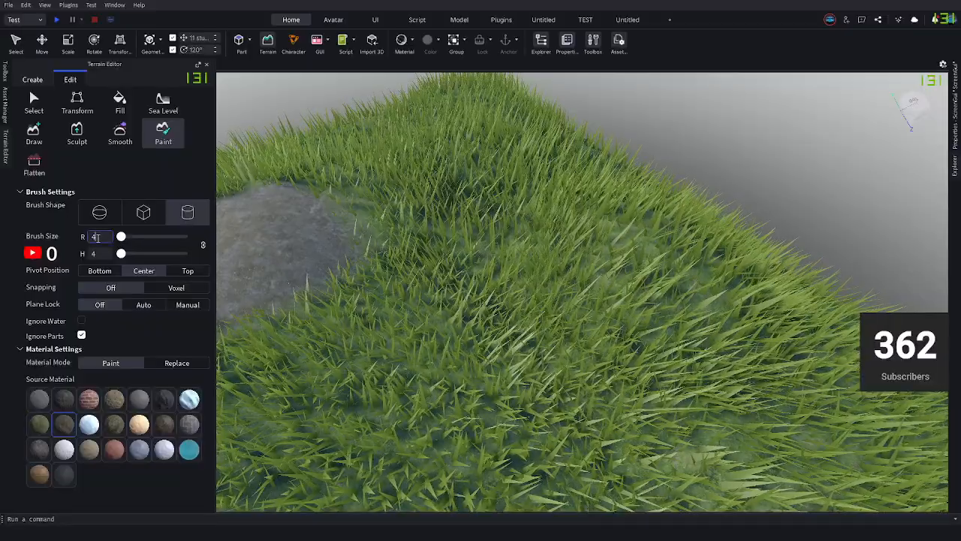
double_click(97, 238)
text(1)
key(Return)
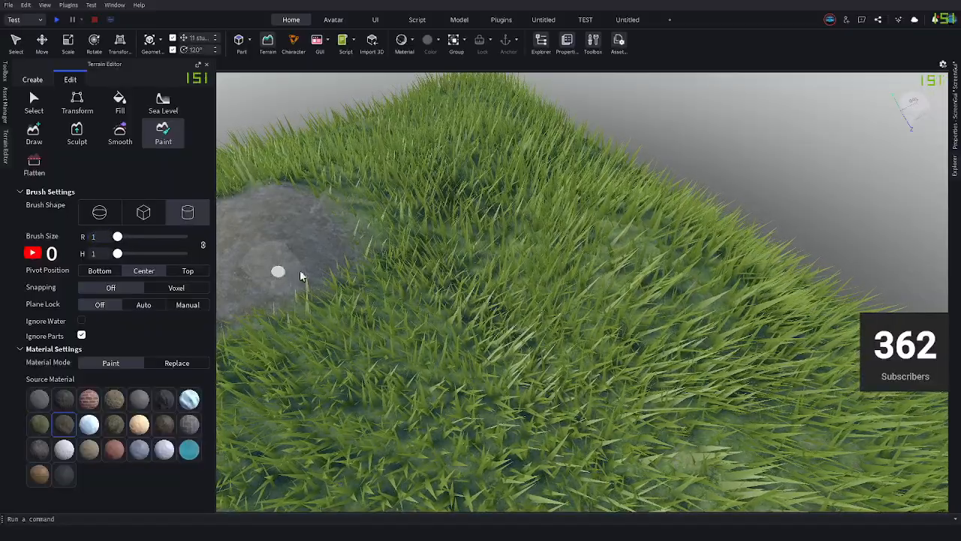
Paint smaller bare-ground patches on the remaining grass mounds along the terrain's edge.
mouse_move(571, 242)
mouse_down()
mouse_move(629, 317)
mouse_move(643, 356)
mouse_up()
right_drag(643, 356, 636, 320)
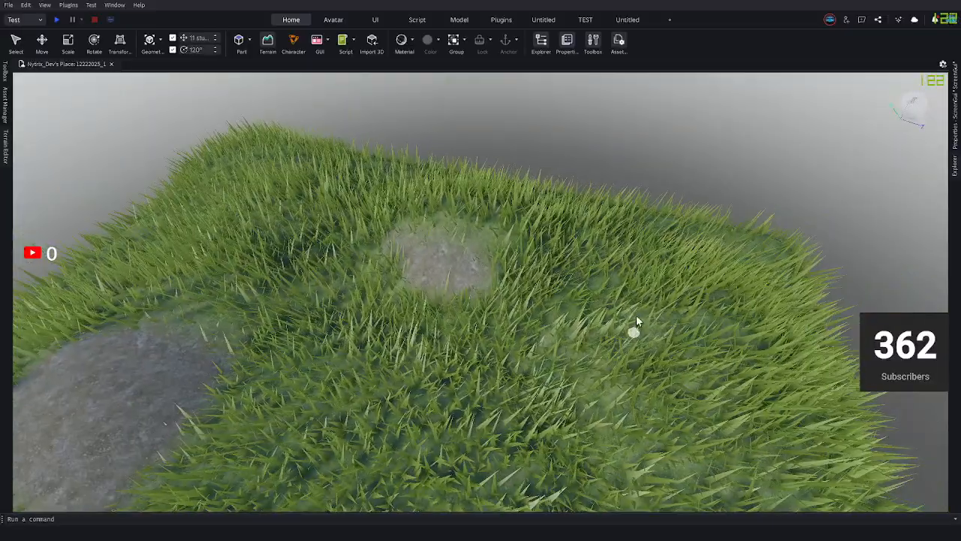
drag(661, 290, 702, 308)
right_drag(558, 354, 390, 268)
drag(315, 186, 278, 210)
mouse_move(300, 254)
right_down()
mouse_move(266, 257)
mouse_move(262, 279)
mouse_move(432, 290)
mouse_move(455, 309)
mouse_move(554, 265)
right_up()
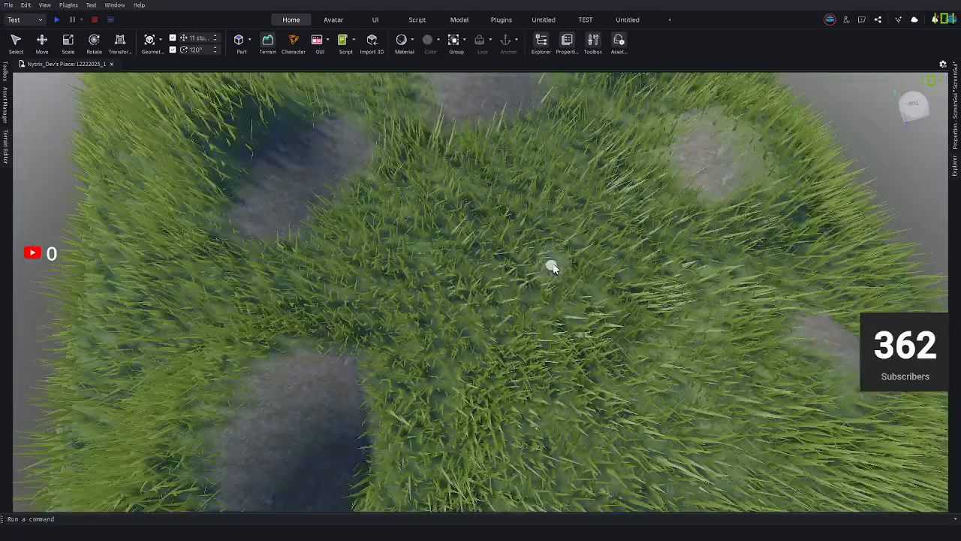
Paint an irregular pond between the mounds in the middle of the terrain with the water material.
scroll(554, 267, down, 2)
click(5, 148)
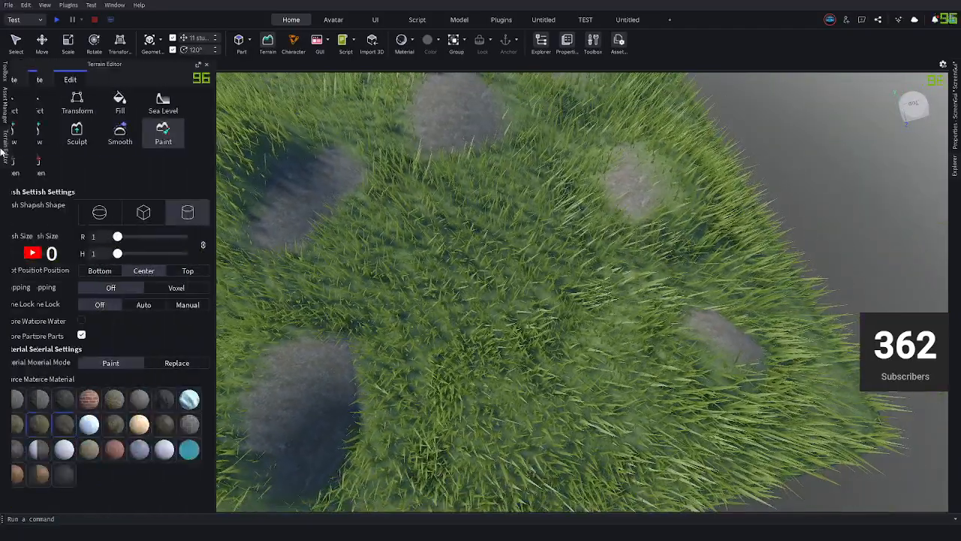
click(171, 140)
scroll(396, 343, up, 3)
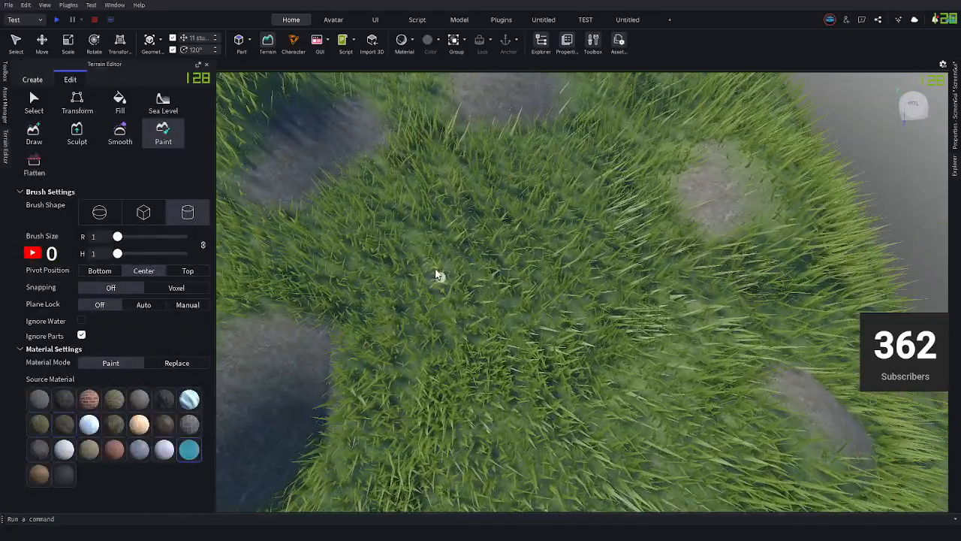
mouse_move(478, 238)
mouse_down()
mouse_move(534, 217)
mouse_move(399, 215)
mouse_move(359, 268)
mouse_move(388, 363)
mouse_move(576, 393)
mouse_move(650, 275)
mouse_move(605, 242)
mouse_move(436, 315)
mouse_move(598, 347)
mouse_up()
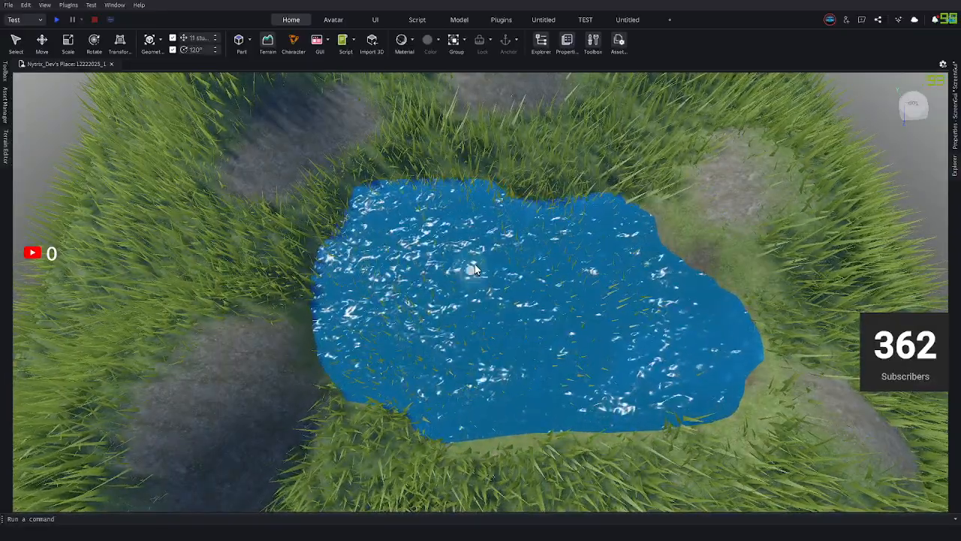
Examine the painted pond and its grassy banks up close and from above.
right_drag(575, 287, 574, 289)
scroll(573, 291, down, 10)
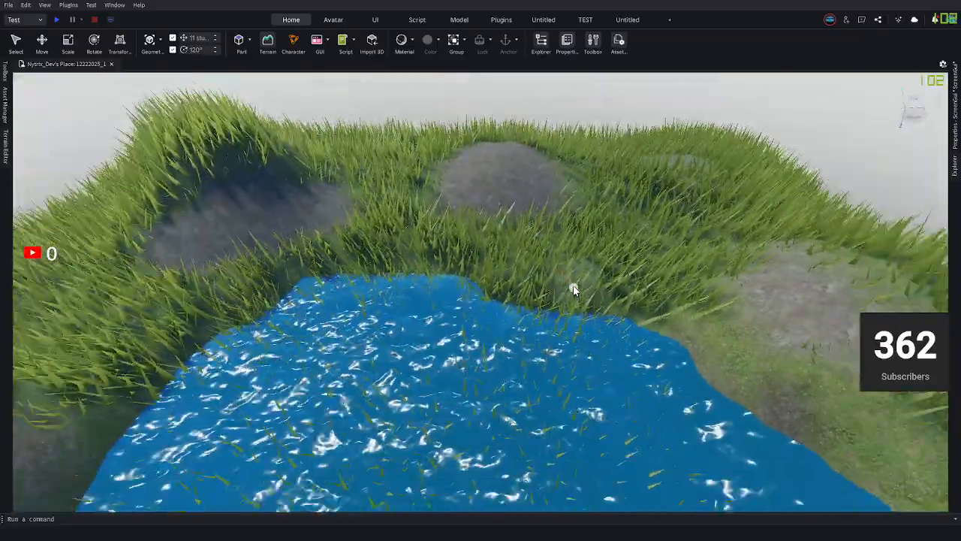
scroll(439, 377, up, 10)
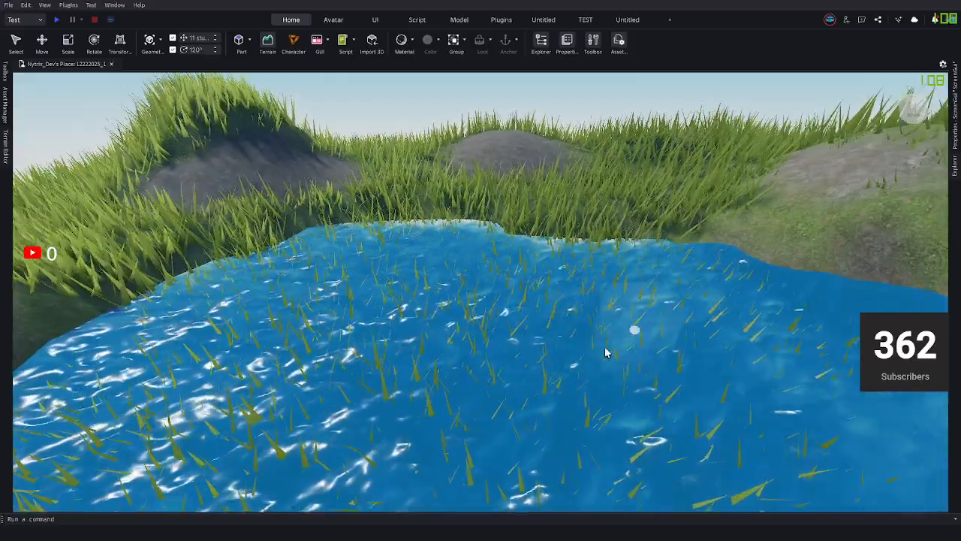
right_drag(606, 352, 546, 293)
scroll(546, 293, down, 5)
scroll(546, 296, up, 3)
scroll(546, 293, down, 5)
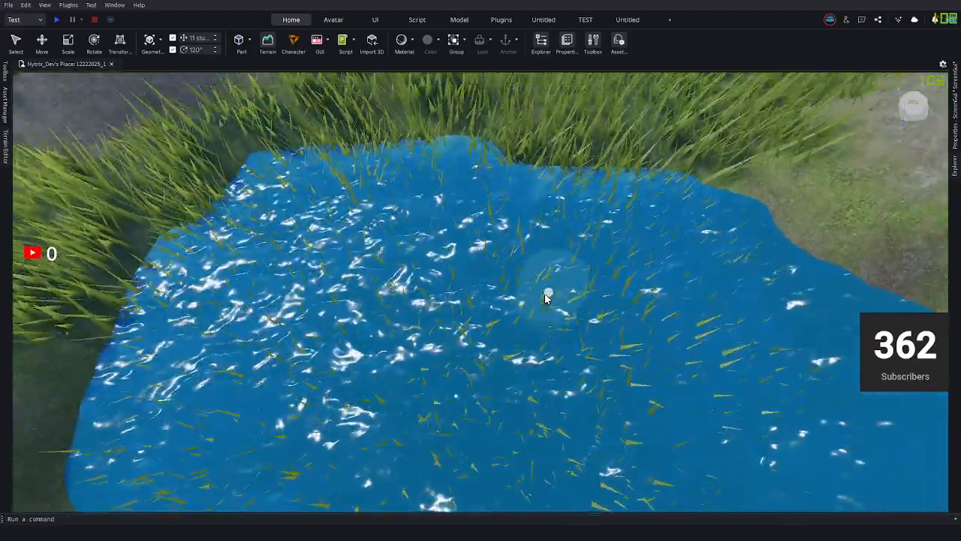
scroll(556, 278, up, 5)
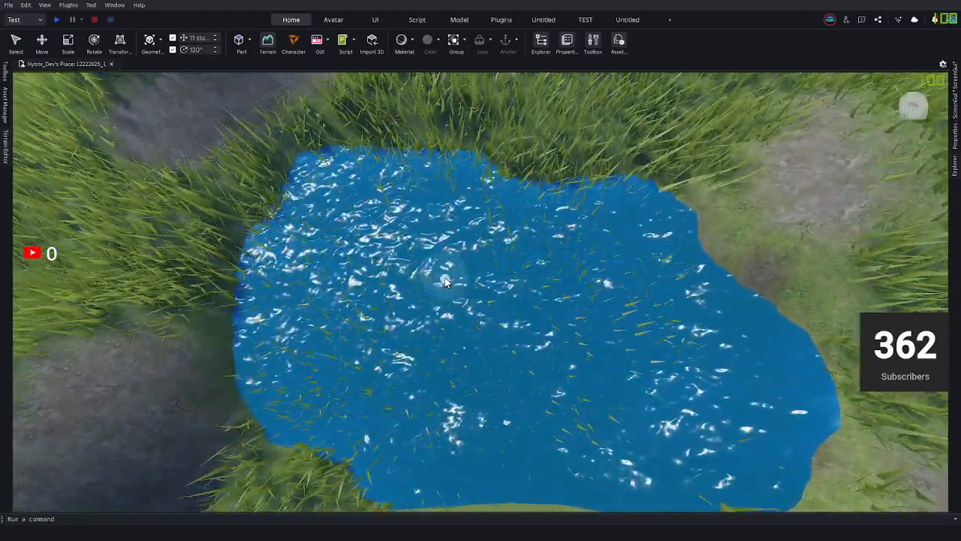
right_drag(472, 292, 474, 293)
scroll(473, 294, up, 5)
scroll(474, 294, down, 5)
scroll(229, 173, down, 2)
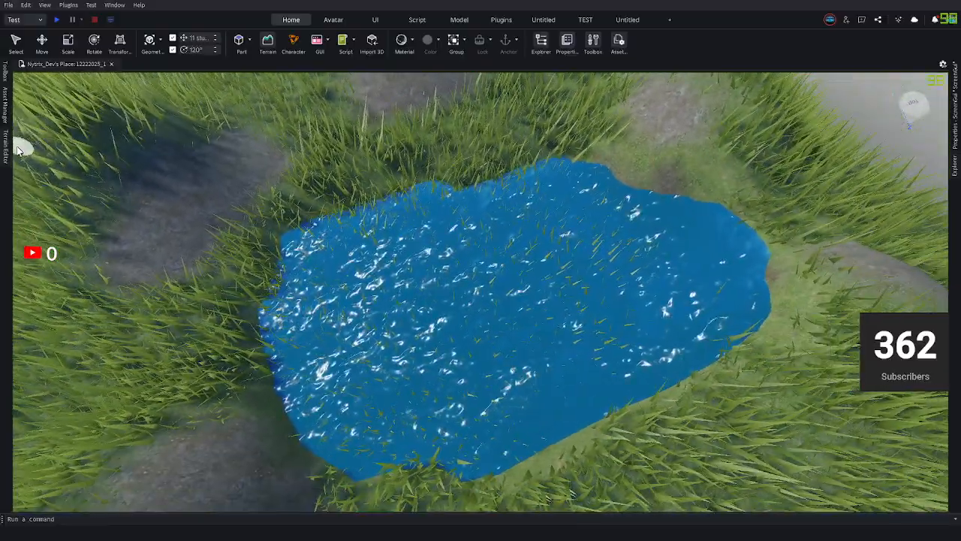
click(17, 151)
key(ctrl+z)
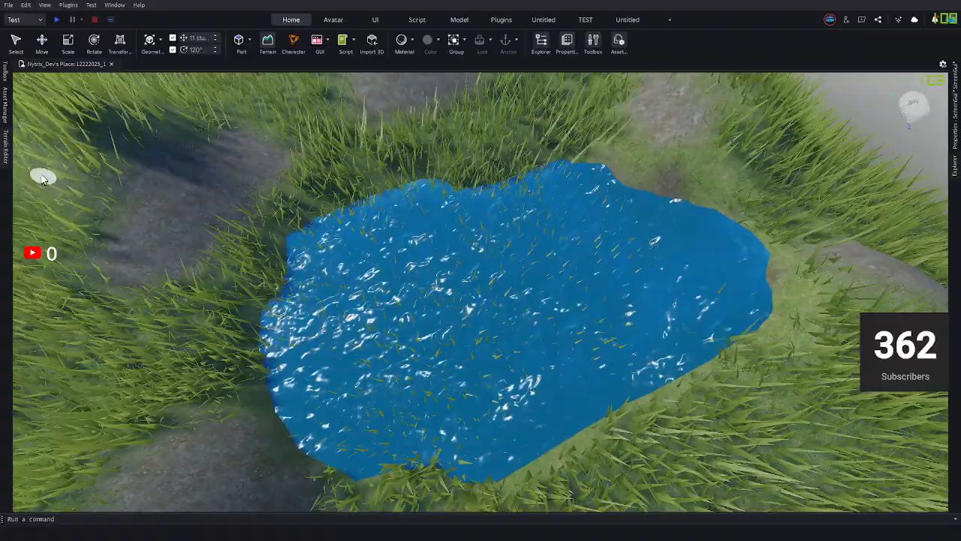
Flatten the middle of the pond's water surface with a spherical Flatten brush of size 6, strength 1 and center pivot.
click(4, 145)
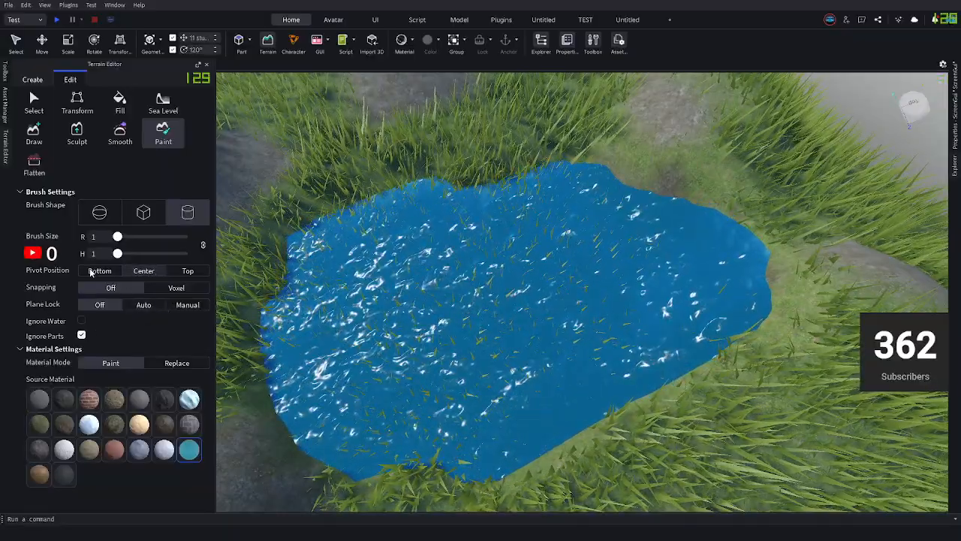
click(144, 270)
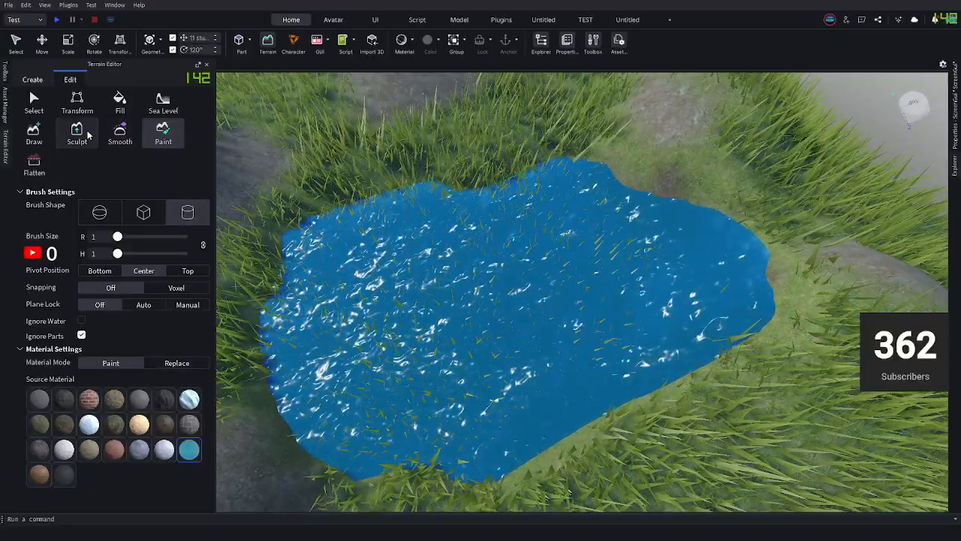
click(34, 165)
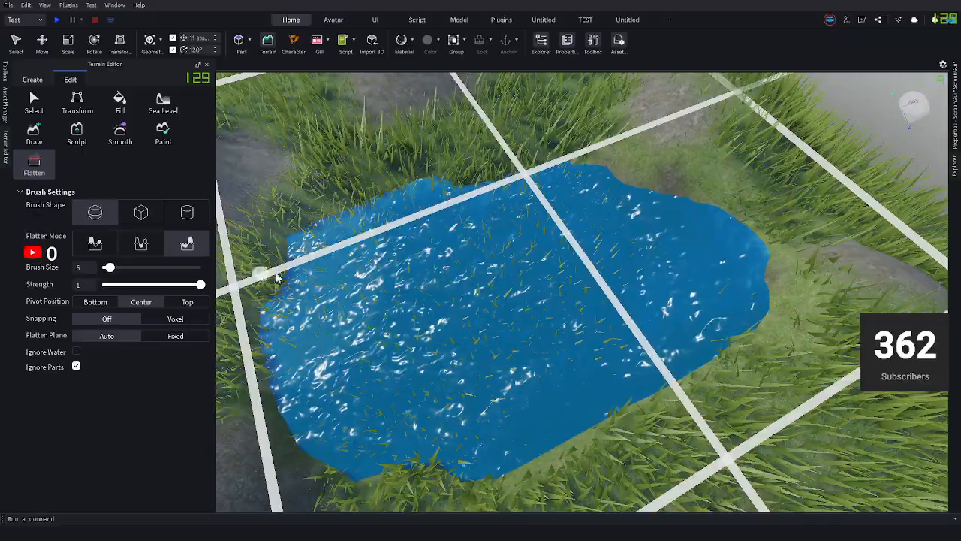
mouse_move(483, 285)
mouse_down()
mouse_move(418, 285)
mouse_move(493, 229)
mouse_move(439, 304)
mouse_move(470, 342)
mouse_up()
drag(548, 408, 508, 335)
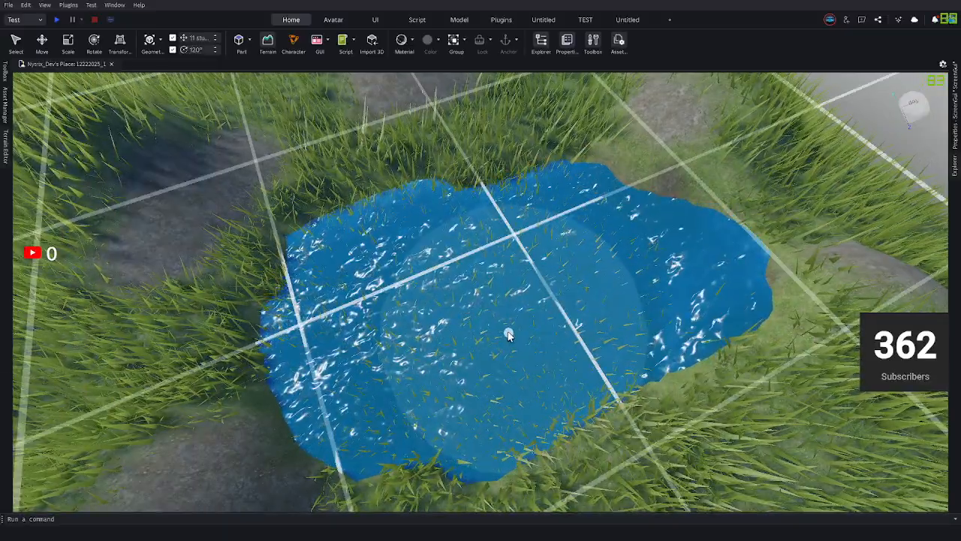
Inspect the flattened pond surface and its grassy banks up close and from a distance.
click(4, 146)
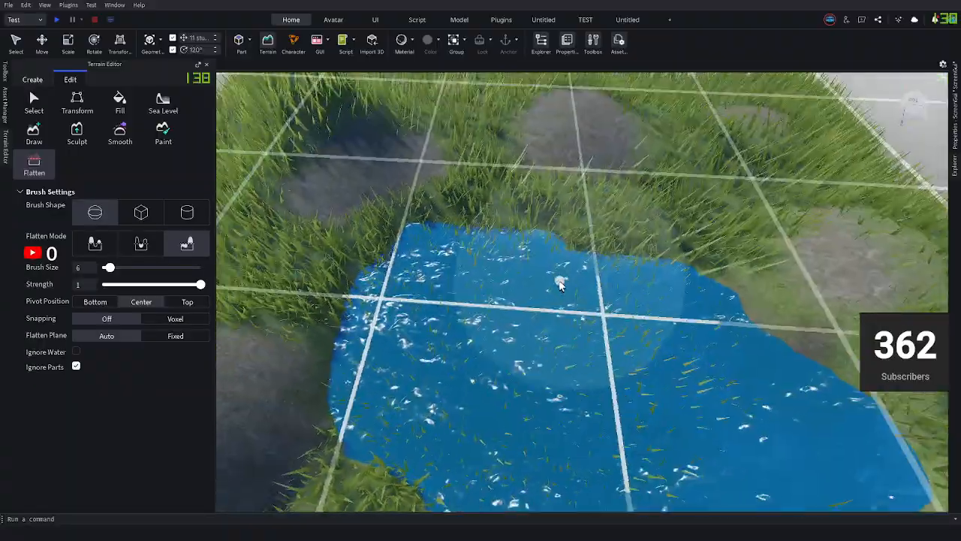
right_drag(560, 282, 457, 232)
scroll(558, 281, up, 2)
scroll(457, 231, down, 5)
scroll(494, 281, up, 3)
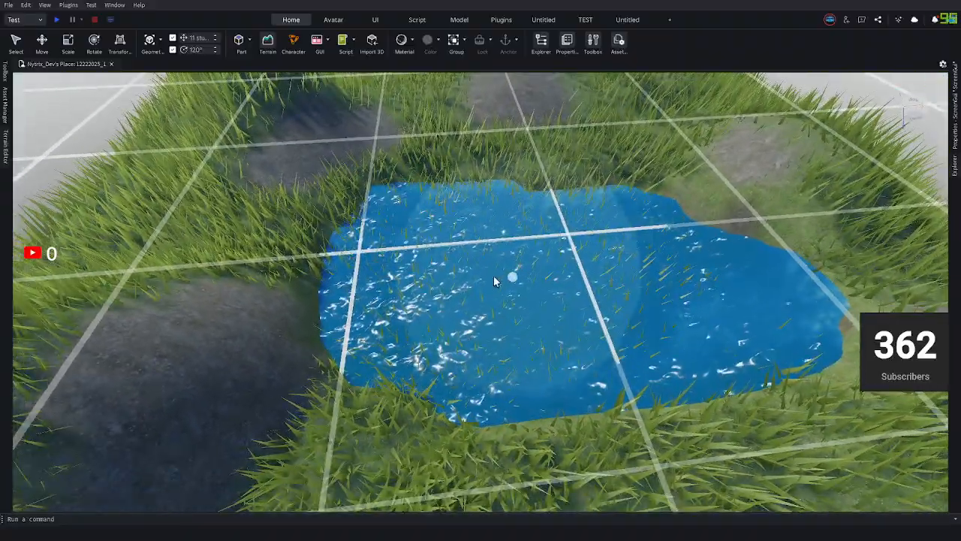
scroll(446, 269, down, 4)
scroll(431, 269, up, 4)
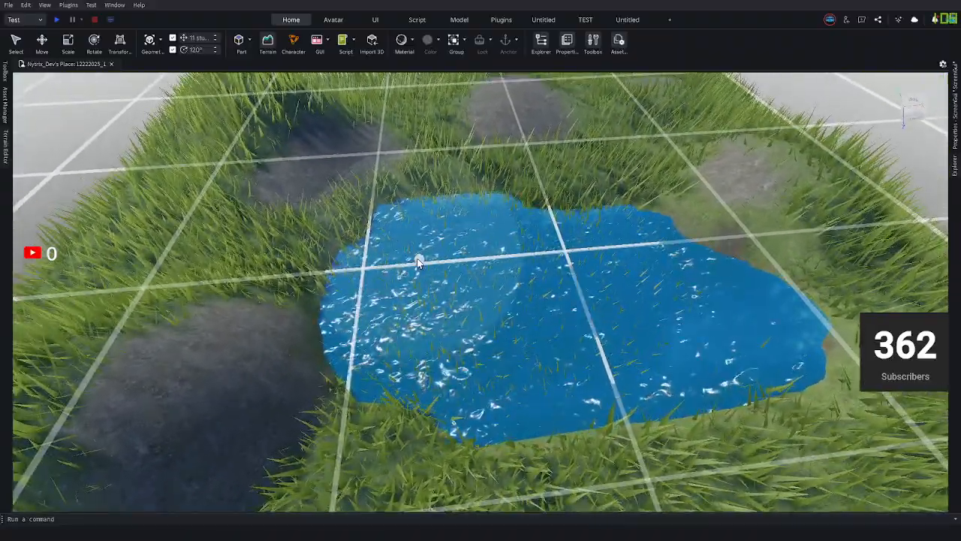
click(5, 146)
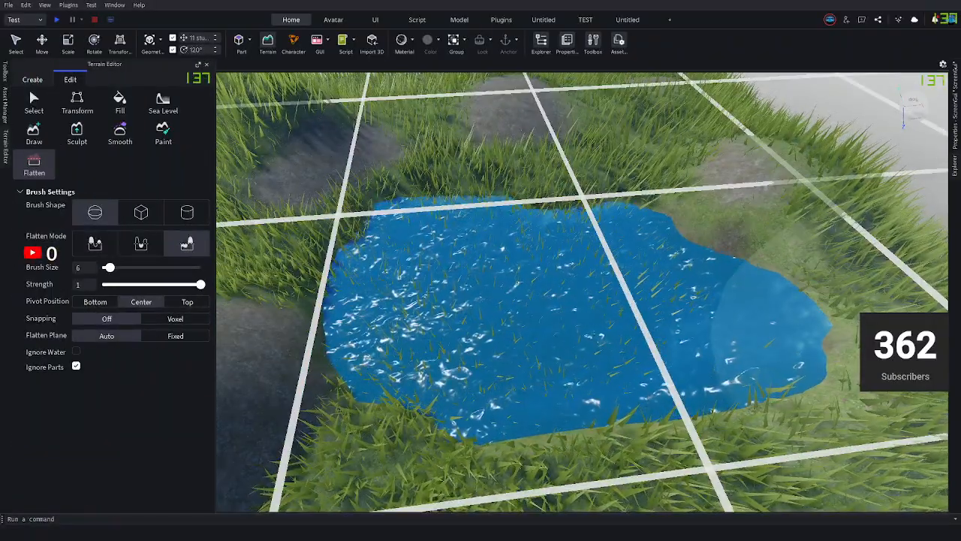
click(852, 341)
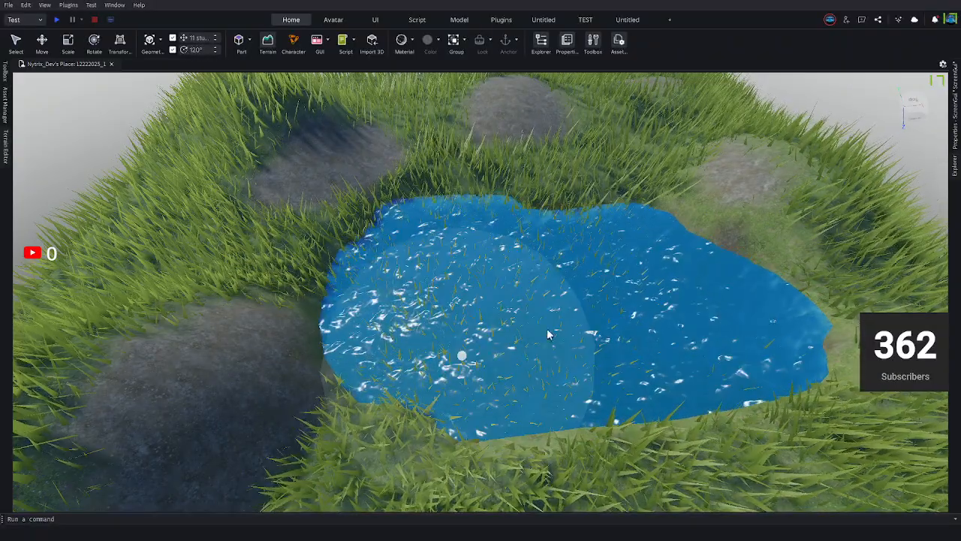
Sculpt additional water over the pond with a spherical Add brush of size 6 and strength 0.18 to cover the protruding grass.
right_drag(548, 335, 243, 262)
scroll(483, 291, up, 5)
scroll(485, 297, down, 6)
scroll(21, 177, up, 1)
click(5, 147)
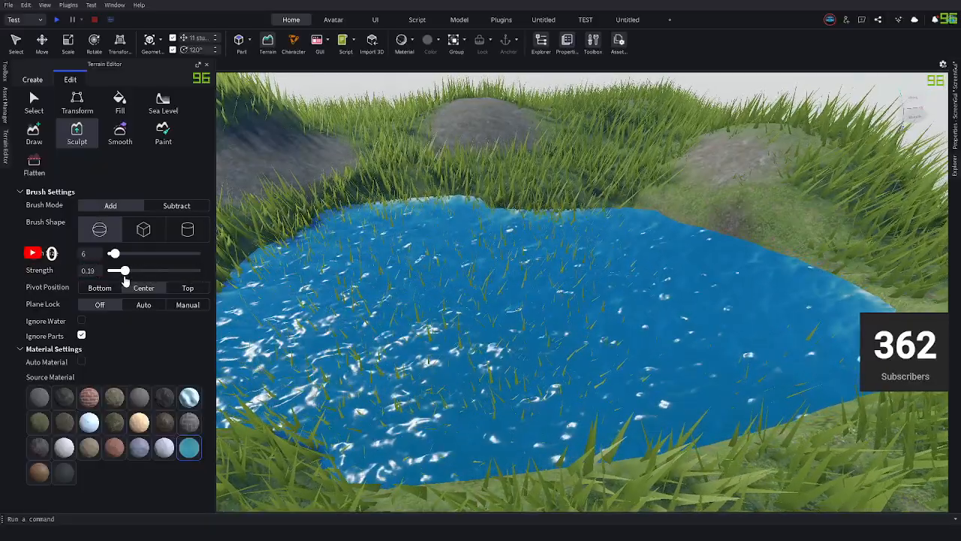
click(395, 286)
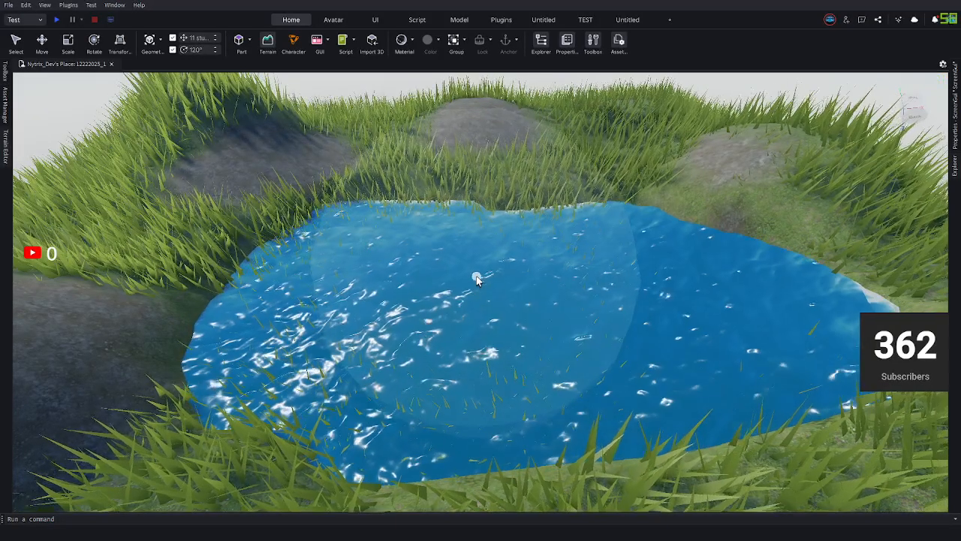
scroll(473, 279, up, 5)
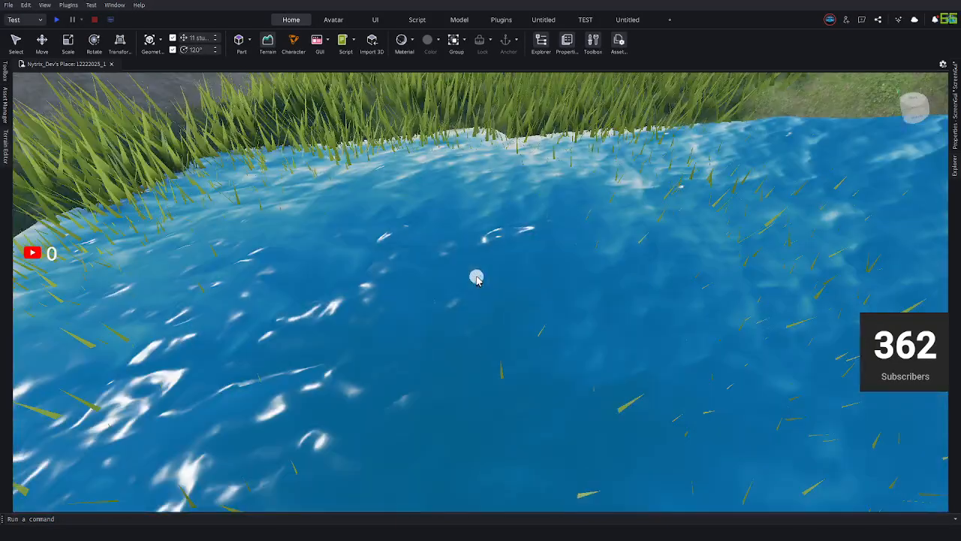
scroll(477, 279, down, 5)
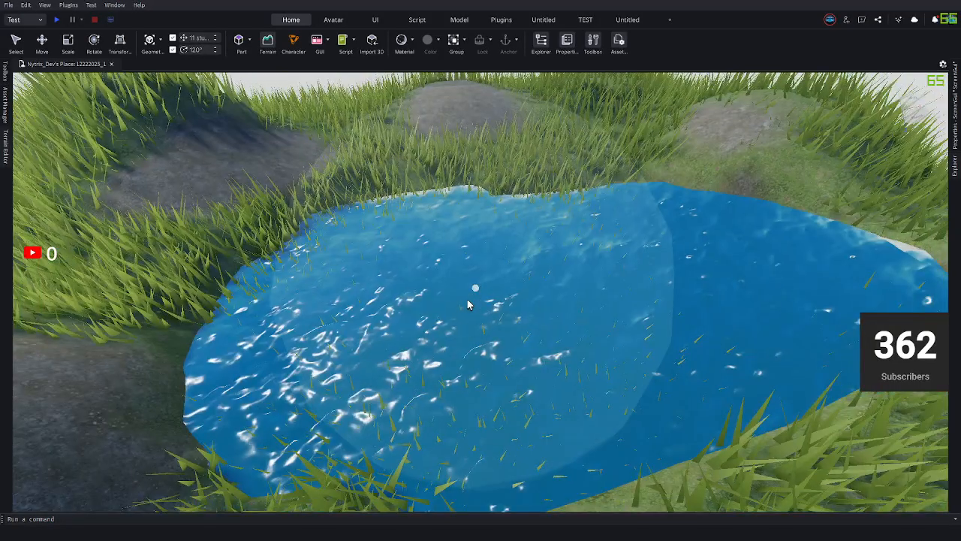
scroll(447, 322, up, 3)
mouse_move(444, 321)
mouse_down()
mouse_move(484, 353)
mouse_move(412, 294)
mouse_move(446, 231)
mouse_up()
scroll(609, 237, down, 5)
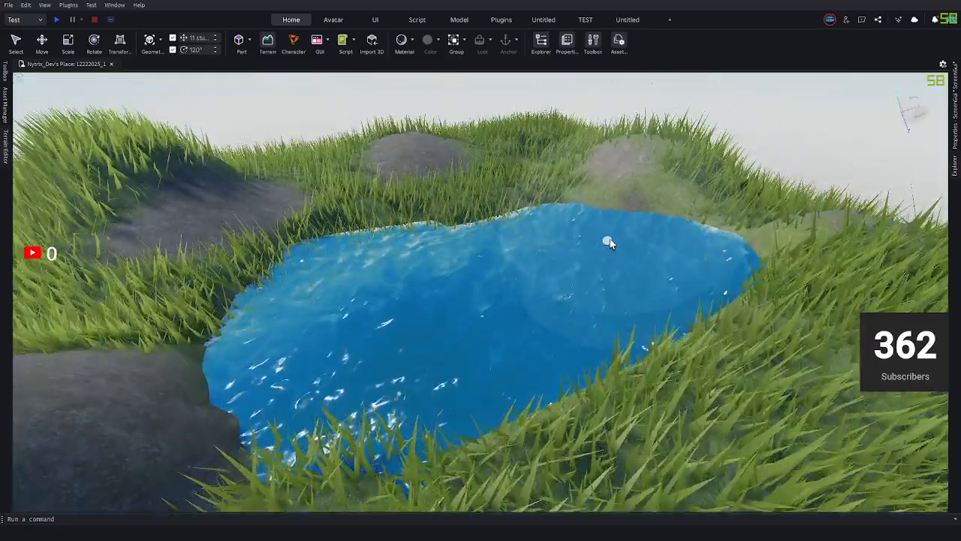
Examine the sculpted pond and its shoreline from low, elevated and side angles.
scroll(609, 239, up, 5)
scroll(610, 242, down, 5)
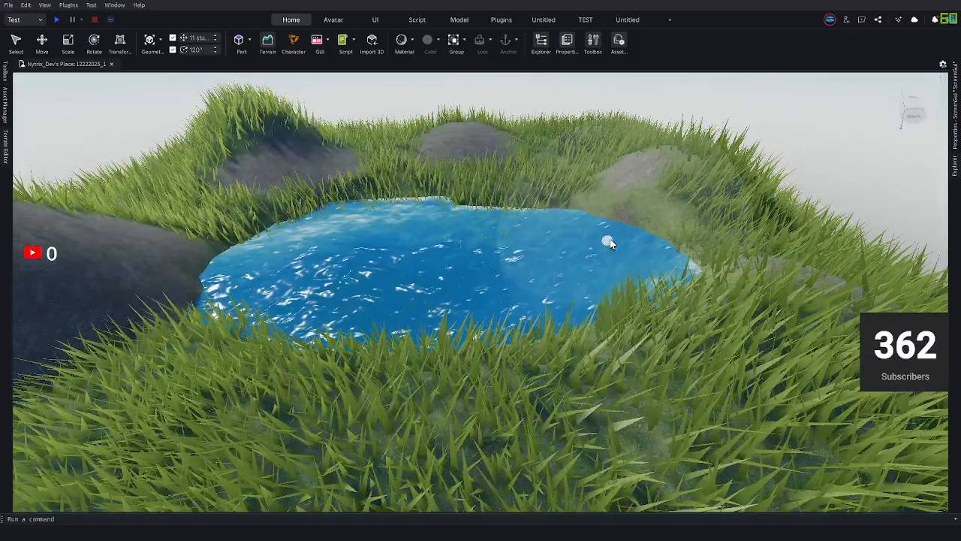
scroll(610, 242, up, 6)
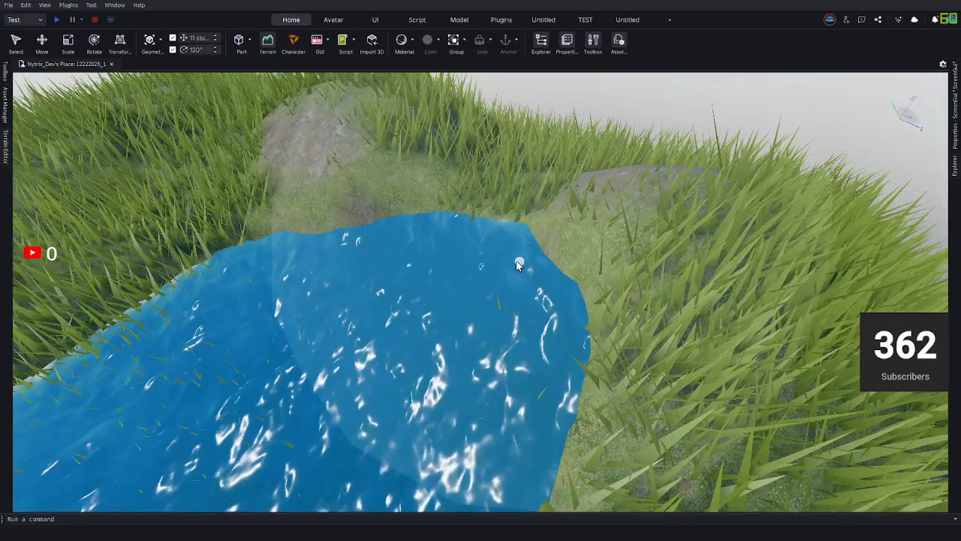
scroll(511, 257, down, 4)
right_drag(510, 257, 524, 226)
scroll(524, 226, down, 4)
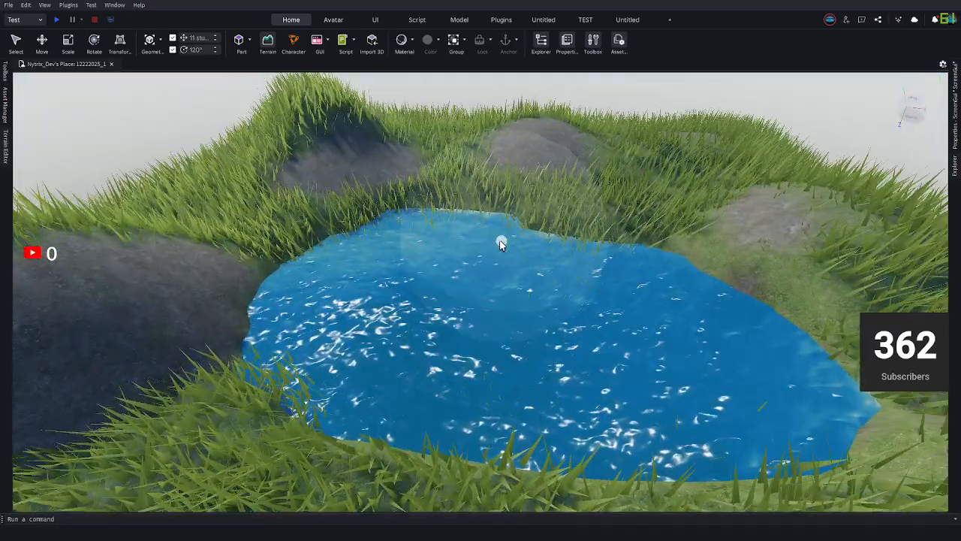
scroll(502, 240, up, 5)
scroll(517, 280, down, 4)
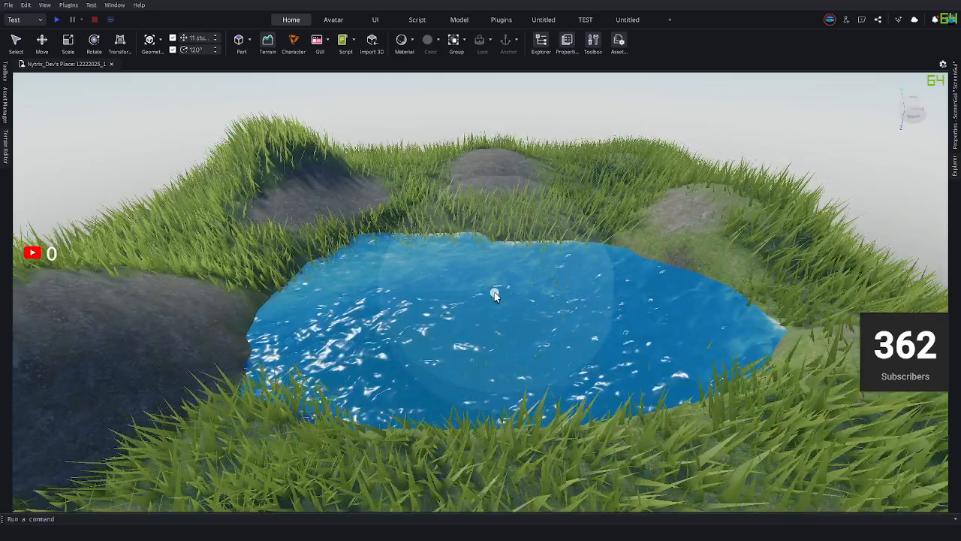
scroll(498, 286, up, 5)
scroll(496, 292, down, 5)
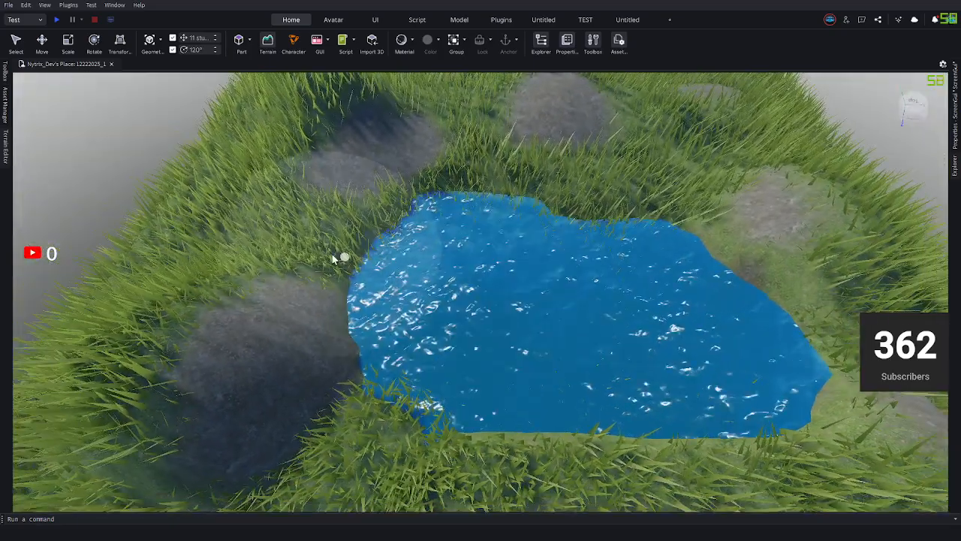
scroll(600, 321, up, 3)
scroll(599, 322, up, 2)
right_drag(545, 294, 495, 321)
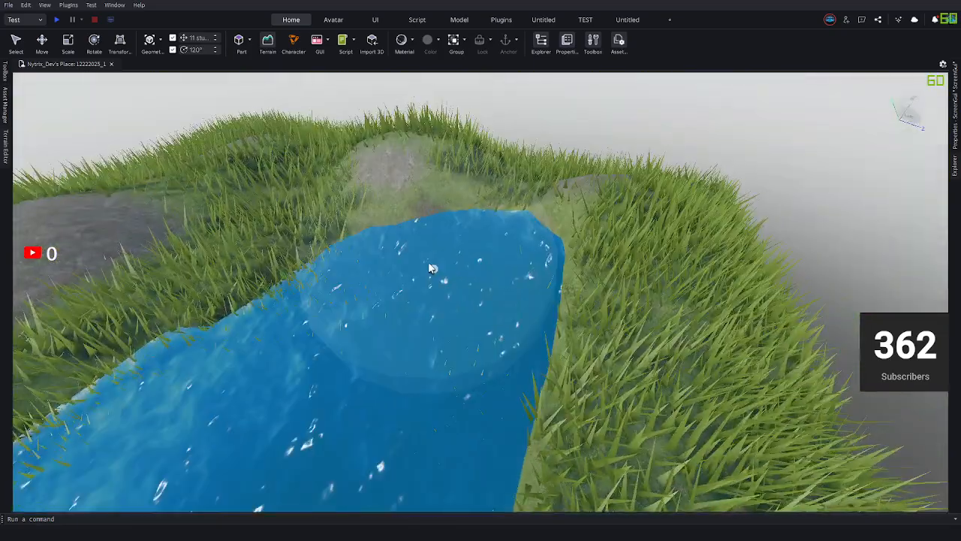
Sculpt a tall rock mass at one end of the pond with the Rock material, brush size 6 and strength 0.18.
click(5, 146)
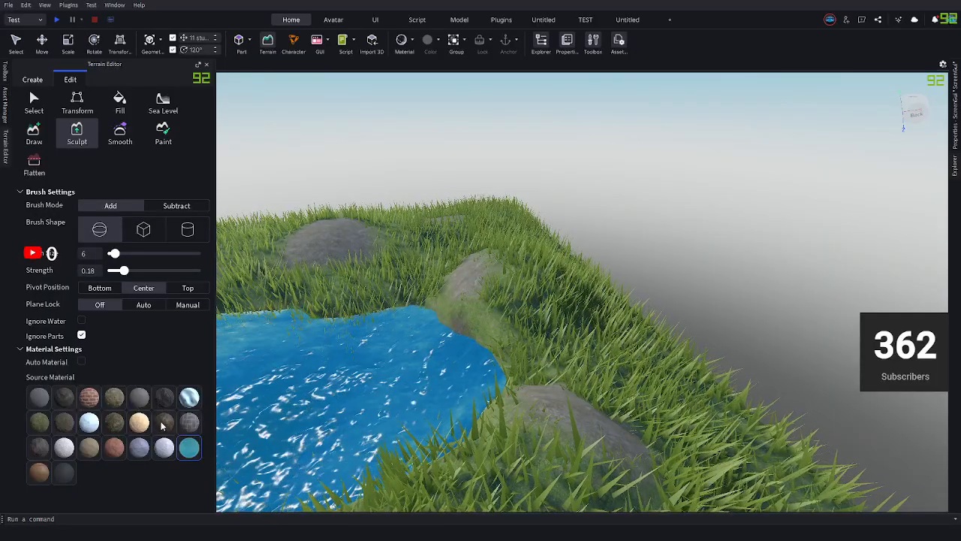
click(41, 453)
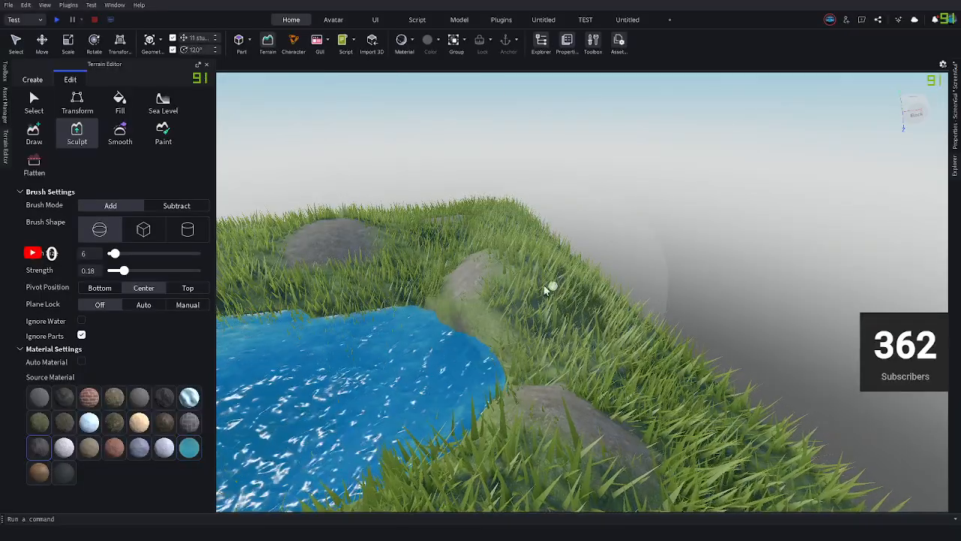
mouse_move(553, 281)
mouse_down()
mouse_move(556, 225)
mouse_move(570, 238)
mouse_up()
right_drag(570, 236, 569, 236)
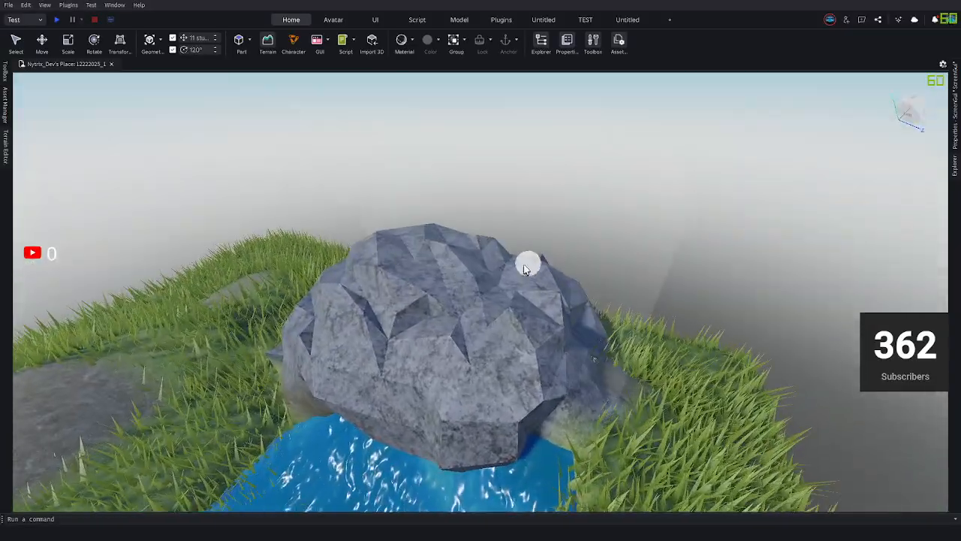
drag(484, 259, 489, 217)
right_drag(489, 216, 531, 188)
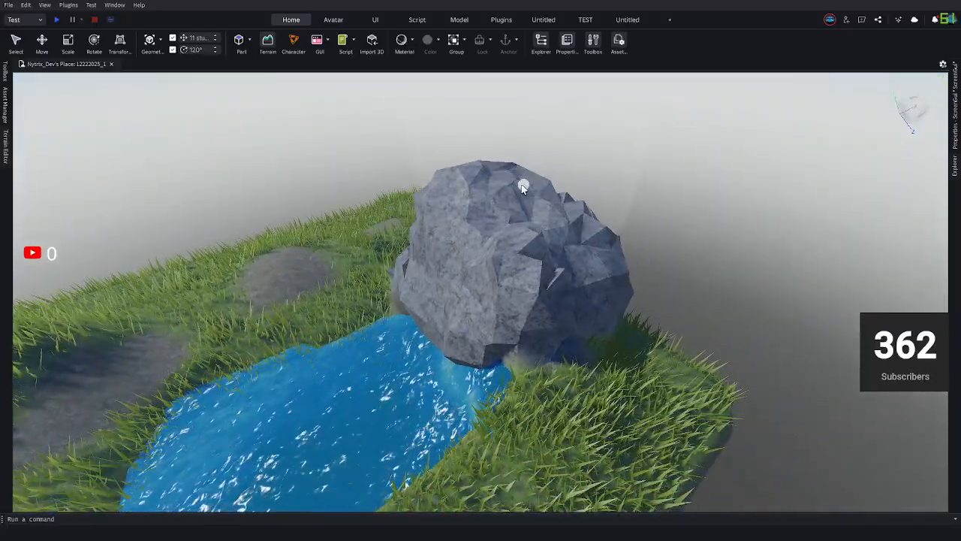
mouse_move(524, 187)
mouse_down()
mouse_move(466, 234)
mouse_move(543, 184)
mouse_move(541, 163)
mouse_move(518, 150)
mouse_up()
Smooth the jagged front face of the rock mass facing the pond with the Smooth brush.
key(a)
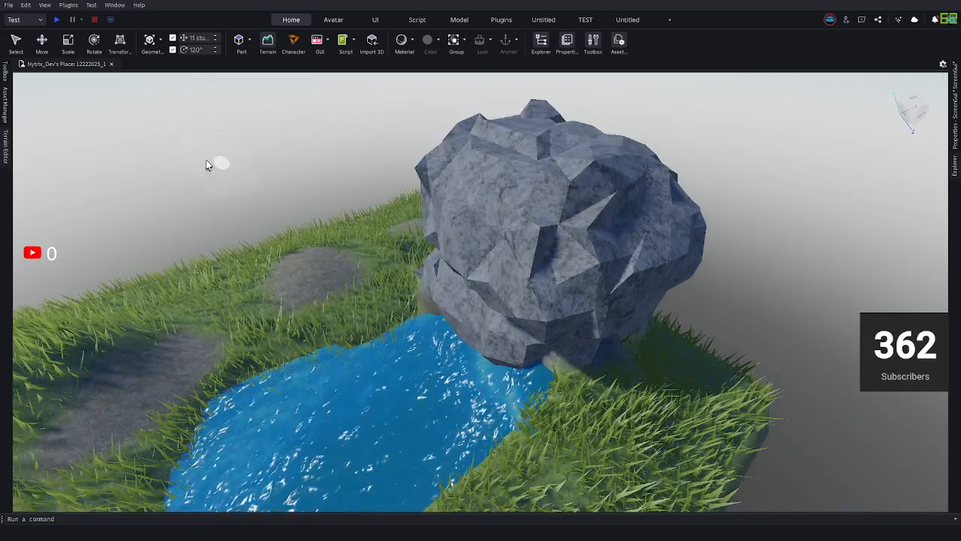
key(w)
click(6, 147)
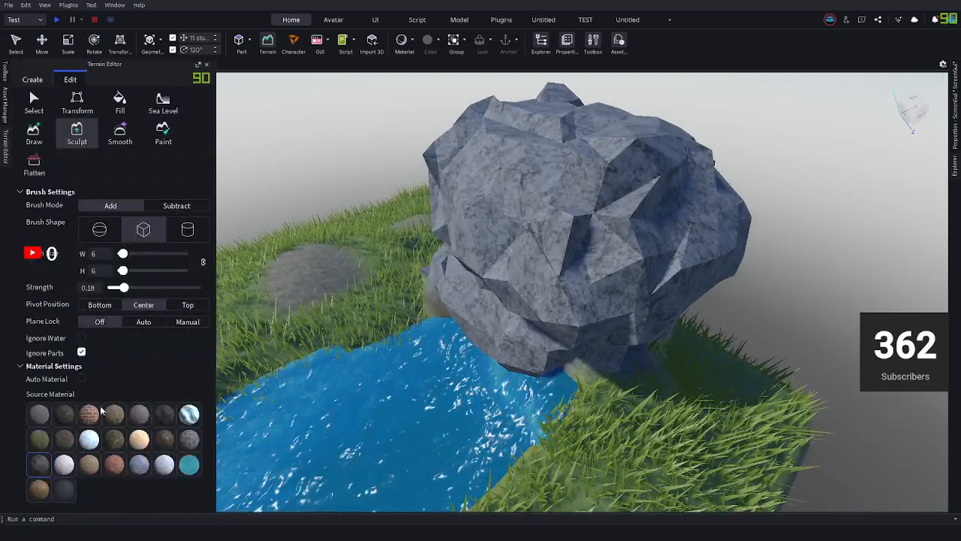
click(123, 131)
key(a)
right_drag(277, 227, 416, 308)
key(w)
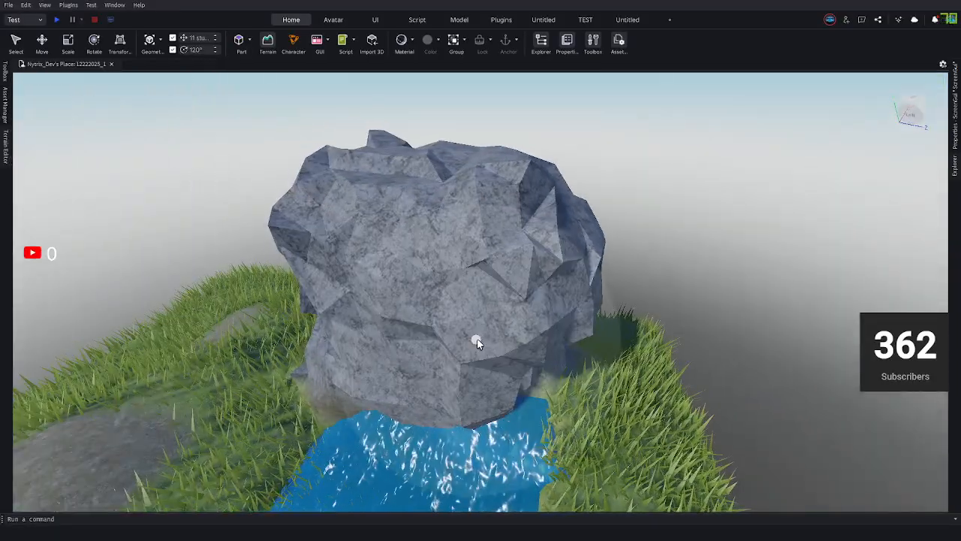
mouse_move(478, 343)
mouse_down()
mouse_move(365, 317)
mouse_move(511, 375)
mouse_move(463, 361)
mouse_move(435, 284)
mouse_move(431, 314)
mouse_up()
key(d)
right_drag(431, 315, 416, 319)
key(s)
mouse_move(541, 356)
mouse_down()
mouse_move(499, 378)
mouse_move(462, 329)
mouse_up()
Smooth the rock mass's grass-side edge and the spike protruding from its summit.
key(a)
right_drag(462, 329, 472, 328)
drag(318, 281, 313, 344)
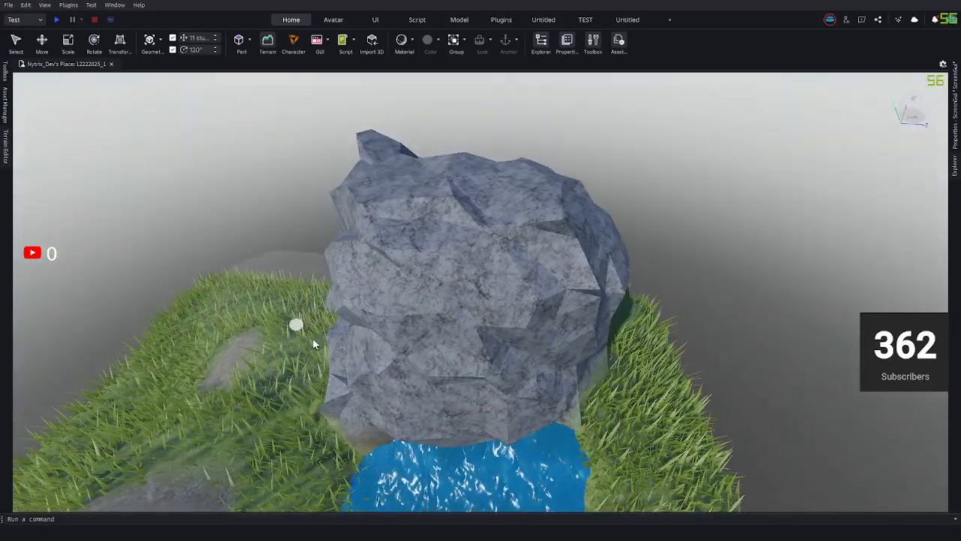
key(d)
right_drag(463, 360, 463, 360)
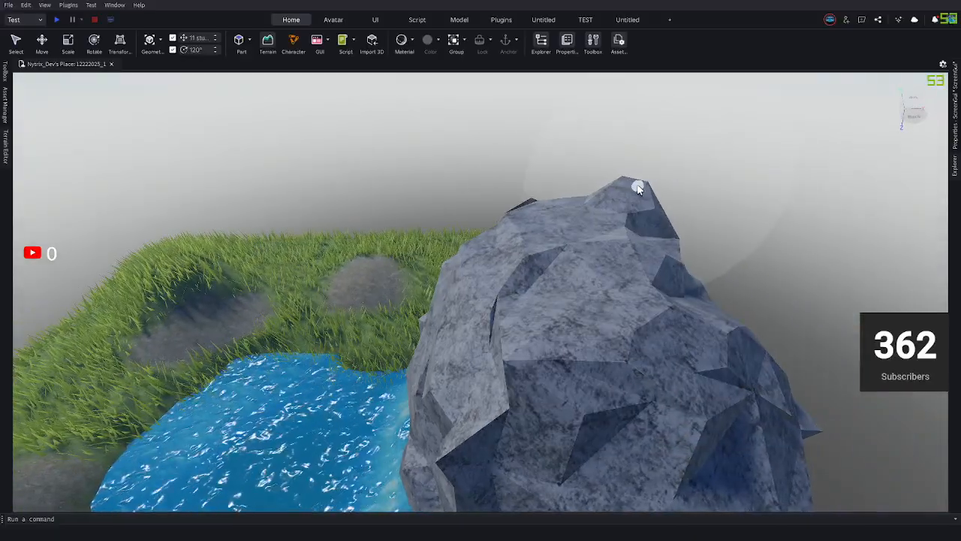
drag(637, 188, 635, 225)
right_drag(550, 342, 549, 343)
key(s)
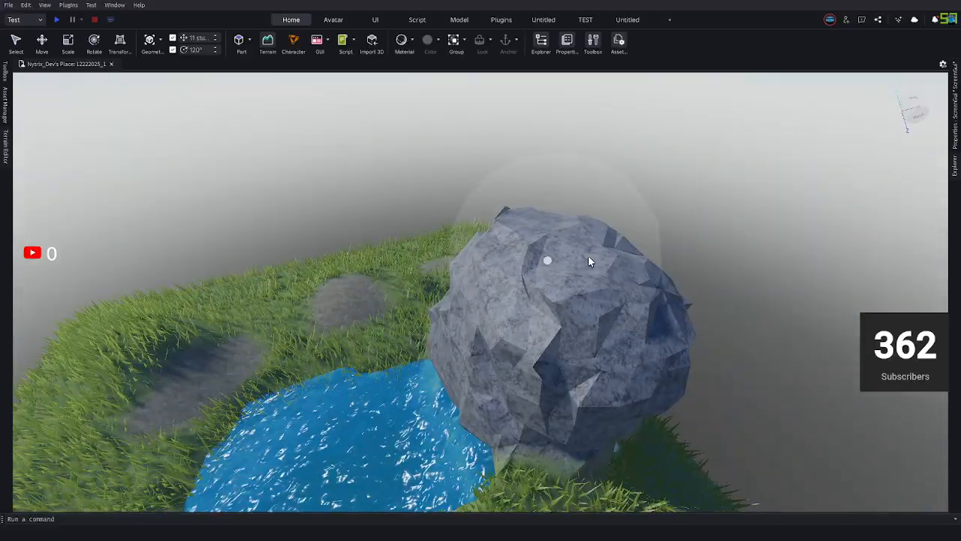
key(d)
key(a)
key(w)
key(s)
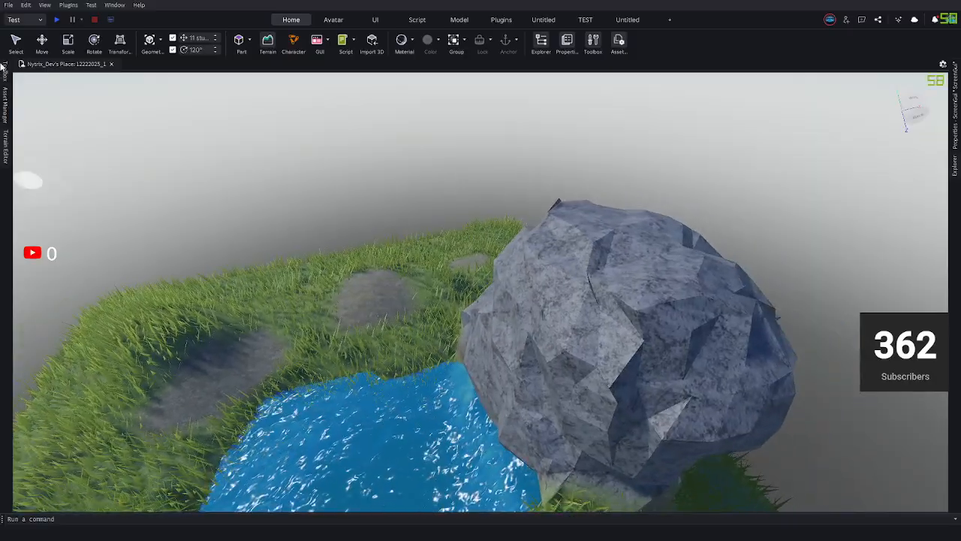
Search the Toolbox models for "waterfall".
click(3, 71)
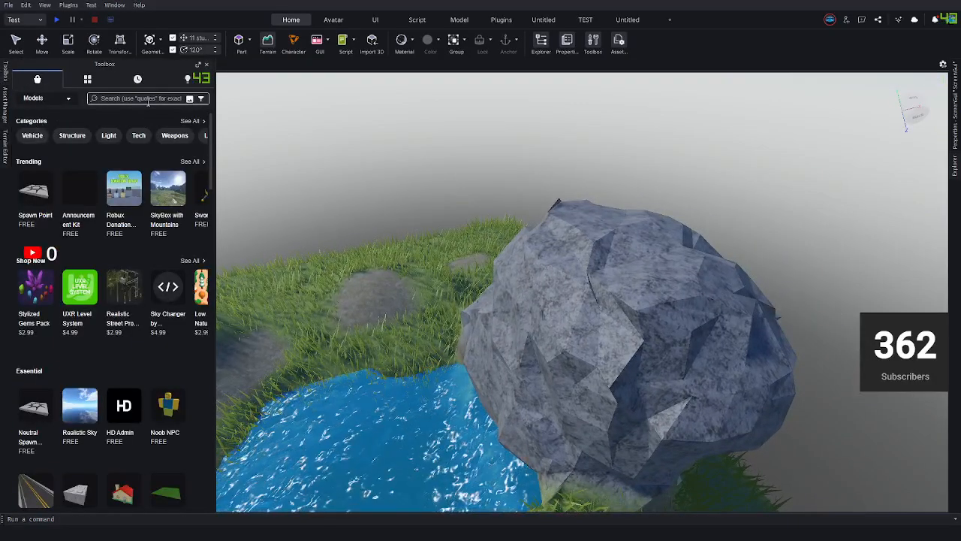
click(147, 100)
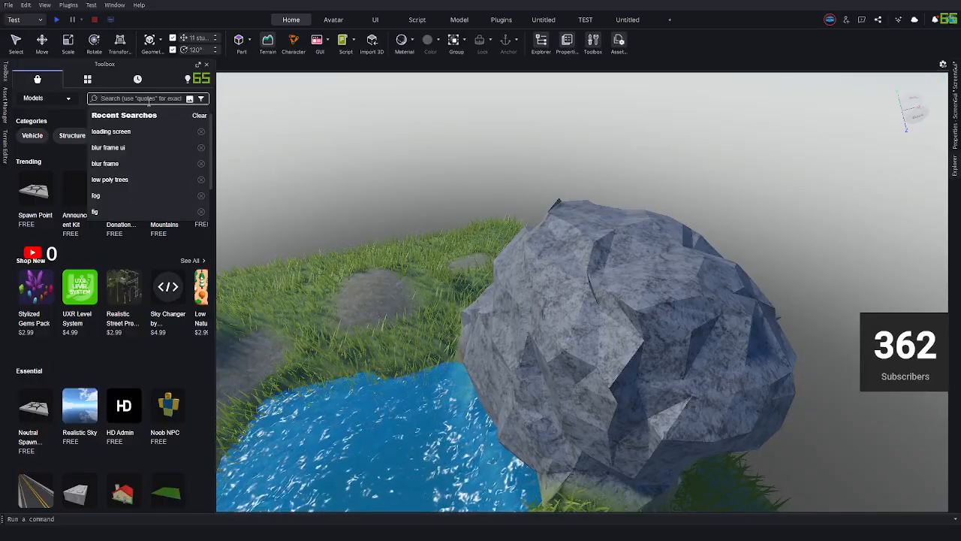
text(watera)
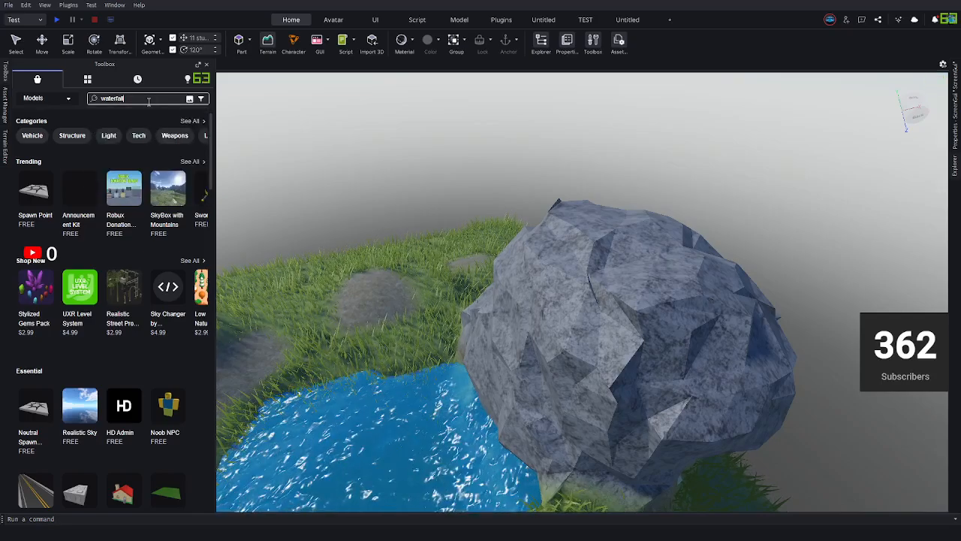
key(Return)
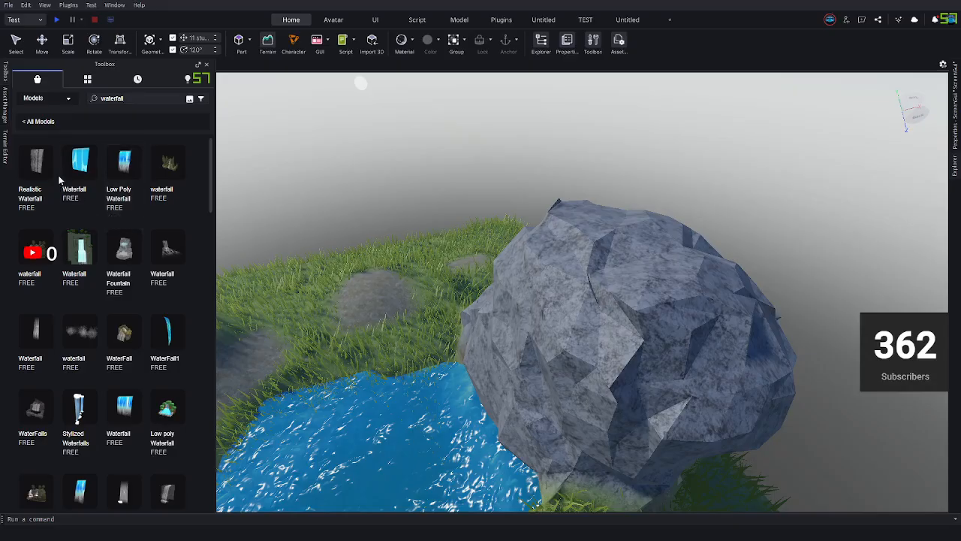
Insert a waterfall model from the Toolbox search results into the terrain scene.
click(23, 224)
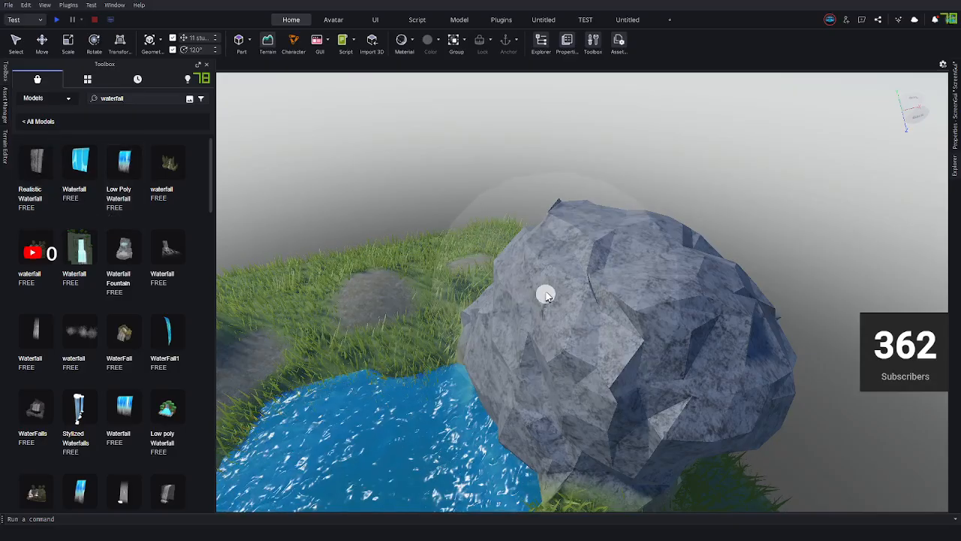
scroll(492, 288, down, 5)
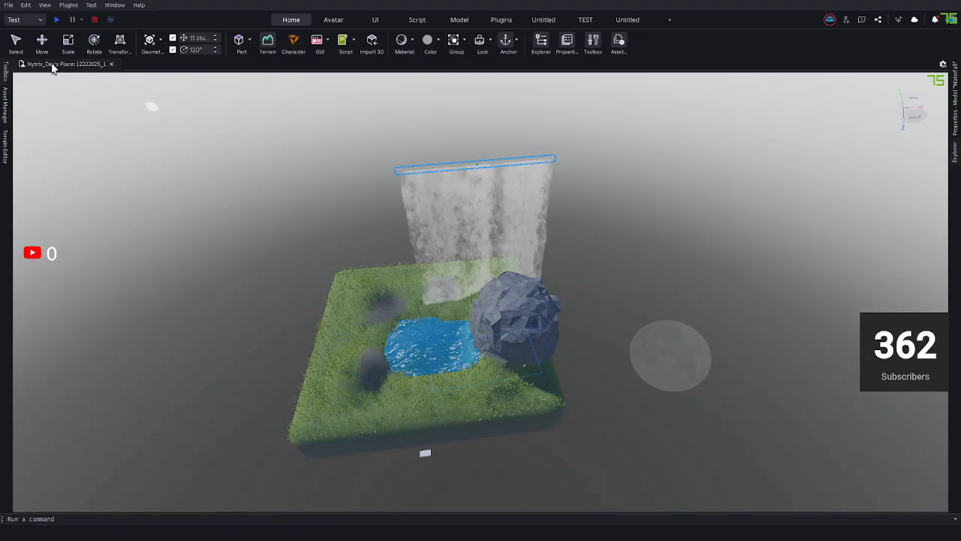
right_drag(469, 241, 468, 221)
key(w)
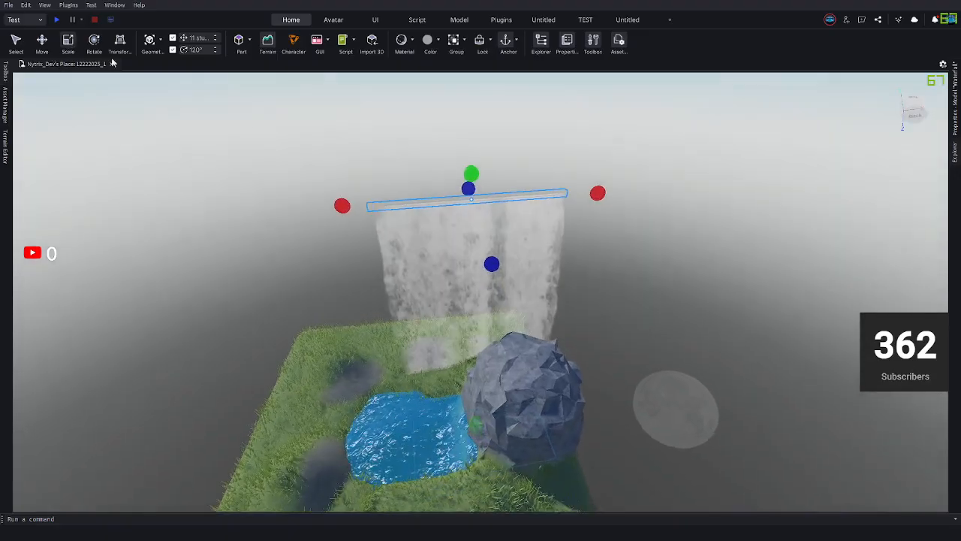
key(a)
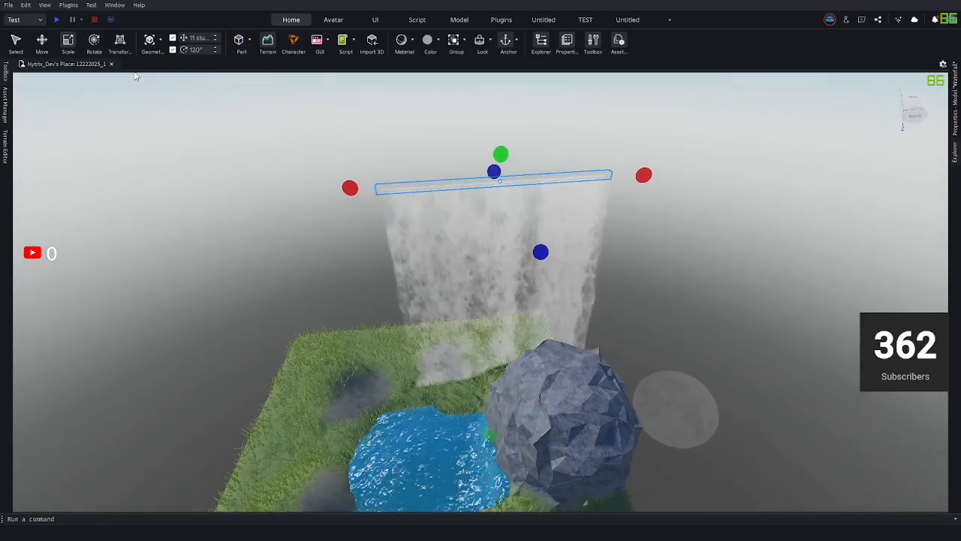
Rotate the waterfall model so its stream falls toward the pond, away from the rock mass.
key(ctrl+4)
drag(525, 194, 454, 188)
right_drag(536, 289, 462, 206)
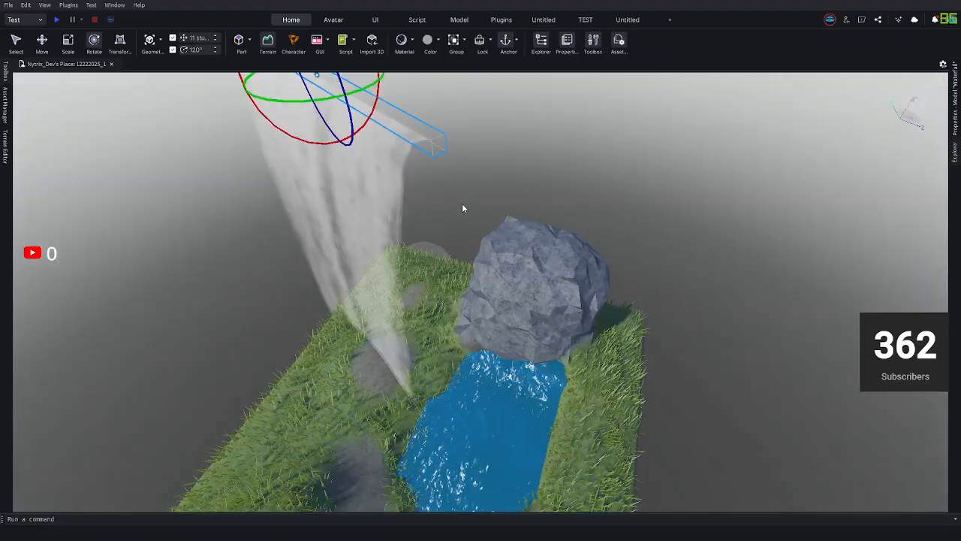
drag(356, 96, 418, 197)
right_drag(417, 197, 469, 225)
scroll(469, 225, down, 10)
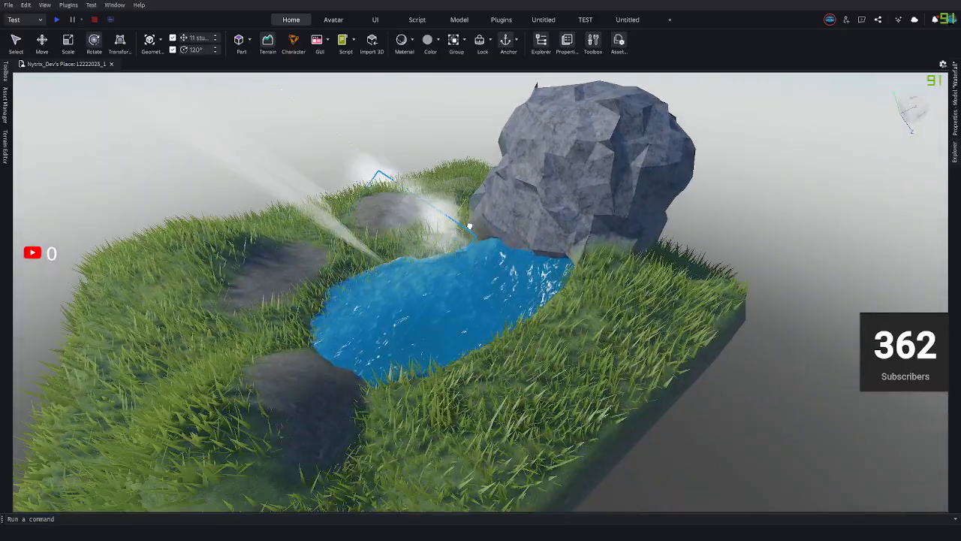
Move the waterfall's misty base over the pond in front of the rock mass.
drag(470, 226, 562, 249)
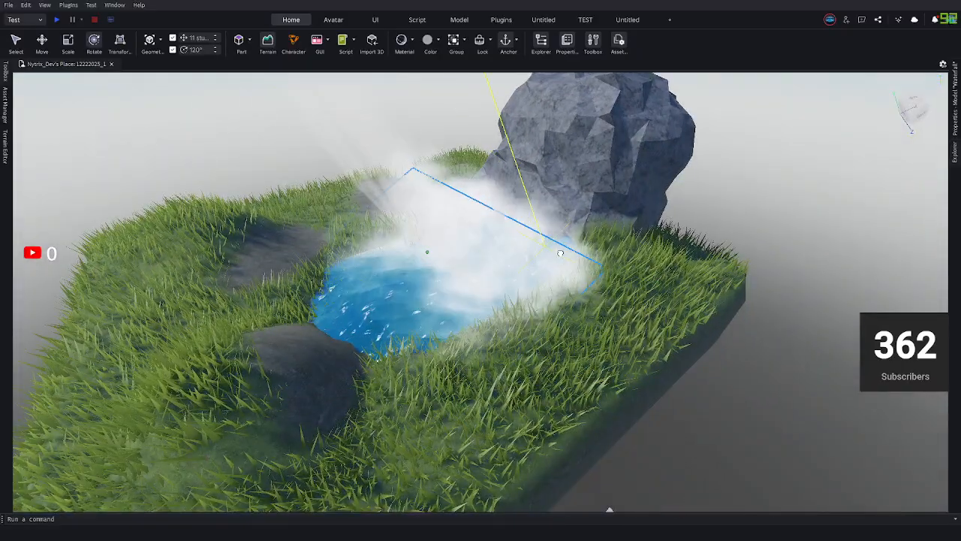
right_drag(562, 248, 558, 247)
scroll(558, 247, down, 3)
right_drag(494, 312, 497, 199)
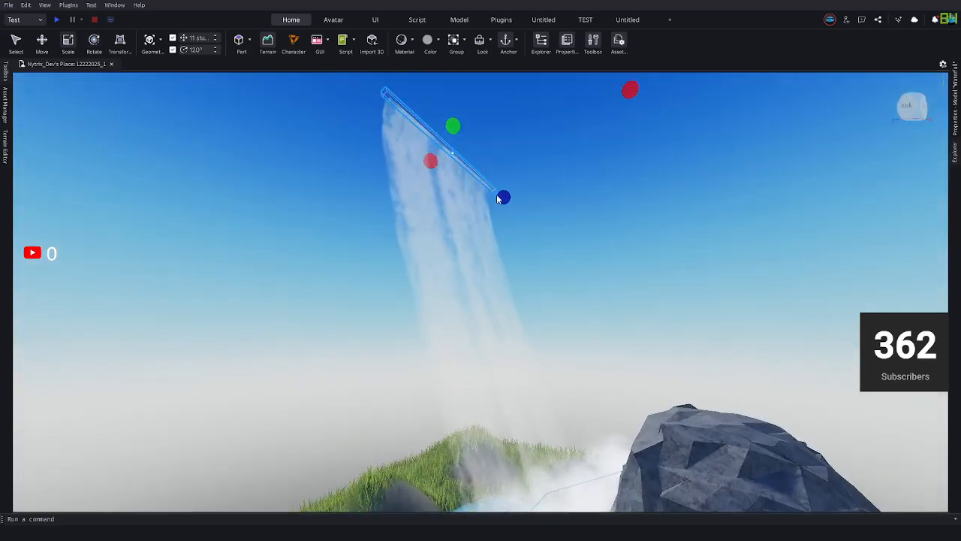
Scale the waterfall model down to suit the size of the rock mass.
drag(453, 120, 516, 335)
right_drag(516, 335, 473, 311)
scroll(523, 338, up, 3)
key(w)
key(a)
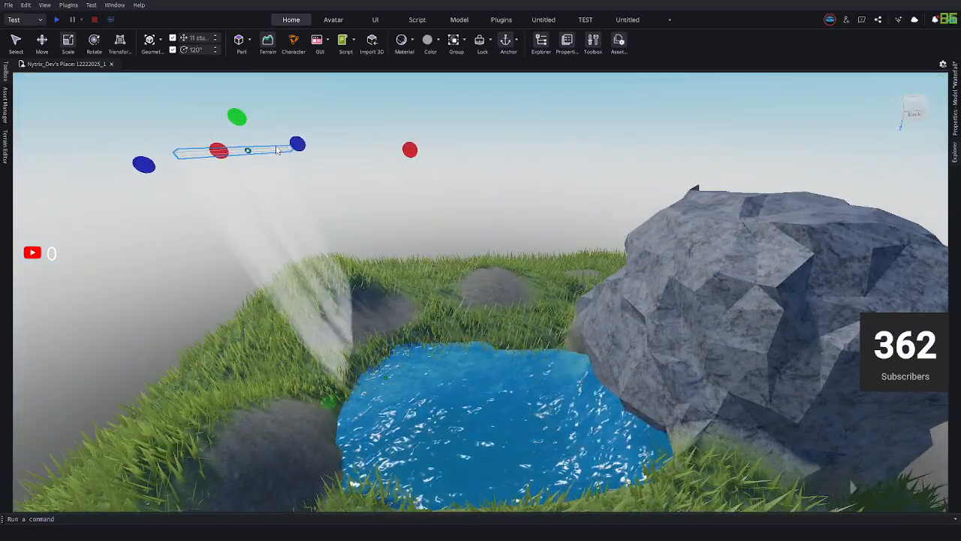
Place the waterfall against the face of the rock mass so it pours into the pond.
drag(272, 148, 672, 265)
right_drag(672, 264, 706, 270)
key(s)
key(e)
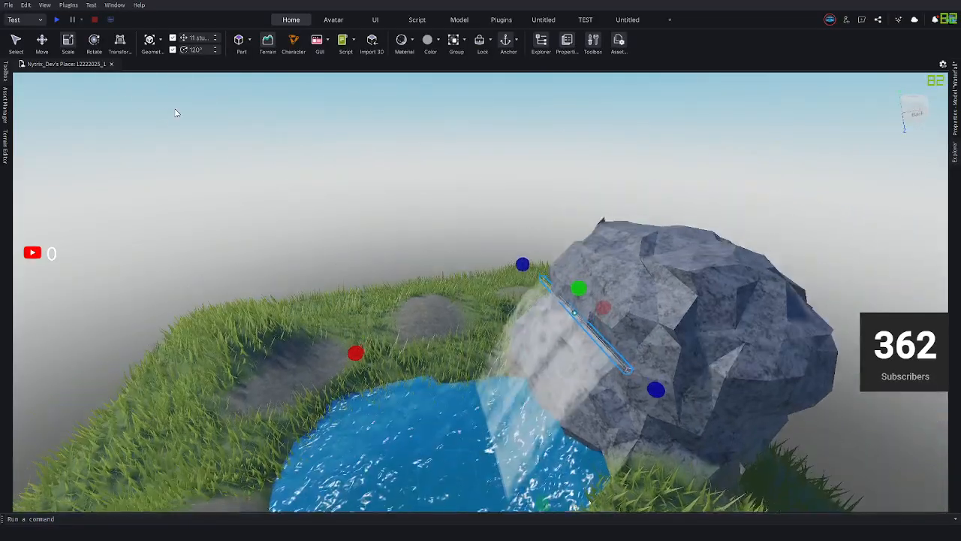
key(s)
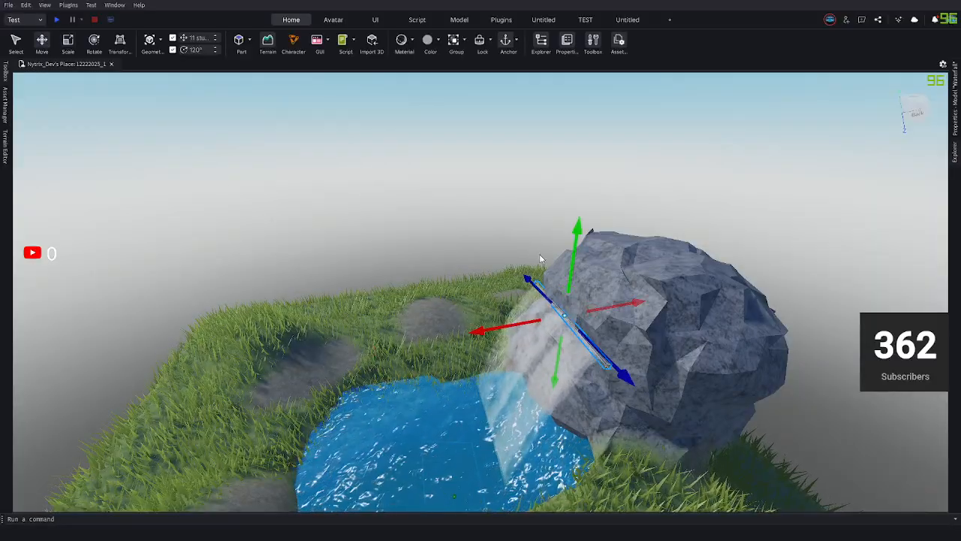
Raise the waterfall about 11.2 studs and shift it about 5.5 studs onto the rock's crest.
drag(572, 256, 554, 189)
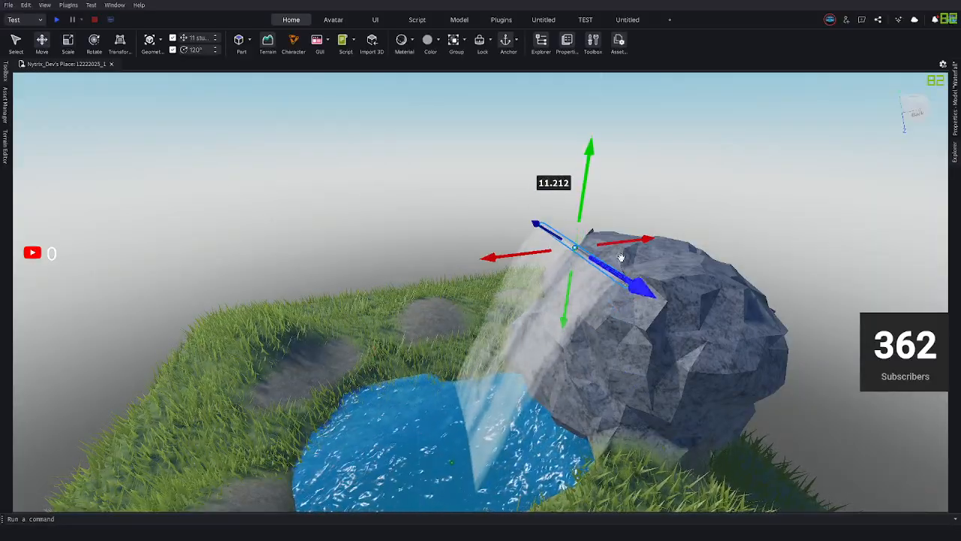
drag(613, 244, 642, 239)
key(d)
key(w)
key(a)
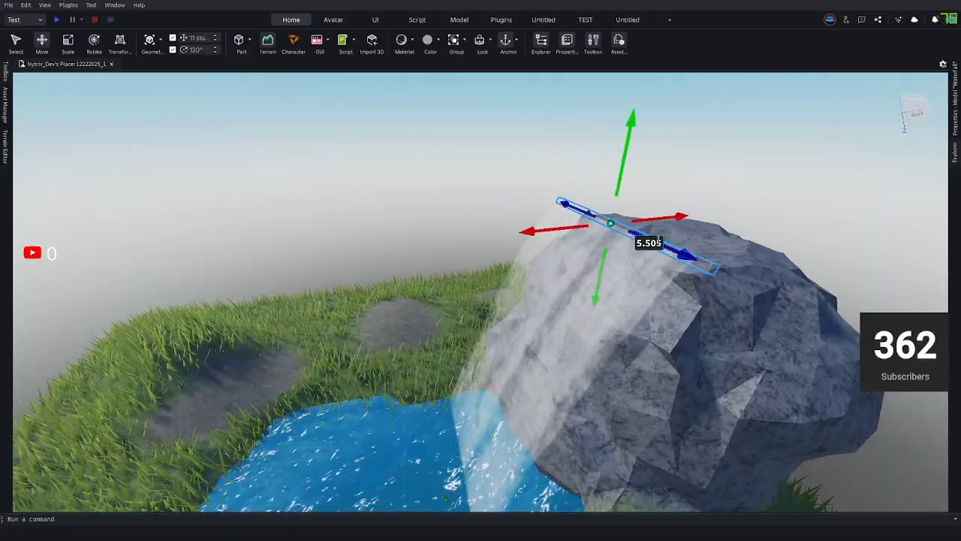
Examine where the waterfall's base and splash meet the pond surface at the foot of the rock.
key(d)
key(d)
right_drag(652, 253, 617, 311)
key(e)
key(a)
scroll(544, 347, up, 2)
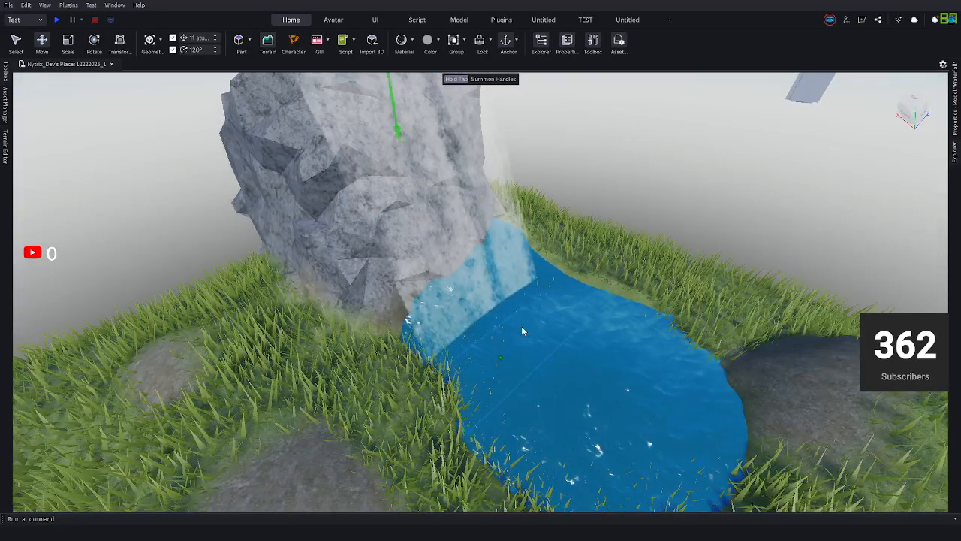
scroll(521, 326, up, 10)
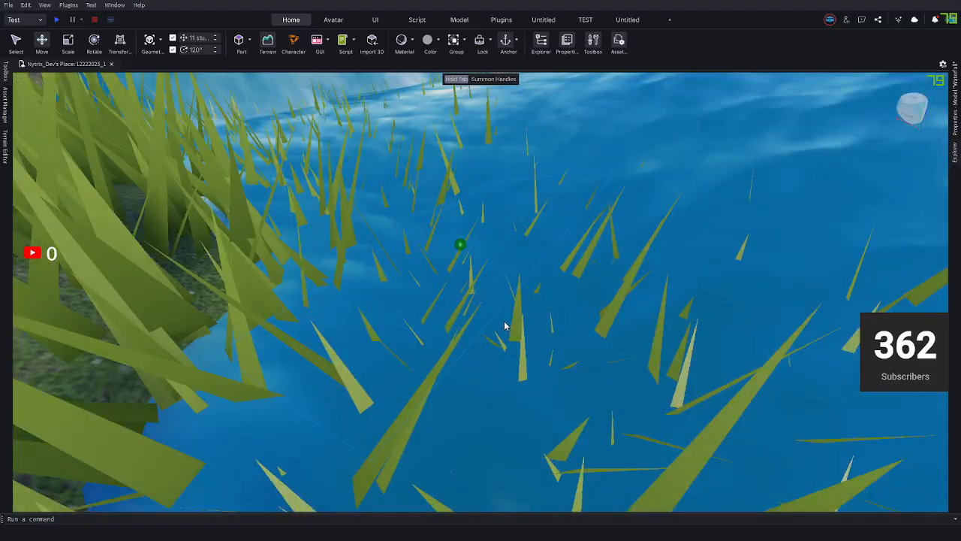
scroll(504, 326, up, 5)
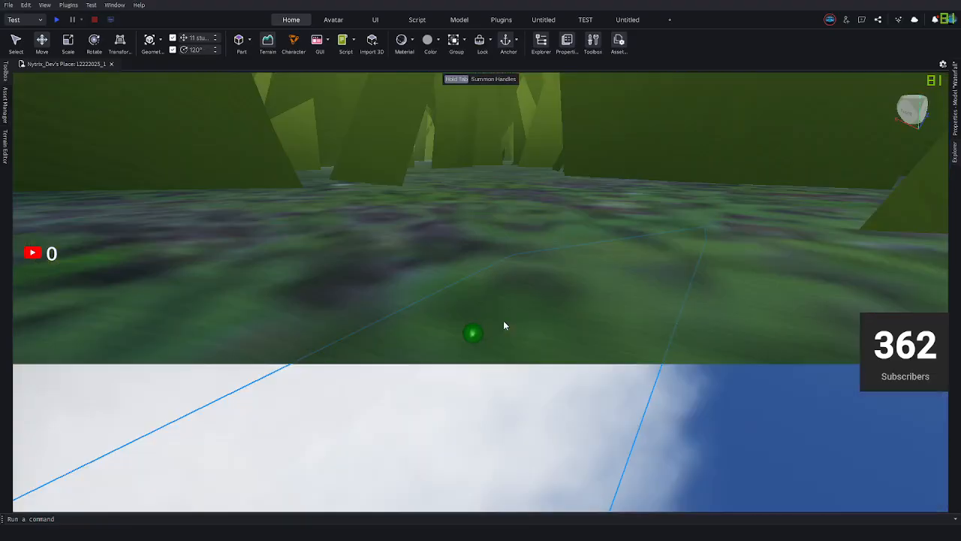
scroll(504, 325, down, 15)
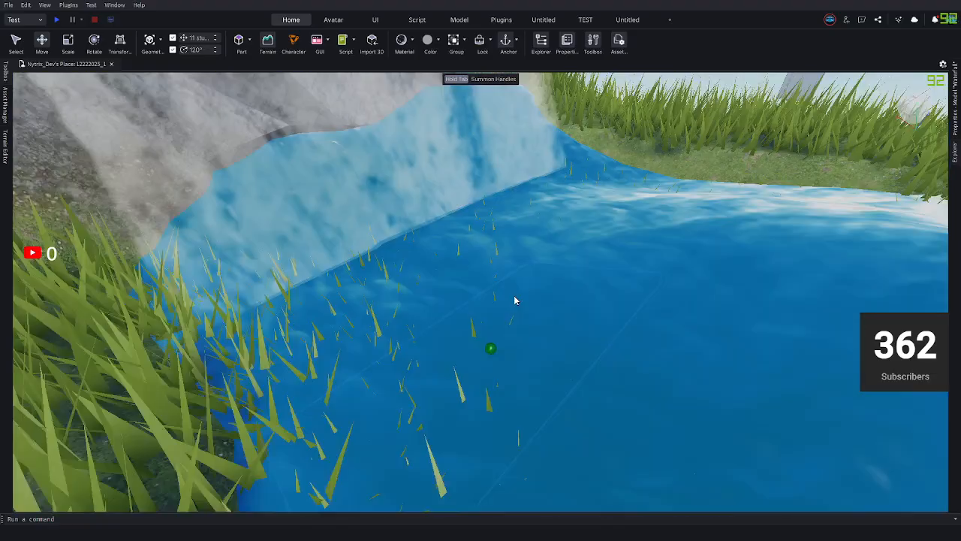
scroll(509, 297, down, 5)
scroll(371, 315, up, 3)
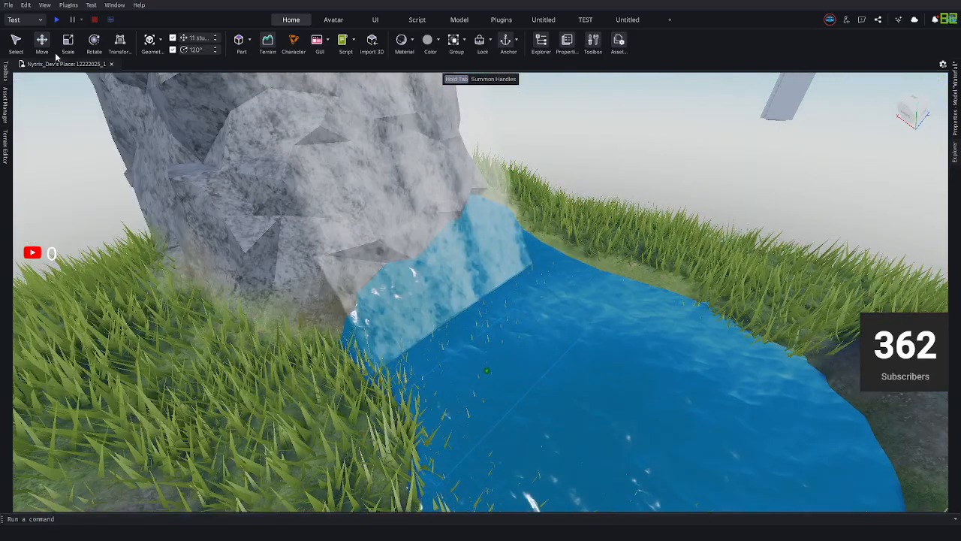
key(f)
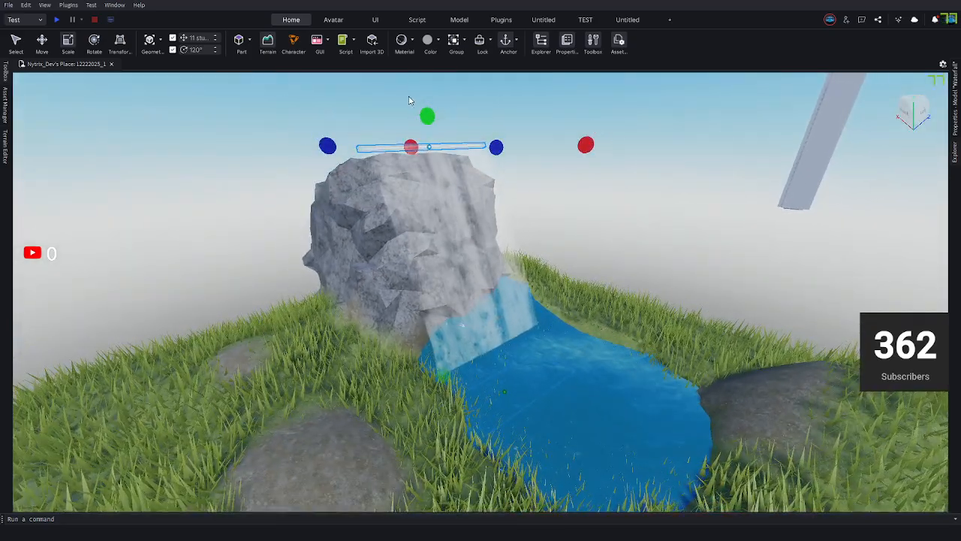
Shrink the waterfall further and raise it about 6.4 studs so it starts at the rock's crest.
drag(422, 109, 442, 172)
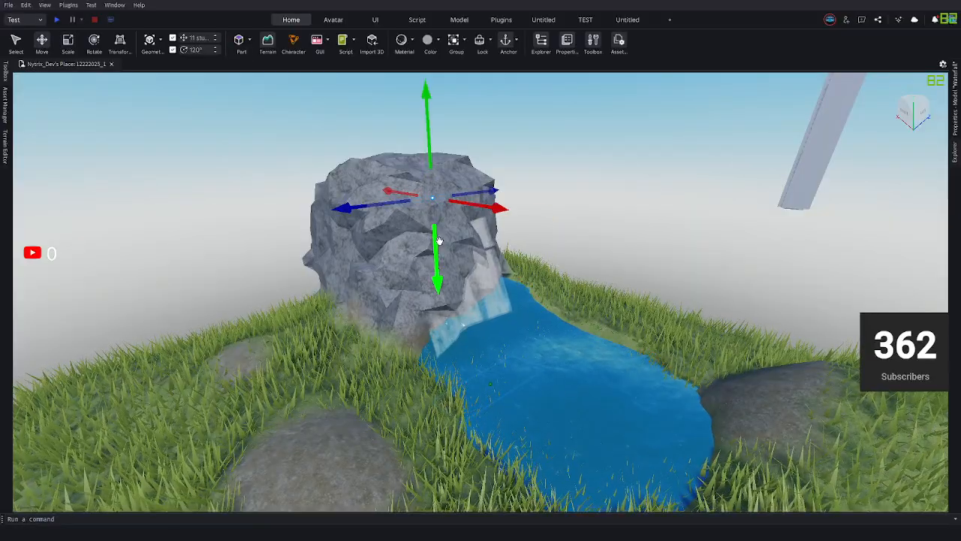
drag(436, 238, 614, 206)
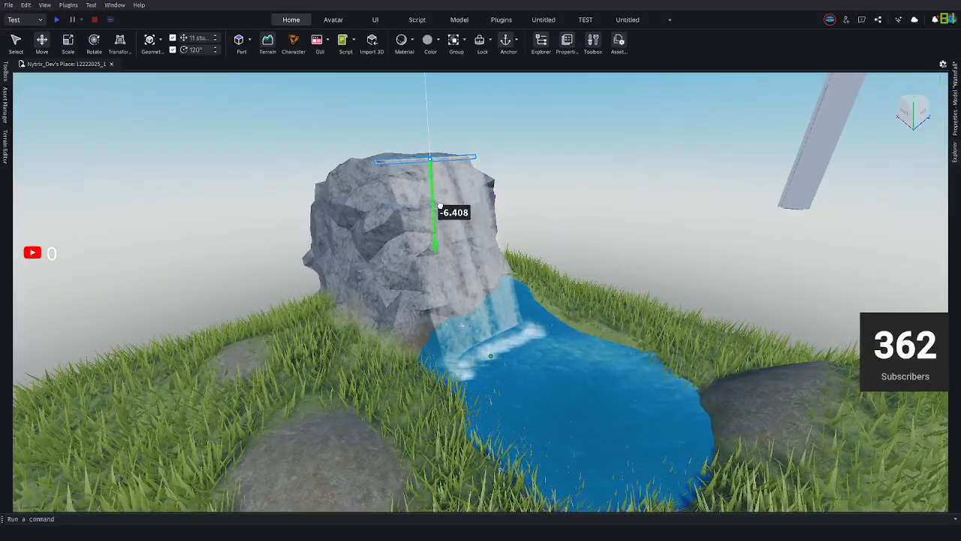
click(641, 207)
key(d)
right_drag(641, 207, 641, 205)
key(w)
key(d)
scroll(641, 206, up, 1)
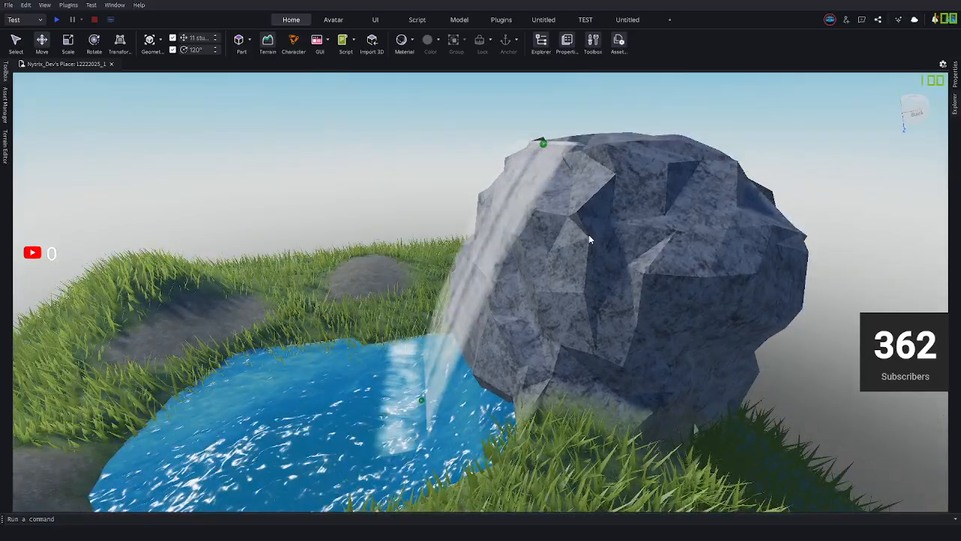
Raise the waterfall about 0.4 studs at the rock's crest and deselect it.
scroll(589, 234, down, 1)
click(602, 159)
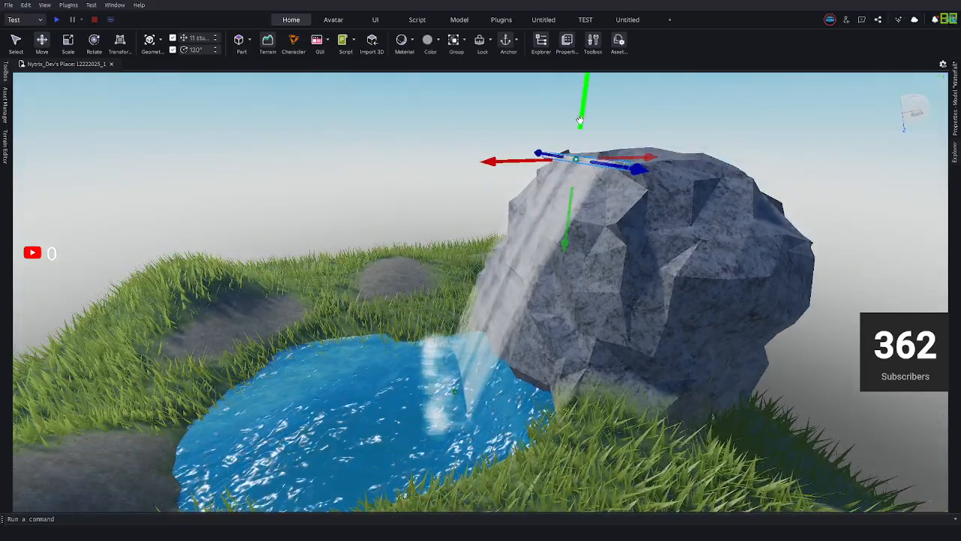
drag(580, 120, 581, 116)
scroll(687, 218, down, 3)
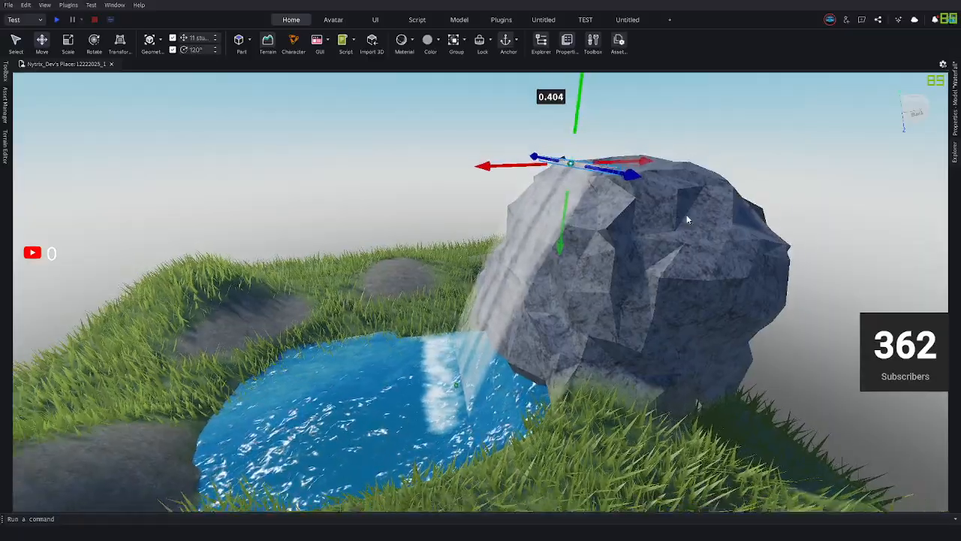
click(753, 228)
Set up the terrain Paint tool with a box brush of size 1 and the Water material.
key(d)
right_drag(607, 237, 598, 249)
key(w)
key(e)
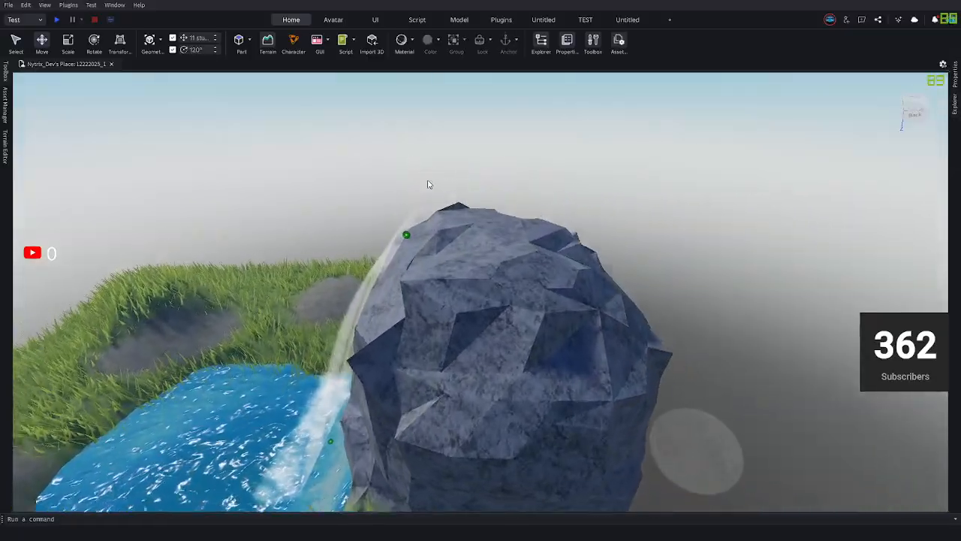
right_drag(490, 242, 503, 262)
key(s)
key(d)
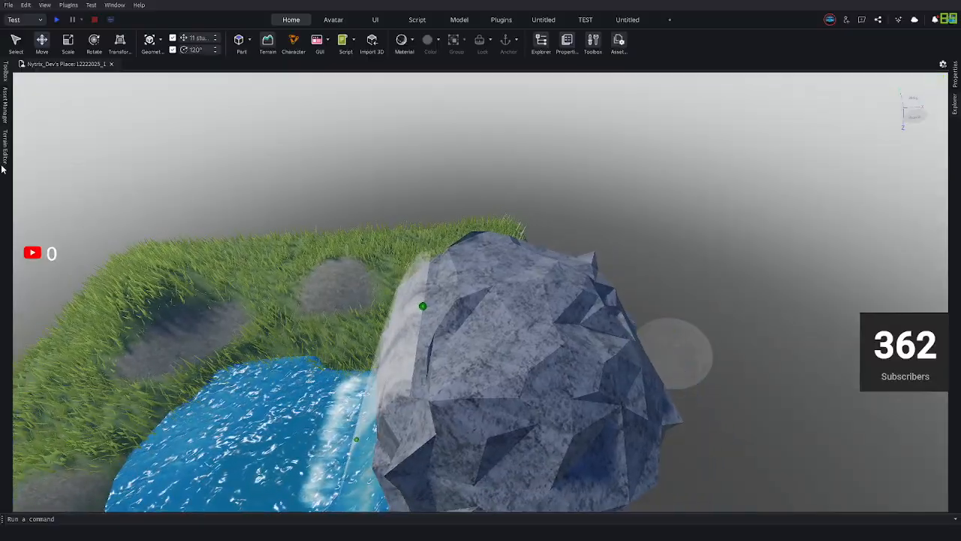
click(6, 158)
click(155, 144)
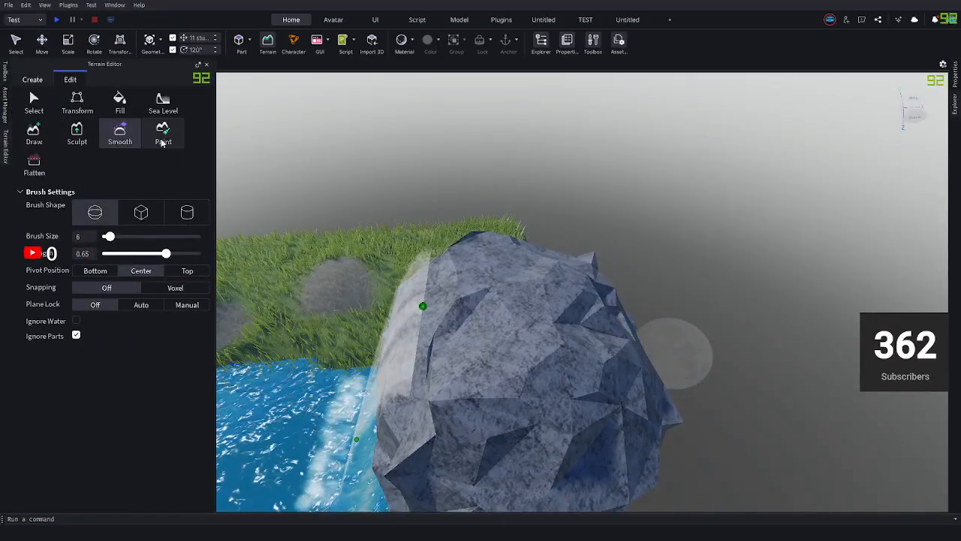
right_drag(482, 283, 482, 293)
key(w)
key(e)
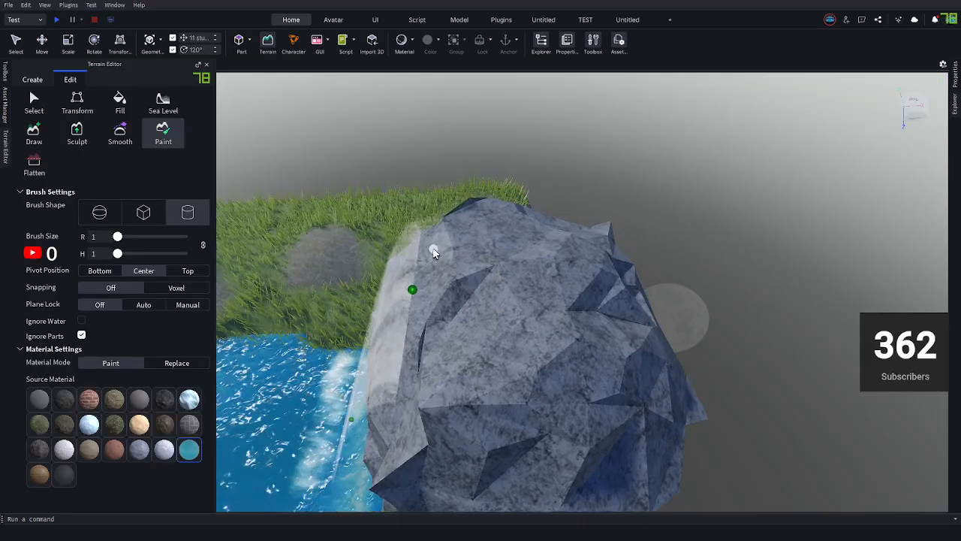
click(4, 154)
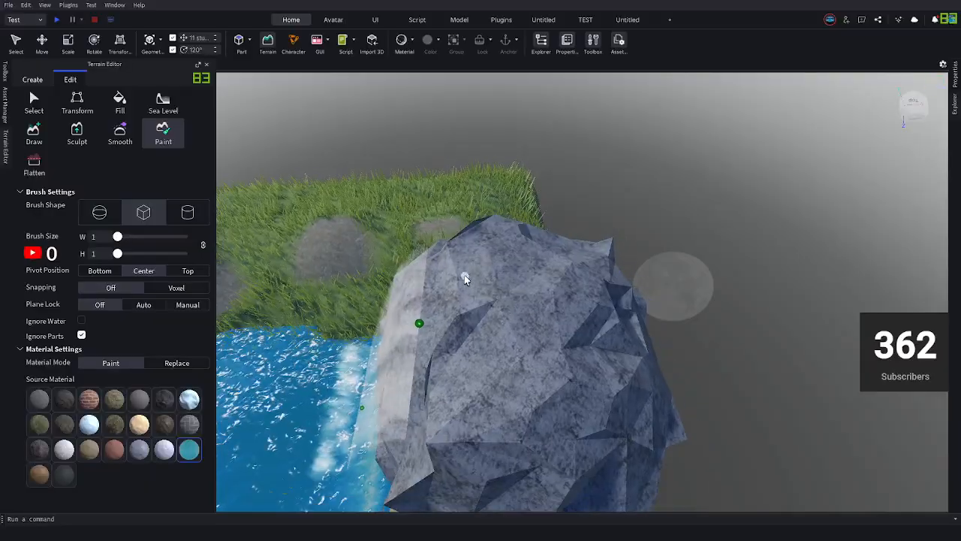
Paint the top of the rock mass behind the waterfall with the Water material.
click(461, 274)
mouse_move(466, 278)
mouse_down()
mouse_move(657, 307)
mouse_move(639, 343)
mouse_move(453, 347)
mouse_move(510, 368)
mouse_move(693, 378)
mouse_move(436, 368)
mouse_move(468, 400)
mouse_move(573, 397)
mouse_move(475, 389)
mouse_move(484, 419)
mouse_move(466, 371)
mouse_move(481, 361)
mouse_move(590, 382)
mouse_move(598, 368)
mouse_up()
right_drag(650, 362, 649, 358)
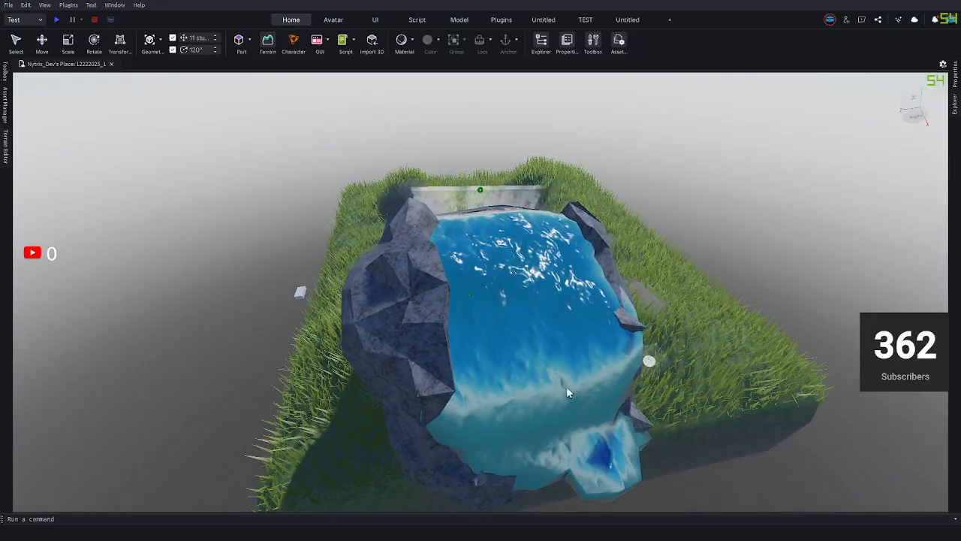
key(q)
mouse_move(488, 357)
mouse_down()
mouse_move(491, 404)
mouse_move(477, 369)
mouse_move(592, 382)
mouse_up()
key(d)
key(e)
right_drag(565, 376, 553, 397)
key(d)
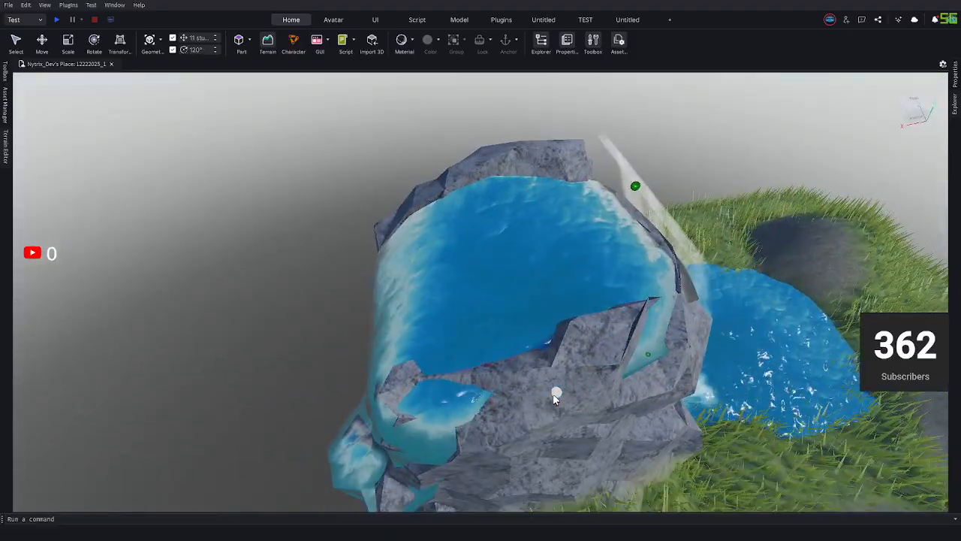
Paint Rock material over the water along the painted area's edge on the side of the rock mass.
scroll(525, 393, down, 1)
key(q)
scroll(485, 315, up, 2)
key(e)
scroll(511, 289, down, 2)
key(e)
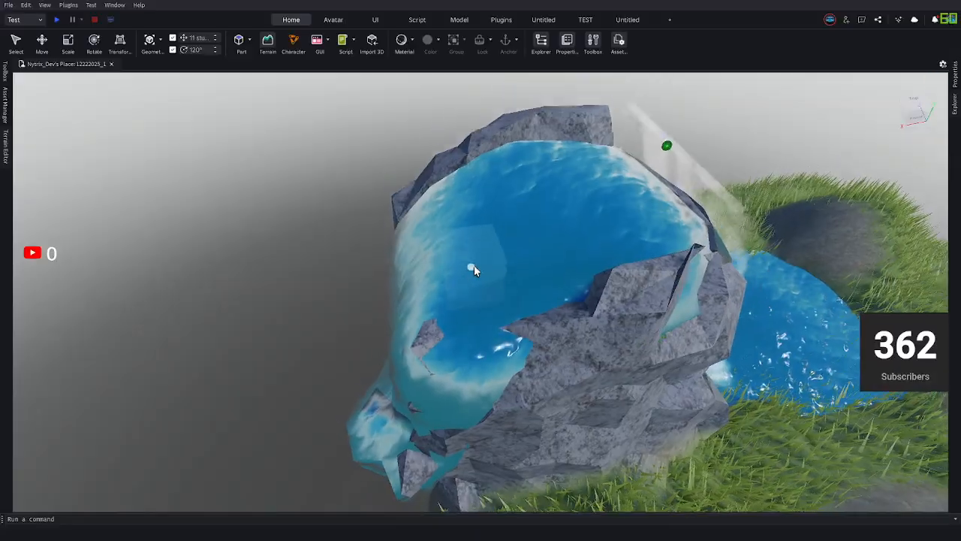
click(9, 167)
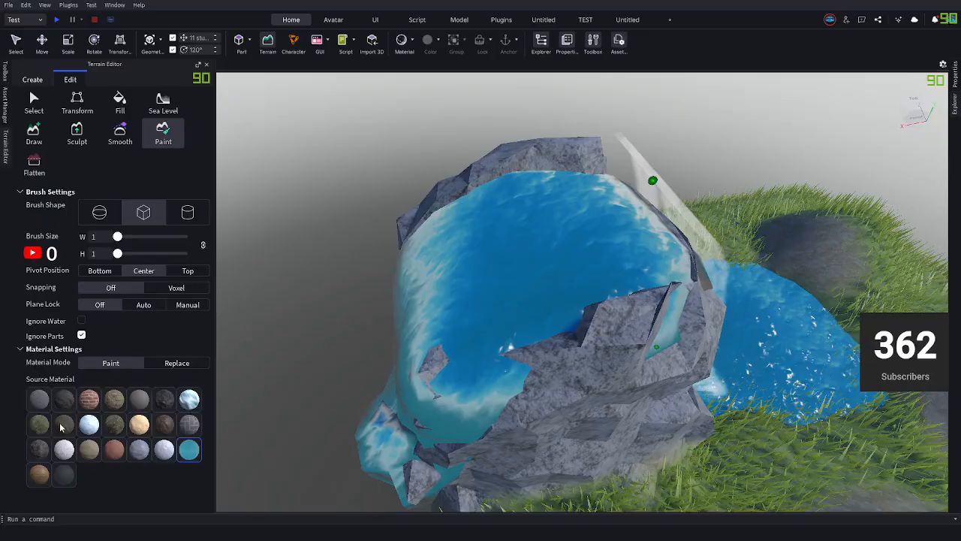
click(39, 449)
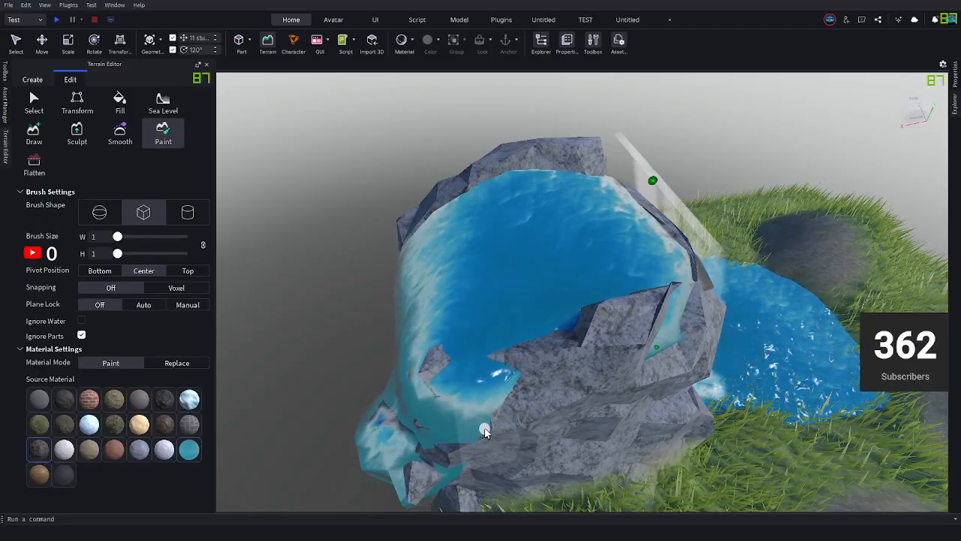
mouse_move(484, 429)
mouse_down()
mouse_move(476, 408)
mouse_move(540, 391)
mouse_move(455, 401)
mouse_move(470, 385)
mouse_move(556, 391)
mouse_up()
key(d)
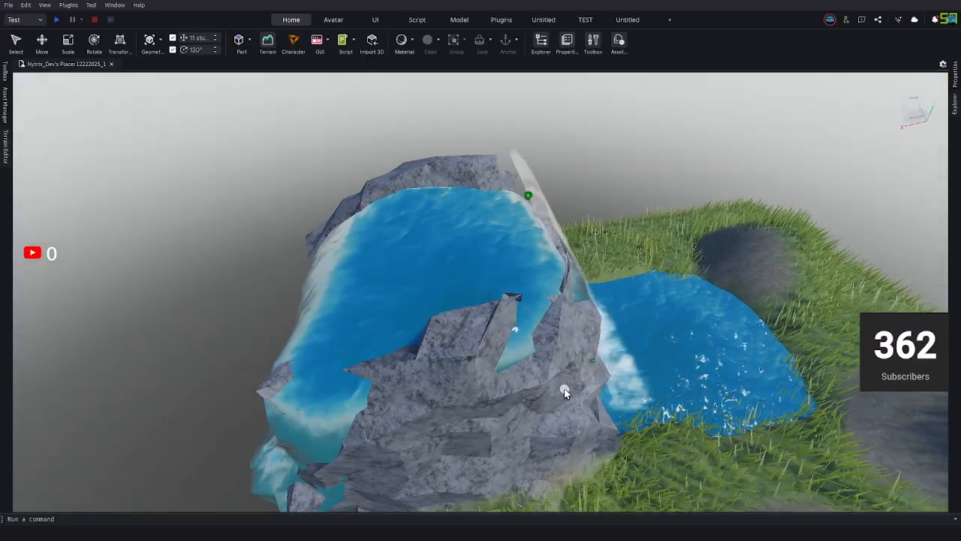
Examine how the waterfall meets the painted water and rock from behind the rock mass and from the pond side.
key(d)
right_drag(564, 389, 659, 290)
key(d)
key(w)
key(s)
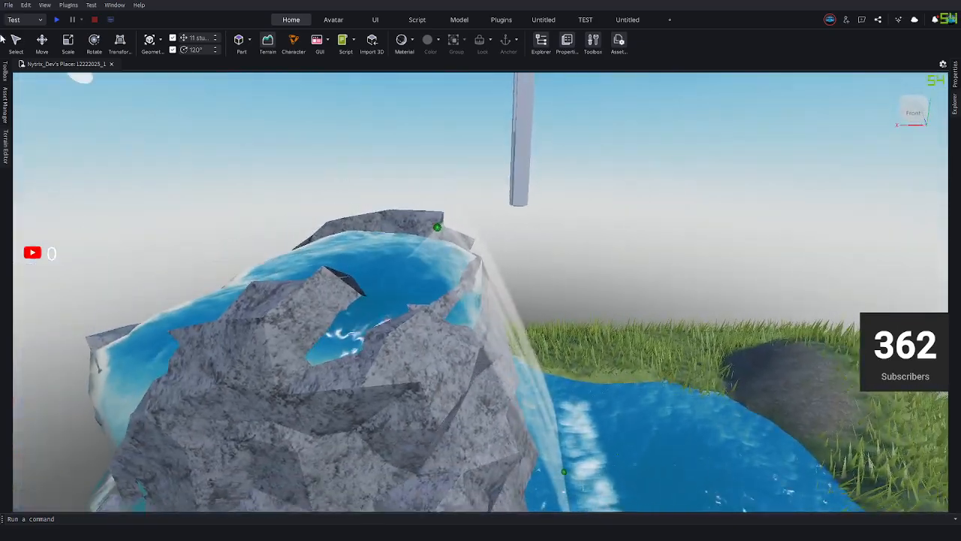
click(42, 40)
right_drag(526, 326, 502, 354)
key(w)
key(s)
key(w)
key(d)
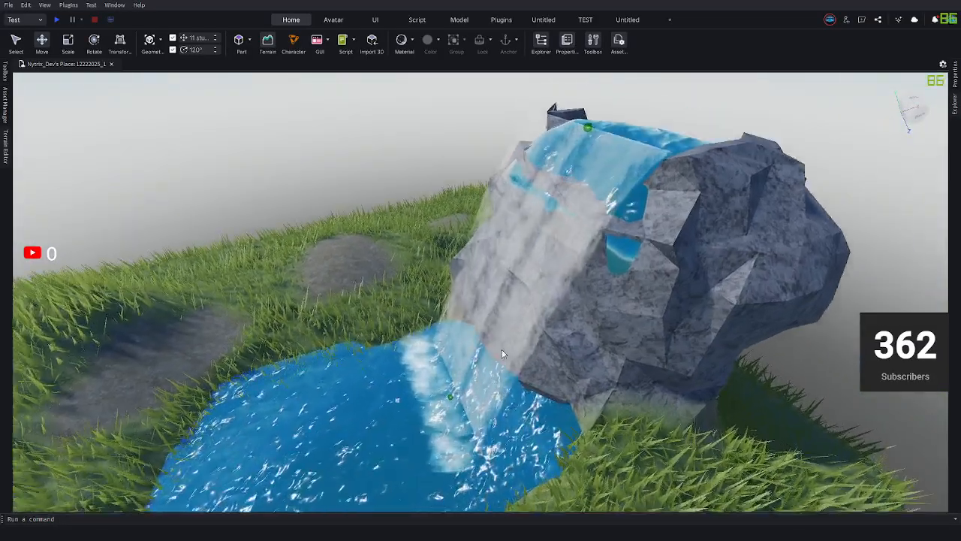
key(w)
key(s)
key(d)
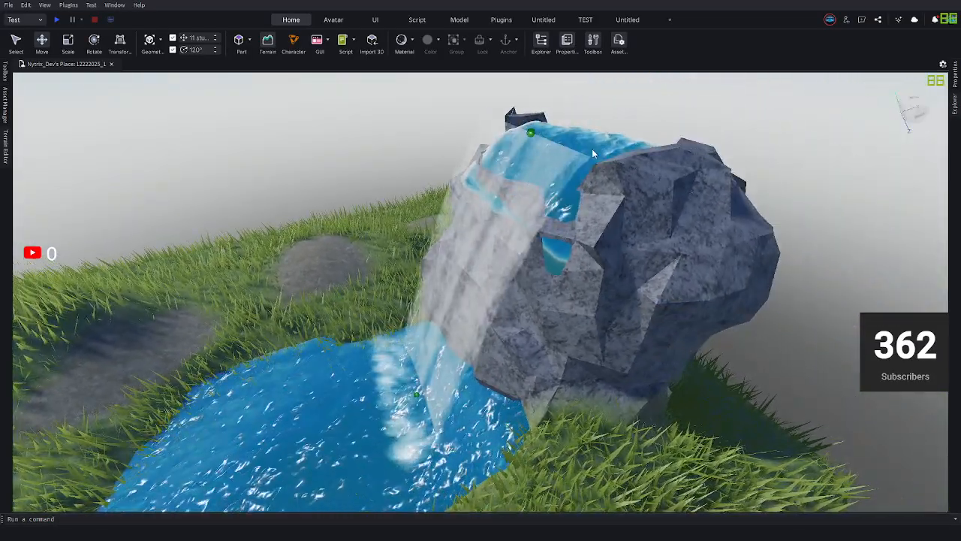
Scale the waterfall model down from its upper side so its top sits closer to the water on the rock's crest.
click(574, 154)
key(d)
right_drag(574, 154, 530, 138)
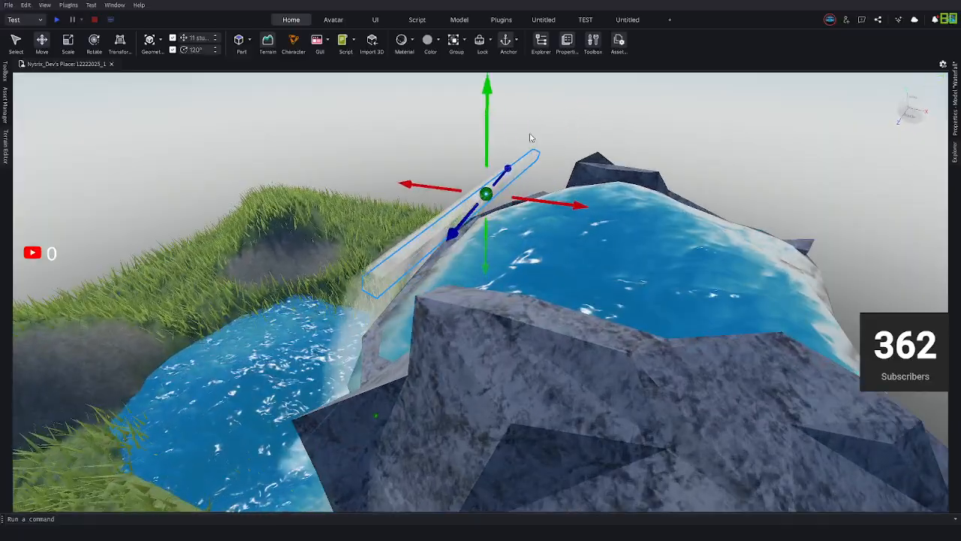
key(ctrl+3)
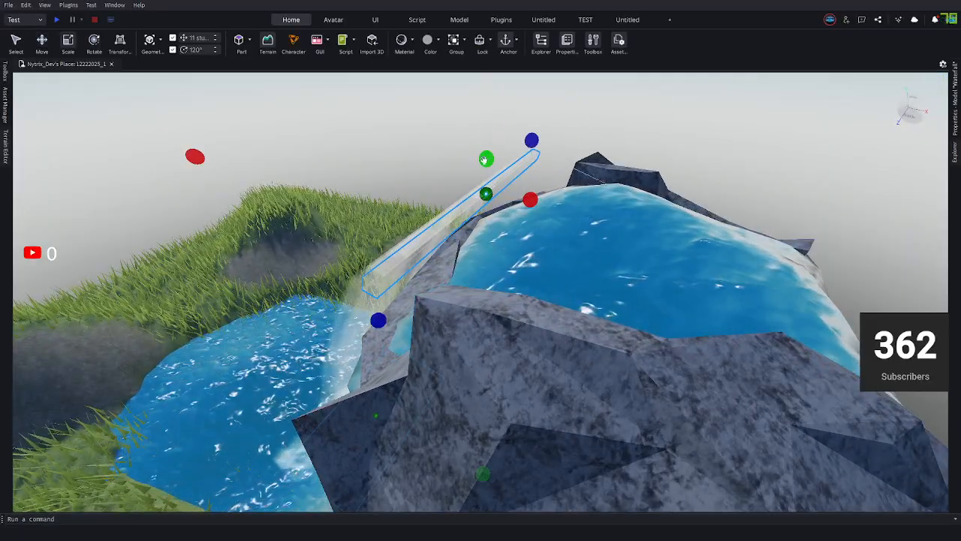
drag(485, 160, 487, 218)
key(ctrl+z)
key(a)
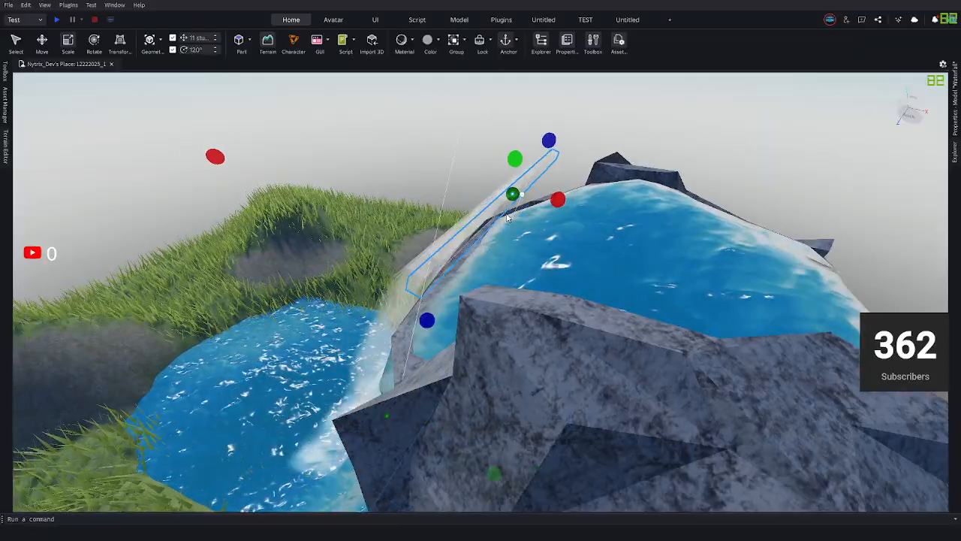
right_drag(507, 218, 523, 210)
drag(551, 138, 547, 181)
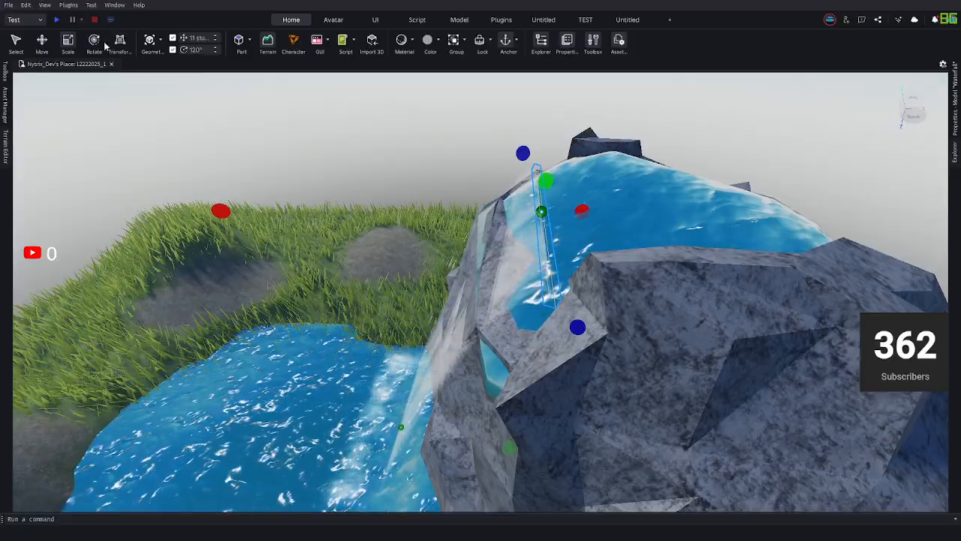
Move the waterfall about 1.36 studs along the red axis toward the pond and deselect it.
key(a)
click(42, 44)
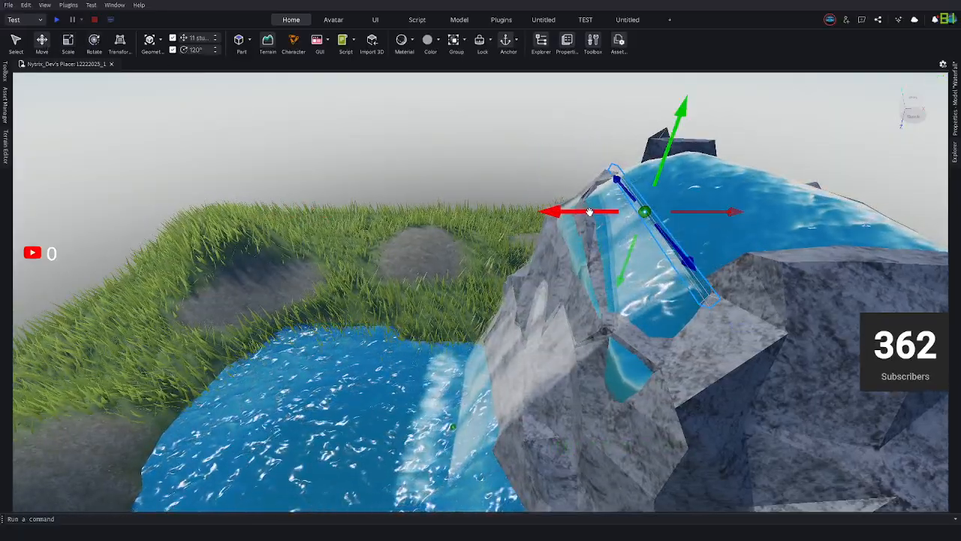
drag(589, 212, 568, 213)
right_drag(605, 245, 650, 257)
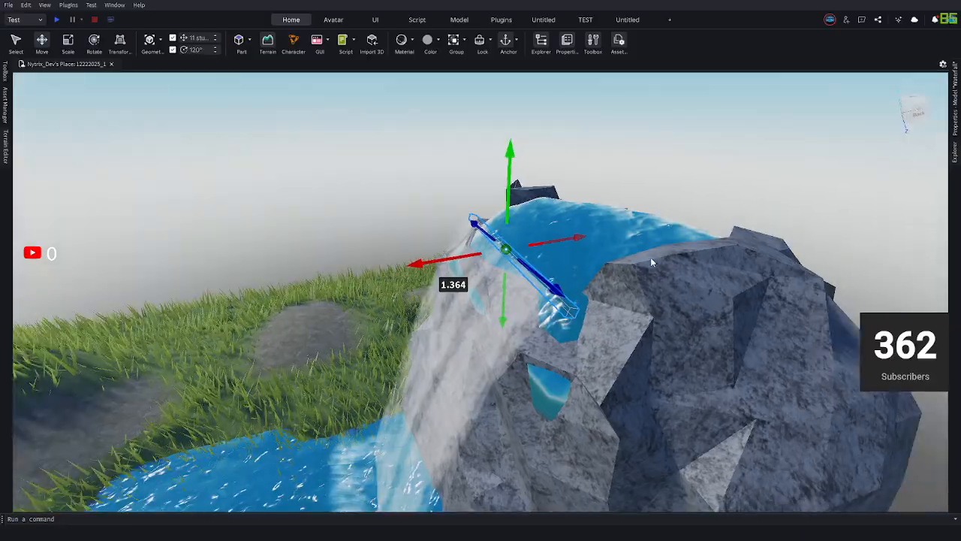
click(672, 219)
Examine the whole terrain with the pond, waterfall and rock mass from a distance and from several heights.
scroll(672, 219, down, 5)
right_drag(672, 219, 665, 232)
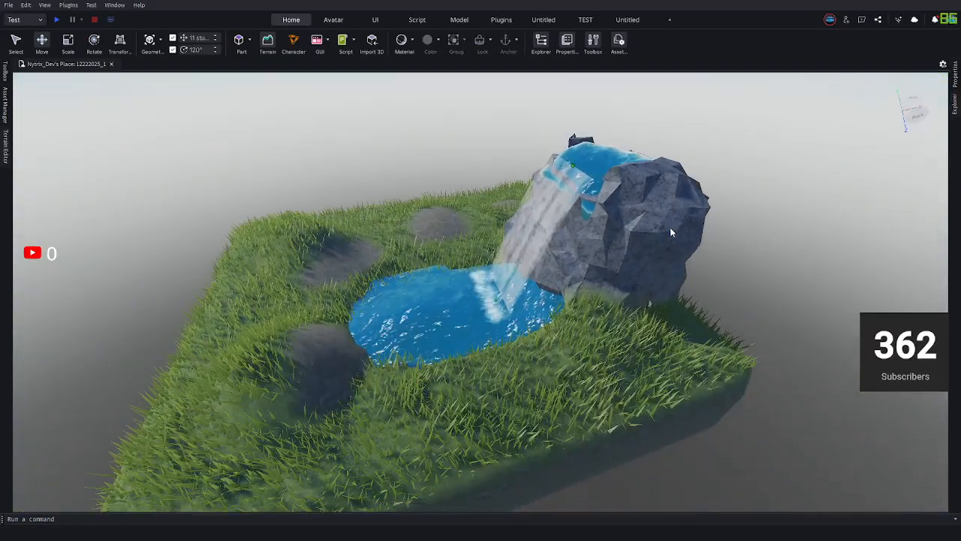
key(w)
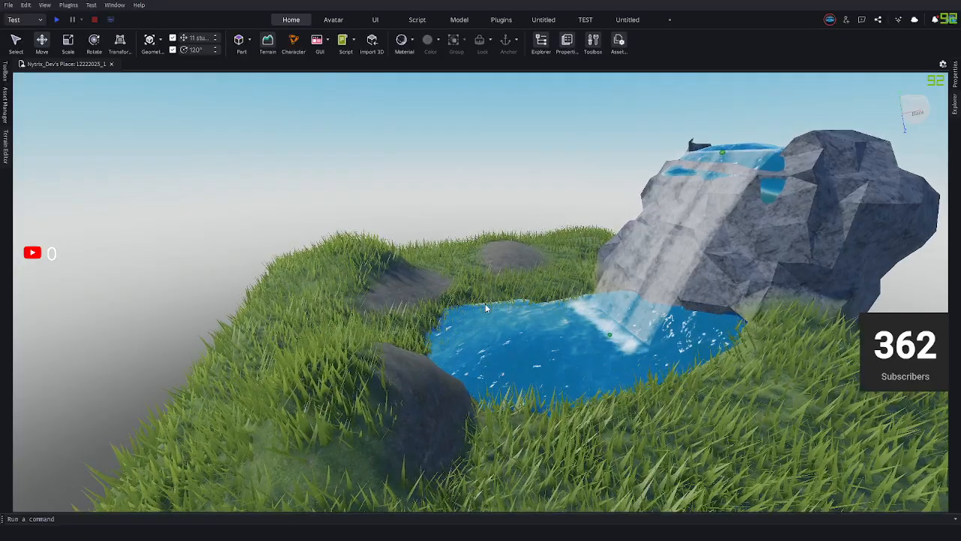
key(w)
key(s)
right_drag(688, 187, 694, 191)
key(w)
key(e)
key(a)
key(s)
key(e)
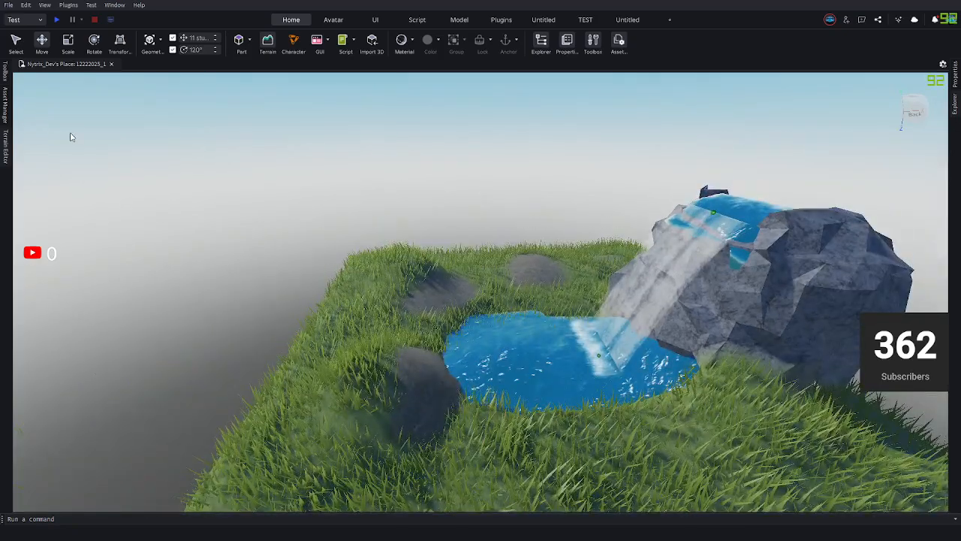
key(w)
key(s)
key(w)
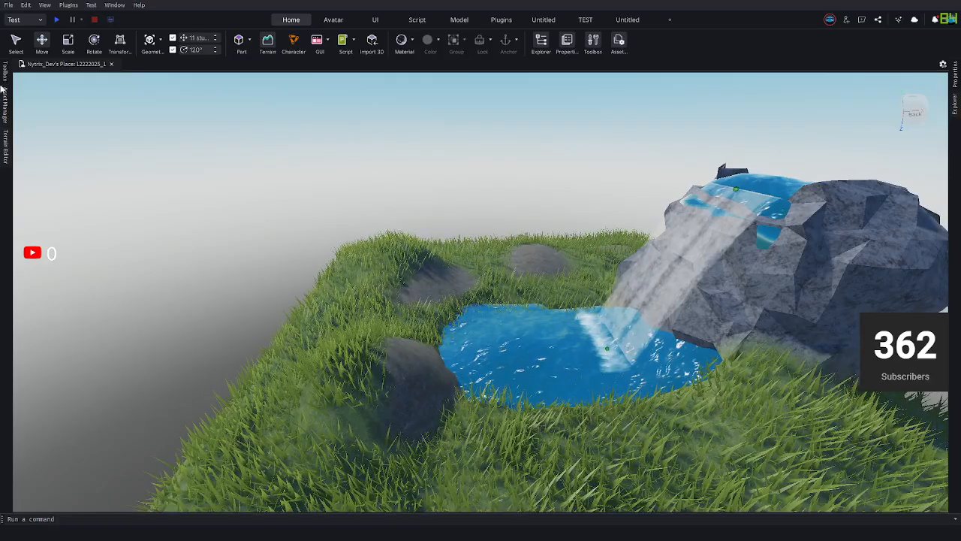
Clear the waterfall search in the model library and search for "blur".
click(6, 143)
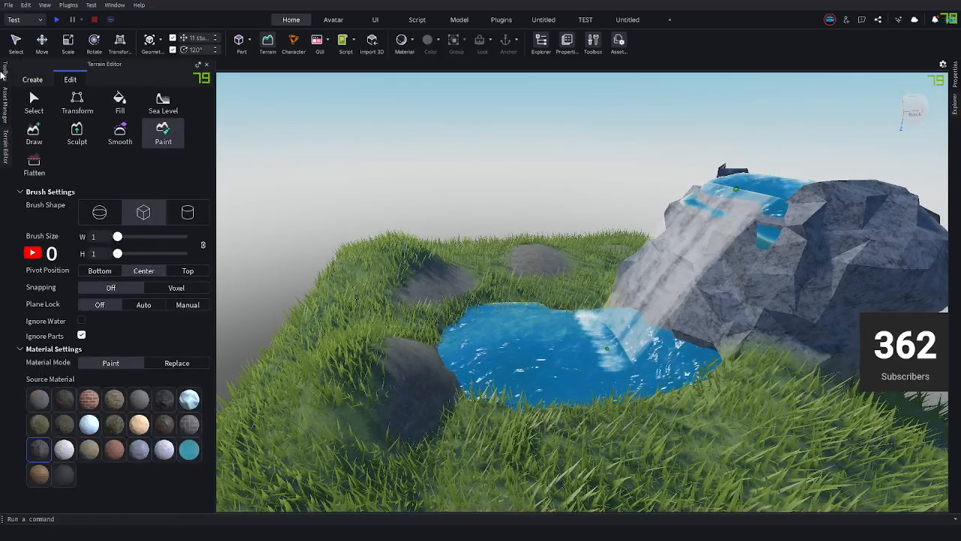
click(4, 73)
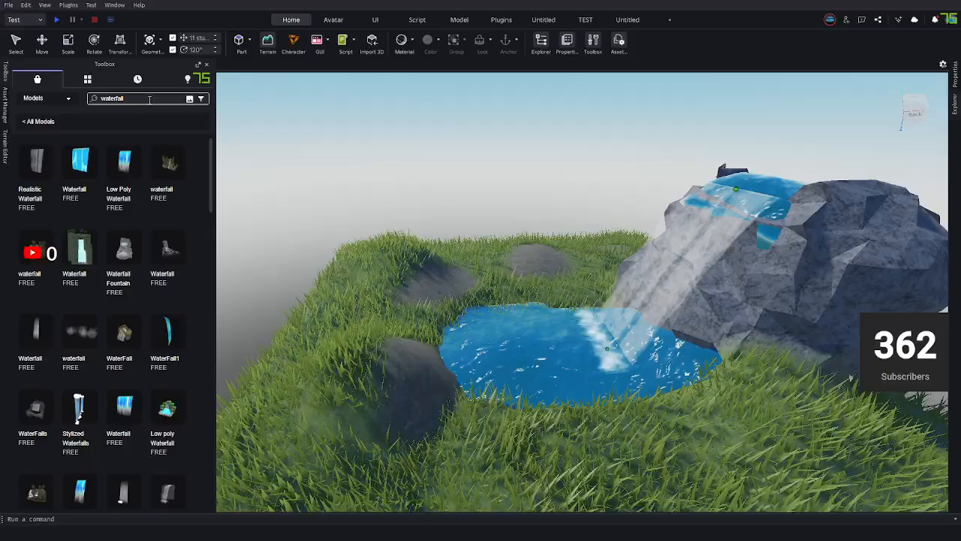
click(150, 100)
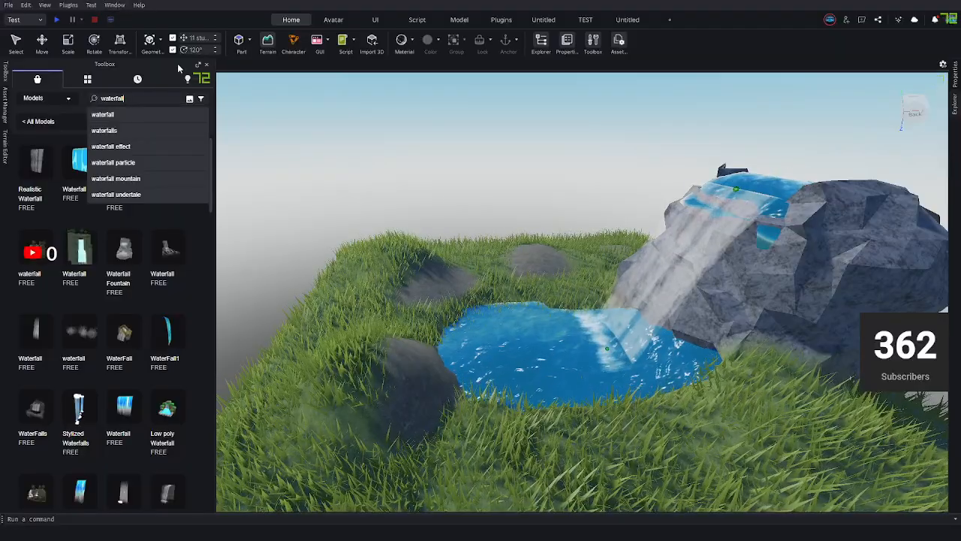
click(139, 81)
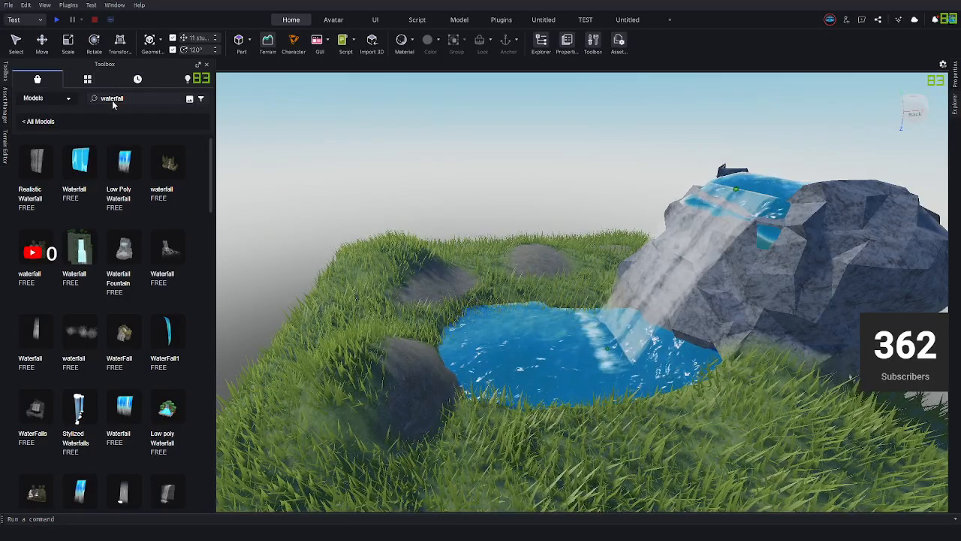
click(48, 121)
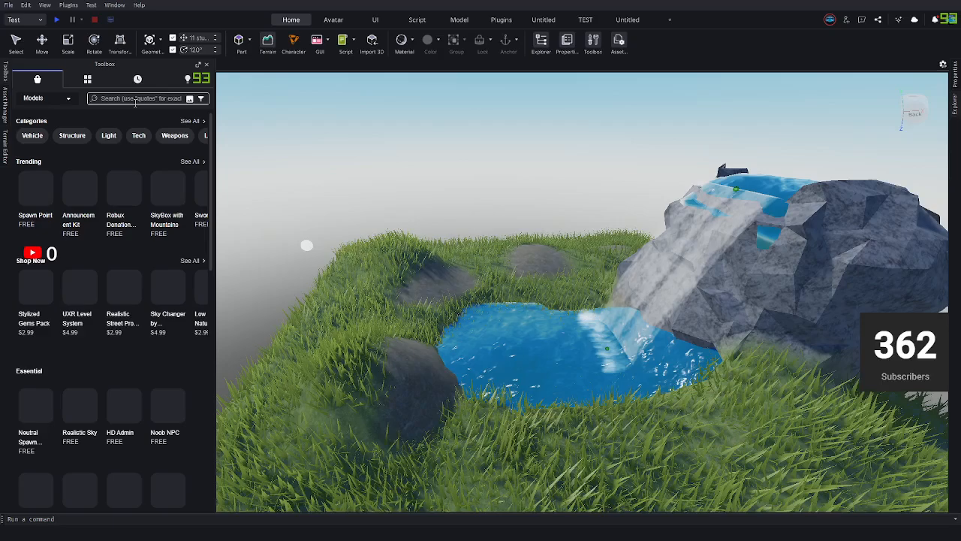
text(blur)
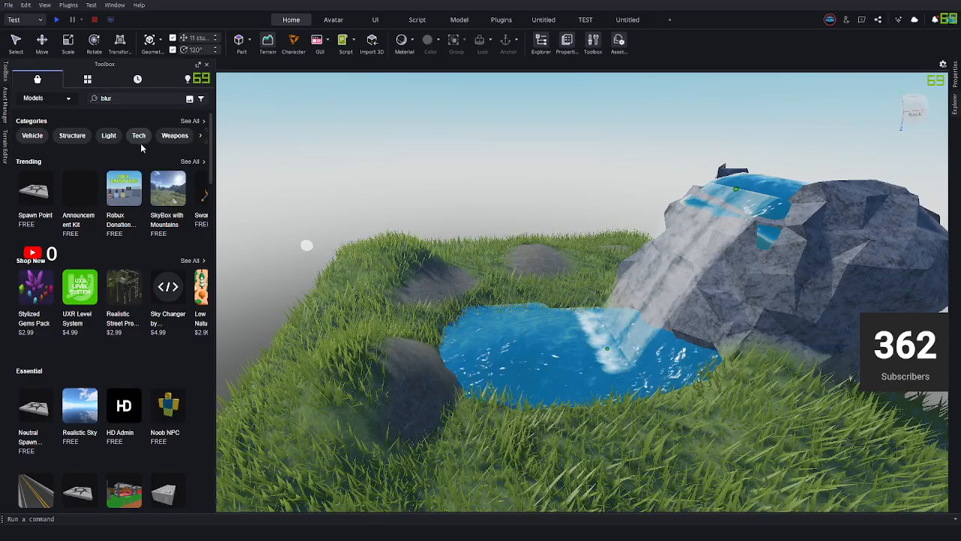
click(124, 99)
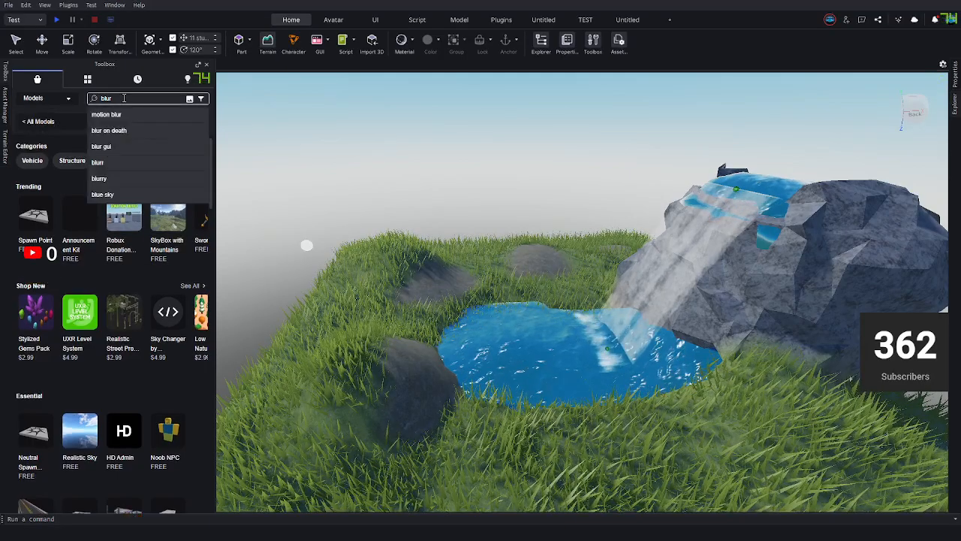
key(Return)
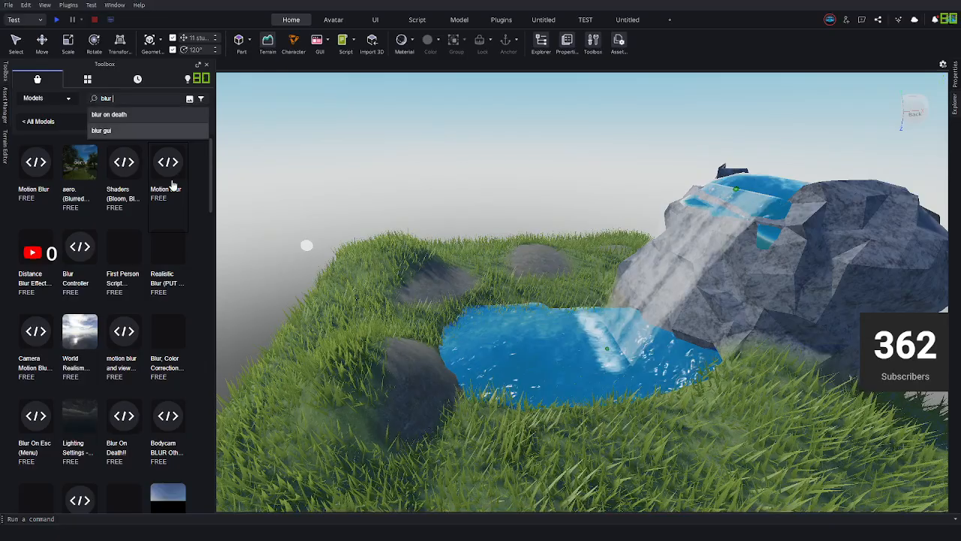
Replace the model library search with "tree" and run it.
key(ctrl+a)
text(tre)
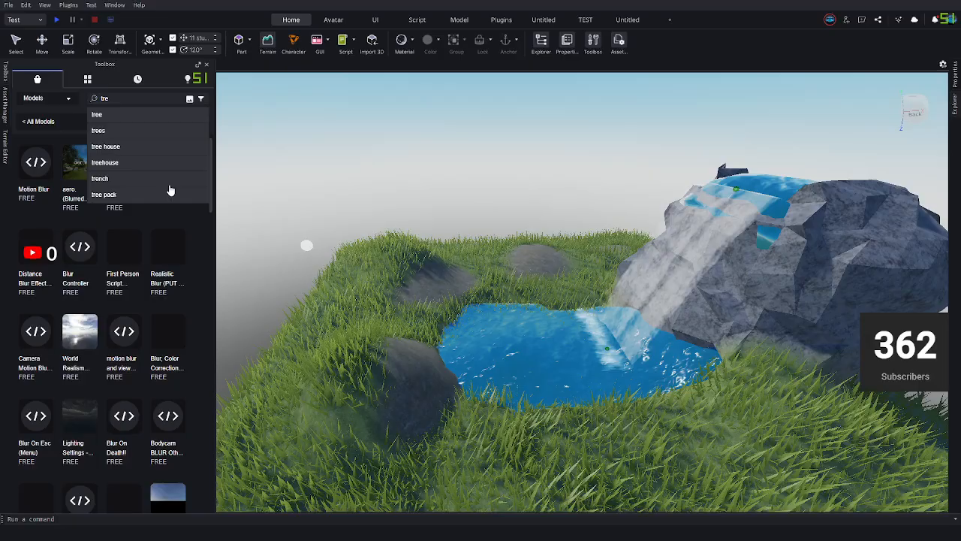
text(a)
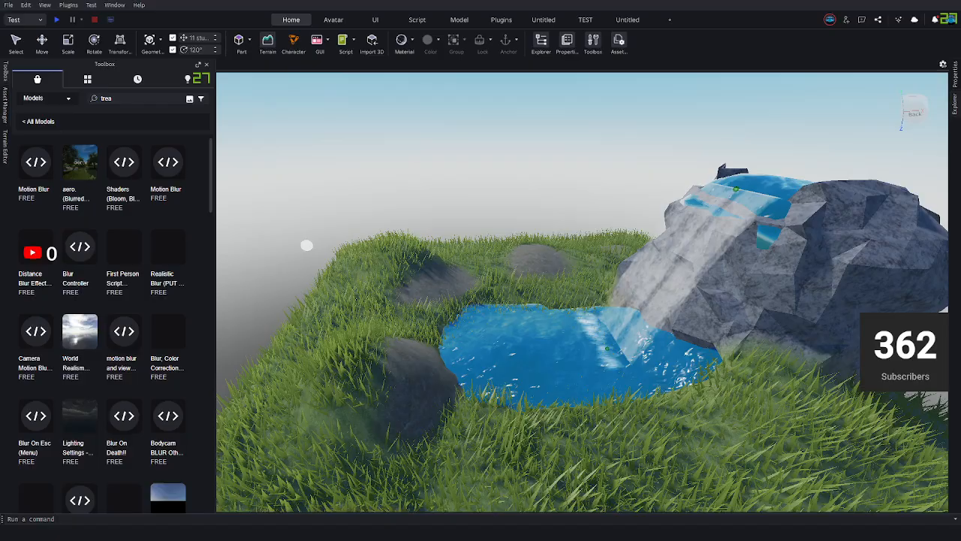
key(BackSpace)
text(e)
key(Return)
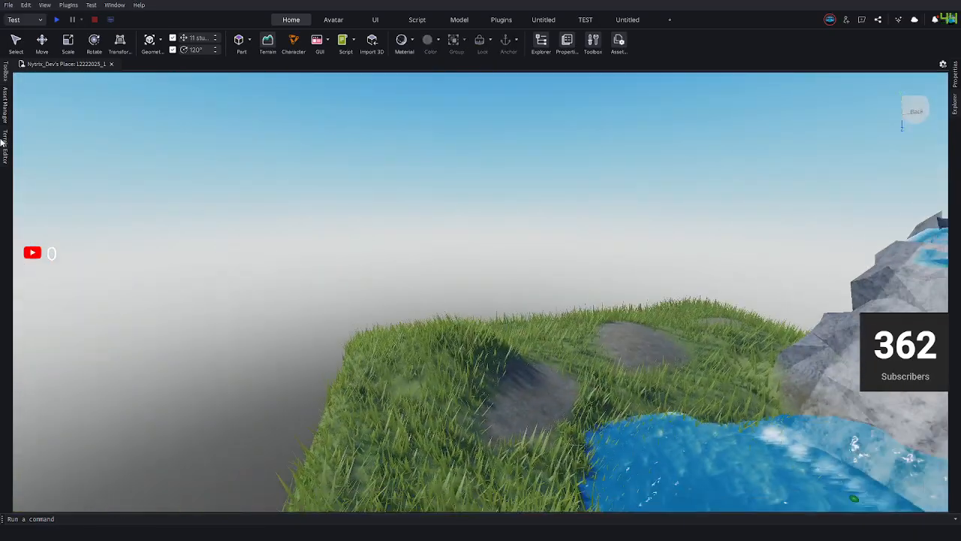
Change the model search to "realistic tree" and insert the Realistic Trees Pack into the scene.
click(6, 73)
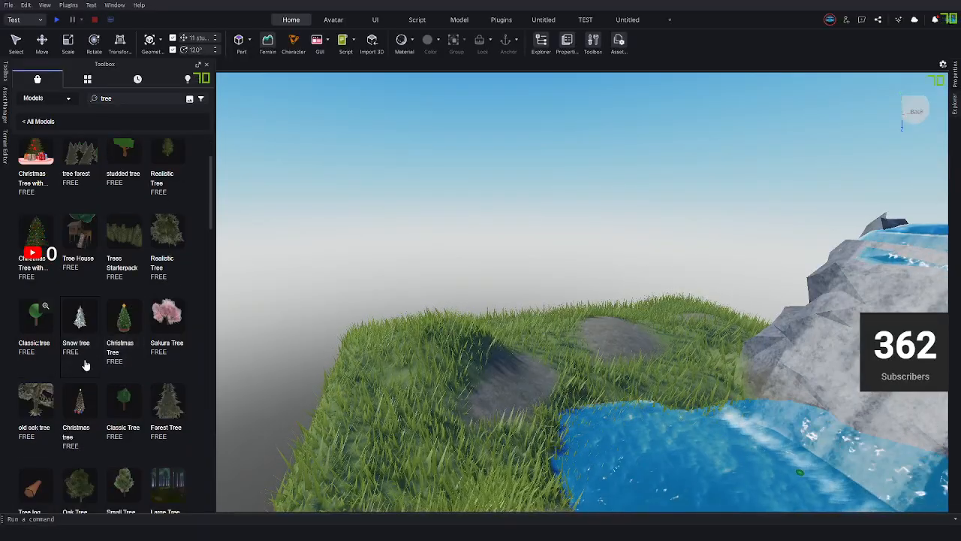
scroll(89, 385, down, 1)
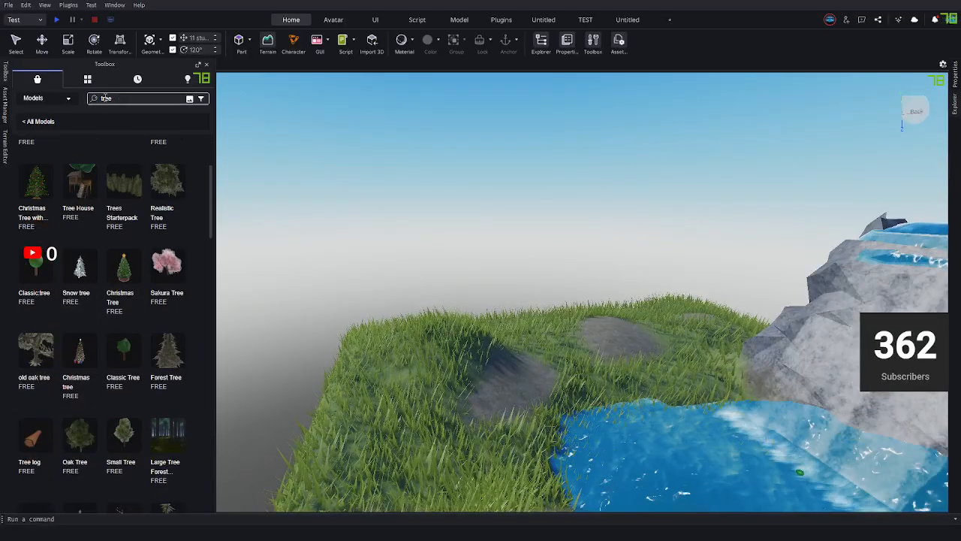
click(106, 98)
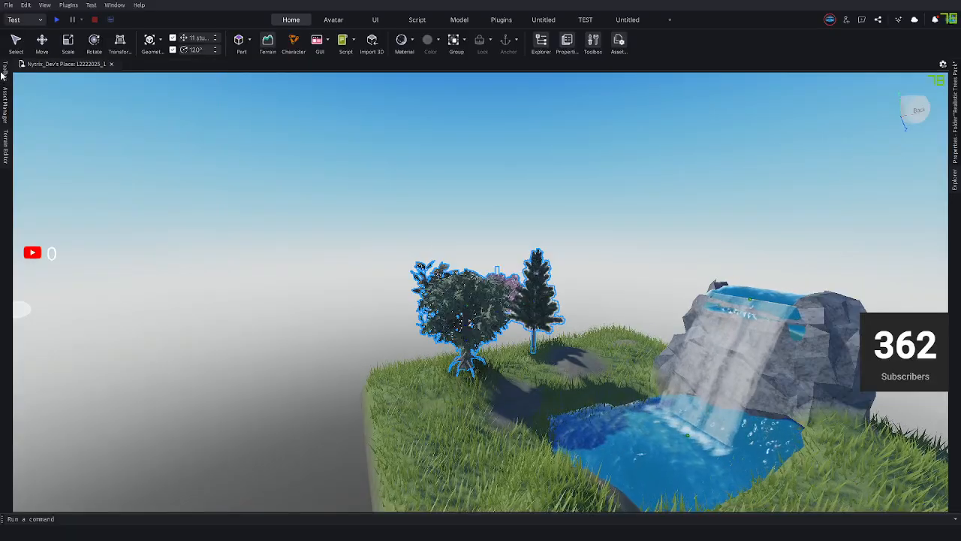
mouse_move(2, 73)
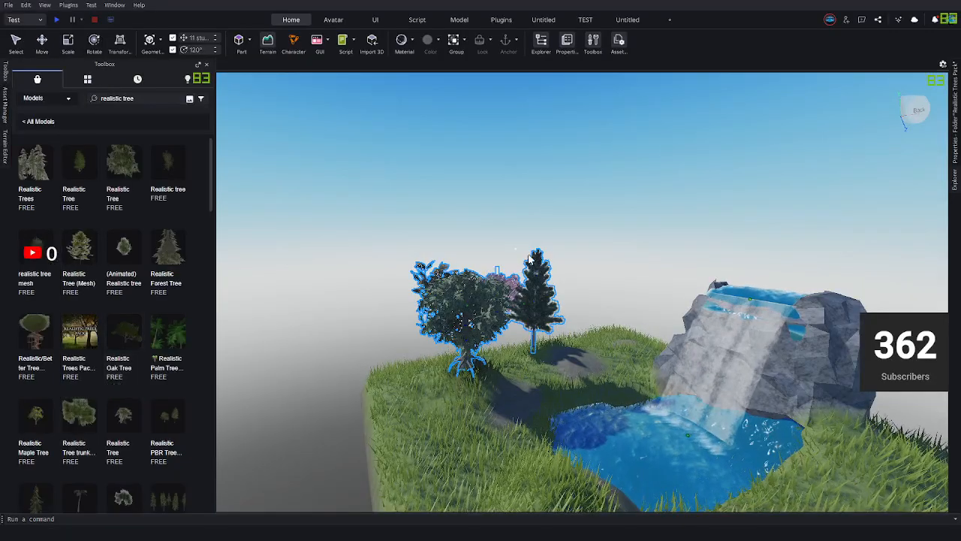
click(88, 327)
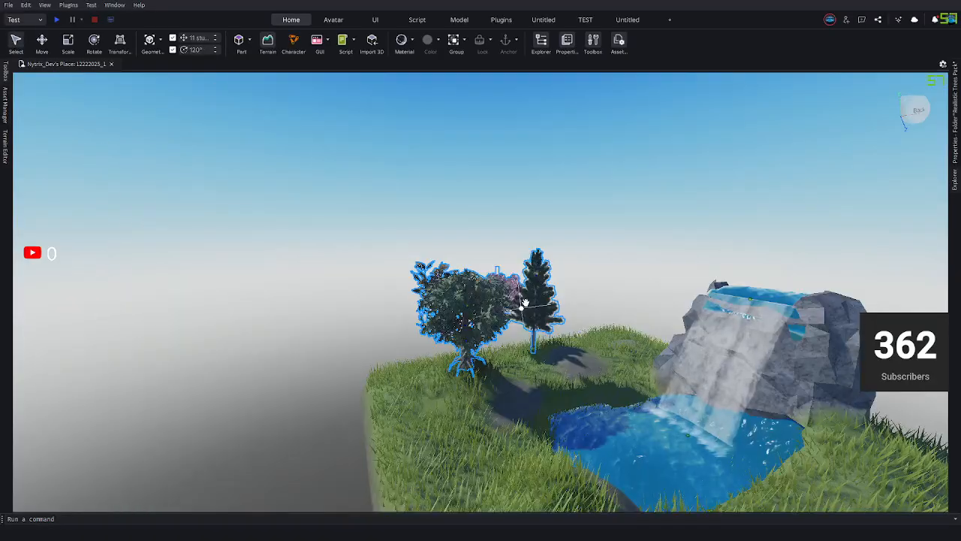
Deselect the inserted tree pack and examine its individual trees from above.
right_drag(525, 303, 392, 226)
scroll(446, 208, up, 3)
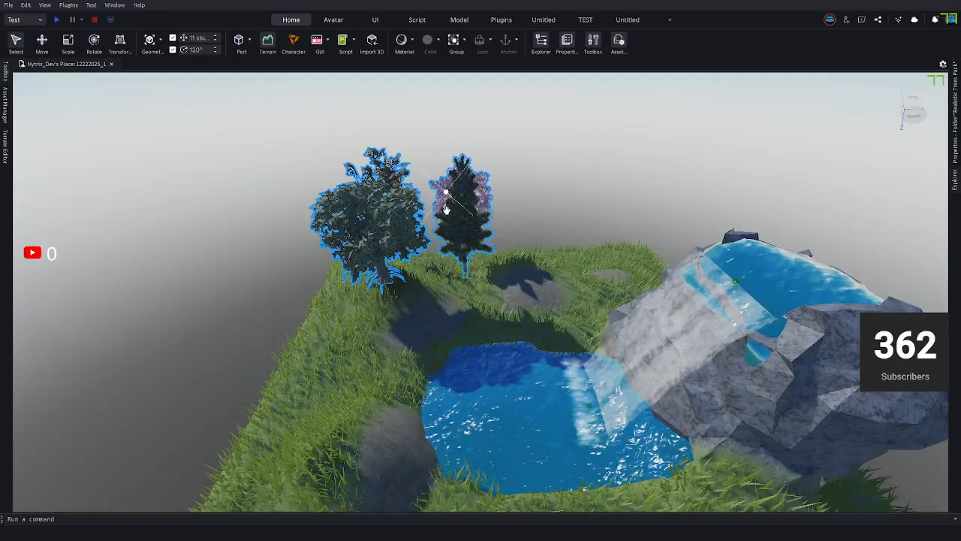
click(523, 193)
key(a)
key(e)
key(w)
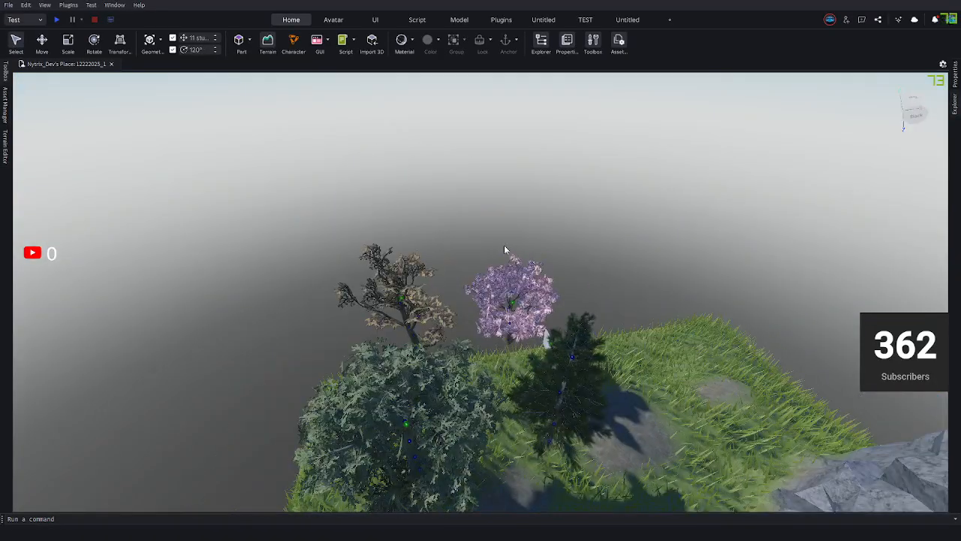
Delete the twisted sparse tree, the pink blossom tree and the dark pine, keeping only the leafy oak.
right_drag(504, 248, 495, 255)
key(a)
key(q)
right_drag(470, 292, 461, 250)
key(w)
key(d)
scroll(462, 250, down, 3)
scroll(461, 250, down, 1)
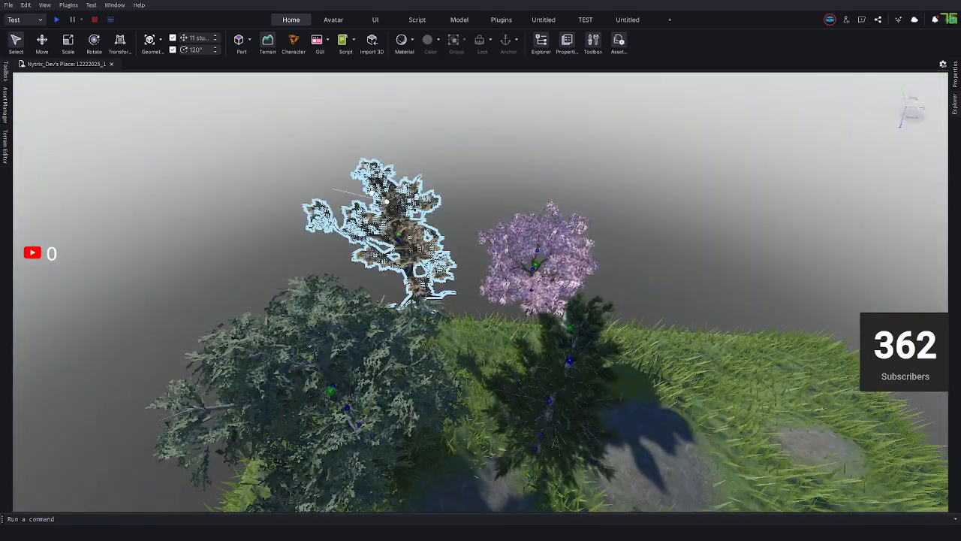
click(413, 225)
click(473, 201)
key(d)
right_drag(472, 201, 500, 206)
key(w)
click(501, 206)
ctrl+click(607, 307)
right_drag(607, 307, 551, 301)
ctrl+click(580, 318)
key(Delete)
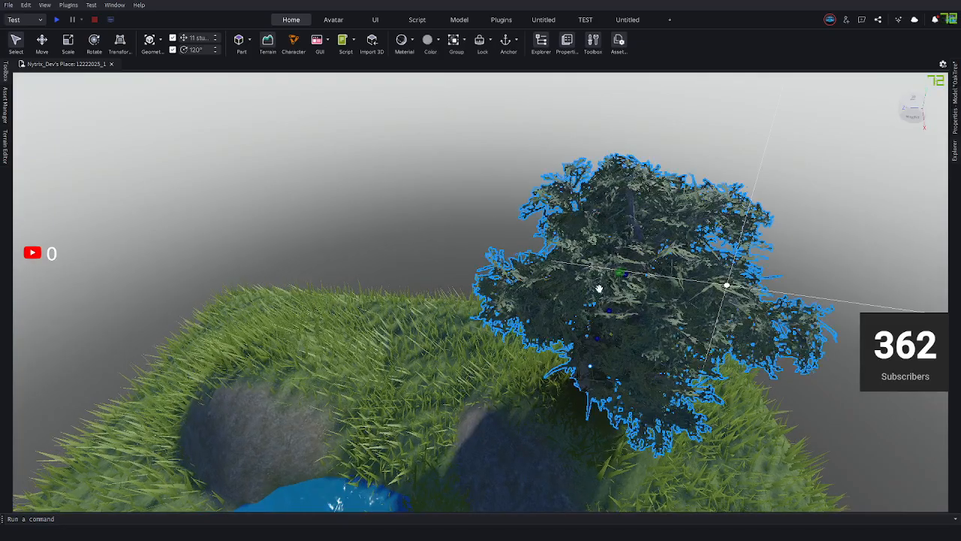
Move the oak tree onto the grass beside the pond's rock mound and raise it so its roots rest on the ground.
drag(599, 289, 624, 331)
key(w)
key(s)
click(39, 45)
drag(691, 278, 520, 260)
key(w)
right_drag(521, 260, 531, 277)
key(d)
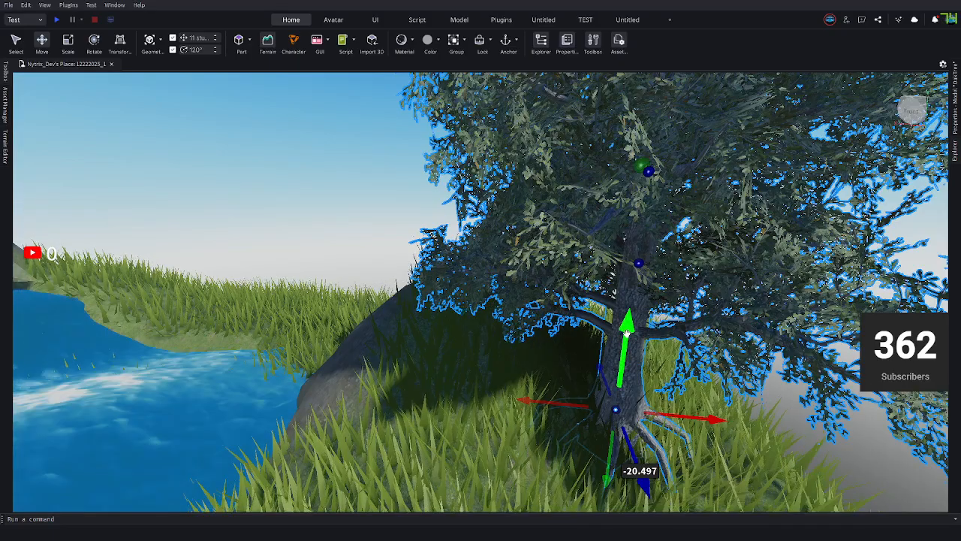
drag(627, 333, 630, 296)
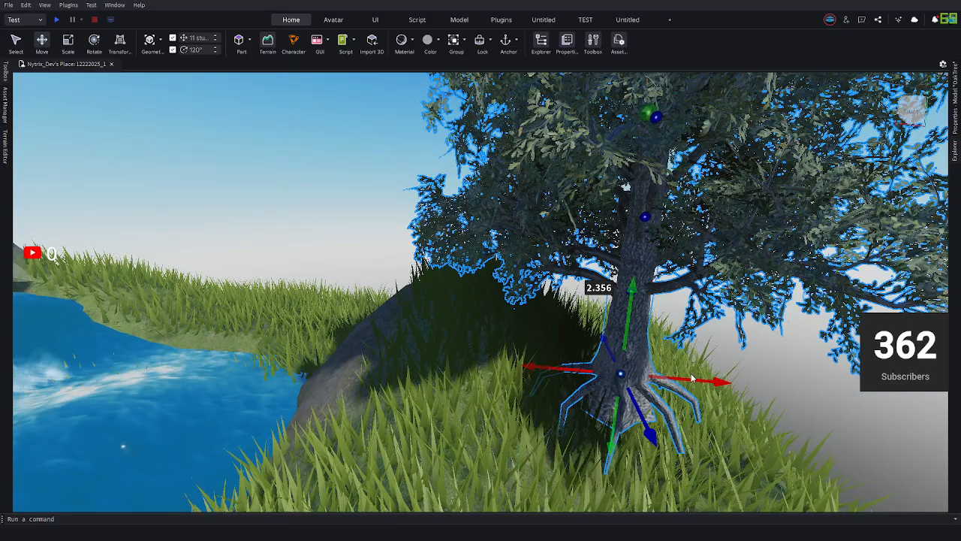
drag(692, 379, 575, 363)
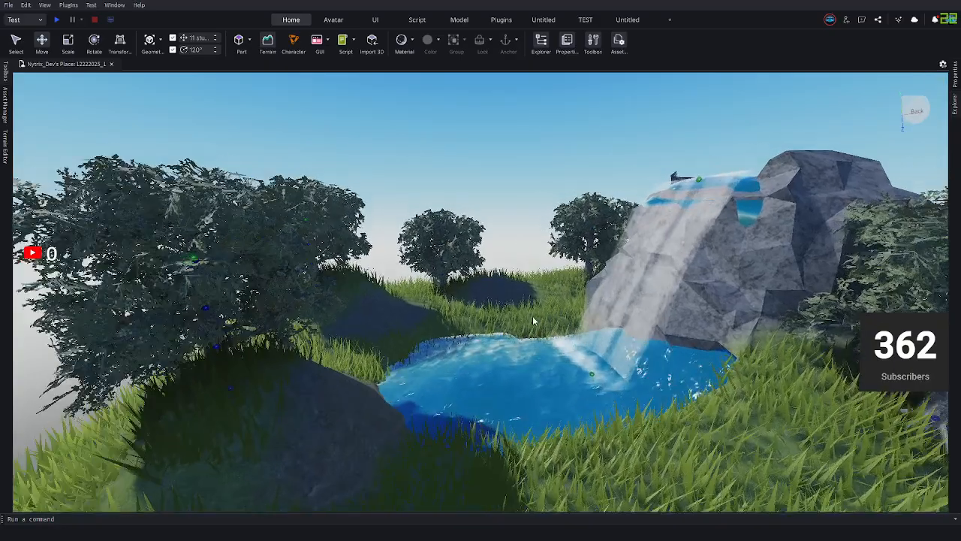
Examine the placement of the oak trees around the pond, rock mounds and waterfall.
key(w)
key(e)
right_drag(477, 282, 476, 319)
key(w)
key(w)
key(q)
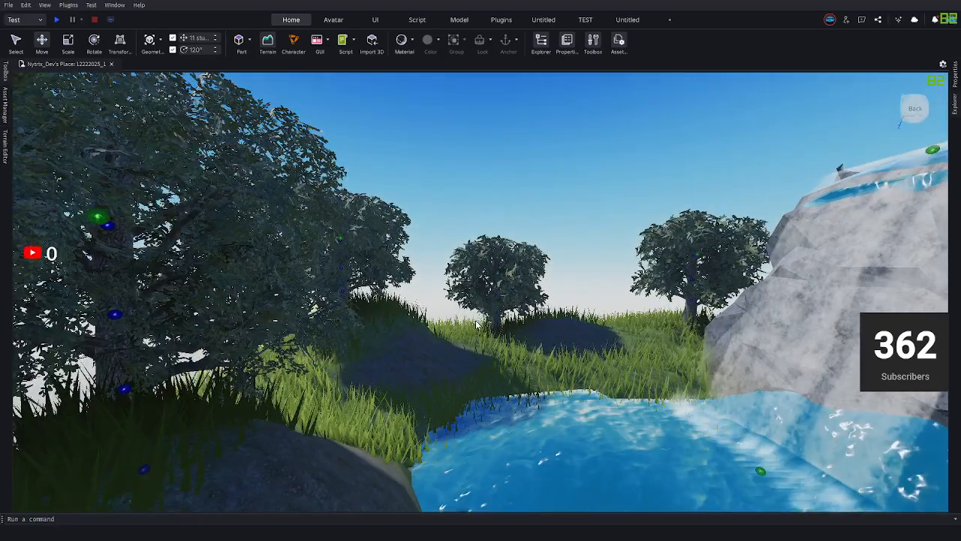
key(s)
right_drag(536, 398, 535, 398)
scroll(536, 398, up, 1)
scroll(577, 311, down, 1)
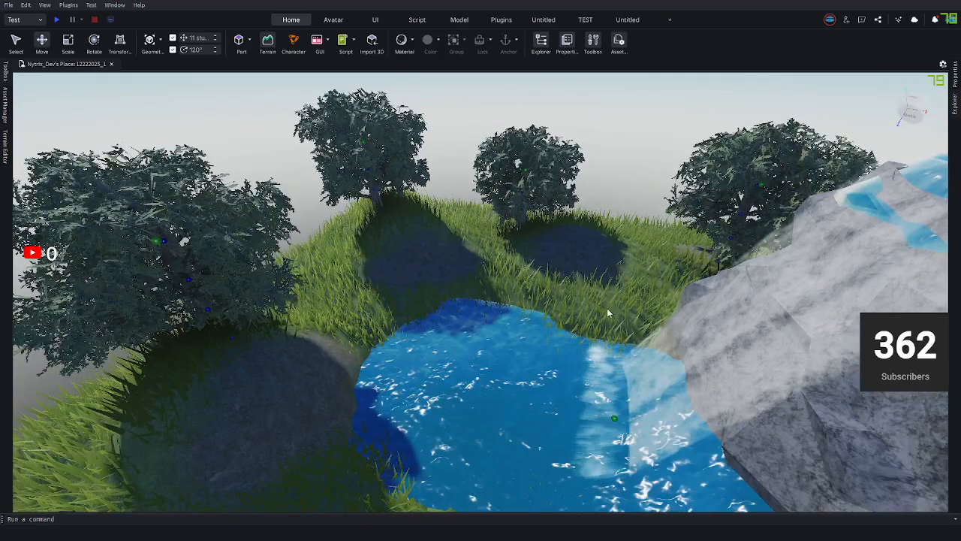
key(a)
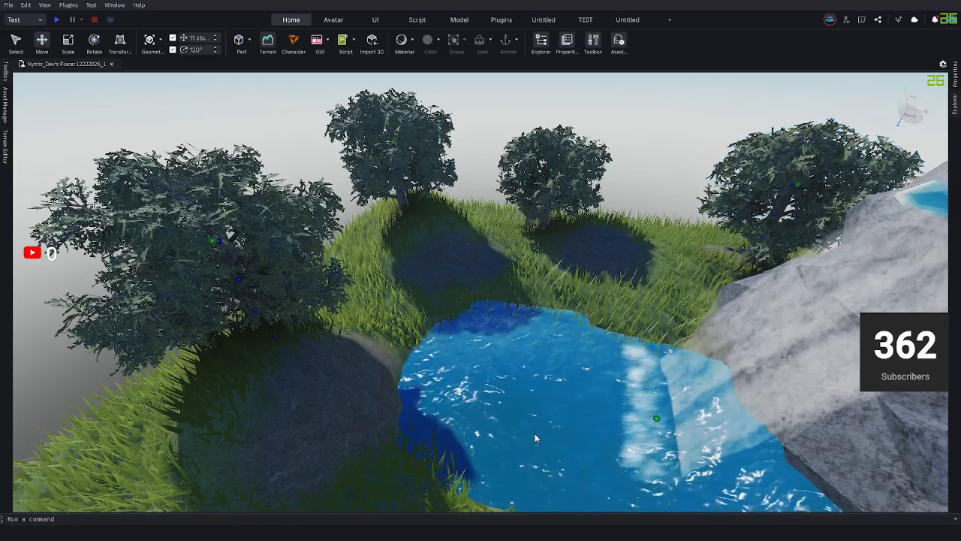
right_drag(457, 297, 456, 302)
key(a)
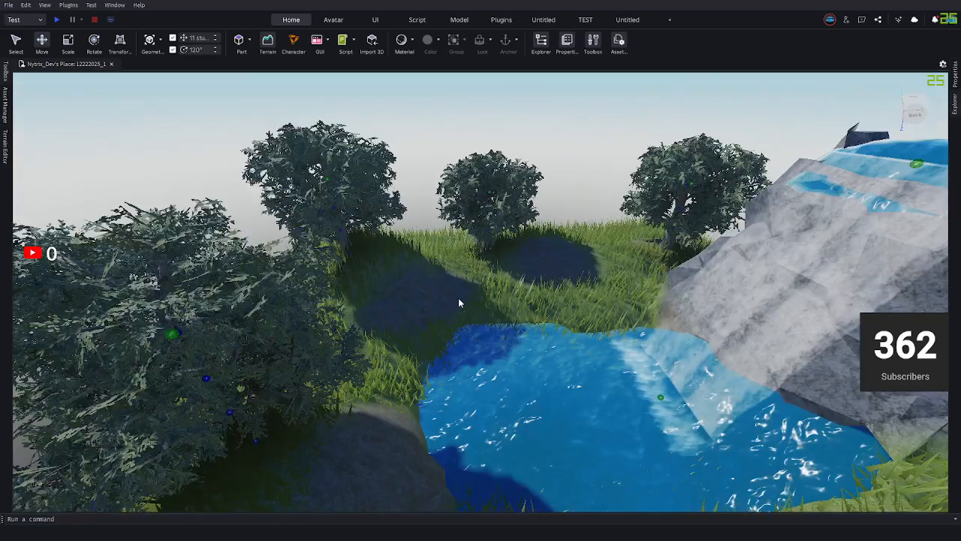
key(q)
key(s)
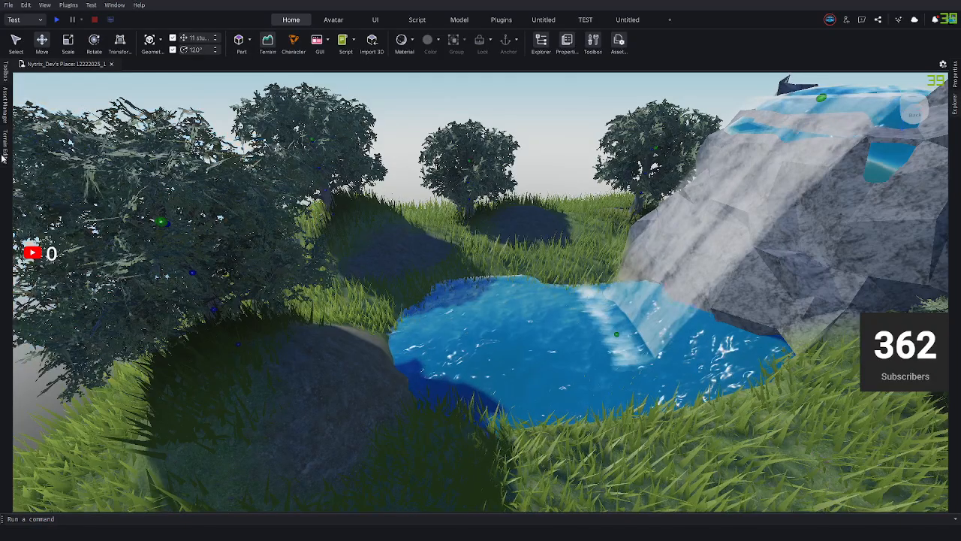
click(5, 146)
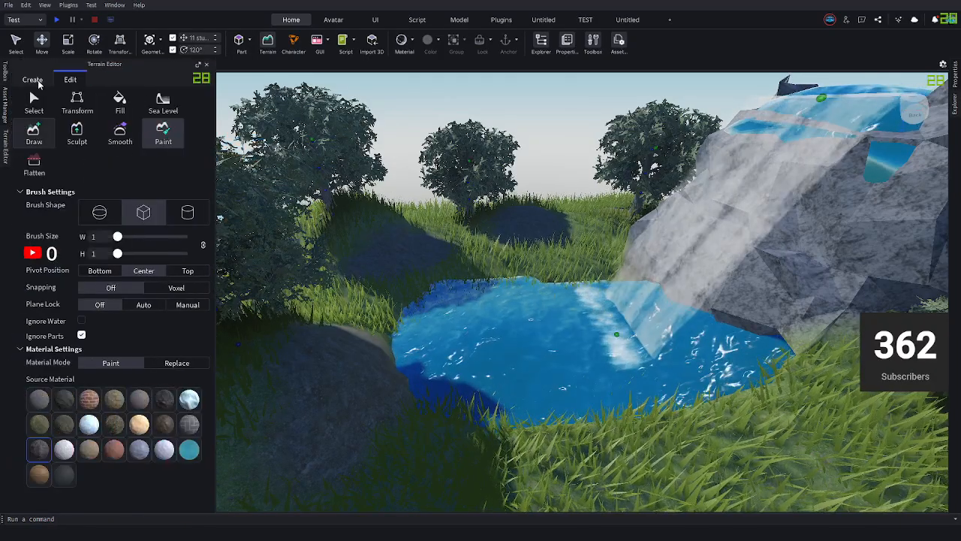
click(34, 105)
click(32, 78)
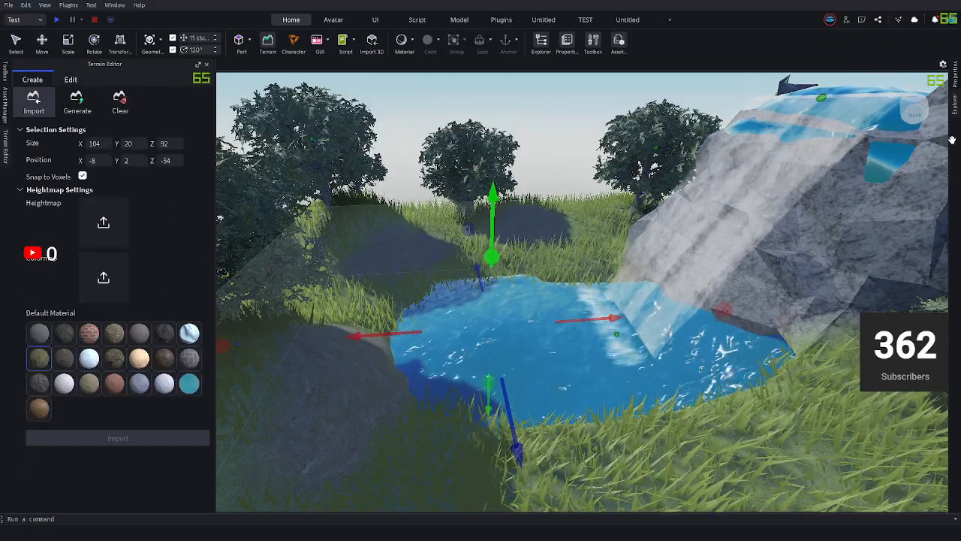
click(954, 103)
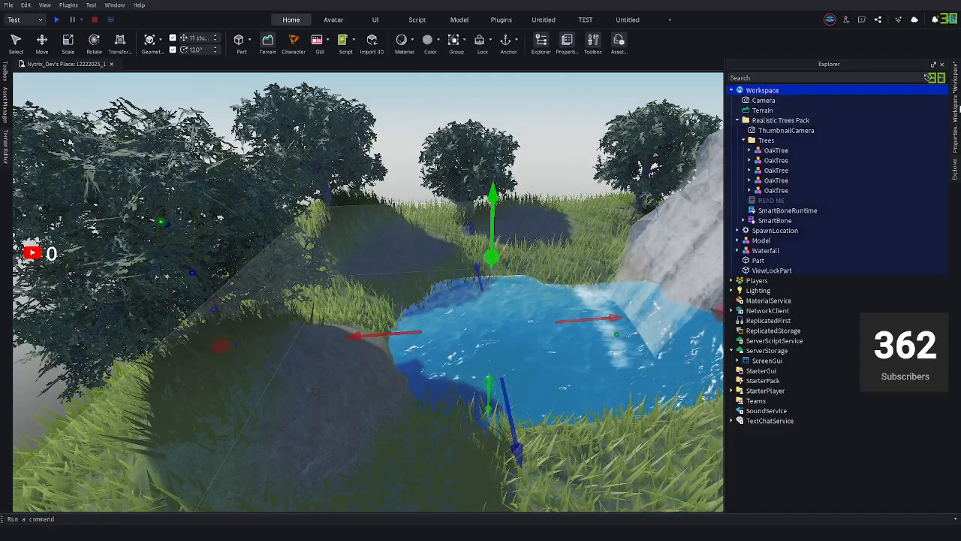
click(959, 109)
scroll(842, 201, up, 5)
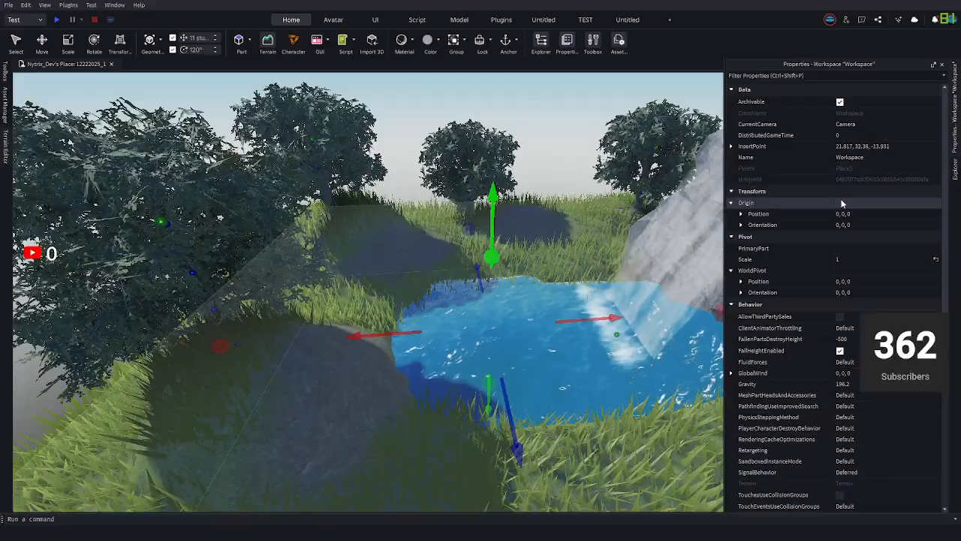
scroll(841, 196, down, 5)
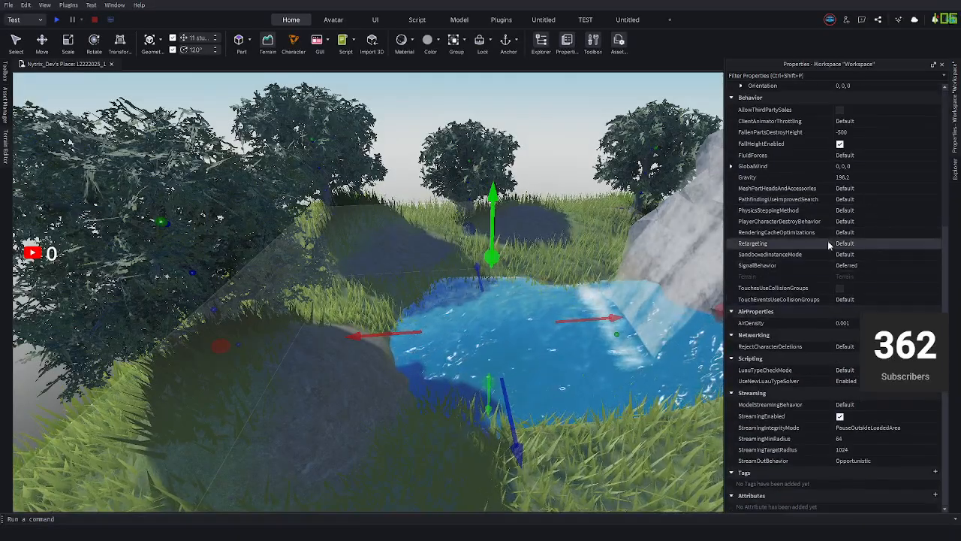
Show the Terrain object's properties from the Workspace, expand its material colors and leave the terrain import mode.
click(956, 169)
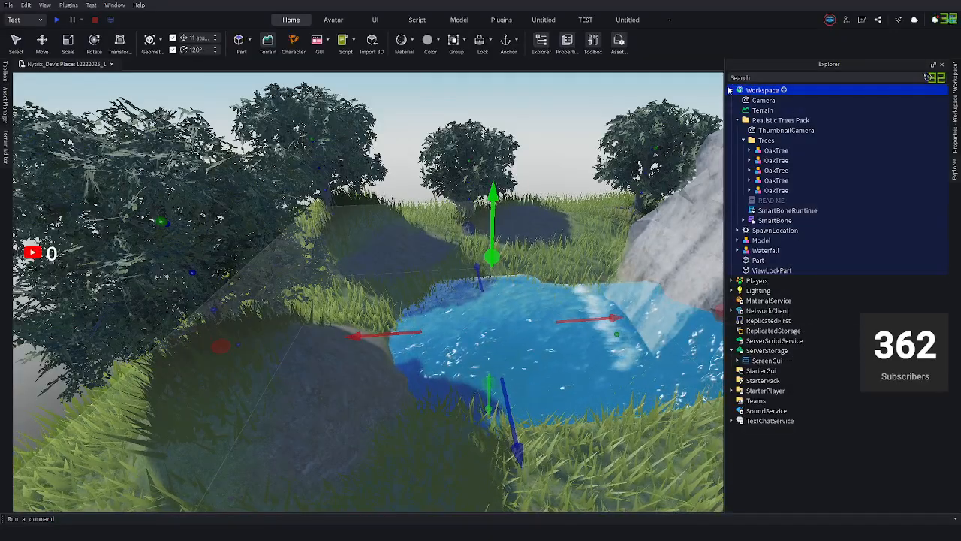
click(730, 90)
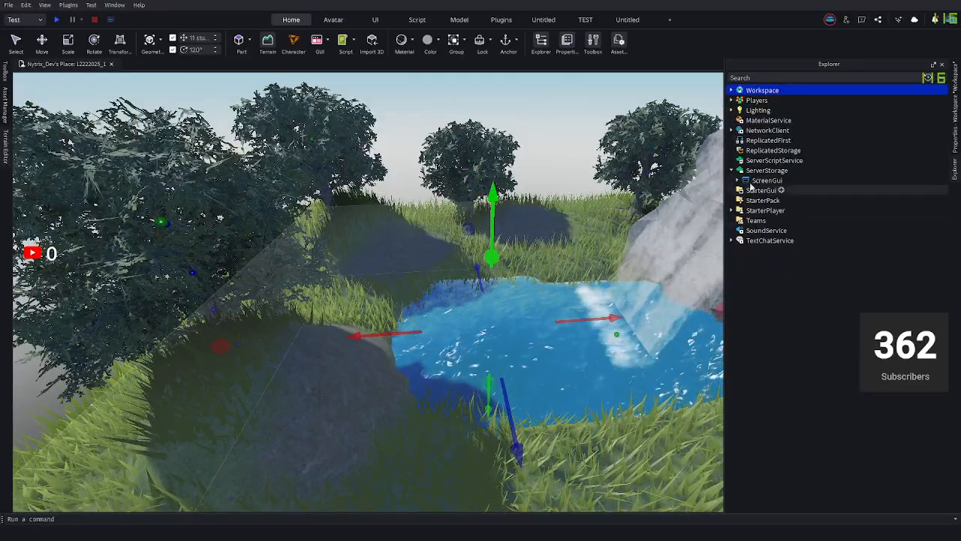
click(731, 91)
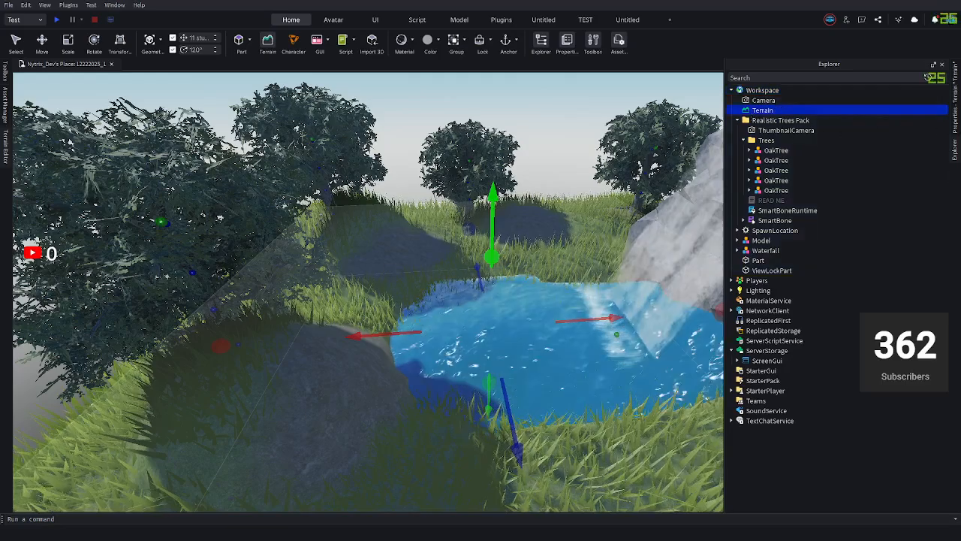
click(956, 110)
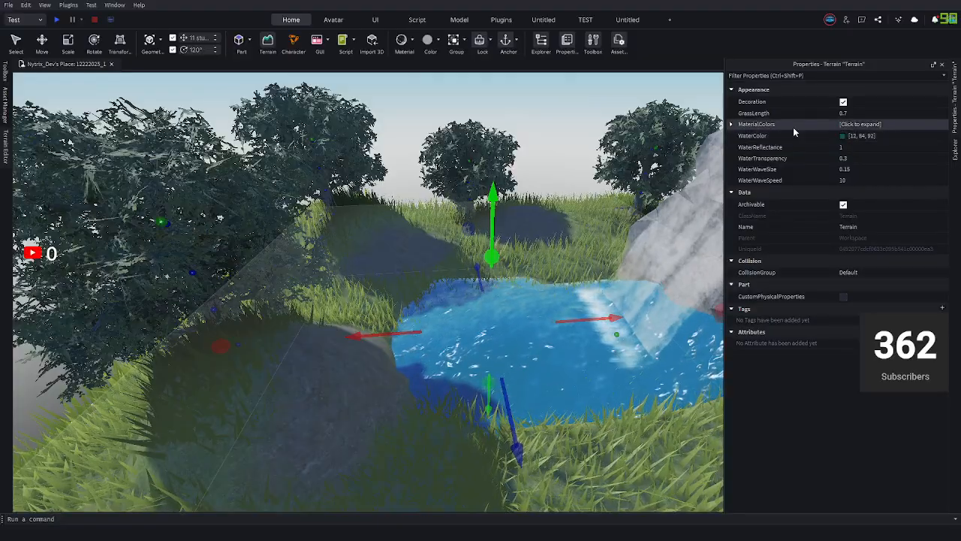
click(731, 124)
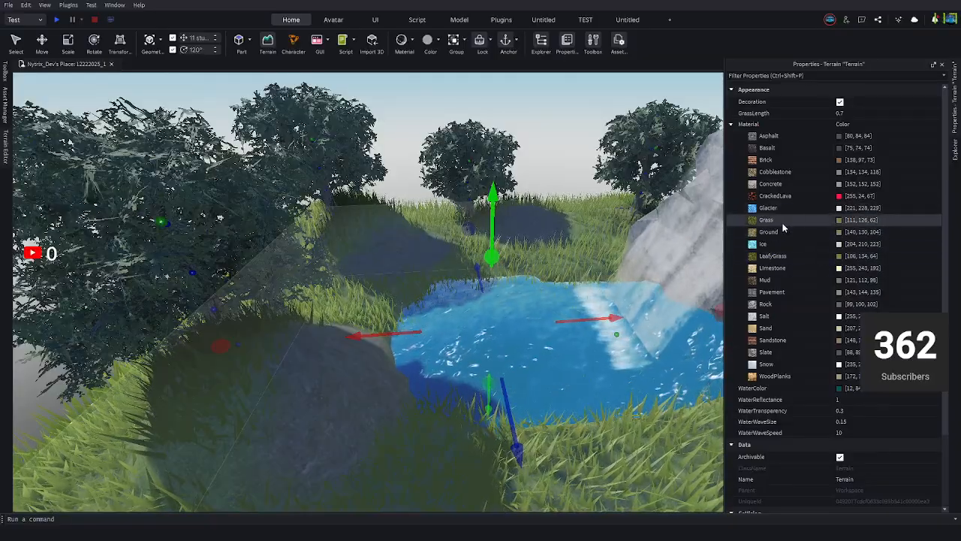
click(16, 43)
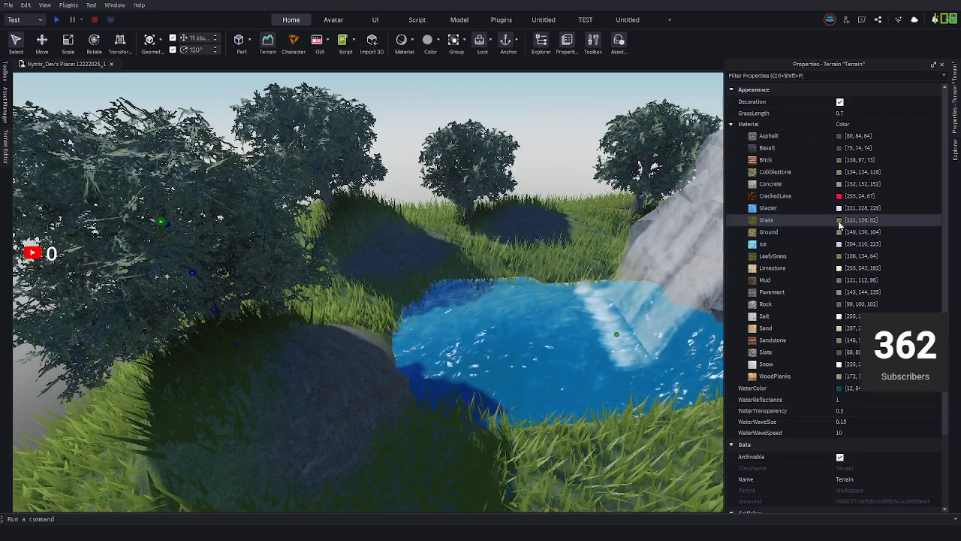
Set the Terrain's Grass material color to dark green [29, 90, 0] and check it across the scene.
click(839, 219)
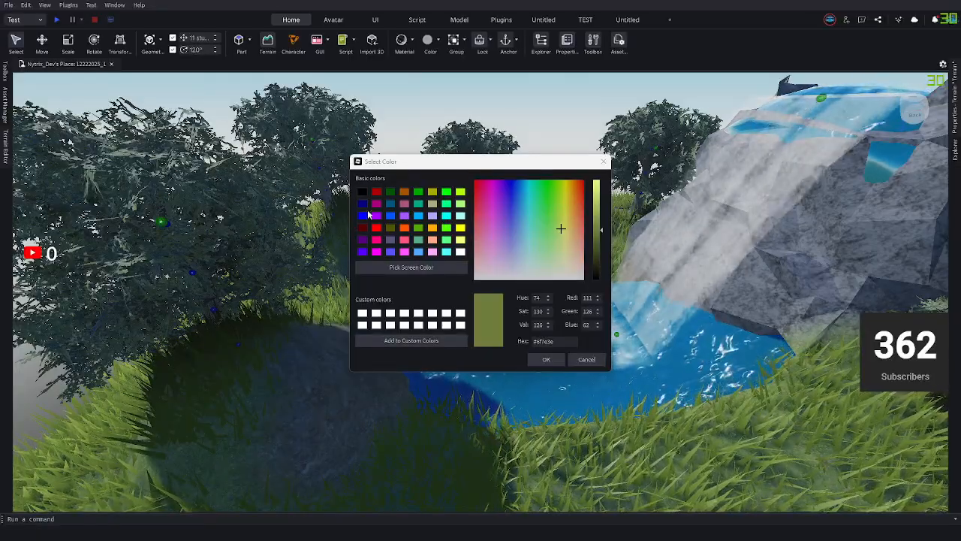
drag(560, 228, 546, 184)
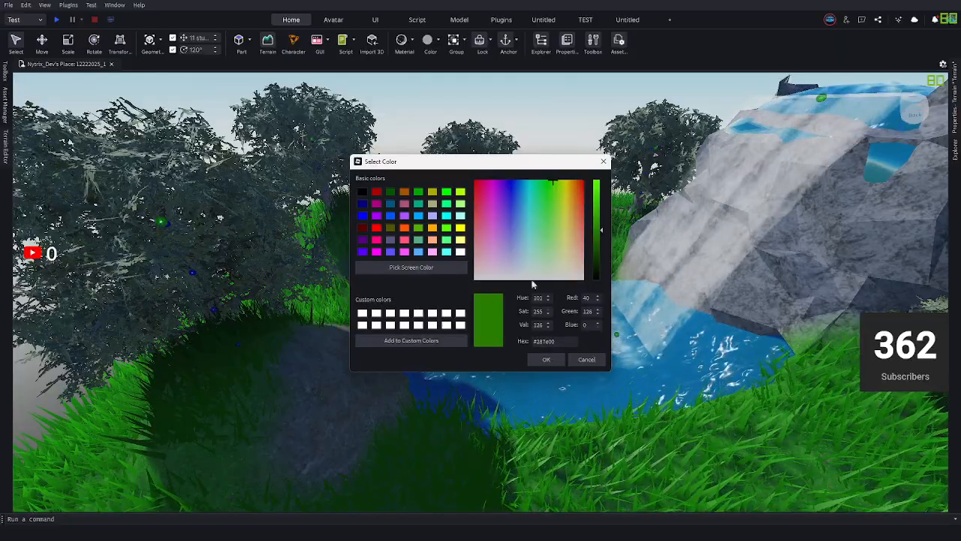
drag(600, 233, 600, 255)
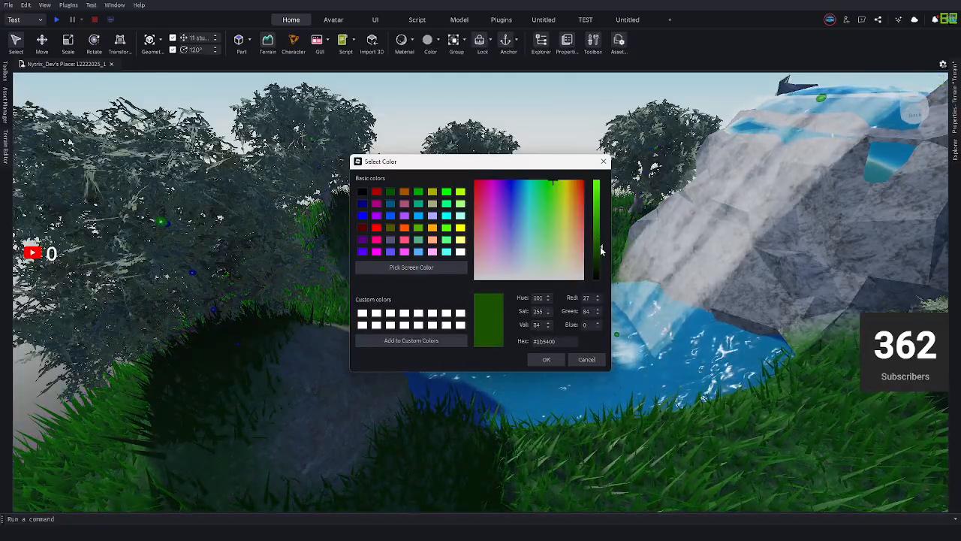
click(548, 360)
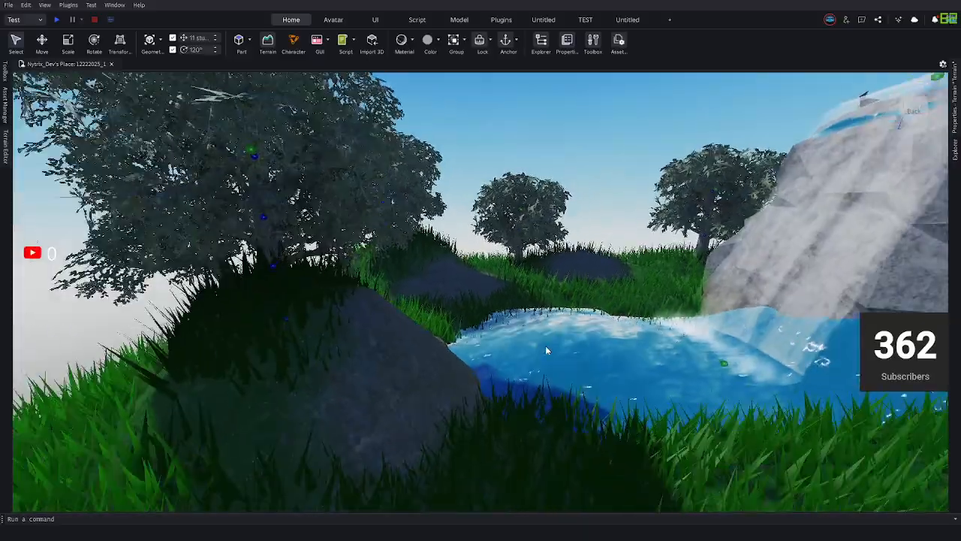
right_drag(546, 346, 546, 346)
key(w)
key(w)
key(e)
scroll(493, 282, down, 3)
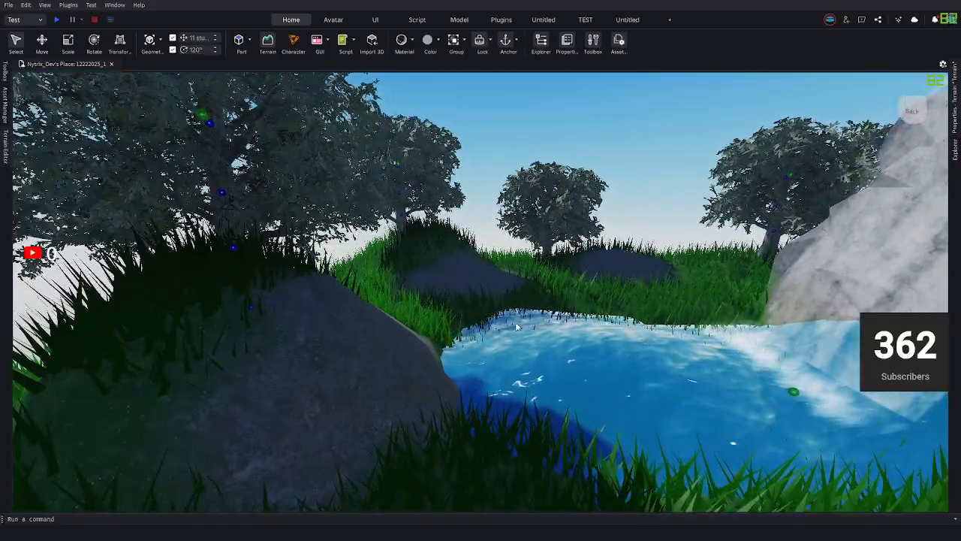
scroll(387, 238, up, 2)
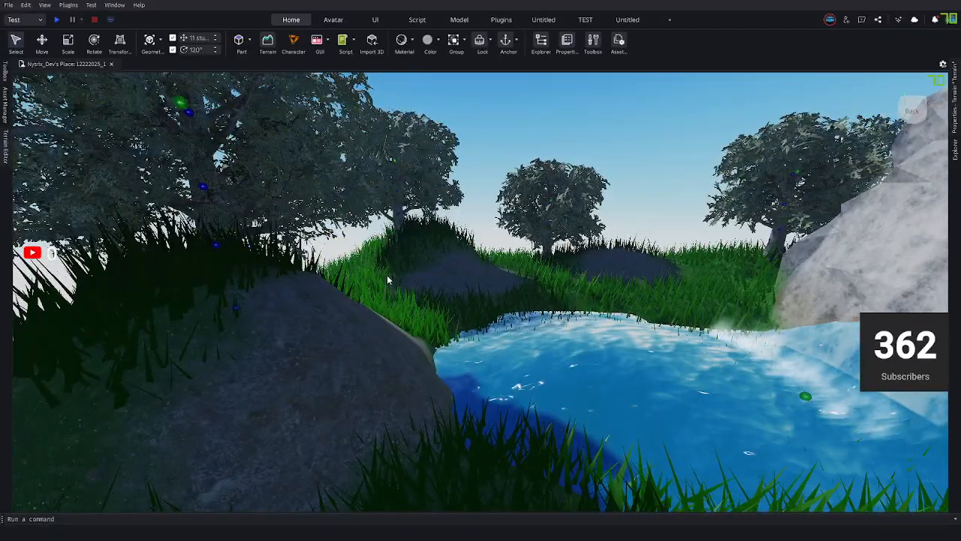
Try brighter and more bluish green shades for the Terrain's Grass material color, leaving the color selection without applying them.
click(956, 150)
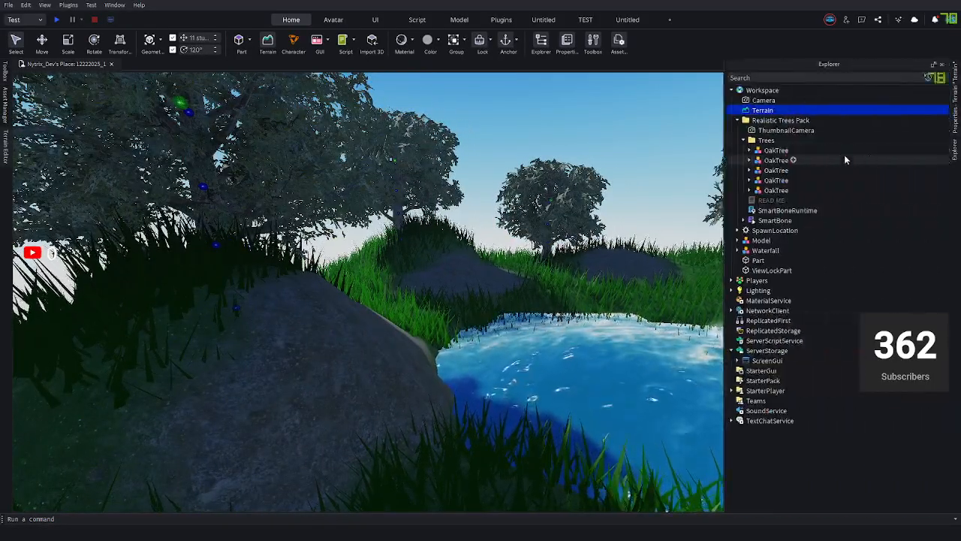
click(955, 116)
click(840, 221)
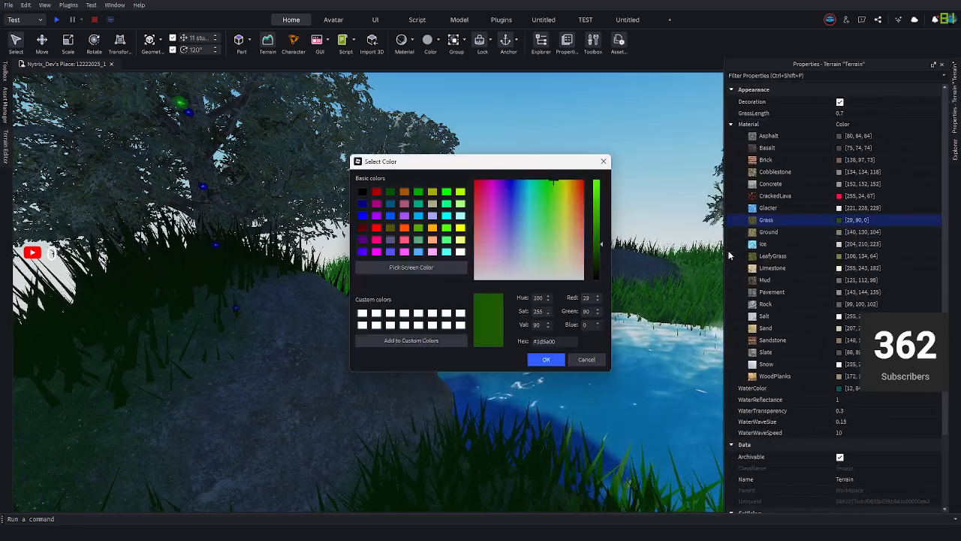
click(596, 208)
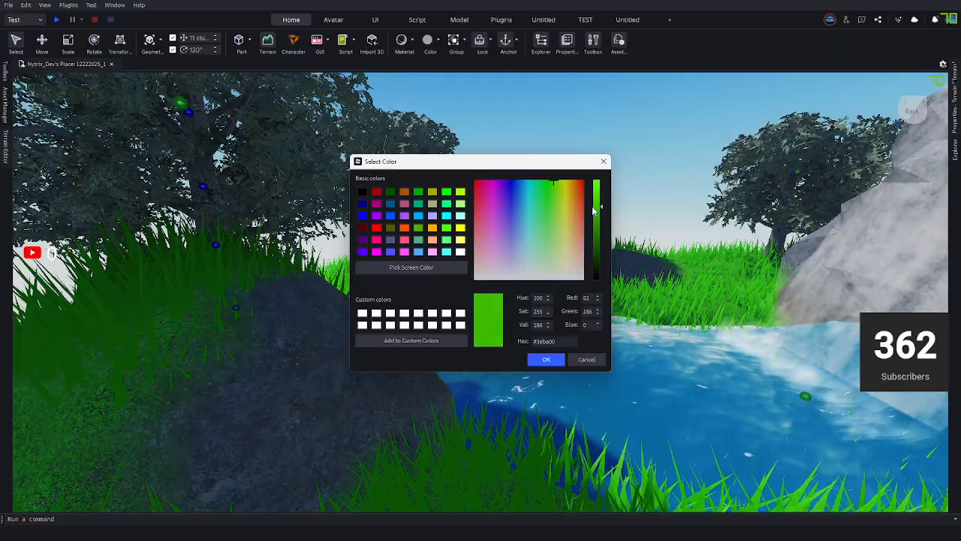
click(595, 221)
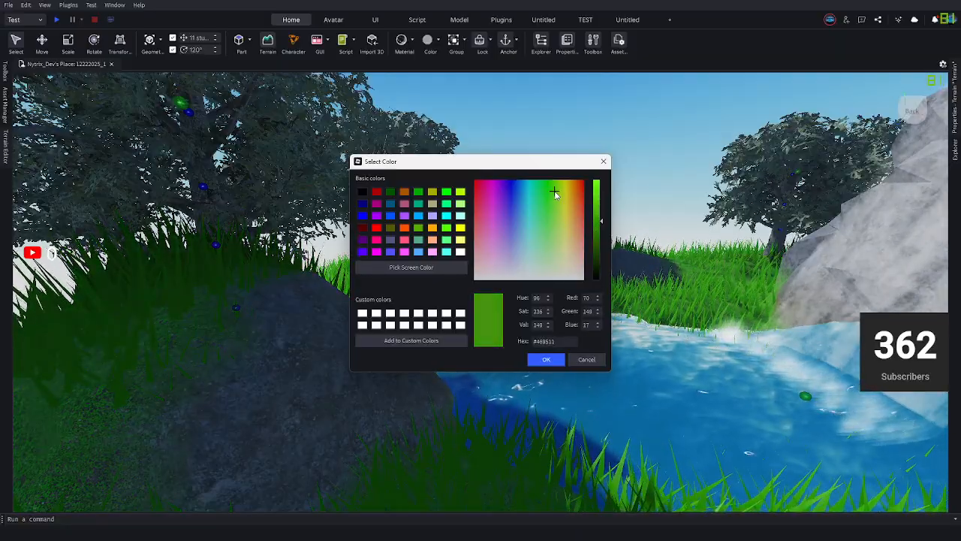
mouse_move(554, 194)
mouse_down()
mouse_move(539, 181)
mouse_move(560, 182)
mouse_move(540, 182)
mouse_move(549, 186)
mouse_up()
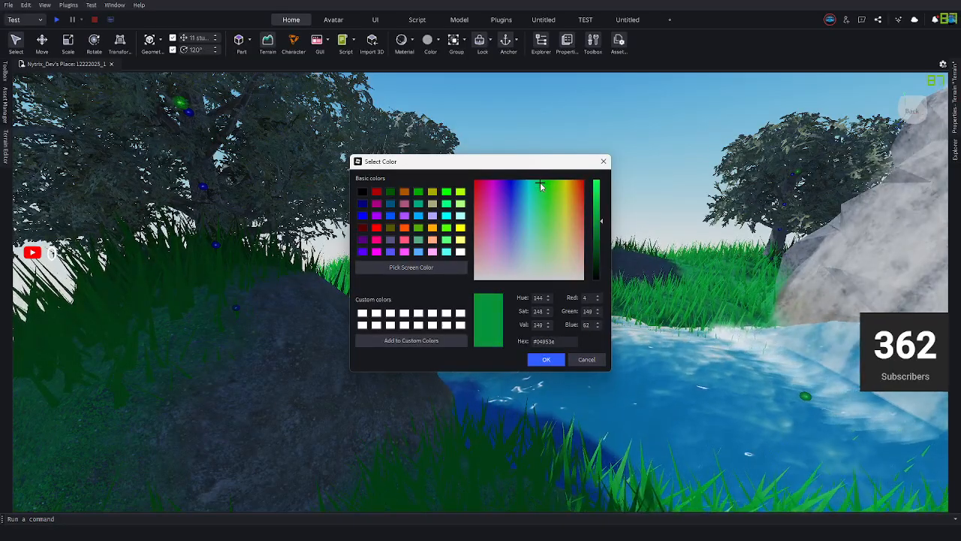
drag(608, 224, 597, 239)
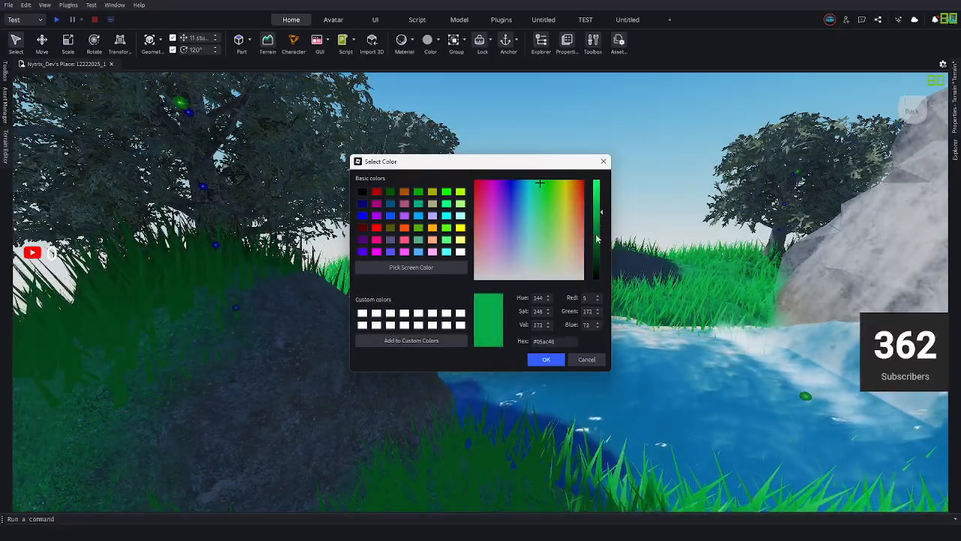
click(588, 360)
Examine the grass color around the pond and trees, and bring up the scene's object hierarchy.
right_drag(587, 307, 582, 303)
scroll(584, 305, down, 4)
scroll(583, 303, up, 4)
scroll(619, 300, down, 4)
scroll(638, 283, up, 2)
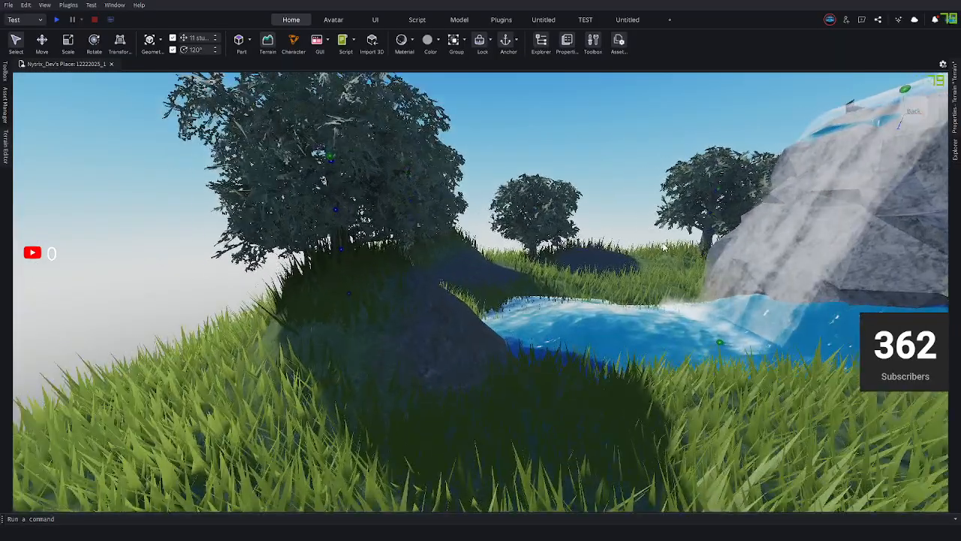
scroll(664, 247, up, 2)
scroll(626, 406, down, 1)
click(956, 153)
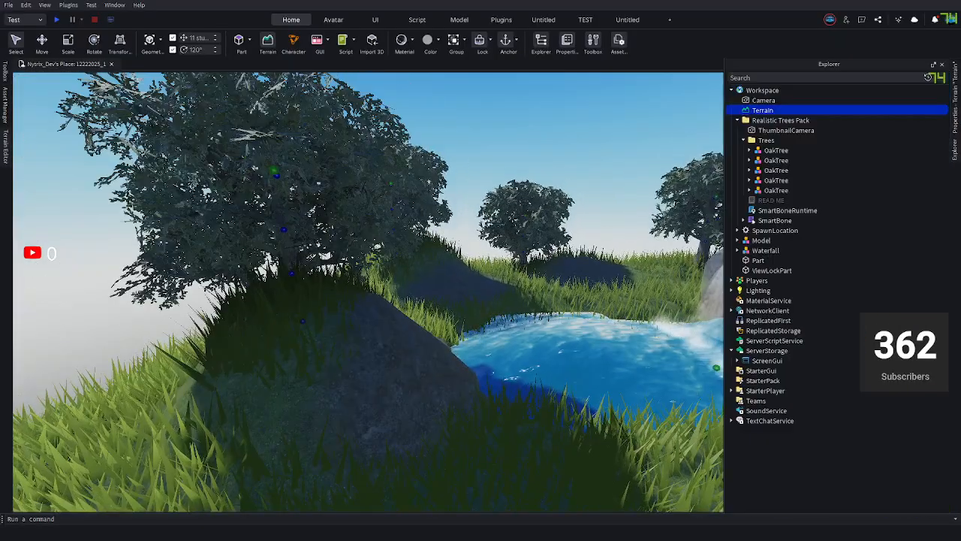
Try darker olive shades, including [84, 95, 47] and [95, 108, 53], for the Terrain's Grass material color, leaving the color selection without applying them.
click(958, 109)
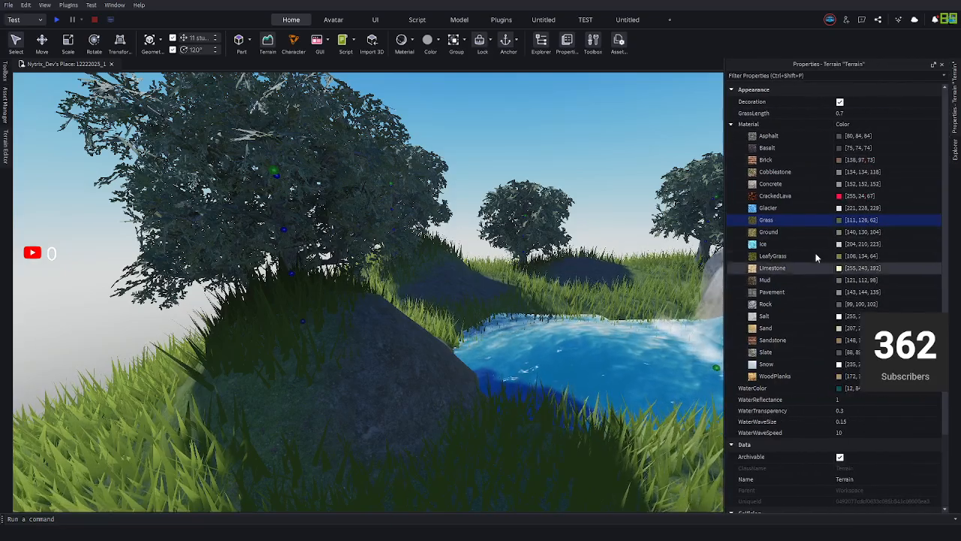
click(838, 220)
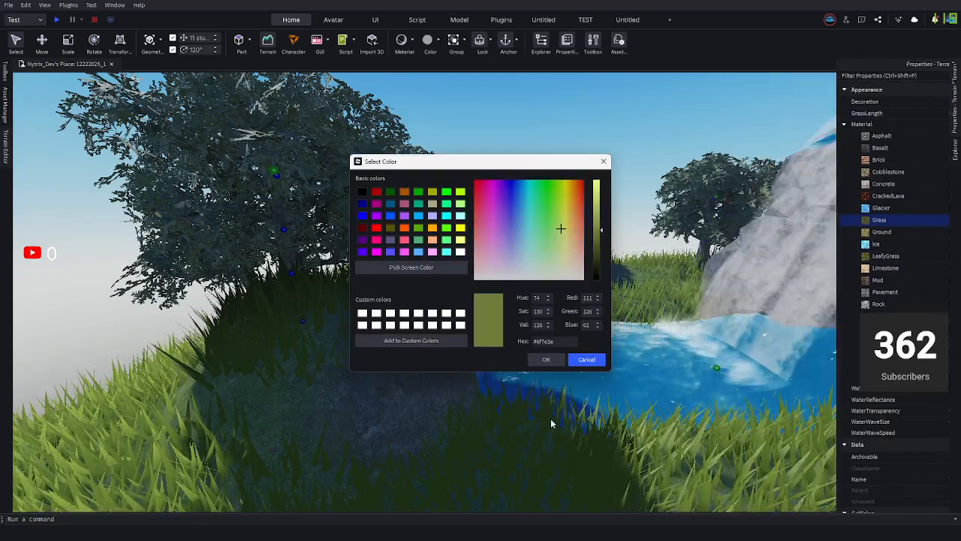
click(601, 242)
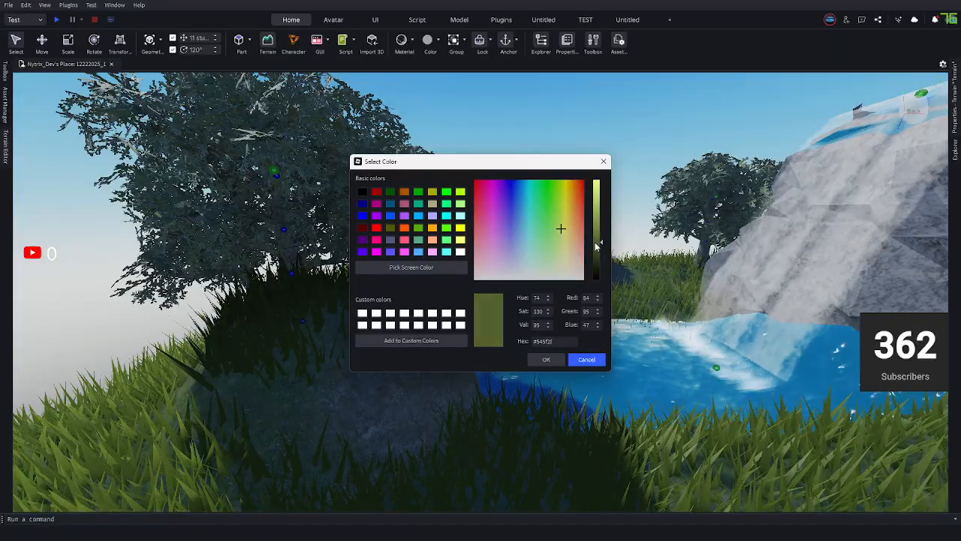
mouse_move(597, 246)
mouse_down()
mouse_move(599, 223)
mouse_move(600, 238)
mouse_up()
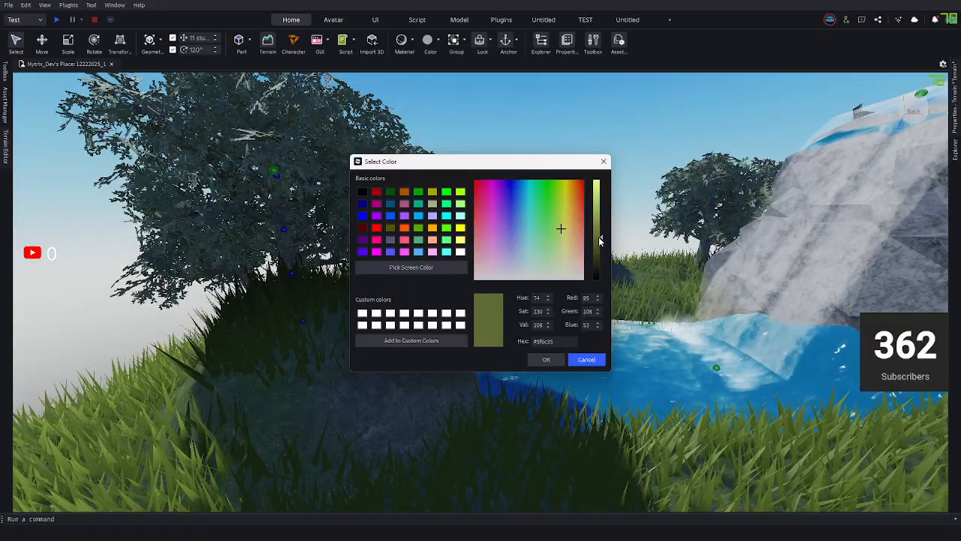
click(579, 363)
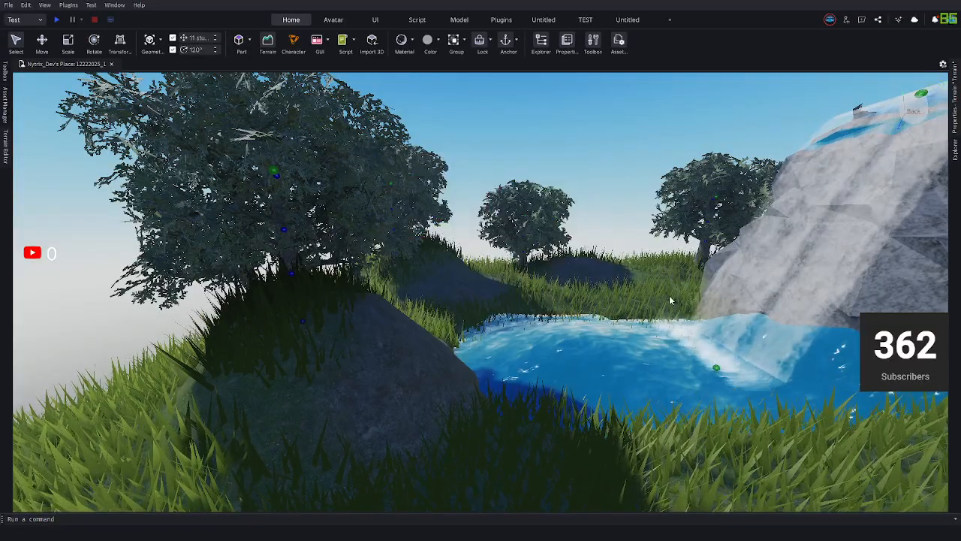
Look over the grass around the pond and collapse the Realistic Trees Pack folder in the Workspace hierarchy.
right_drag(669, 300, 669, 331)
key(w)
key(s)
key(d)
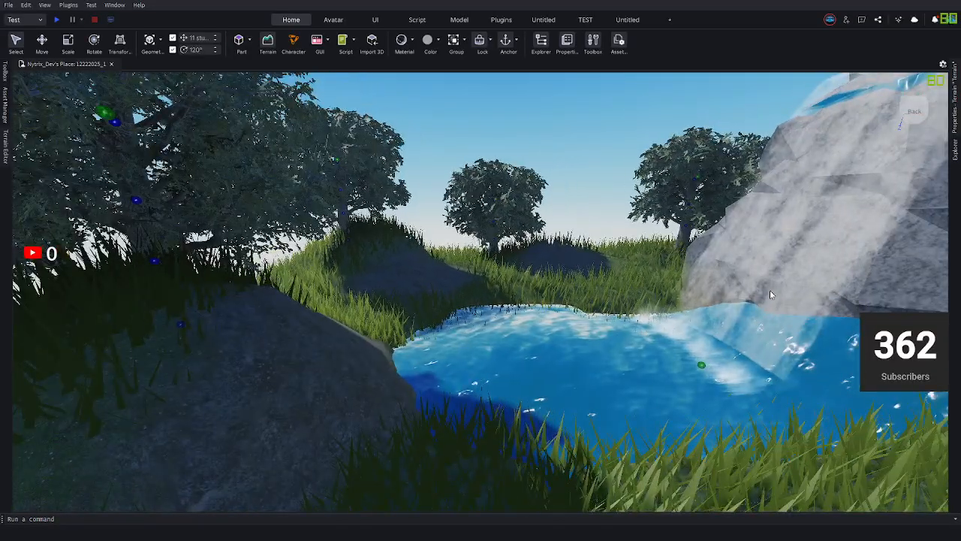
key(s)
click(954, 148)
click(807, 111)
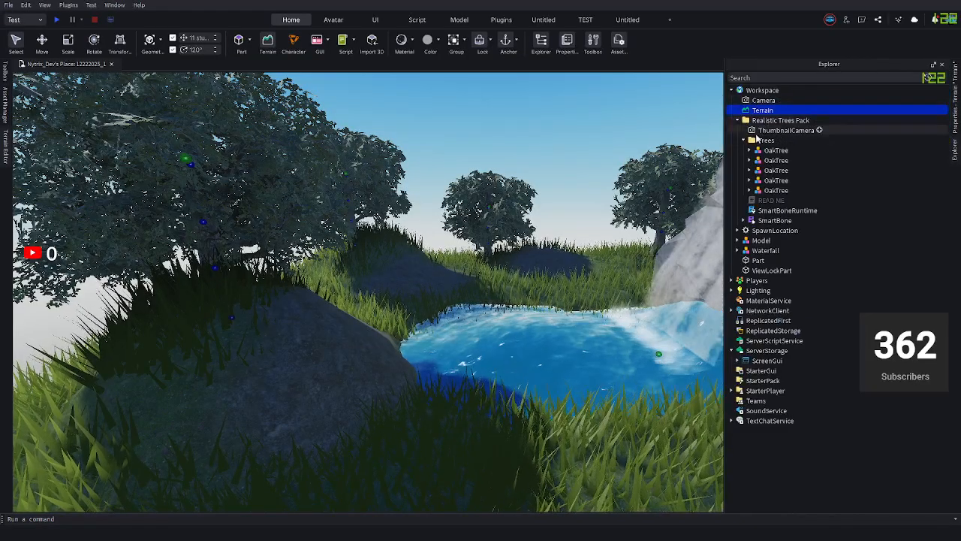
click(738, 120)
Move the ViewLockPart from beside the terrain's edge onto the grass next to the mound at the pond.
right_drag(548, 254, 582, 255)
key(s)
key(d)
key(w)
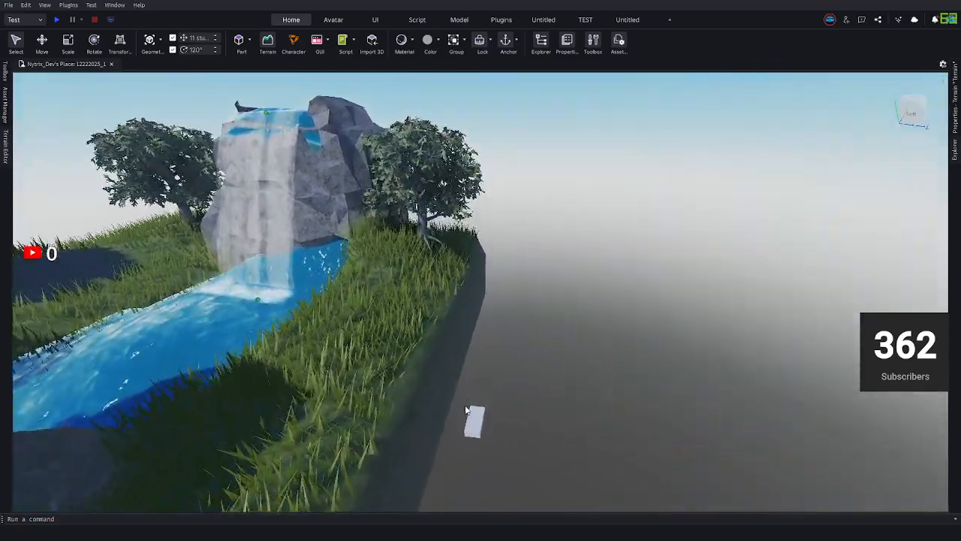
click(472, 430)
key(d)
right_drag(570, 394, 577, 286)
key(s)
key(e)
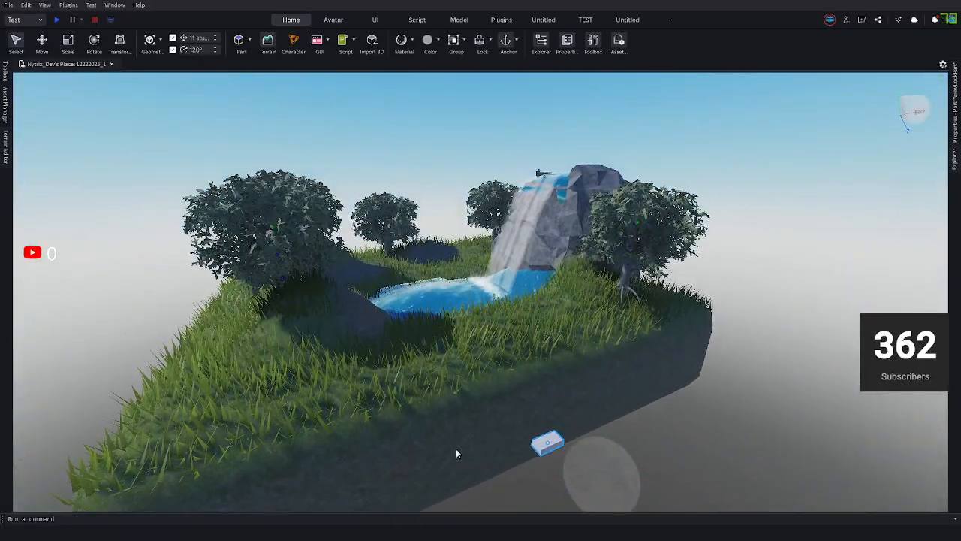
drag(536, 440, 468, 398)
key(w)
right_drag(460, 404, 468, 398)
drag(468, 398, 466, 400)
right_drag(467, 400, 467, 399)
drag(466, 399, 511, 432)
scroll(351, 248, down, 2)
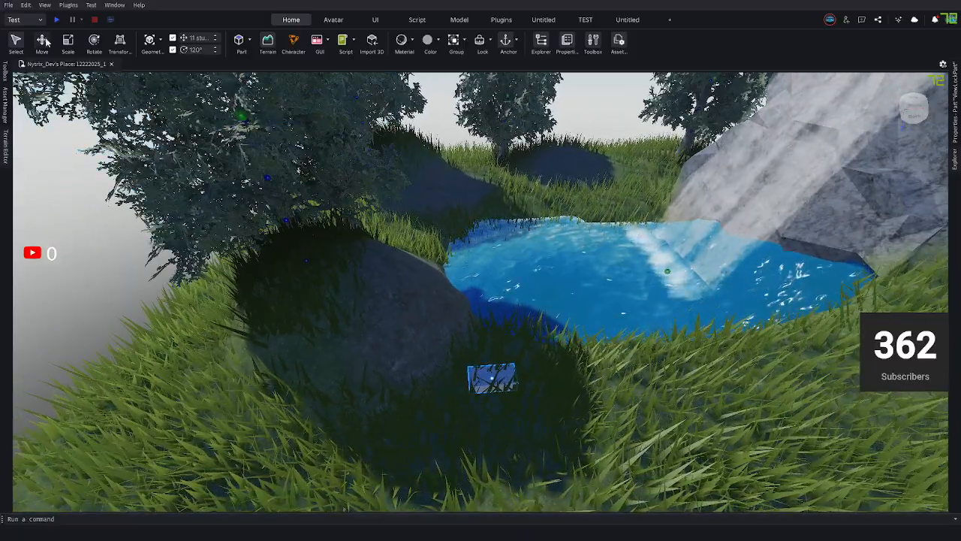
Raise the ViewLockPart vertically above the grass beside the pond.
click(45, 41)
drag(496, 346, 496, 296)
key(q)
right_drag(506, 299, 509, 286)
key(w)
key(s)
Rotate the ViewLockPart beside the pond and check its placement against the waterfall view.
click(93, 44)
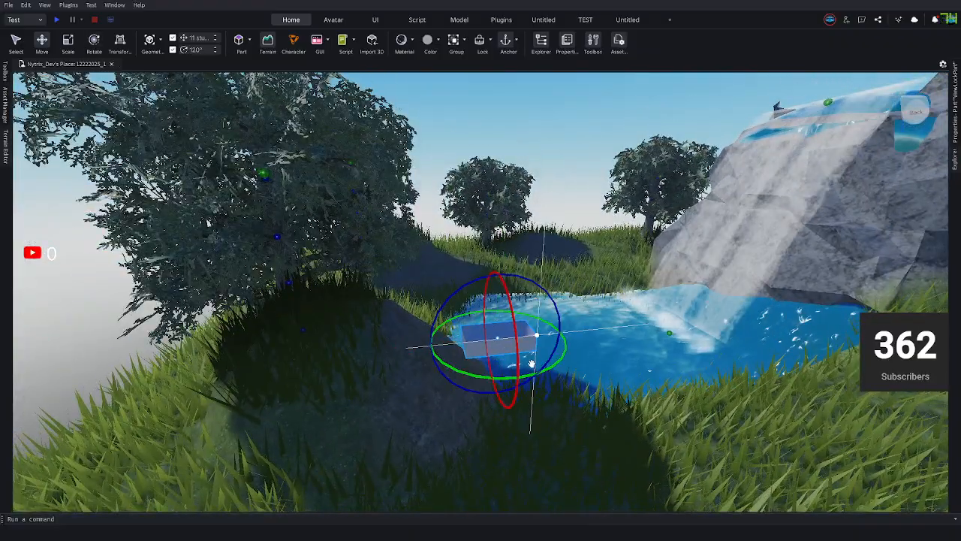
drag(524, 375, 487, 386)
key(e)
key(w)
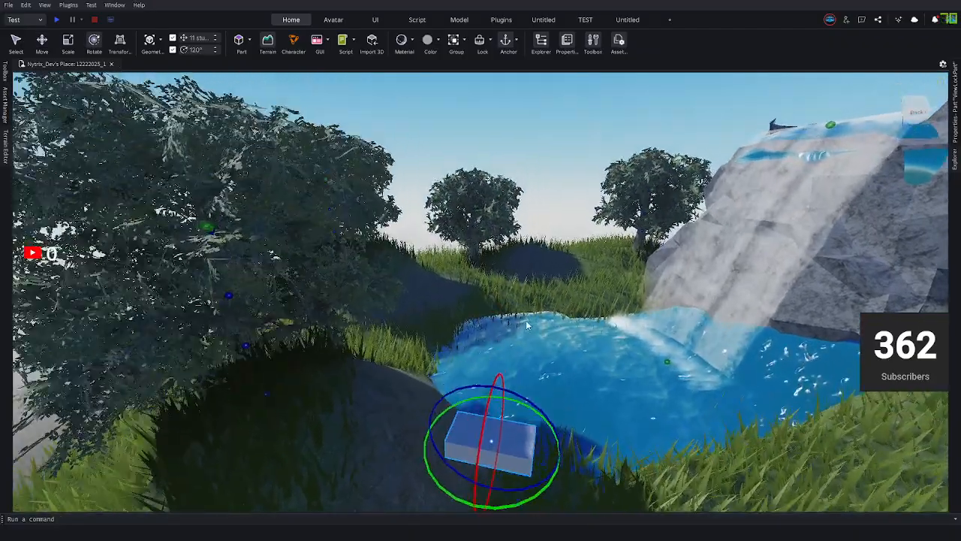
key(q)
key(w)
key(e)
key(s)
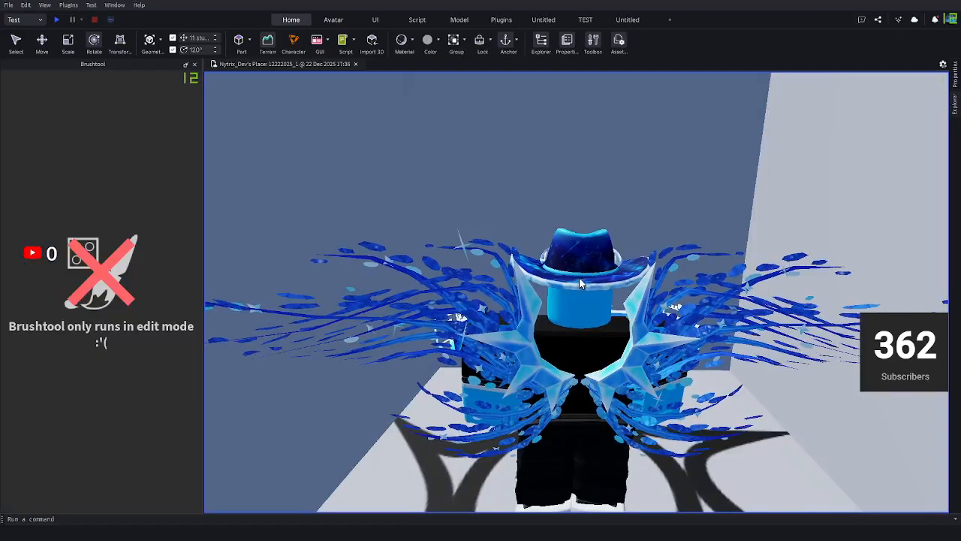
Examine the pond scene in the running playtest, stop the test and leave the terrain import mode.
right_drag(579, 282, 578, 283)
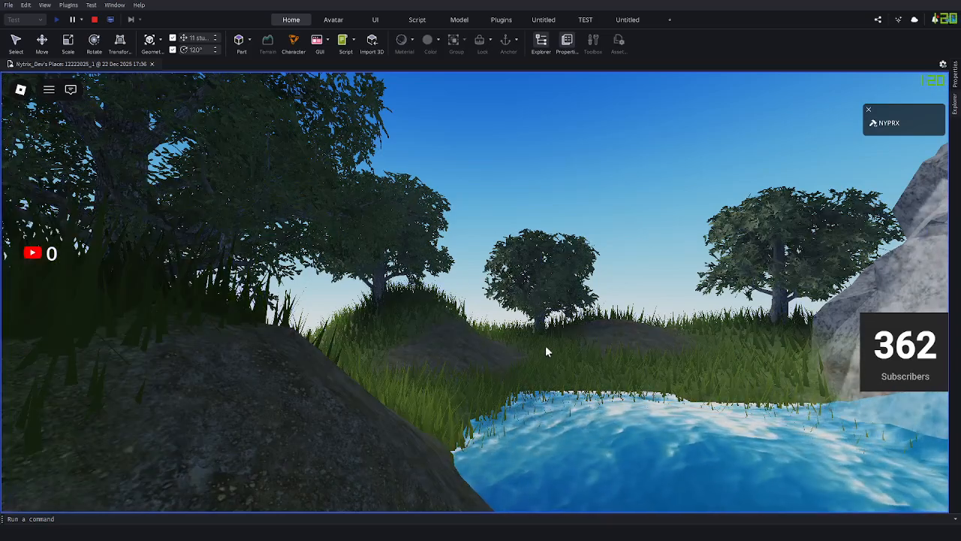
key(shift+F5)
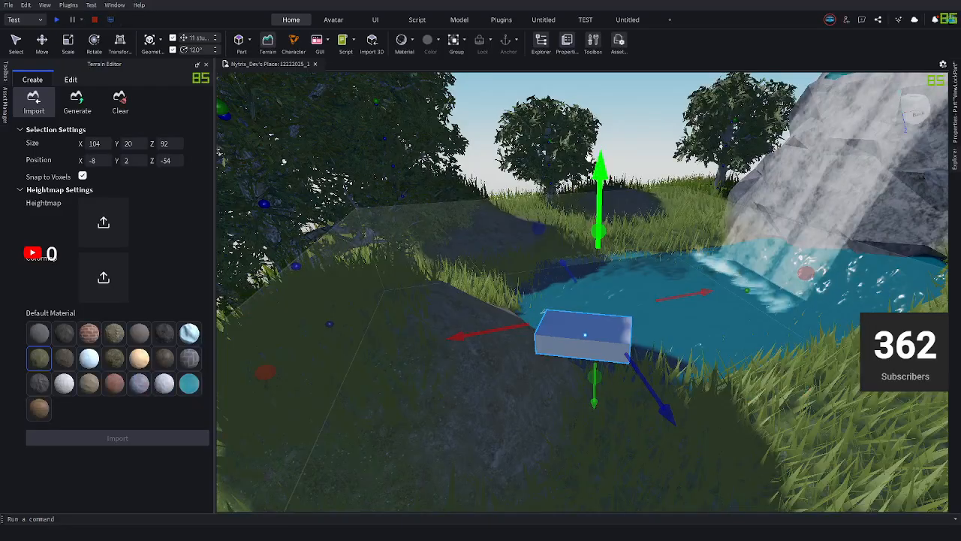
key(ctrl+4)
click(547, 157)
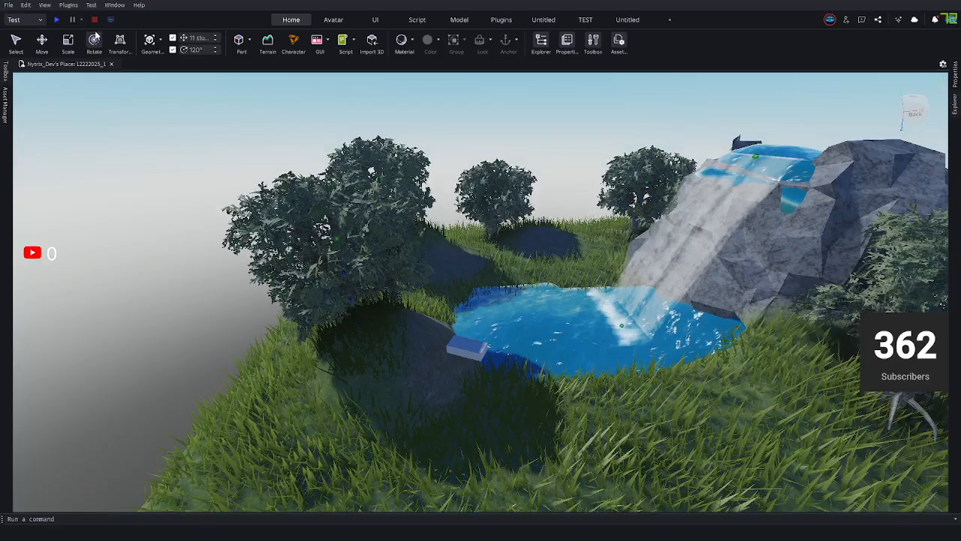
key(q)
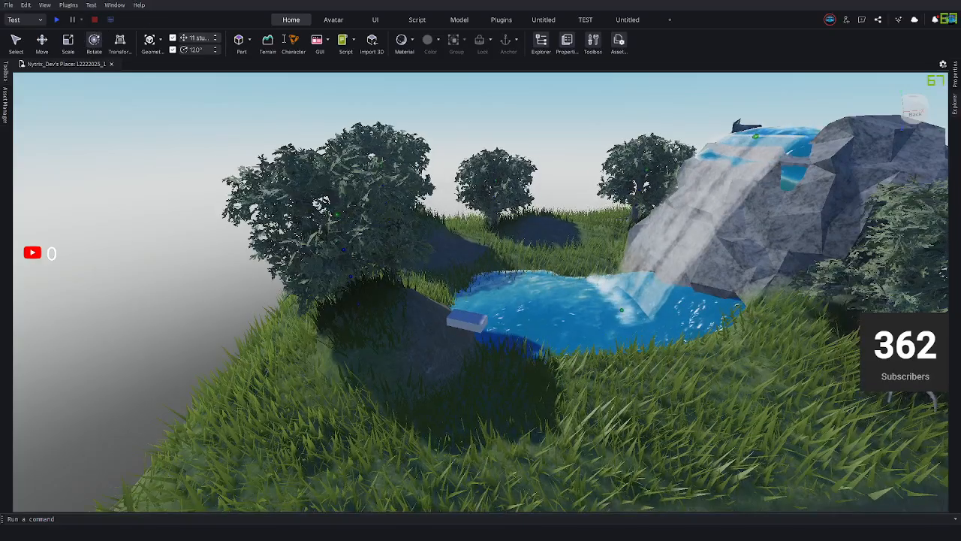
Add a new blank custom toolbar tab and delete it again.
click(668, 20)
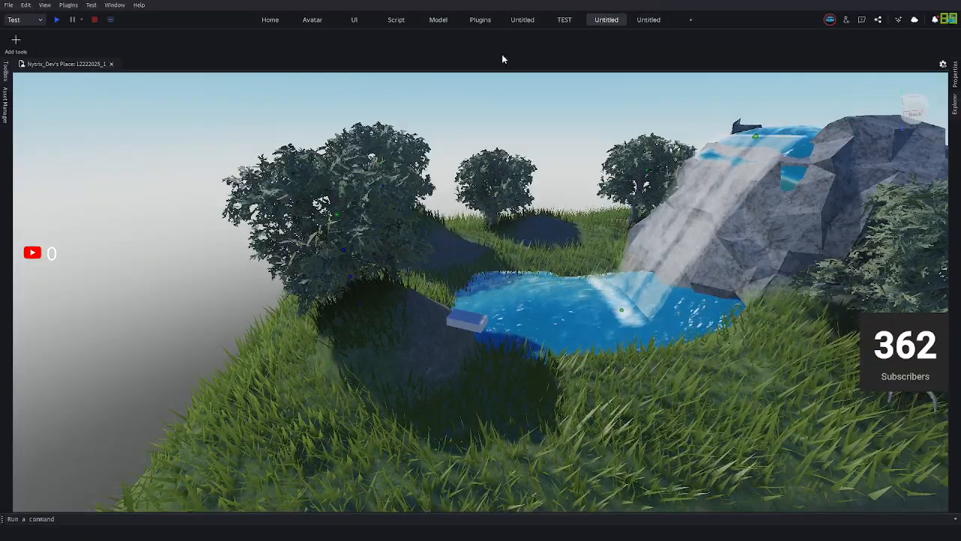
right_click(140, 47)
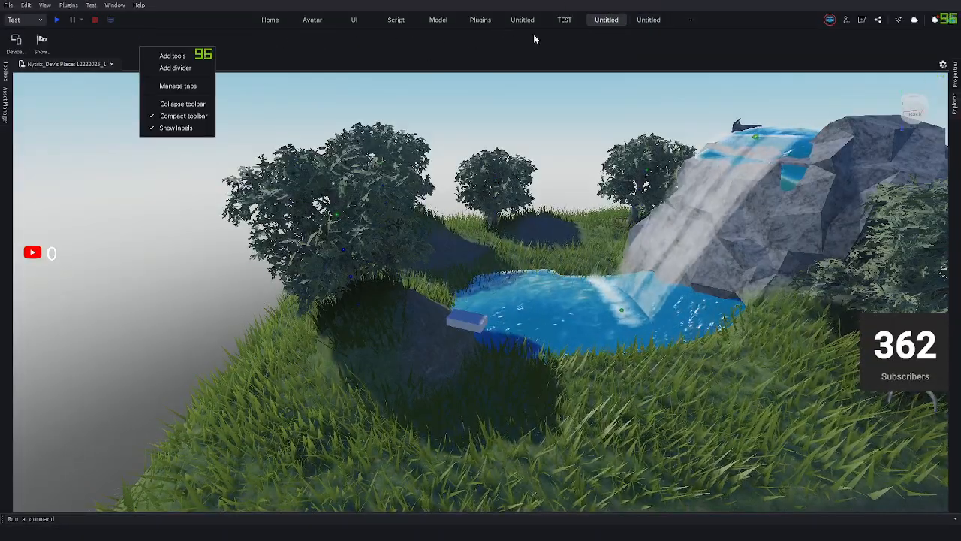
click(646, 21)
right_click(649, 22)
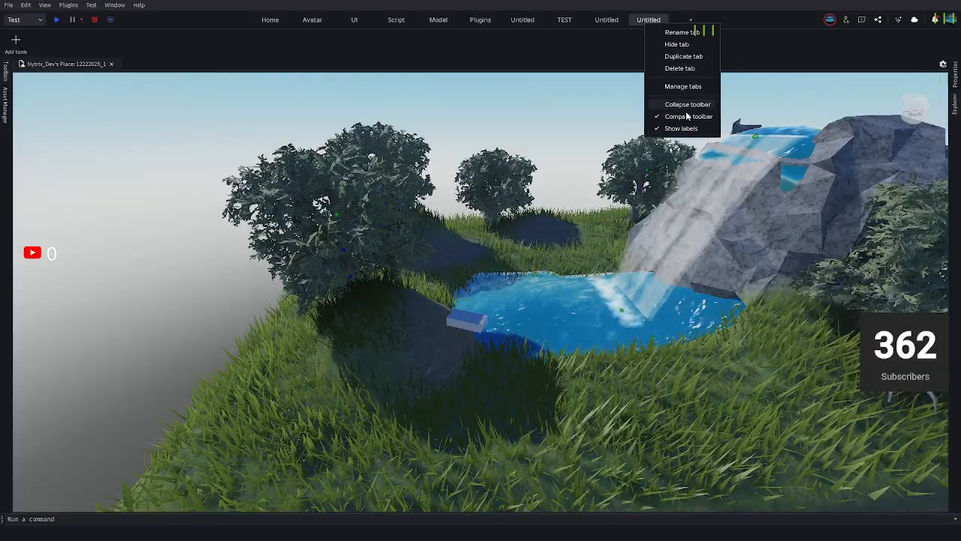
click(678, 68)
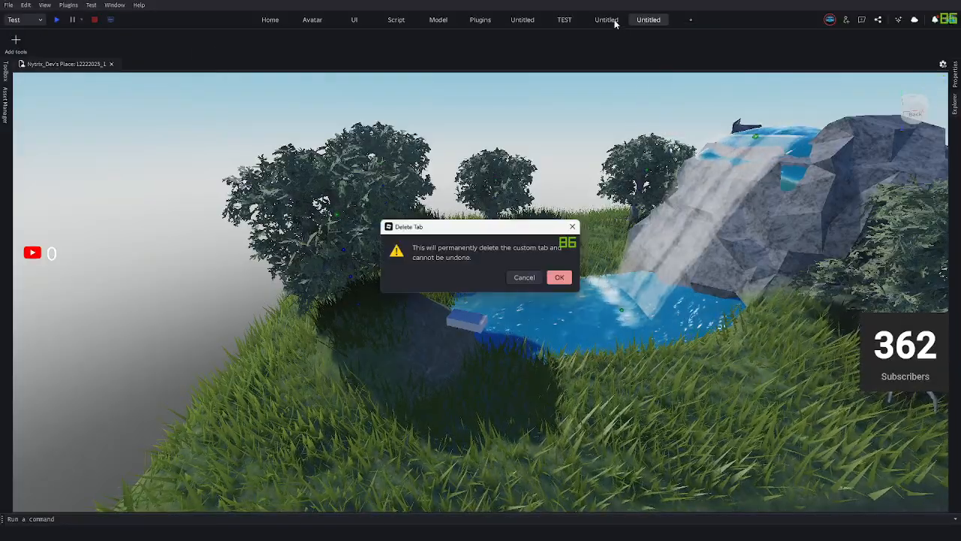
click(559, 278)
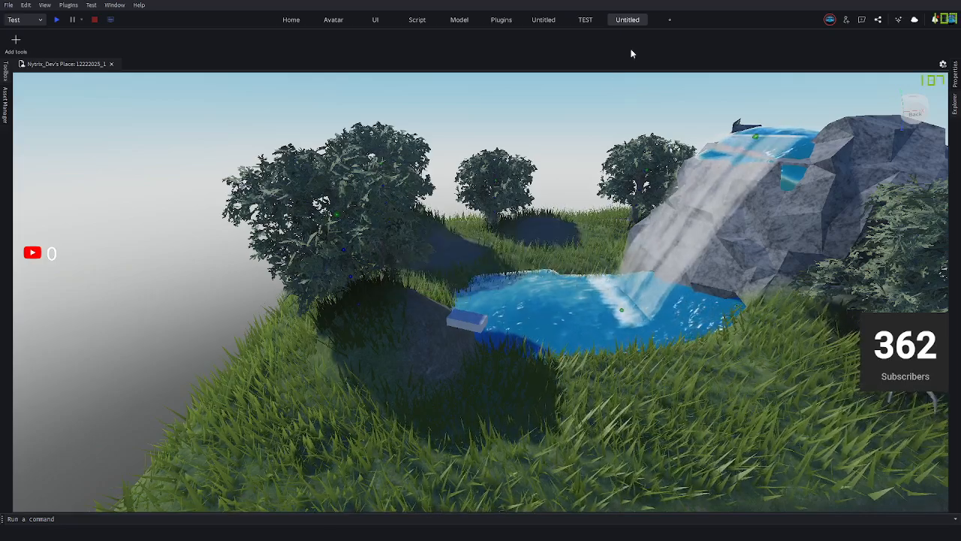
Look up the Show Wind Direction tool in the custom tab's tool list by searching for "wind".
click(586, 20)
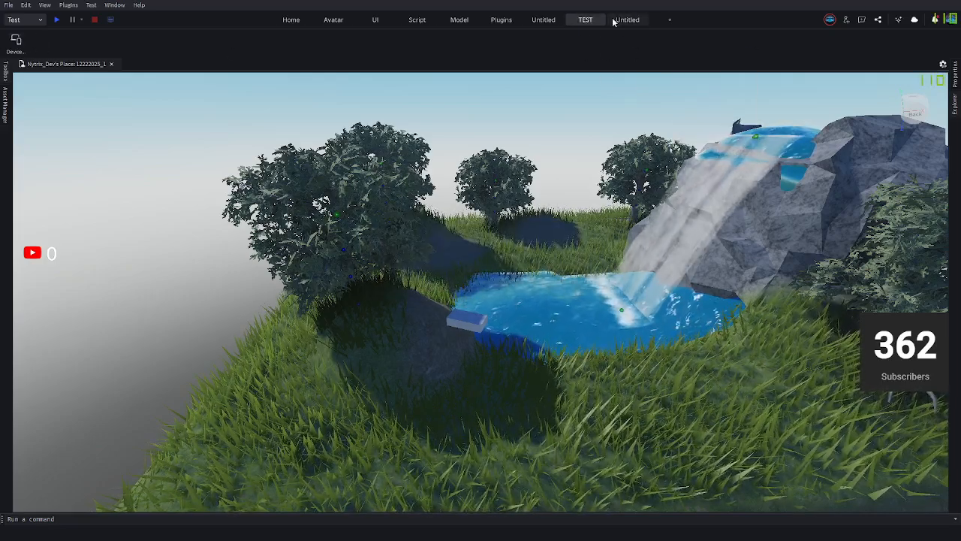
right_click(576, 49)
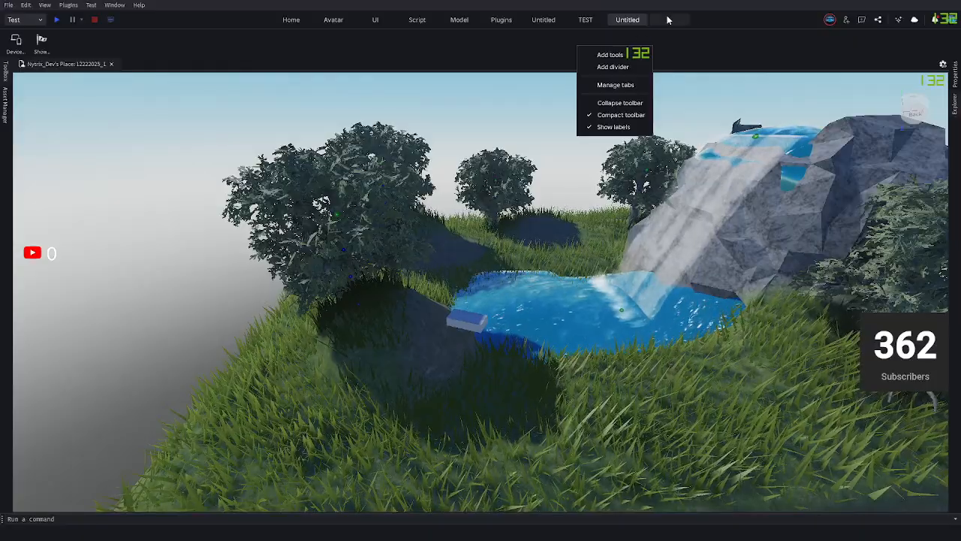
click(612, 55)
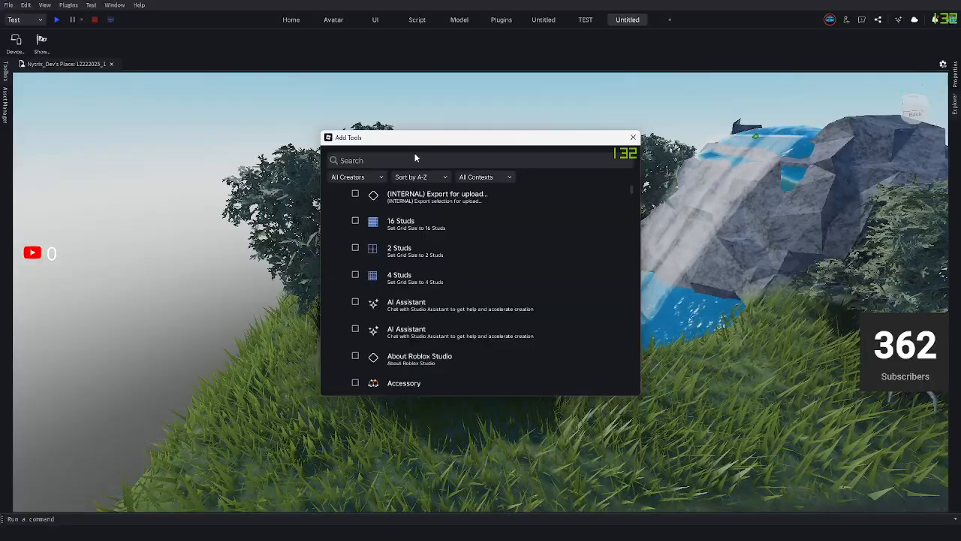
click(411, 162)
text(w)
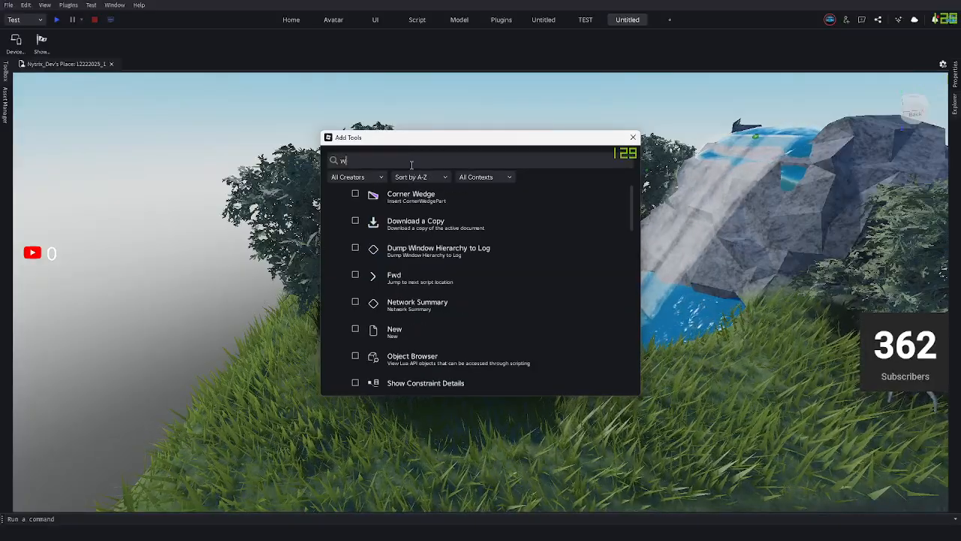
text(ind)
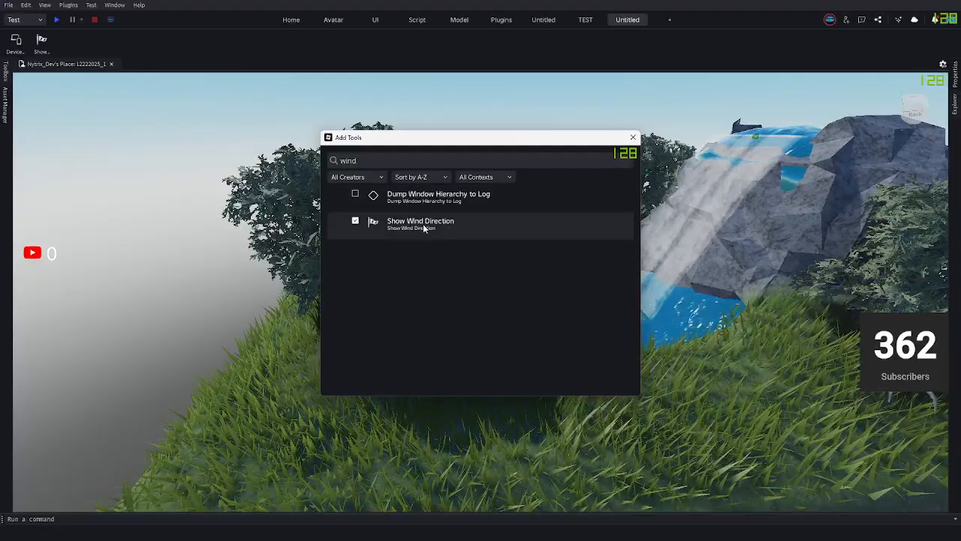
click(631, 139)
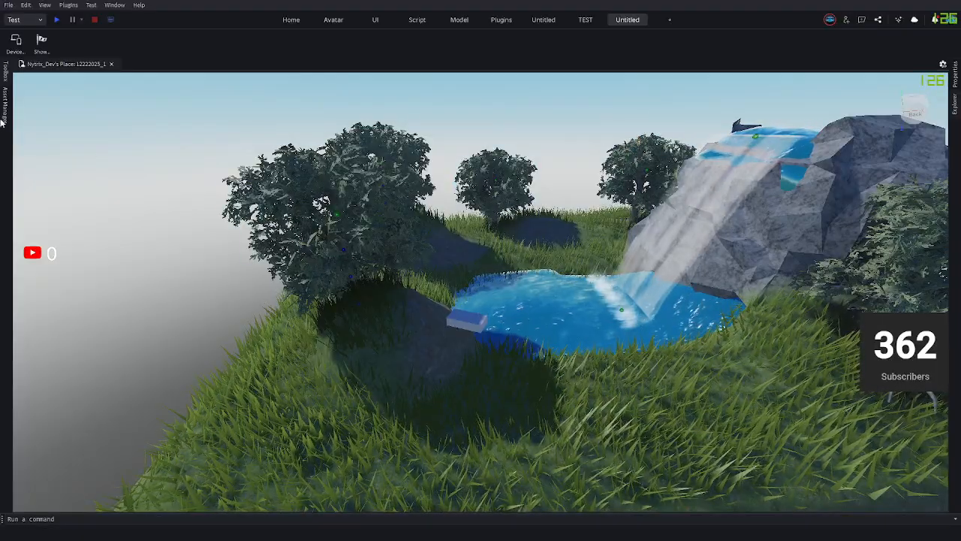
Show the wind direction control in the scene and turn the wind to a new direction.
scroll(455, 351, up, 10)
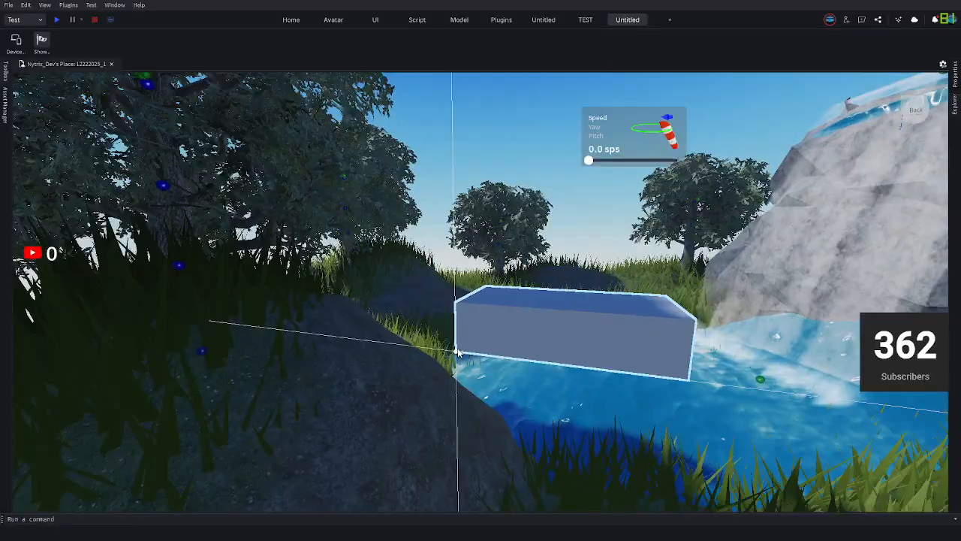
right_drag(458, 348, 460, 348)
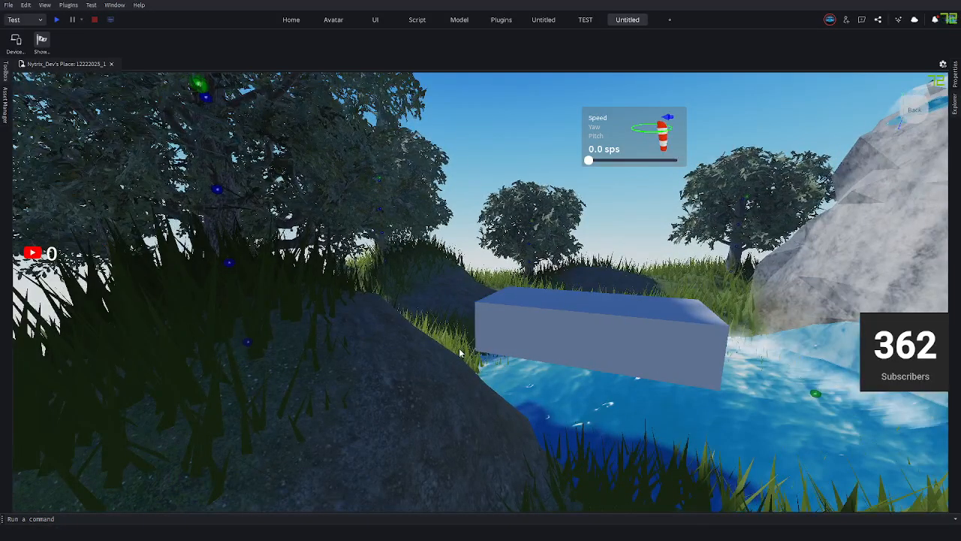
scroll(378, 381, down, 5)
middle_drag(378, 376, 344, 323)
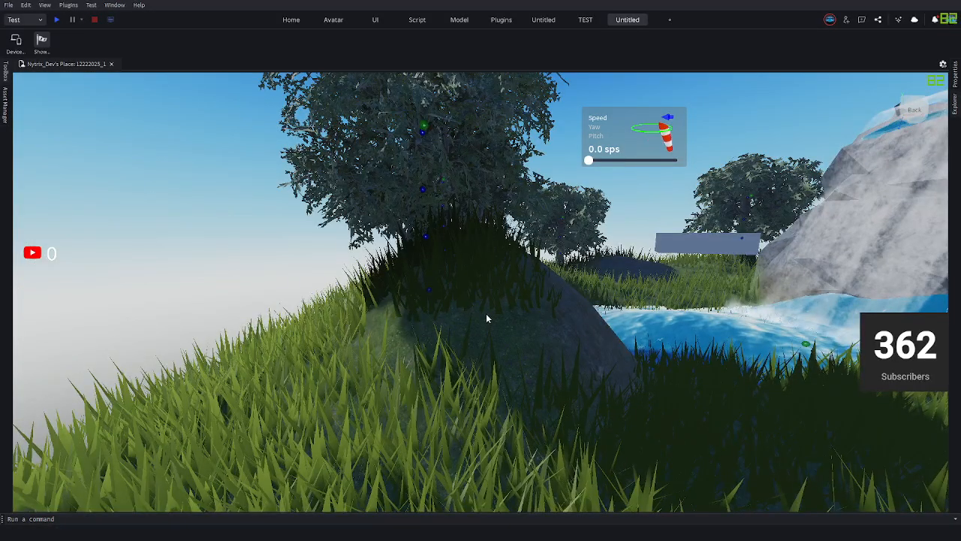
drag(669, 117, 641, 156)
click(595, 131)
click(626, 113)
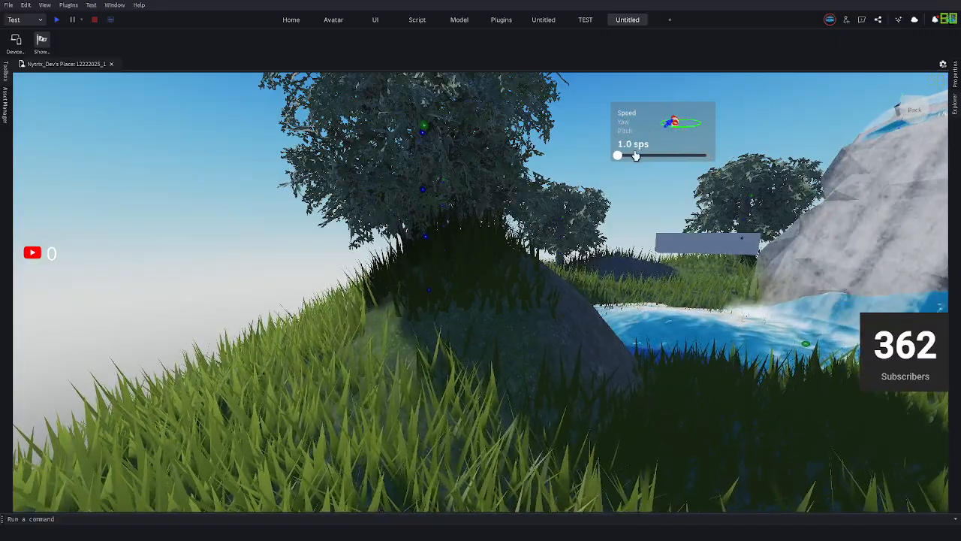
Set the wind speed to 23.5 sps and check the grass and tree movement around the pond.
drag(620, 160, 658, 161)
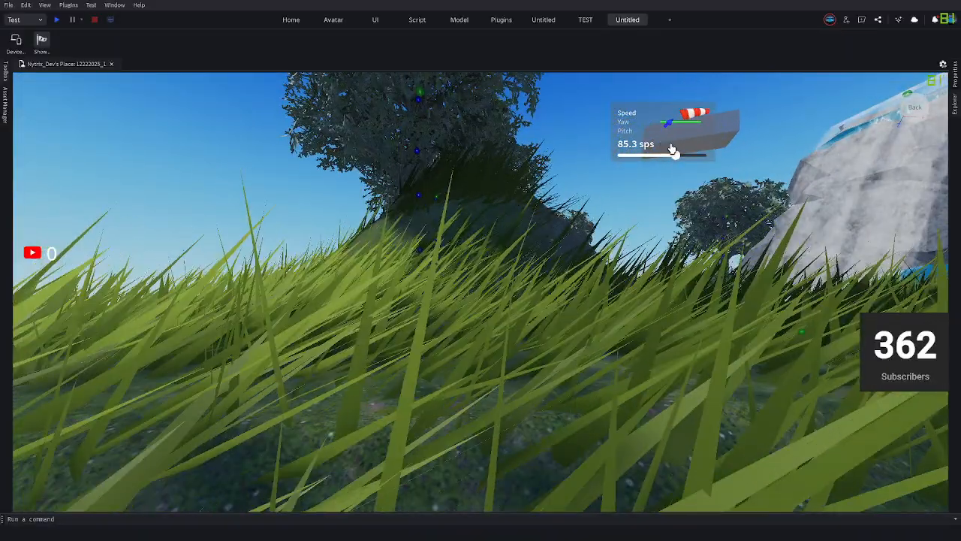
mouse_move(673, 150)
mouse_down()
mouse_move(638, 154)
mouse_move(659, 155)
mouse_up()
mouse_move(559, 205)
right_down()
mouse_move(562, 197)
mouse_move(559, 204)
right_up()
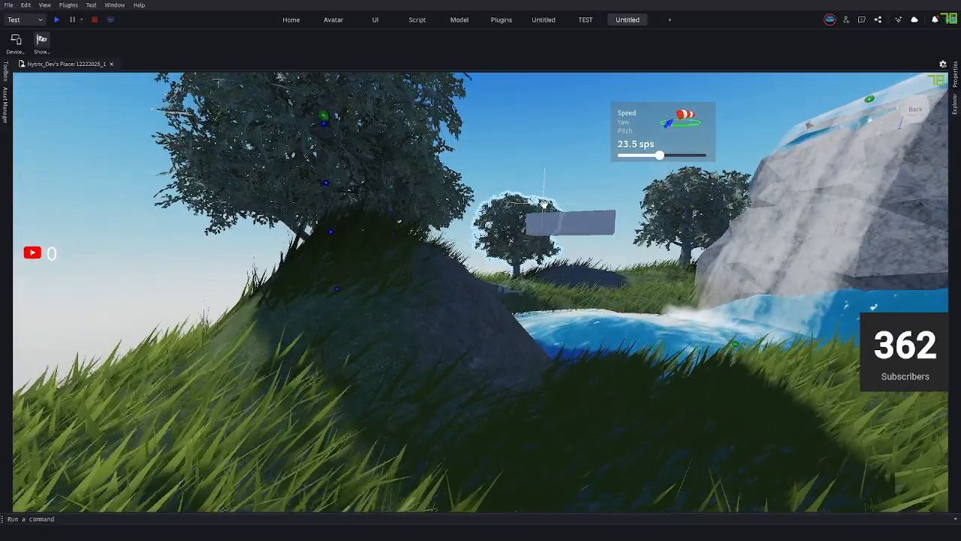
key(d)
key(e)
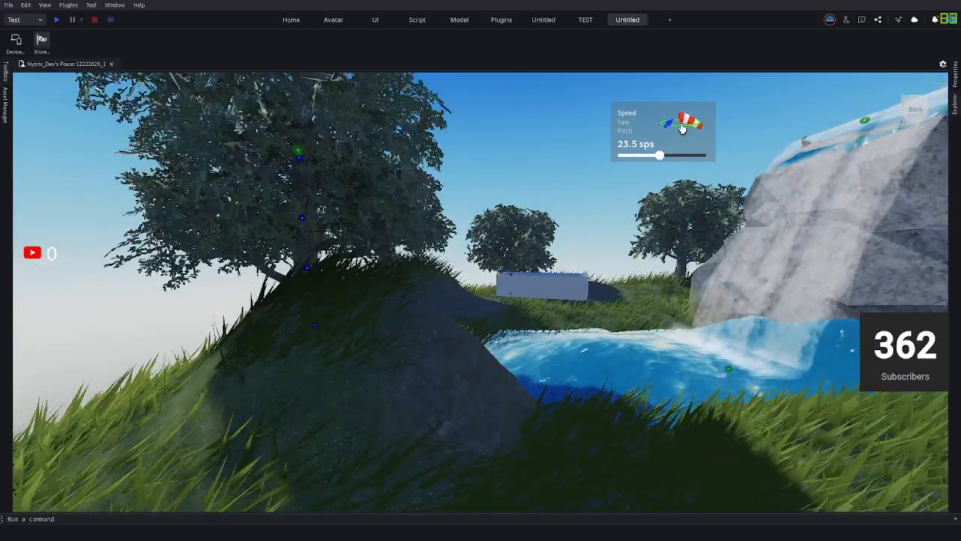
Turn the wind direction to a yaw of 164° and check the grass and tree movement around the hill and pond.
drag(680, 130, 700, 120)
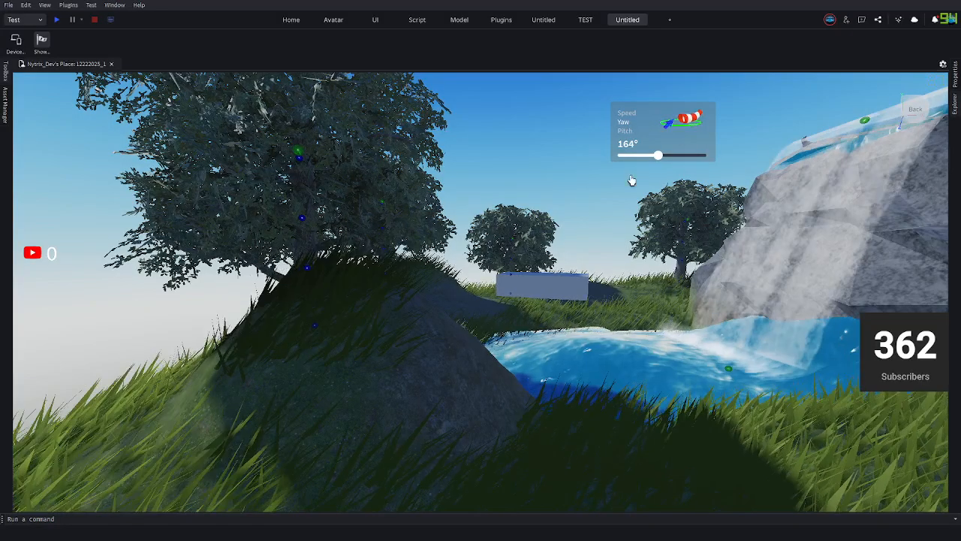
key(w)
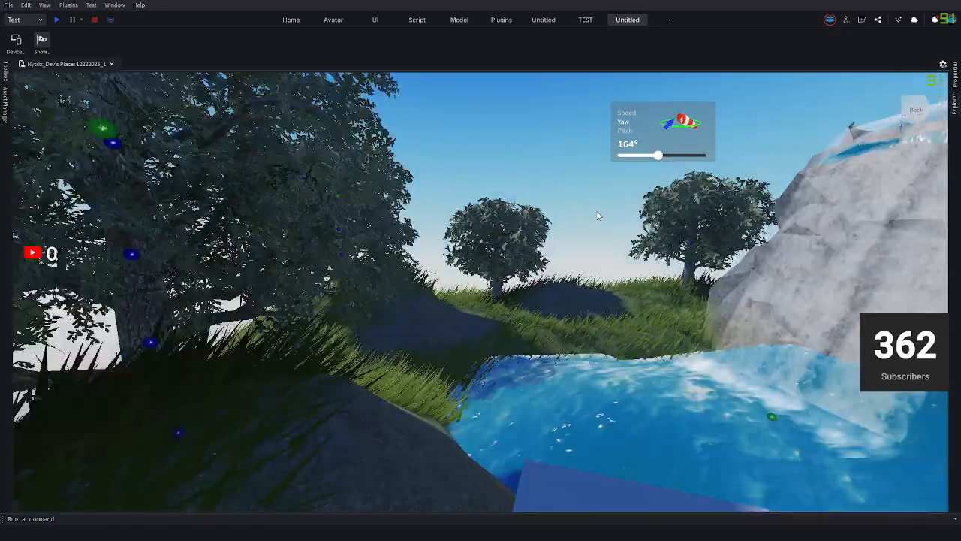
key(s)
right_drag(599, 215, 316, 444)
key(s)
key(w)
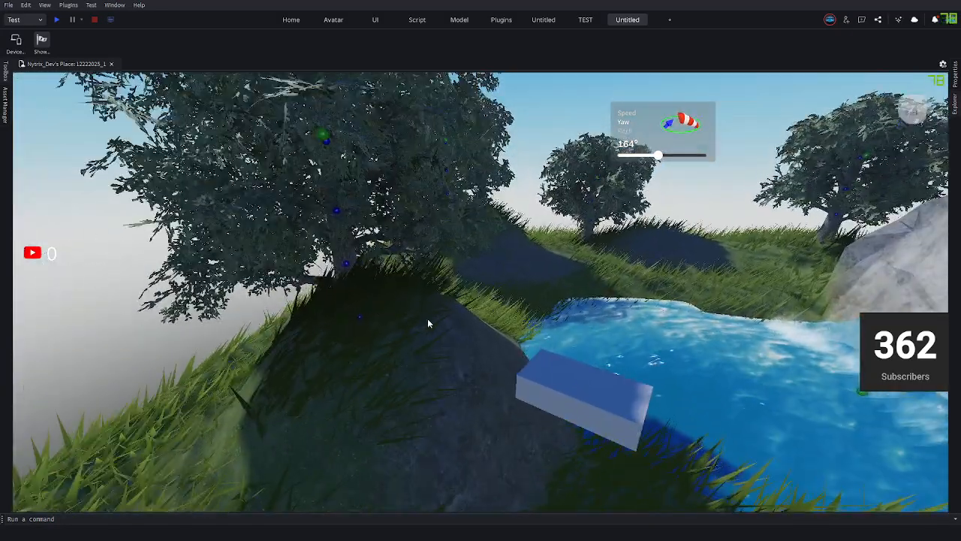
key(w)
key(s)
right_drag(440, 343, 423, 341)
key(w)
key(s)
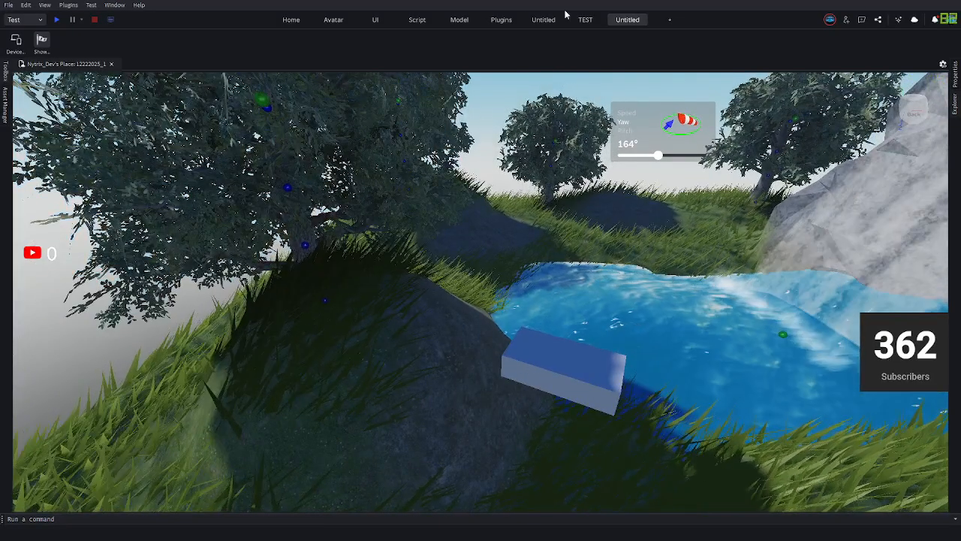
Paint grass terrain over the bare rock on the hill below the large oak tree with the terrain Paint tool.
click(291, 20)
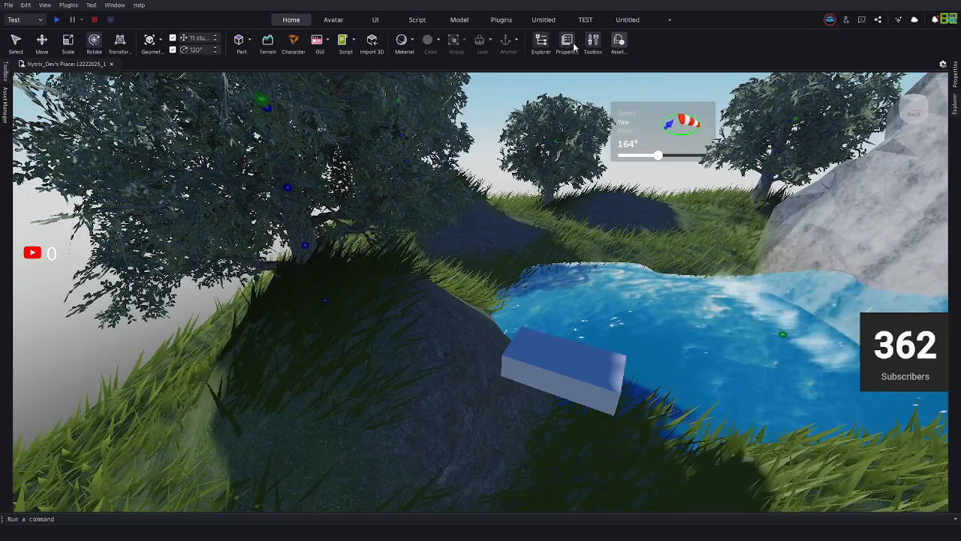
click(268, 42)
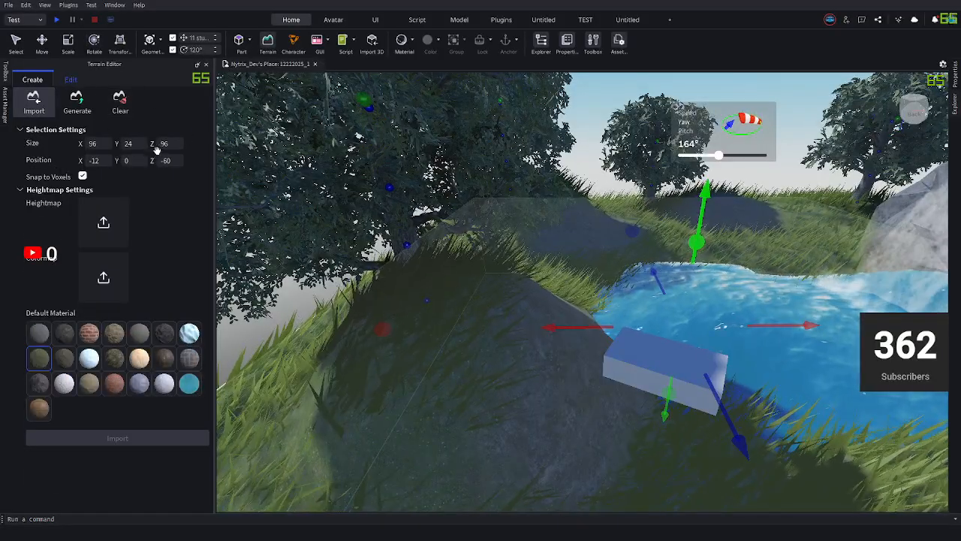
click(70, 79)
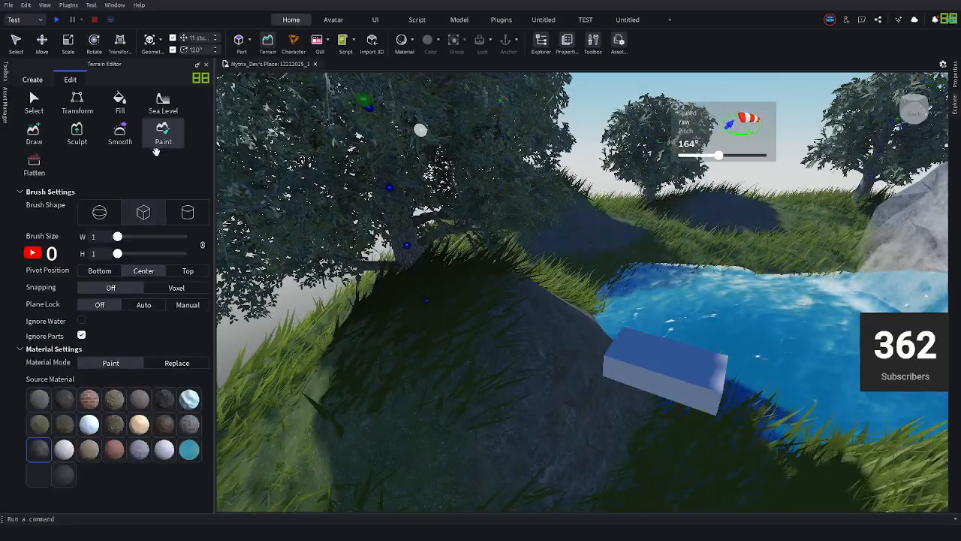
click(38, 425)
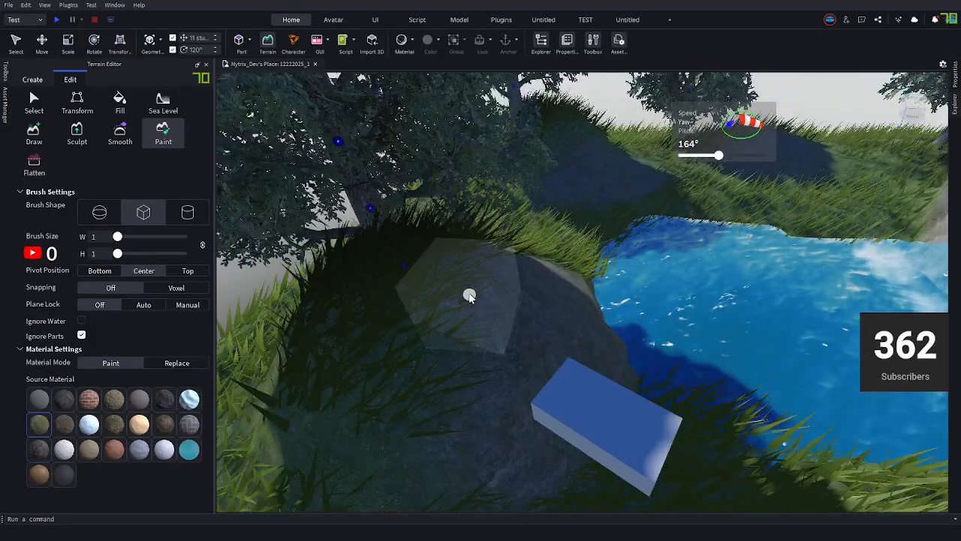
mouse_move(469, 295)
mouse_down()
mouse_move(503, 273)
mouse_move(561, 277)
mouse_move(416, 406)
mouse_up()
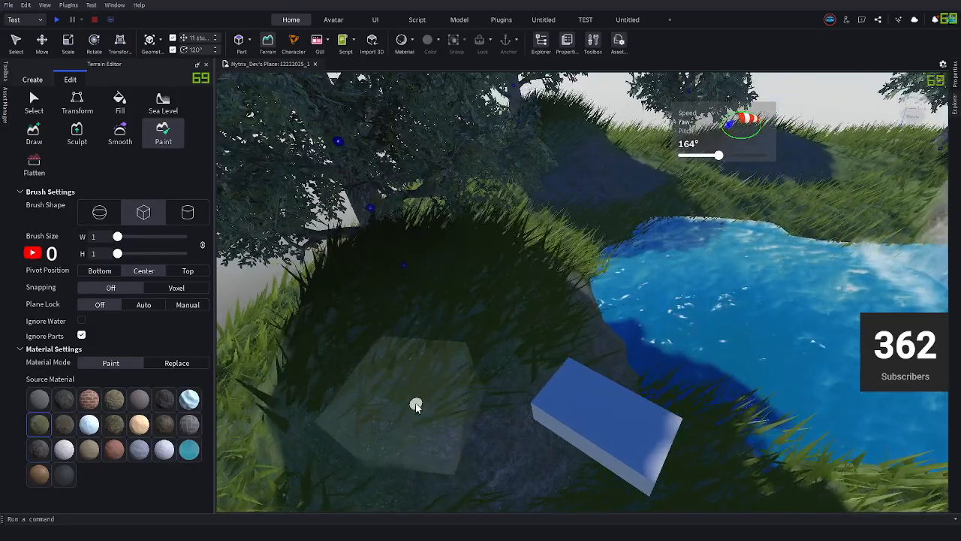
key(d)
right_drag(570, 369, 575, 368)
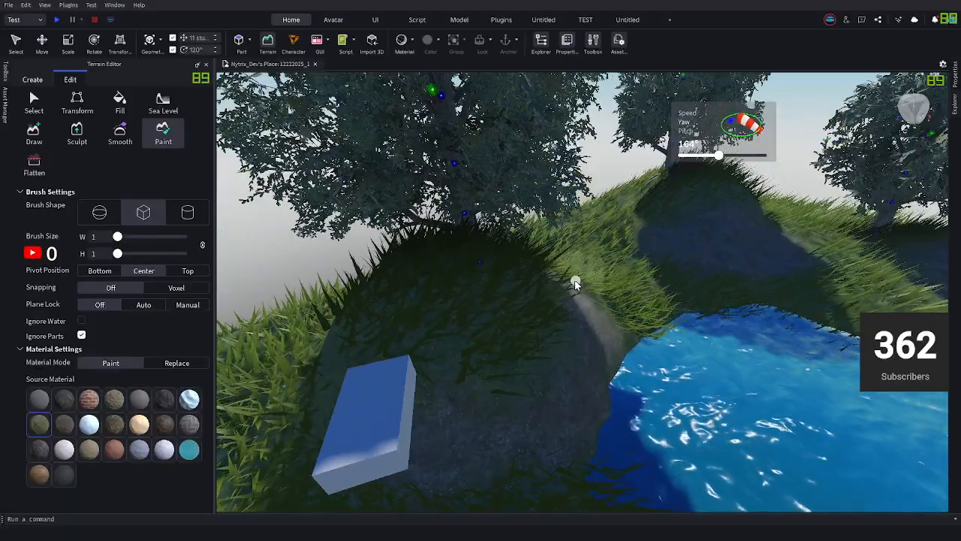
key(a)
mouse_move(532, 326)
right_down()
mouse_move(437, 352)
mouse_move(428, 400)
mouse_move(428, 376)
right_up()
key(s)
key(w)
key(d)
key(s)
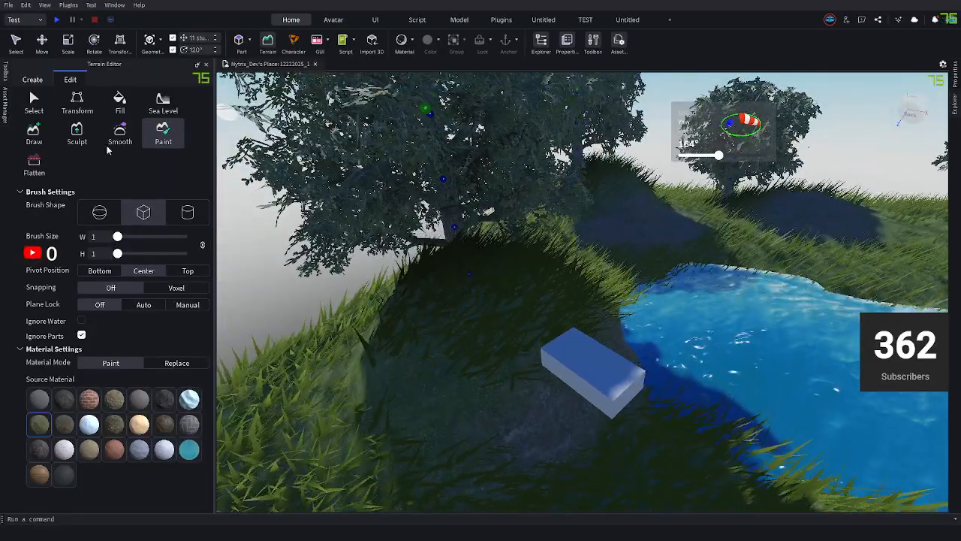
Close the terrain editor and move the large oak tree on the nearest hill horizontally to a new spot on the hilltop.
click(206, 65)
key(w)
right_drag(494, 220, 353, 203)
click(449, 199)
key(d)
key(s)
key(w)
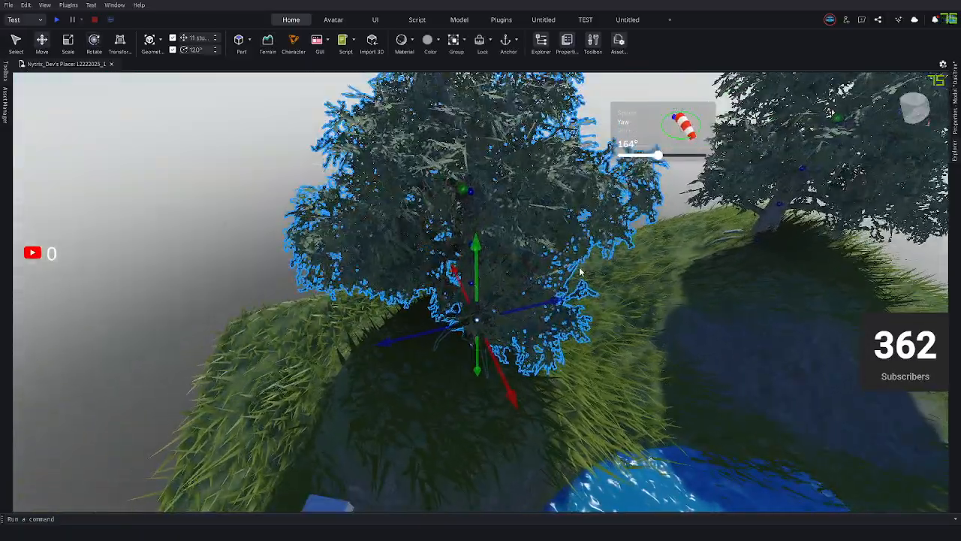
drag(494, 361, 487, 345)
drag(535, 298, 496, 300)
click(613, 353)
Reposition the same oak tree on the hill, shifting it about 2.7 studs toward the pond.
key(q)
key(a)
right_drag(603, 350, 603, 354)
key(w)
click(389, 178)
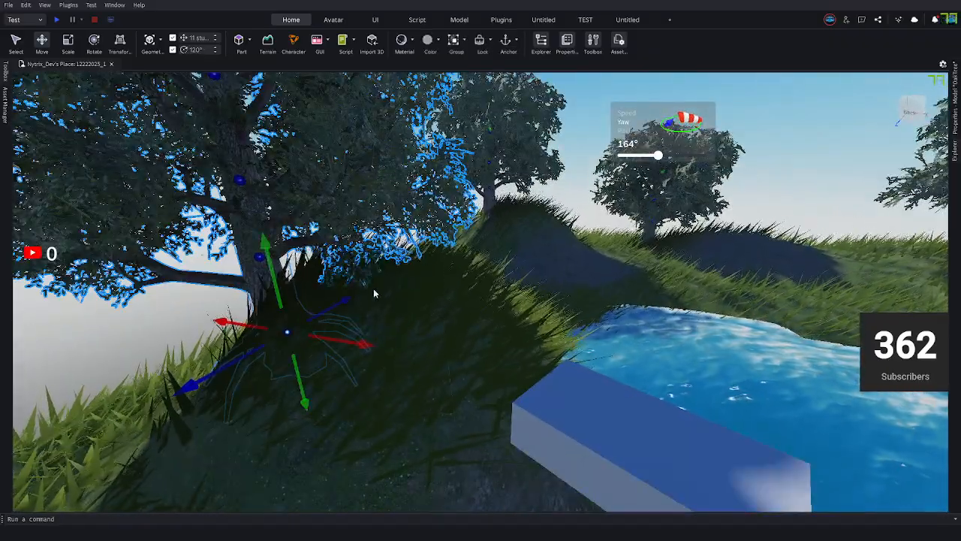
drag(347, 339, 353, 333)
drag(397, 351, 390, 346)
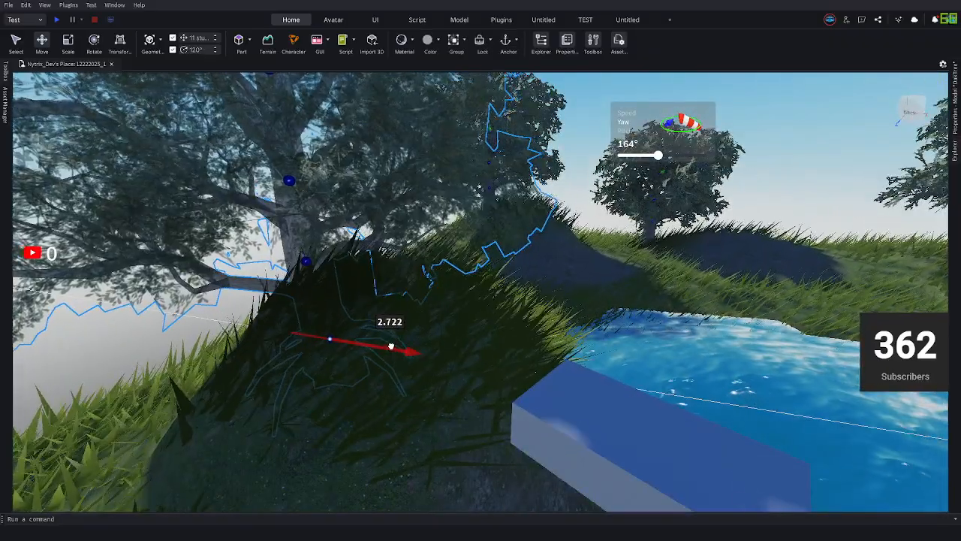
Raise the view part beside the pond about 1 stud and shift it about 0.6 studs toward the oak hill.
click(624, 304)
key(d)
key(w)
right_drag(525, 304, 600, 257)
key(a)
key(w)
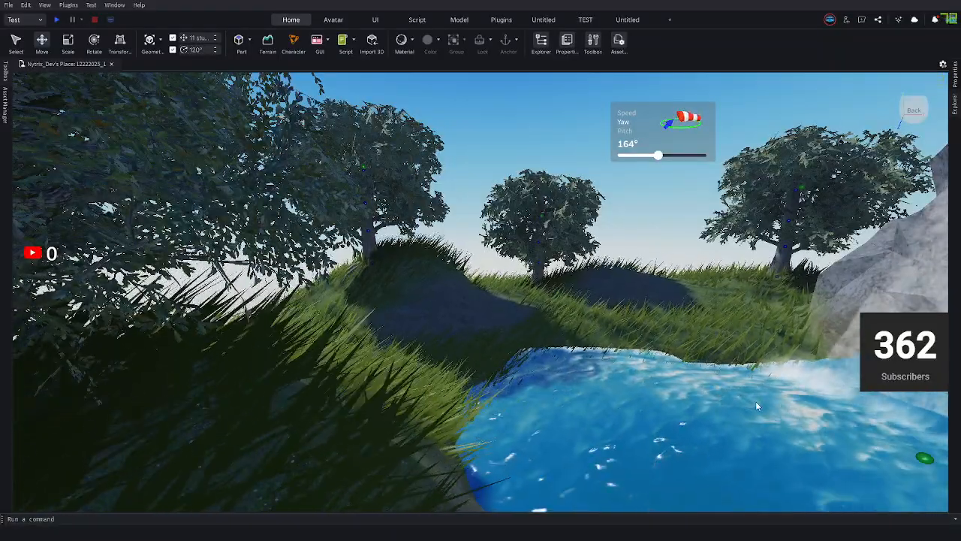
key(s)
click(477, 396)
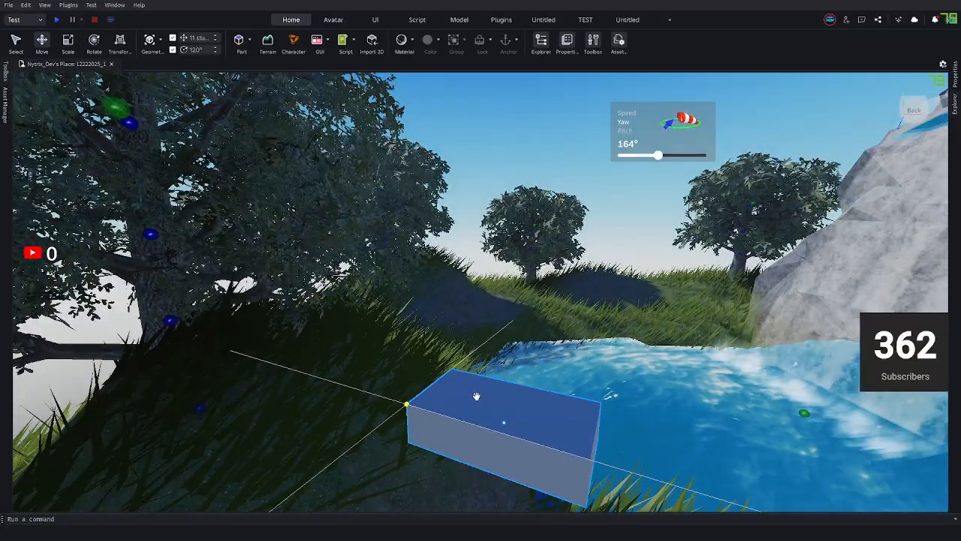
drag(497, 402, 496, 378)
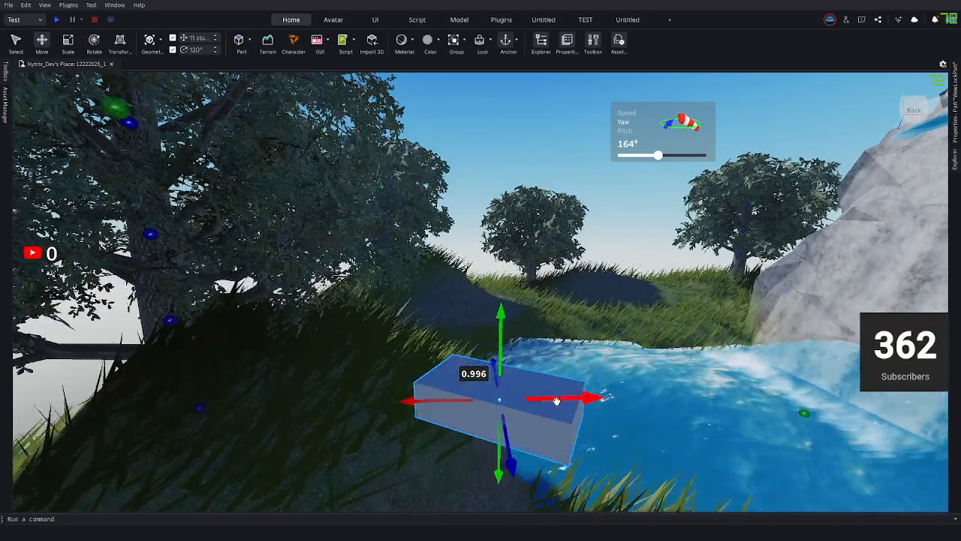
drag(556, 400, 533, 398)
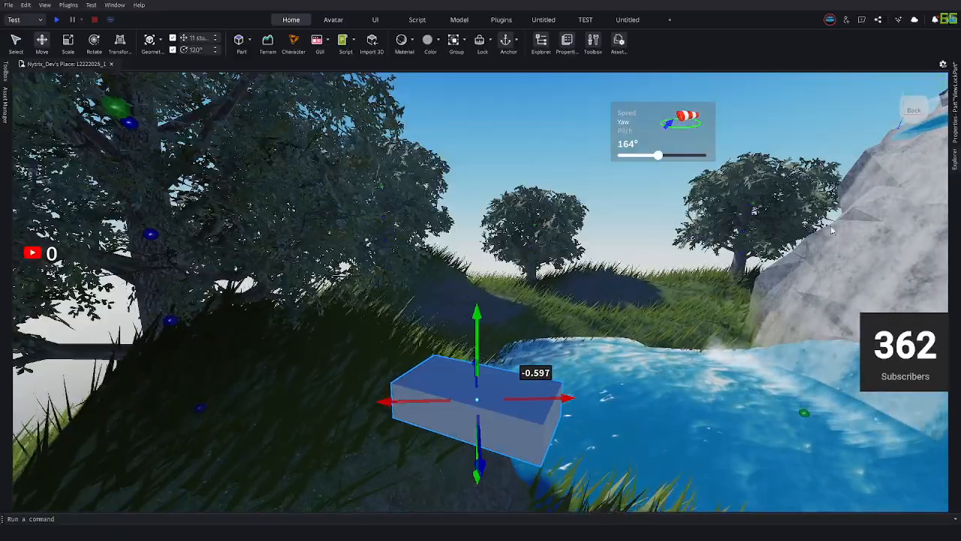
Set the ViewLockPart's transparency to 1 and playtest the place to check the locked view.
click(955, 120)
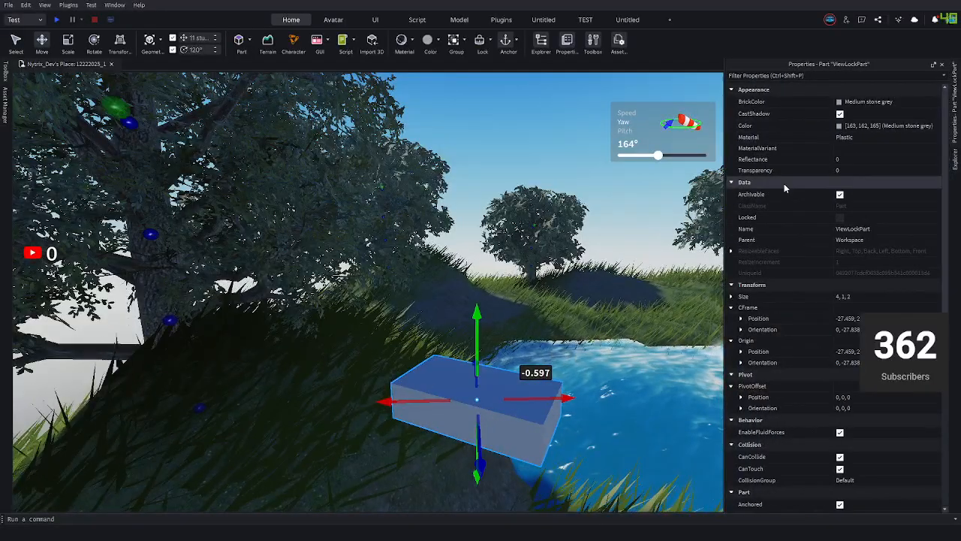
click(859, 170)
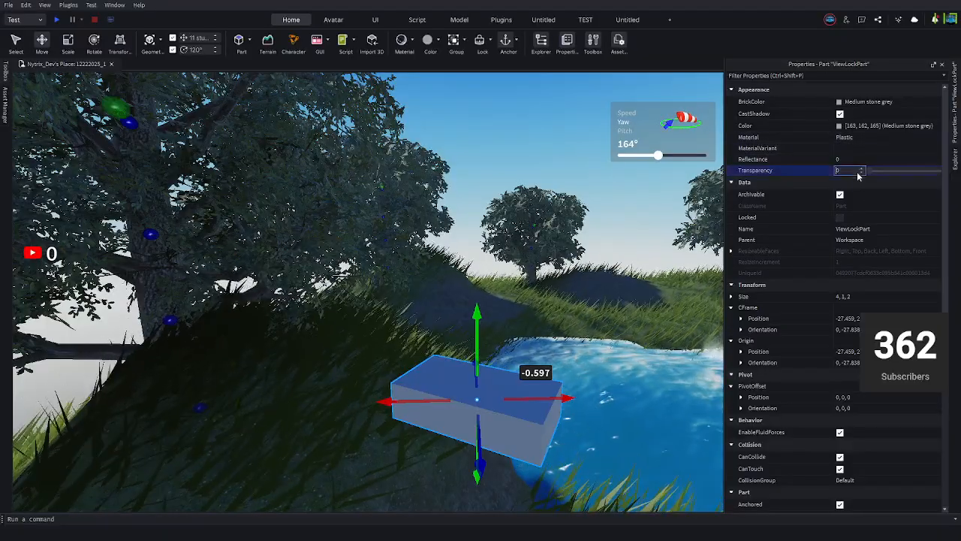
text(1)
key(Return)
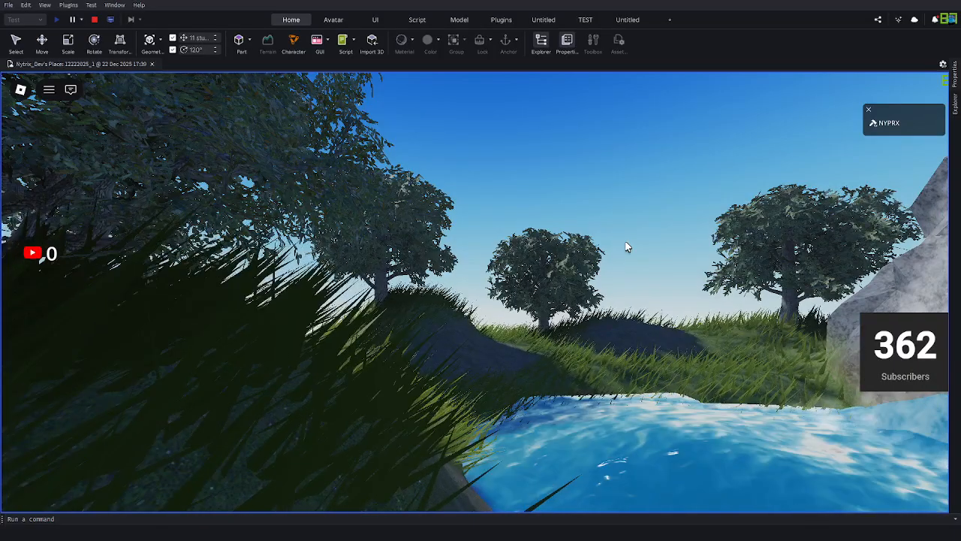
key(shift+F5)
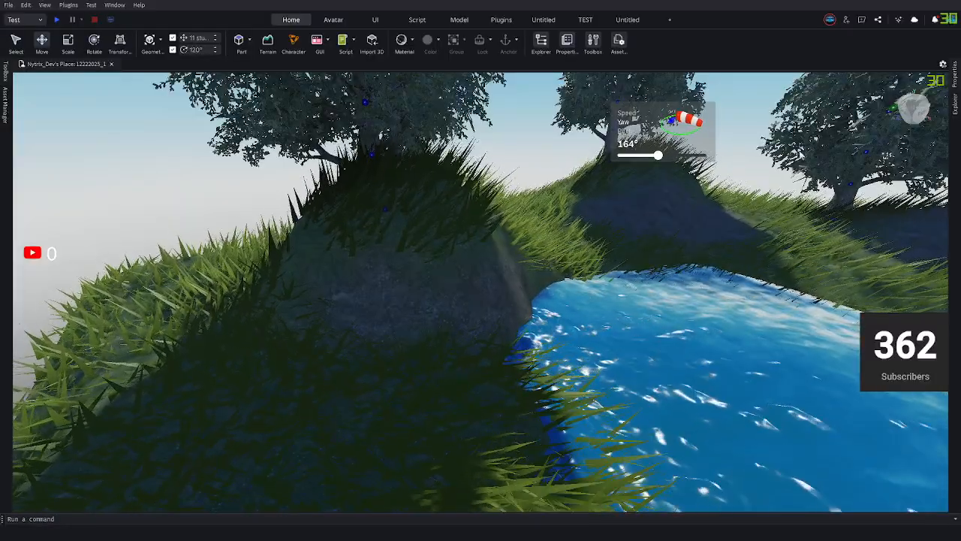
Locate the Workspace object named Part in the scene and examine its surroundings near the grass and hill.
click(954, 104)
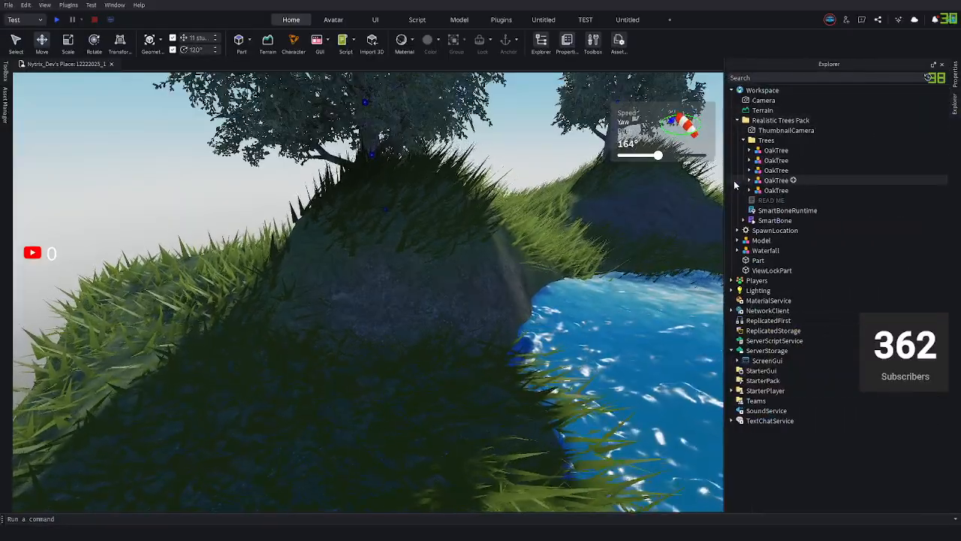
click(737, 120)
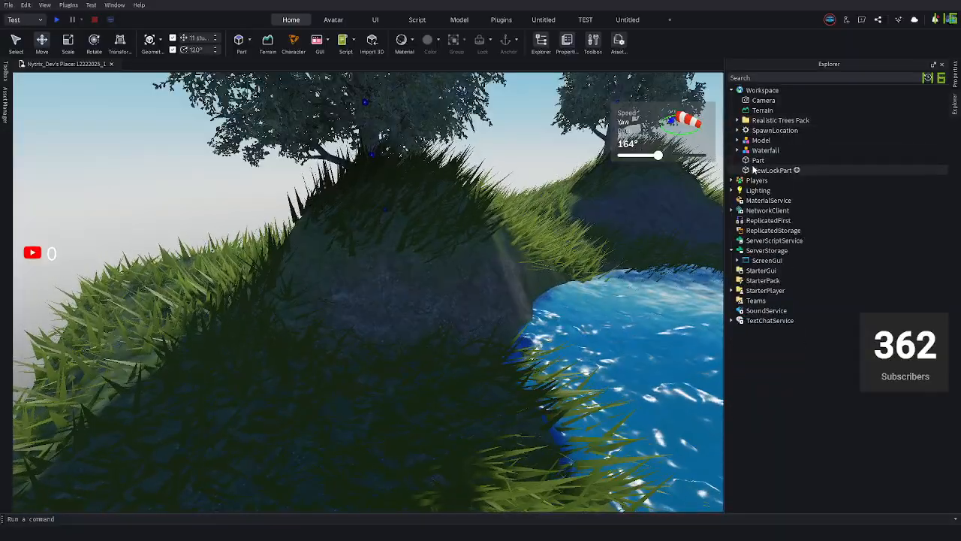
click(756, 161)
key(f)
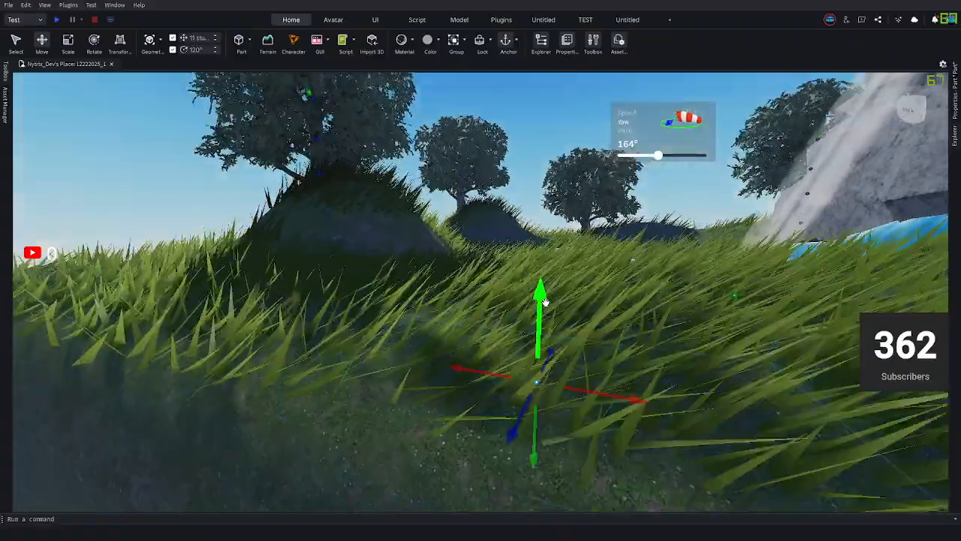
right_drag(545, 302, 517, 311)
key(s)
key(e)
click(534, 303)
key(w)
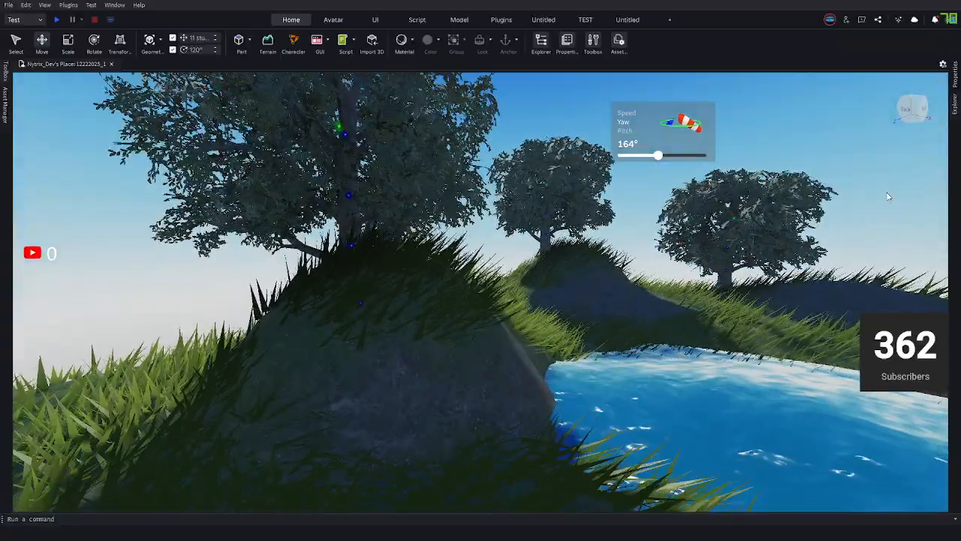
Make the transparent ViewLockPart visible again through its transparency value and bring it into close view.
key(s)
mouse_move(953, 107)
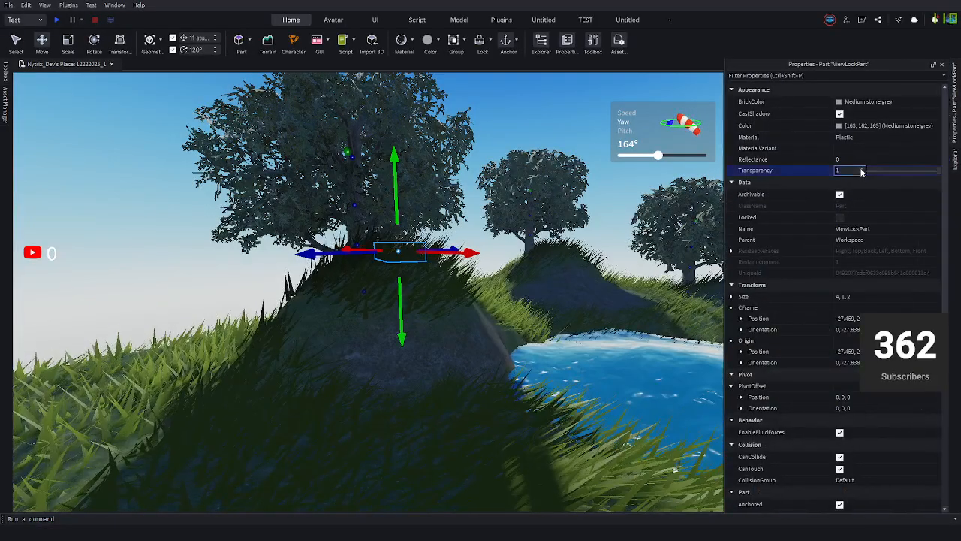
key(f)
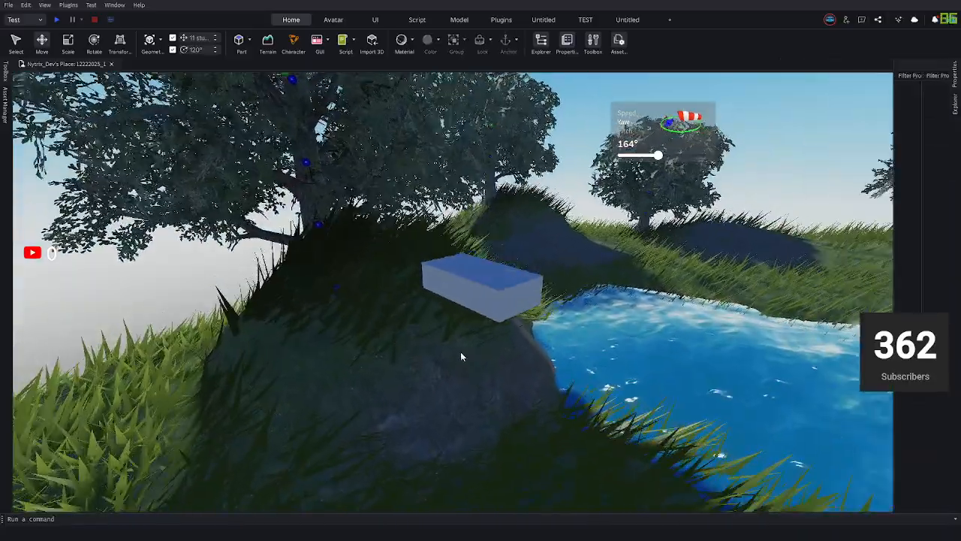
scroll(467, 328, up, 2)
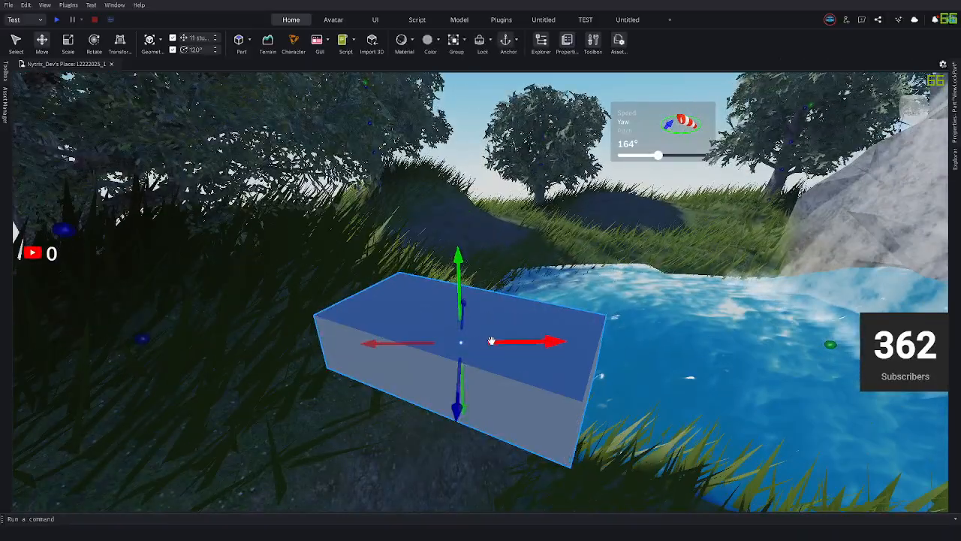
Undo a trial move of the ViewLockPart, rotate it about 30° around its vertical axis, and check the new view.
drag(491, 342, 536, 282)
key(ctrl+z)
key(f)
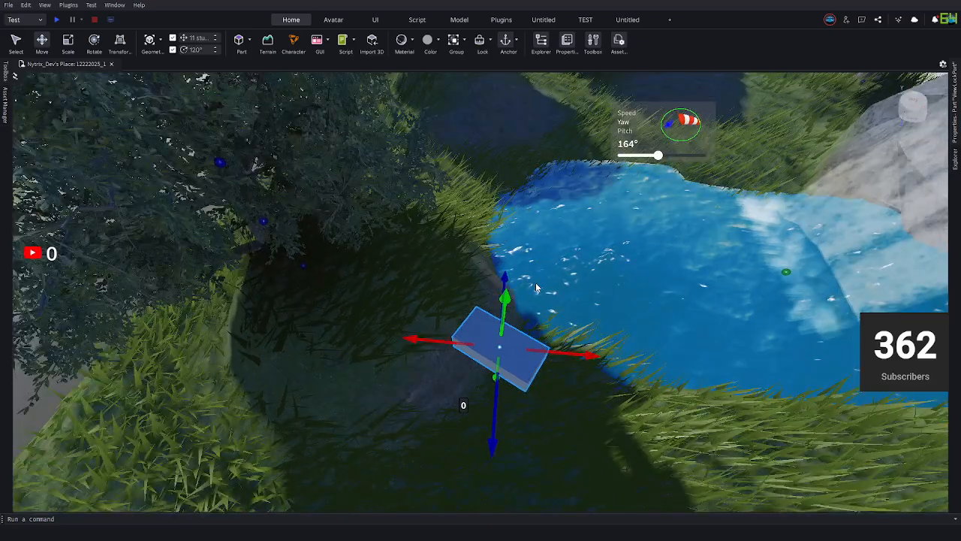
right_drag(536, 287, 536, 290)
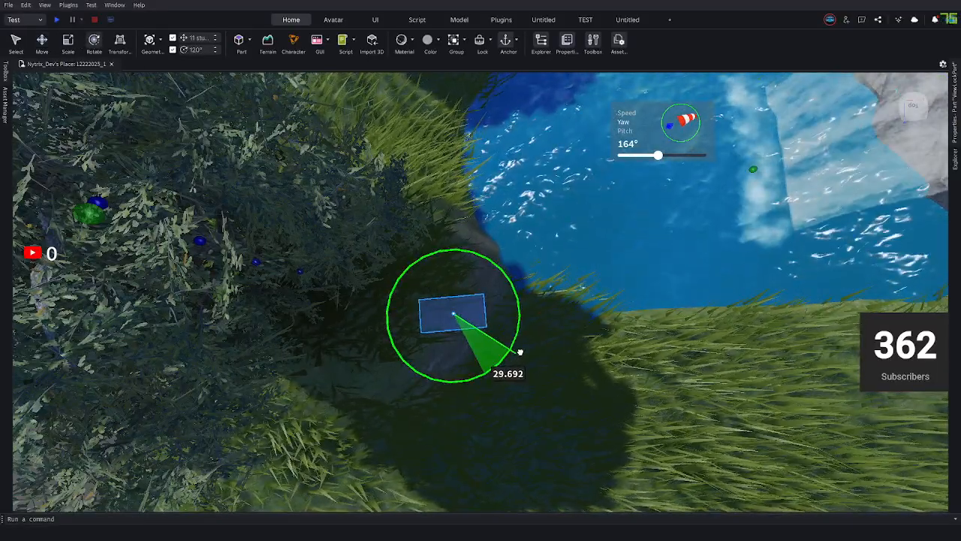
click(544, 355)
right_drag(545, 355, 544, 355)
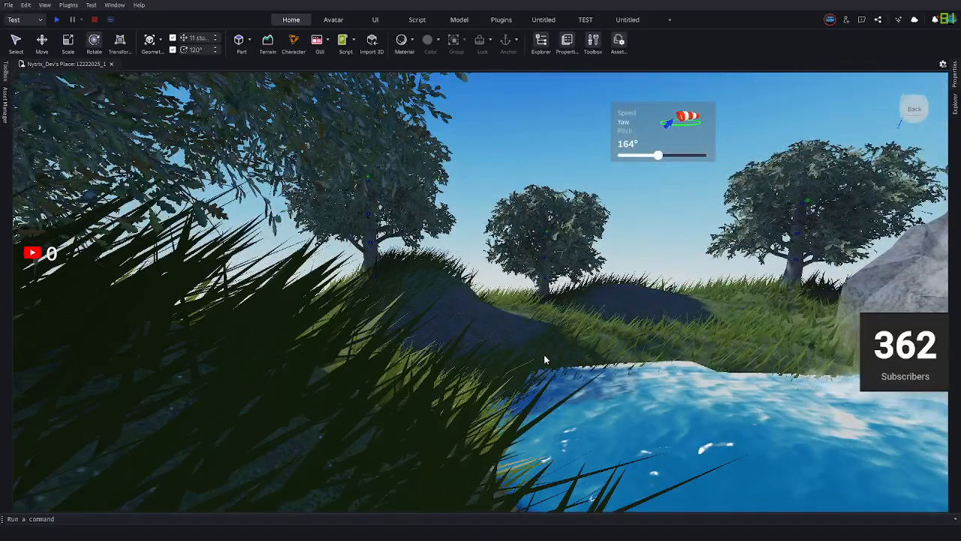
scroll(496, 356, down, 3)
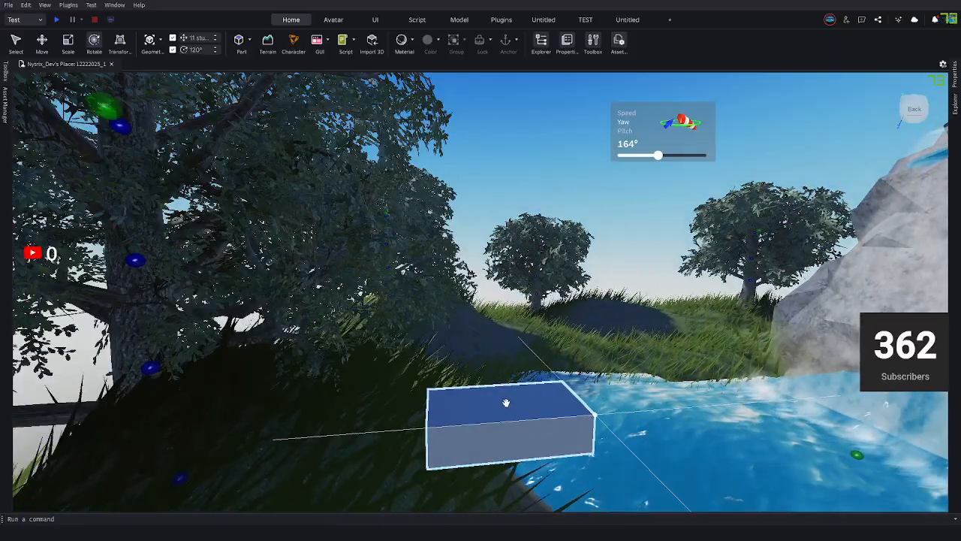
Raise the ViewLockPart slightly with the Move tool and preview the pond view from its position.
click(506, 401)
click(42, 41)
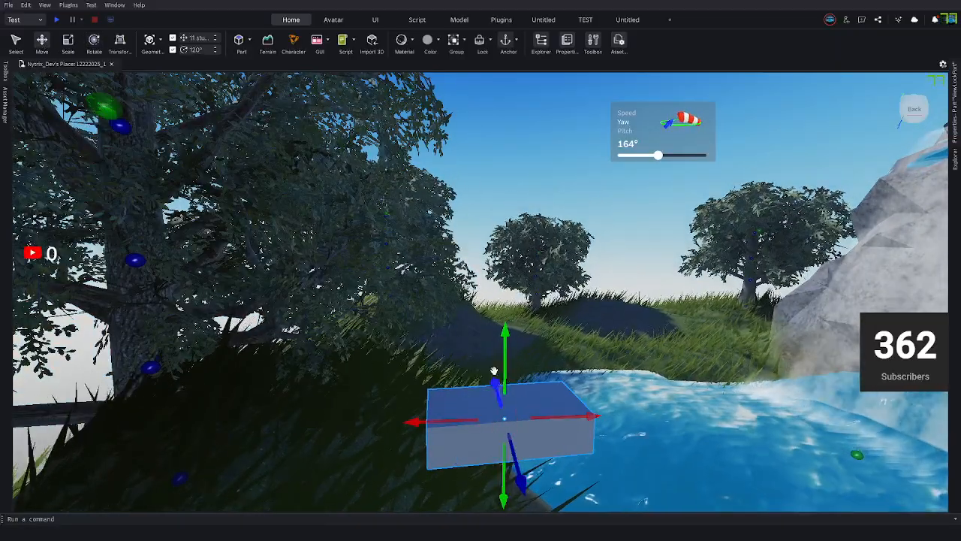
drag(501, 368, 501, 312)
click(616, 339)
scroll(614, 342, up, 3)
scroll(614, 338, down, 3)
right_drag(613, 336, 612, 337)
scroll(613, 337, up, 3)
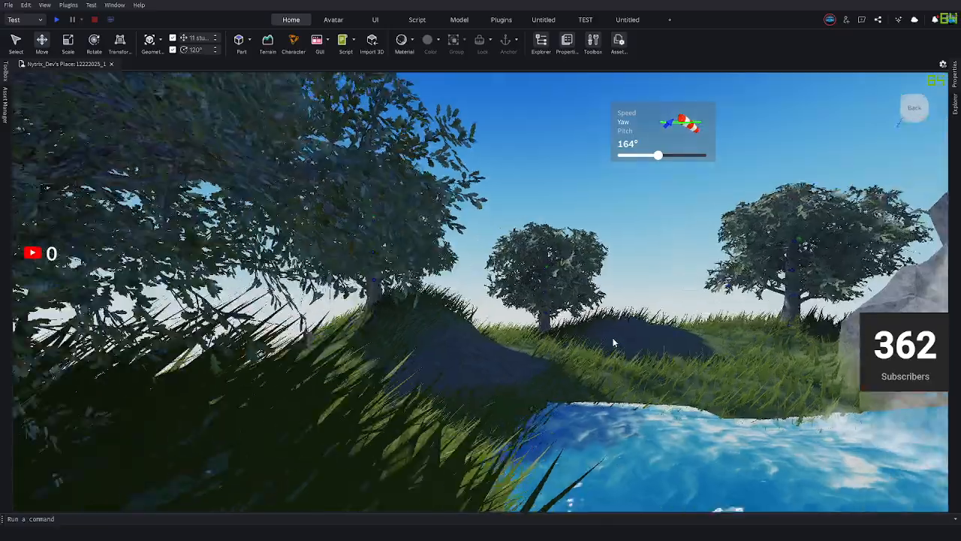
Move the ViewLockPart sideways toward the pond with the Move tool and check the view from its position.
scroll(620, 347, down, 5)
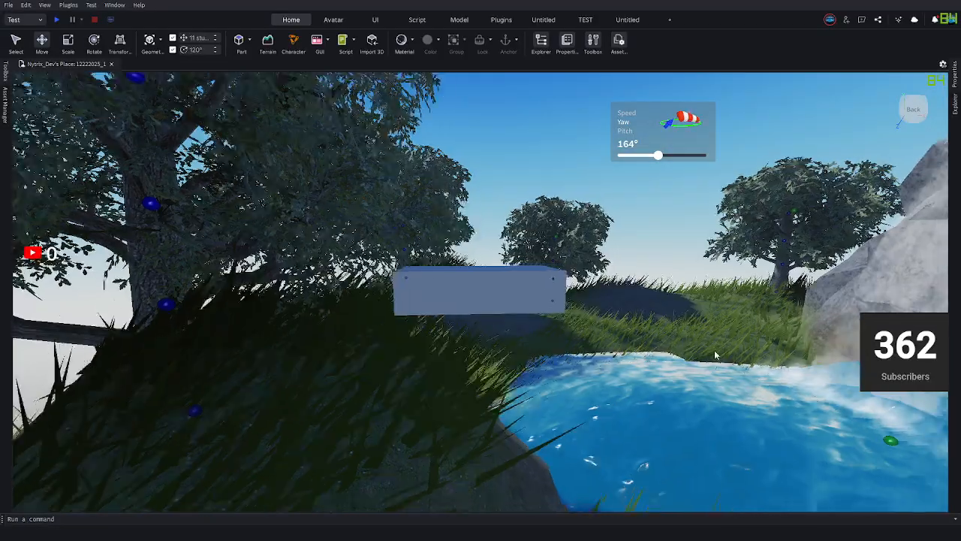
click(541, 293)
right_drag(541, 292, 542, 316)
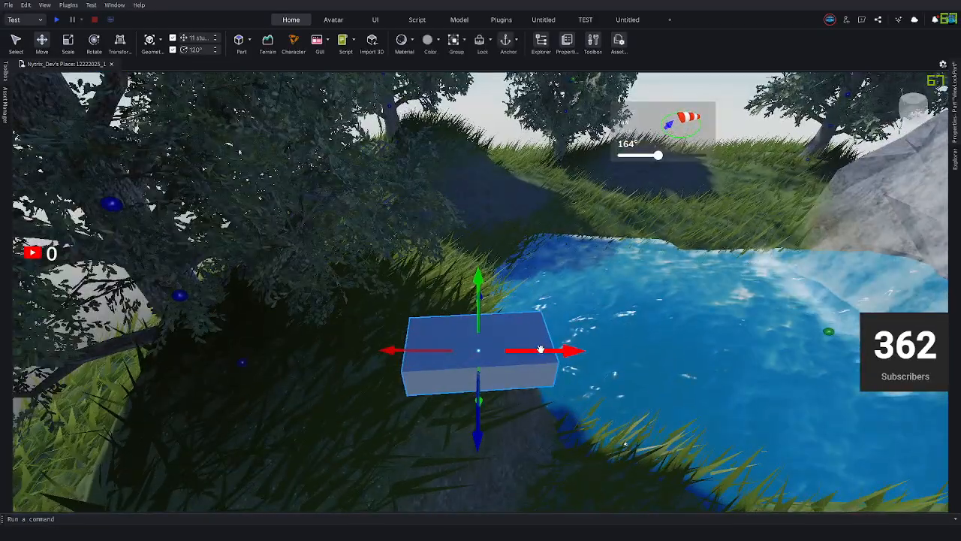
drag(541, 349, 608, 350)
scroll(693, 353, up, 5)
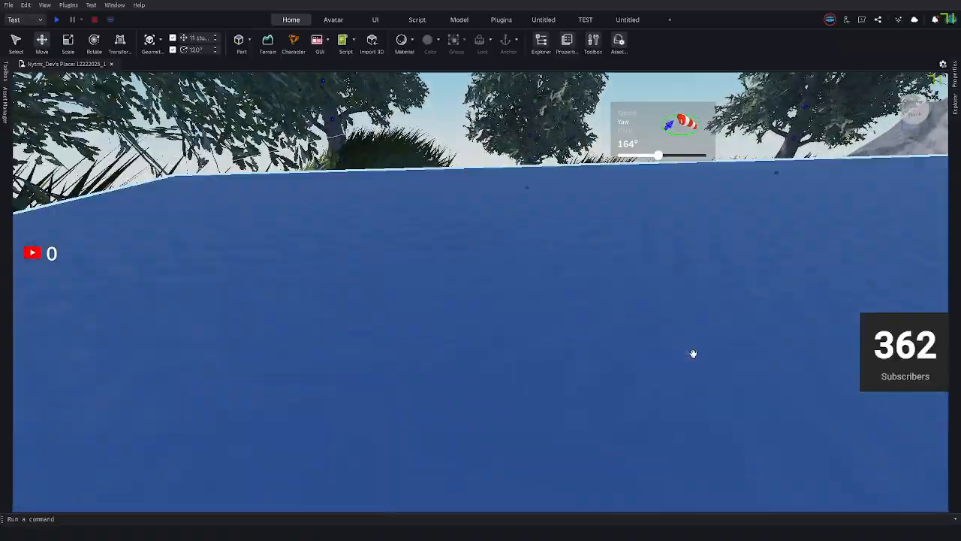
right_drag(693, 353, 693, 315)
scroll(693, 353, down, 3)
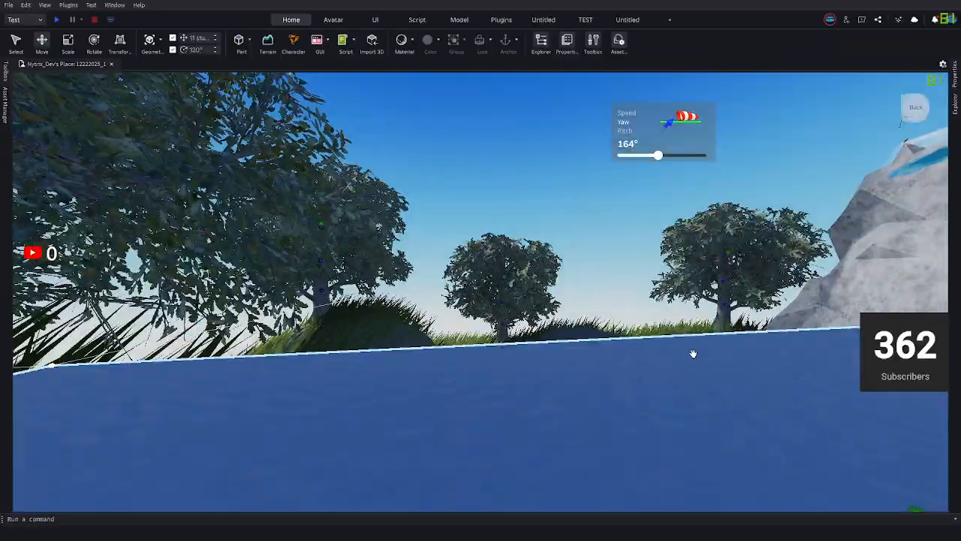
scroll(693, 353, up, 2)
scroll(693, 353, down, 2)
scroll(693, 353, up, 2)
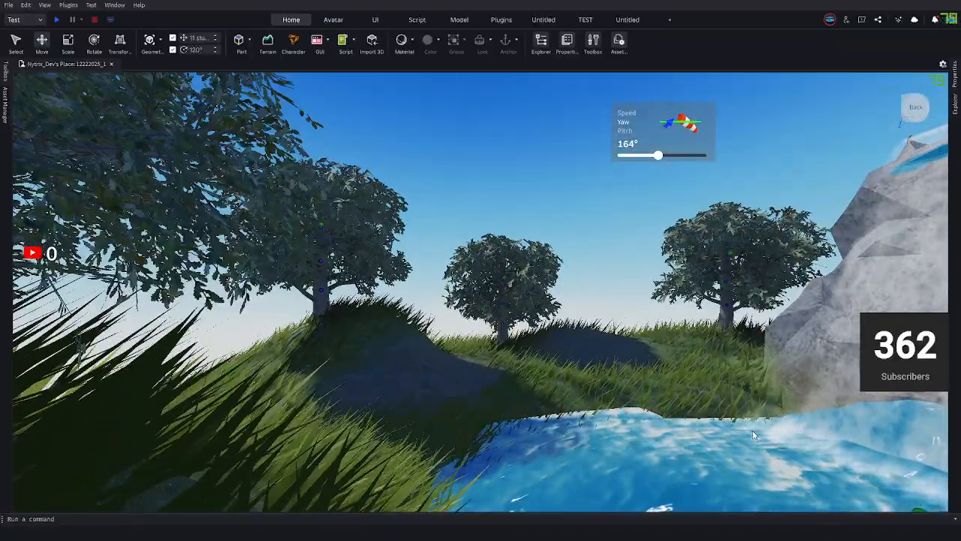
scroll(751, 428, up, 3)
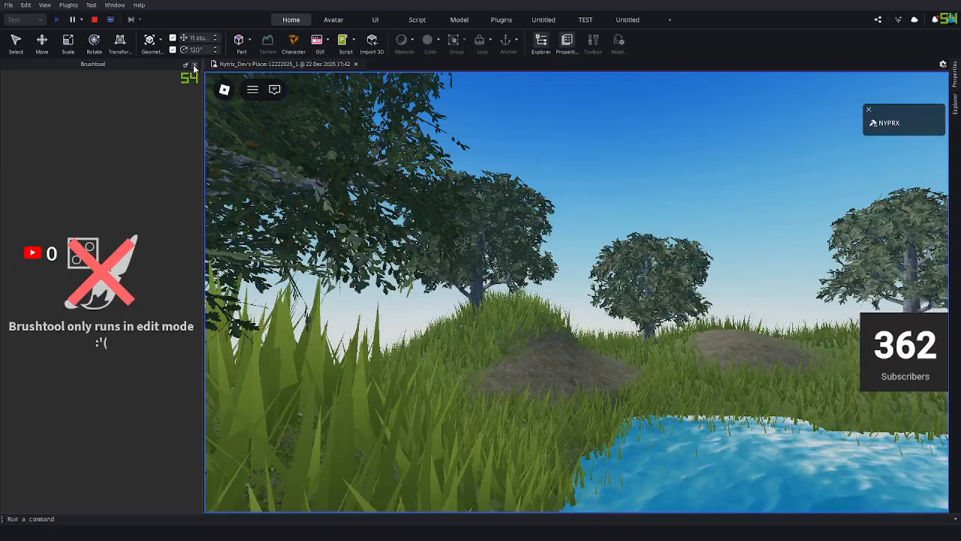
Close the Brushtool panel during the playtest, look over the pond view, and stop the test.
click(194, 65)
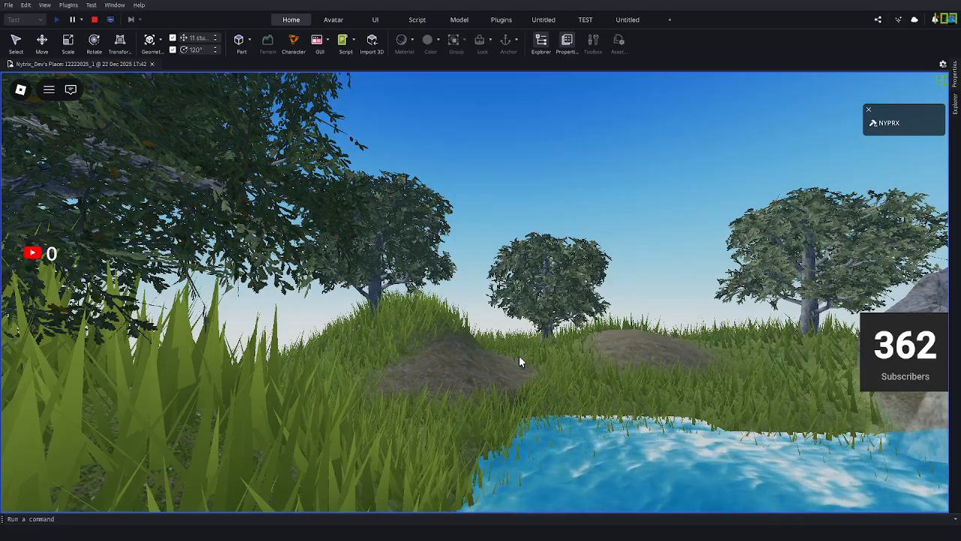
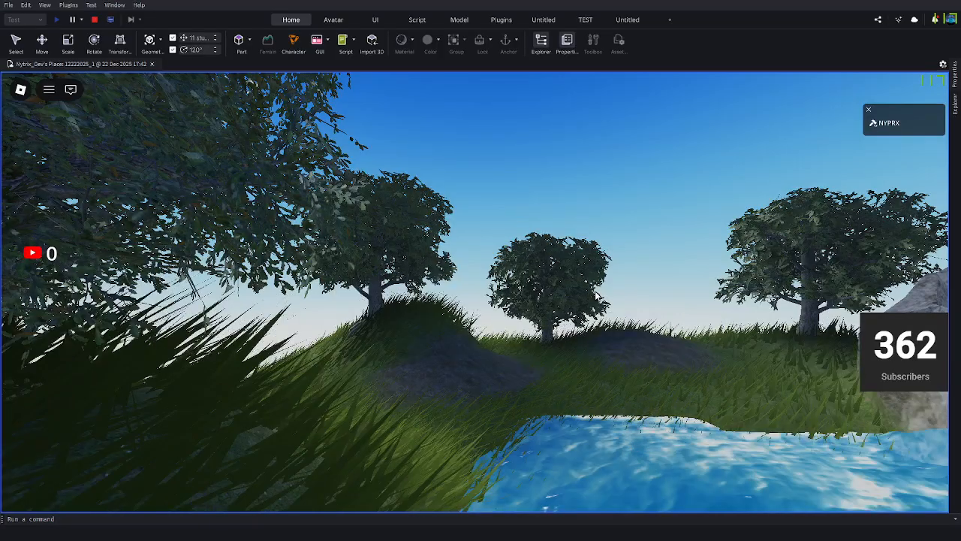
key(shift+F5)
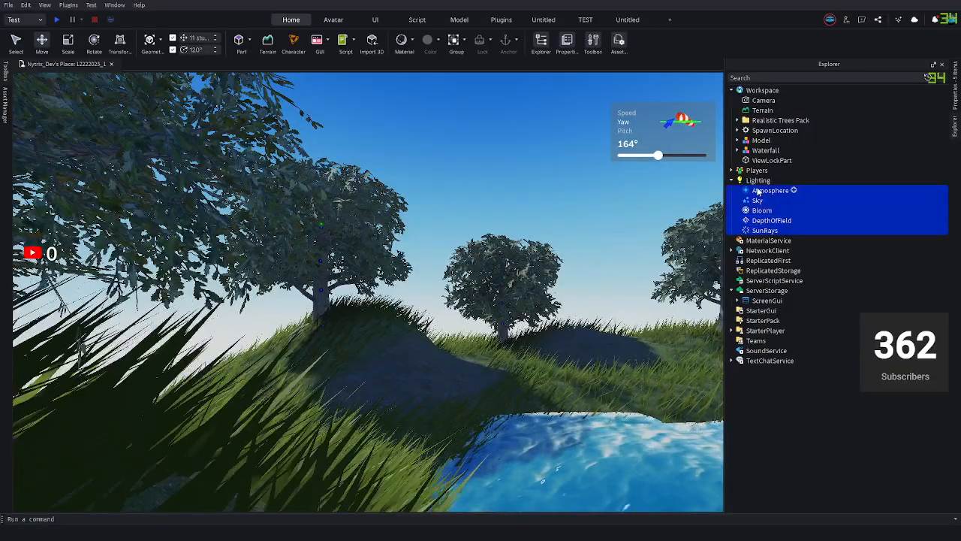
Delete the Atmosphere, Sky, Bloom, DepthOfField and SunRays objects from Lighting.
key(Delete)
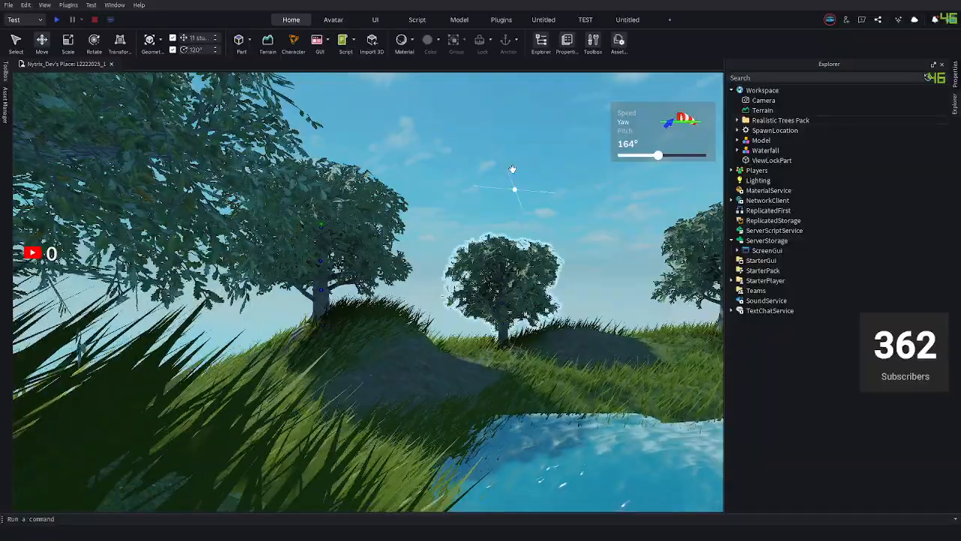
scroll(539, 205, down, 3)
right_drag(526, 248, 544, 280)
Add a new Atmosphere object to Lighting.
mouse_move(947, 111)
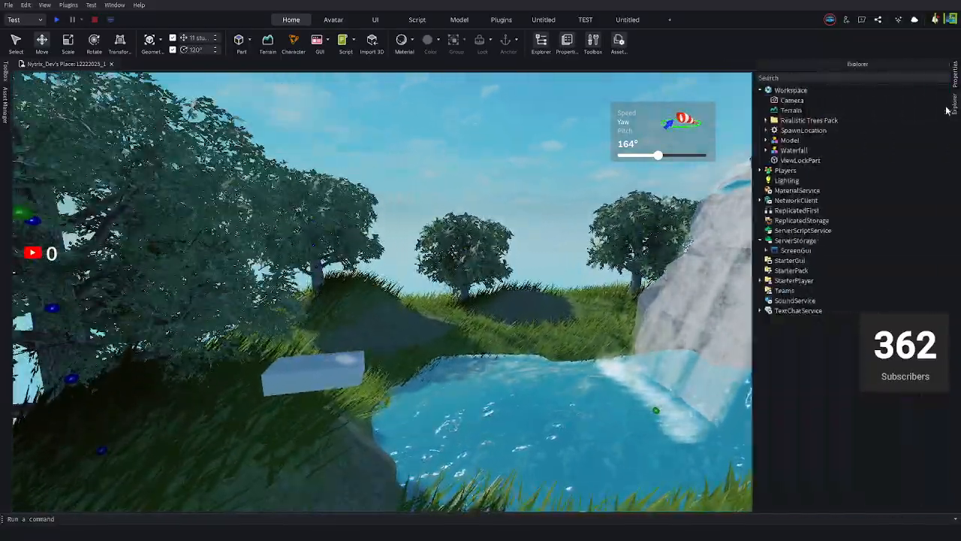
click(776, 180)
text(at)
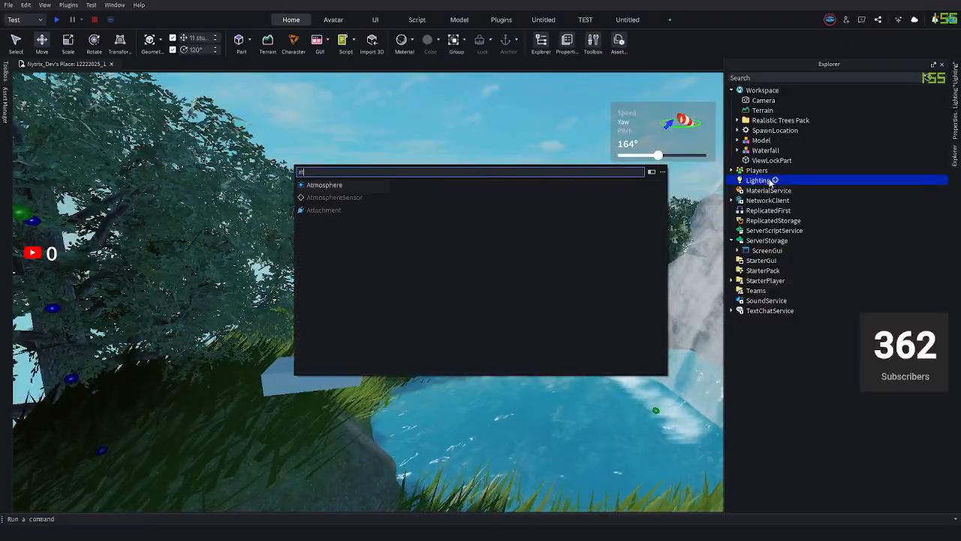
text(m)
key(Return)
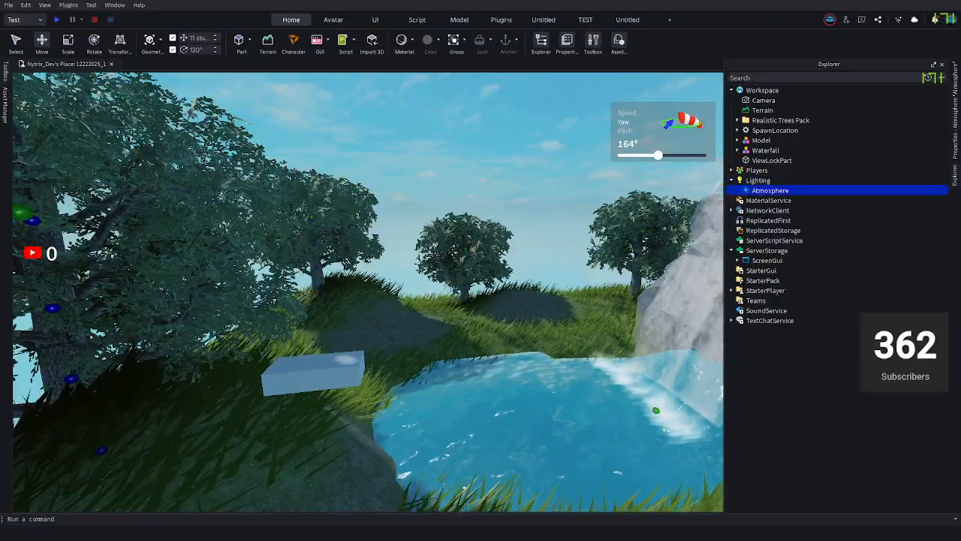
Set the Atmosphere's Color and Decay to 192, 192, 192 and its Density to 0.312.
click(958, 115)
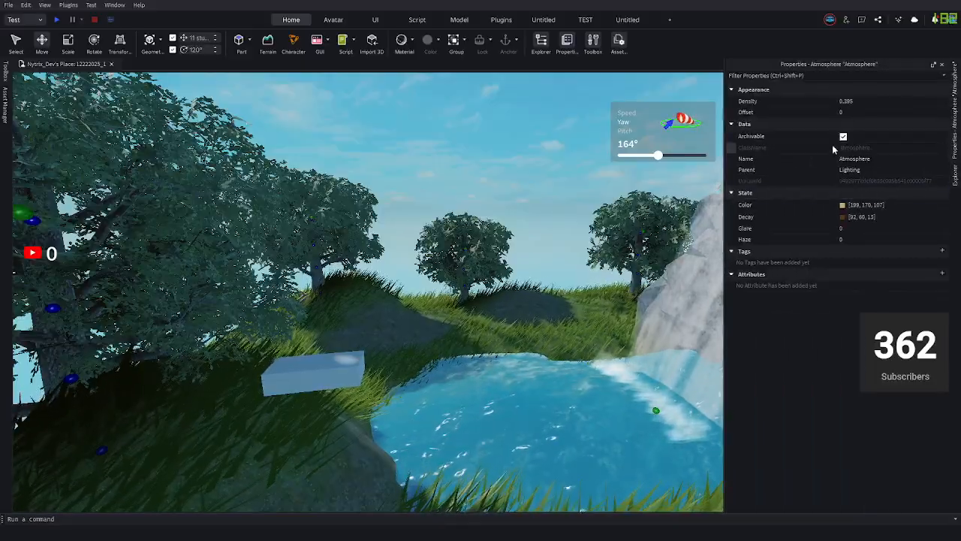
click(860, 204)
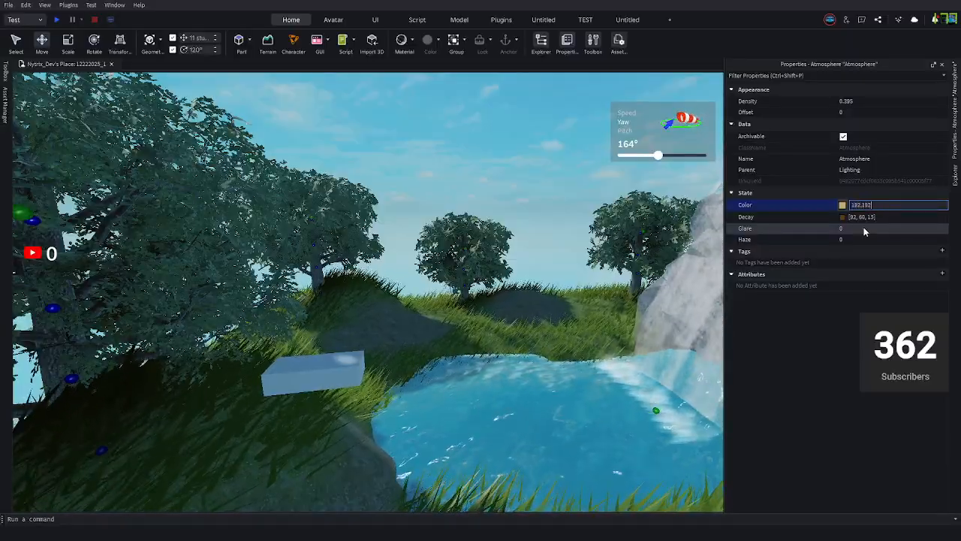
text(192,192,192)
key(Return)
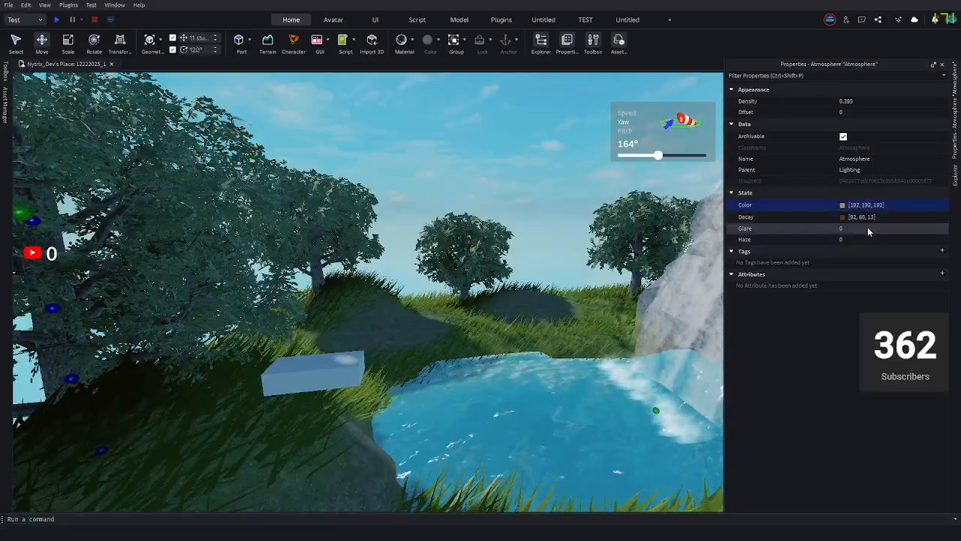
click(875, 218)
click(875, 217)
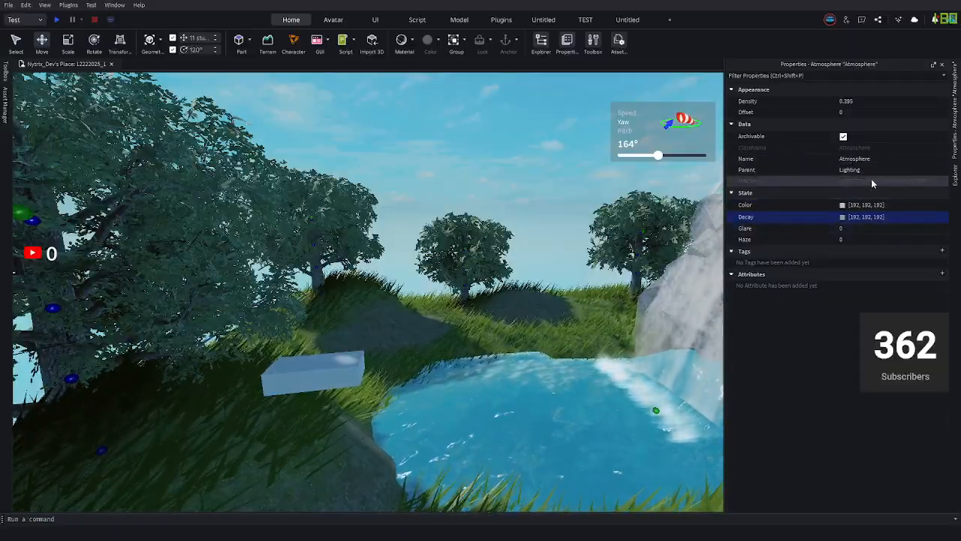
click(871, 104)
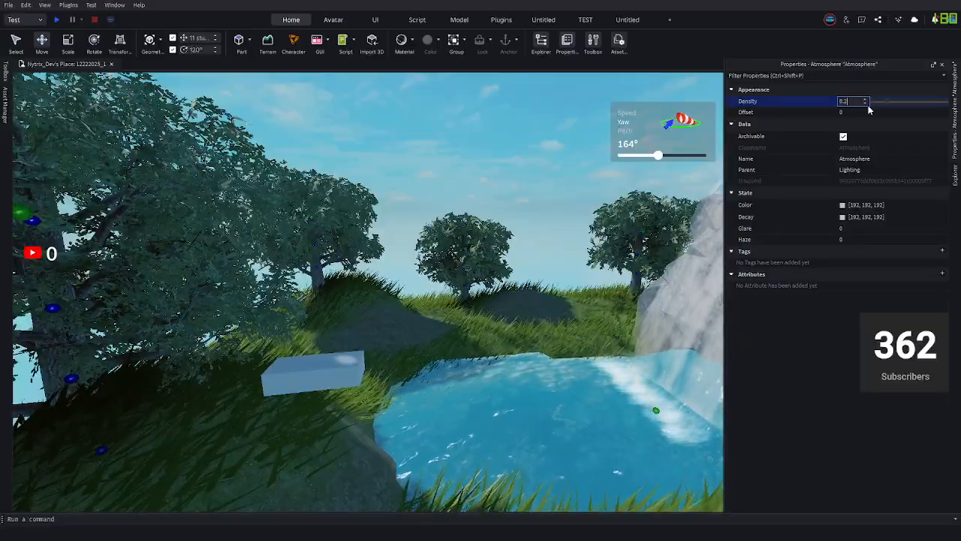
key(Return)
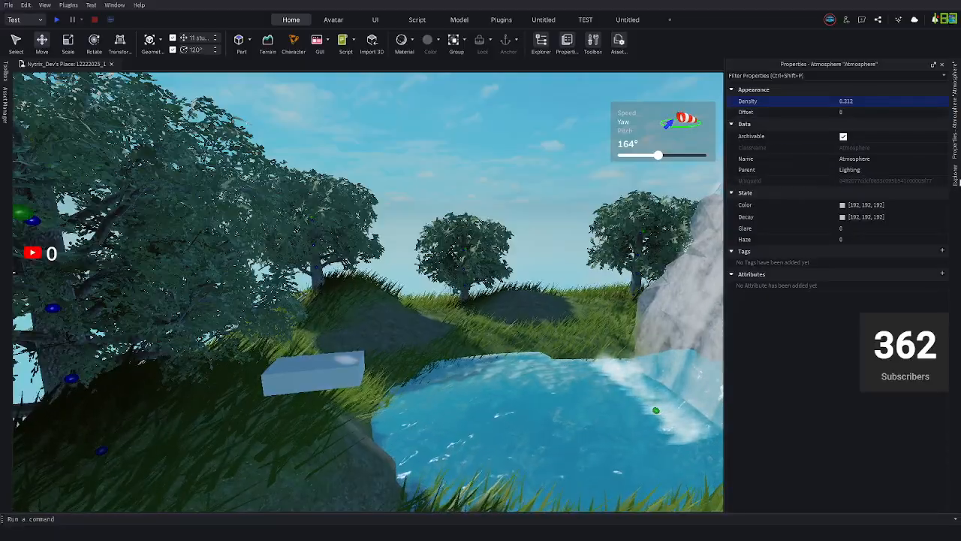
Search the Toolbox models for "realistic sky" and insert the first Realistic Sky into the place.
click(949, 178)
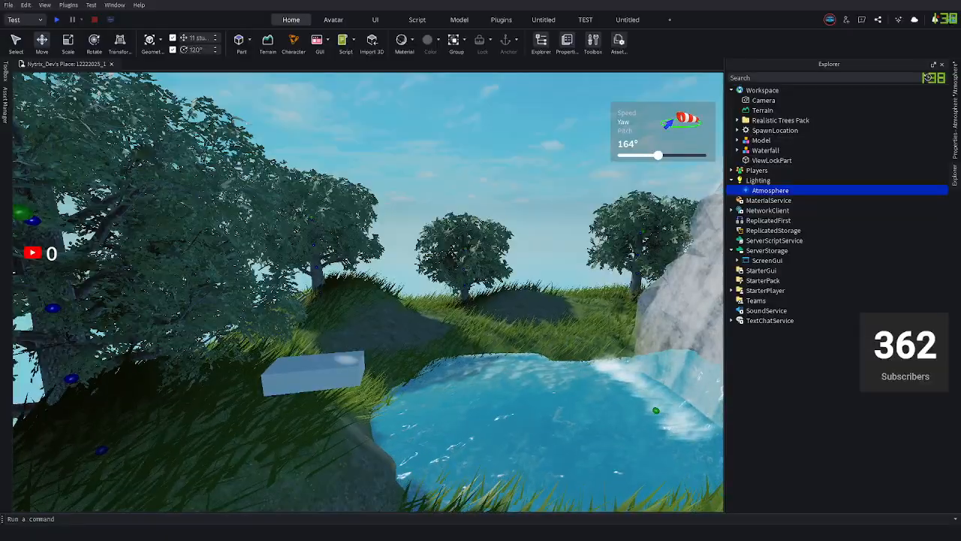
click(4, 75)
click(154, 100)
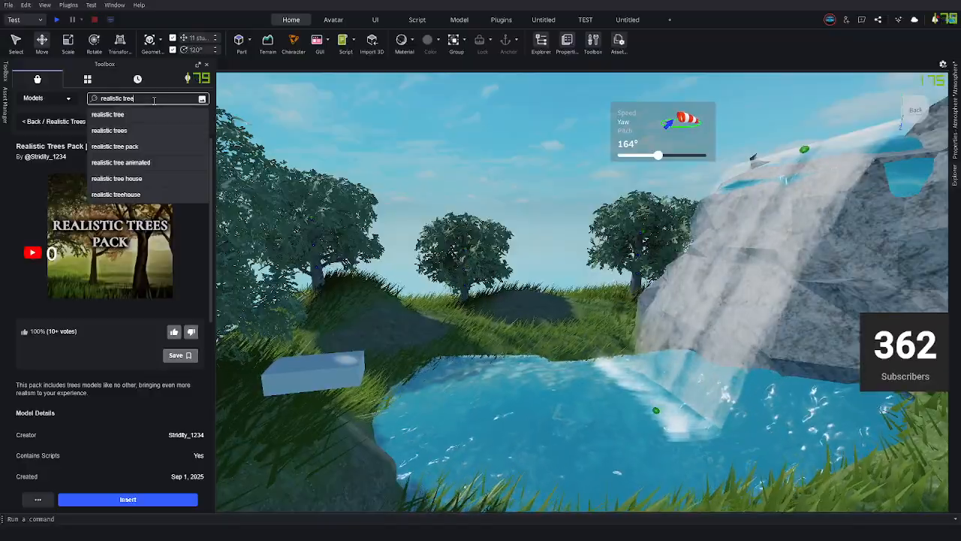
key(BackSpace)
key(BackSpace)
key(BackSpace)
key(BackSpace)
key(BackSpace)
key(BackSpace)
key(BackSpace)
key(BackSpace)
key(BackSpace)
key(BackSpace)
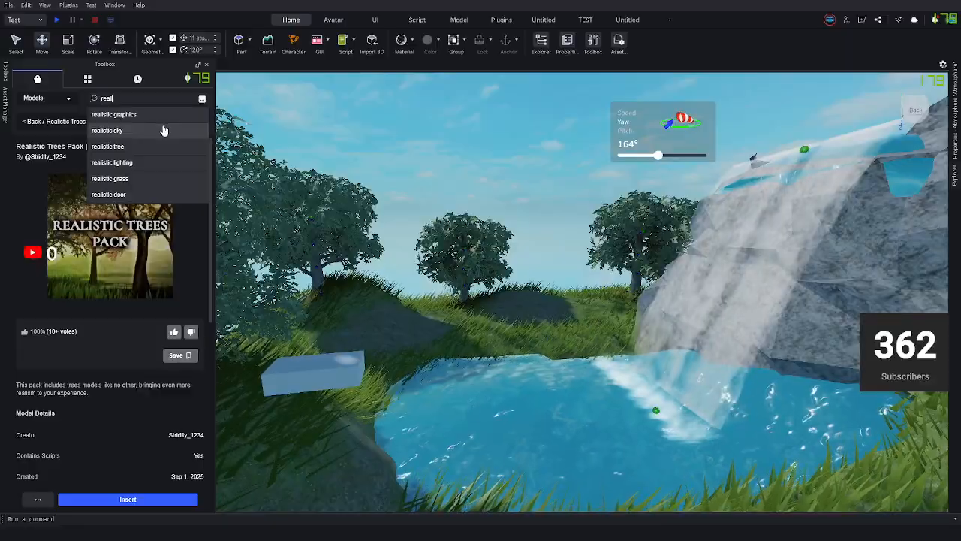
click(164, 130)
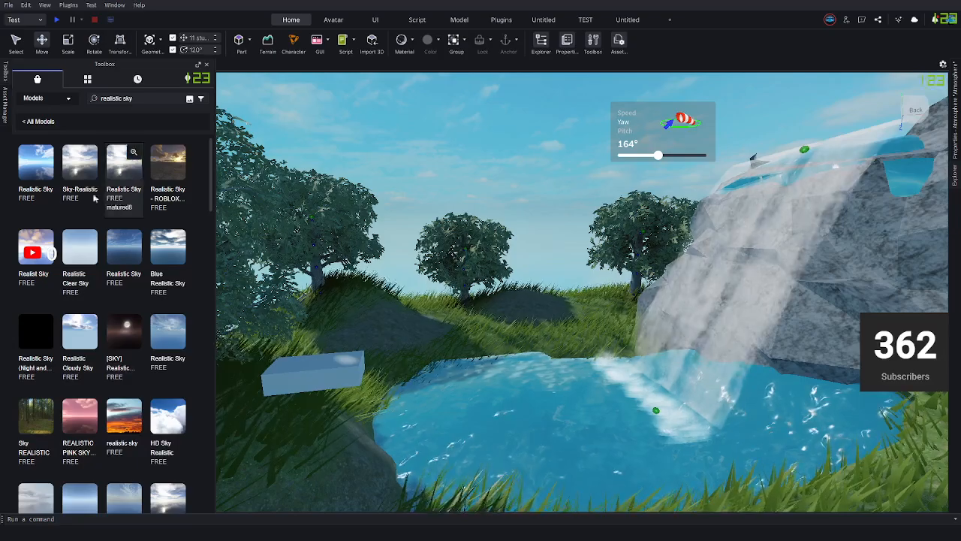
click(31, 170)
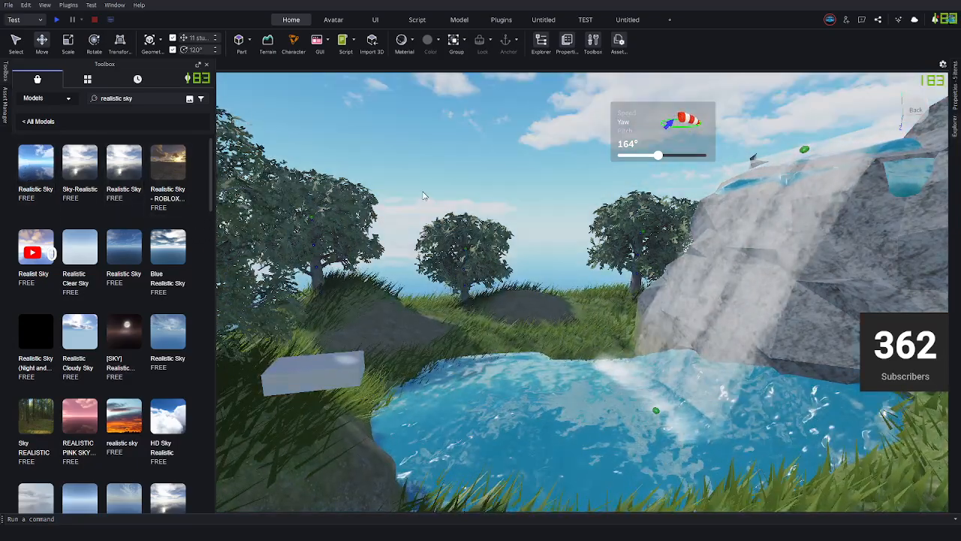
Delete the Bloom, Blur, ColorCorrection and SunRays effects that came with the sky model from the Workspace.
click(957, 124)
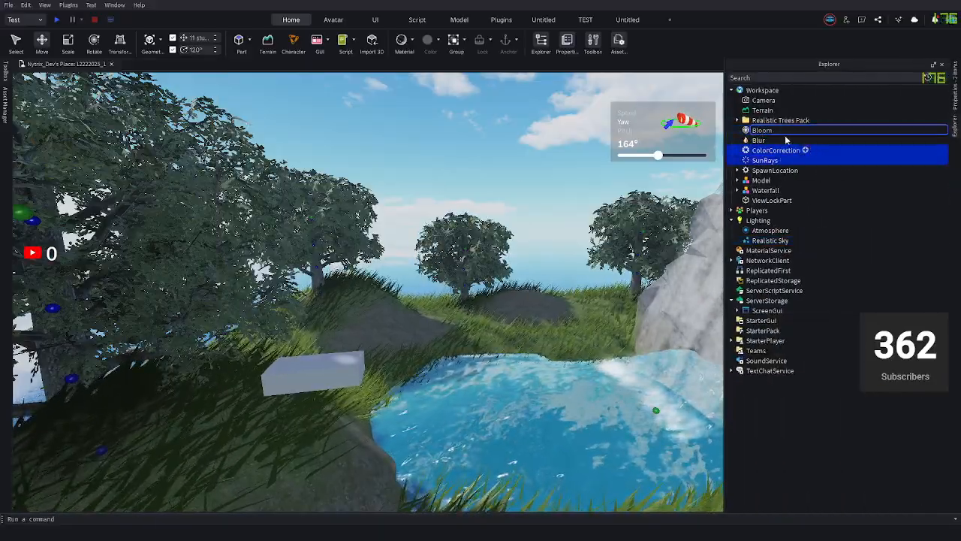
shift+click(772, 132)
key(Delete)
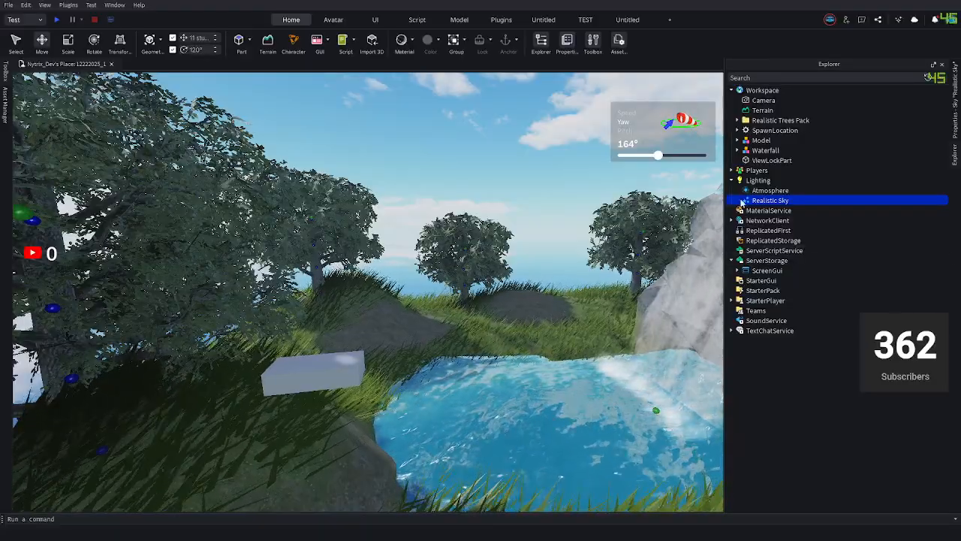
Add a SunRaysEffect to Lighting and set its Intensity to 0.194.
click(811, 181)
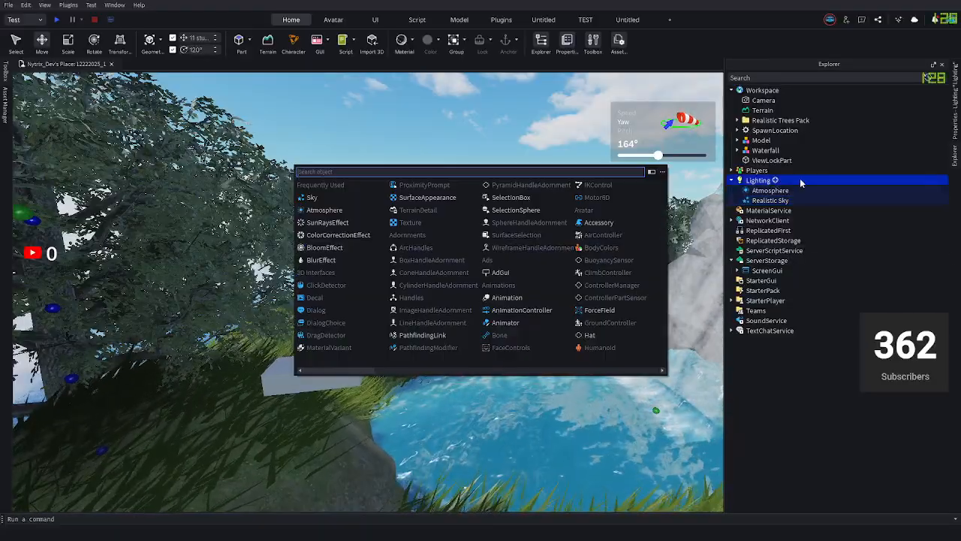
text(sun)
key(Return)
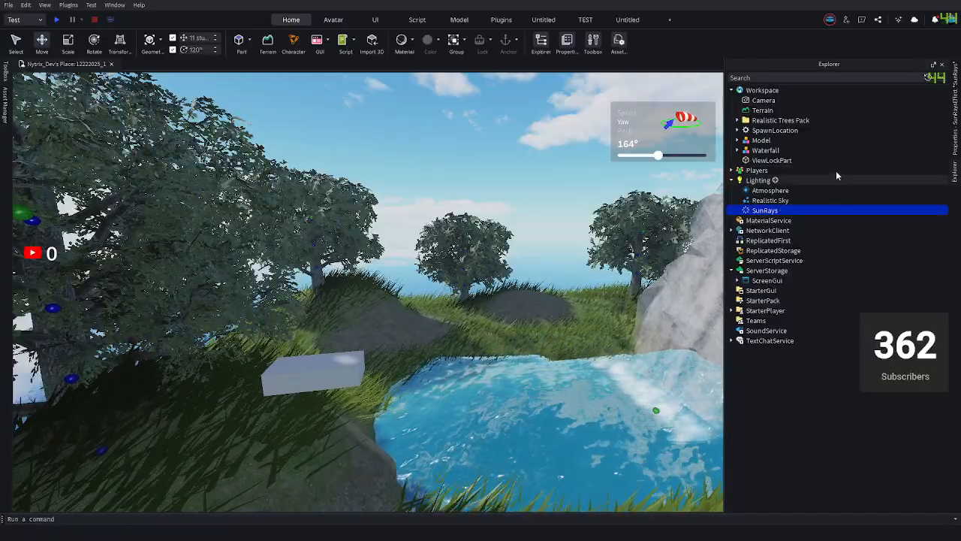
click(955, 137)
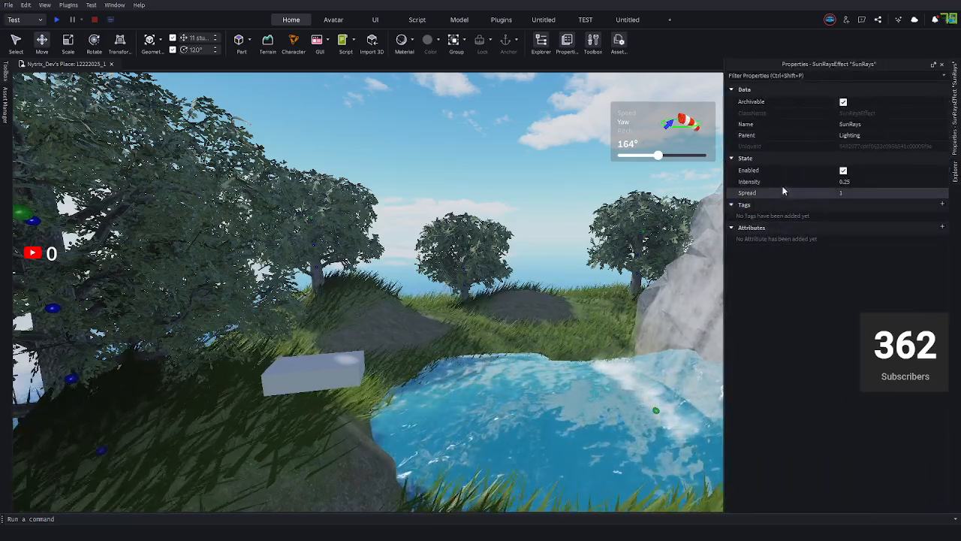
click(862, 184)
key(BackSpace)
key(BackSpace)
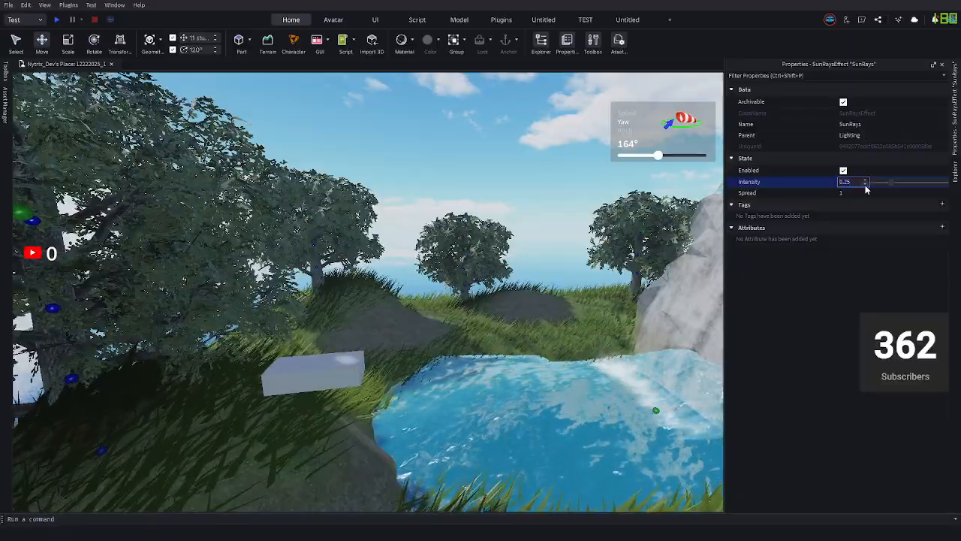
text(194)
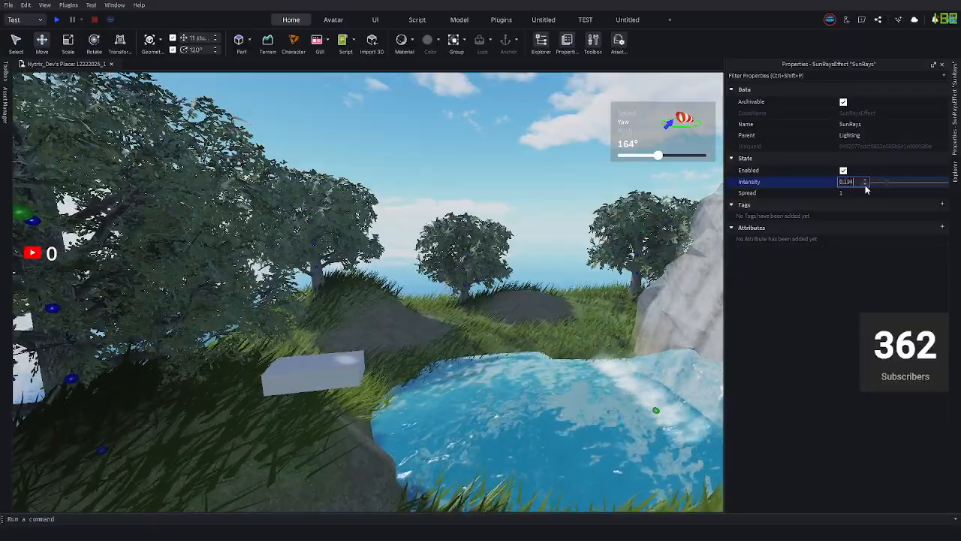
key(Return)
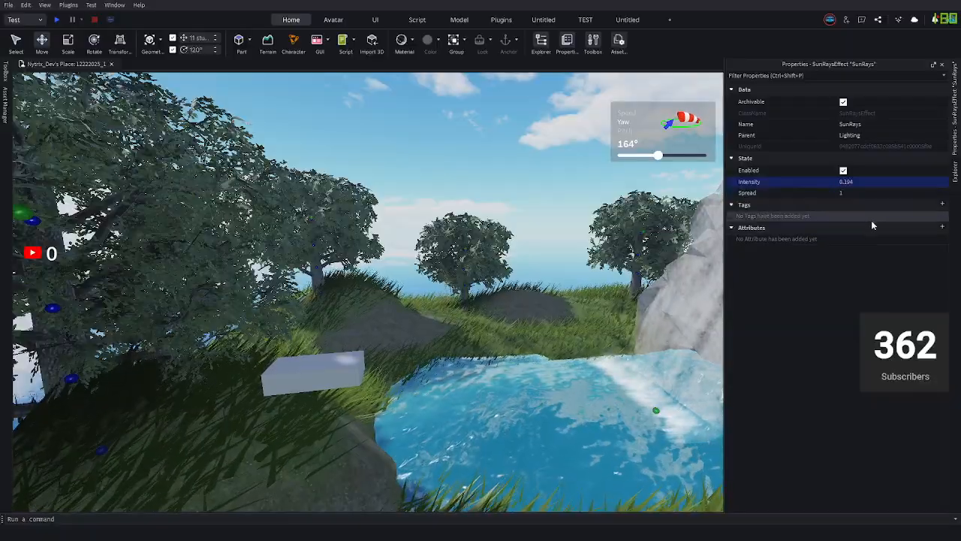
Add a BlurEffect to Lighting.
click(954, 172)
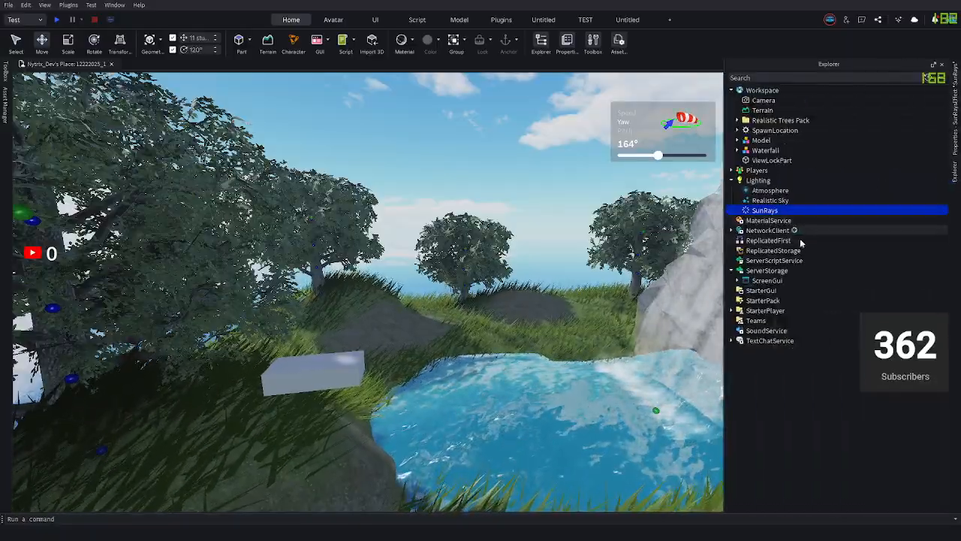
click(775, 180)
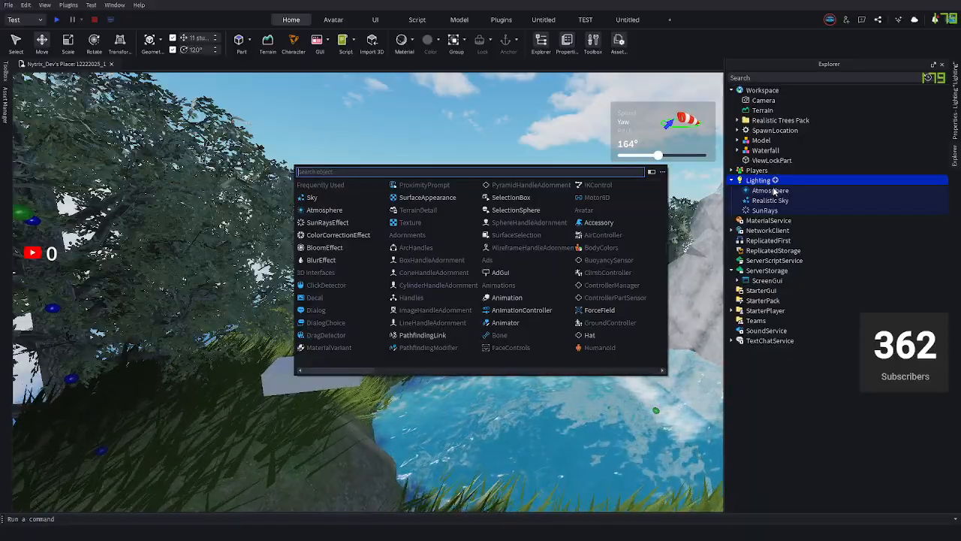
text(blur)
key(Return)
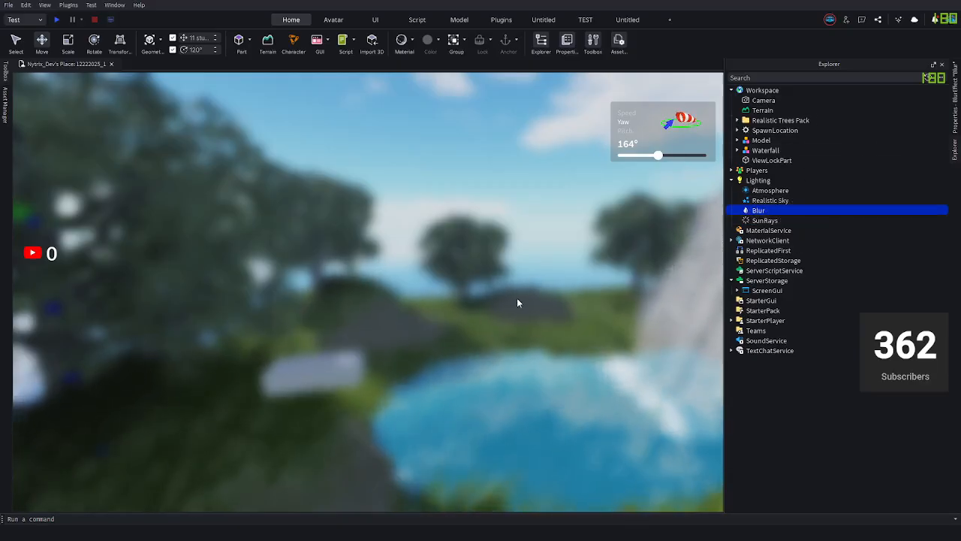
Delete the Blur effect from Lighting.
right_drag(515, 291, 515, 291)
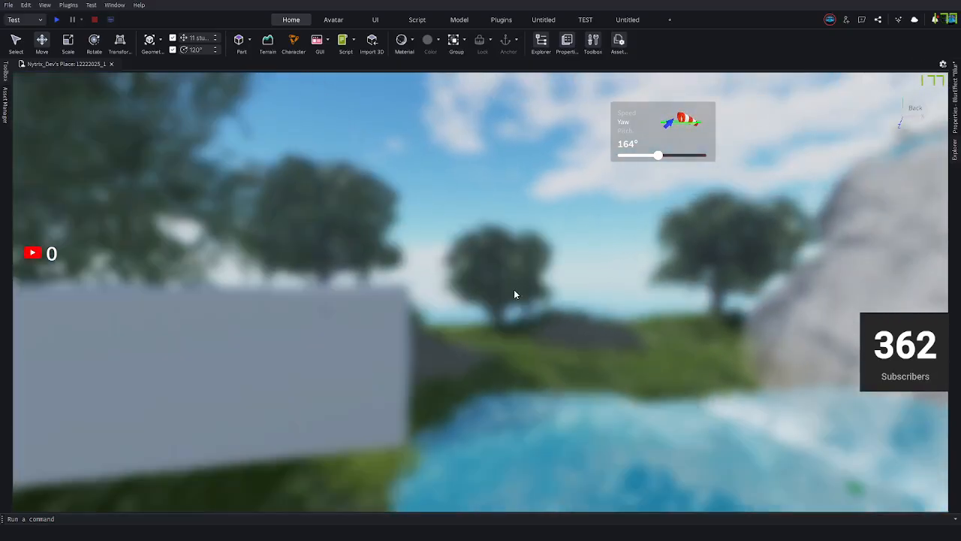
key(a)
key(e)
key(q)
key(w)
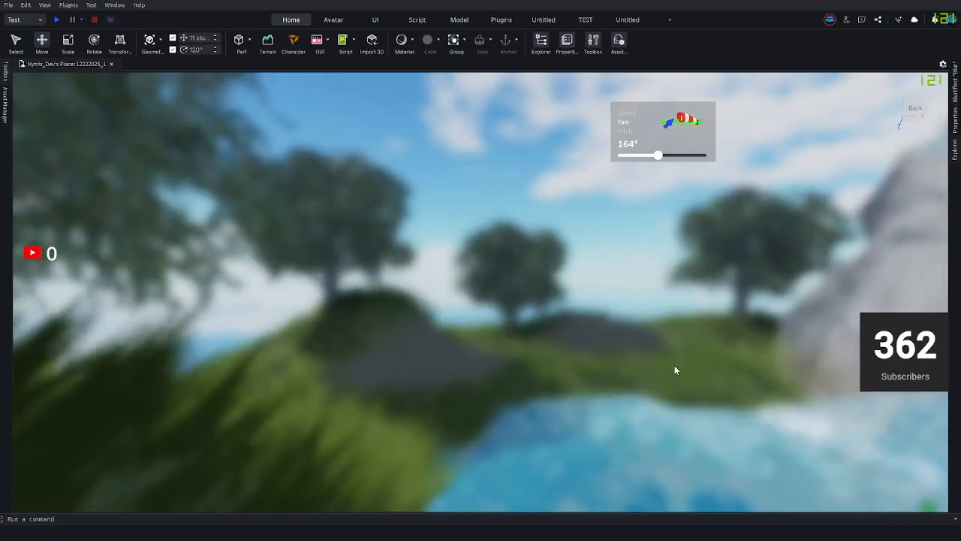
scroll(675, 365, down, 1)
scroll(662, 370, up, 1)
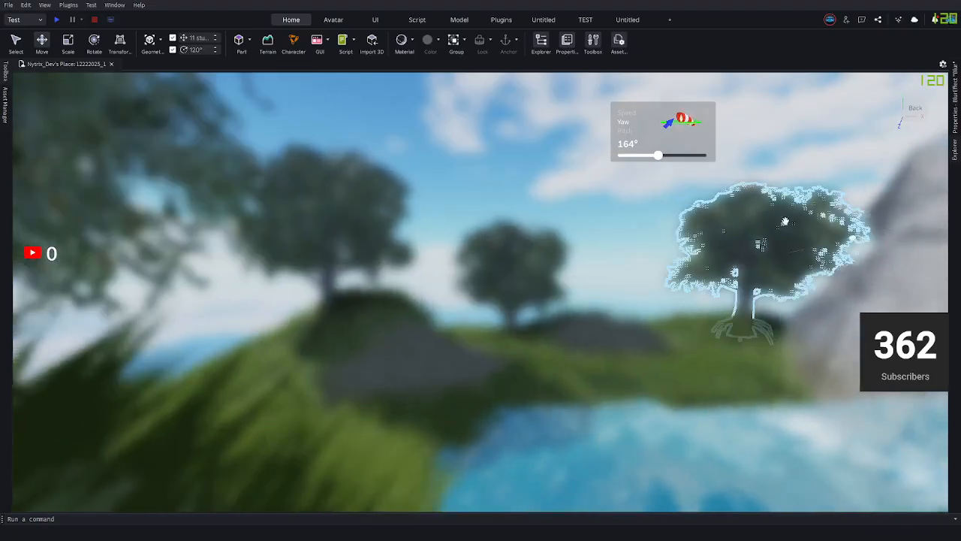
click(955, 154)
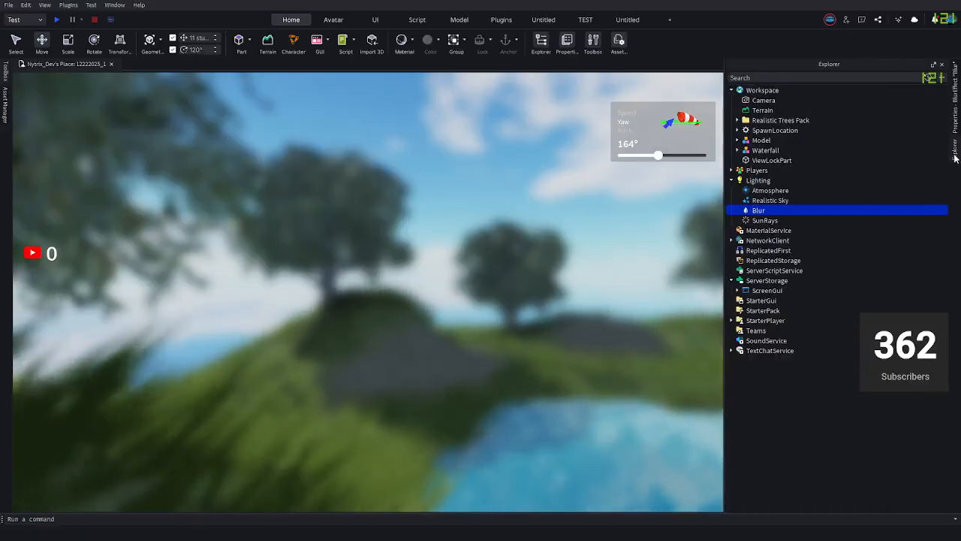
scroll(596, 218, down, 3)
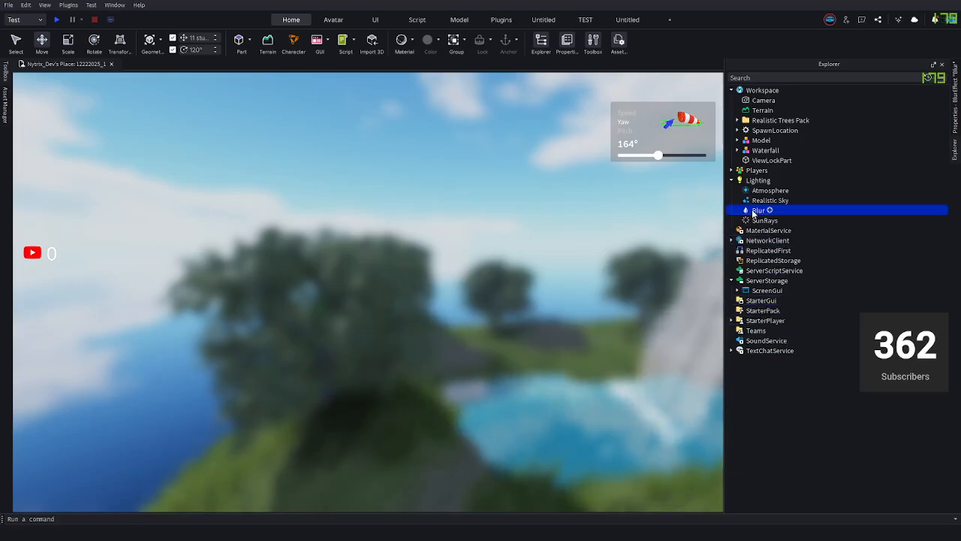
key(Delete)
right_drag(584, 275, 584, 293)
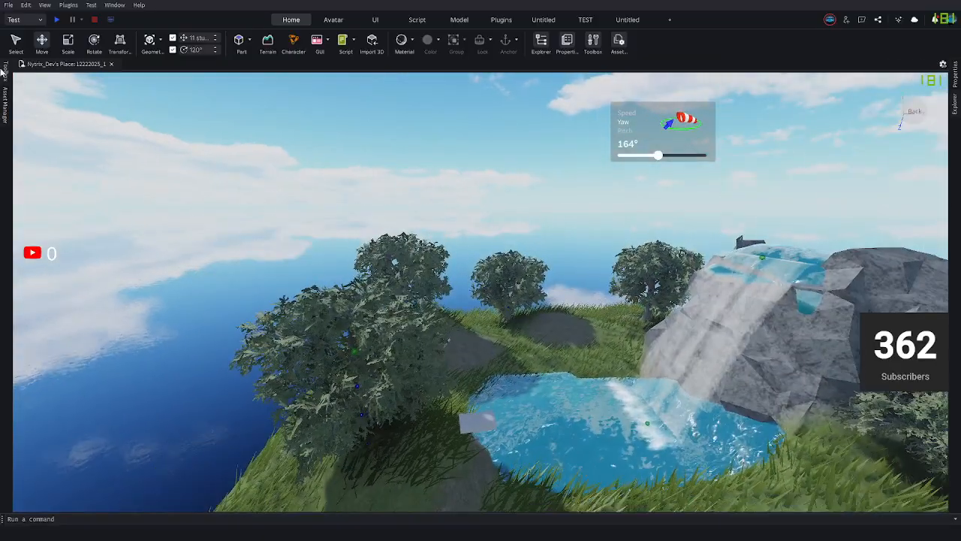
Search the Toolbox models for "gas".
click(4, 71)
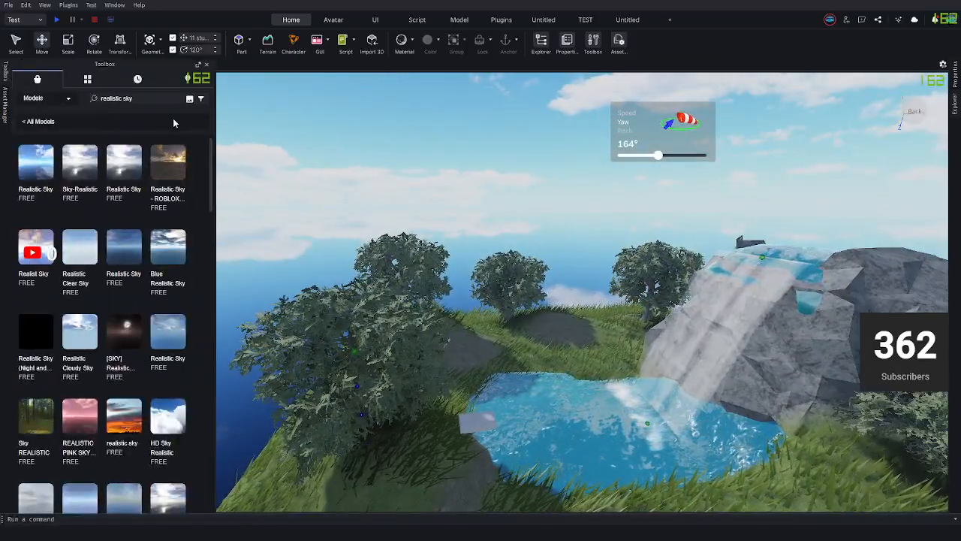
click(146, 99)
key(ctrl+a)
text(sm)
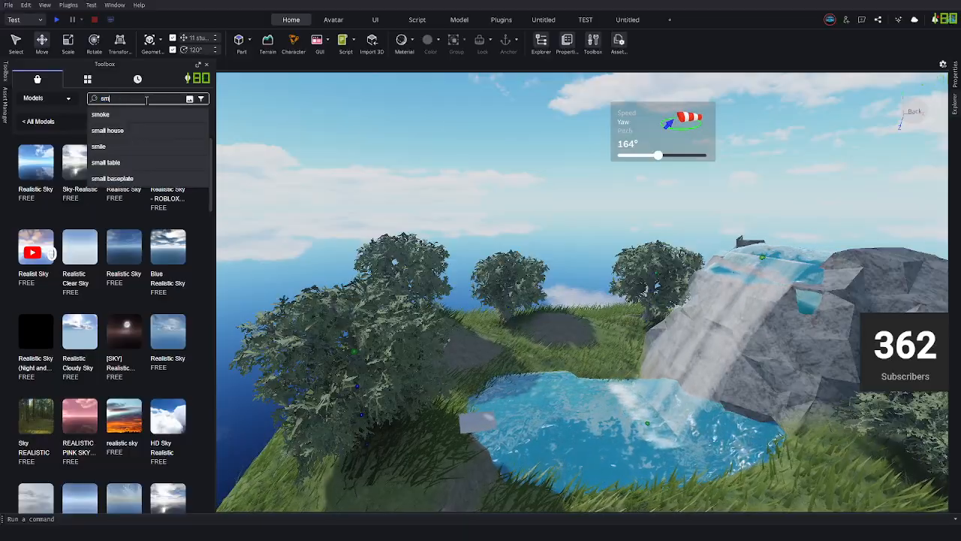
text(o)
text(ga)
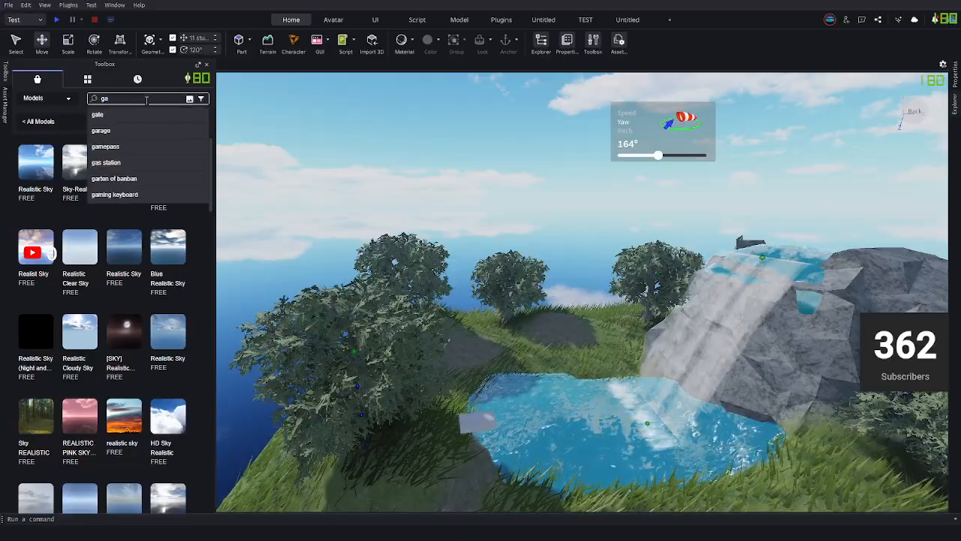
key(Return)
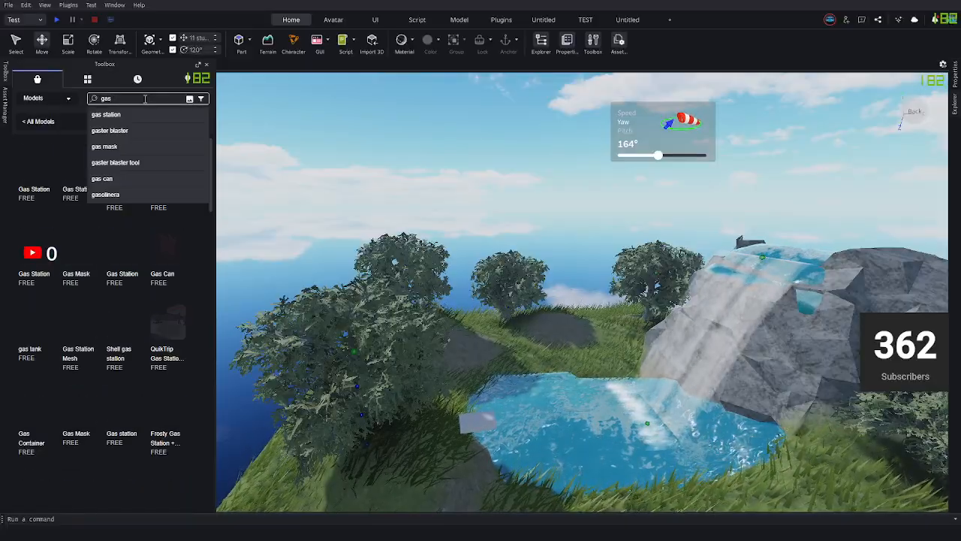
Search the Toolbox models for "fog" and insert a fog mesh into the place.
key(BackSpace)
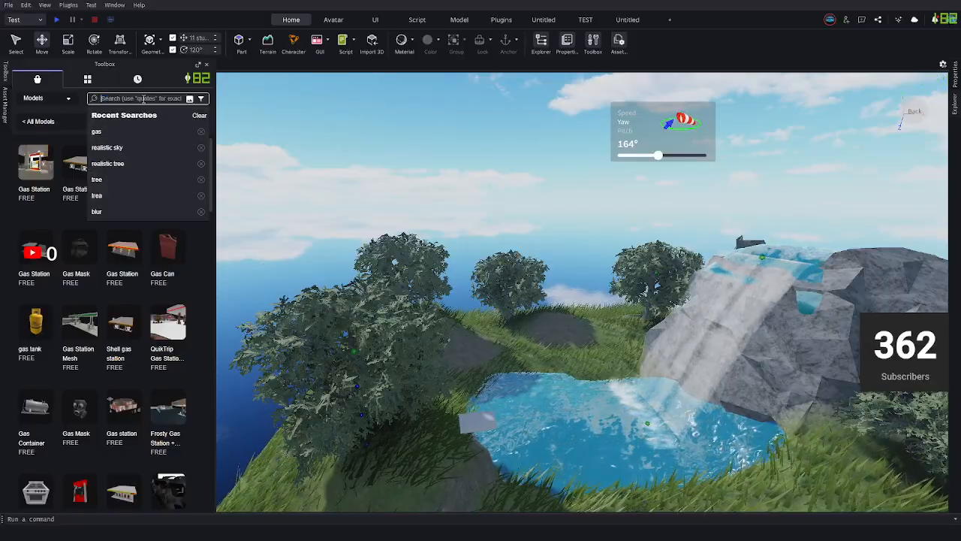
text(smoke)
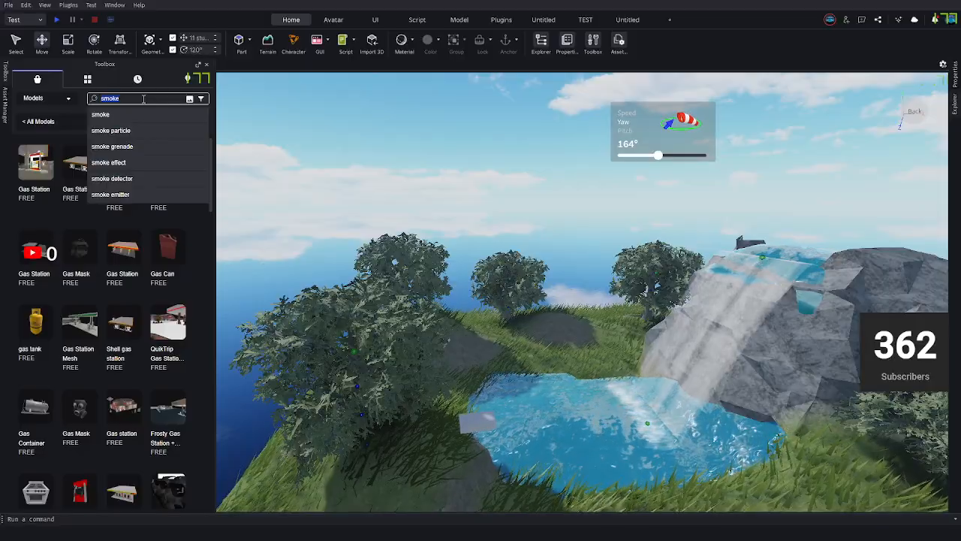
key(Down)
key(Down)
key(Down)
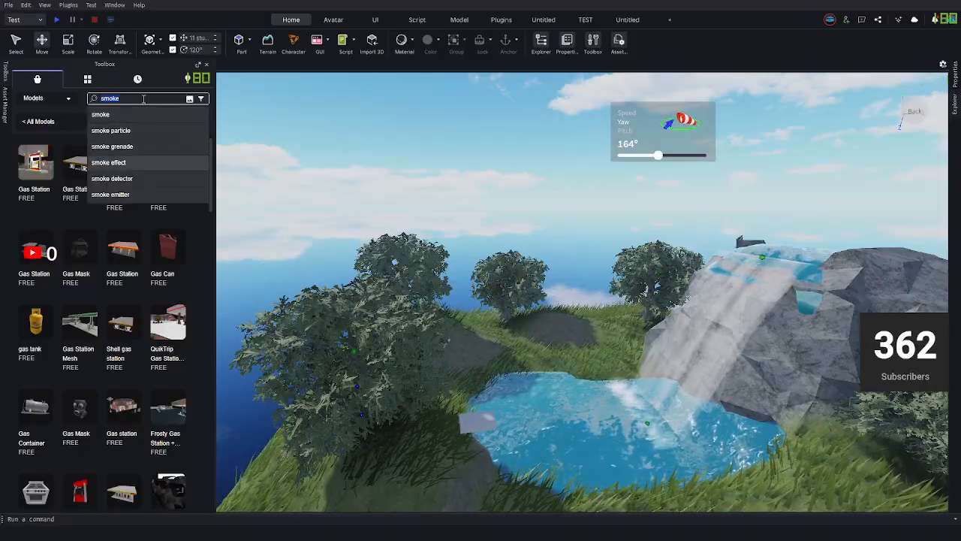
text(fog)
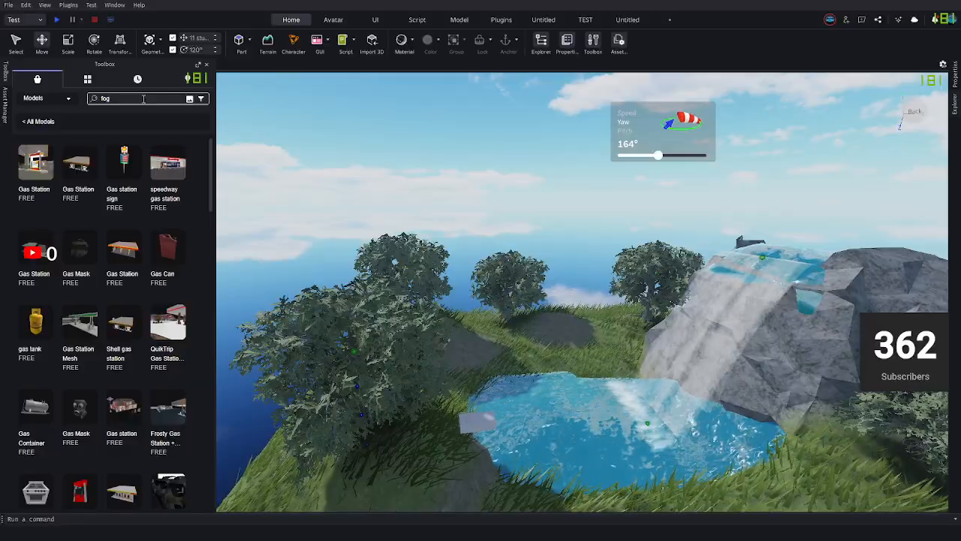
key(Return)
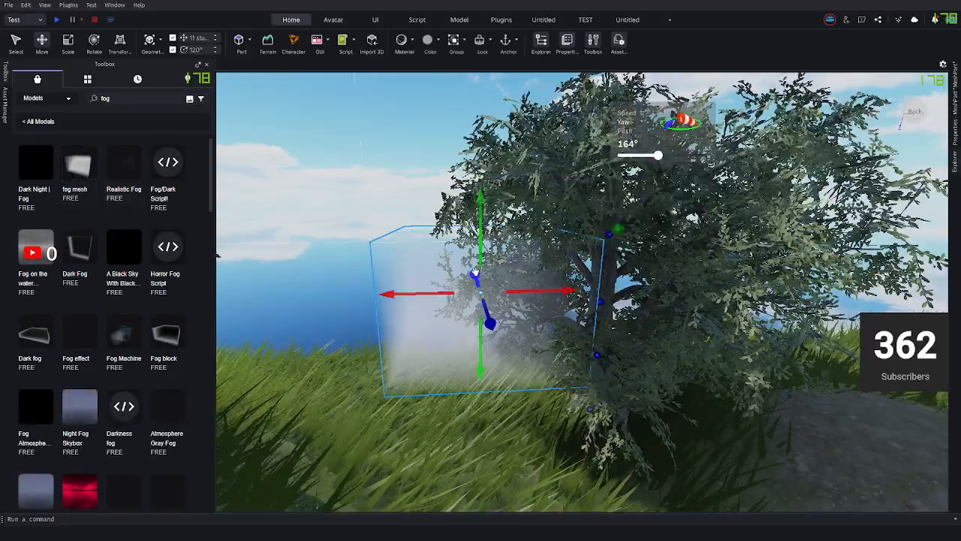
Move the fog mesh away from the large tree to the grass behind the pond.
right_drag(470, 313, 493, 360)
drag(494, 361, 492, 363)
scroll(491, 363, down, 3)
right_drag(492, 363, 500, 348)
drag(500, 348, 508, 310)
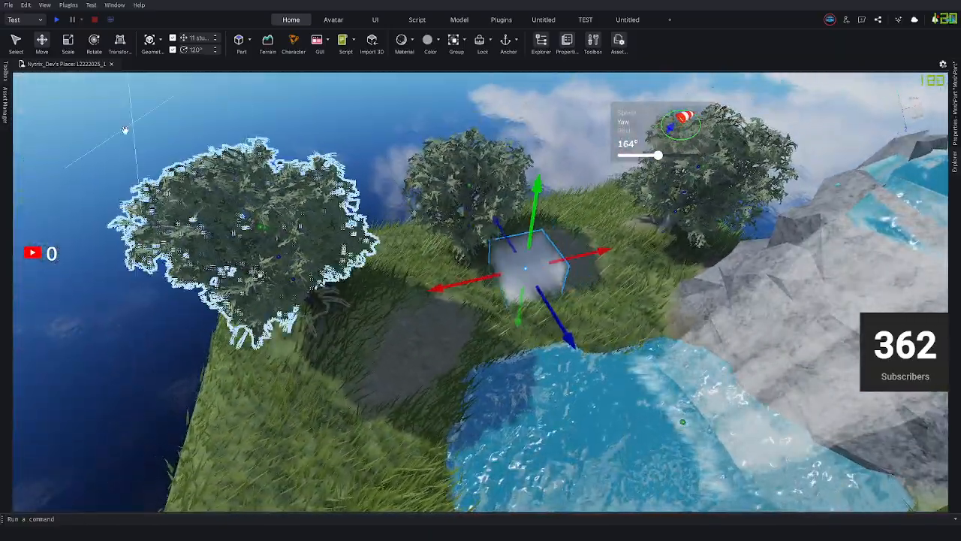
Scale the fog mesh lengthwise in both directions so it stretches across the pond to the island's edges.
click(69, 44)
right_drag(455, 248, 411, 275)
drag(412, 275, 817, 375)
drag(308, 234, 230, 195)
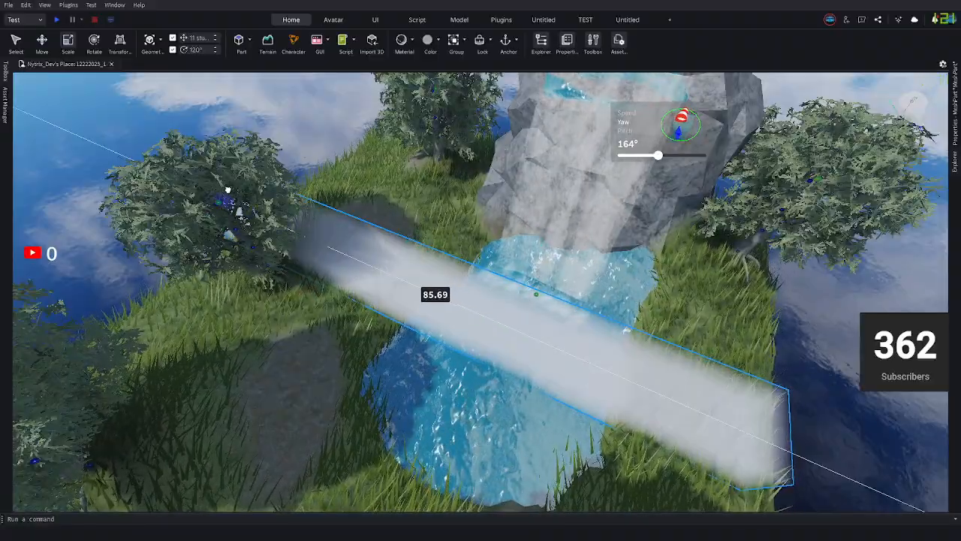
right_drag(230, 195, 473, 224)
drag(590, 227, 613, 208)
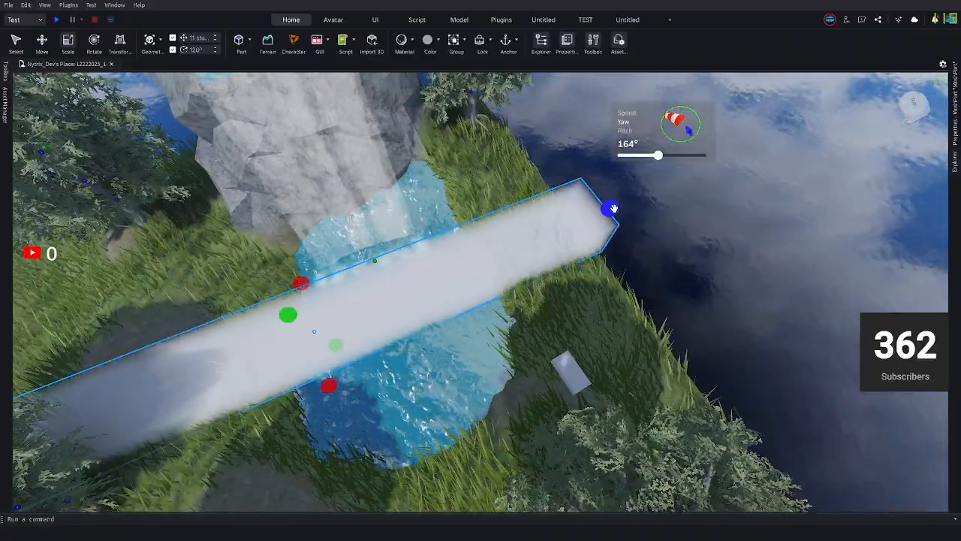
Widen the fog mesh to about 98.6 studs to cover the island and waterfall, and raise its height to about 37 studs.
right_drag(511, 227, 515, 226)
drag(455, 304, 428, 313)
scroll(508, 272, down, 4)
right_drag(506, 305, 509, 247)
drag(508, 236, 609, 293)
drag(699, 325, 696, 324)
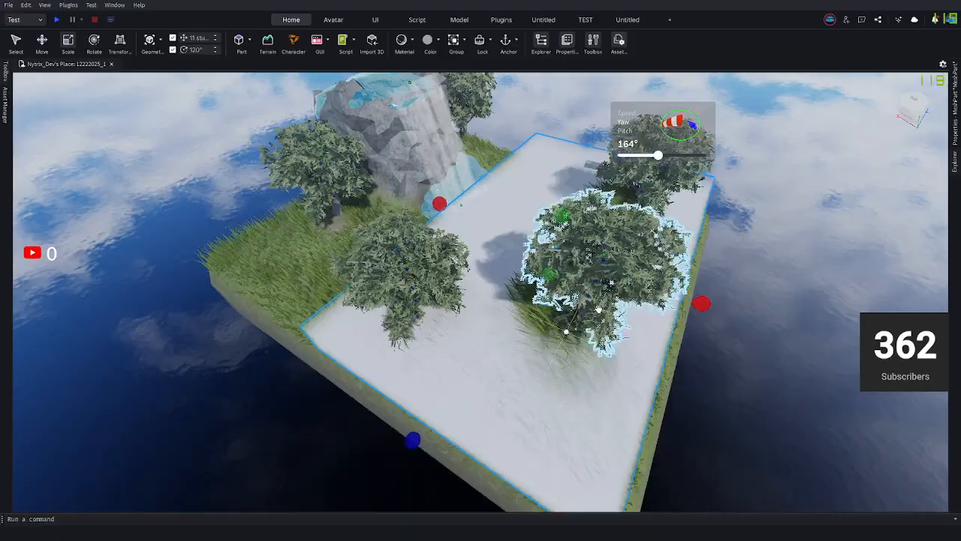
right_drag(443, 262, 438, 255)
drag(436, 244, 318, 217)
right_drag(429, 227, 501, 196)
drag(483, 255, 481, 210)
Examine the fog coverage around the waterfall, pond and trees from inside and outside the mesh.
key(a)
key(w)
key(w)
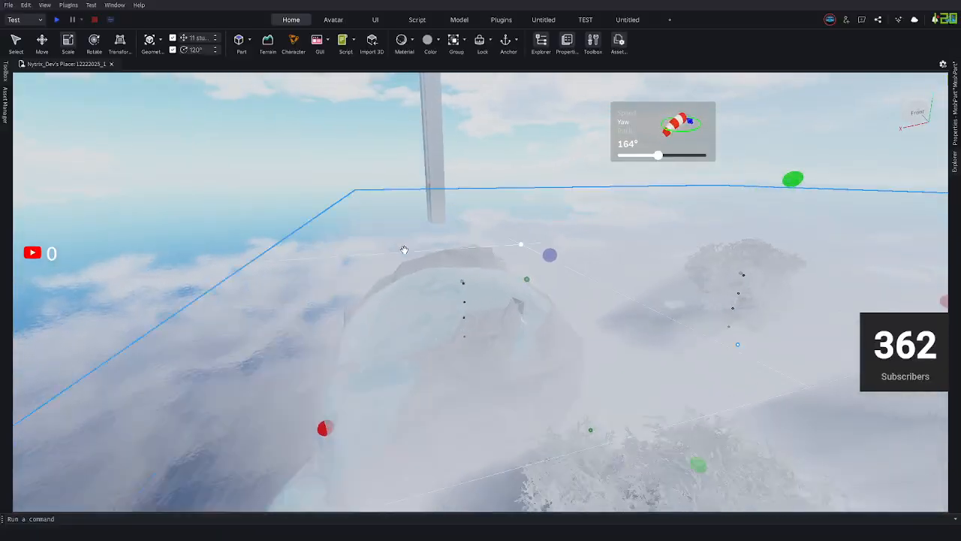
right_drag(403, 248, 409, 245)
key(s)
key(w)
key(w)
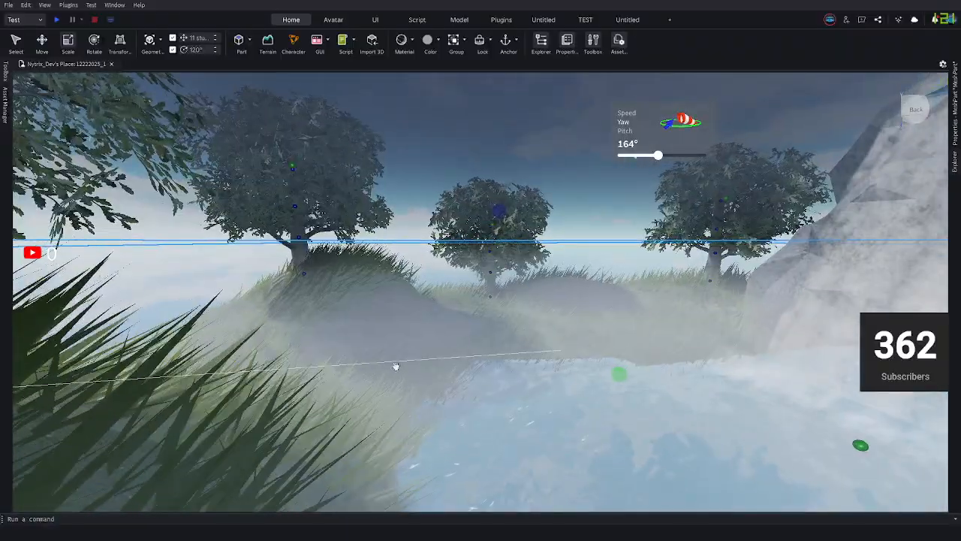
key(s)
right_drag(511, 303, 512, 303)
key(s)
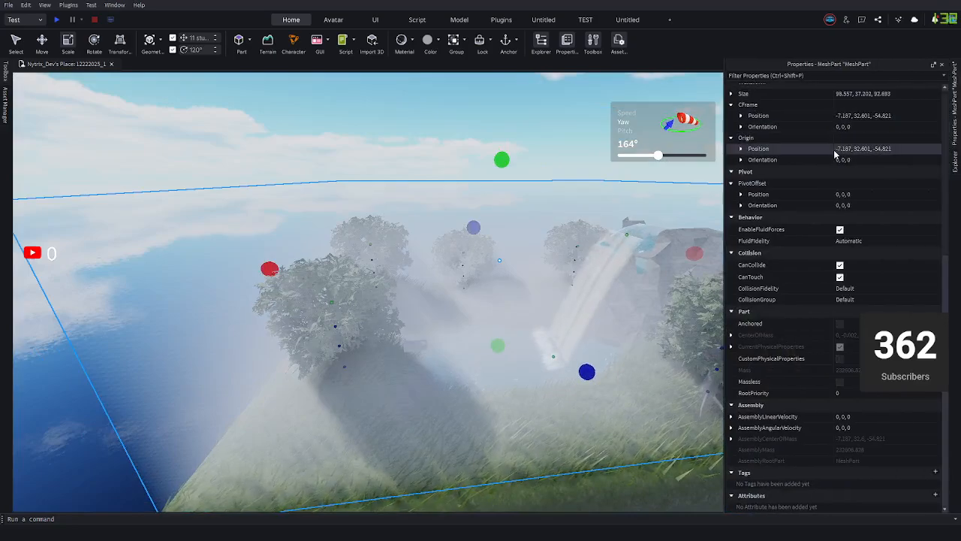
Try a Transparency of 90 on the fog mesh and set it back to 0.95.
scroll(860, 188, up, 8)
click(847, 244)
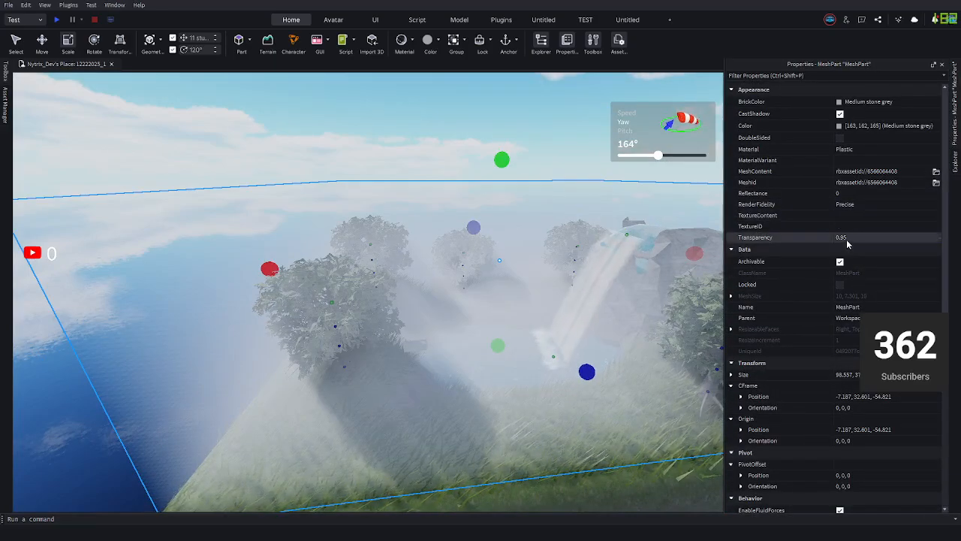
text(90)
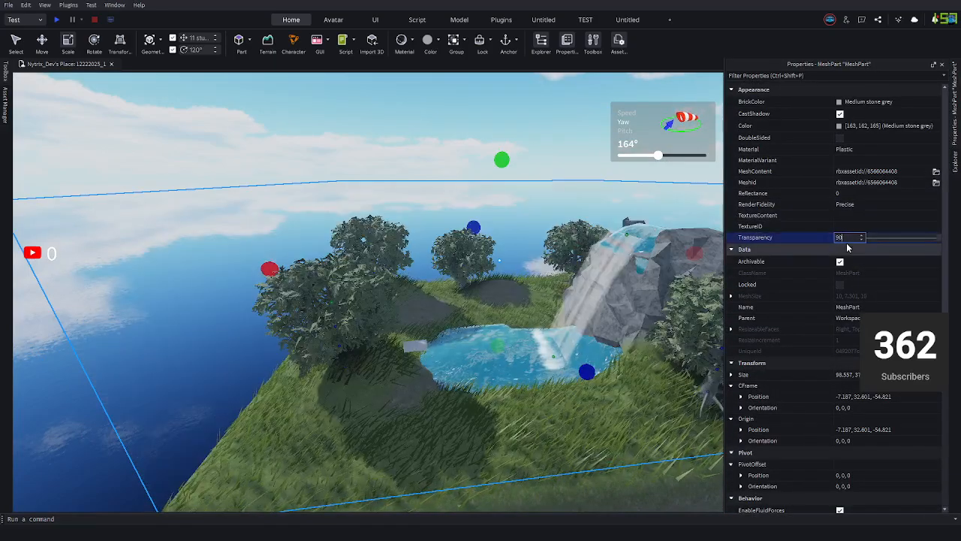
key(BackSpace)
key(BackSpace)
text(0)
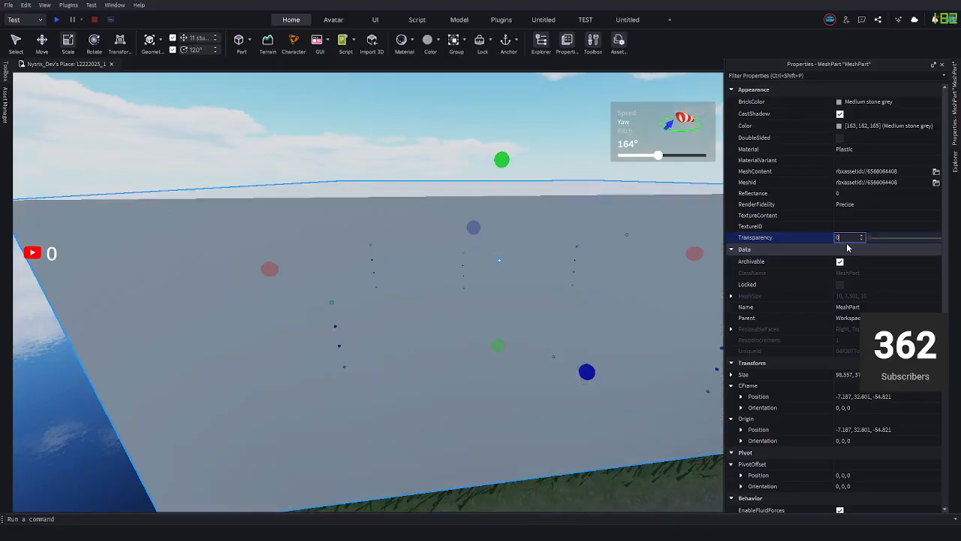
text(.85)
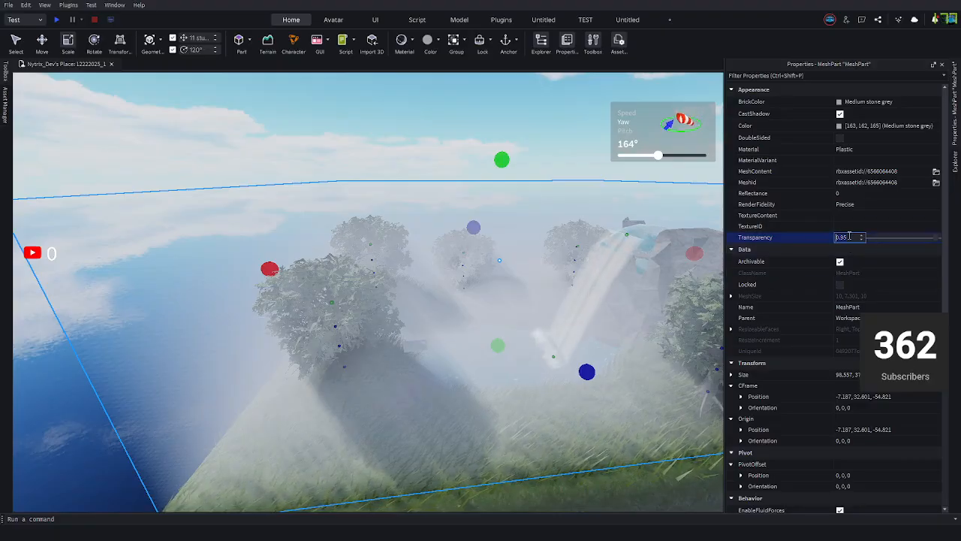
Try a Transparency of 0.8 on the fog mesh and set it to 0.85.
key(BackSpace)
key(BackSpace)
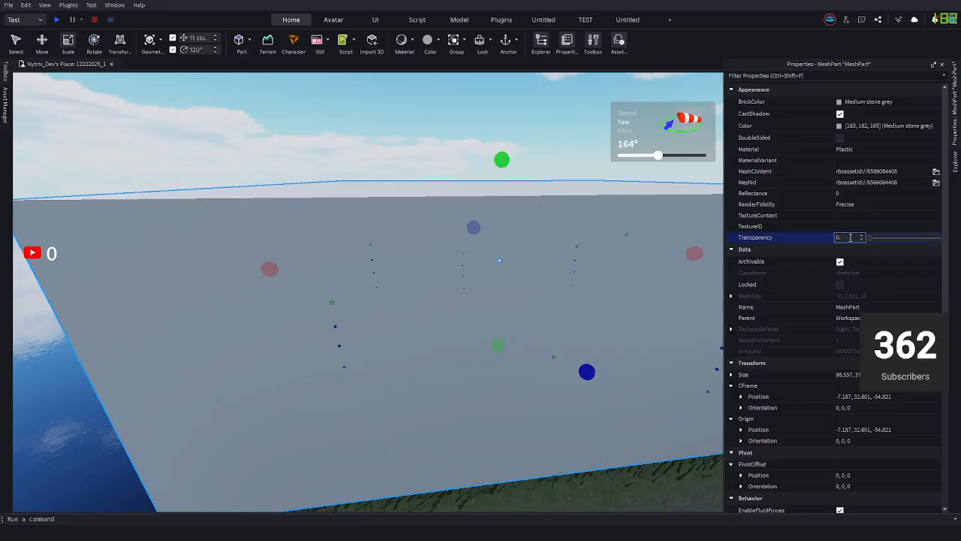
text(80)
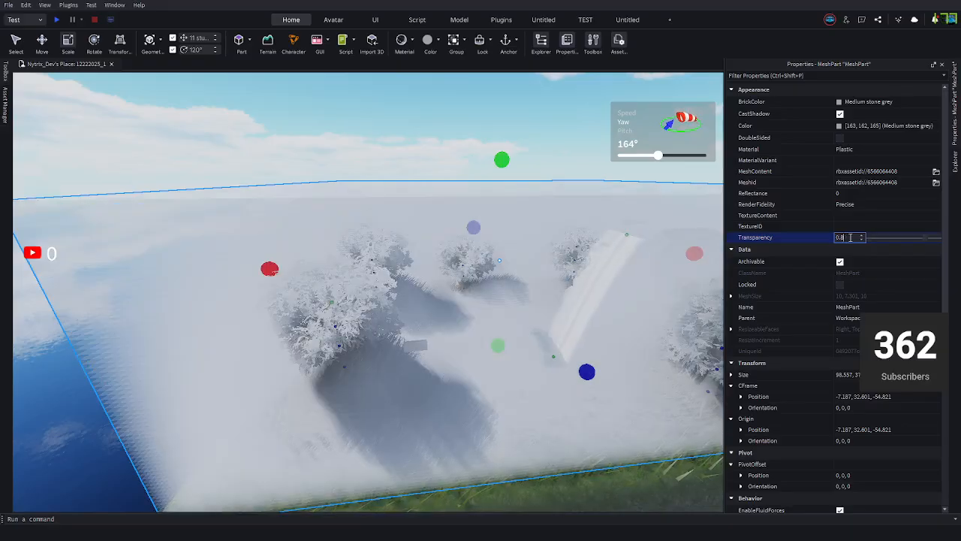
key(BackSpace)
key(BackSpace)
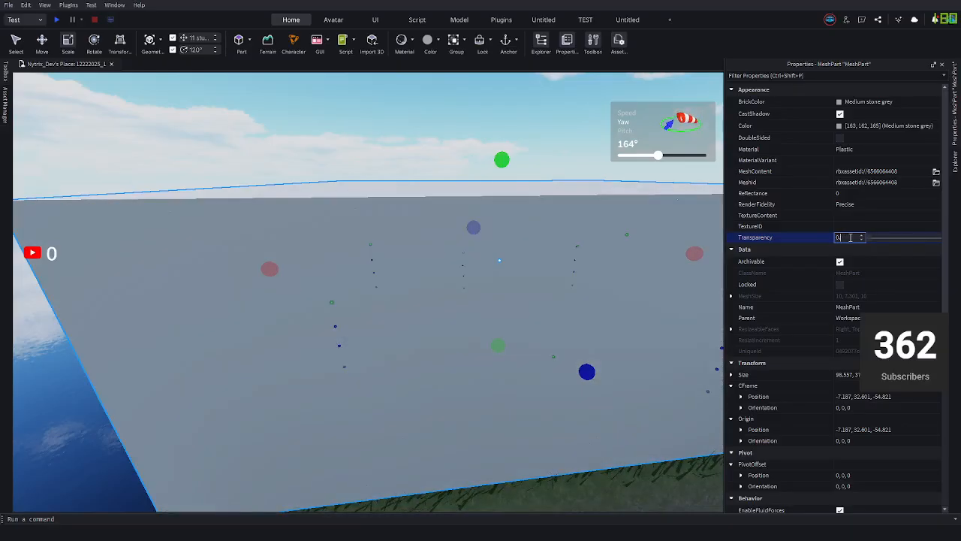
text(85)
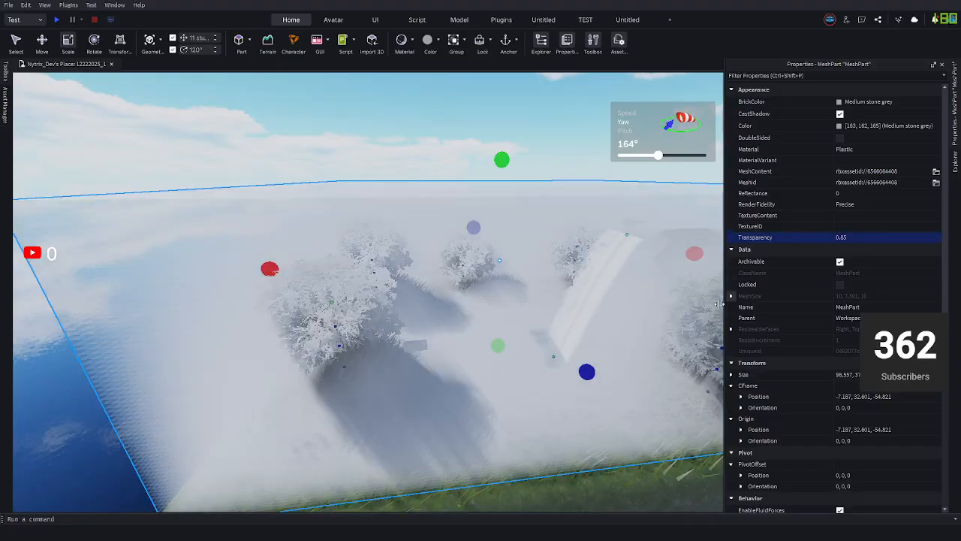
Examine how dense the fog looks from close to the view-lock part and the pond.
right_drag(485, 361, 467, 362)
scroll(472, 360, up, 4)
key(w)
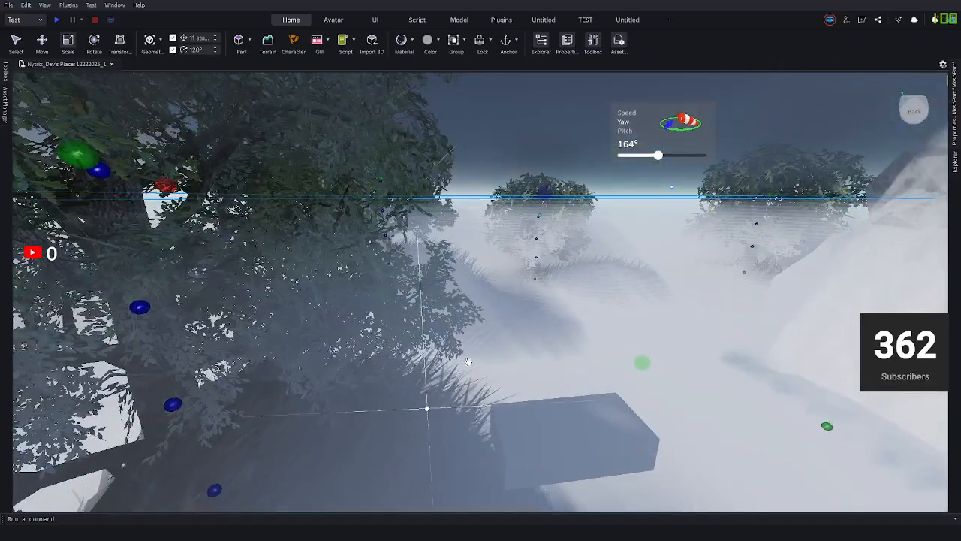
key(d)
key(w)
key(q)
key(s)
key(e)
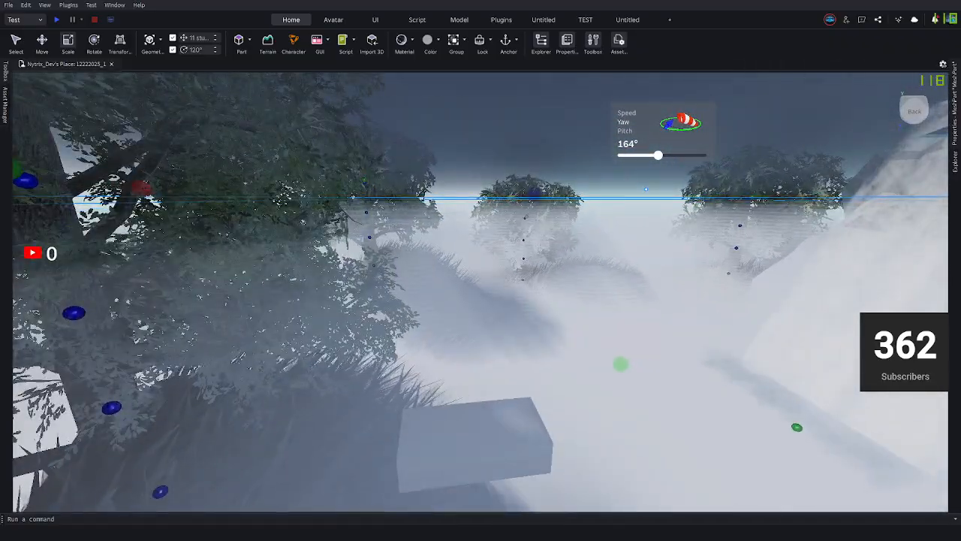
Set the fog mesh's Transparency to 100.
click(954, 162)
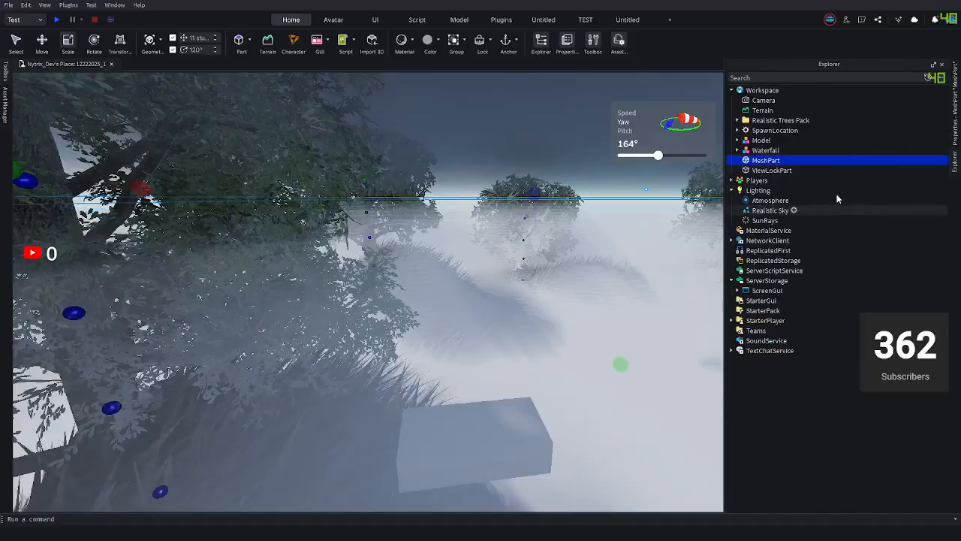
click(955, 113)
click(880, 242)
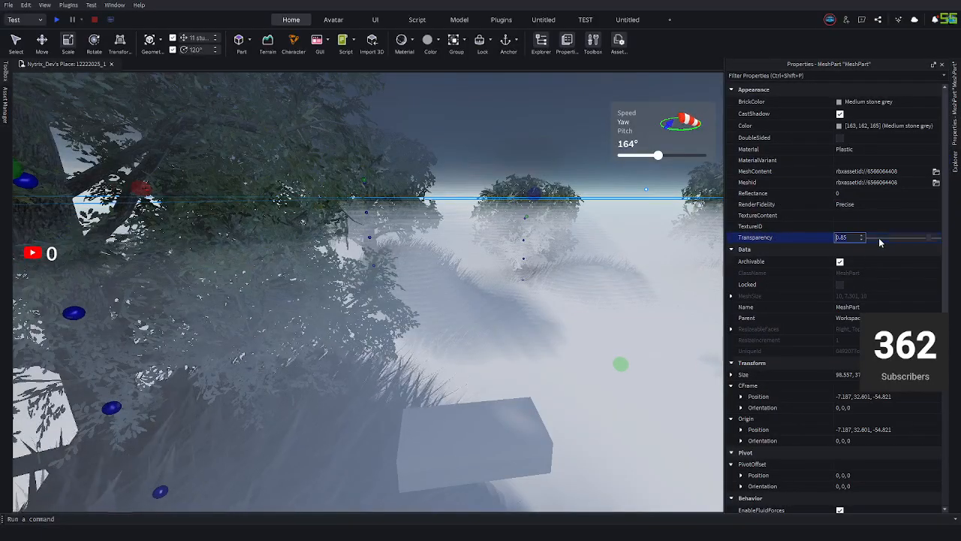
text(100)
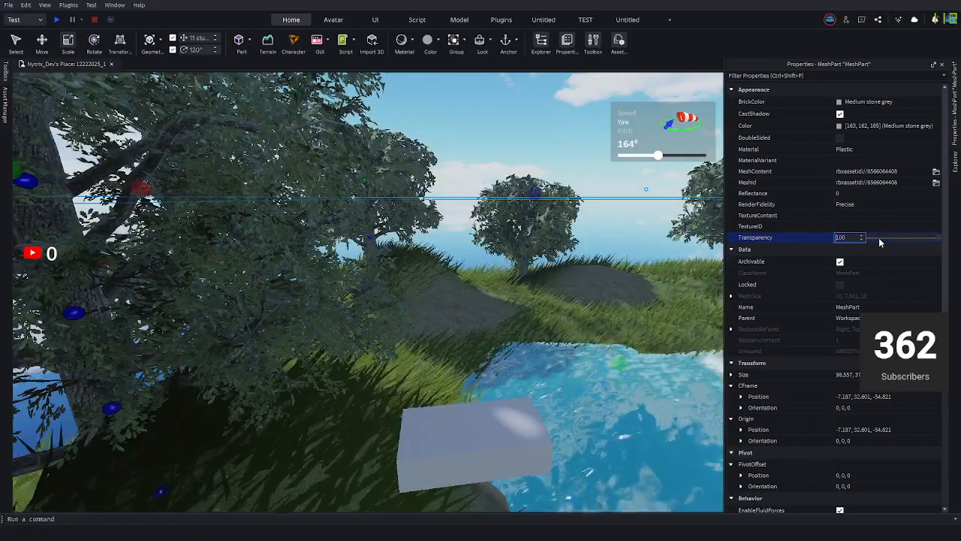
Try a Transparency of 0.97 on the fog mesh and set it to 0.99.
key(BackSpace)
key(BackSpace)
key(BackSpace)
text(0)
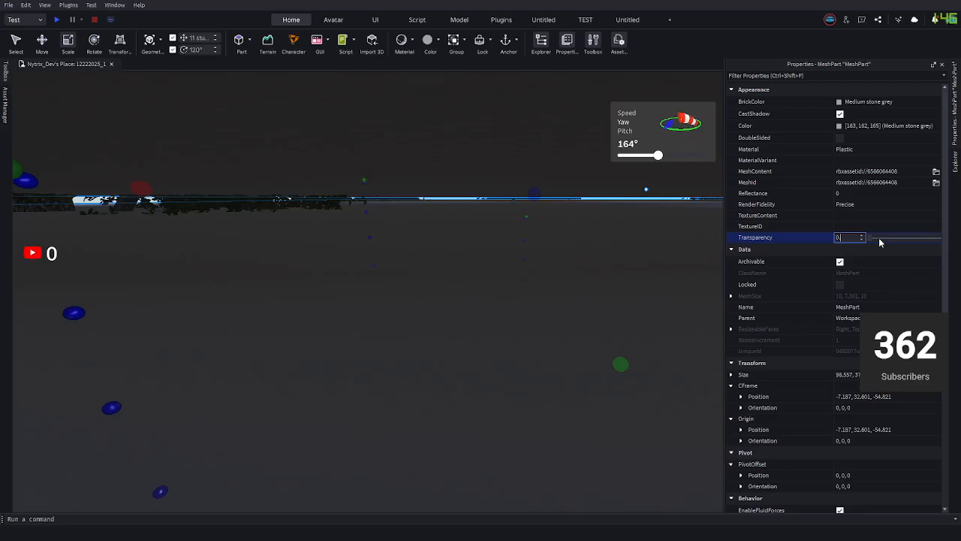
text(.8)
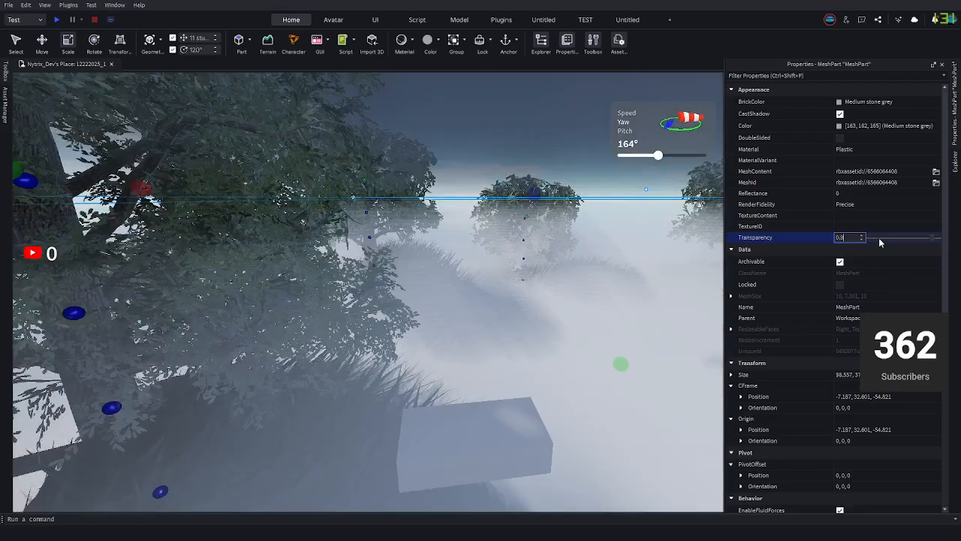
text(7)
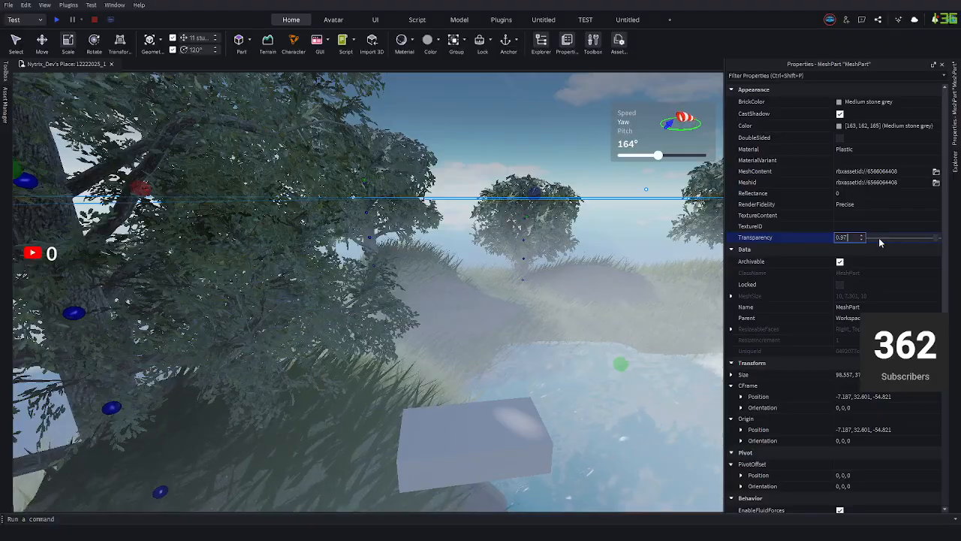
key(BackSpace)
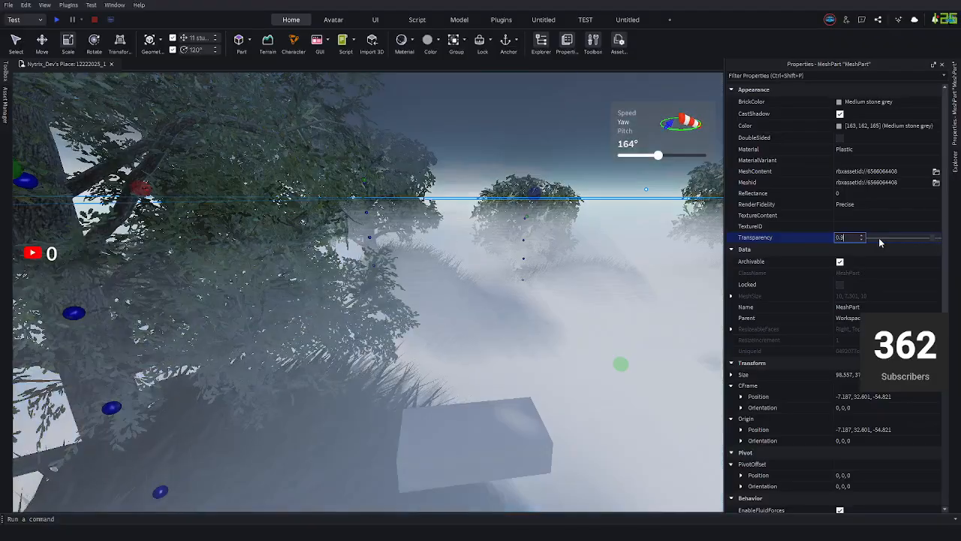
text(9)
key(Return)
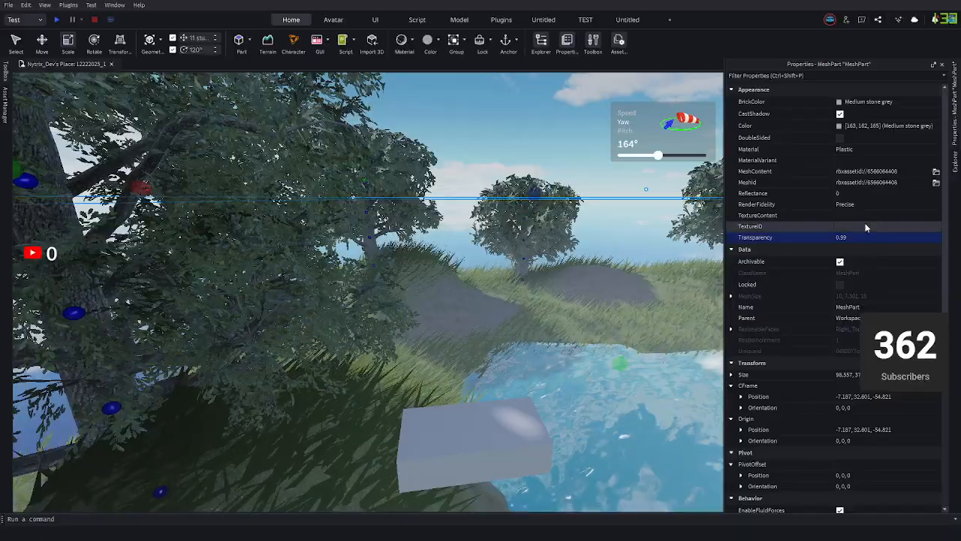
Stretch the fog mesh downward below the grass terrain to a height of about 48 studs.
scroll(540, 306, down, 10)
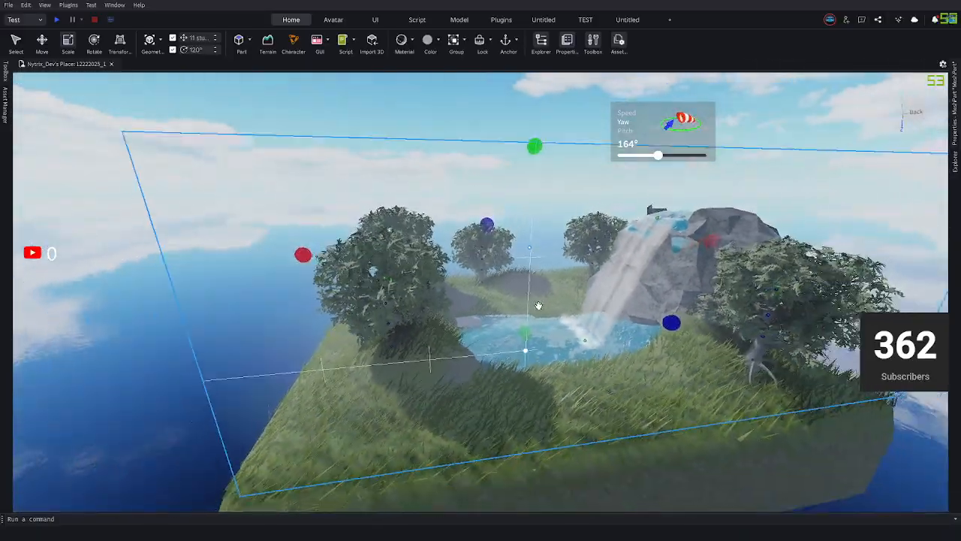
scroll(658, 310, down, 3)
right_drag(665, 314, 533, 223)
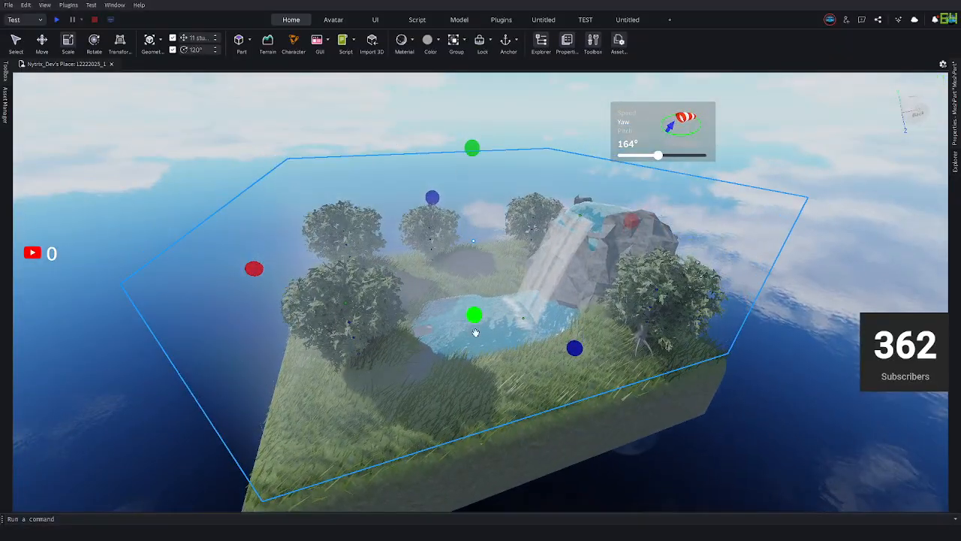
drag(475, 331, 478, 347)
right_drag(583, 362, 477, 132)
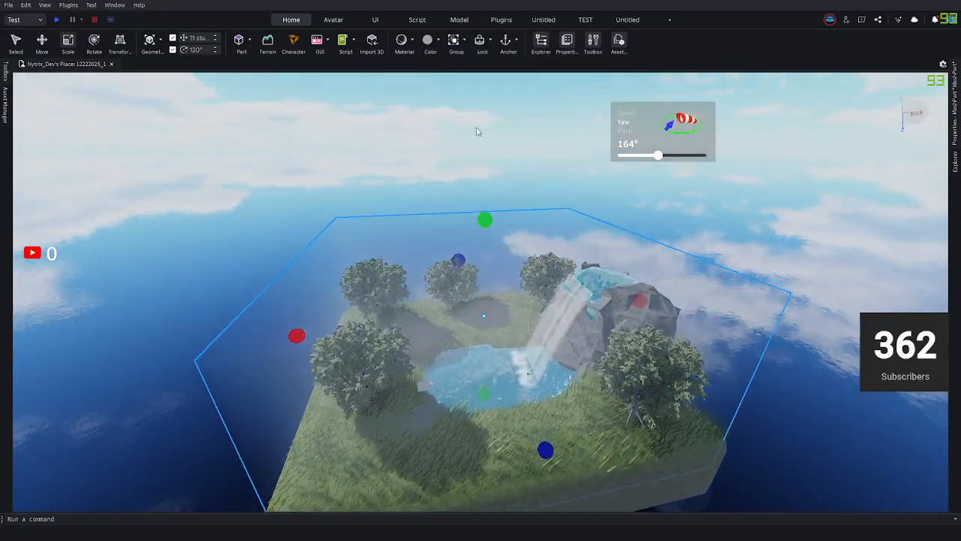
scroll(476, 131, up, 3)
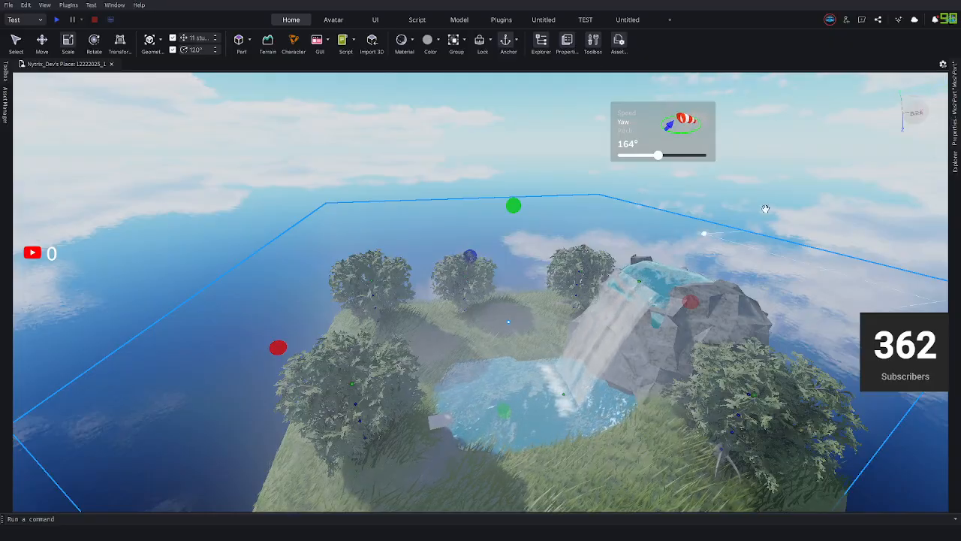
Look through the fog mesh's properties and filter them for "anc".
click(953, 130)
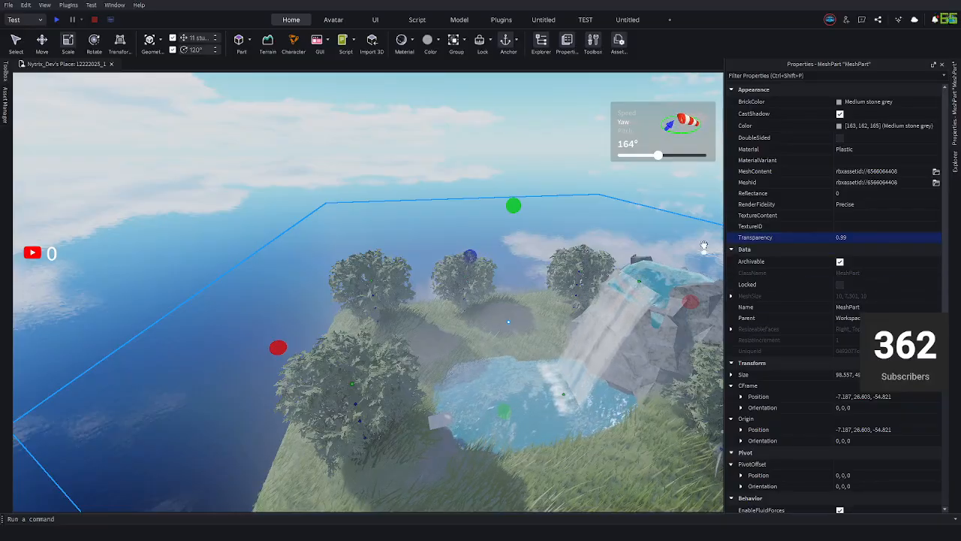
scroll(845, 239, down, 5)
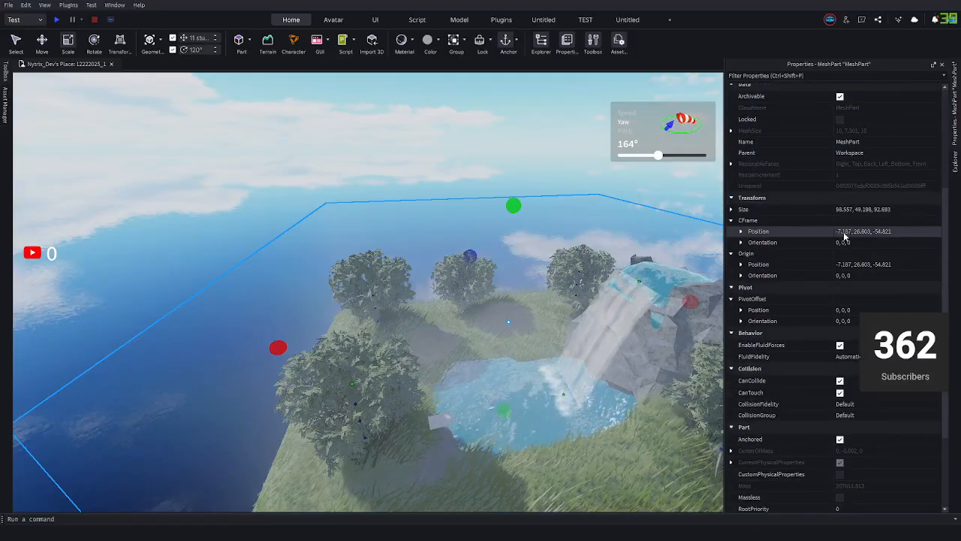
scroll(844, 237, up, 3)
scroll(824, 145, down, 3)
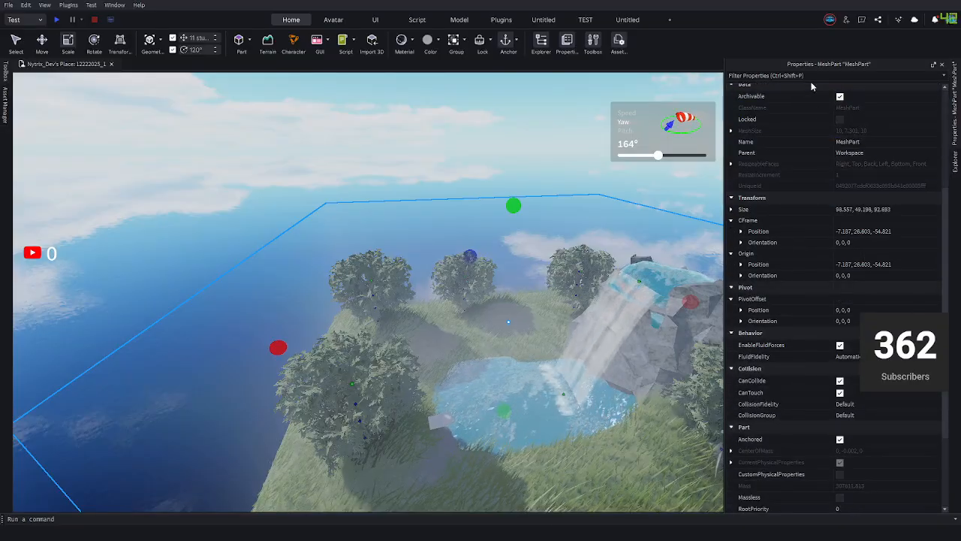
text(anc)
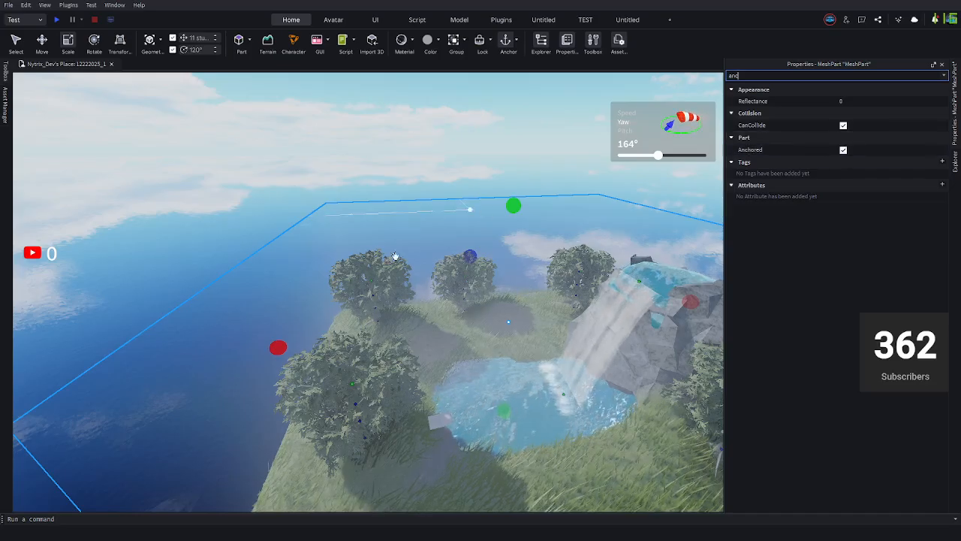
Examine the haze around the pond, trees and waterfall from close up and from outside the fog mesh.
click(430, 163)
right_drag(480, 197, 502, 253)
key(w)
key(w)
key(q)
key(e)
key(w)
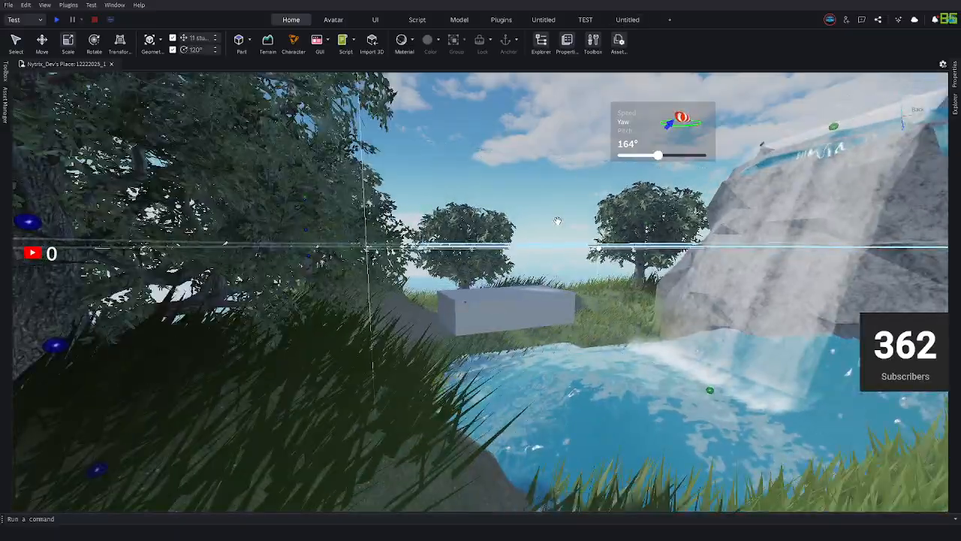
click(557, 221)
key(f)
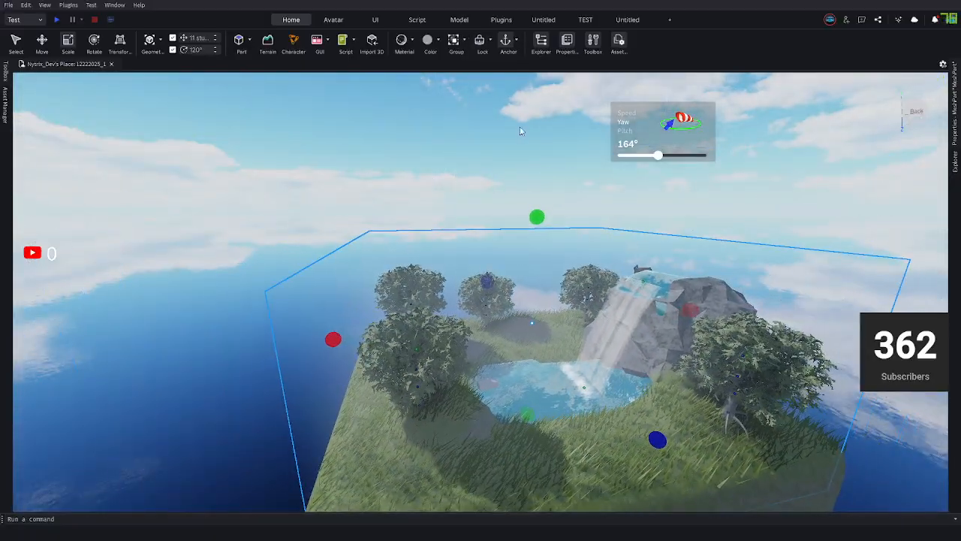
key(w)
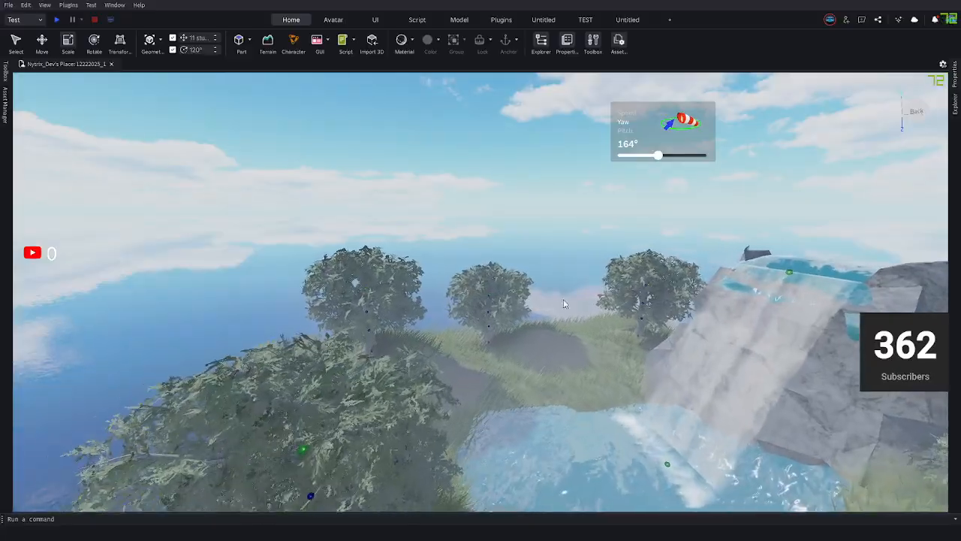
right_drag(564, 301, 677, 235)
key(s)
key(w)
key(s)
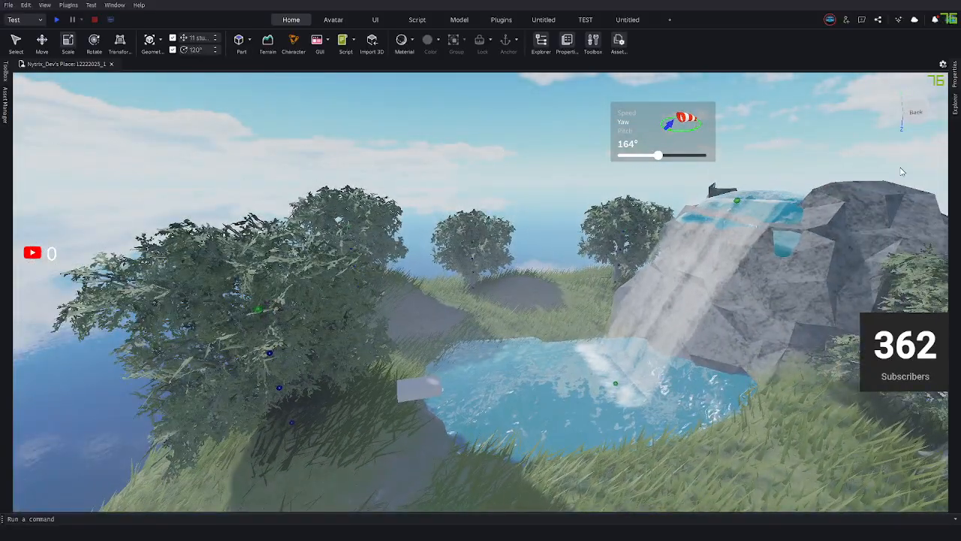
Select the fog MeshPart in the Workspace, filter its properties for "lock" and toggle its Locked option.
click(955, 107)
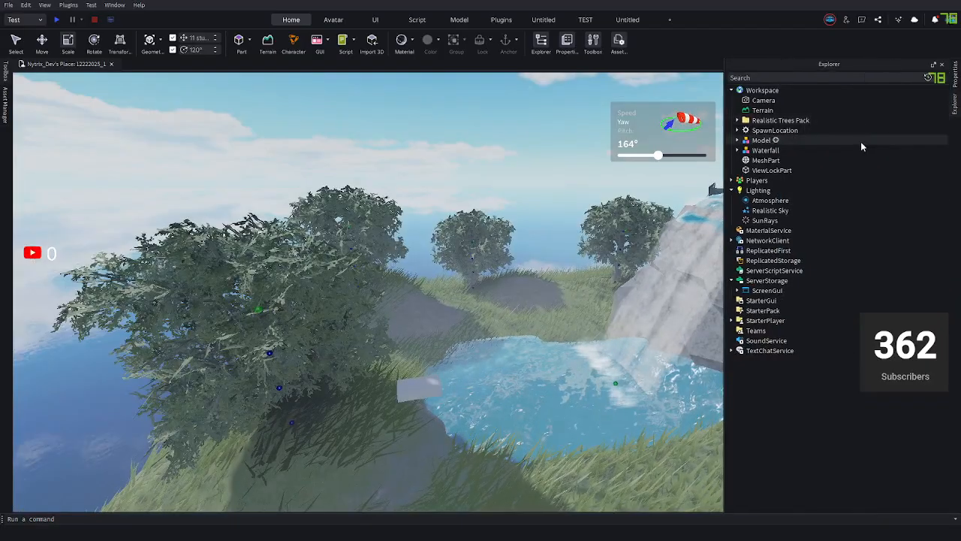
click(769, 160)
click(957, 114)
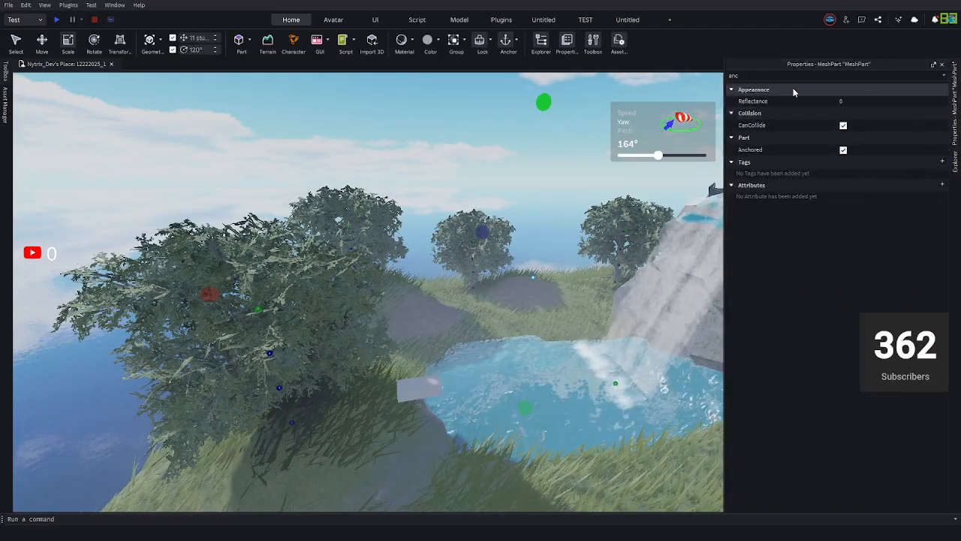
key(BackSpace)
key(BackSpace)
key(BackSpace)
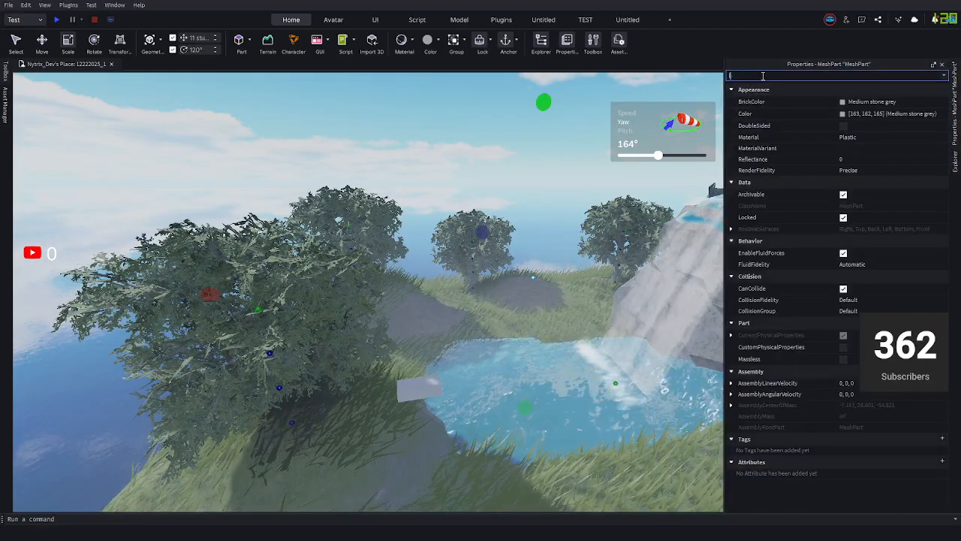
text(lock)
click(843, 101)
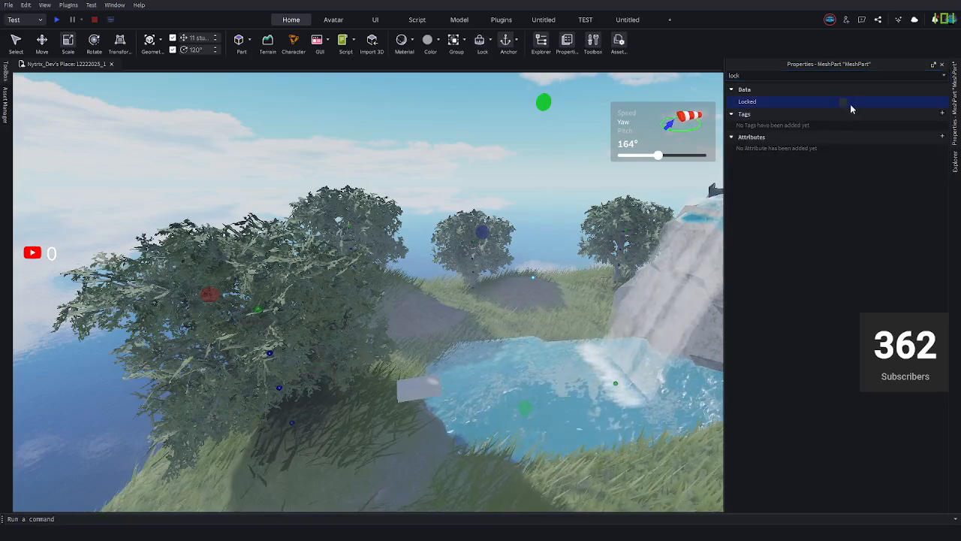
Hide the wind speed, yaw and pitch overlay from the viewport.
click(502, 199)
scroll(531, 204, up, 3)
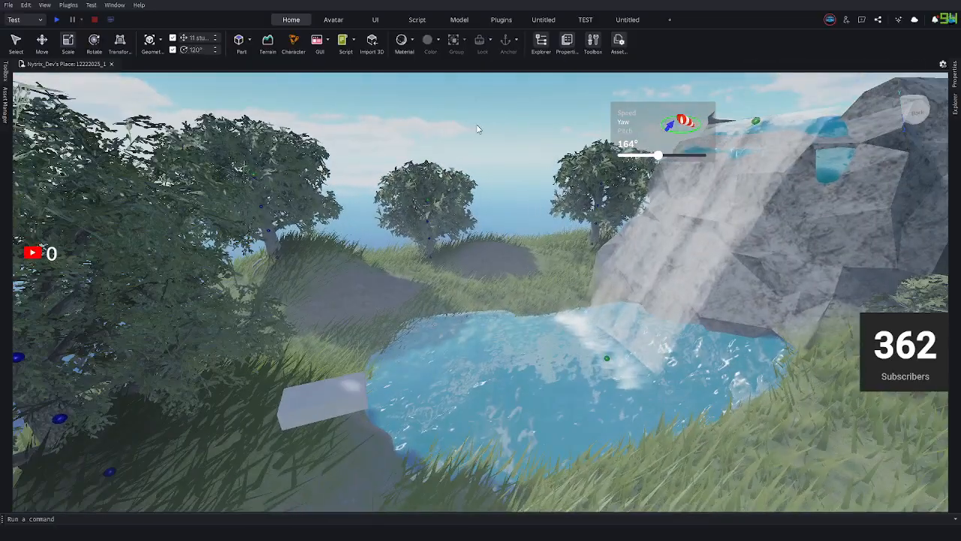
scroll(704, 156, down, 3)
right_drag(625, 224, 601, 267)
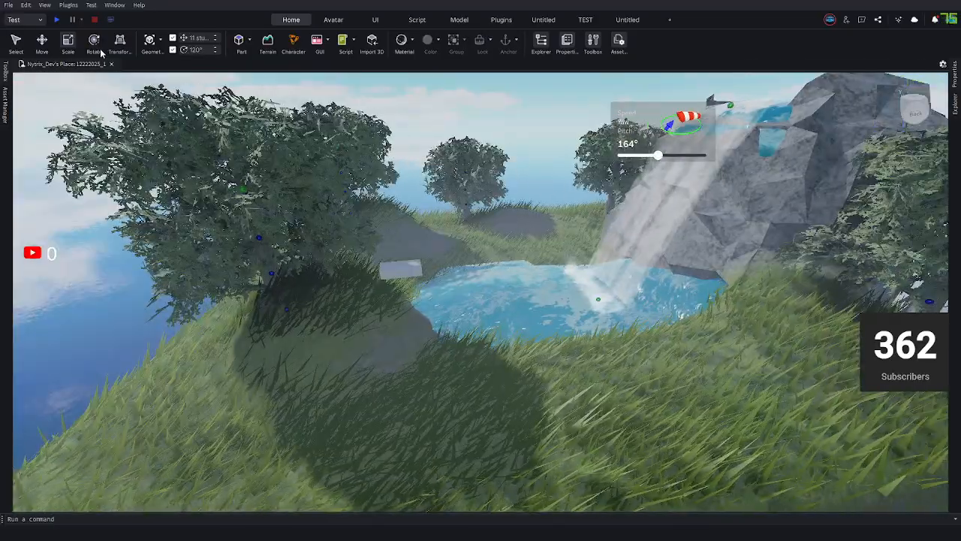
key(s)
key(e)
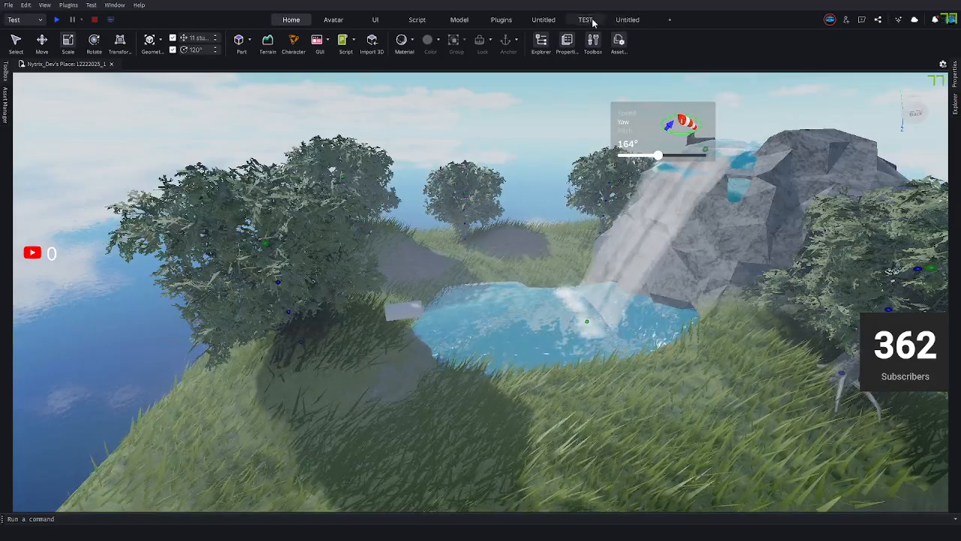
click(616, 23)
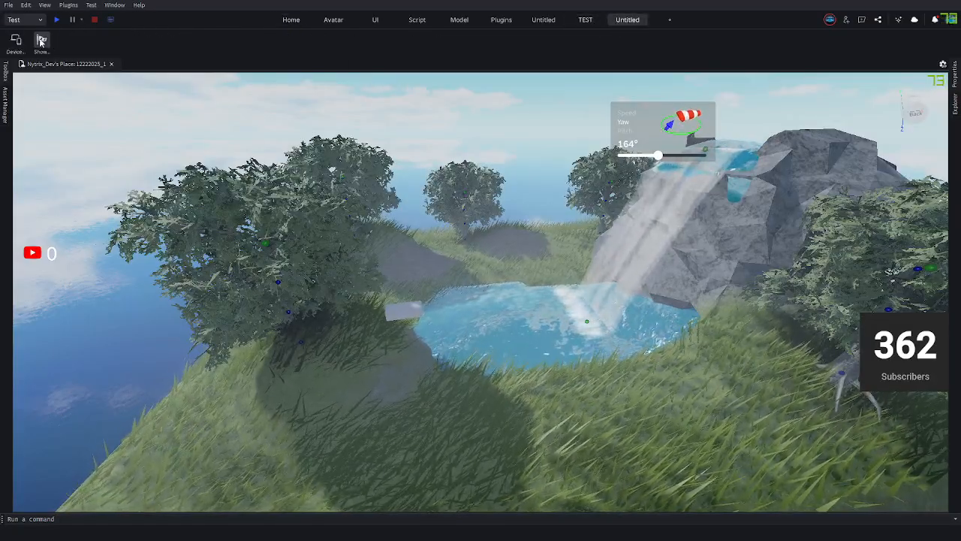
click(42, 41)
Examine the finished waterfall and pond scene from nearby and from farther back.
scroll(496, 130, up, 6)
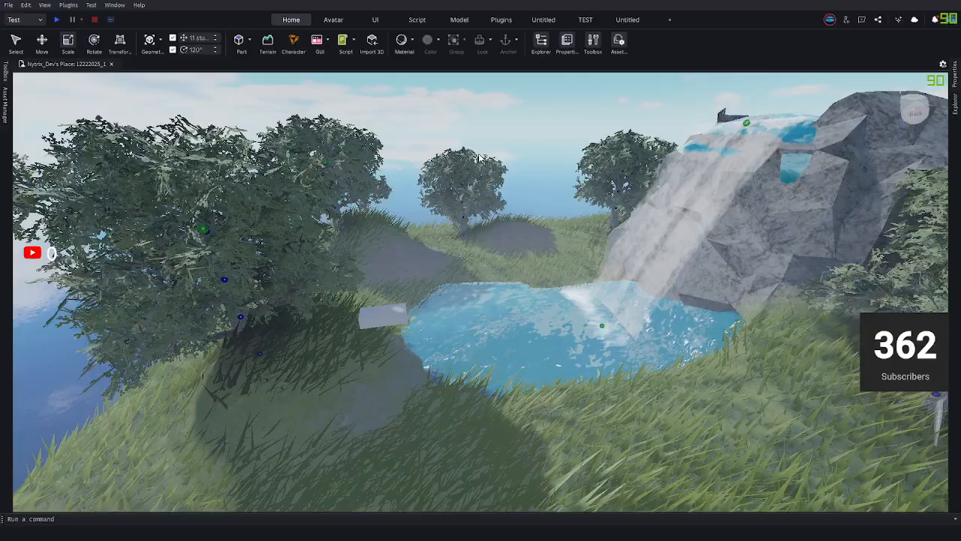
right_drag(496, 131, 474, 160)
scroll(474, 160, down, 3)
scroll(474, 160, down, 8)
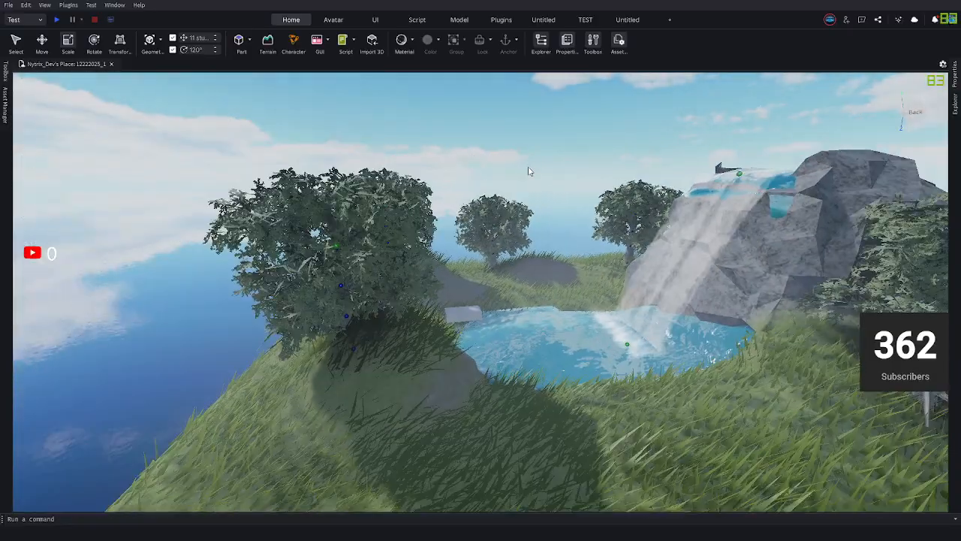
scroll(549, 203, up, 8)
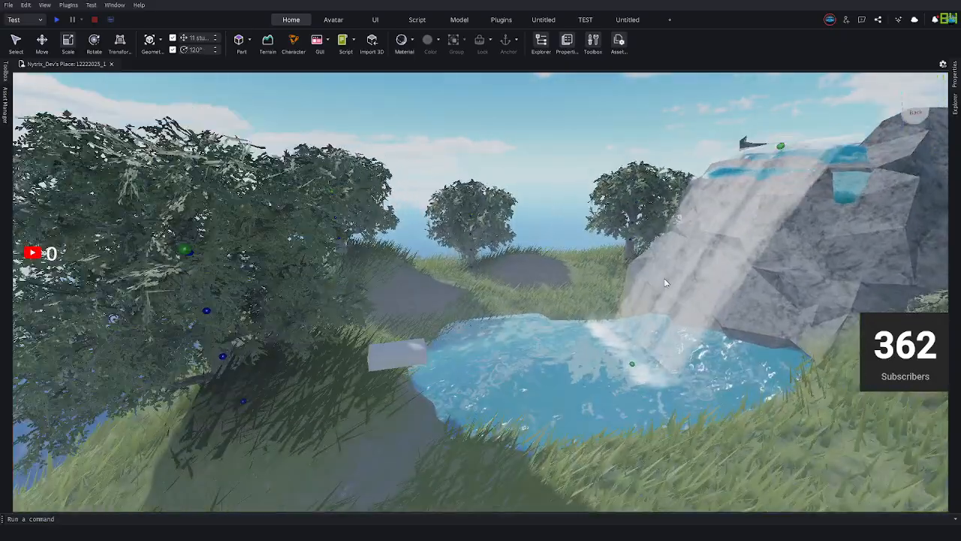
key(s)
key(e)
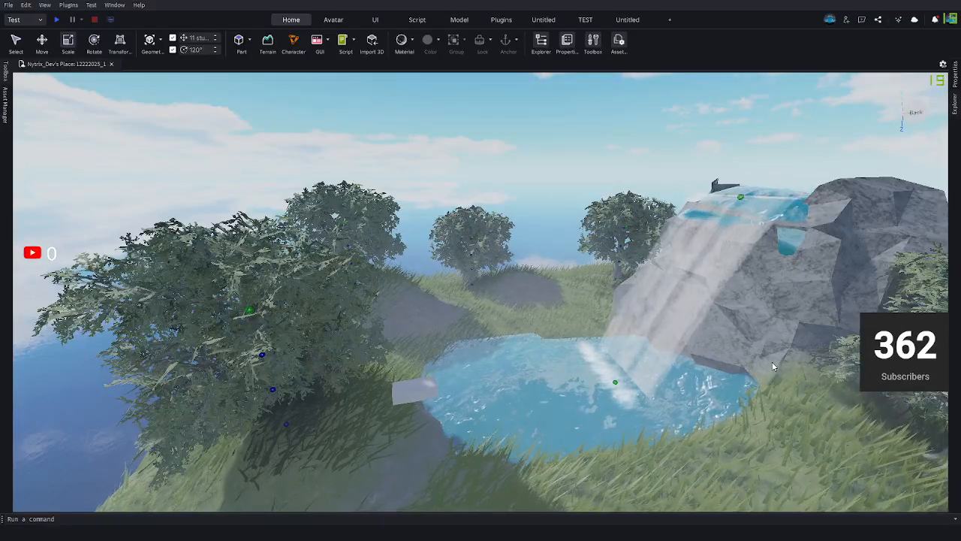
Add the Loading screen GUI to ServerStorage.
mouse_move(954, 104)
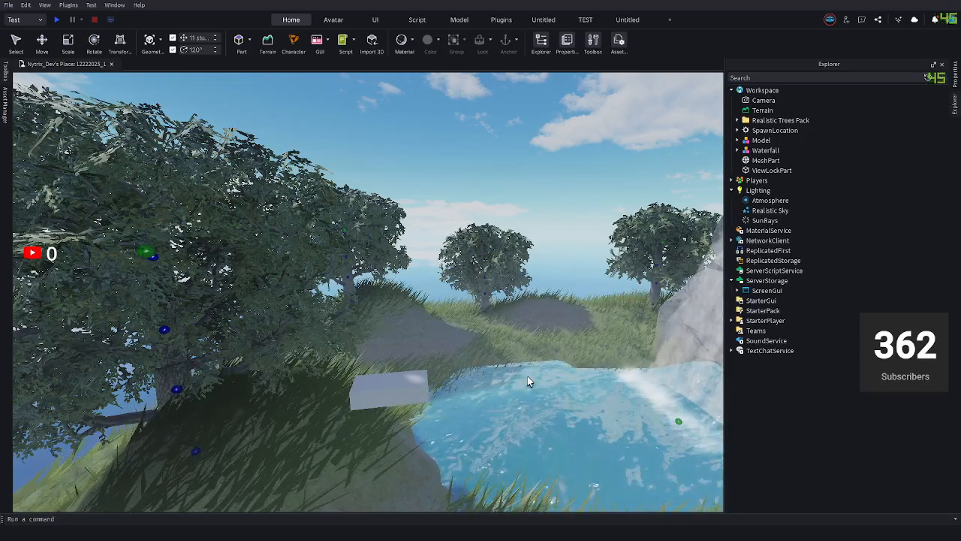
right_click(749, 280)
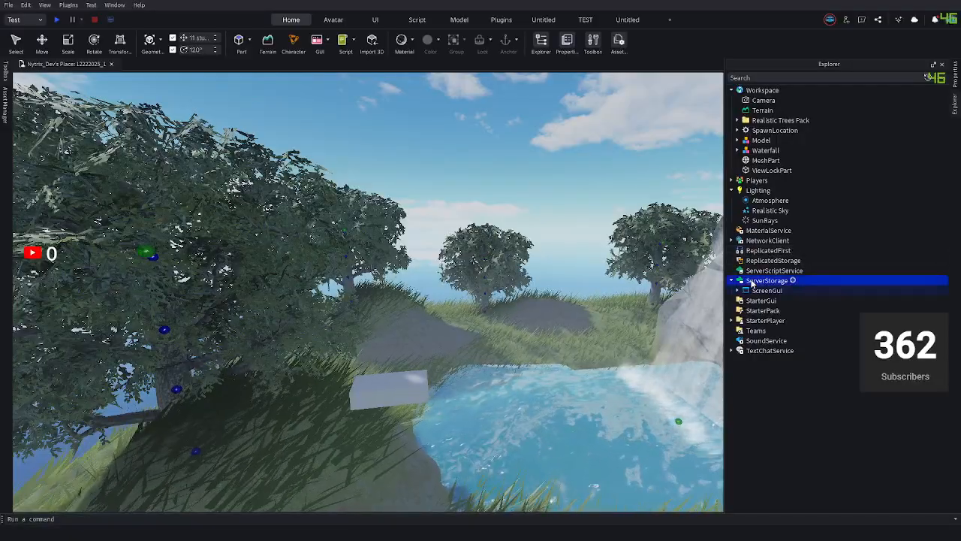
click(770, 287)
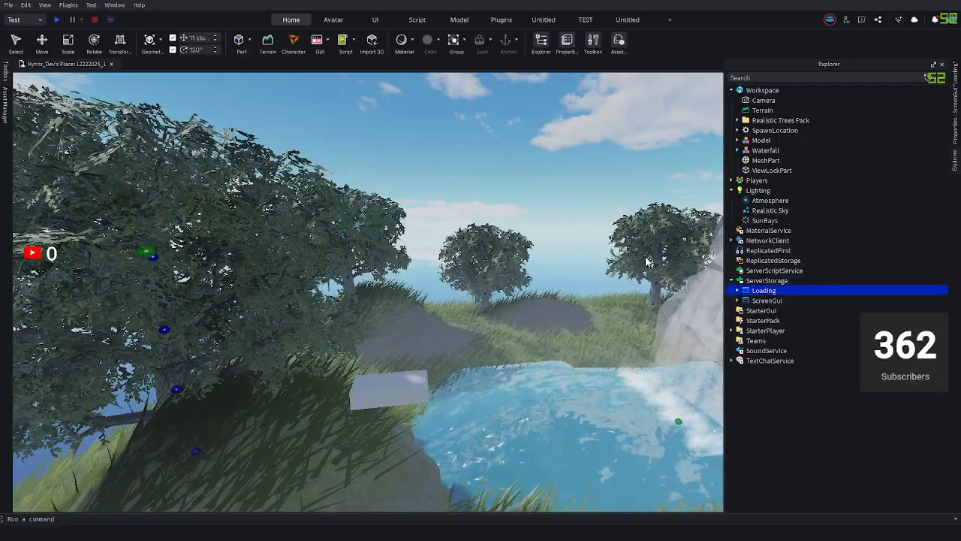
click(5, 73)
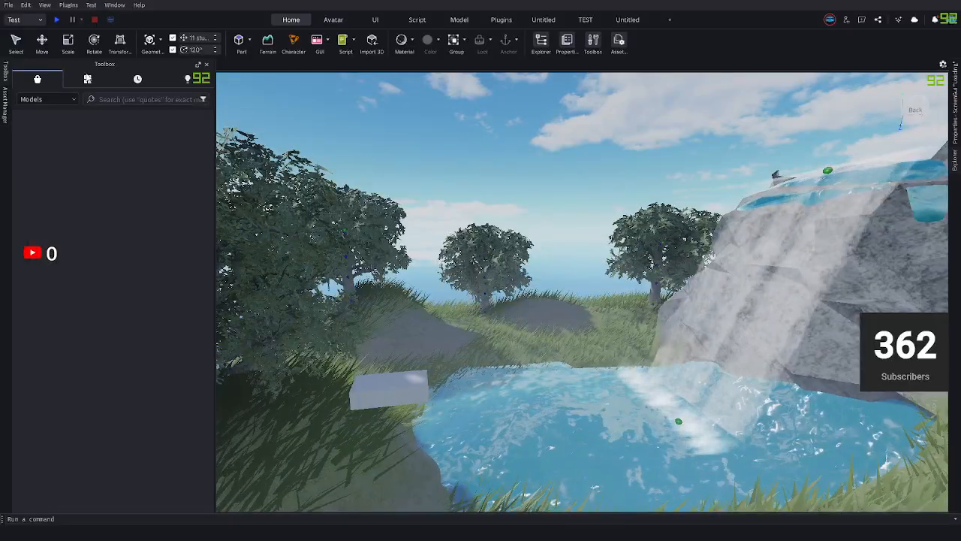
click(5, 73)
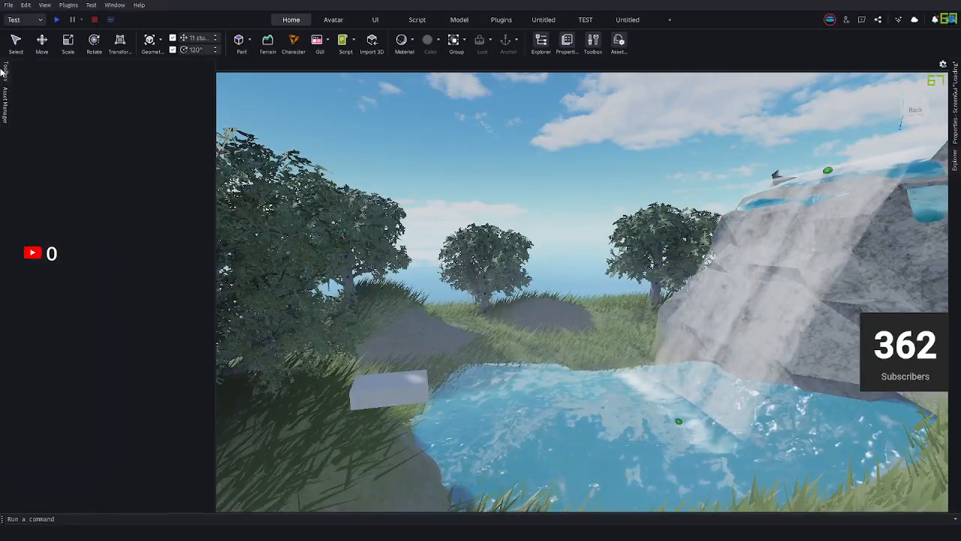
click(954, 159)
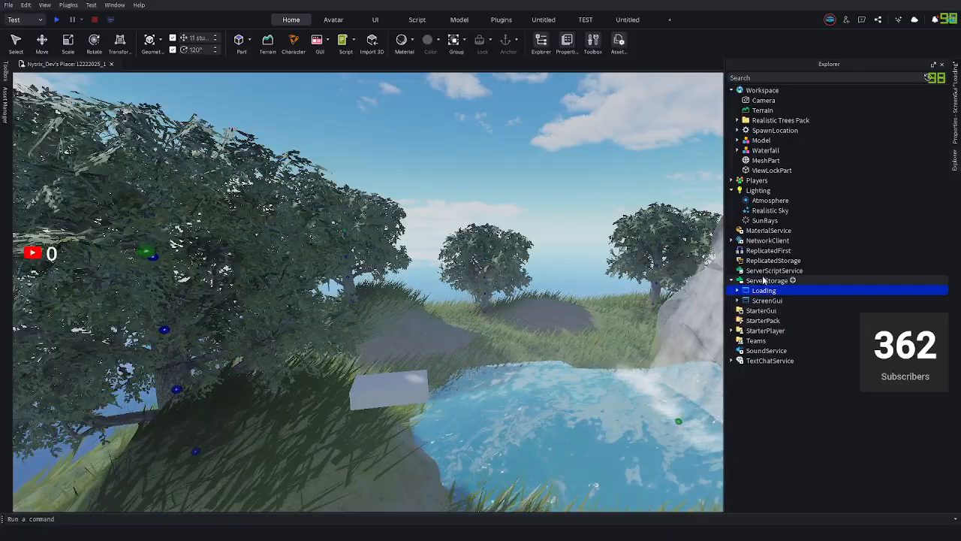
Move the Loading GUI from ServerStorage into StarterGui and delete its EndSequence frame.
drag(764, 290, 750, 322)
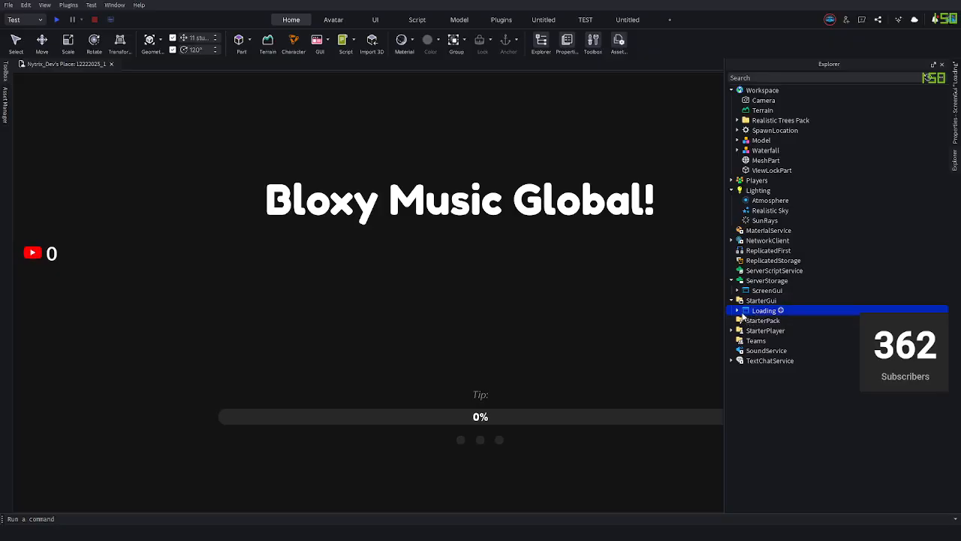
click(737, 310)
click(763, 332)
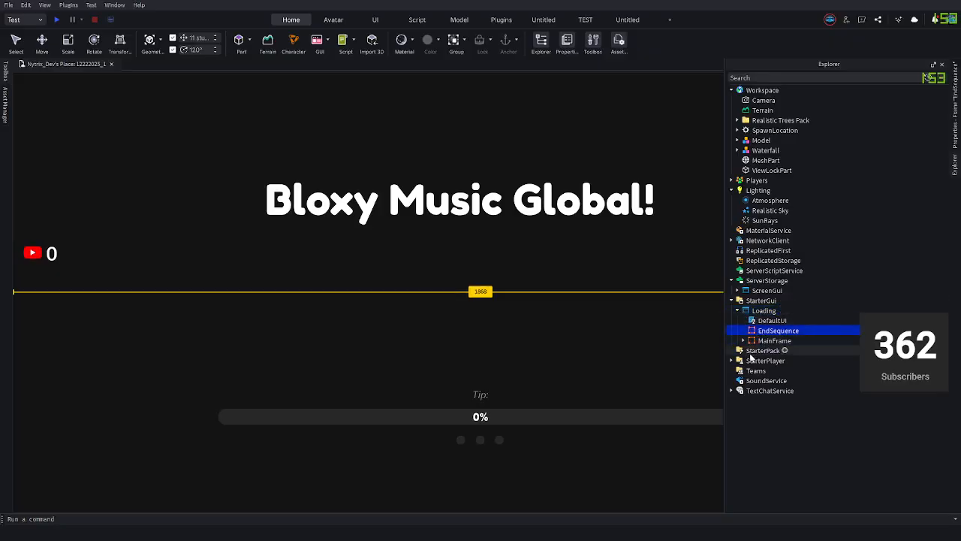
click(744, 341)
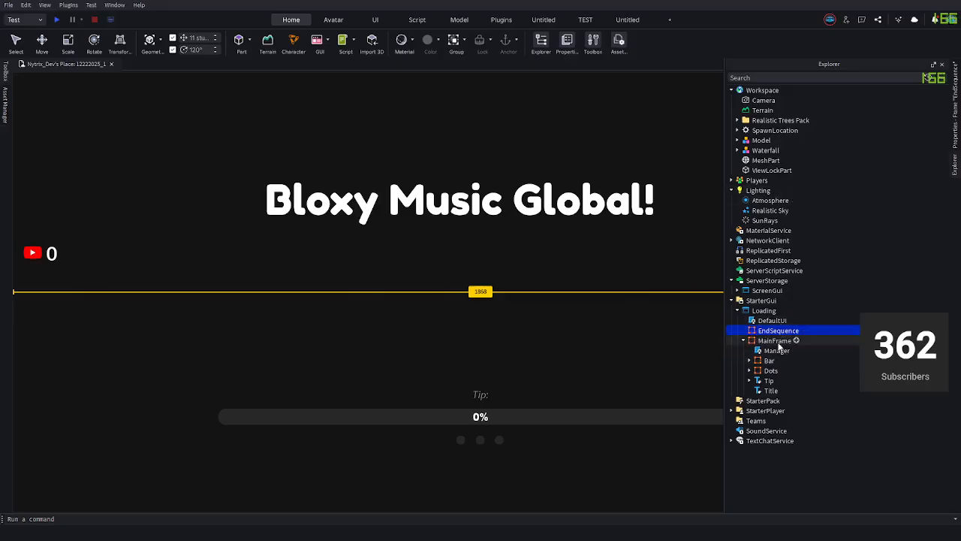
key(Delete)
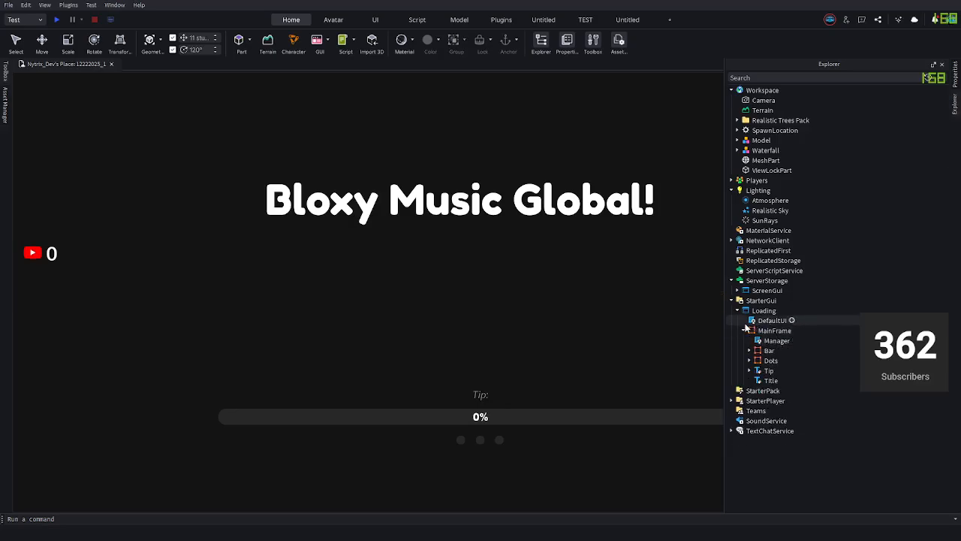
key(ctrl+z)
key(Delete)
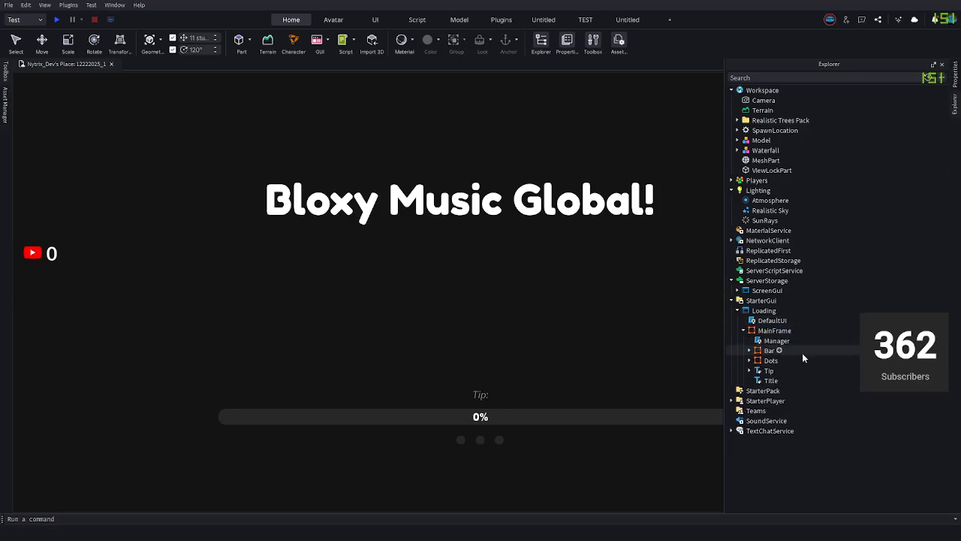
Set the BackgroundTransparency of the Loading GUI's MainFrame to 1.
click(766, 332)
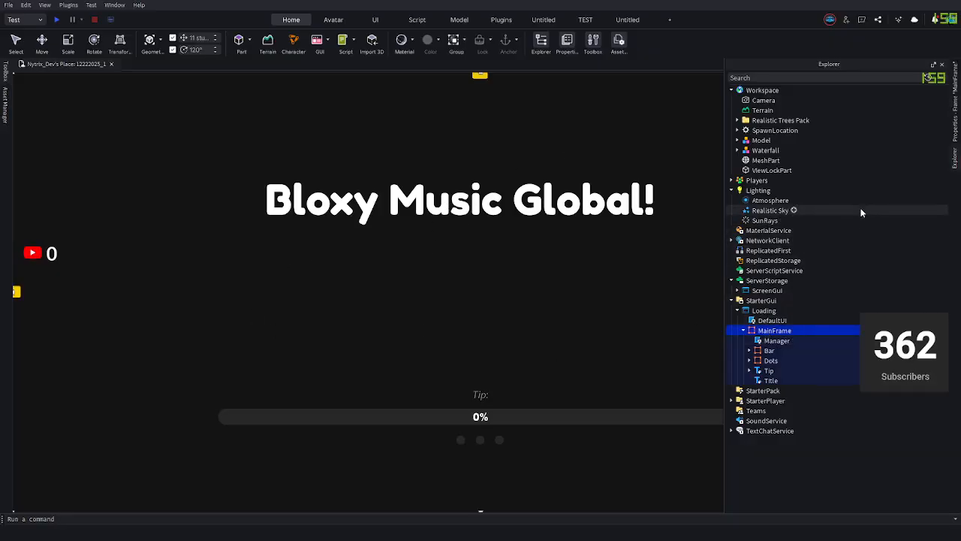
click(957, 126)
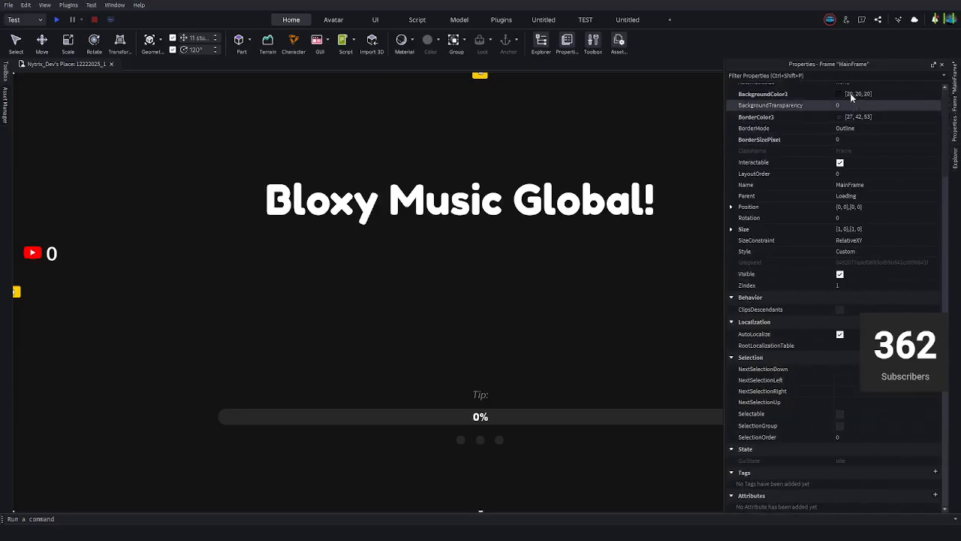
click(795, 76)
text(tra)
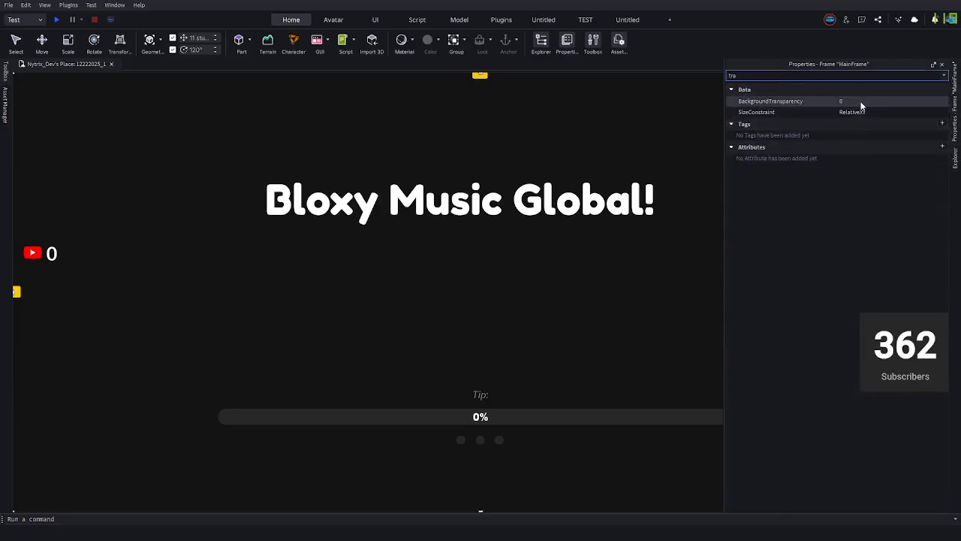
click(853, 101)
text(1)
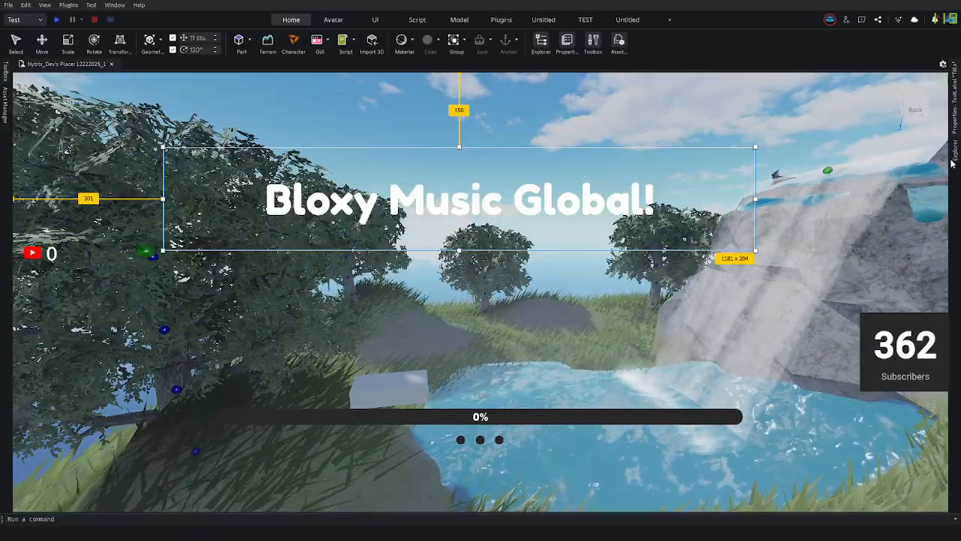
Change the loading screen title to "my realistic world" and reposition it about 341 px from the left edge and 215 px from the top.
double_click(706, 242)
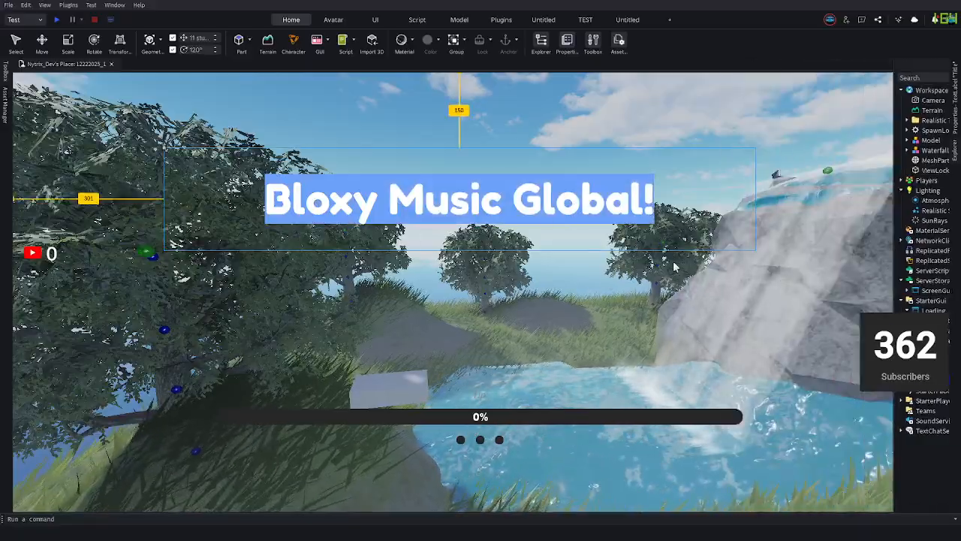
text(my real)
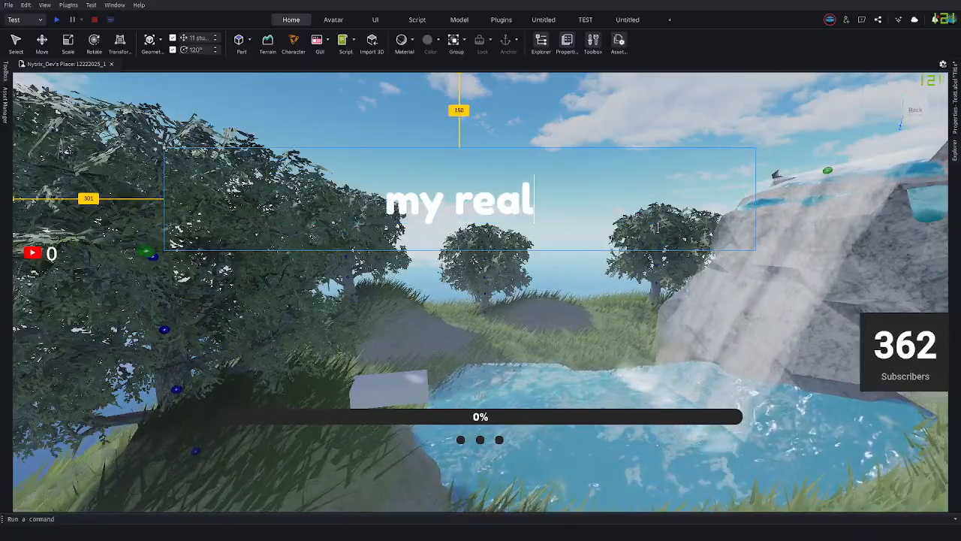
text(istic ow)
key(BackSpace)
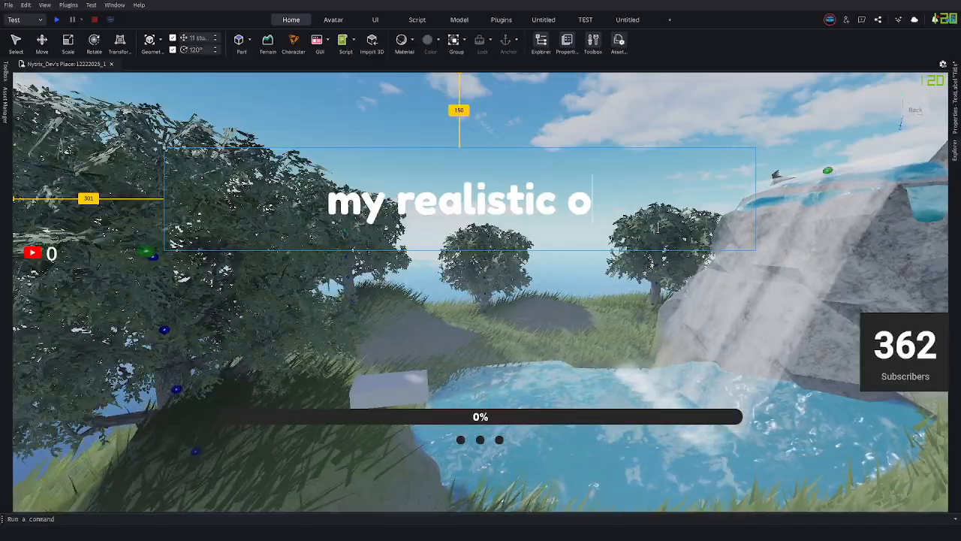
key(BackSpace)
text(world)
key(Return)
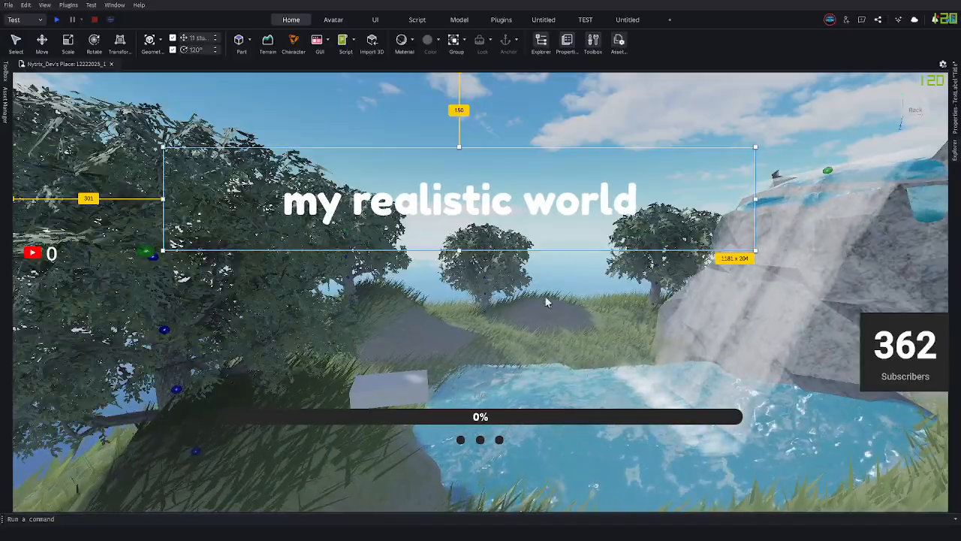
drag(499, 209, 519, 241)
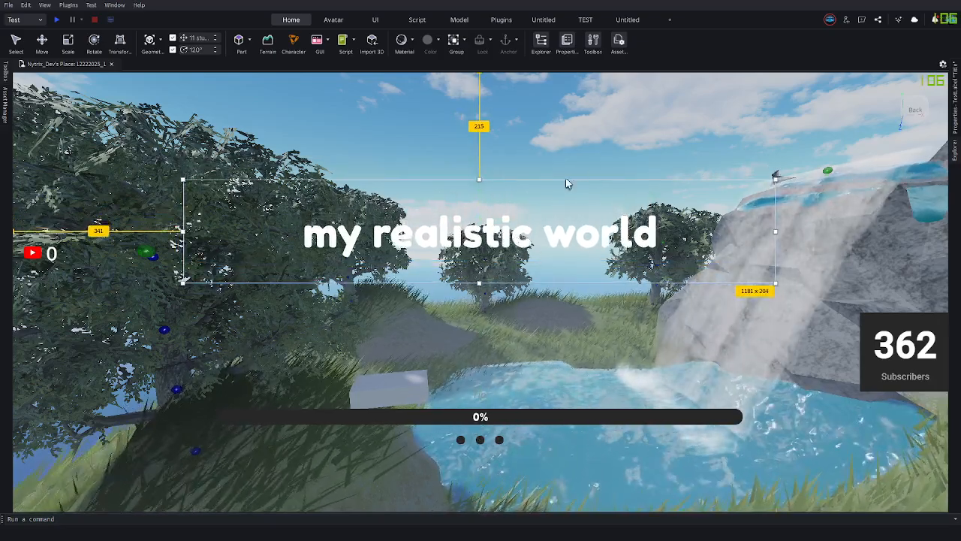
Move the Title label out of the Loading GUI's MainFrame into ServerStorage.
click(954, 150)
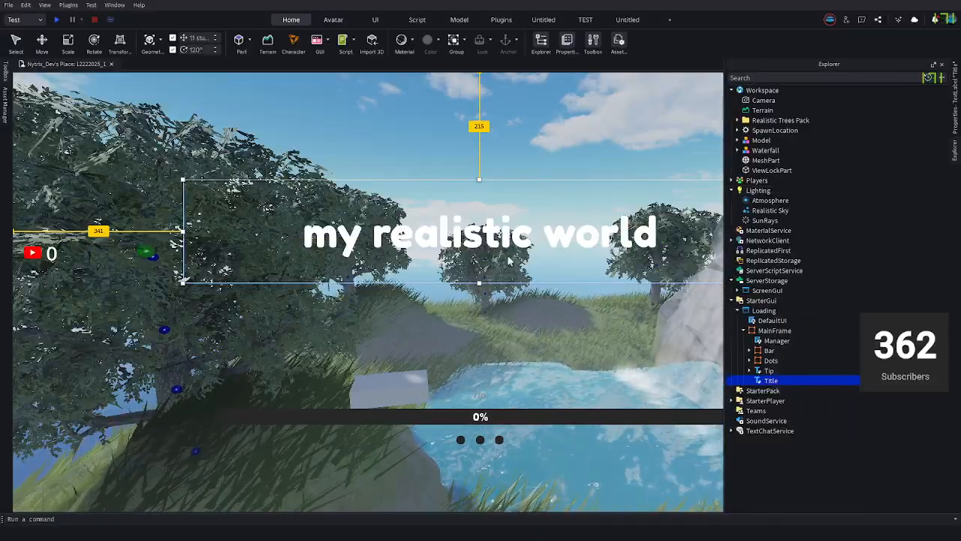
click(610, 317)
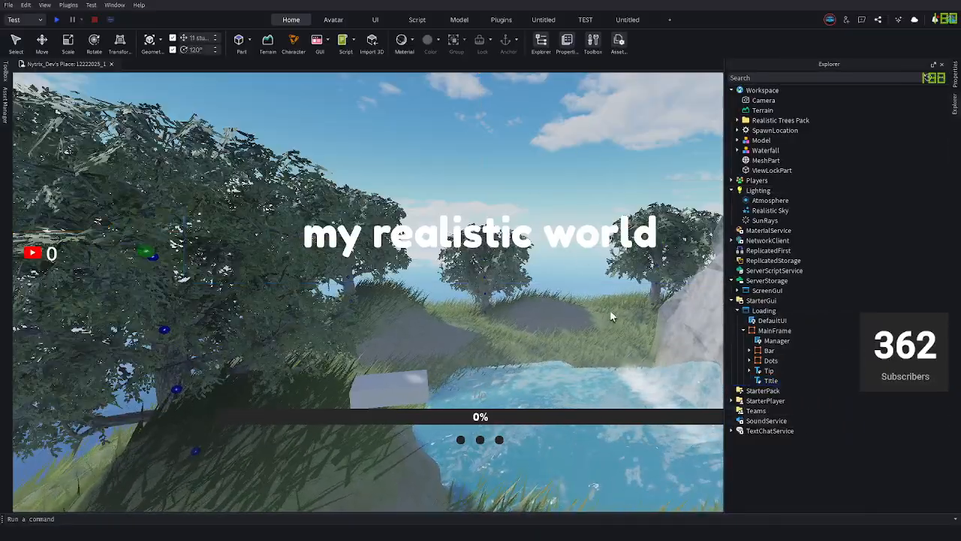
drag(770, 380, 757, 284)
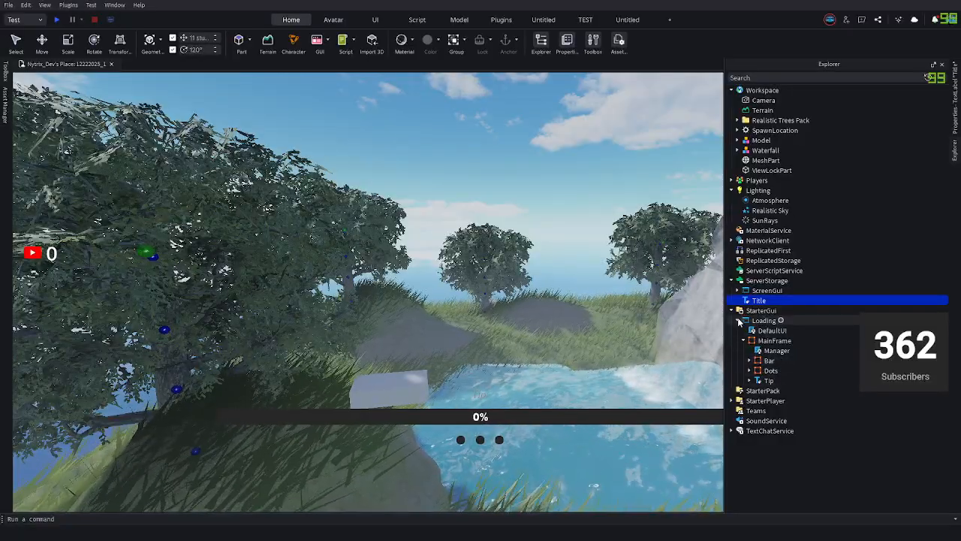
mouse_move(756, 301)
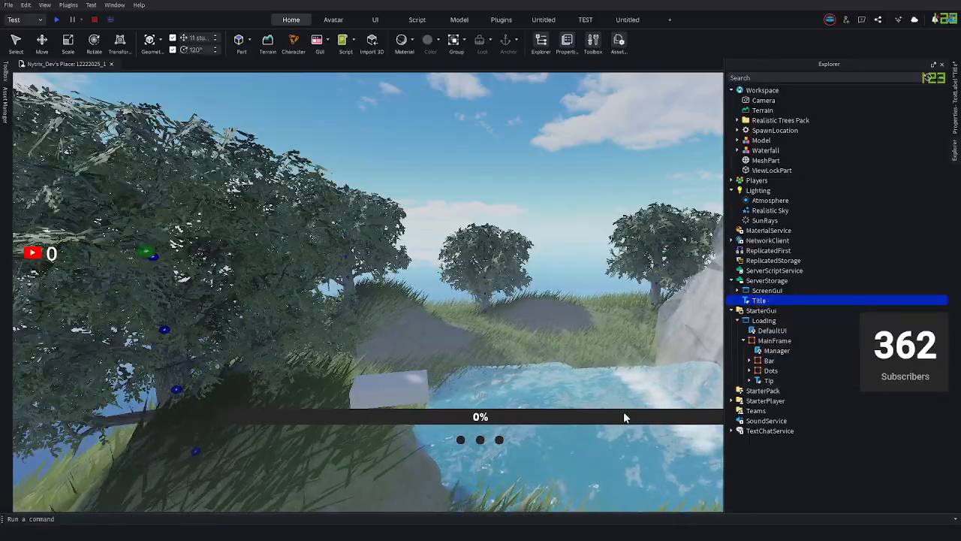
Set the background colour of the loading screen's Bar frame to white (255, 255, 255).
click(767, 360)
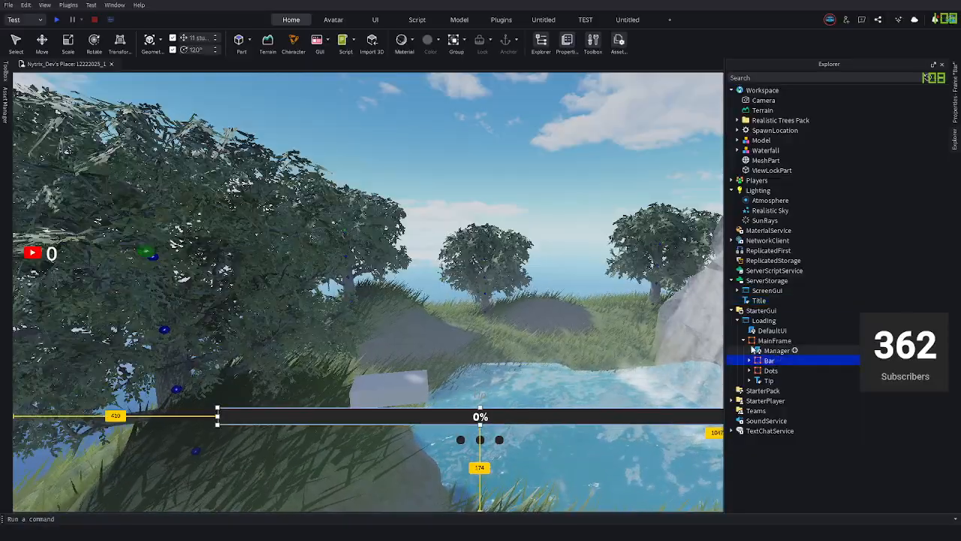
click(955, 86)
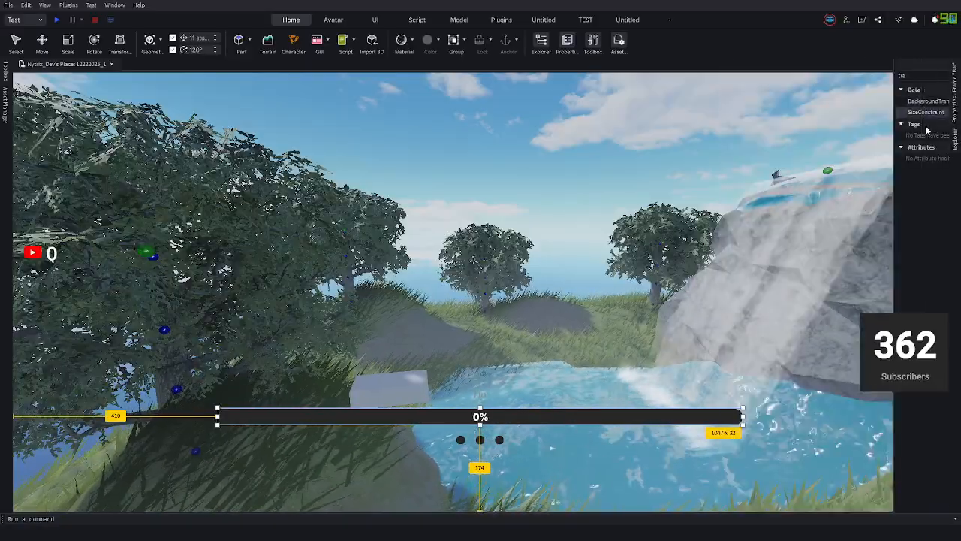
click(783, 75)
key(BackSpace)
key(BackSpace)
key(BackSpace)
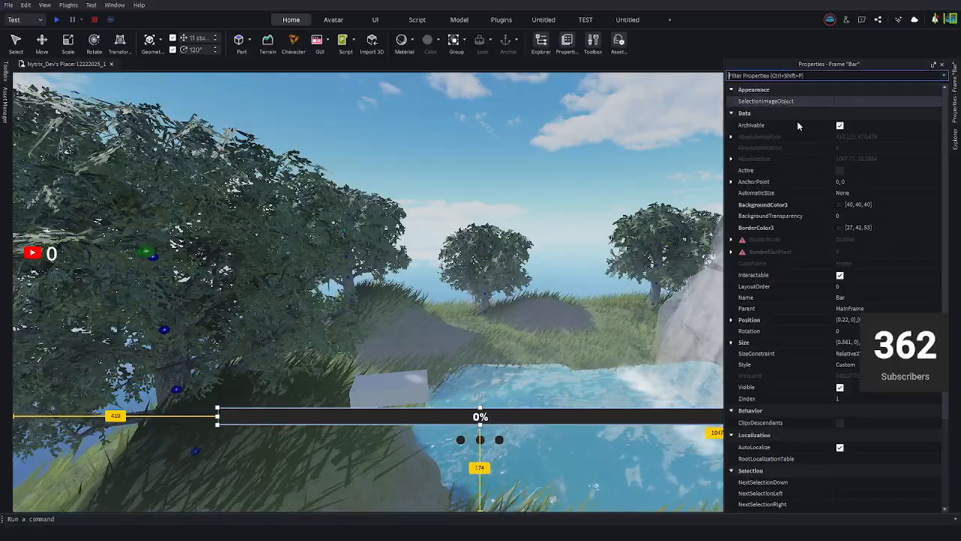
click(840, 204)
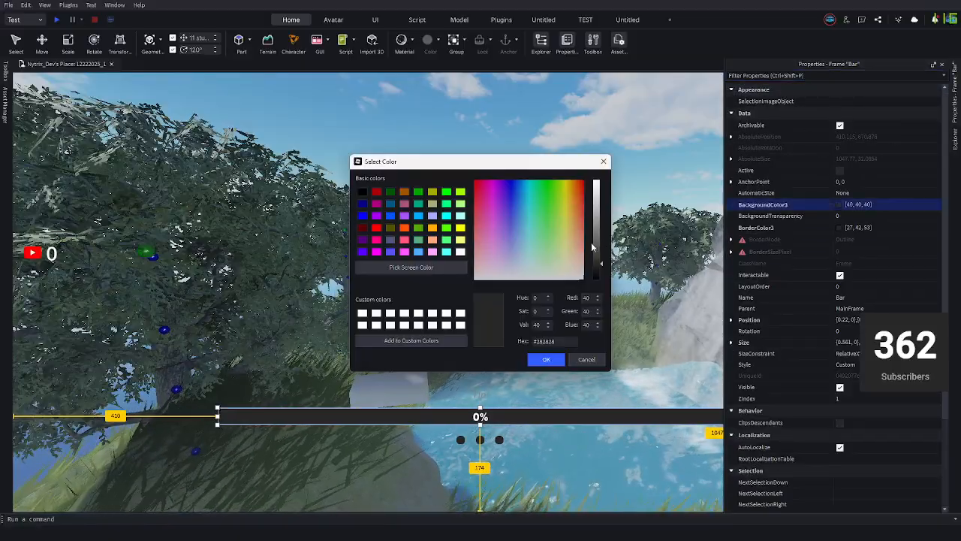
drag(593, 242, 607, 159)
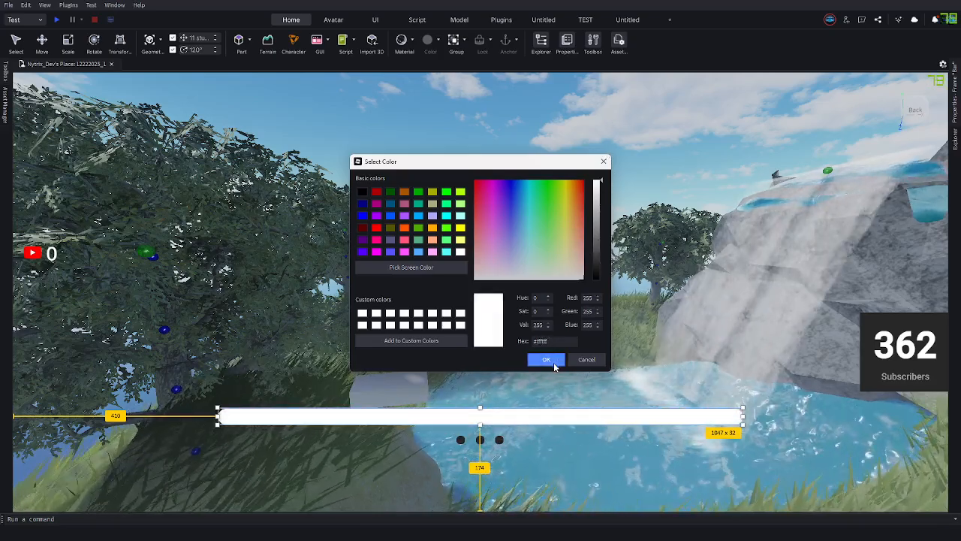
click(553, 364)
Set the text colour of the Percentage label on the loading bar to black (#000000).
click(481, 412)
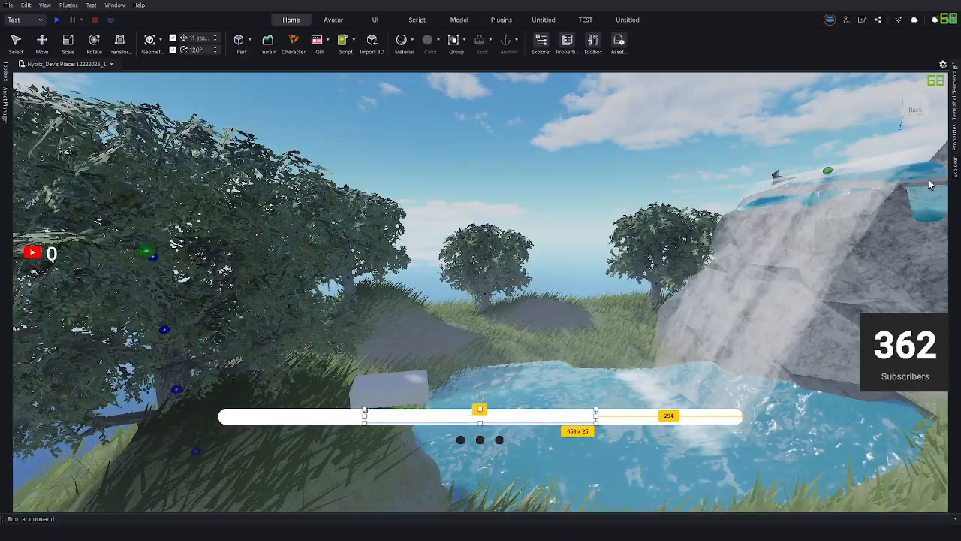
click(955, 165)
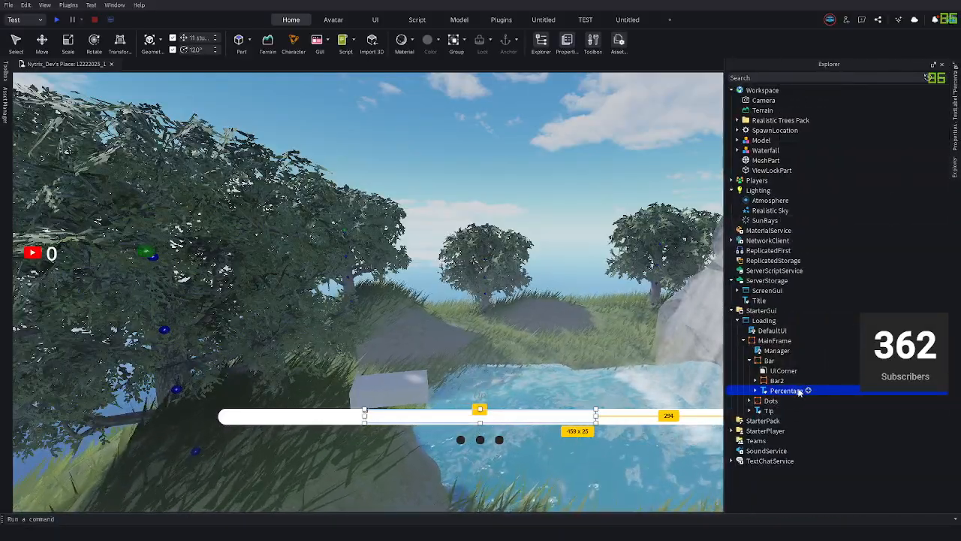
click(955, 105)
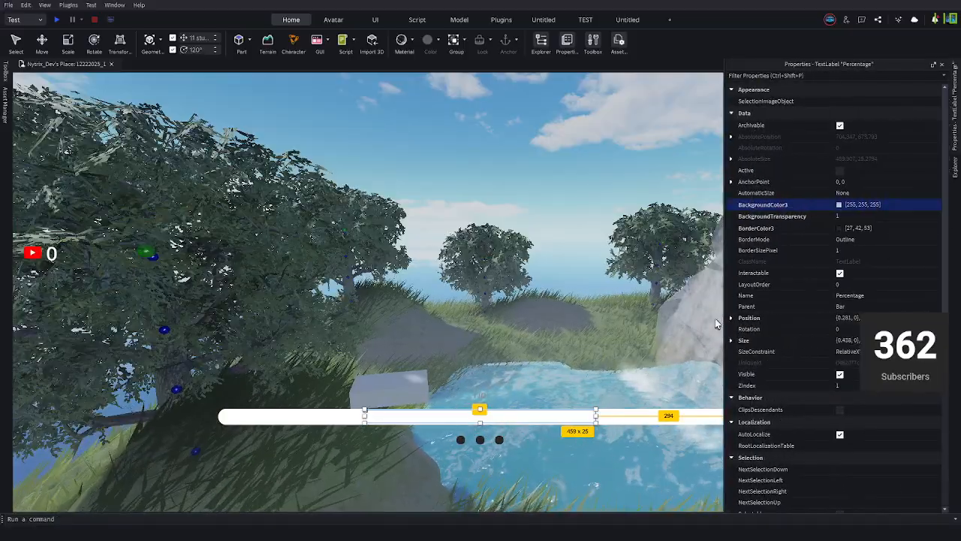
scroll(809, 359, down, 6)
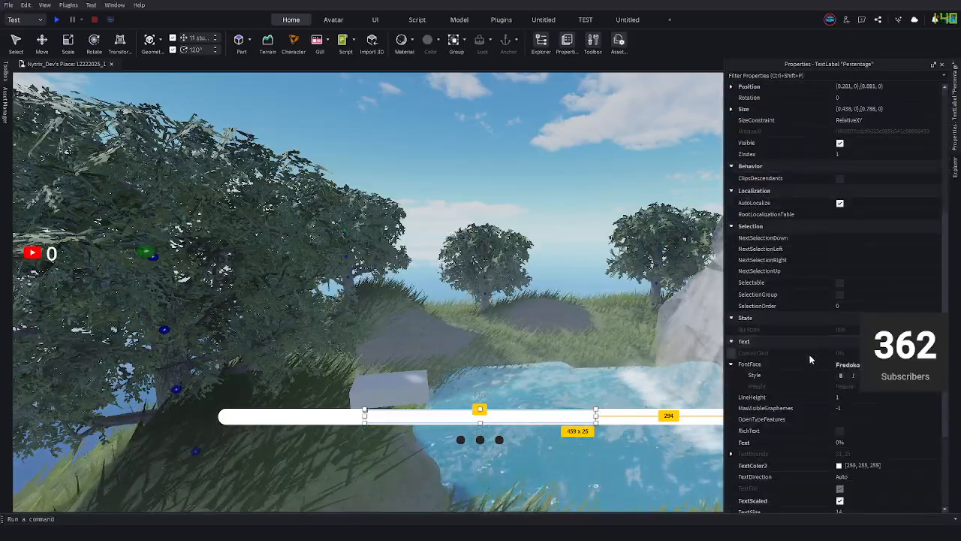
scroll(809, 360, down, 4)
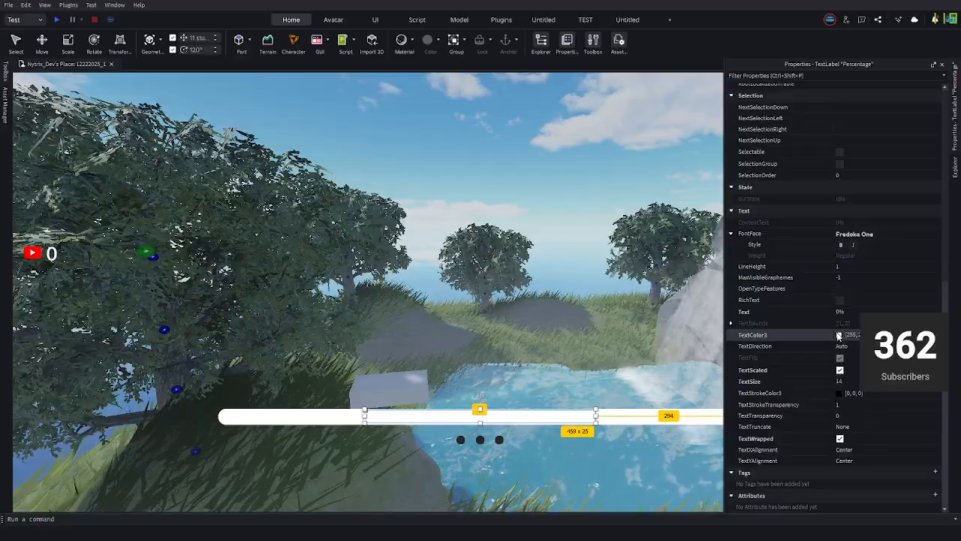
click(839, 335)
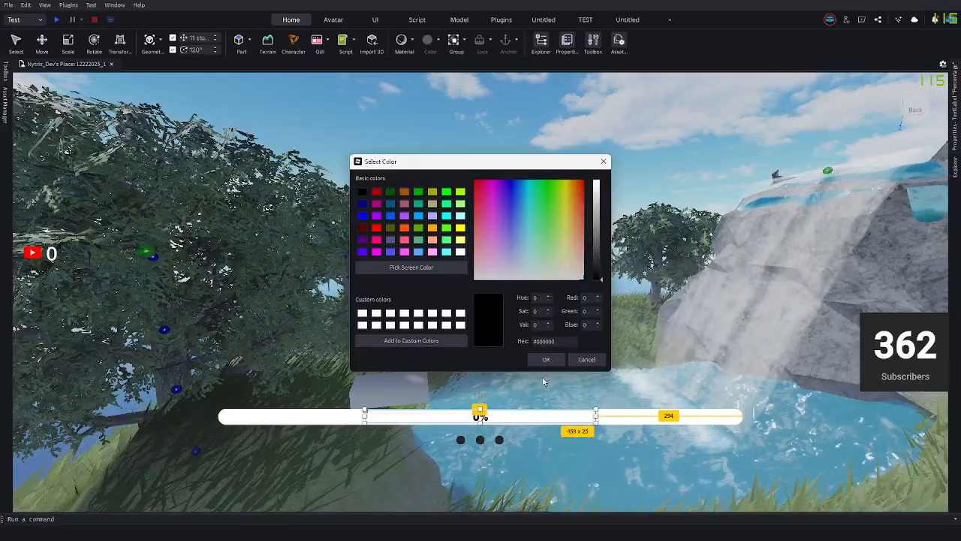
click(546, 359)
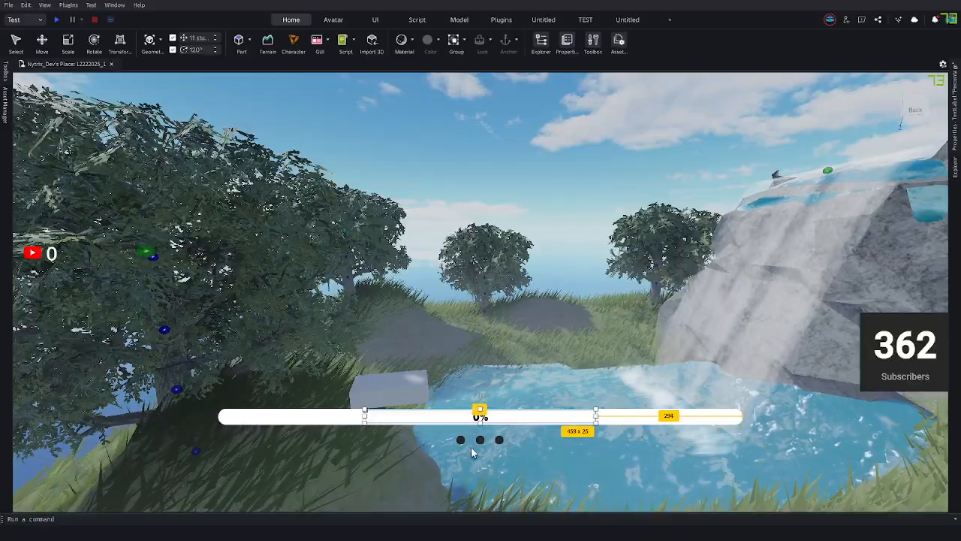
Expand the Dots frame in the Loading GUI and select it together with Dot1, Dot2, Dot3 and their InsideDot frames.
click(956, 173)
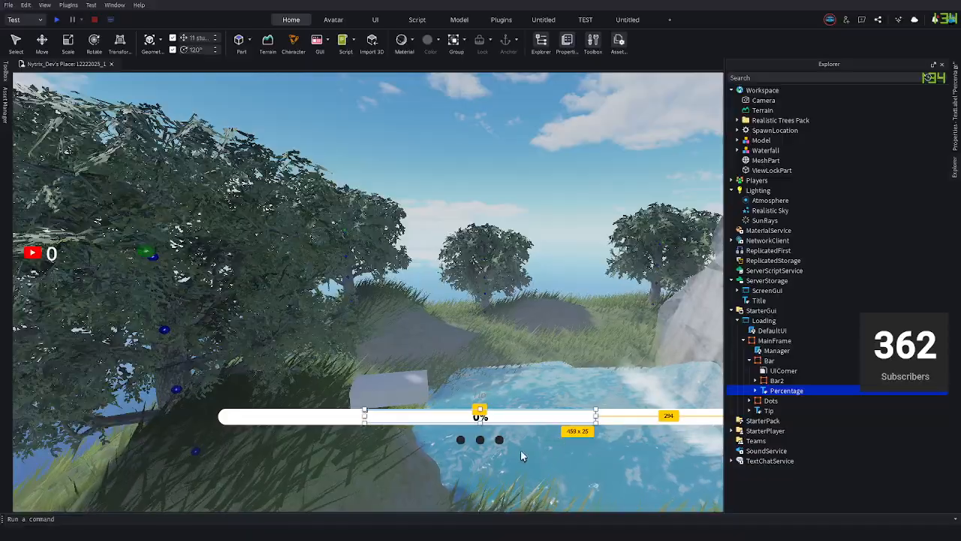
click(796, 401)
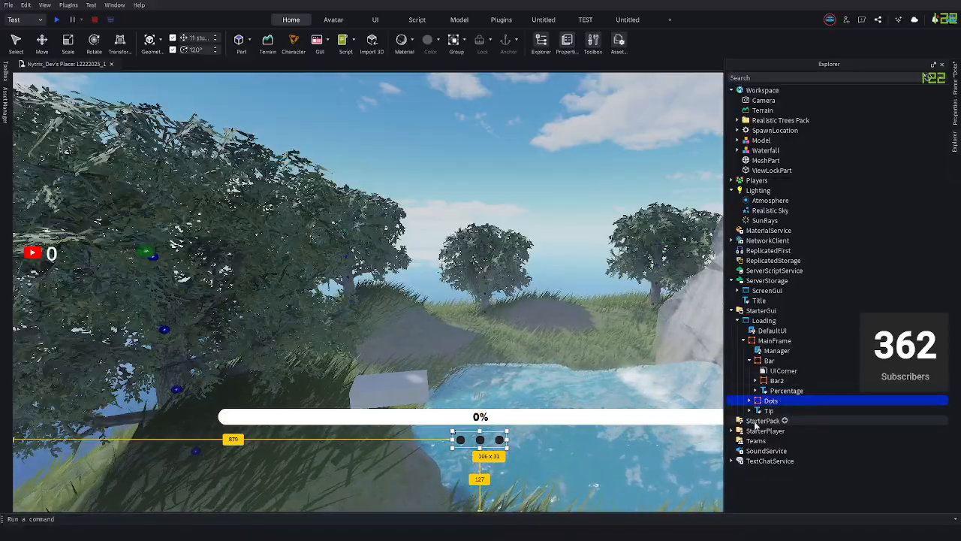
click(749, 400)
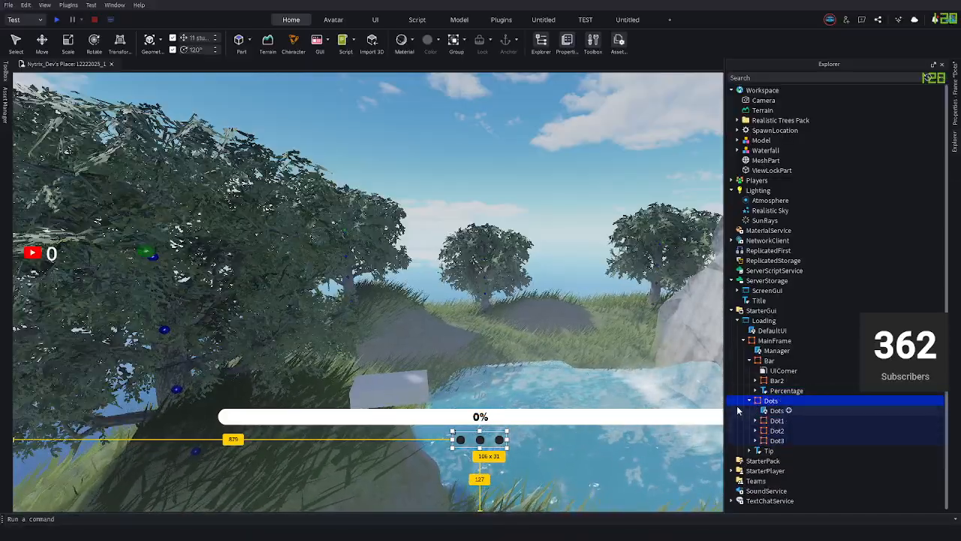
click(748, 401)
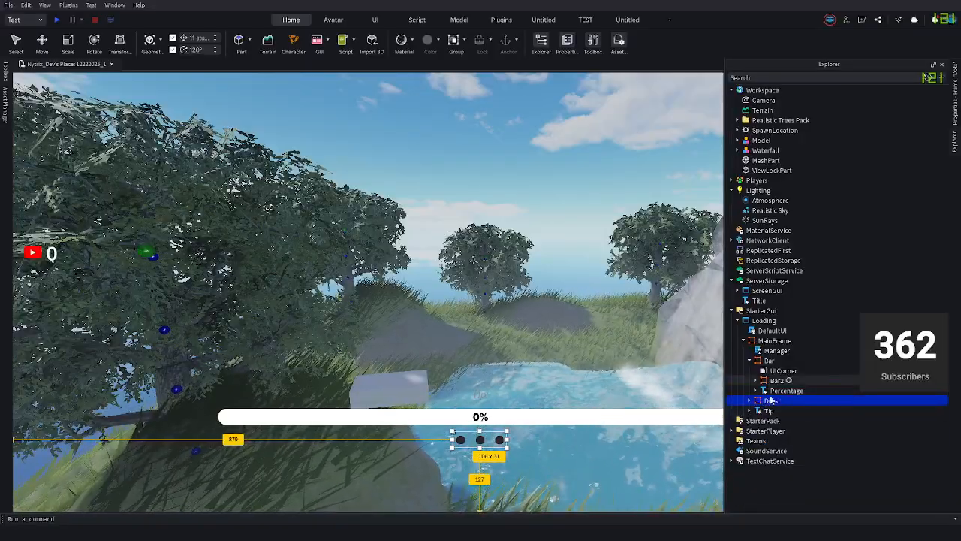
click(748, 400)
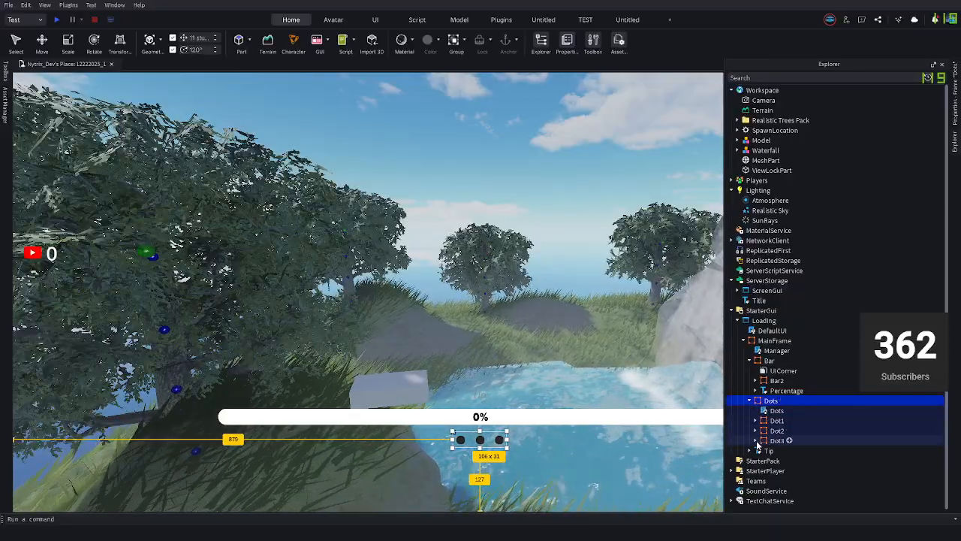
ctrl+click(773, 441)
ctrl+click(774, 430)
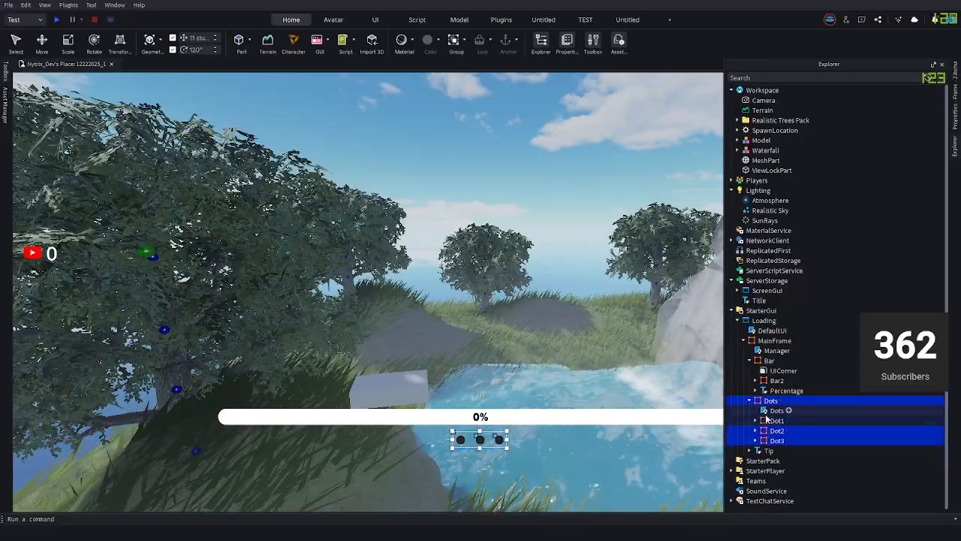
click(755, 441)
click(747, 460)
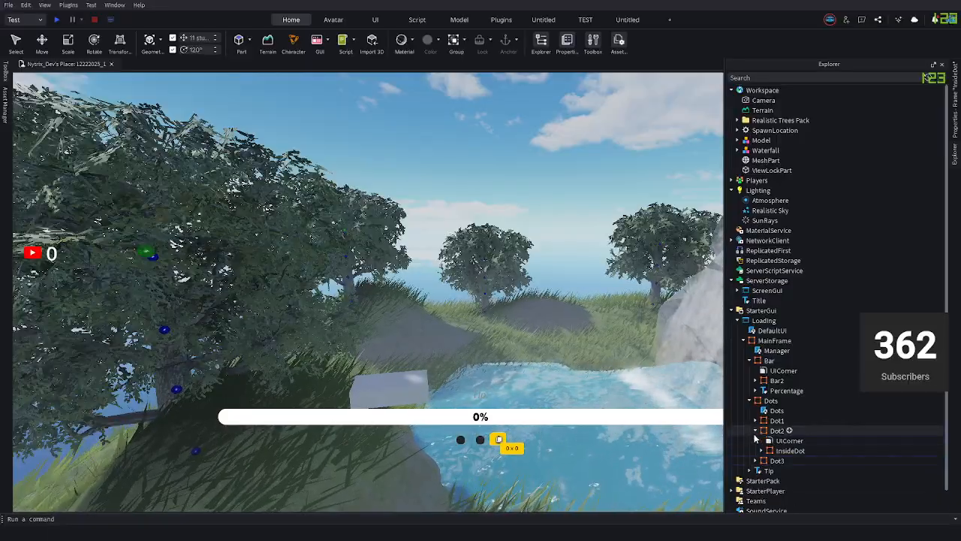
click(755, 431)
click(756, 422)
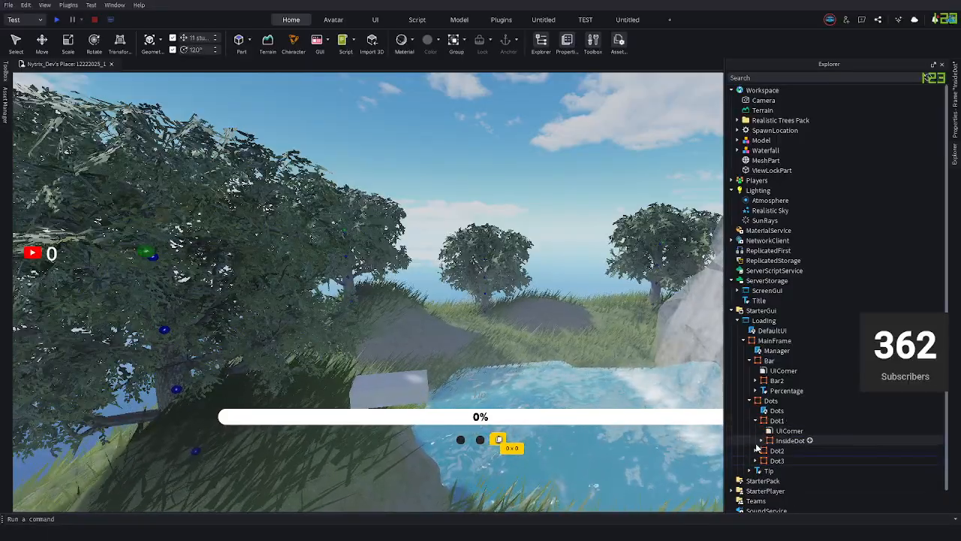
click(762, 471)
click(761, 440)
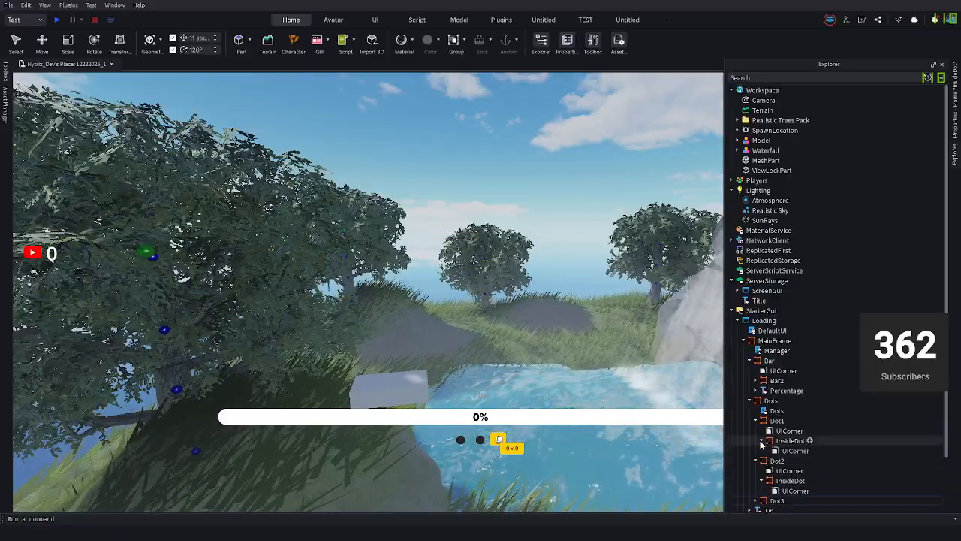
scroll(760, 463, down, 3)
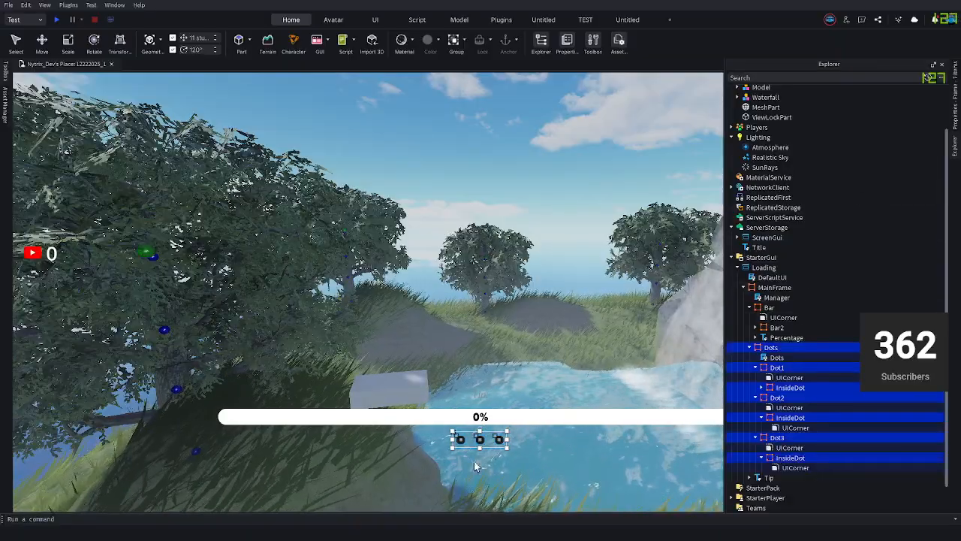
Narrow the selection to Dots, Dot1, Dot2 and Dot3, check their shared background properties, and collapse the Dots frame.
click(954, 113)
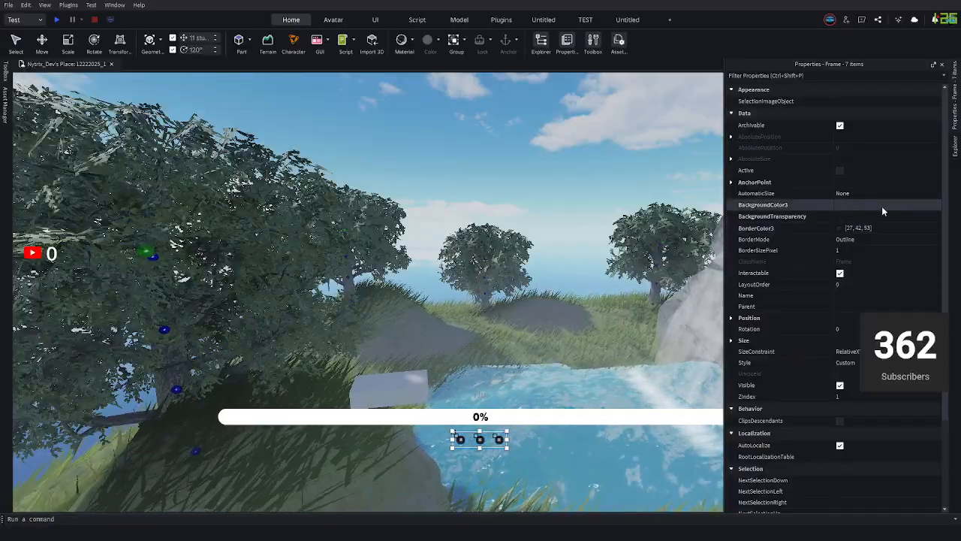
click(954, 146)
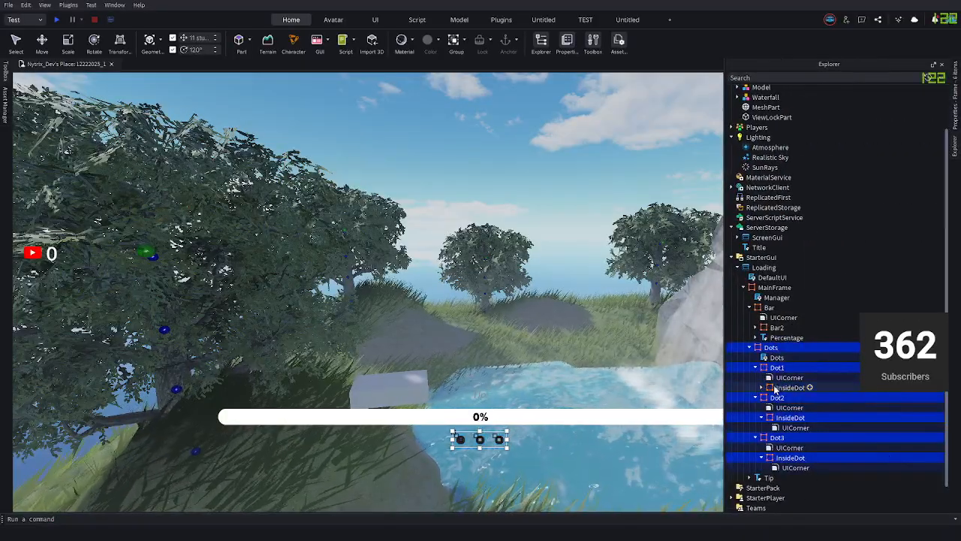
ctrl+click(777, 419)
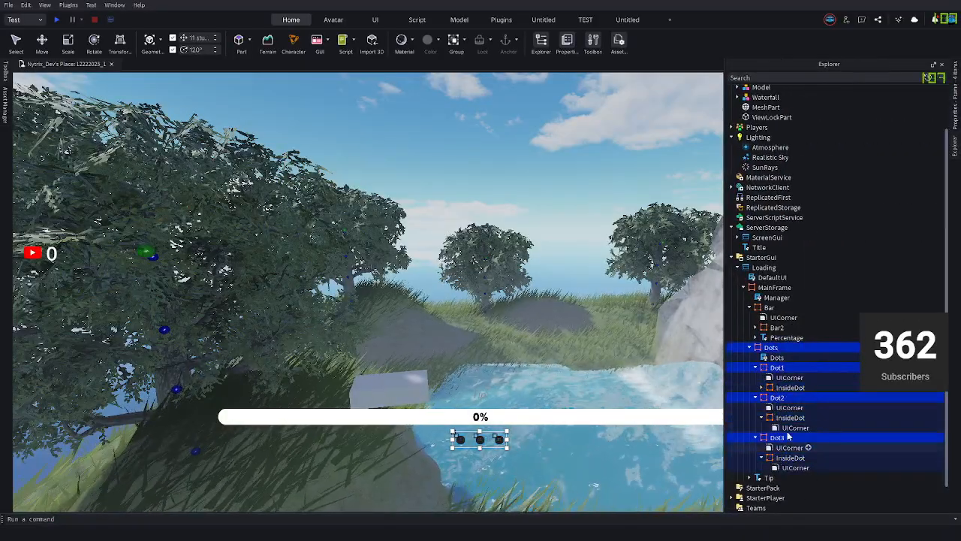
click(954, 105)
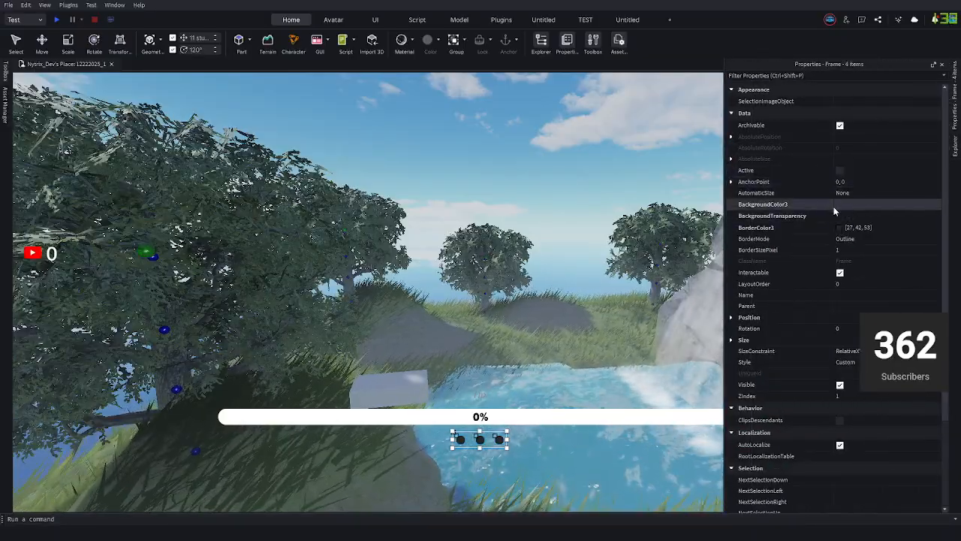
click(952, 149)
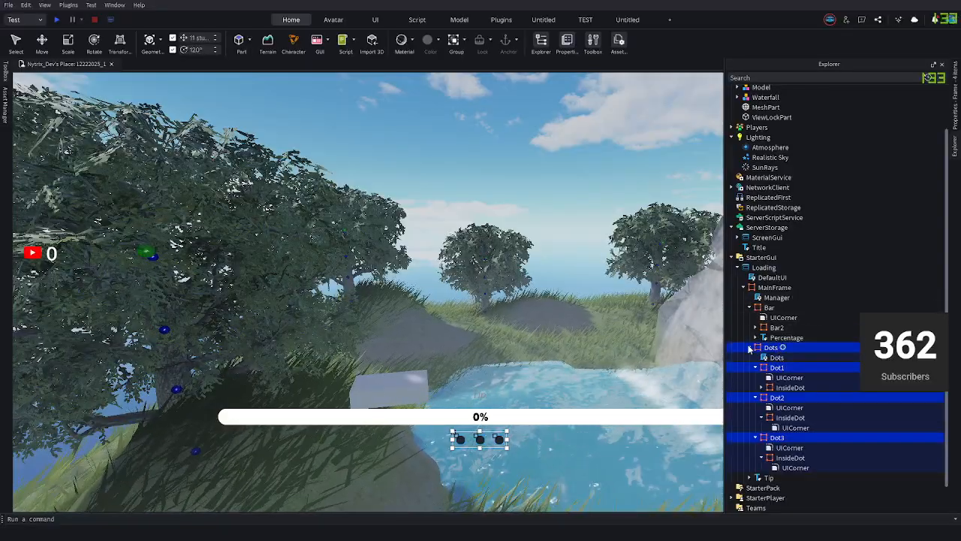
click(749, 347)
Set the text colour of the loading screen's Tip label to black (0, 0, 0).
click(784, 391)
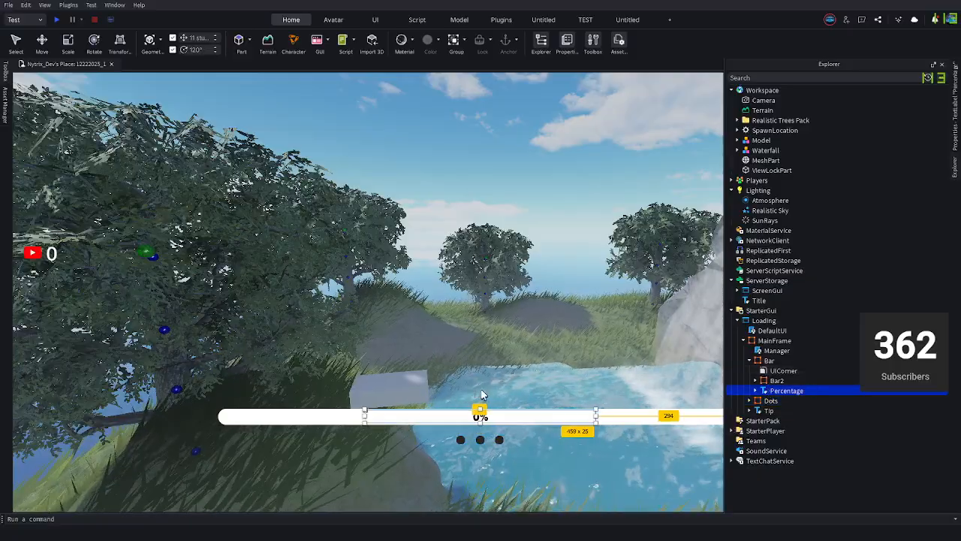
click(479, 399)
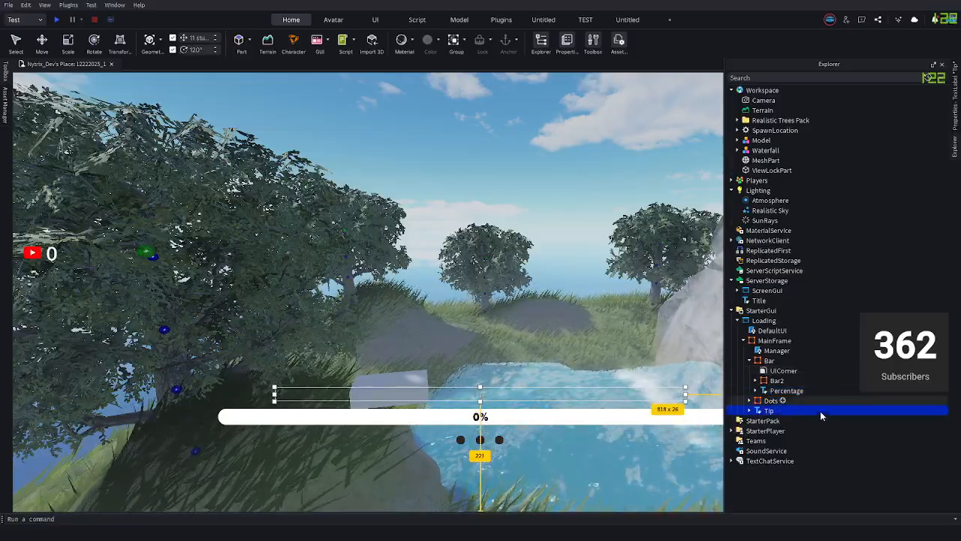
click(951, 111)
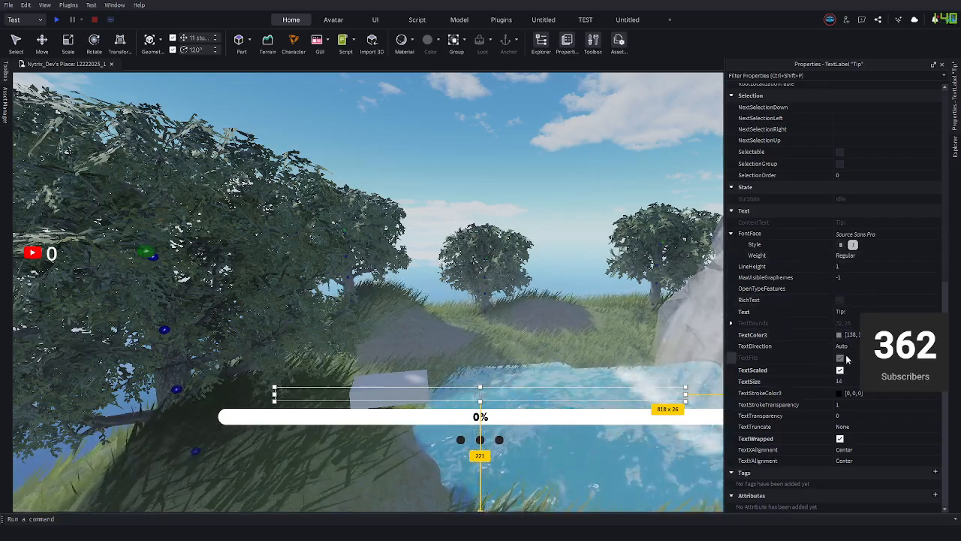
click(839, 337)
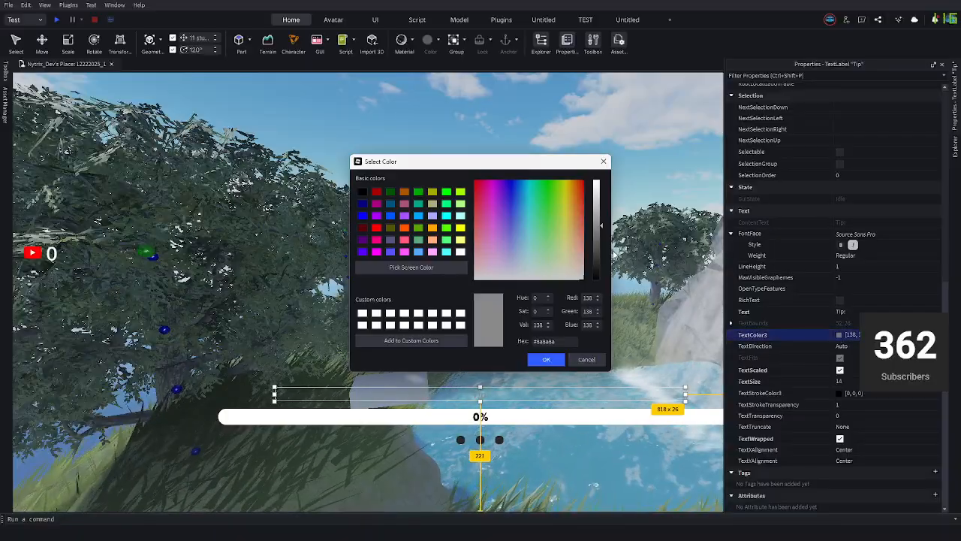
click(546, 359)
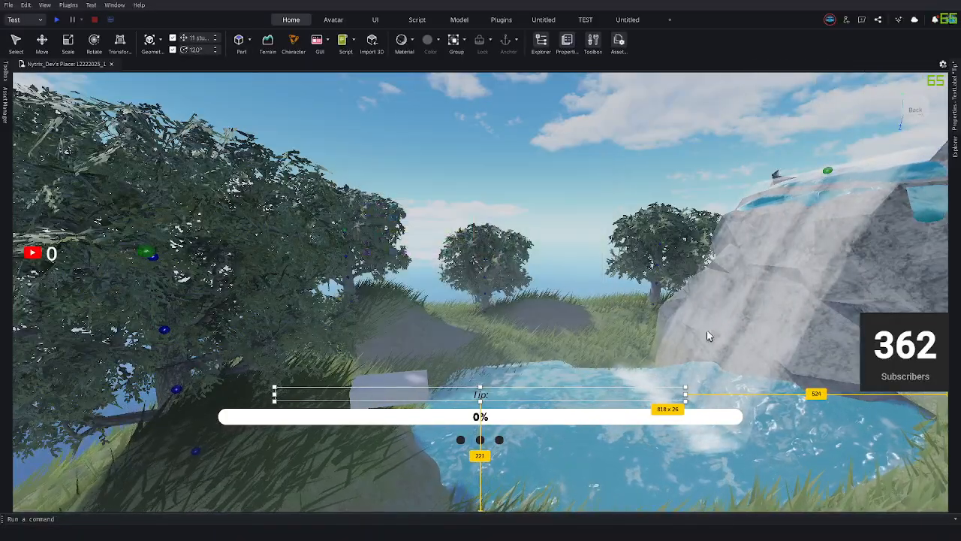
Change the Tip label's text to "Tip: SUBSCRIBE TO NYTRIX PRIME".
click(952, 154)
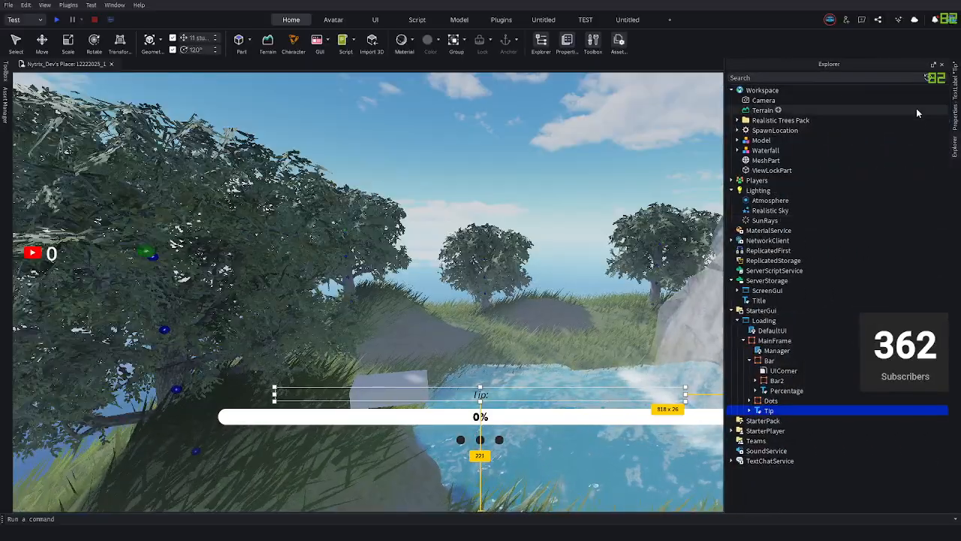
click(955, 114)
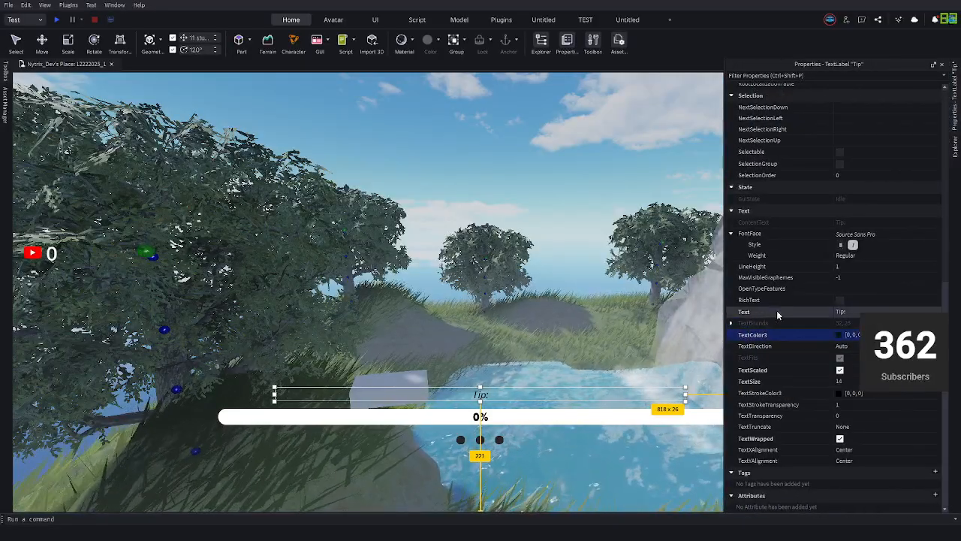
click(841, 245)
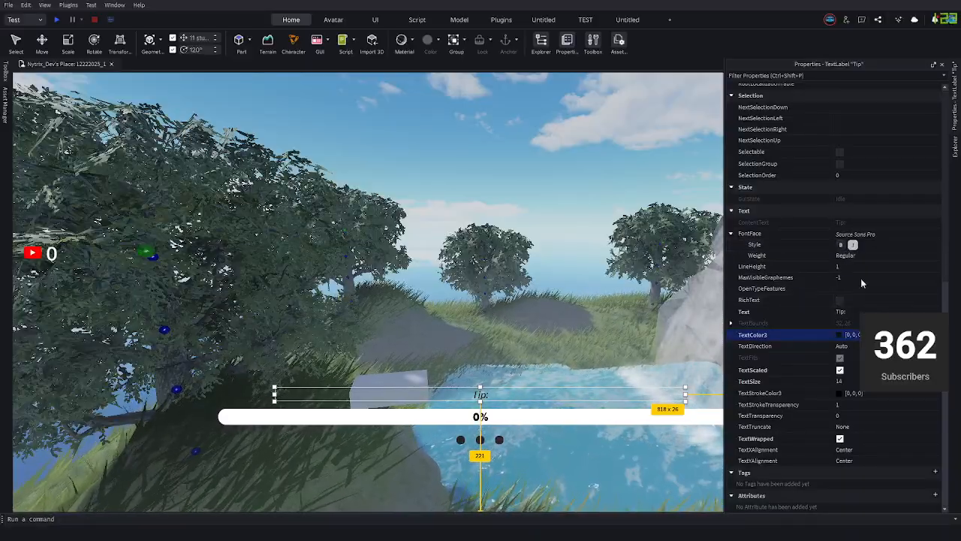
click(856, 310)
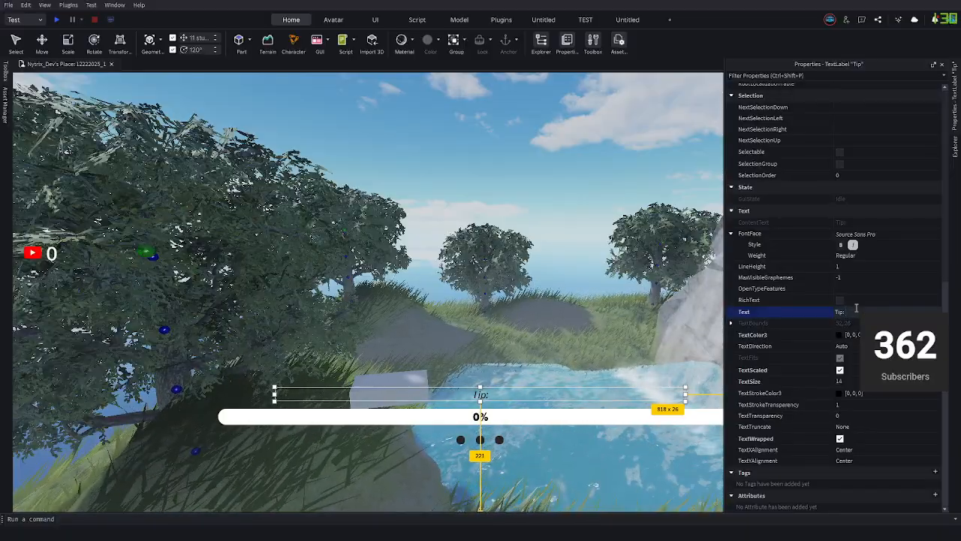
text(S)
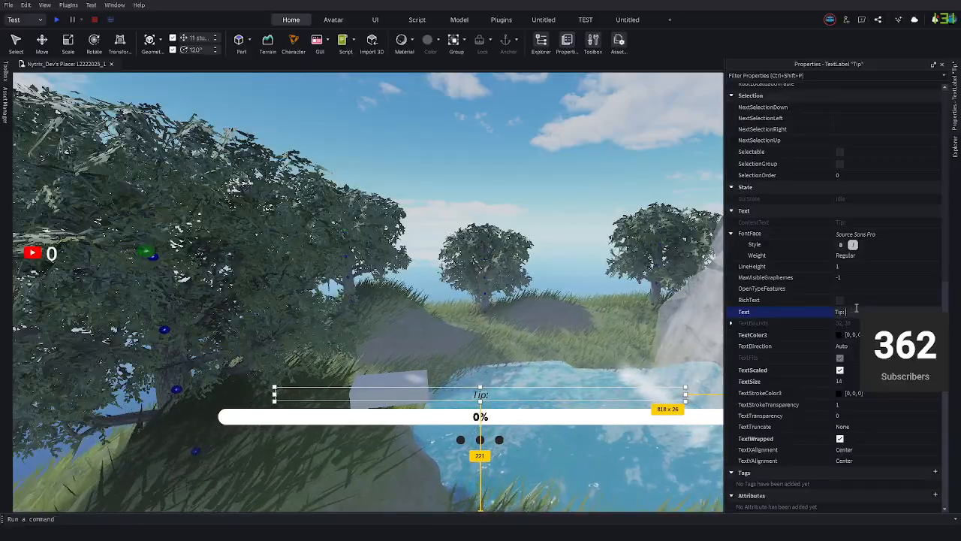
text(UBSCRIBE TO MY)
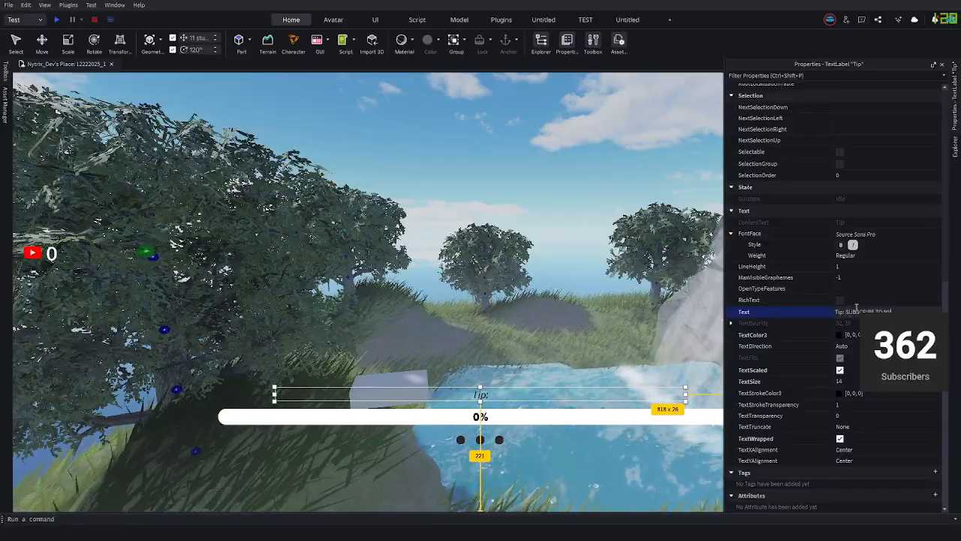
text(TRIX PRIME)
key(Return)
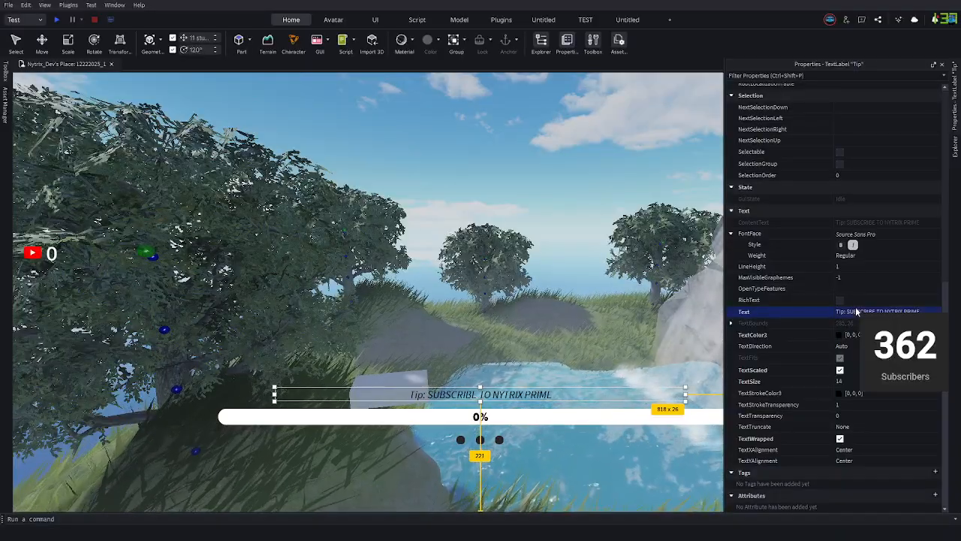
Make the Tip label's text bold and check it against the scene.
click(841, 245)
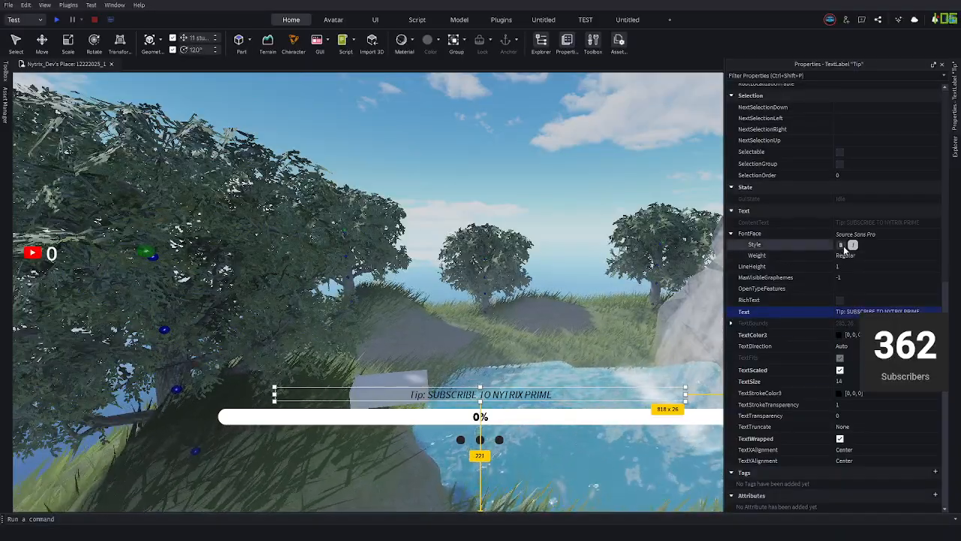
right_drag(527, 347, 544, 346)
click(542, 349)
scroll(547, 342, up, 3)
key(s)
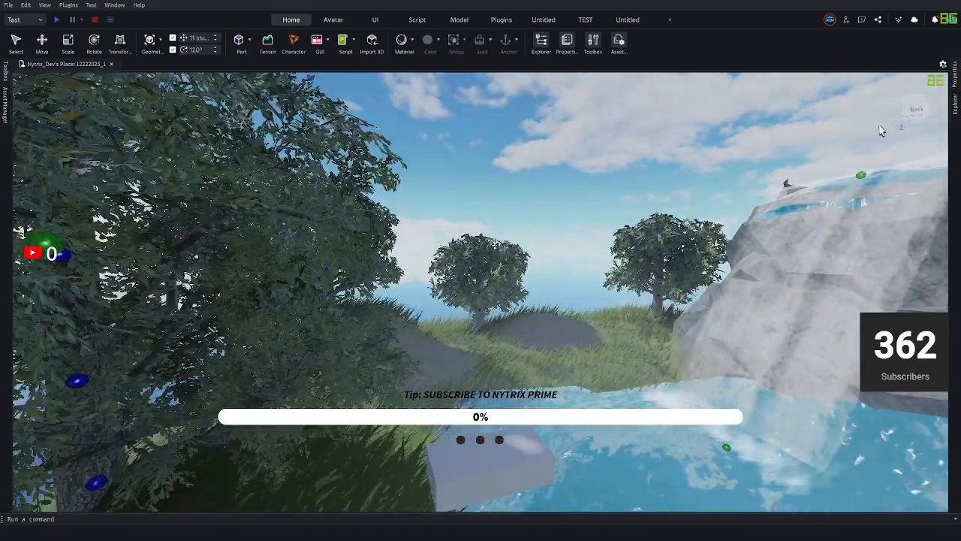
Extend the Tip label's text to "Tip: SUBSCRIBE TO NYTRIX PRIME FOR MORE 2026 ROBLOX STUDIO CONTENT".
click(955, 105)
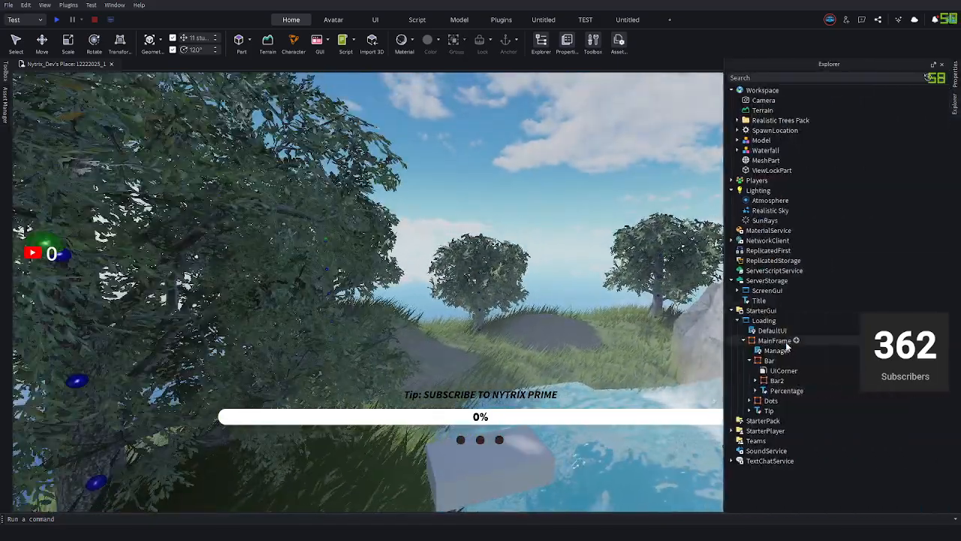
click(552, 397)
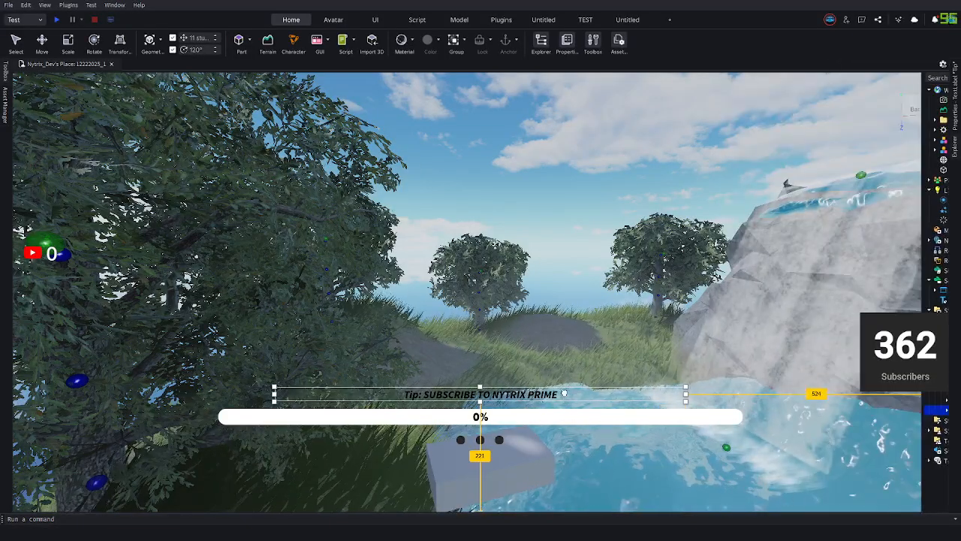
double_click(597, 392)
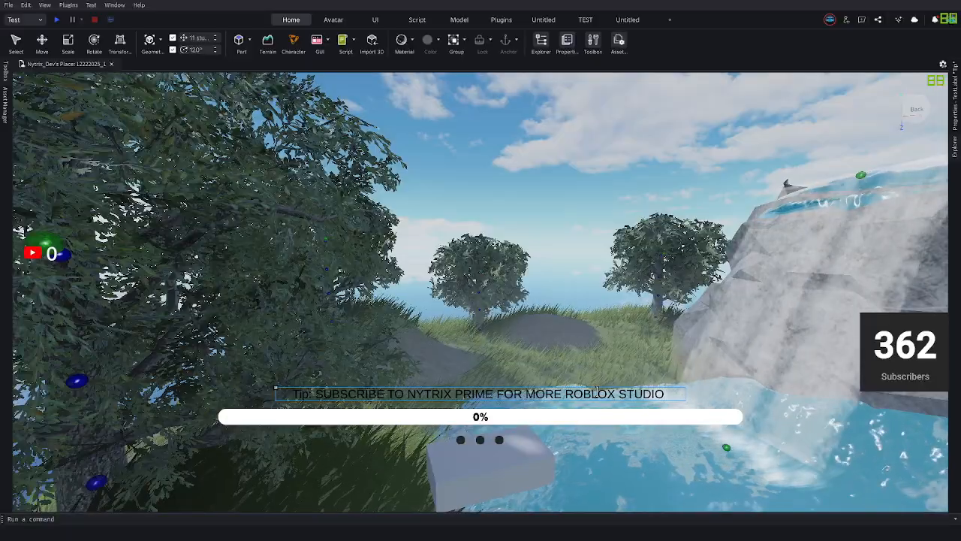
key(BackSpace)
key(BackSpace)
key(BackSpace)
key(BackSpace)
key(BackSpace)
key(BackSpace)
key(BackSpace)
key(BackSpace)
key(BackSpace)
key(BackSpace)
key(BackSpace)
key(BackSpace)
key(BackSpace)
key(BackSpace)
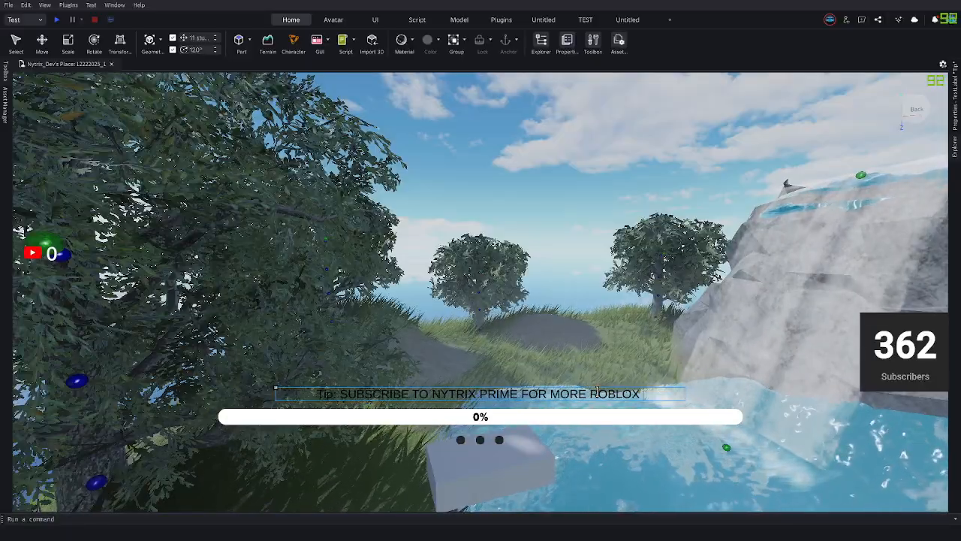
text(2026 R)
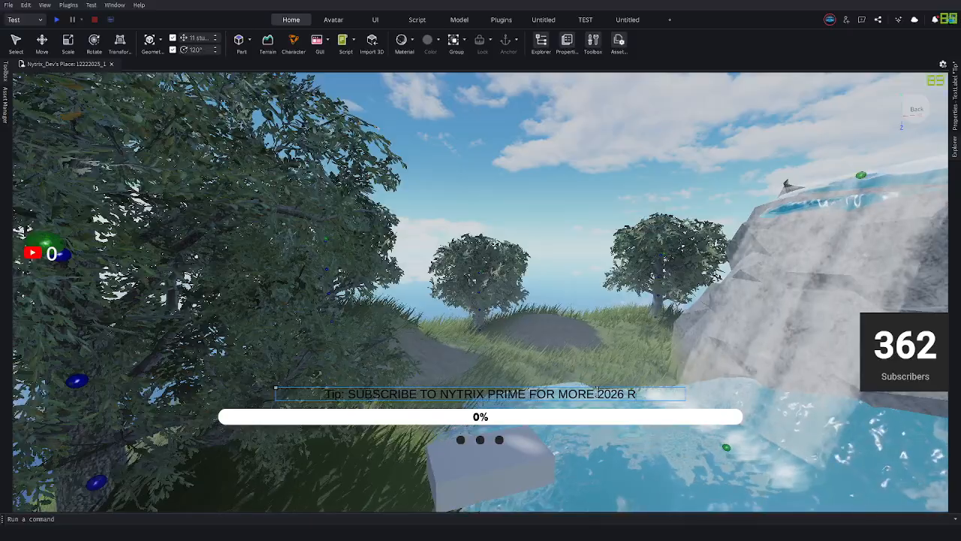
text(OBLOX STUDIO CONTENT)
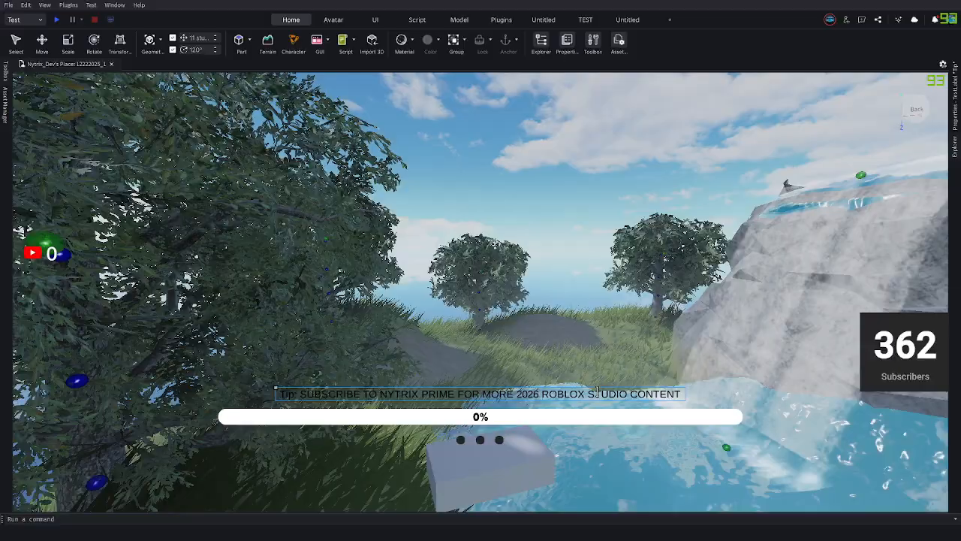
Extend the Tip label's text to "Tip: SUBSCRIBE TO NYTRIX PRIME FOR MORE 2026 ROBLOX STUDIO CONTENT AND MORE!".
text( AND MRO)
key(BackSpace)
key(BackSpace)
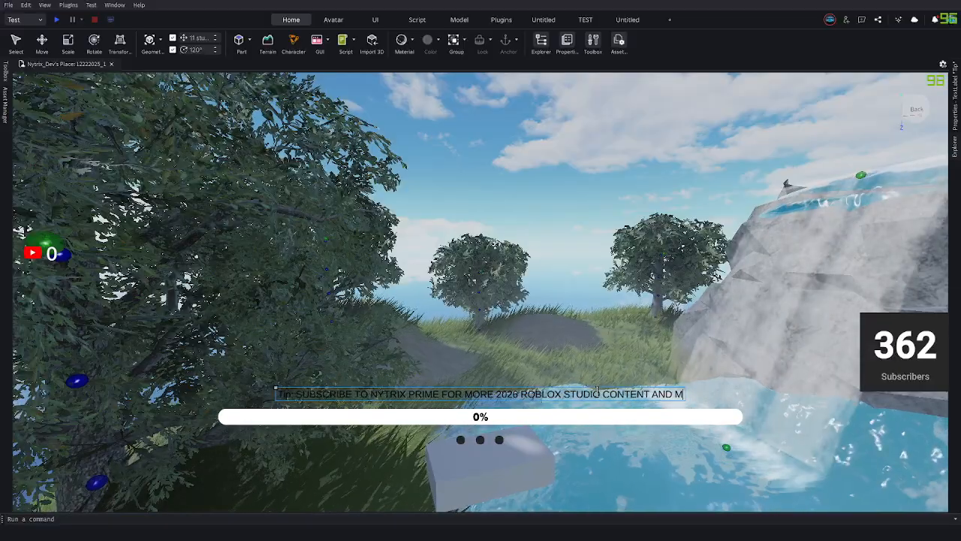
text(ORE!)
key(Return)
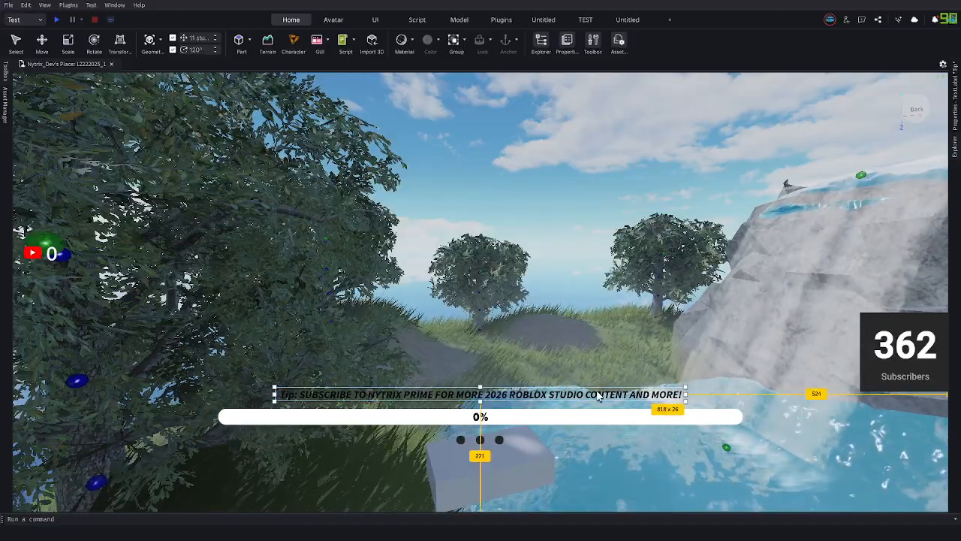
Set the Tip label's text colour to white (255, 255, 255) and deselect the label.
right_drag(547, 441, 552, 434)
right_drag(598, 404, 307, 330)
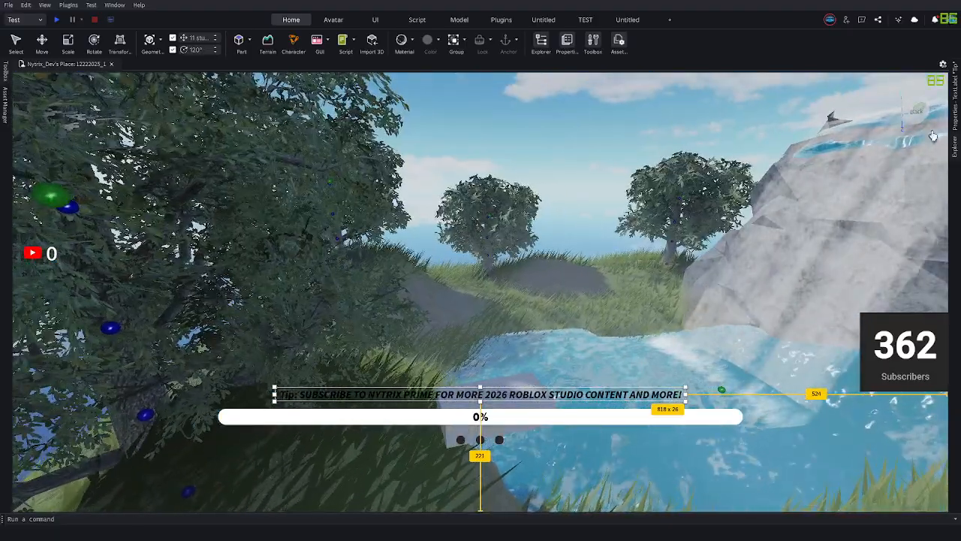
click(954, 112)
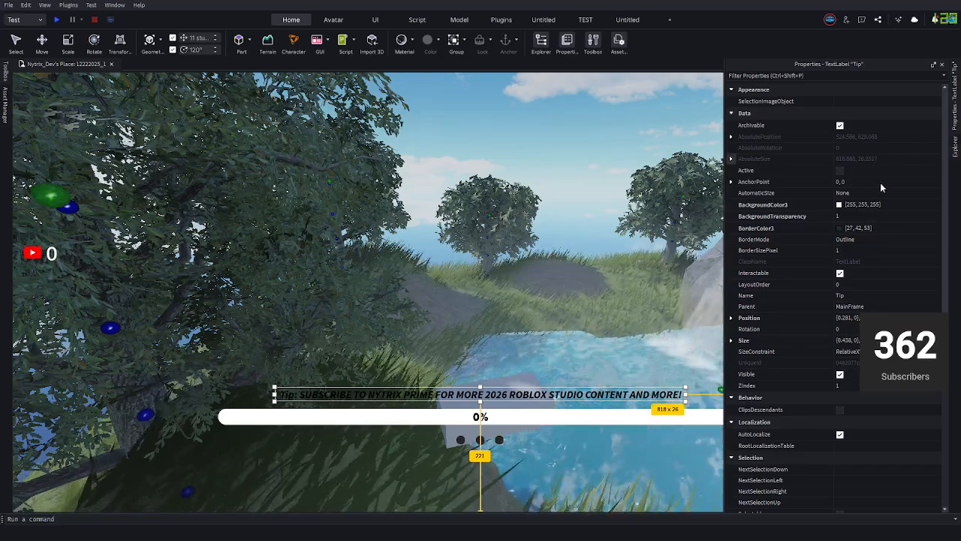
scroll(833, 316, down, 10)
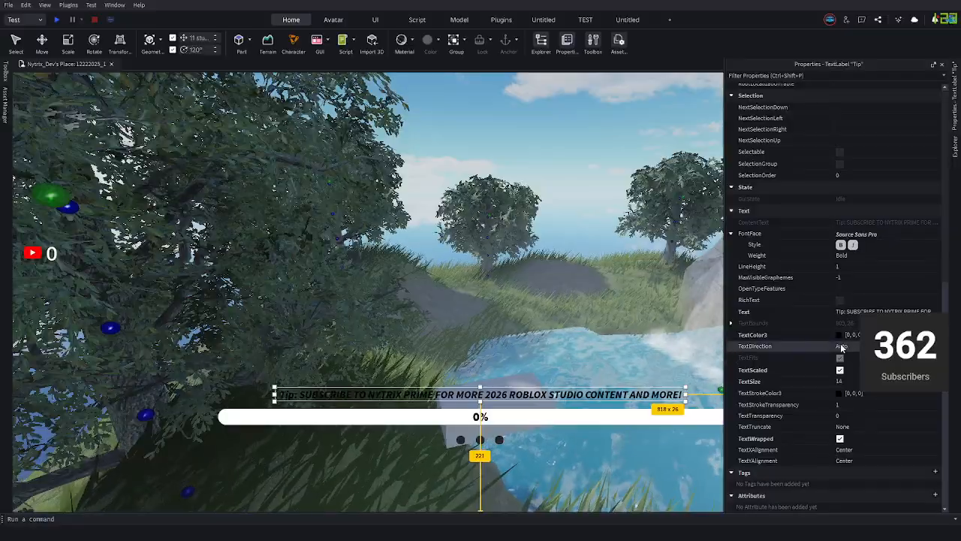
click(839, 335)
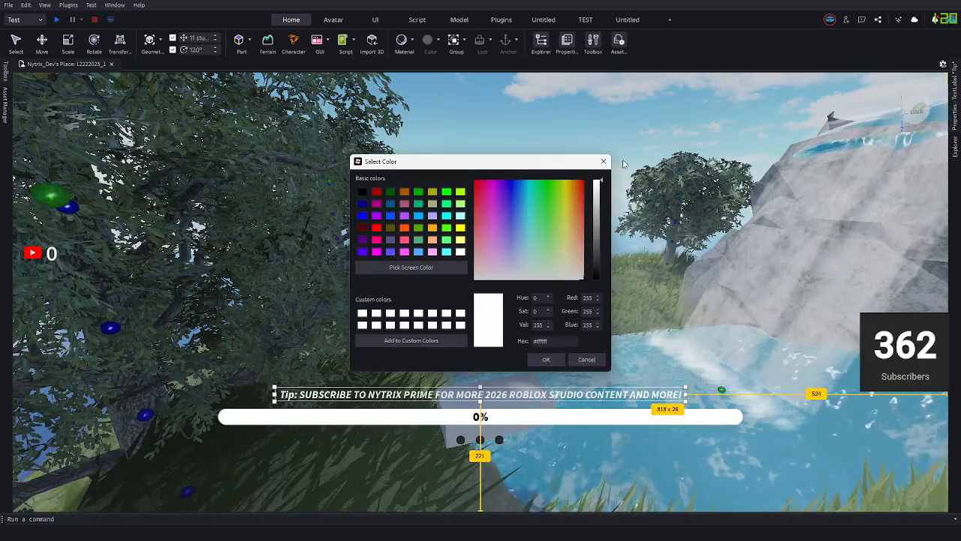
click(555, 359)
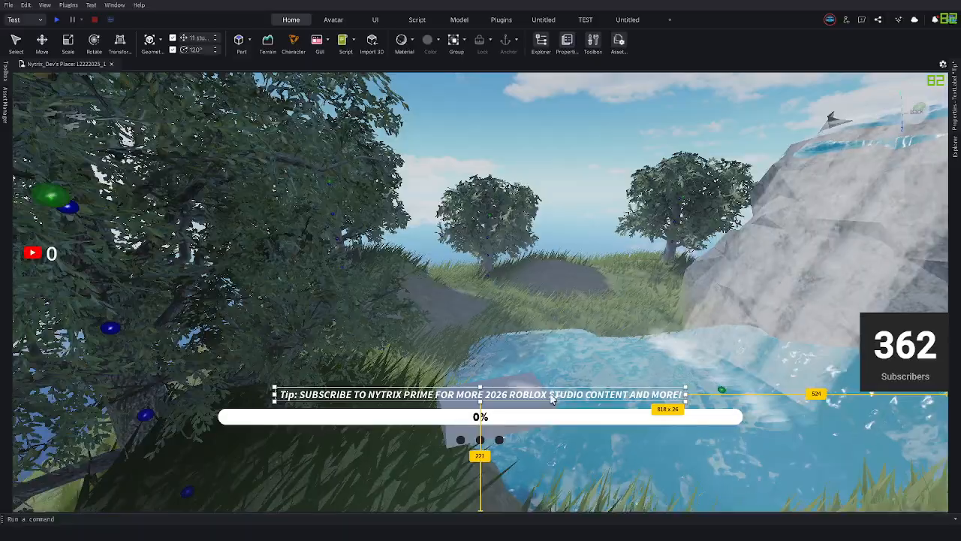
click(456, 281)
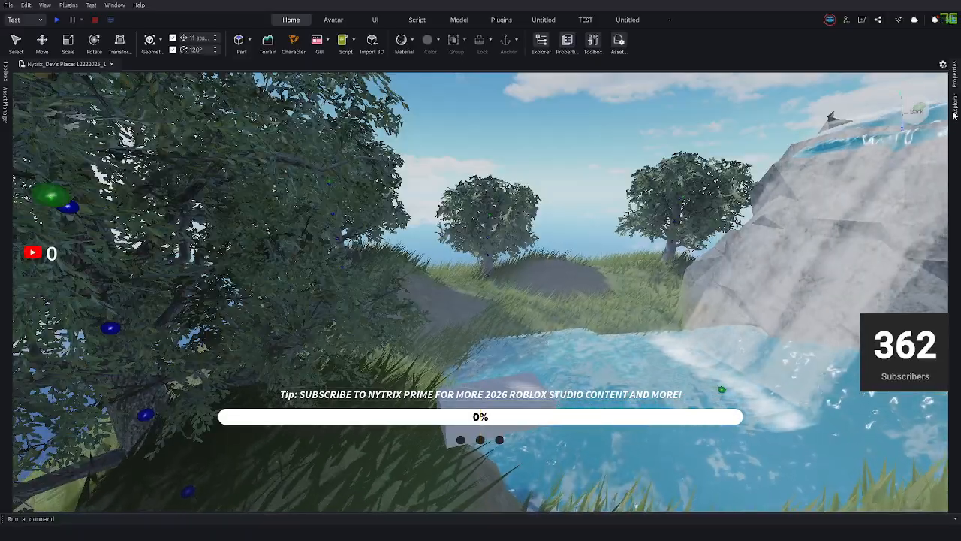
Move the ScreenGui from ServerStorage into StarterGui.
mouse_move(954, 101)
click(742, 340)
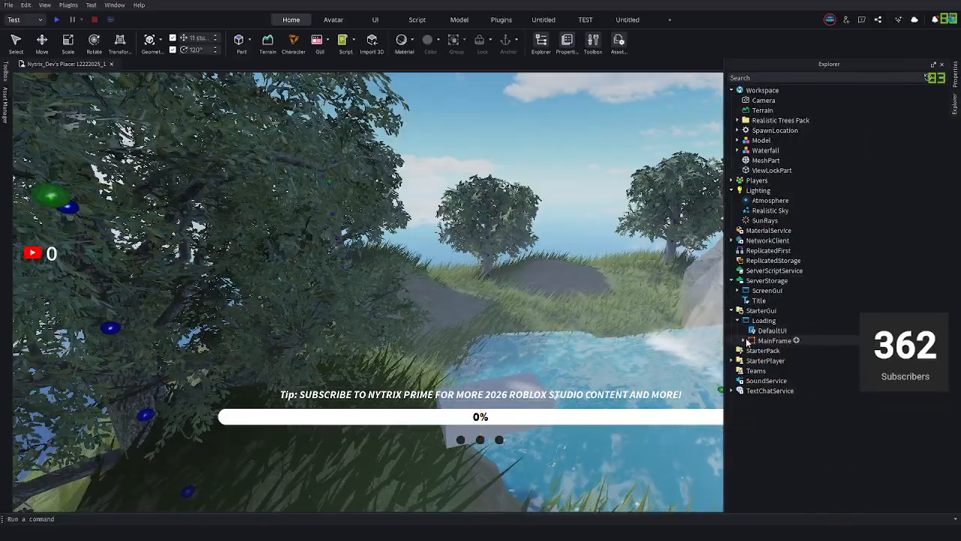
click(737, 320)
click(766, 291)
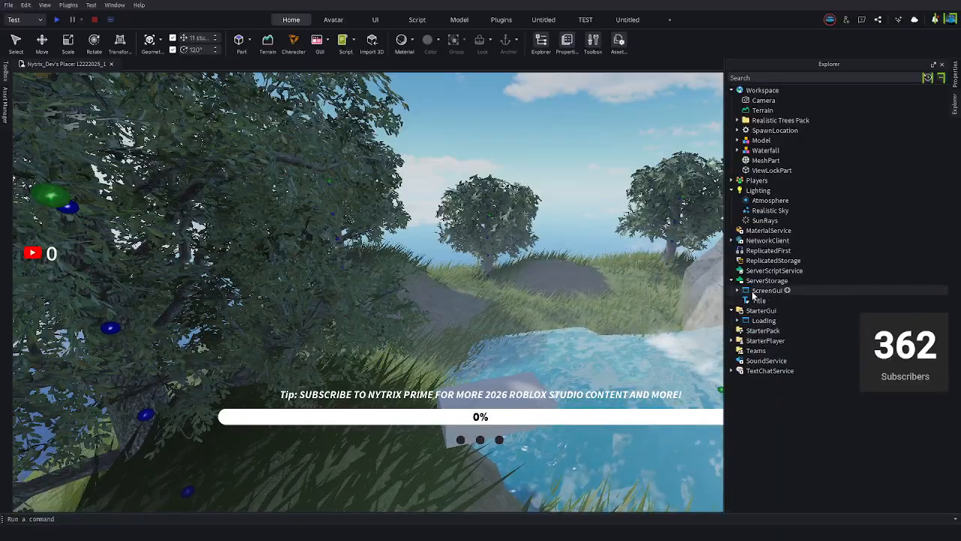
mouse_move(764, 294)
mouse_down()
mouse_move(741, 314)
mouse_move(758, 303)
mouse_up()
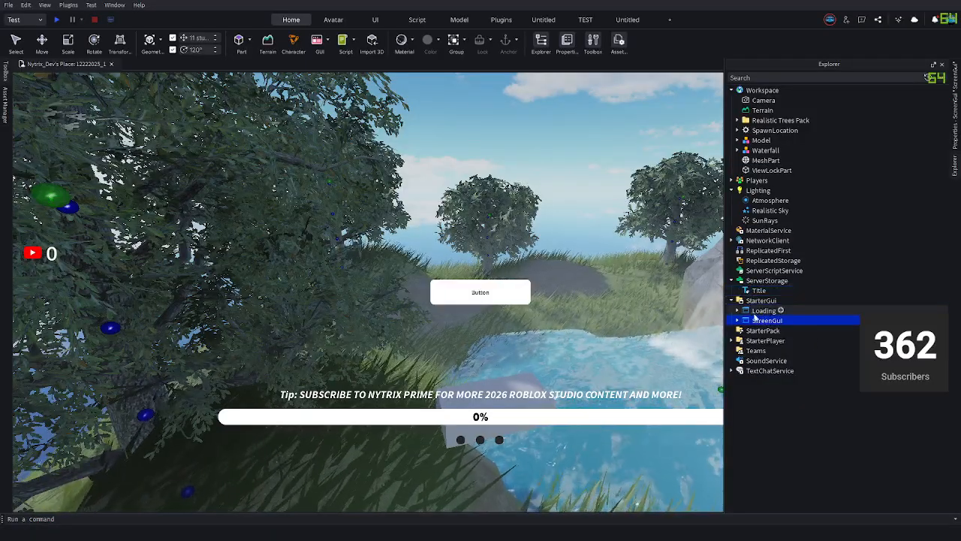
Turn on TextScaled for the TextButton inside the ScreenGui's Frame.
click(737, 321)
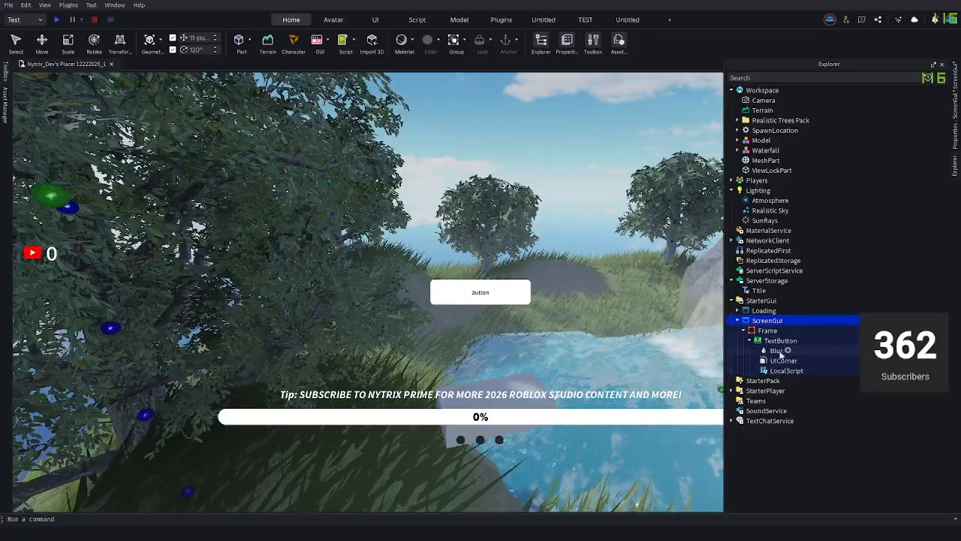
click(763, 341)
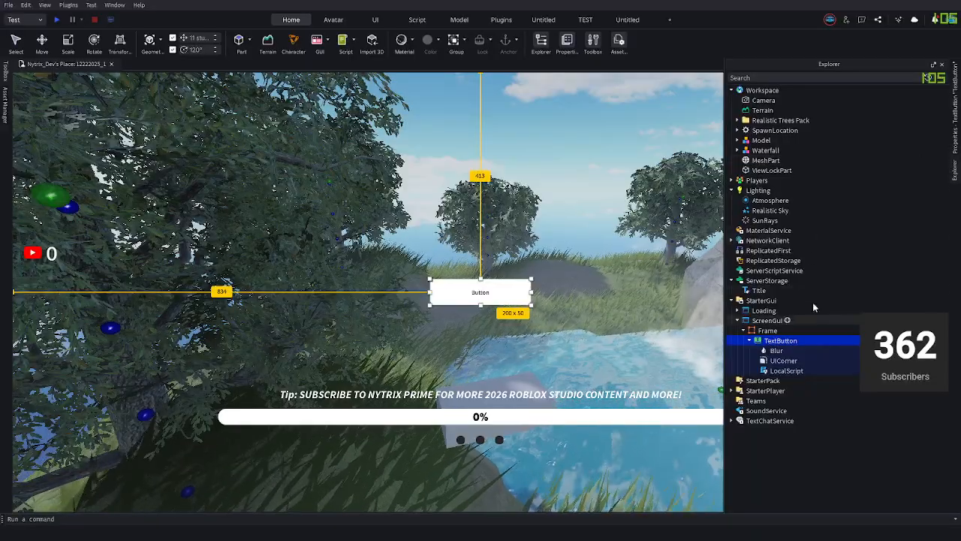
click(953, 137)
scroll(886, 235, down, 10)
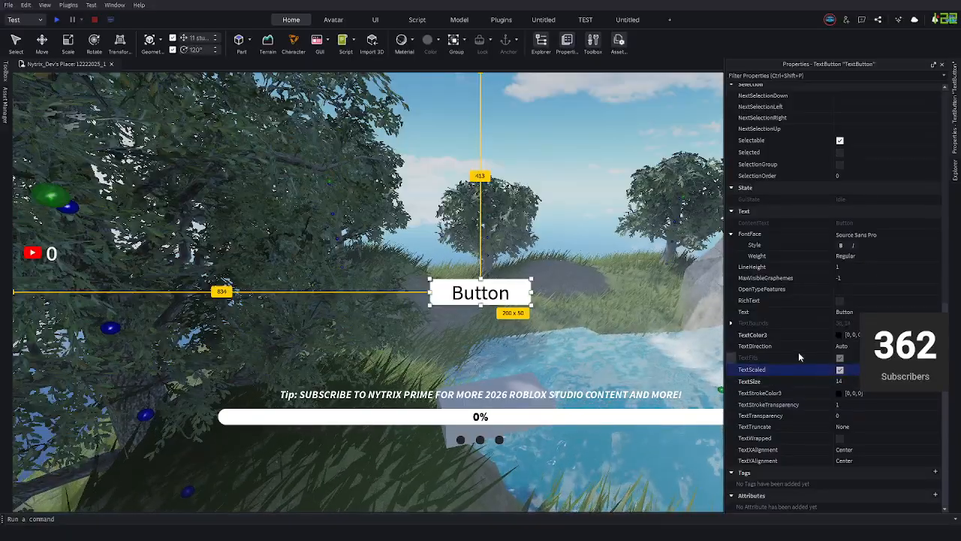
click(839, 370)
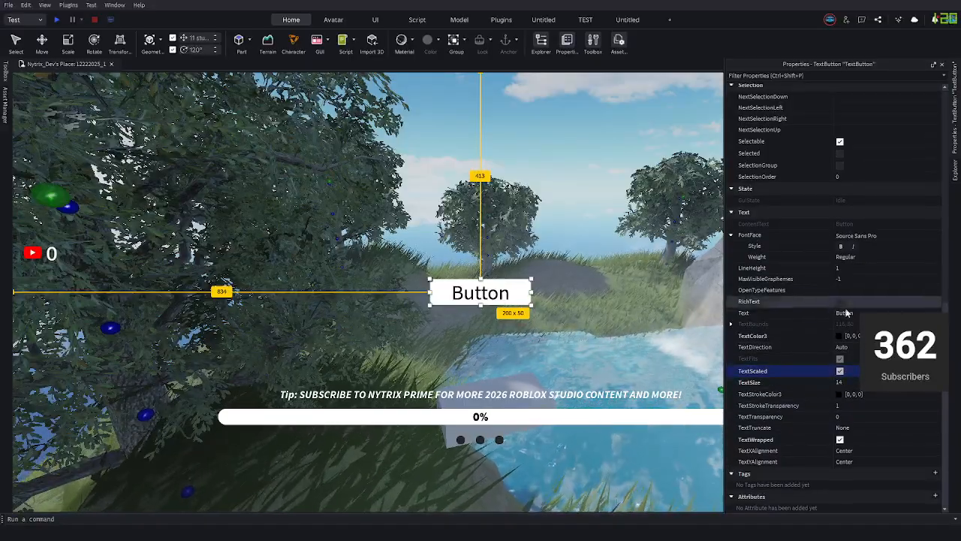
Change the TextButton's text to "PLAY" and its font to Fredoka One.
click(890, 313)
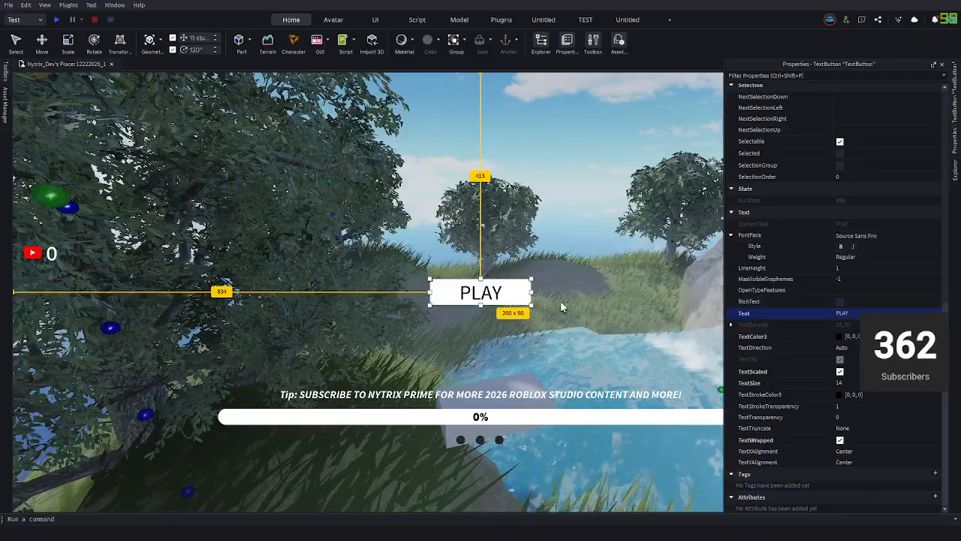
click(854, 236)
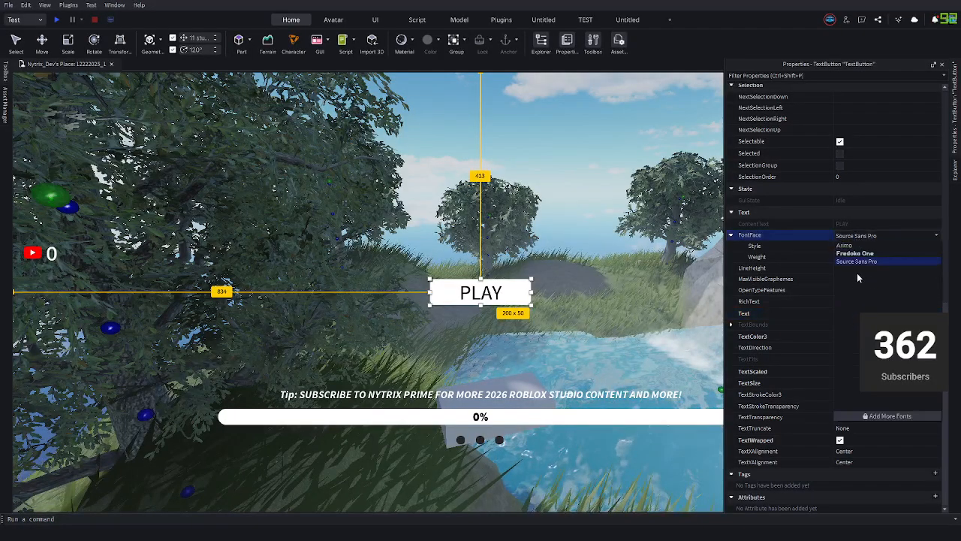
click(887, 261)
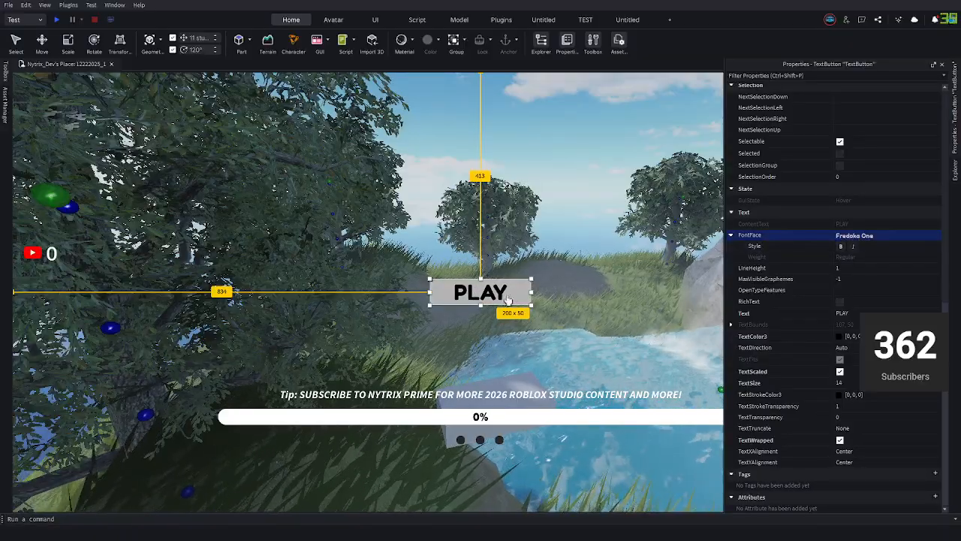
Set the PLAY button's background transparency to 0.6.
click(957, 172)
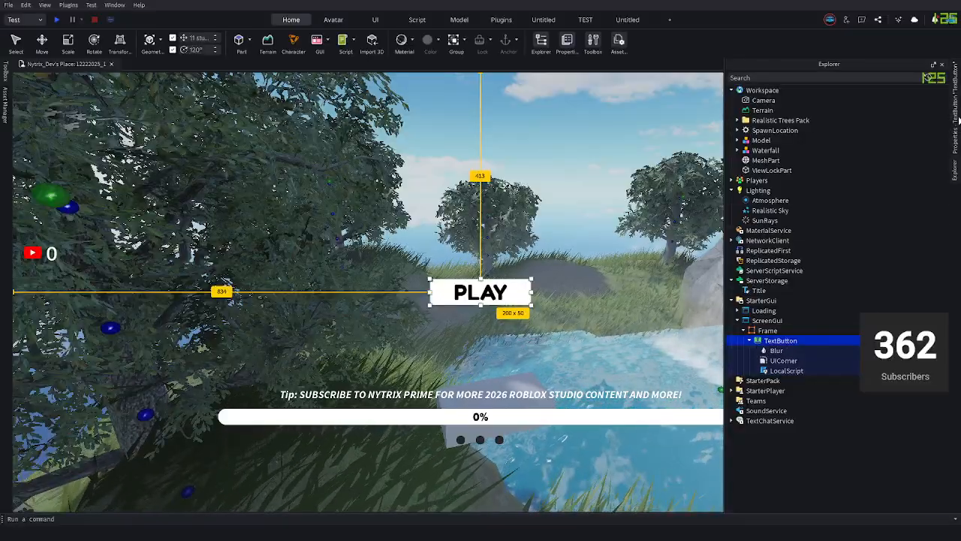
click(958, 119)
scroll(841, 361, up, 5)
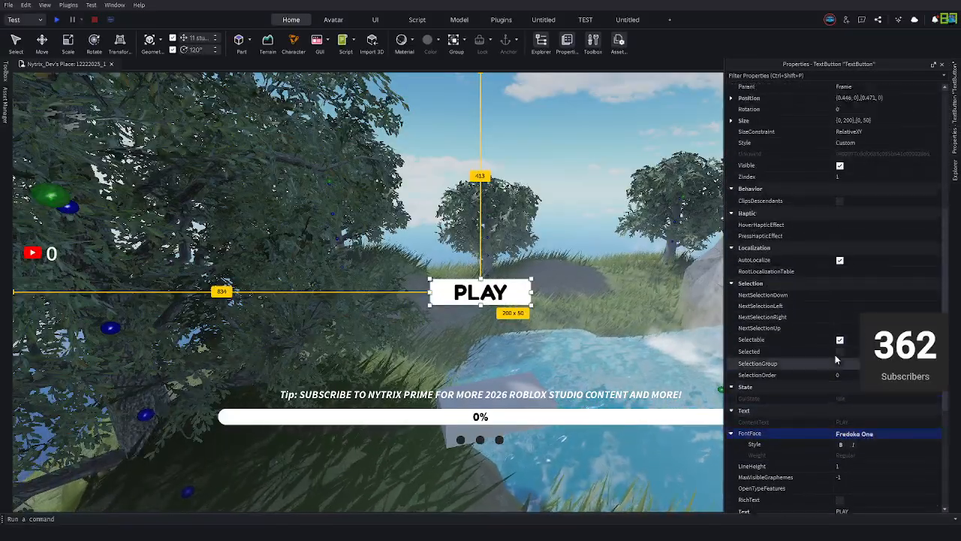
scroll(841, 300, up, 5)
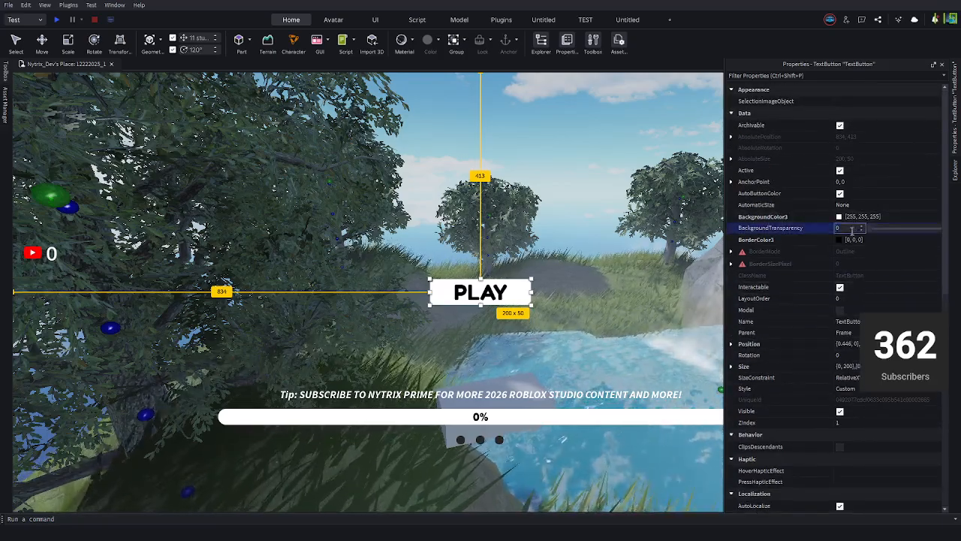
text(.6)
key(Return)
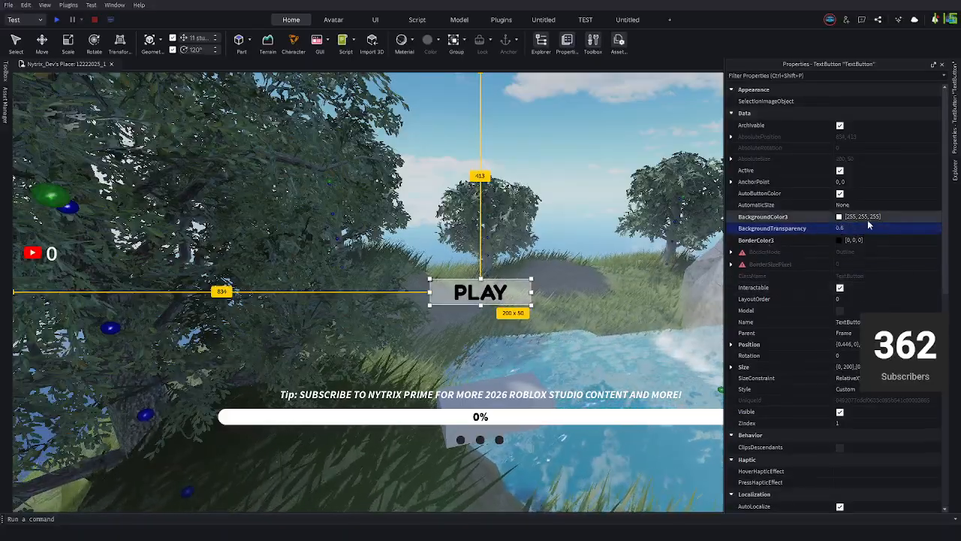
Add a BlurEffect to Lighting.
click(954, 170)
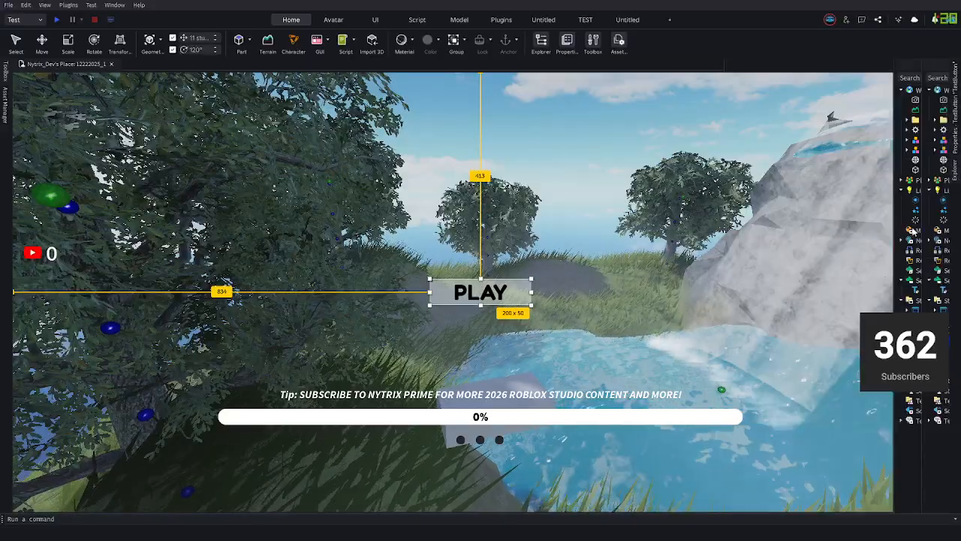
click(760, 190)
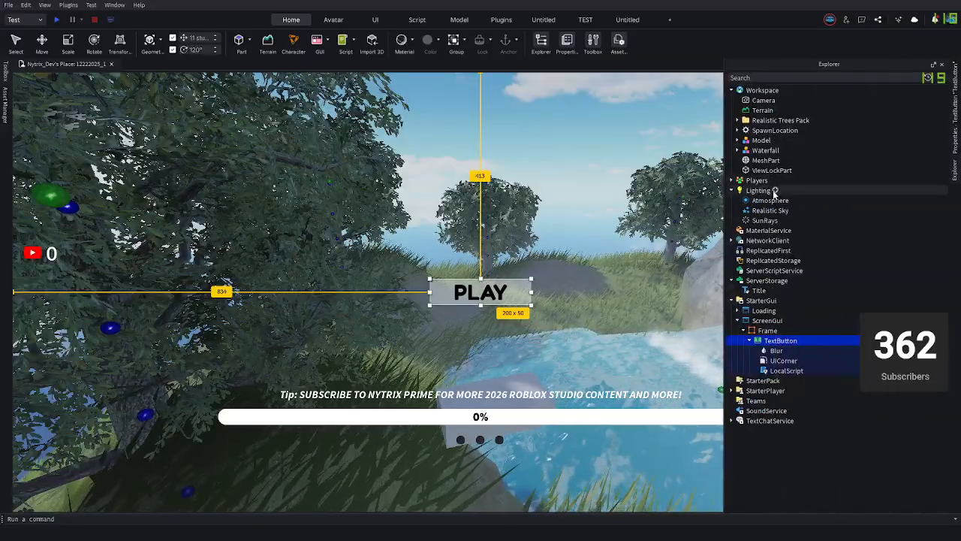
click(775, 190)
text(blur)
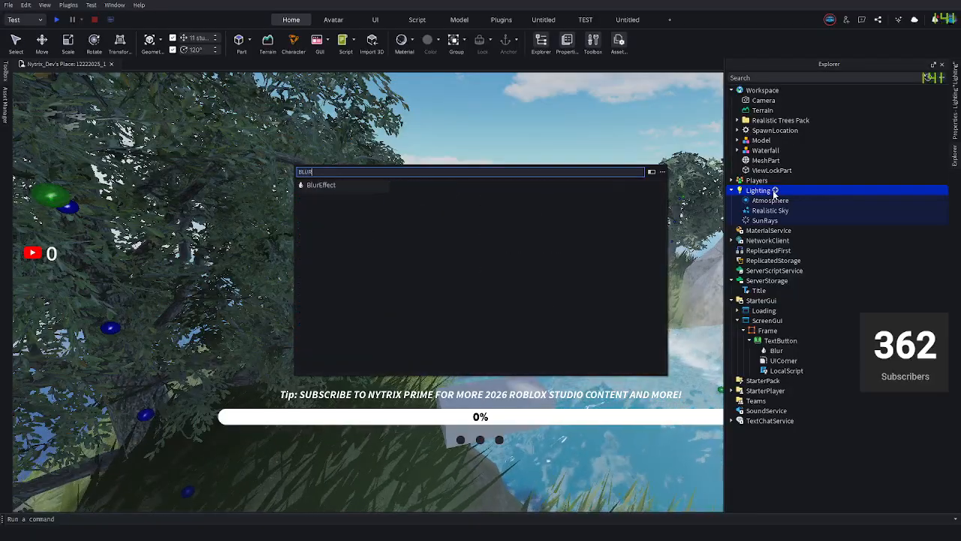
key(Return)
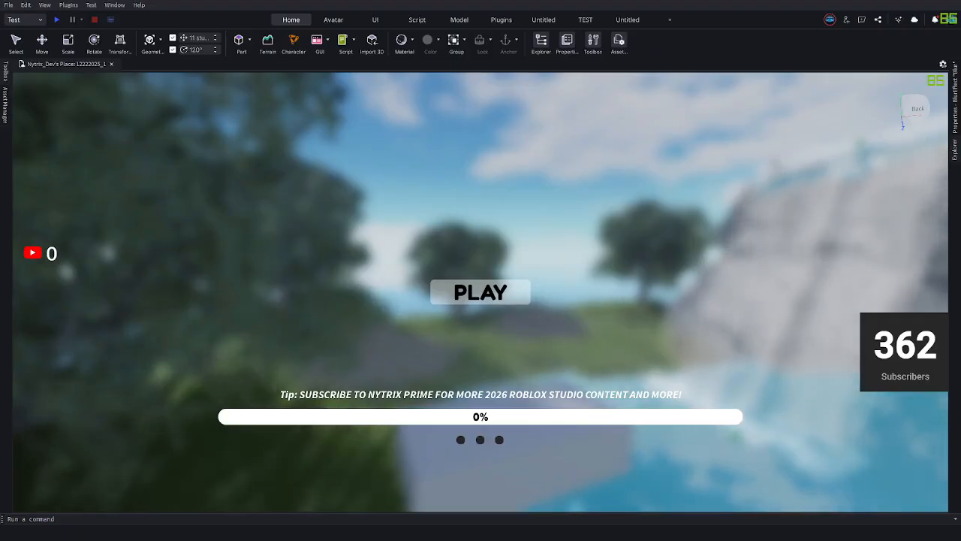
Examine the ViewLockPart's appearance and transform properties.
click(954, 161)
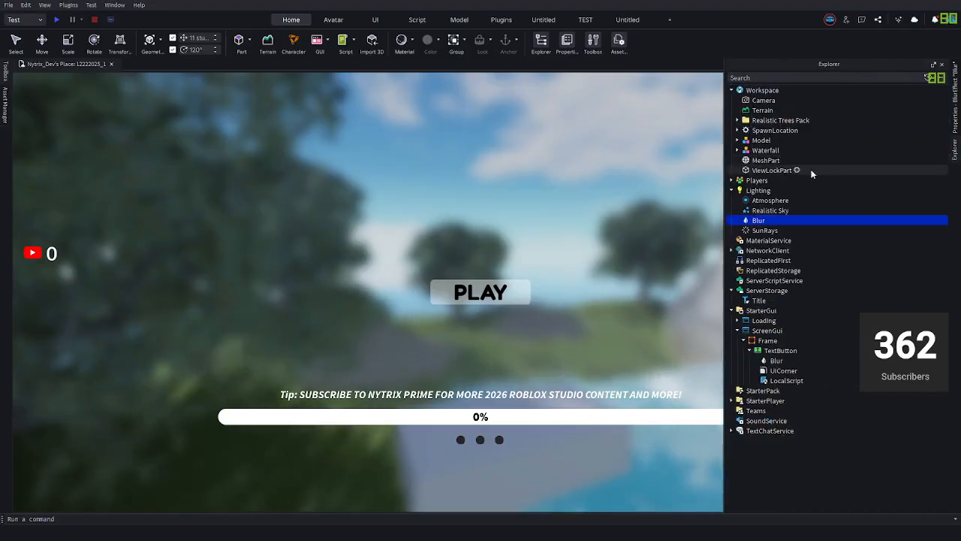
click(766, 171)
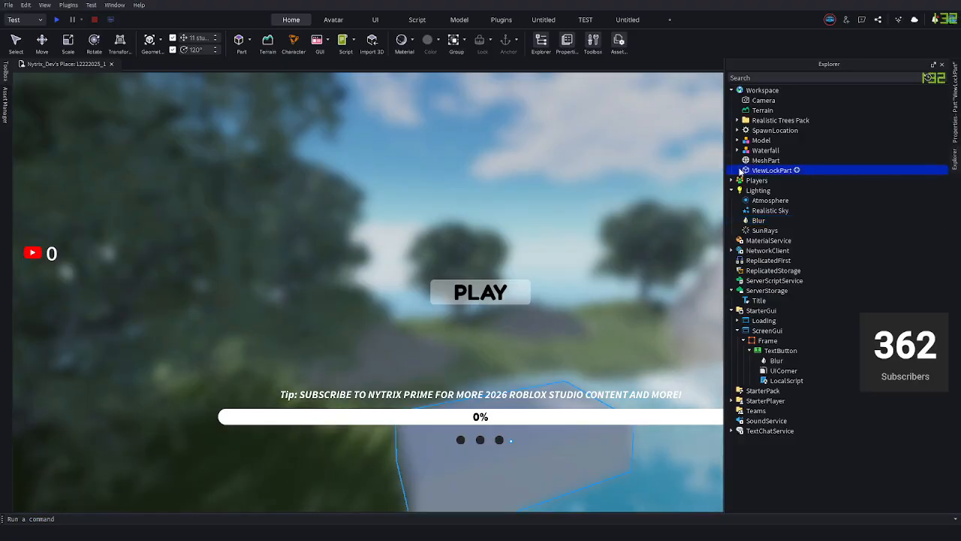
click(957, 113)
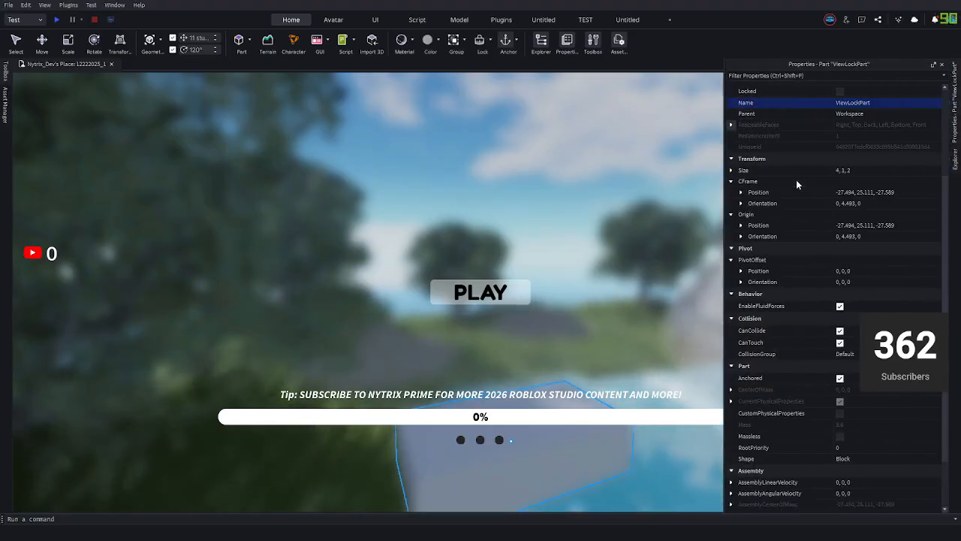
scroll(834, 180, up, 3)
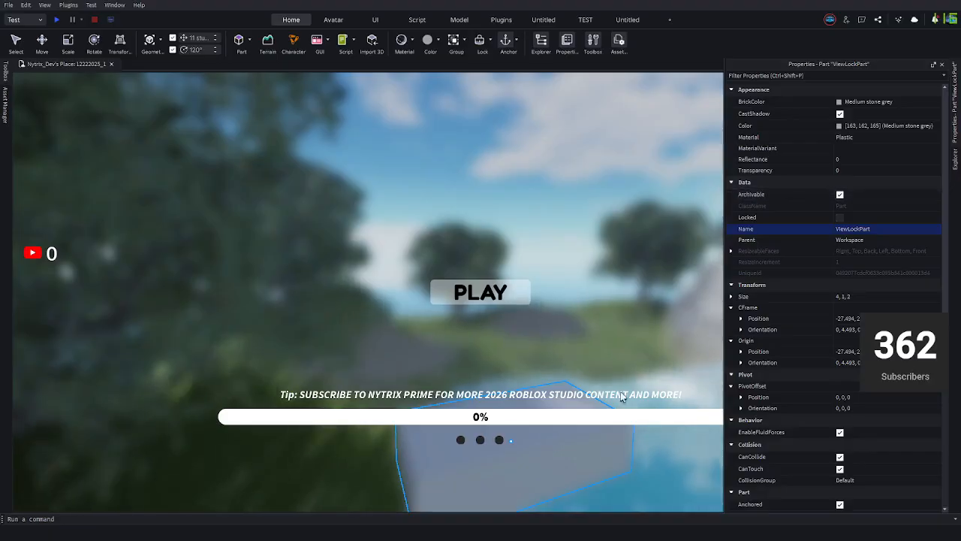
click(954, 158)
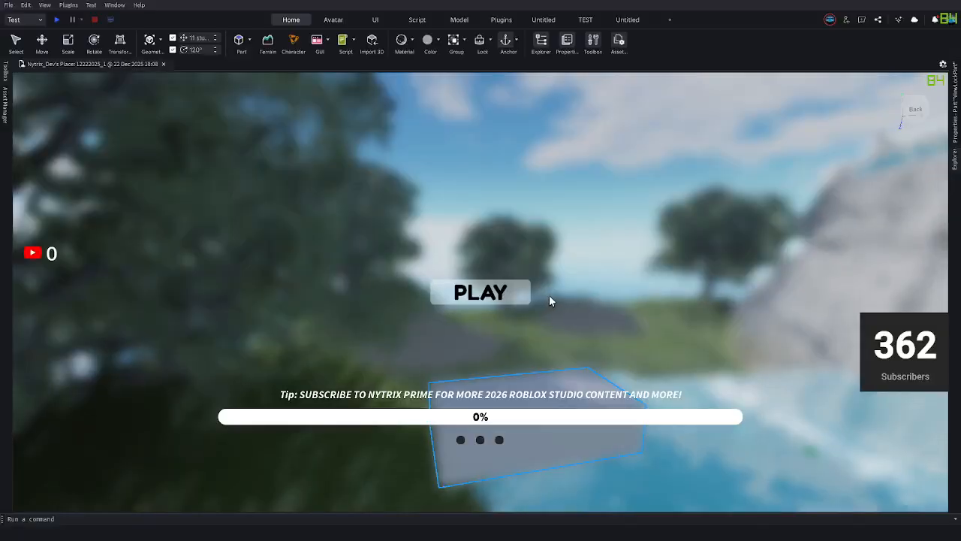
Playtest the place to check the loading screen and camera view, and end the test.
key(F5)
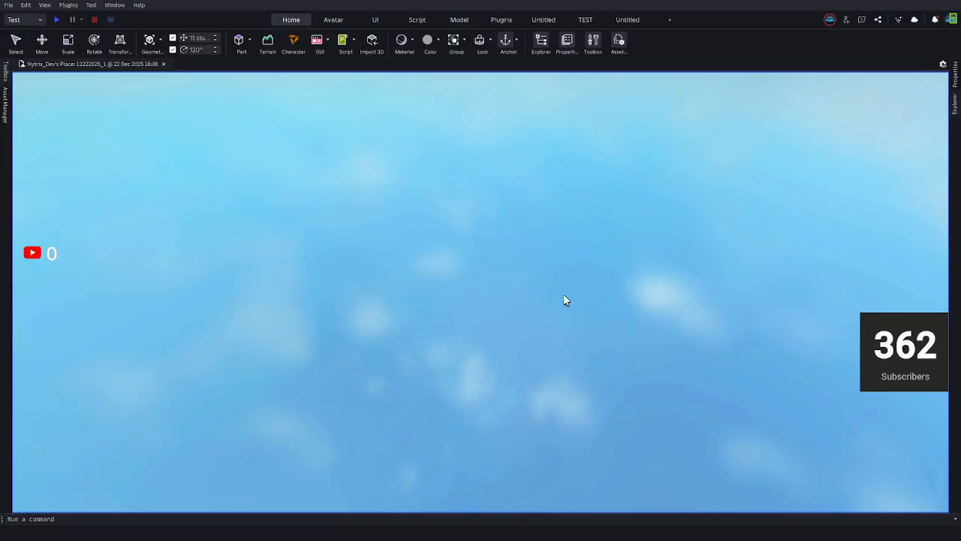
right_drag(564, 295, 564, 360)
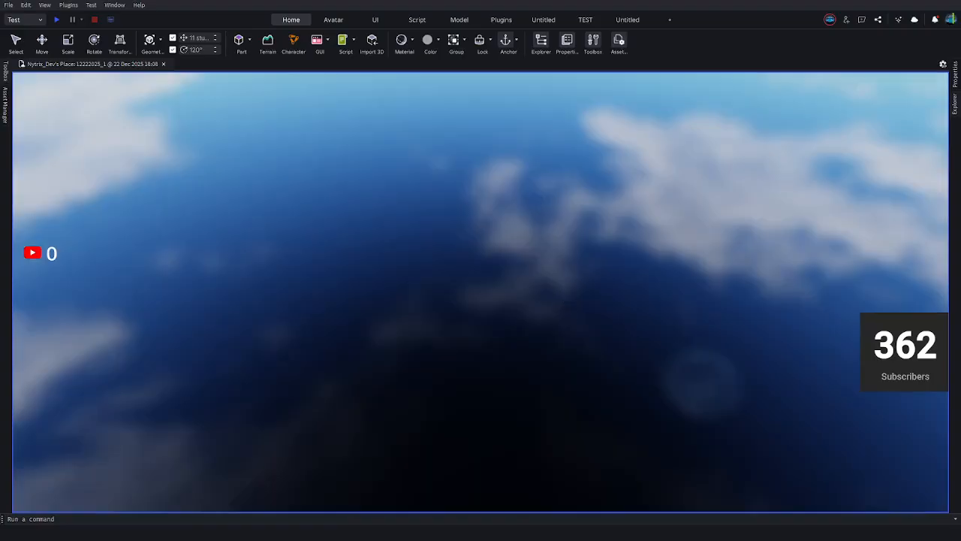
key(F5)
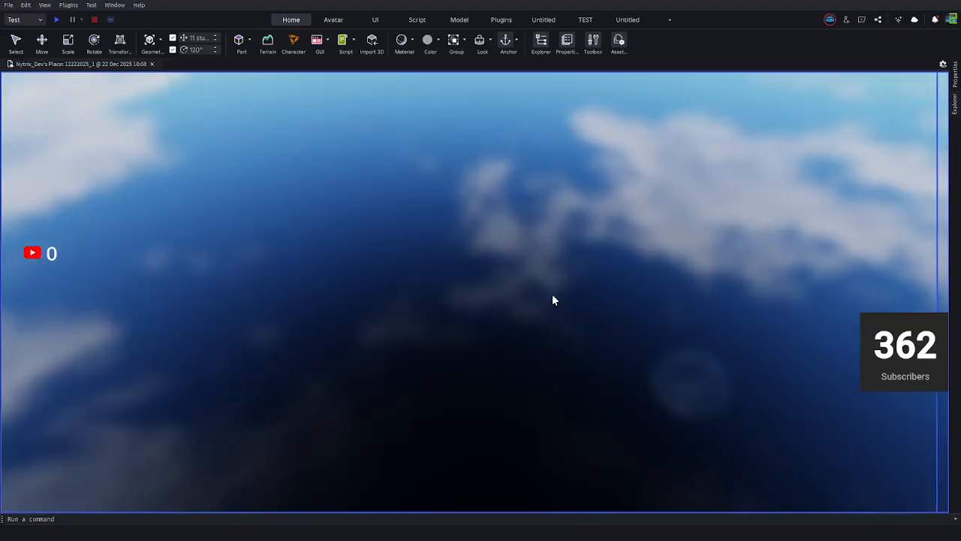